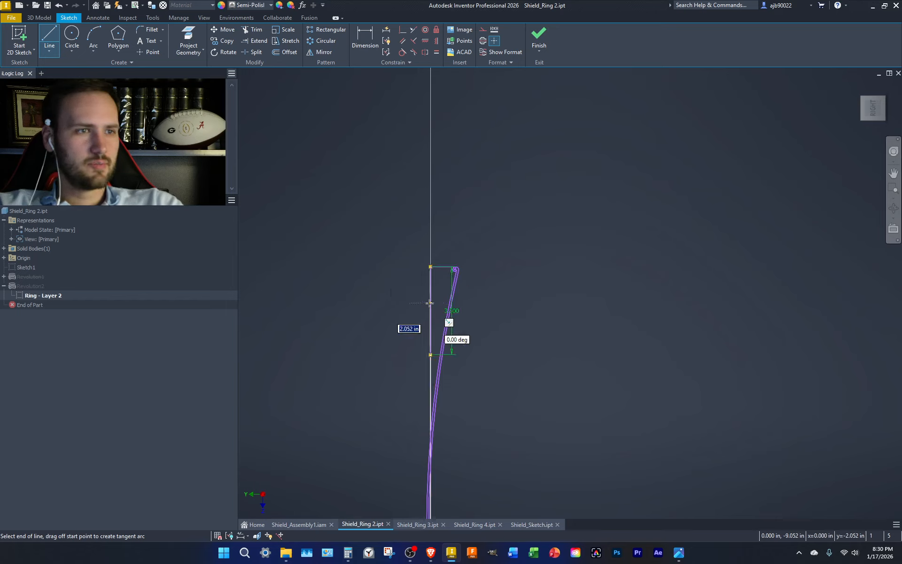
Sketch a horizontal line about 1.3 in long from the vertical axis across the curves, and a 1.75 in vertical line down from its end.
{"action": "left_click", "coordinate": [463, 352]}
{"action": "key", "text": "Escape"}
{"action": "key", "text": "l"}
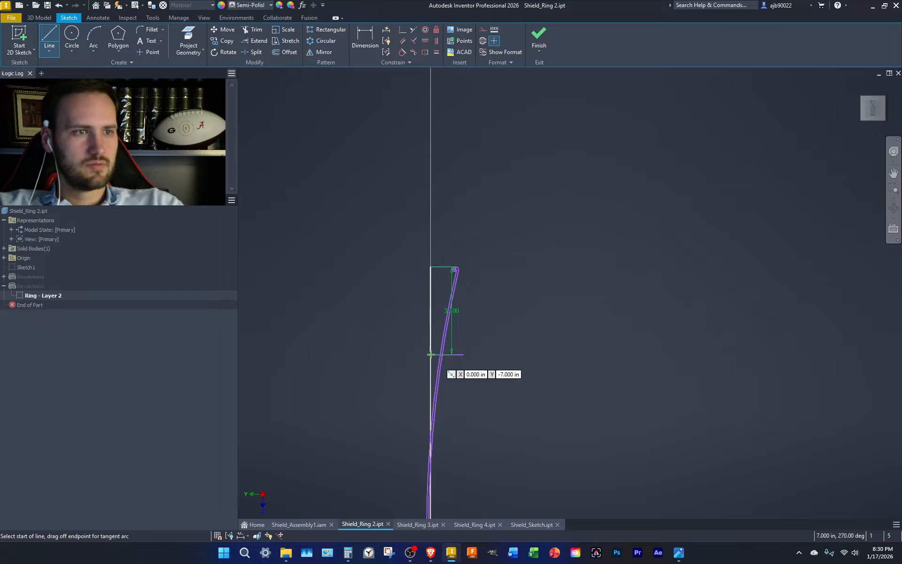
{"action": "left_click", "coordinate": [463, 355]}
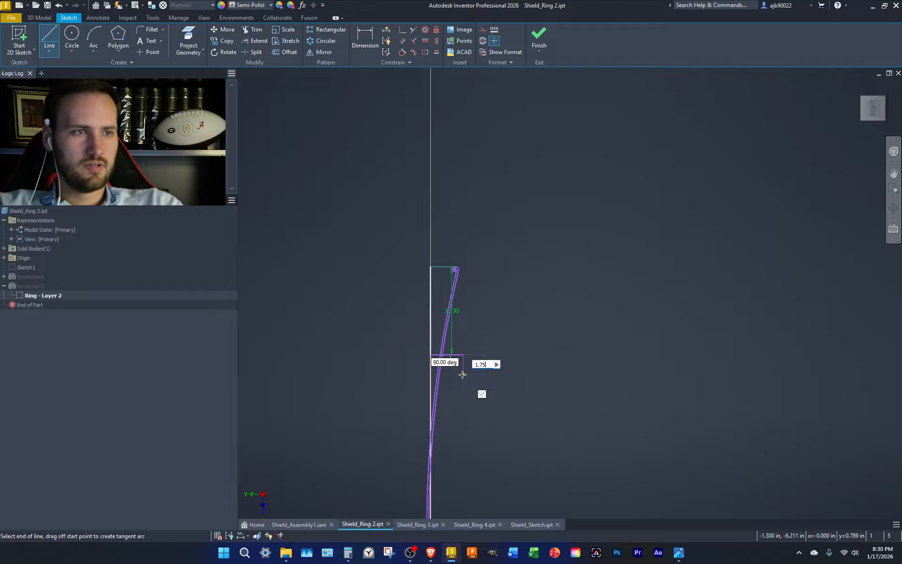
{"action": "type", "text": "1.75"}
{"action": "key", "text": "Return"}
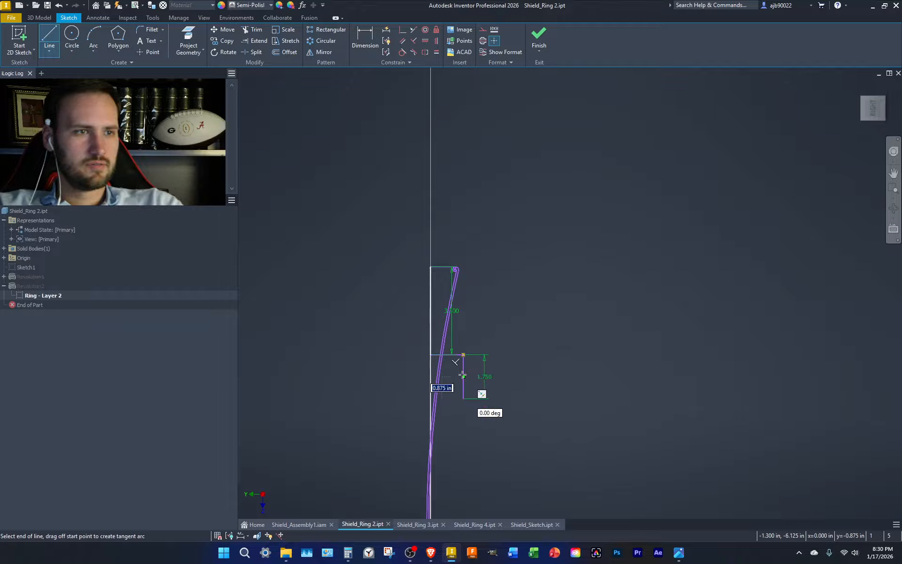
Close the rectangle with a horizontal bottom line back past the vertical axis and trim the part that overshoots the axis.
{"action": "left_click", "coordinate": [399, 400]}
{"action": "key", "text": "Escape"}
{"action": "key", "text": "x"}
{"action": "left_click", "coordinate": [405, 401]}
{"action": "key", "text": "Escape"}
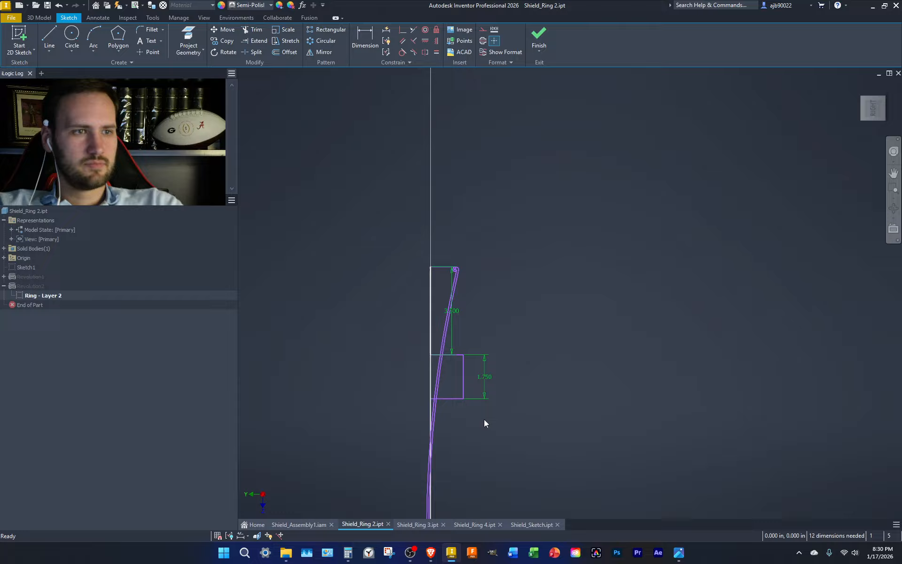
Trim both curves below the rectangle's bottom edge and delete the leftover curve piece beside the axis near the origin.
{"action": "scroll", "coordinate": [445, 370], "scroll_direction": "up", "scroll_amount": 4}
{"action": "middle_click_drag", "start_coordinate": [440, 382], "coordinate": [466, 293]}
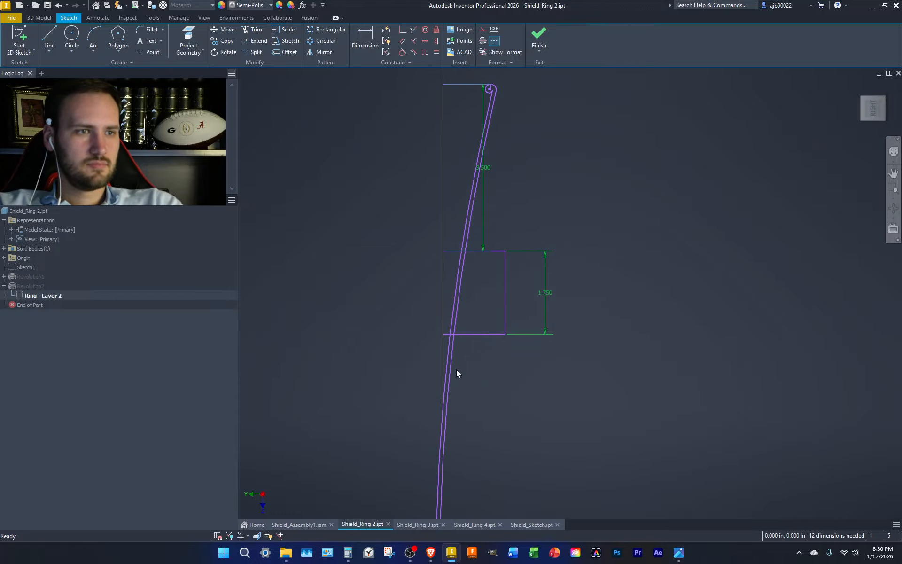
{"action": "key", "text": "x"}
{"action": "left_click", "coordinate": [449, 354]}
{"action": "left_click", "coordinate": [452, 359]}
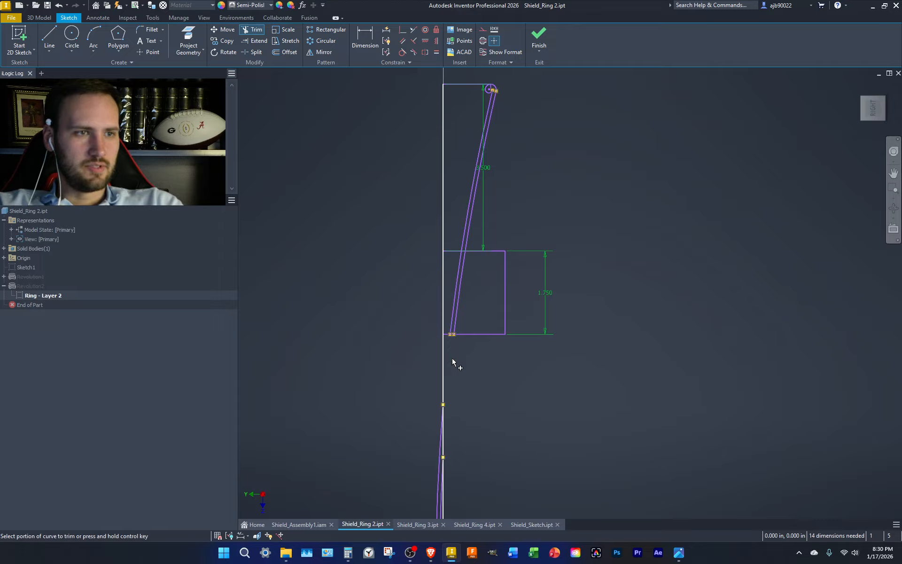
{"action": "key", "text": "Escape"}
{"action": "middle_click_drag", "start_coordinate": [426, 410], "coordinate": [400, 252]}
{"action": "left_click", "coordinate": [409, 381]}
{"action": "key", "text": "Delete"}
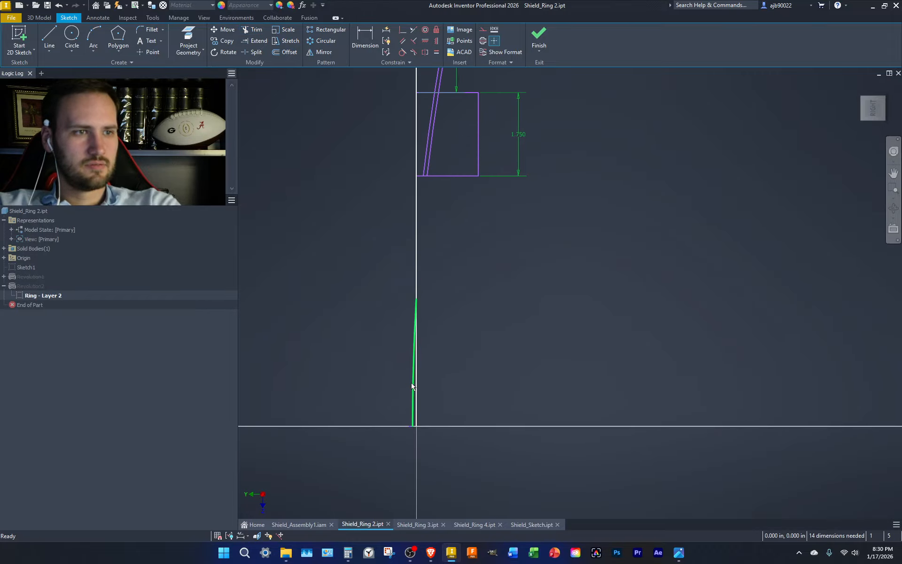
Delete the rectangle's 1.750 height dimension and the vertical dimension above the rectangle.
{"action": "middle_click_drag", "start_coordinate": [479, 258], "coordinate": [431, 365]}
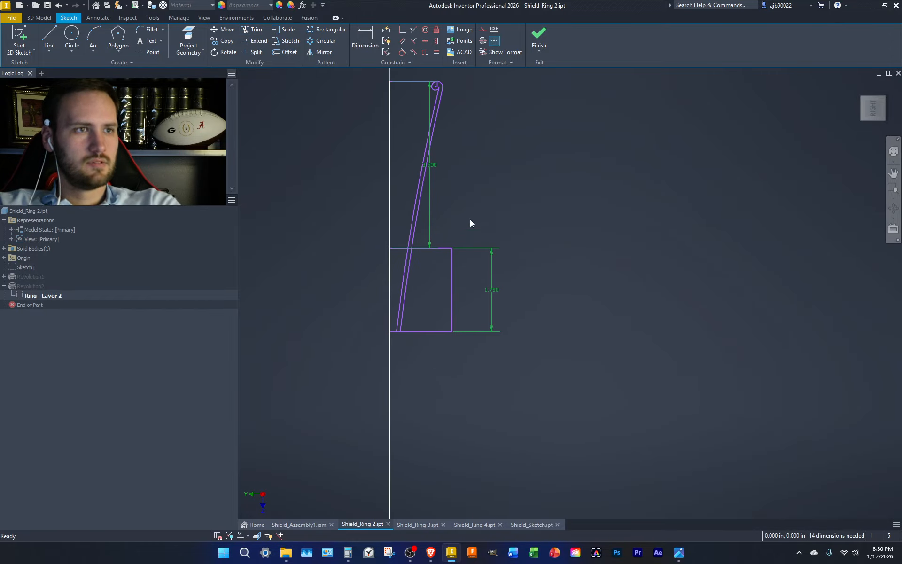
{"action": "left_click_drag", "start_coordinate": [539, 311], "coordinate": [467, 200]}
{"action": "key", "text": "Delete"}
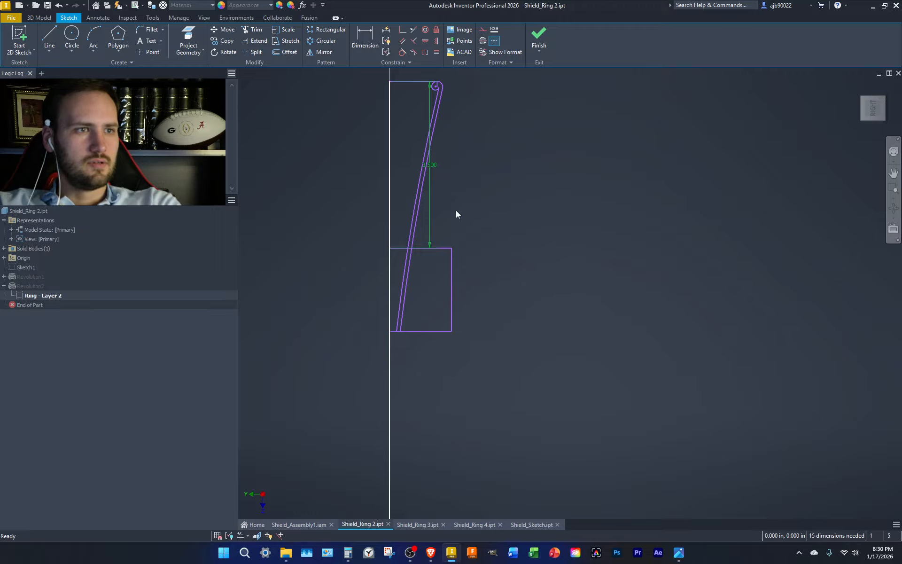
{"action": "left_click", "coordinate": [430, 225]}
{"action": "key", "text": "Delete"}
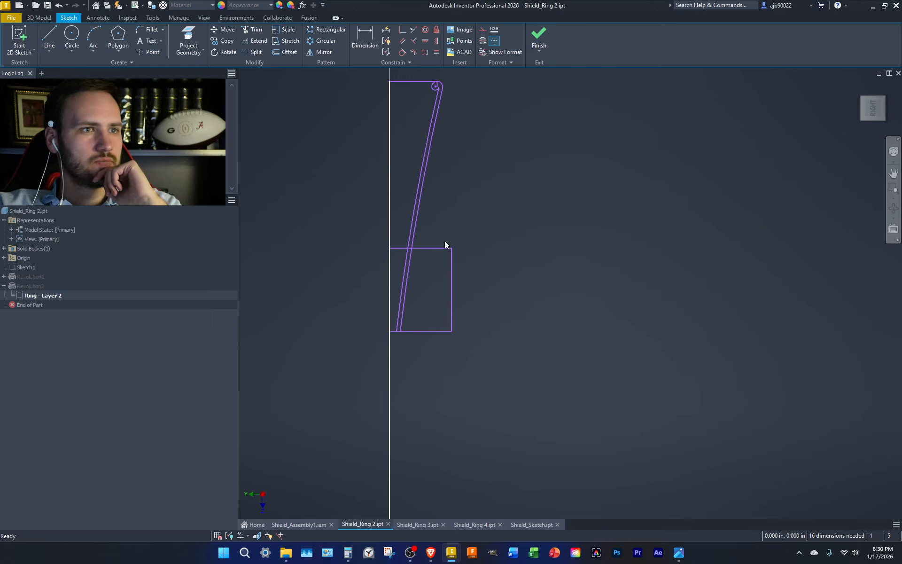
Sketch a short horizontal line crossing both curves a little above the rectangle.
{"action": "key", "text": "l"}
{"action": "left_click", "coordinate": [443, 214]}
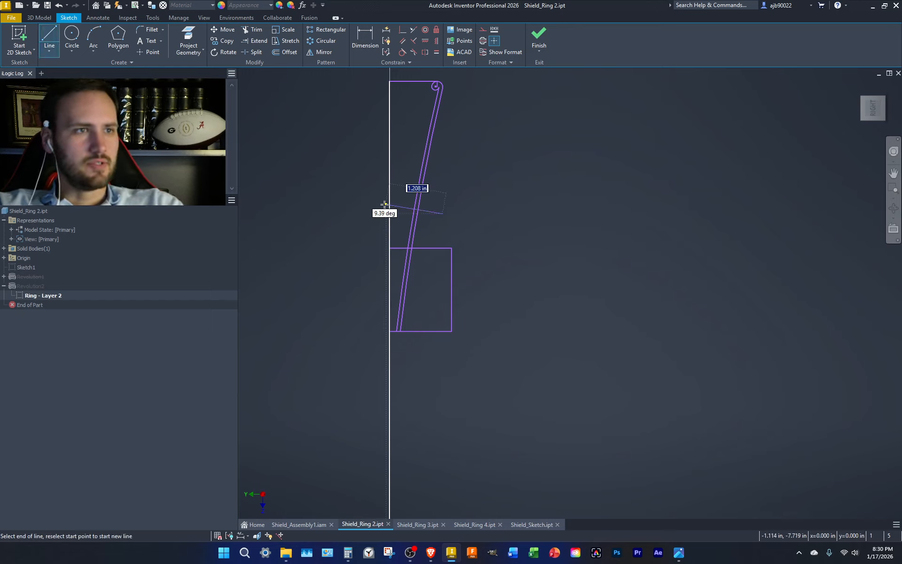
{"action": "left_click", "coordinate": [403, 214]}
Trim both curves between the short crossing line and the rectangle, and delete the rectangle's top and bottom edges.
{"action": "key", "text": "x"}
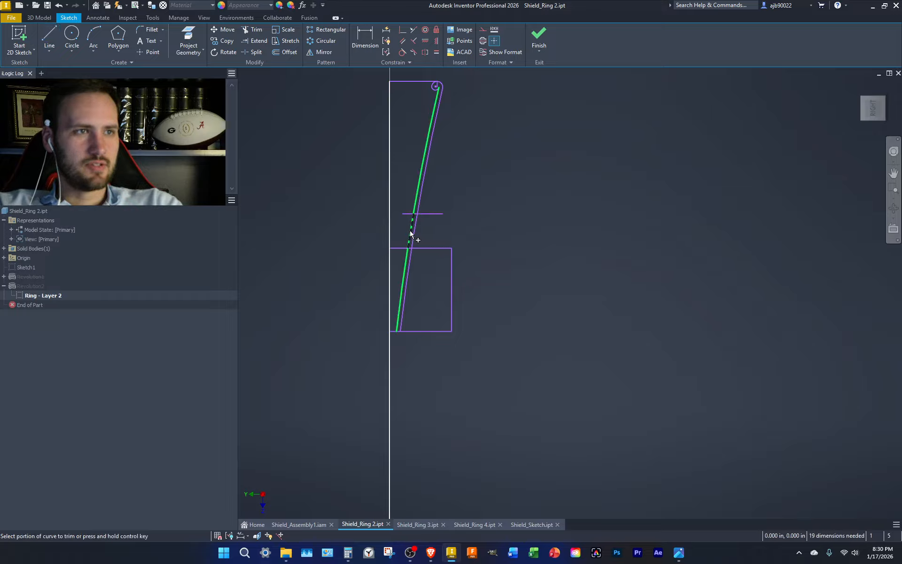
{"action": "left_click_drag", "start_coordinate": [404, 231], "coordinate": [420, 232]}
{"action": "key", "text": "Escape"}
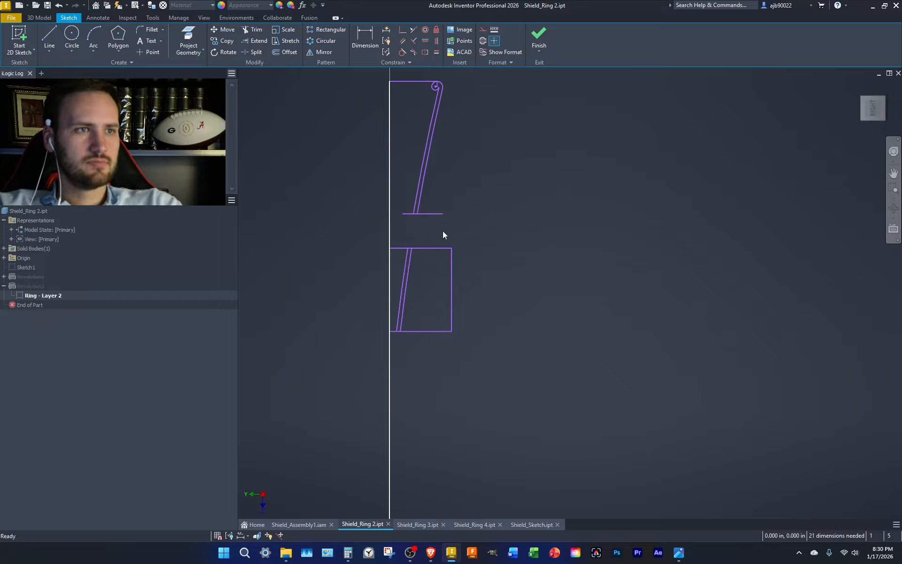
{"action": "left_click_drag", "start_coordinate": [425, 329], "coordinate": [422, 337]}
{"action": "key", "text": "Delete"}
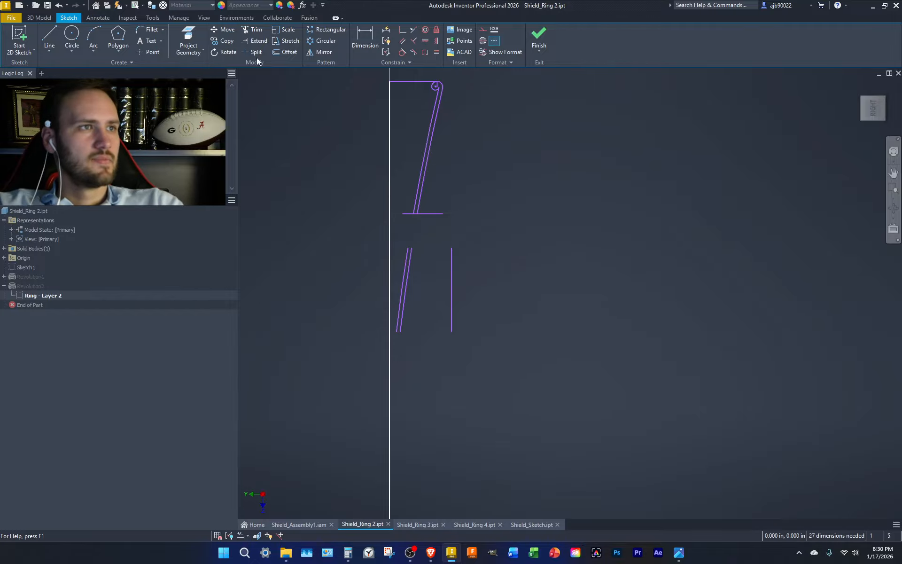
Offset the right-hand lower curve segment outward twice in succession, using 0.078125 in for the second copy.
{"action": "left_click", "coordinate": [411, 278]}
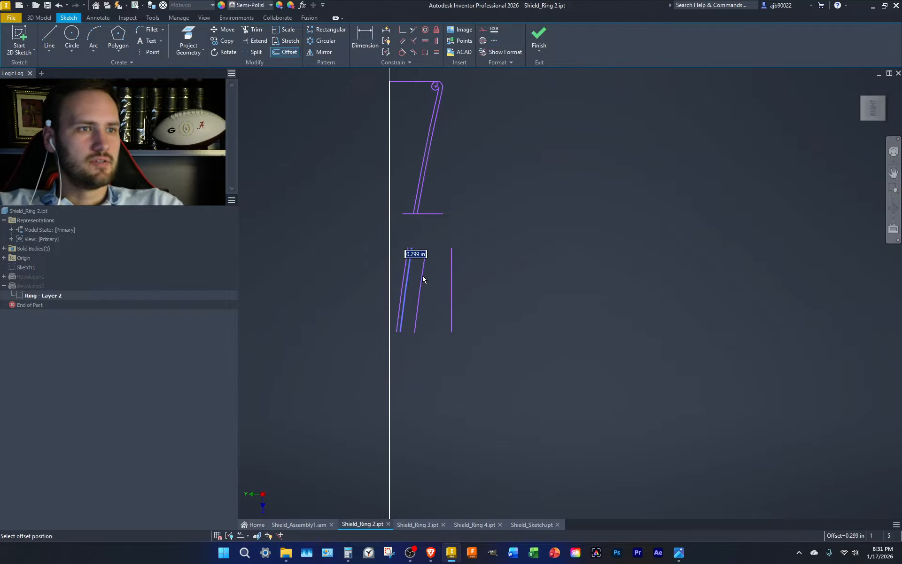
{"action": "key", "text": "Return"}
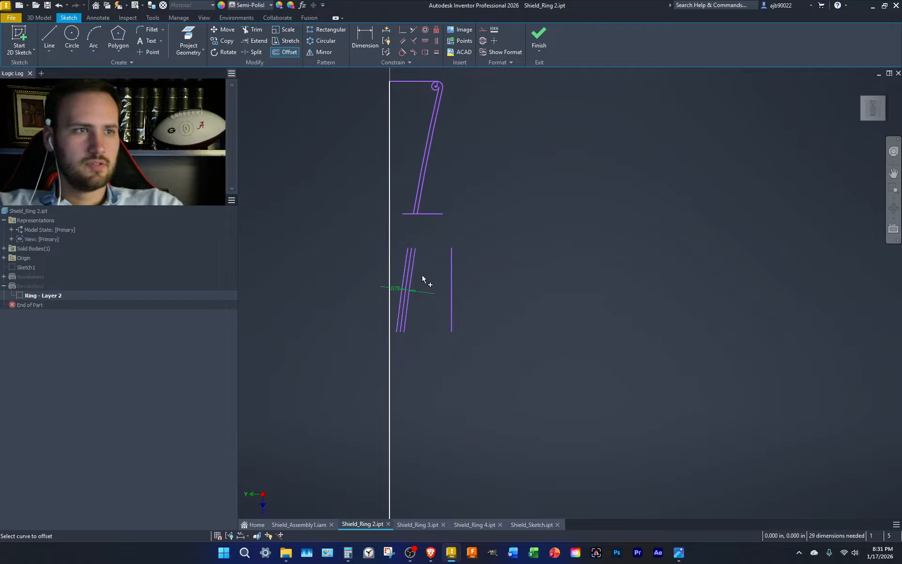
{"action": "left_click", "coordinate": [414, 275]}
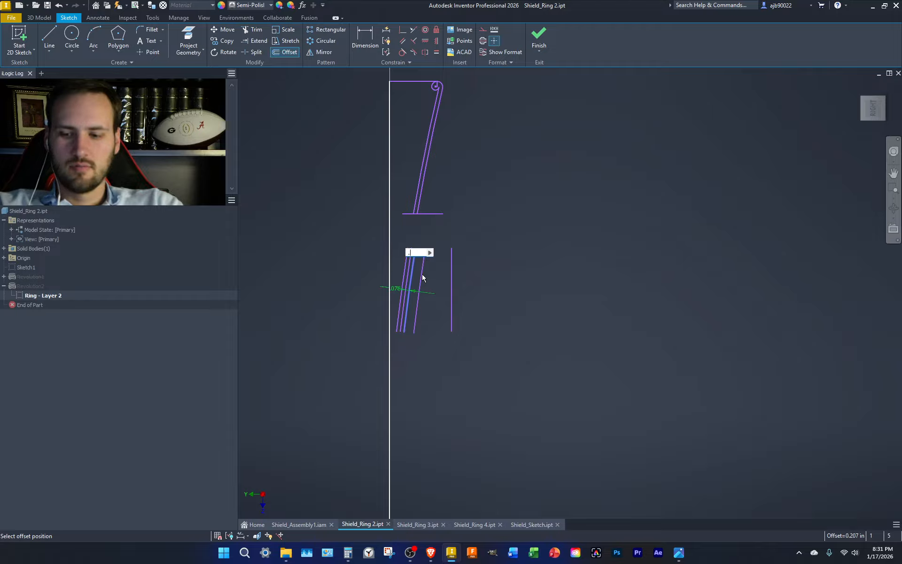
{"action": "type", "text": ".078125"}
{"action": "key", "text": "Return"}
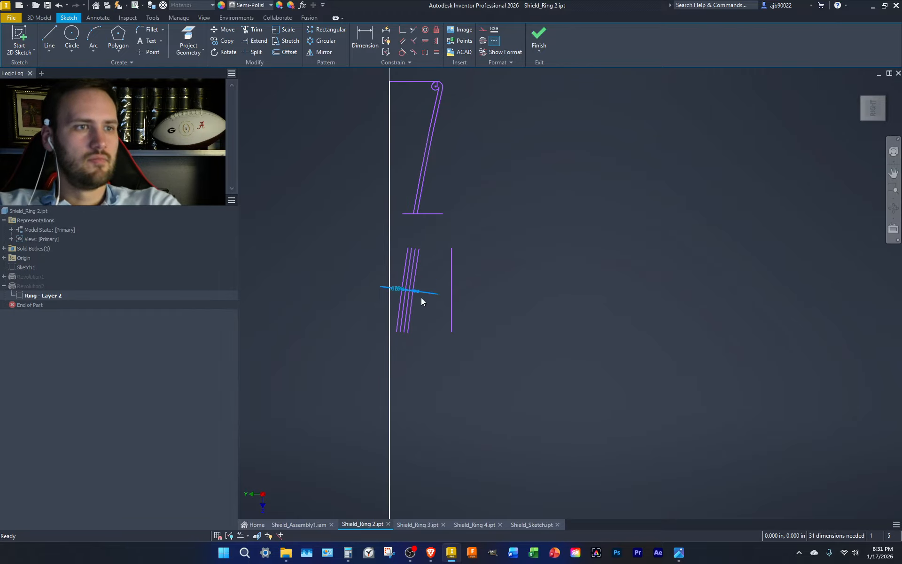
Remove the offset dimensions and the two original lower curve segments, and extend the upper curves down to the vertical axis.
{"action": "left_click", "coordinate": [412, 259]}
{"action": "key", "text": "Delete"}
{"action": "key", "text": "x"}
{"action": "left_click", "coordinate": [420, 192]}
Sketch short horizontal lines, about 0.19 in long, inward from the upper and lower ends of the vertical line.
{"action": "key", "text": "l"}
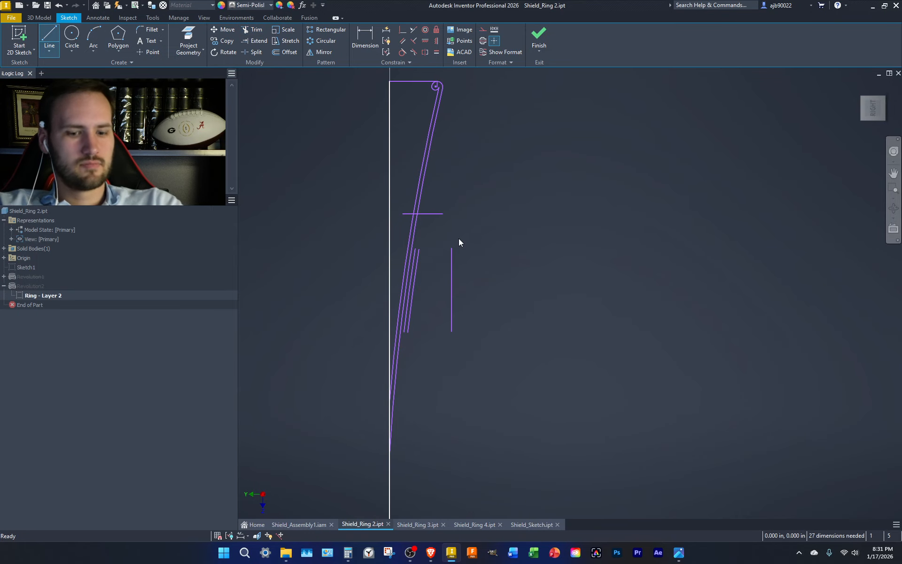
{"action": "left_click", "coordinate": [452, 248]}
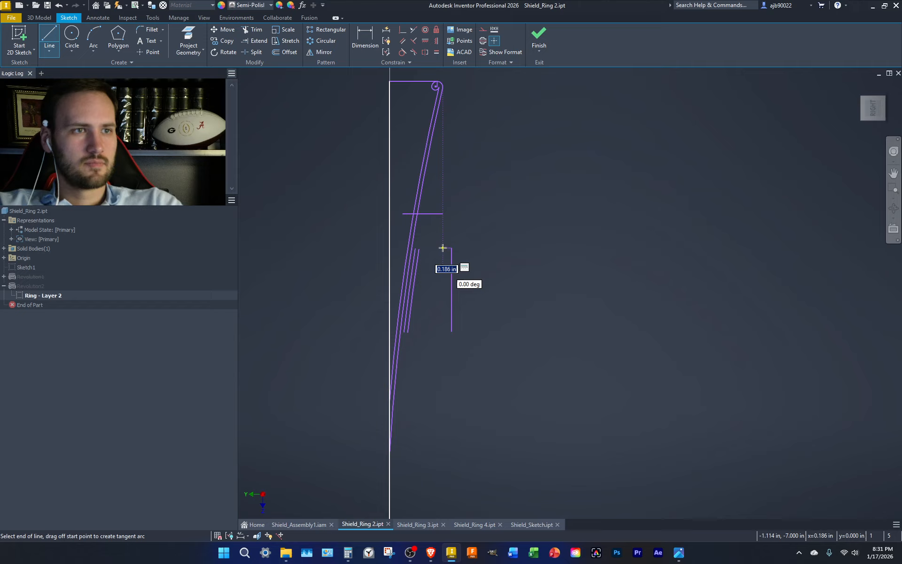
{"action": "double_click", "coordinate": [443, 248]}
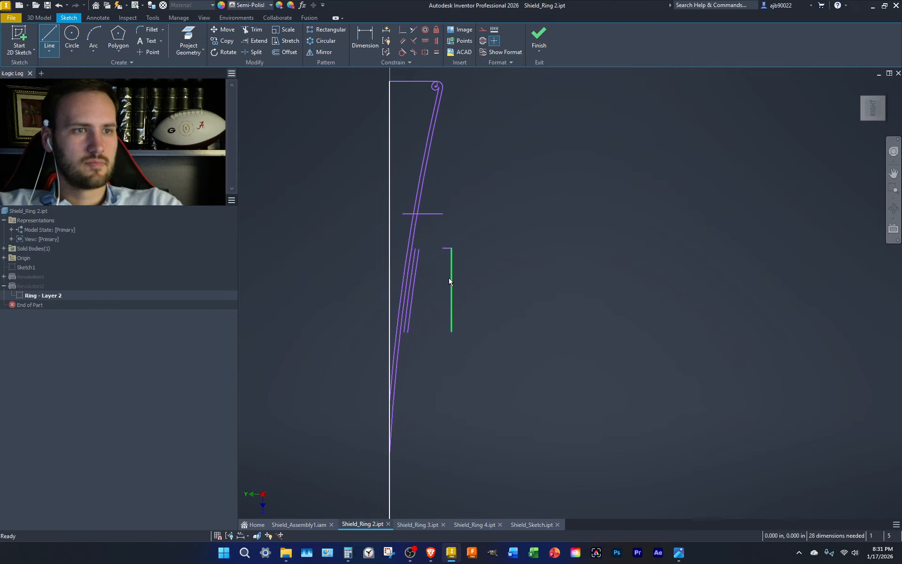
{"action": "left_click", "coordinate": [452, 331]}
{"action": "left_click", "coordinate": [442, 331]}
{"action": "key", "text": "Escape"}
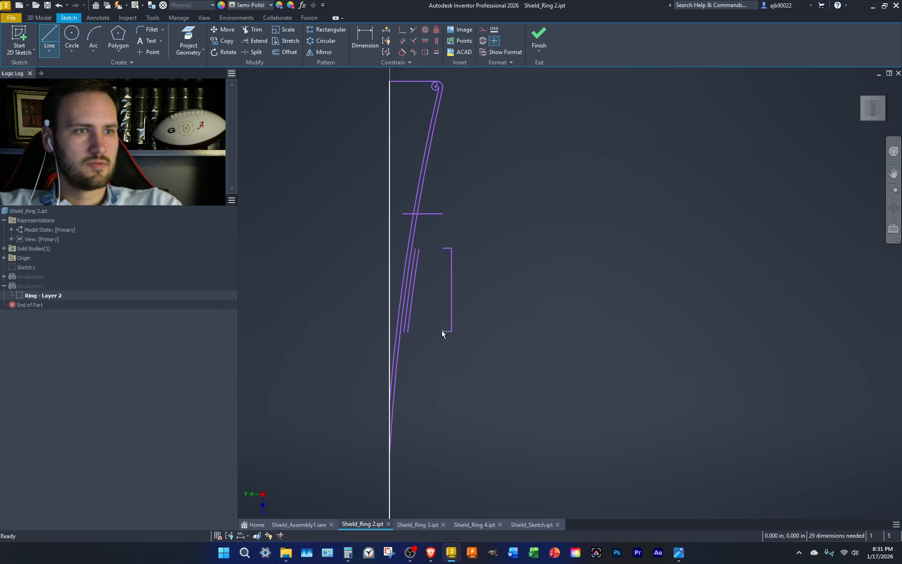
Extend the two short horizontal lines to the ring curves, and extend the two offset curves up to the top edge.
{"action": "key", "text": "x"}
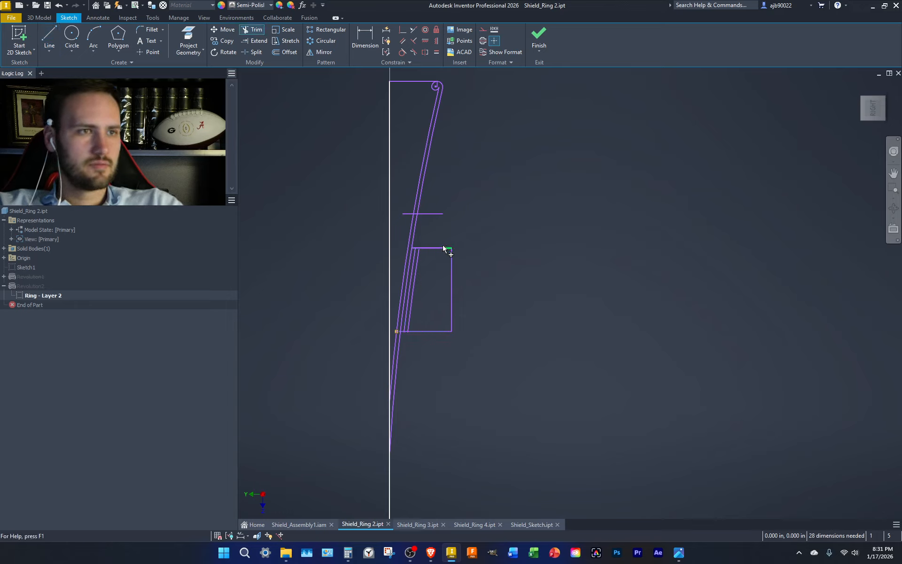
{"action": "scroll", "coordinate": [414, 252], "scroll_direction": "up", "scroll_amount": 8}
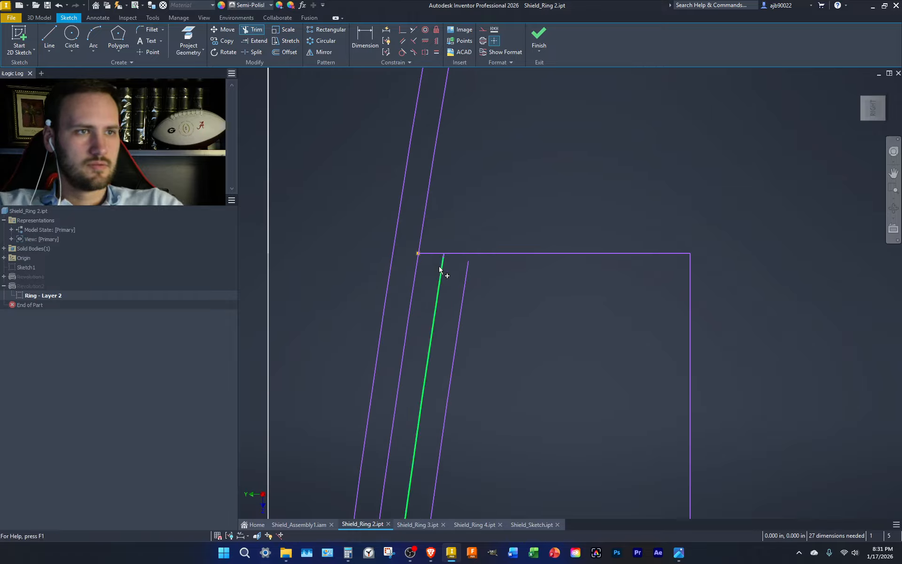
{"action": "scroll", "coordinate": [488, 277], "scroll_direction": "down", "scroll_amount": 5}
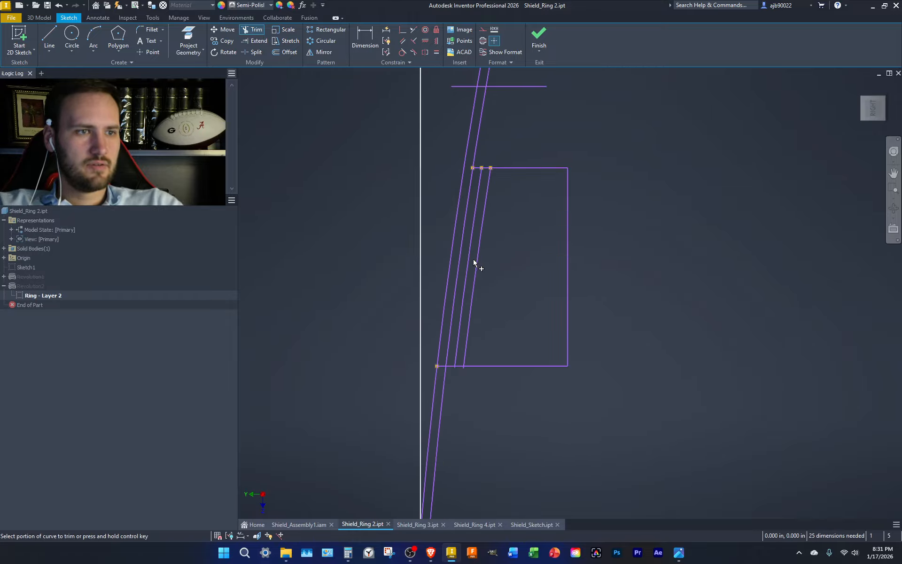
Trim the curves at the rectangle's bottom edge and extend that edge to the vertical axis.
{"action": "left_click_drag", "start_coordinate": [464, 386], "coordinate": [484, 388]}
{"action": "left_click", "coordinate": [463, 367], "text": "shift"}
{"action": "left_click", "coordinate": [456, 359], "text": "shift"}
{"action": "left_click", "coordinate": [465, 356], "text": "shift"}
{"action": "key", "text": "Escape"}
Delete the short leftover line beside the vertical axis at the origin.
{"action": "scroll", "coordinate": [489, 383], "scroll_direction": "down", "scroll_amount": 5}
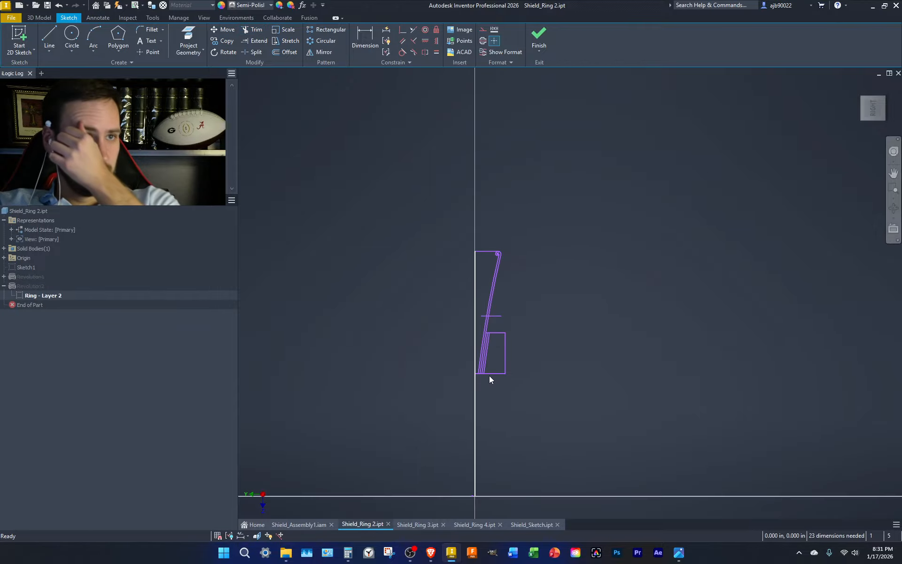
{"action": "middle_click_drag", "start_coordinate": [496, 383], "coordinate": [368, 319]}
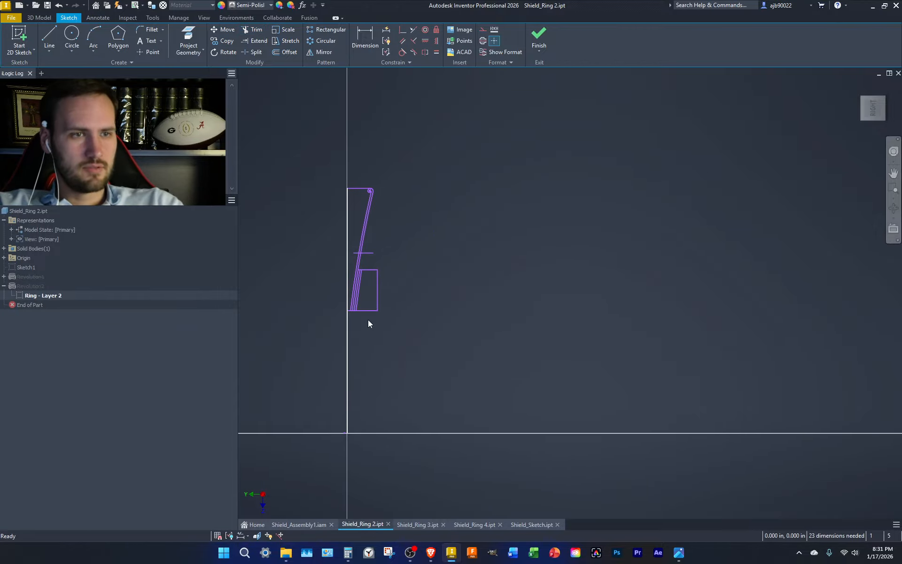
{"action": "key", "text": "l"}
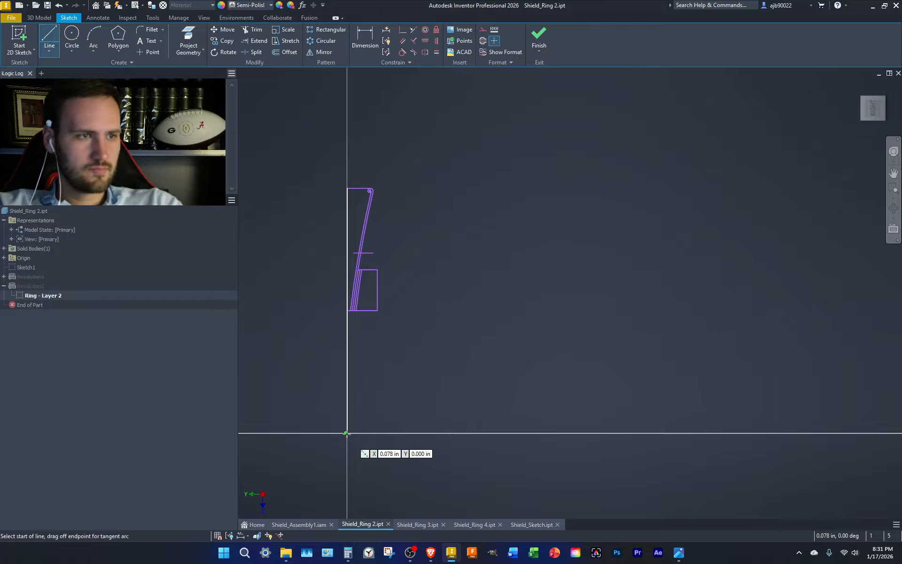
{"action": "scroll", "coordinate": [355, 440], "scroll_direction": "up", "scroll_amount": 6}
{"action": "key", "text": "Escape"}
{"action": "left_click_drag", "start_coordinate": [283, 367], "coordinate": [264, 432]}
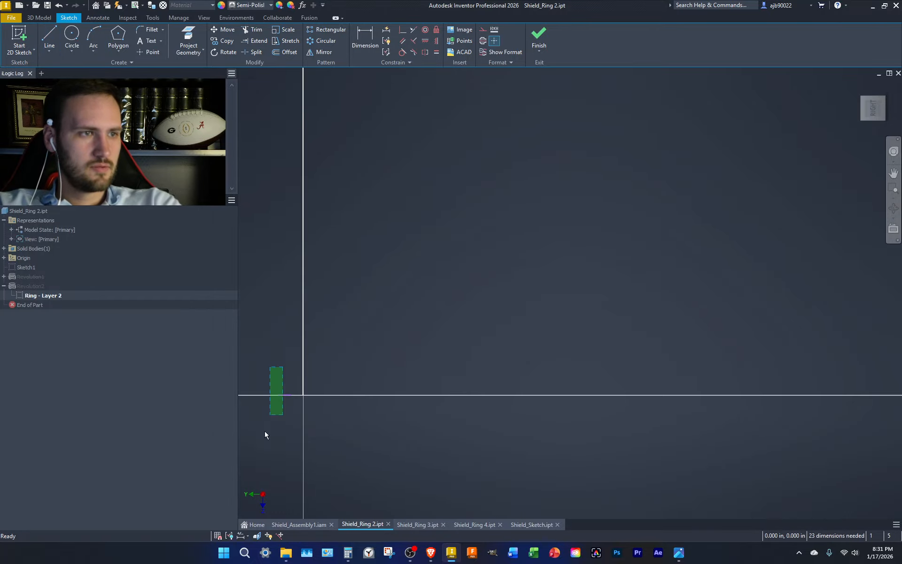
Sketch a line from the origin along the horizontal axis to the existing point about 45.5 in away.
{"action": "key", "text": "l"}
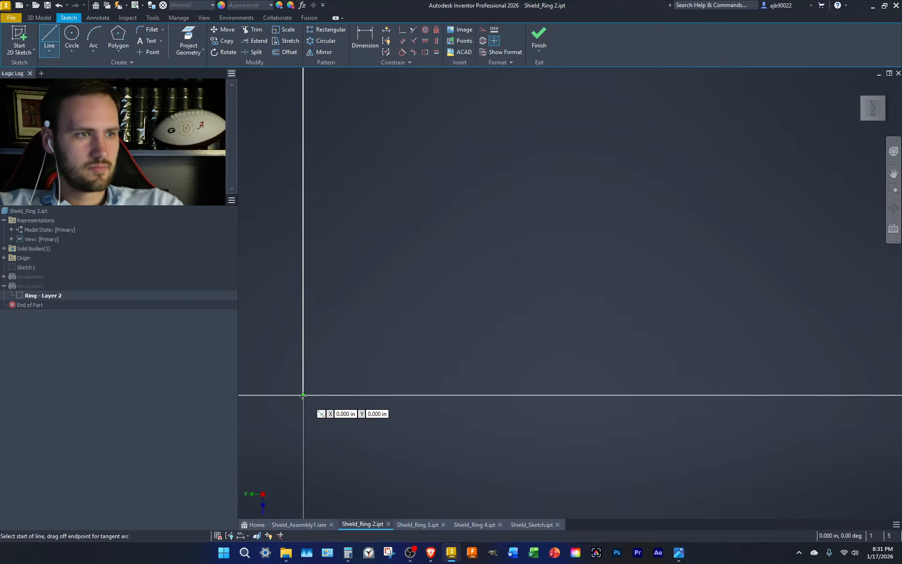
{"action": "left_click", "coordinate": [303, 396]}
{"action": "scroll", "coordinate": [519, 415], "scroll_direction": "down", "scroll_amount": 5}
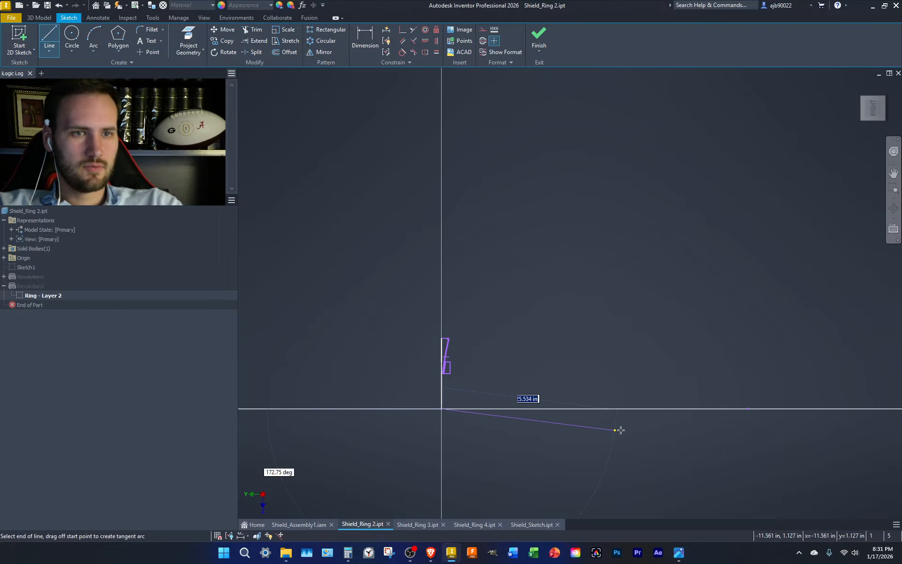
{"action": "left_click", "coordinate": [747, 409]}
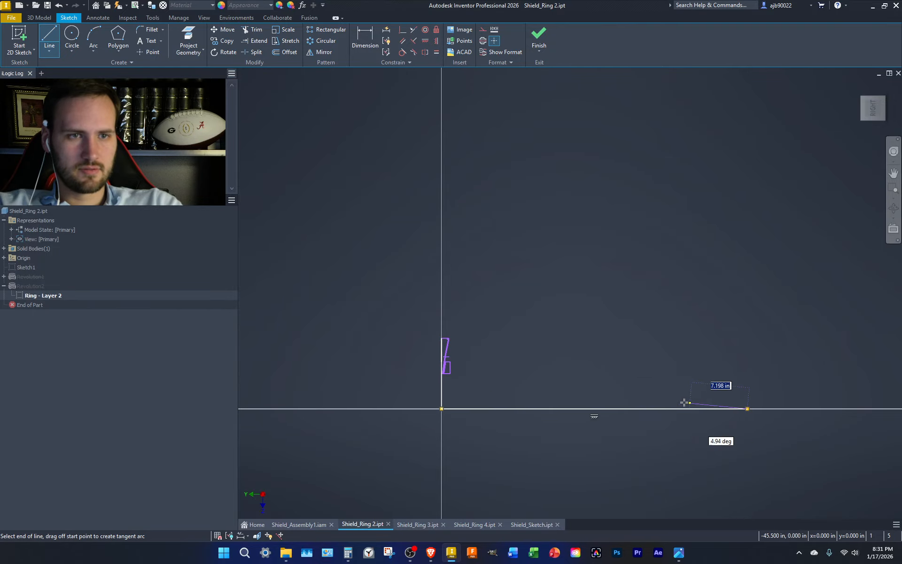
Finish the line from the 45.5 in point on the horizontal axis at the innermost ring curve's lower end on the rectangle's bottom edge.
{"action": "scroll", "coordinate": [447, 371], "scroll_direction": "up", "scroll_amount": 6}
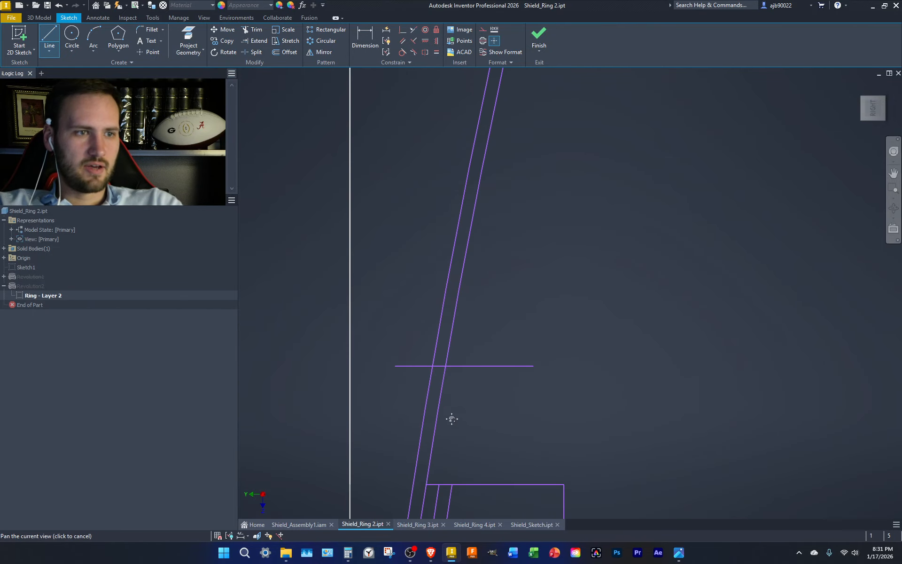
{"action": "middle_click_drag", "start_coordinate": [446, 256], "coordinate": [444, 204]}
{"action": "scroll", "coordinate": [451, 264], "scroll_direction": "down", "scroll_amount": 4}
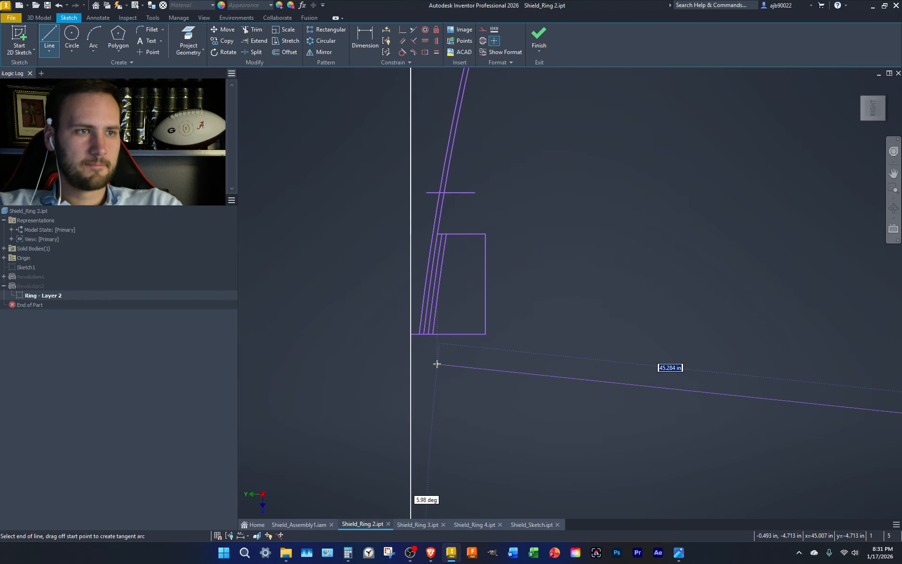
{"action": "scroll", "coordinate": [432, 338], "scroll_direction": "up", "scroll_amount": 4}
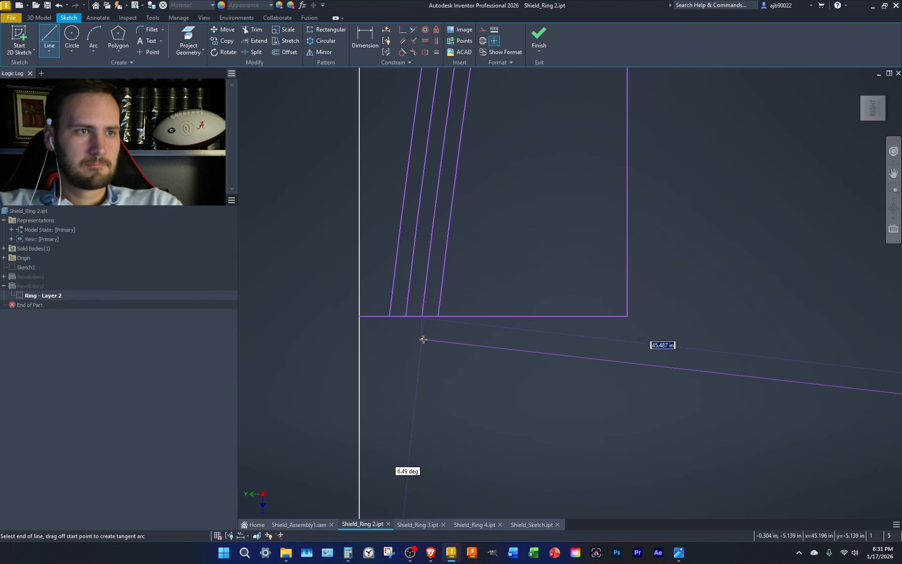
{"action": "scroll", "coordinate": [430, 333], "scroll_direction": "down", "scroll_amount": 5}
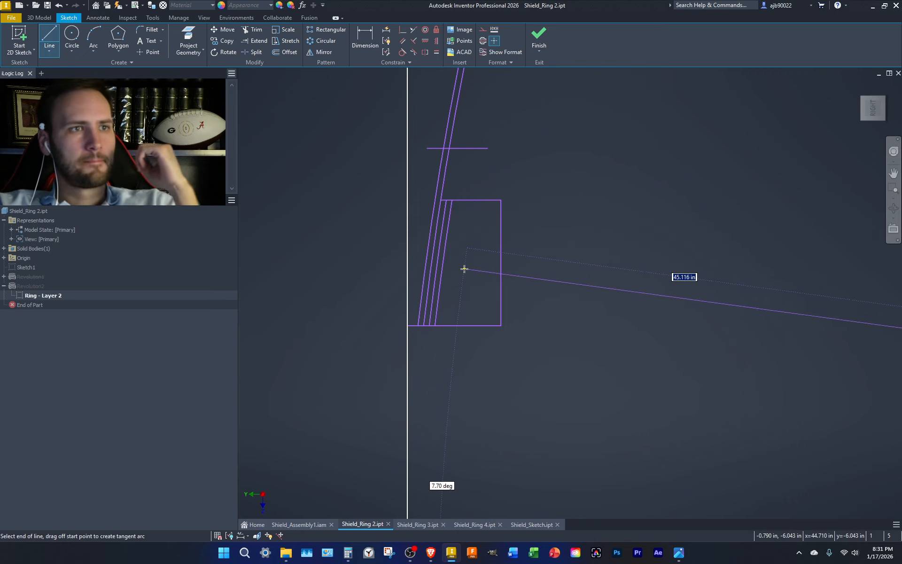
{"action": "left_click", "coordinate": [435, 326]}
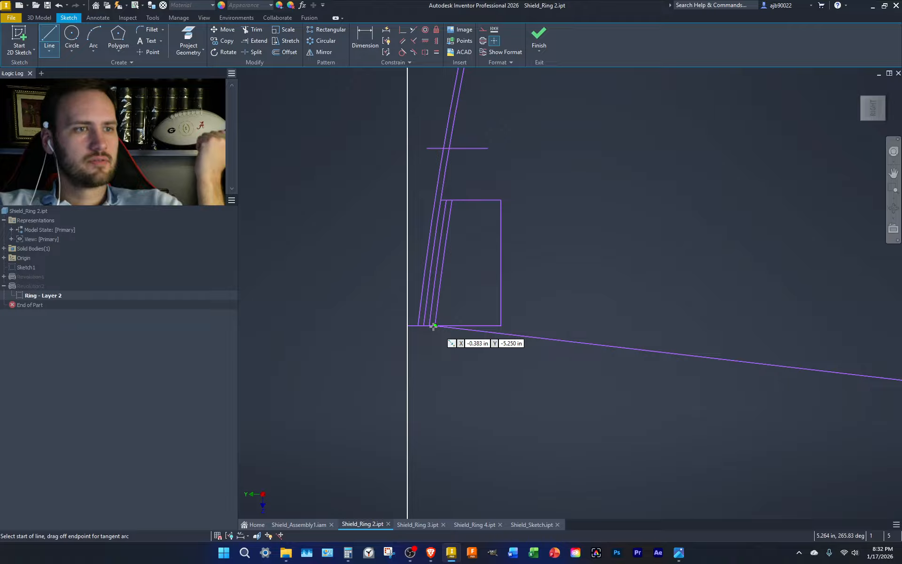
Sketch a vertical line down from the innermost ring curve's lower end and extend it to the horizontal axis.
{"action": "left_click", "coordinate": [433, 325]}
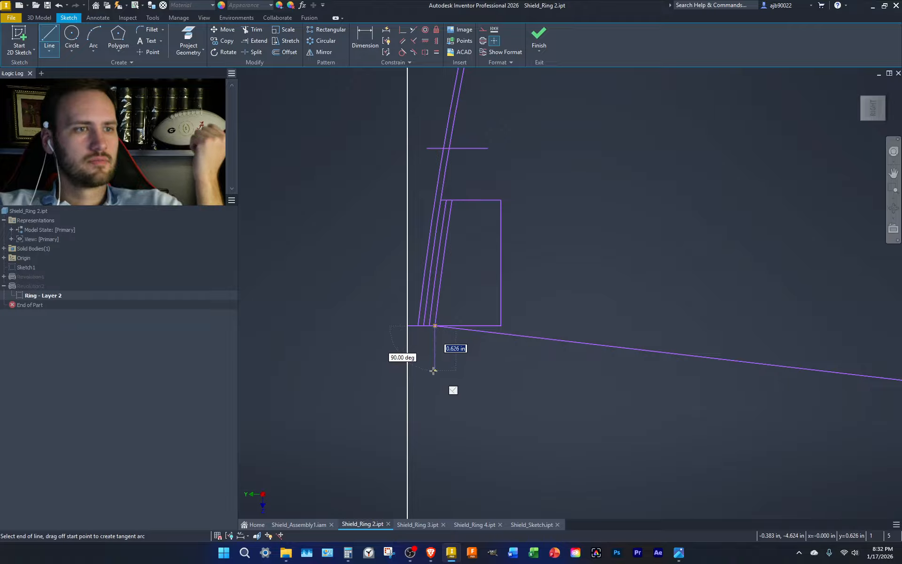
{"action": "left_click", "coordinate": [434, 370]}
{"action": "key", "text": "Escape"}
{"action": "key", "text": "x"}
{"action": "left_click", "coordinate": [437, 369], "text": "shift"}
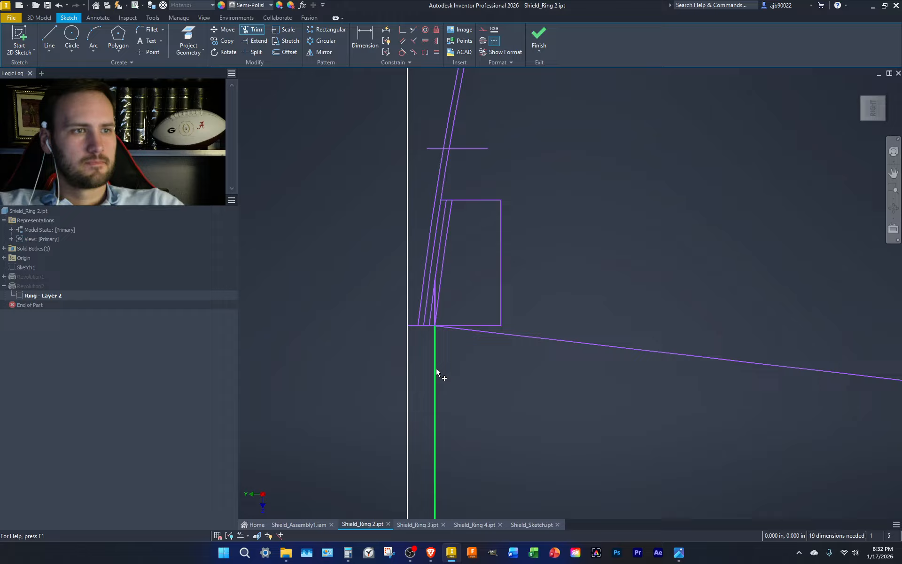
Extend the rectangle's top edge to the vertical axis, close the side along that axis, and trim the axis line above the rectangle.
{"action": "left_click", "coordinate": [408, 319]}
{"action": "key", "text": "shift"}
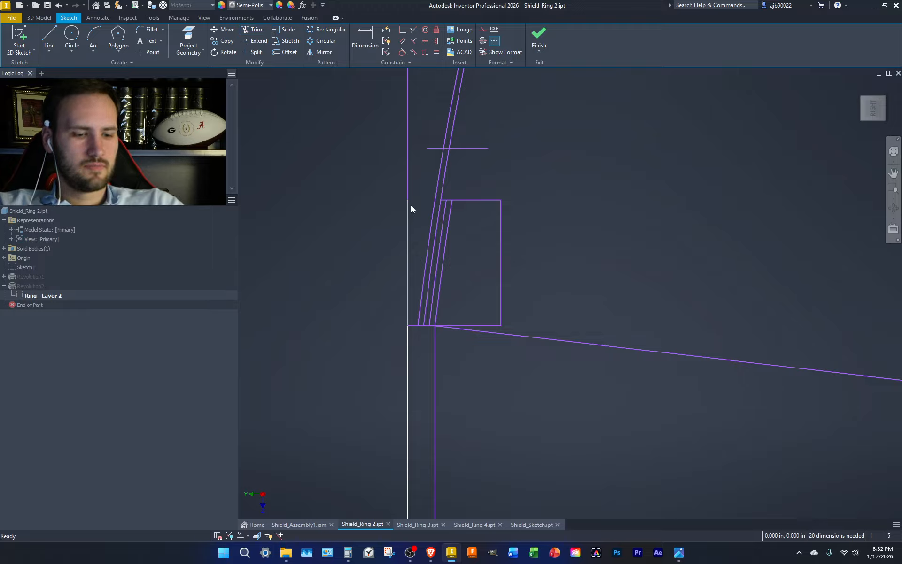
{"action": "left_click", "coordinate": [467, 201]}
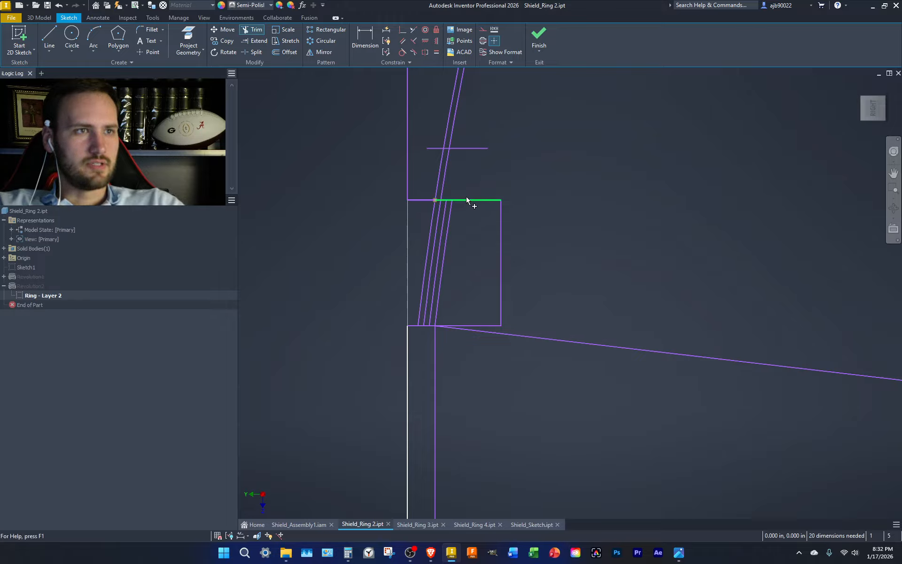
{"action": "key", "text": "ctrl"}
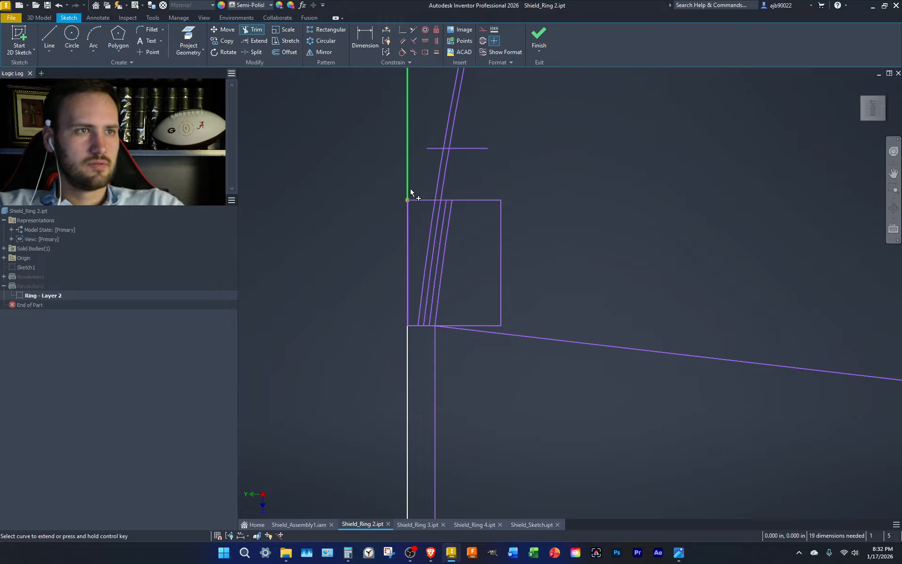
{"action": "left_click", "coordinate": [411, 192], "text": "ctrl"}
{"action": "scroll", "coordinate": [369, 282], "scroll_direction": "up", "scroll_amount": 3}
{"action": "key", "text": "Escape"}
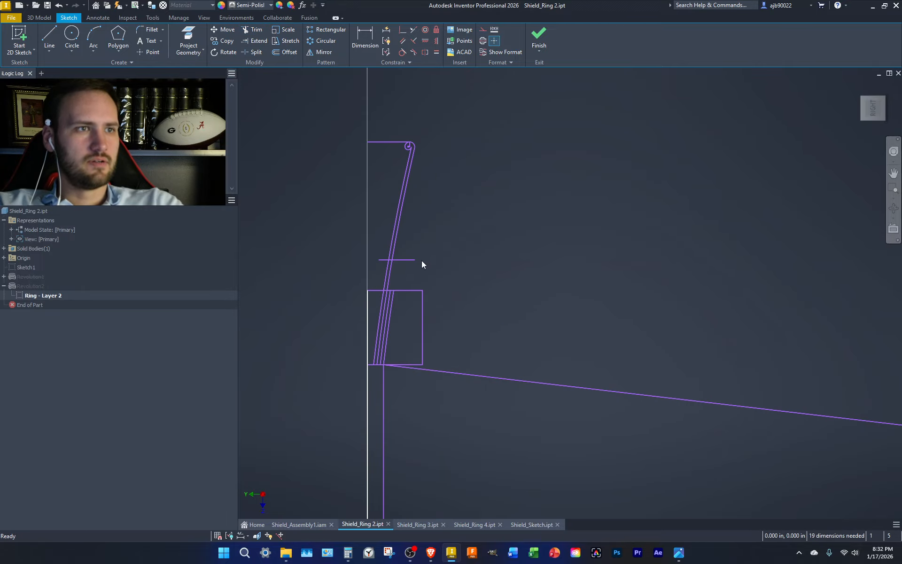
Delete the short horizontal line crossing the ring curves and the horizontal line at the curves' top end.
{"action": "left_click_drag", "start_coordinate": [412, 269], "coordinate": [411, 269]}
{"action": "key", "text": "Delete"}
{"action": "left_click_drag", "start_coordinate": [381, 173], "coordinate": [343, 76]}
{"action": "key", "text": "Delete"}
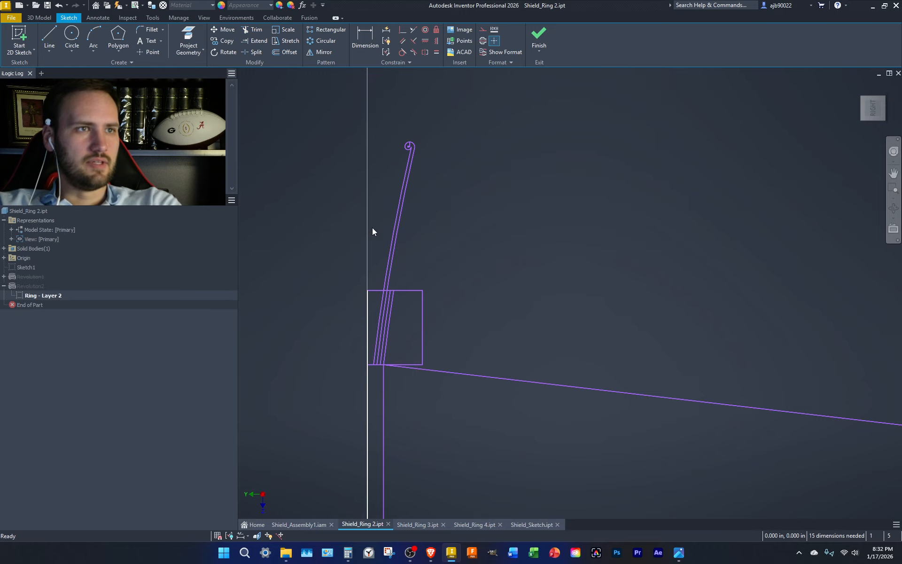
Dimension the rectangle's height between its top and bottom edges, and its width along the top edge.
{"action": "scroll", "coordinate": [403, 138], "scroll_direction": "down", "scroll_amount": 5}
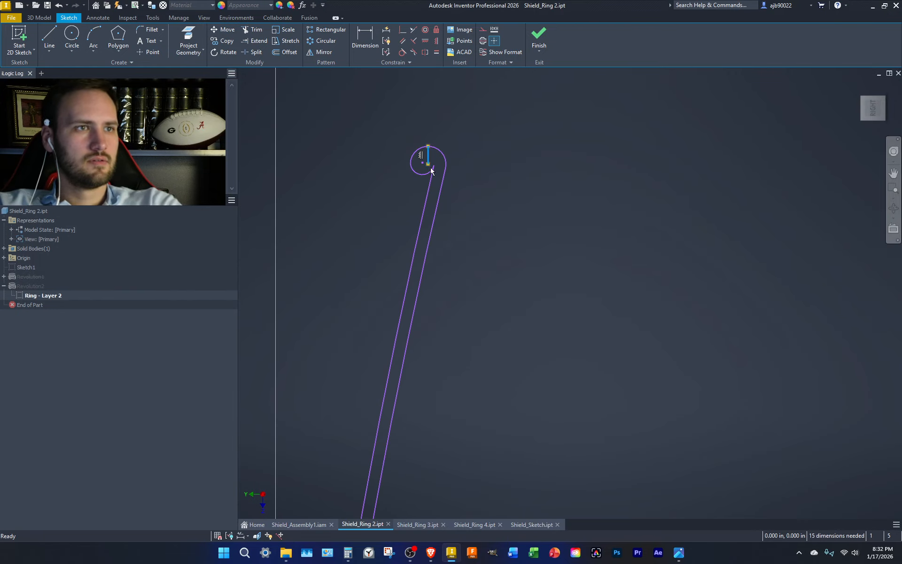
{"action": "scroll", "coordinate": [430, 170], "scroll_direction": "up", "scroll_amount": 3}
{"action": "scroll", "coordinate": [397, 314], "scroll_direction": "down", "scroll_amount": 3}
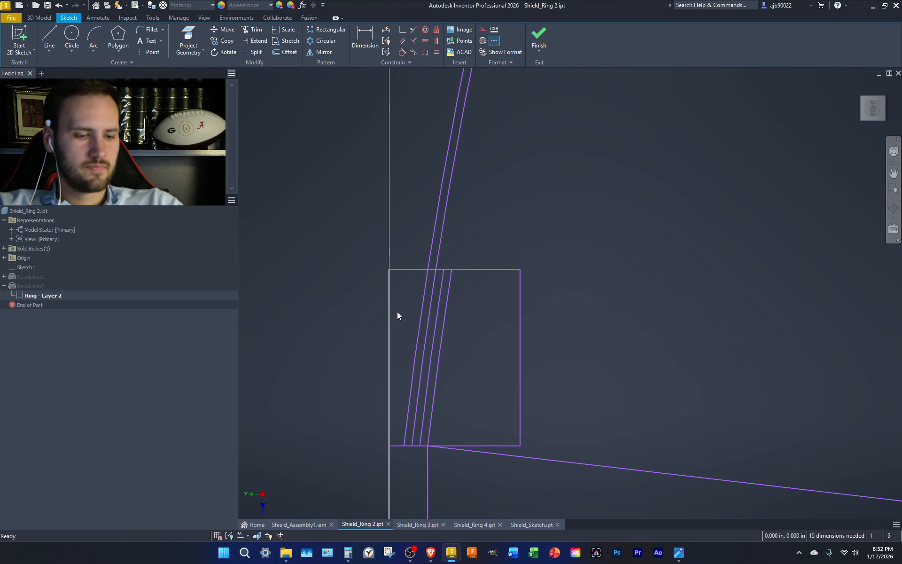
{"action": "key", "text": "d"}
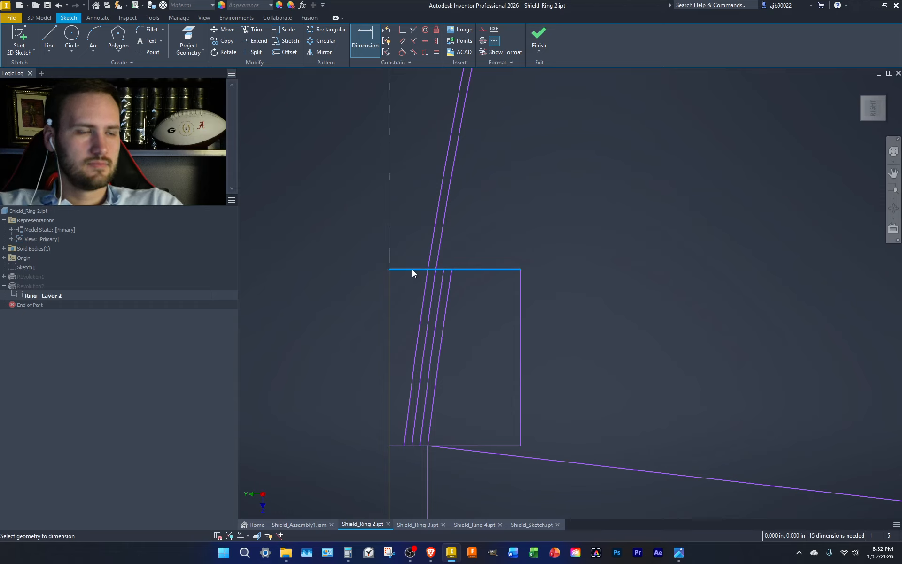
{"action": "left_click", "coordinate": [412, 269]}
{"action": "left_click", "coordinate": [507, 444]}
{"action": "left_click", "coordinate": [608, 413]}
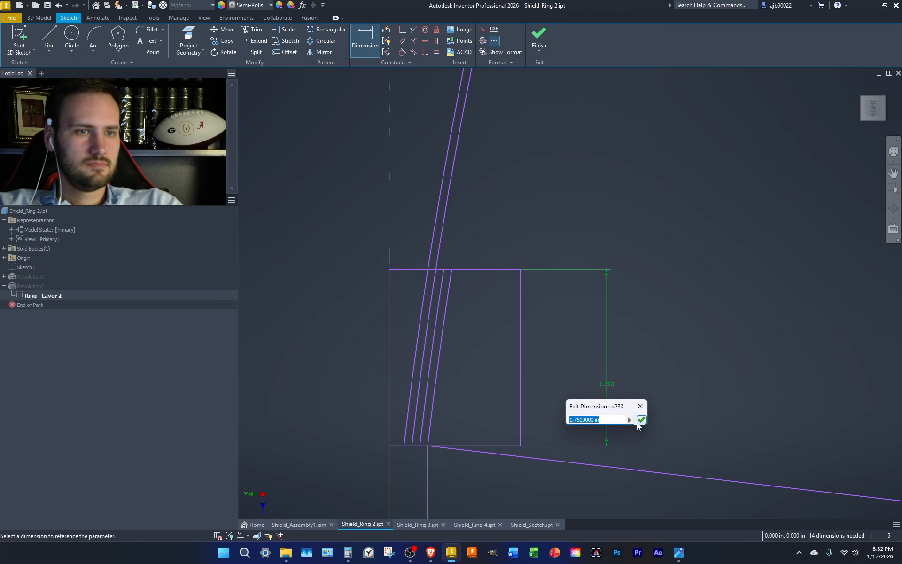
{"action": "left_click", "coordinate": [641, 420]}
{"action": "left_click", "coordinate": [498, 269]}
{"action": "left_click", "coordinate": [492, 238]}
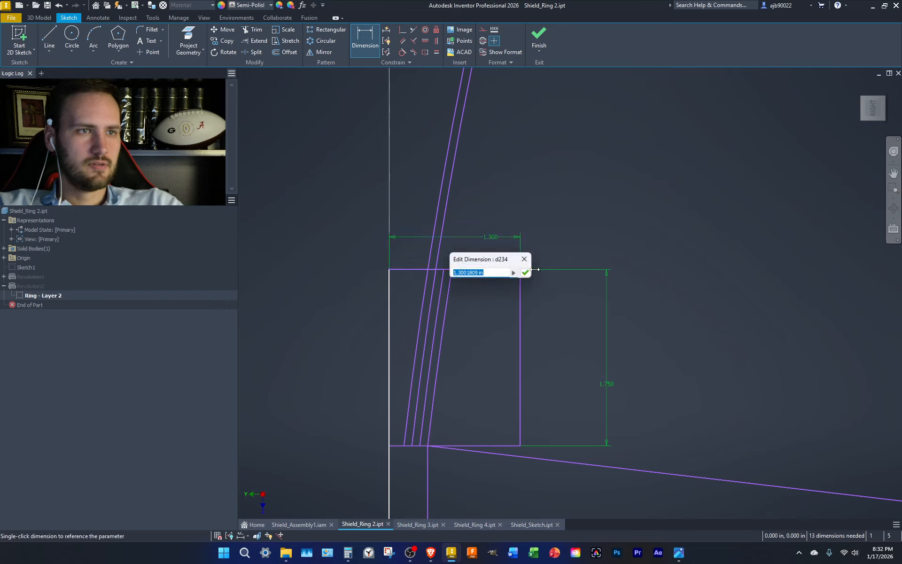
{"action": "left_click", "coordinate": [525, 272]}
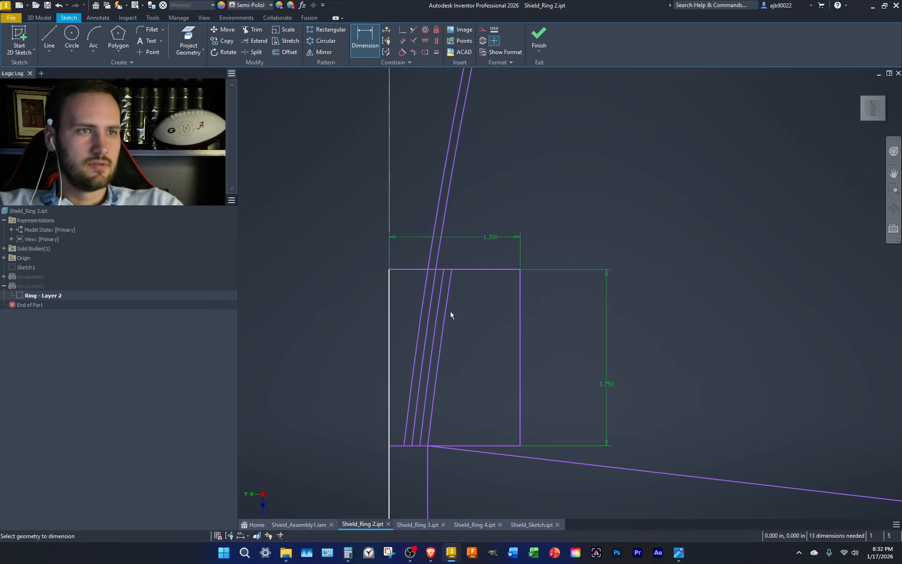
Add a driven height dimension to the rectangle's axis-side edge and dimension the angle between its top edge and opposite side.
{"action": "left_click", "coordinate": [388, 324]}
{"action": "left_click", "coordinate": [373, 347]}
{"action": "left_click", "coordinate": [169, 86]}
{"action": "left_click", "coordinate": [498, 269]}
{"action": "left_click", "coordinate": [520, 299]}
{"action": "left_click", "coordinate": [498, 304]}
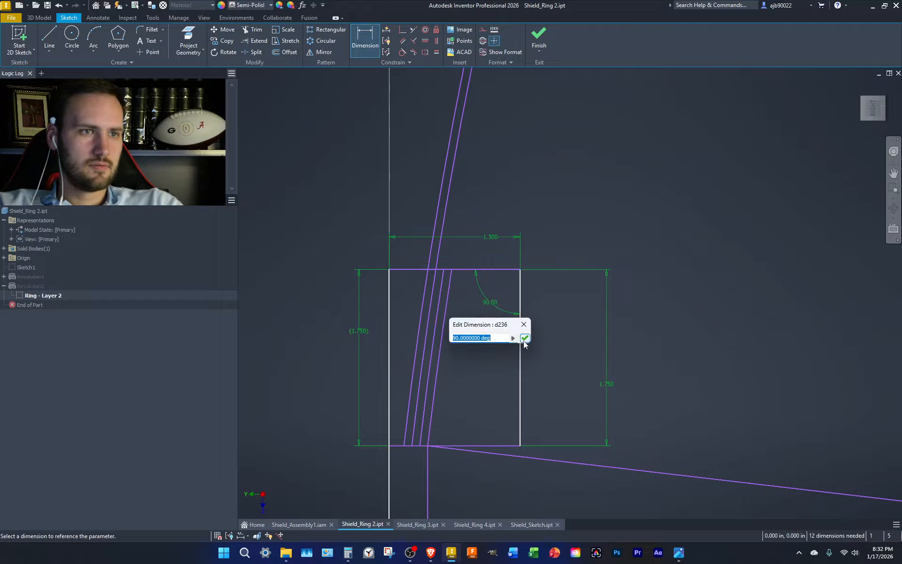
{"action": "left_click", "coordinate": [524, 338]}
Add a radius dimension to each of the four offset ring curves.
{"action": "left_click", "coordinate": [448, 221]}
{"action": "left_click", "coordinate": [571, 141]}
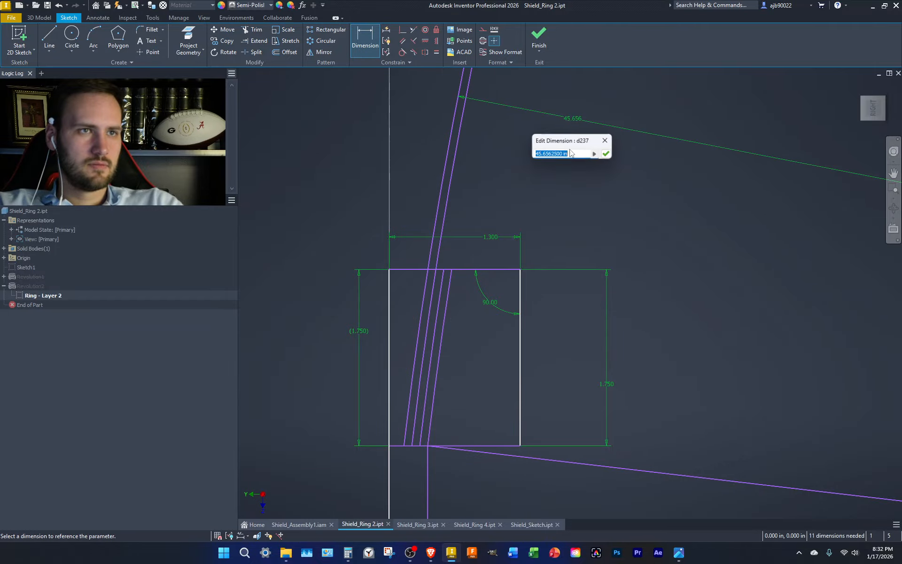
{"action": "left_click", "coordinate": [607, 155]}
{"action": "left_click", "coordinate": [459, 151]}
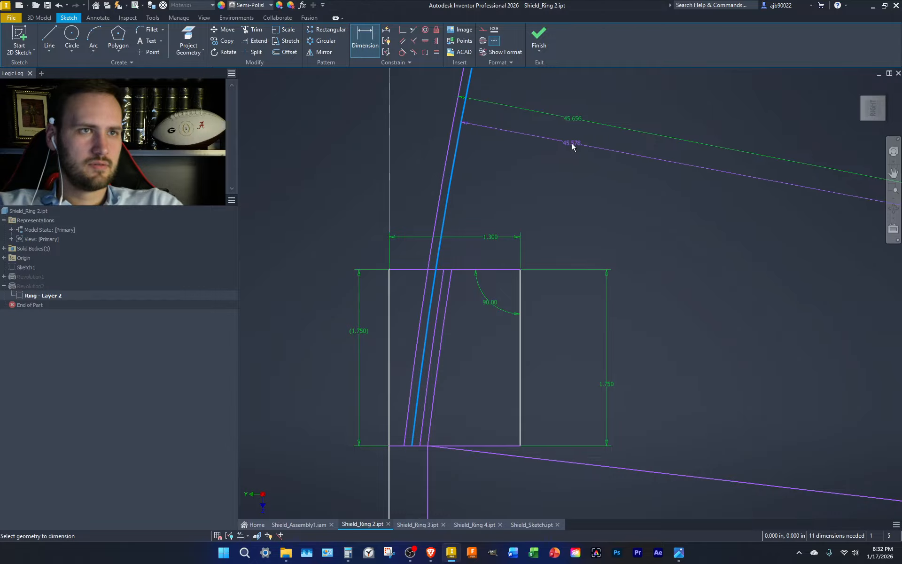
{"action": "left_click", "coordinate": [574, 145]}
{"action": "left_click", "coordinate": [603, 180]}
{"action": "left_click", "coordinate": [448, 282]}
{"action": "left_click", "coordinate": [529, 182]}
{"action": "left_click", "coordinate": [569, 215]}
{"action": "left_click", "coordinate": [450, 289]}
{"action": "left_click", "coordinate": [560, 210]}
{"action": "left_click", "coordinate": [593, 240]}
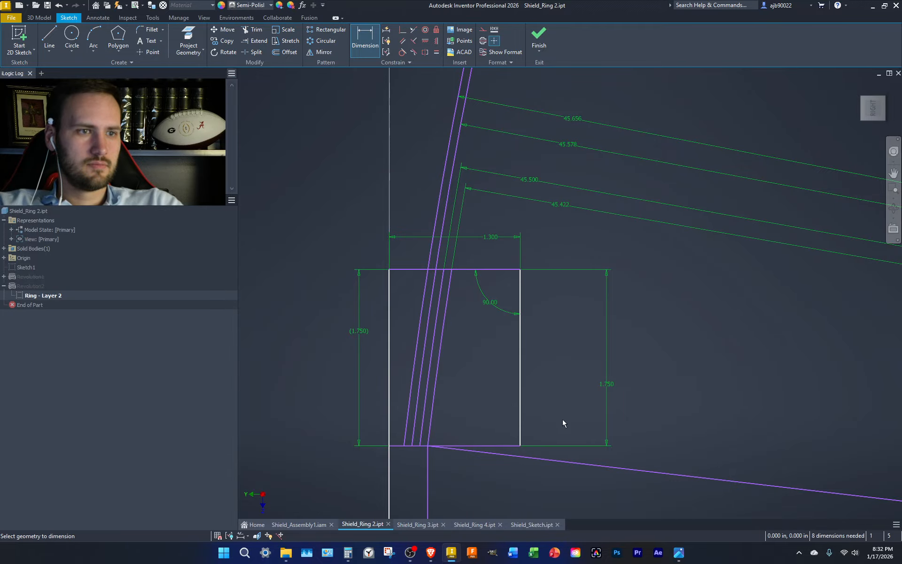
Dimension the angle between the long slanted line and the horizontal axis line.
{"action": "left_click", "coordinate": [574, 465]}
{"action": "scroll", "coordinate": [570, 413], "scroll_direction": "up", "scroll_amount": 5}
{"action": "middle_click_drag", "start_coordinate": [570, 413], "coordinate": [507, 169]}
{"action": "left_click", "coordinate": [508, 239]}
{"action": "left_click", "coordinate": [511, 195]}
{"action": "left_click", "coordinate": [545, 229]}
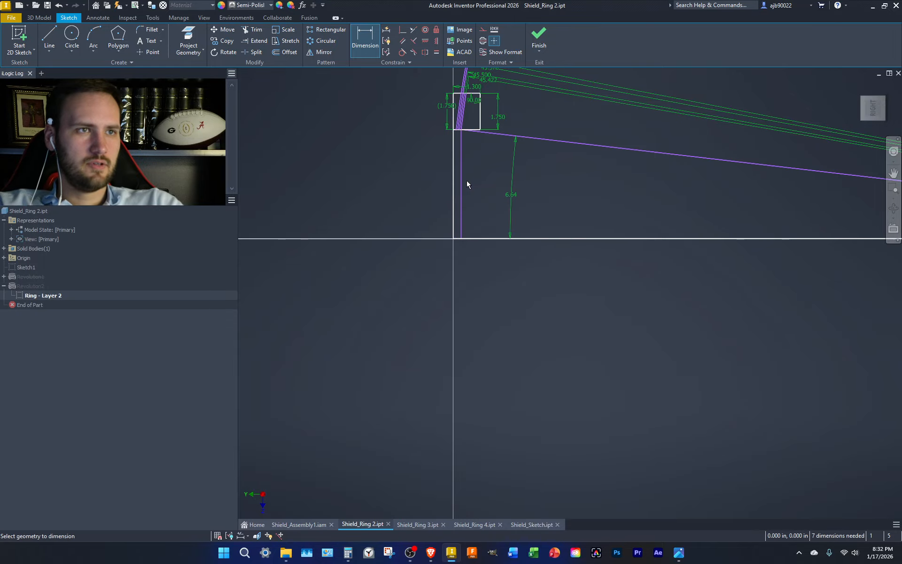
Add driven length dimensions to the two vertical lines between the rectangle and the horizontal axis.
{"action": "left_click", "coordinate": [459, 170]}
{"action": "left_click", "coordinate": [474, 170]}
{"action": "left_click", "coordinate": [172, 87]}
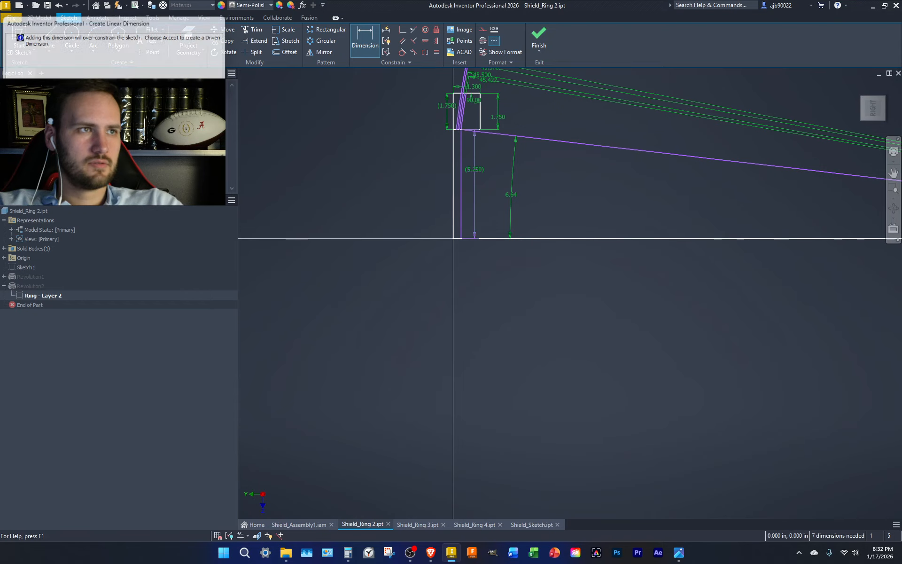
{"action": "left_click", "coordinate": [452, 155]}
{"action": "left_click", "coordinate": [436, 152]}
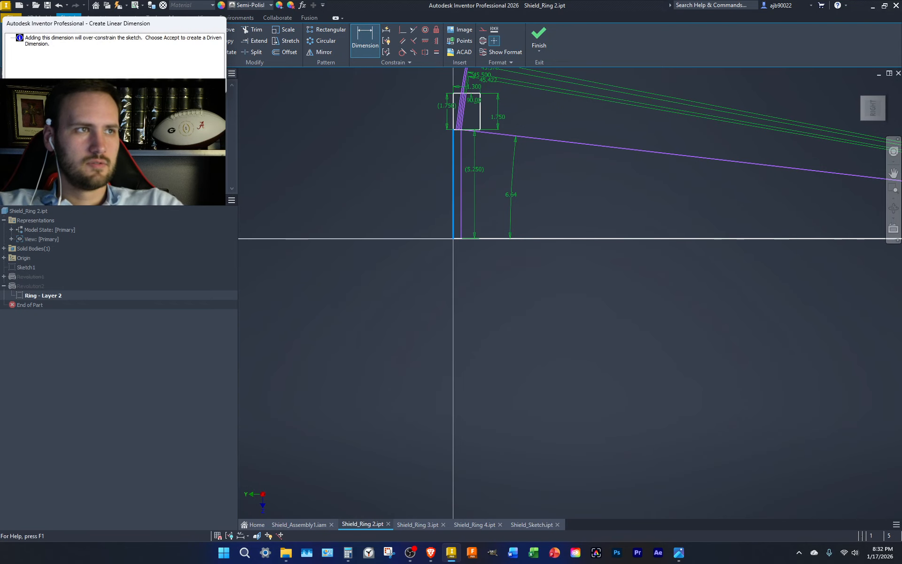
{"action": "key", "text": "Return"}
Add a driven angle dimension between the inner vertical line below the rectangle and the horizontal axis line.
{"action": "middle_click_drag", "start_coordinate": [454, 148], "coordinate": [442, 240]}
{"action": "scroll", "coordinate": [451, 254], "scroll_direction": "up", "scroll_amount": 6}
{"action": "scroll", "coordinate": [452, 278], "scroll_direction": "down", "scroll_amount": 5}
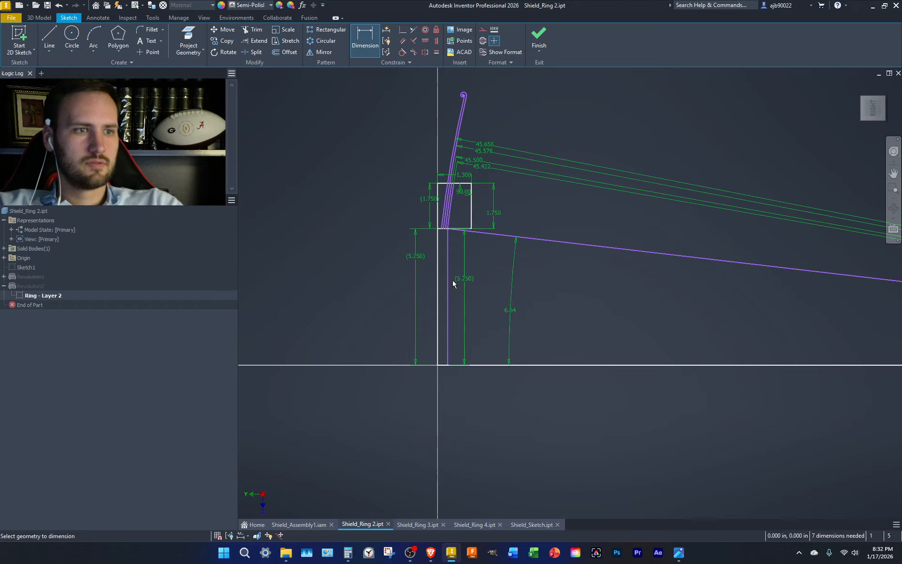
{"action": "left_click", "coordinate": [468, 364]}
{"action": "left_click", "coordinate": [501, 350]}
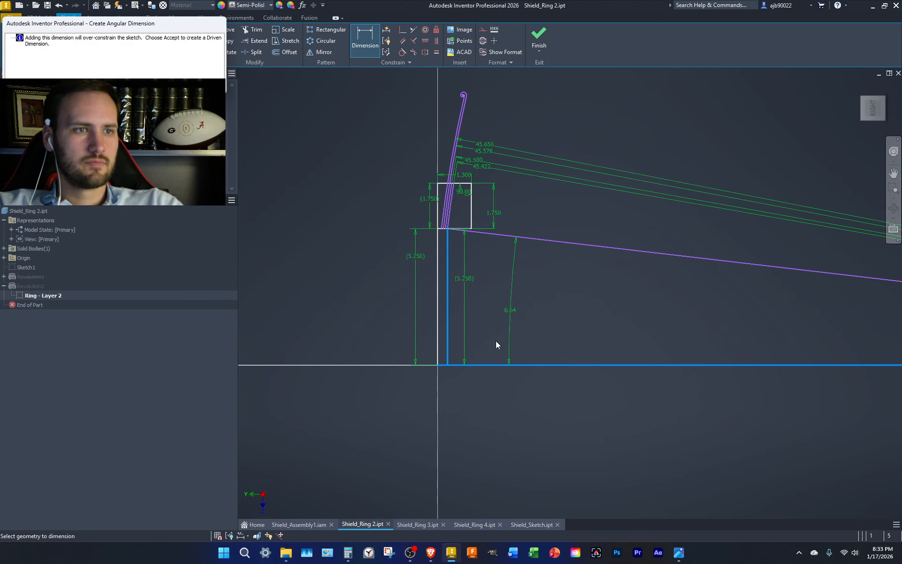
{"action": "key", "text": "Return"}
Draw a circle with a diameter of .234375 in inside the rectangle near its bottom edge.
{"action": "scroll", "coordinate": [502, 197], "scroll_direction": "up", "scroll_amount": 5}
{"action": "scroll", "coordinate": [327, 276], "scroll_direction": "down", "scroll_amount": 2}
{"action": "mouse_move", "coordinate": [326, 276]}
{"action": "middle_mouse_down"}
{"action": "mouse_move", "coordinate": [392, 284]}
{"action": "mouse_move", "coordinate": [416, 308]}
{"action": "middle_mouse_up"}
{"action": "key", "text": "c"}
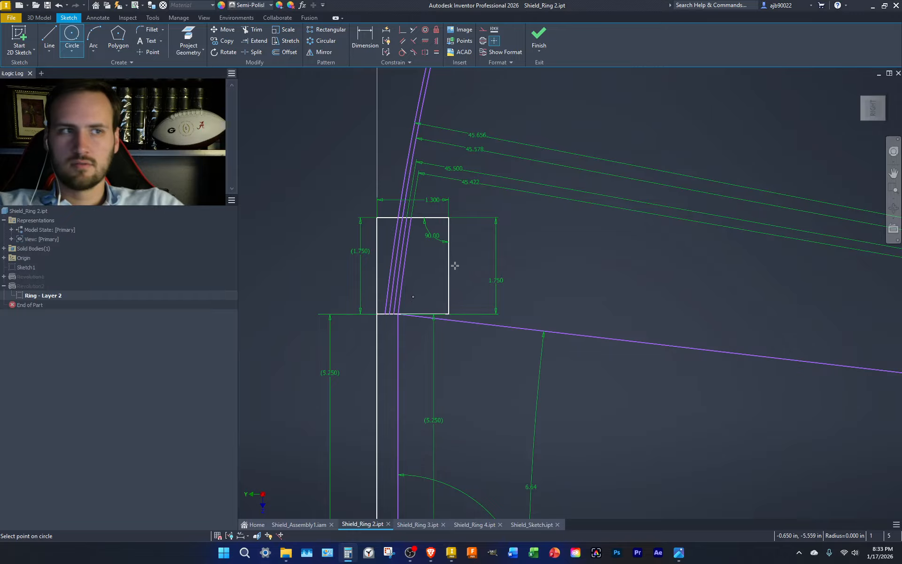
{"action": "right_click", "coordinate": [520, 256]}
{"action": "left_click", "coordinate": [523, 255]}
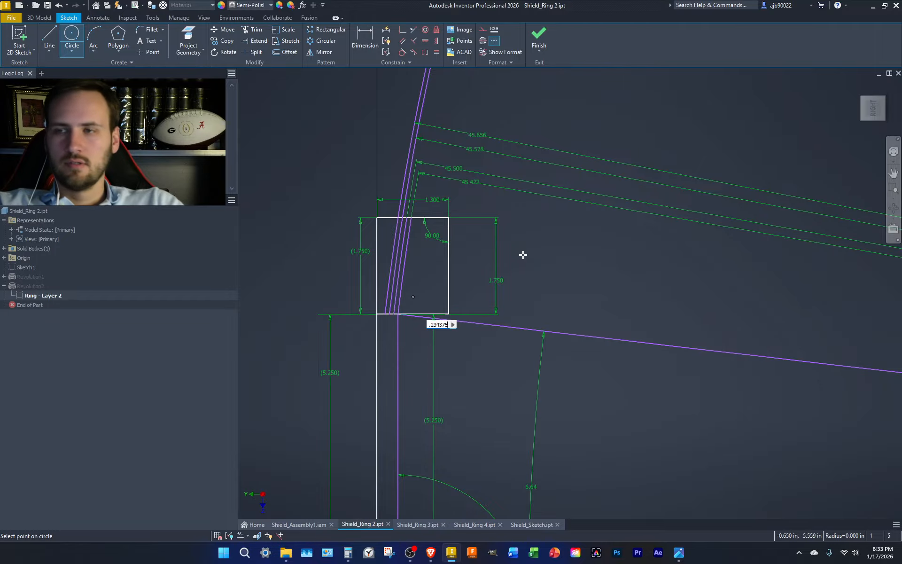
{"action": "key", "text": "Return"}
{"action": "key", "text": "Escape"}
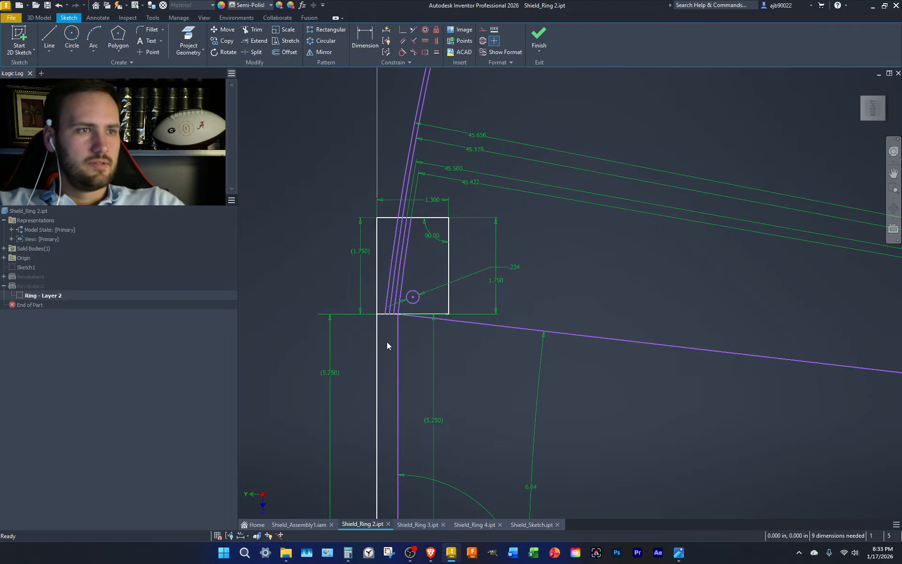
Move the small circle onto the ring curves' lower end and make it tangent to the outermost curve and the rectangle's bottom edge.
{"action": "scroll", "coordinate": [389, 343], "scroll_direction": "down", "scroll_amount": 5}
{"action": "left_click_drag", "start_coordinate": [537, 210], "coordinate": [402, 275]}
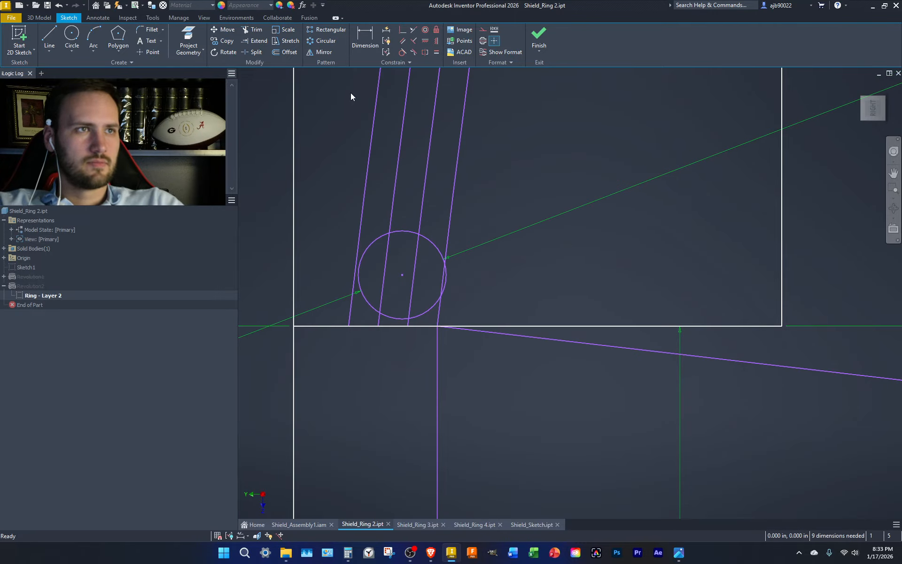
{"action": "left_click", "coordinate": [402, 52]}
{"action": "left_click", "coordinate": [359, 269]}
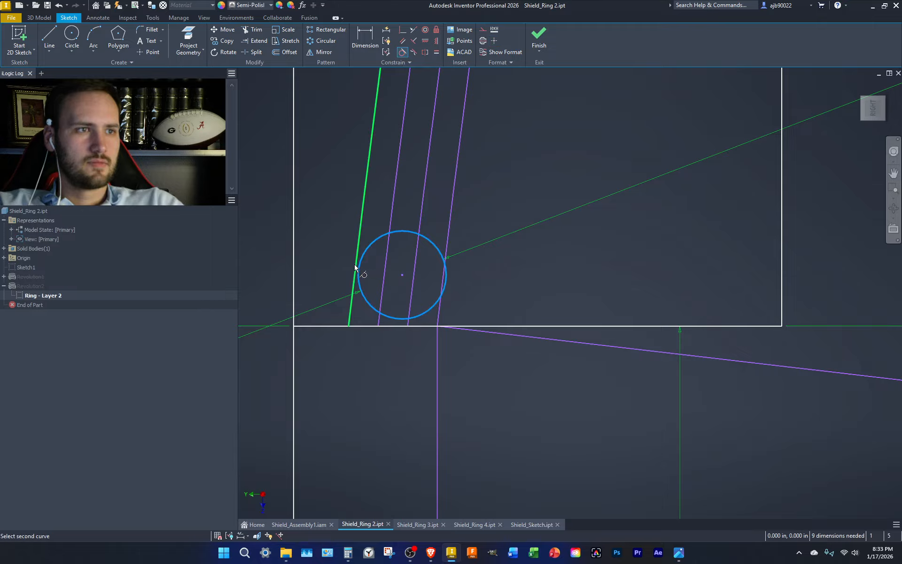
{"action": "left_click", "coordinate": [355, 267]}
{"action": "left_click", "coordinate": [374, 312]}
{"action": "left_click", "coordinate": [380, 326]}
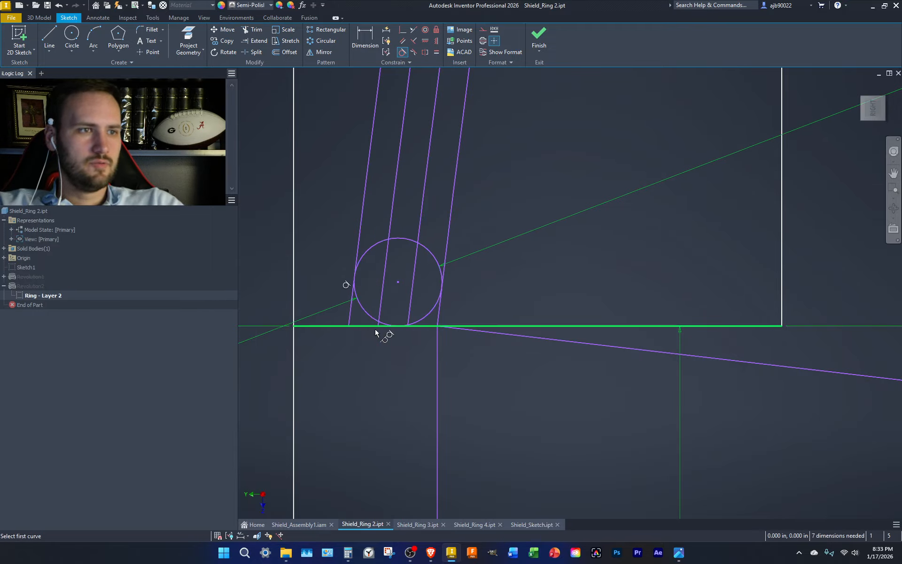
{"action": "key", "text": "Escape"}
Draw a line from the small end circle's centre to the ring curves' common centre at the far end of the horizontal axis.
{"action": "key", "text": "x"}
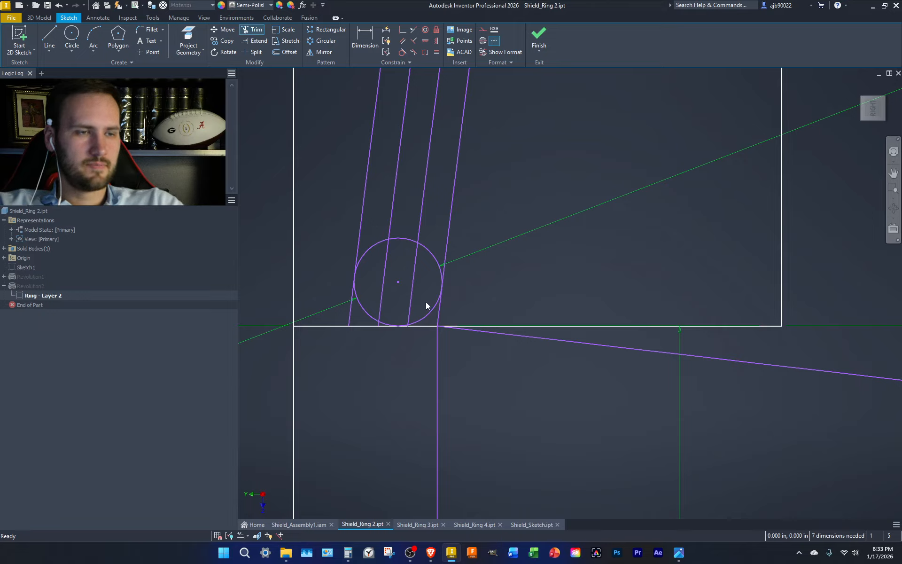
{"action": "key", "text": "l"}
{"action": "left_click", "coordinate": [398, 282]}
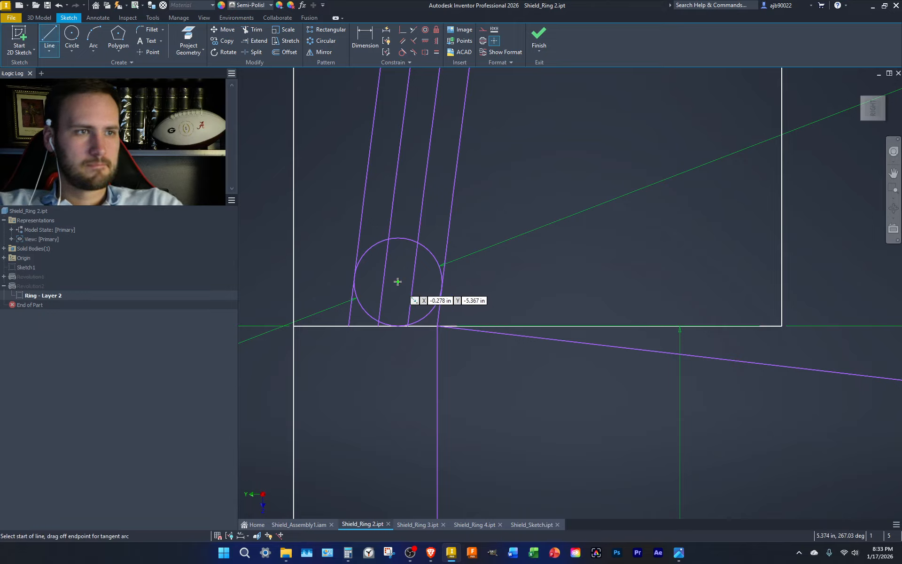
{"action": "scroll", "coordinate": [397, 281], "scroll_direction": "down", "scroll_amount": 2}
{"action": "scroll", "coordinate": [398, 282], "scroll_direction": "down", "scroll_amount": 9}
{"action": "scroll", "coordinate": [640, 308], "scroll_direction": "up", "scroll_amount": 6}
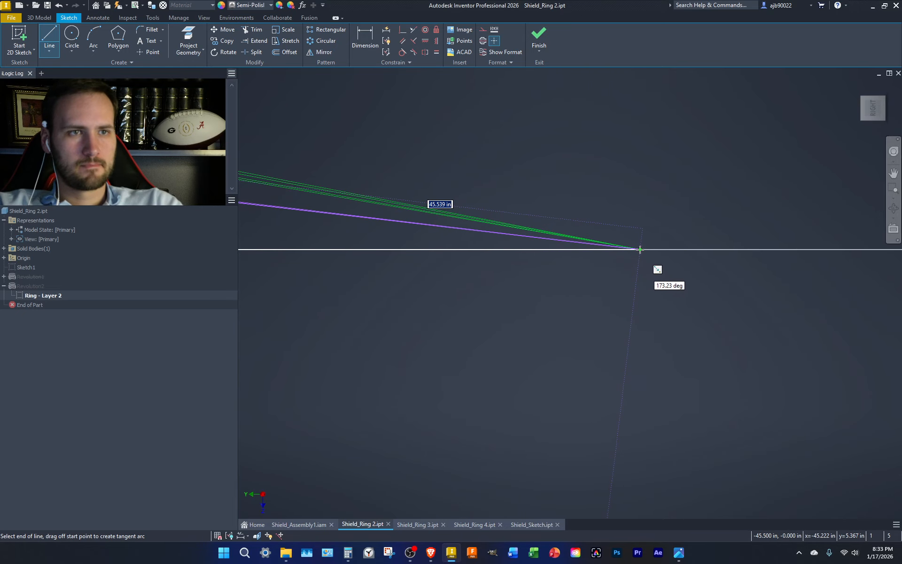
{"action": "left_click", "coordinate": [675, 263]}
{"action": "scroll", "coordinate": [644, 258], "scroll_direction": "down", "scroll_amount": 5}
{"action": "scroll", "coordinate": [628, 292], "scroll_direction": "up", "scroll_amount": 2}
{"action": "scroll", "coordinate": [512, 189], "scroll_direction": "up", "scroll_amount": 5}
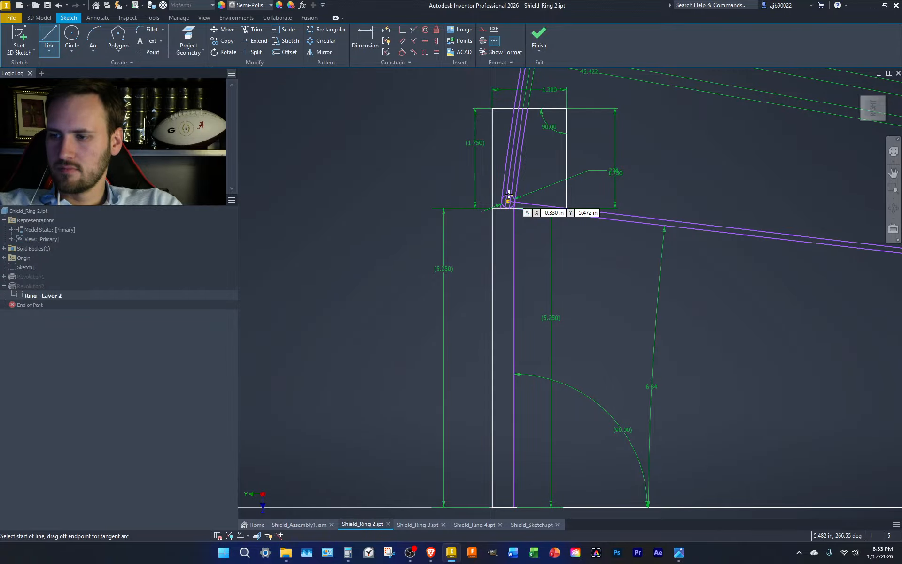
{"action": "key", "text": "Escape"}
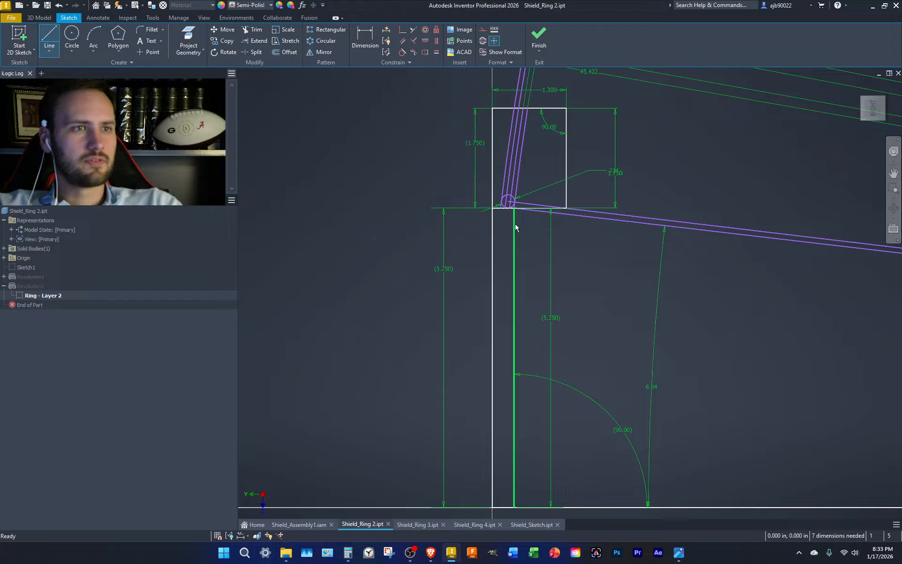
Extend the new centre line past the circle's centre to the second ring curve from the outside.
{"action": "scroll", "coordinate": [509, 202], "scroll_direction": "down", "scroll_amount": 6}
{"action": "key", "text": "x"}
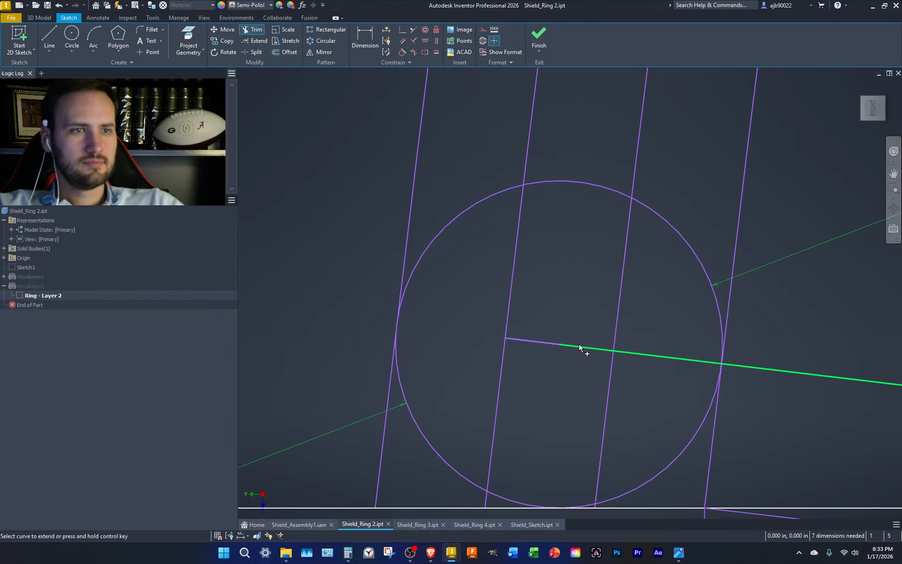
{"action": "left_click", "coordinate": [580, 347], "text": "shift"}
{"action": "left_click_drag", "start_coordinate": [673, 328], "coordinate": [671, 382]}
{"action": "key", "text": "ctrl+z"}
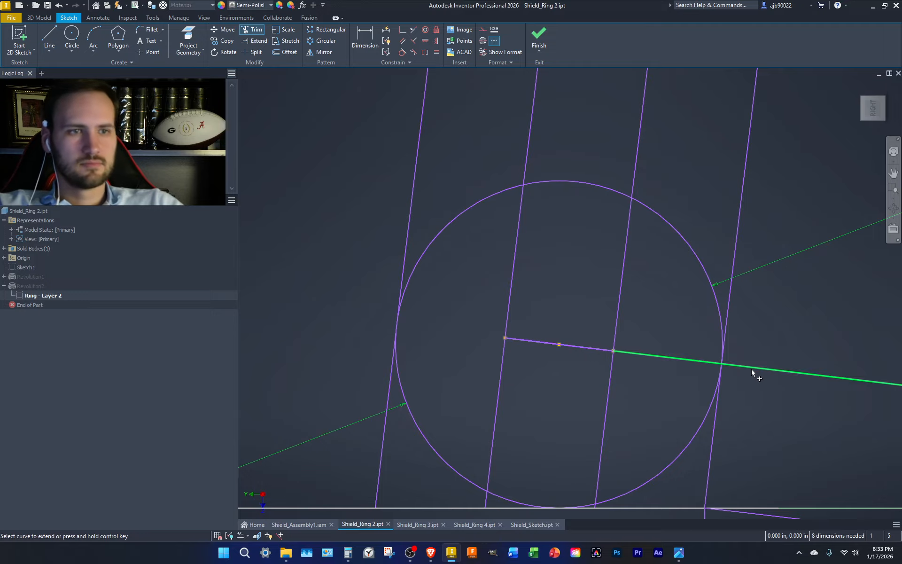
{"action": "key", "text": "Escape"}
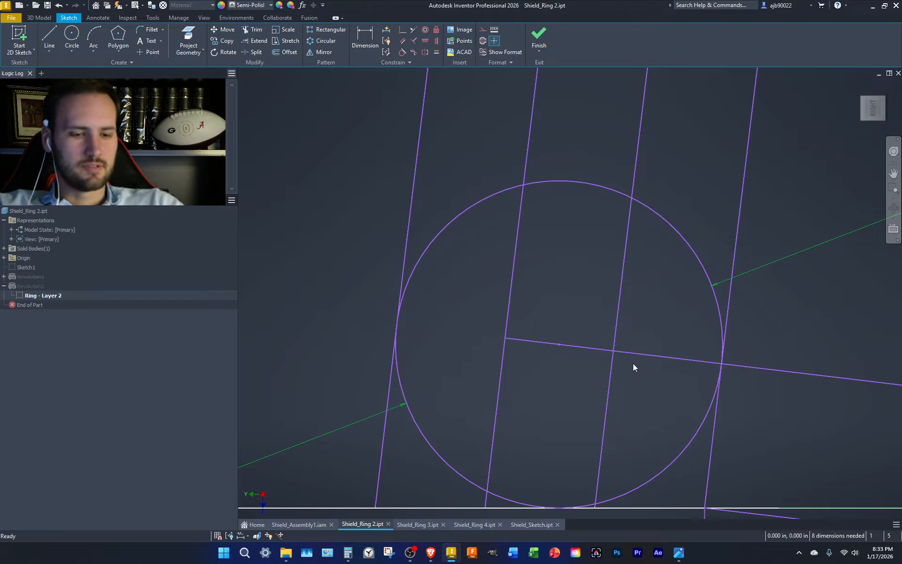
Draw a circle centred where the centre line crosses the third ring curve, passing through the line's end on the second curve.
{"action": "key", "text": "c"}
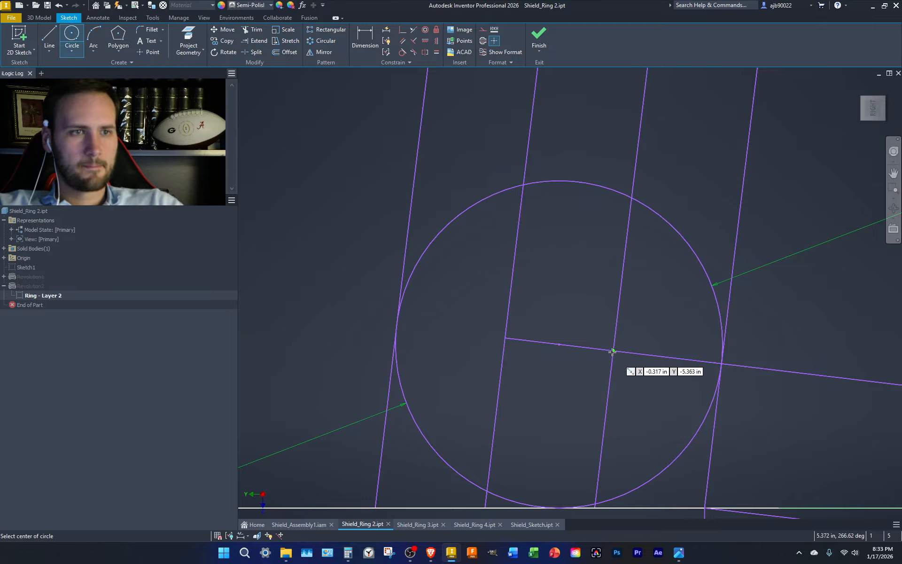
{"action": "left_click", "coordinate": [613, 351]}
{"action": "left_click", "coordinate": [505, 339]}
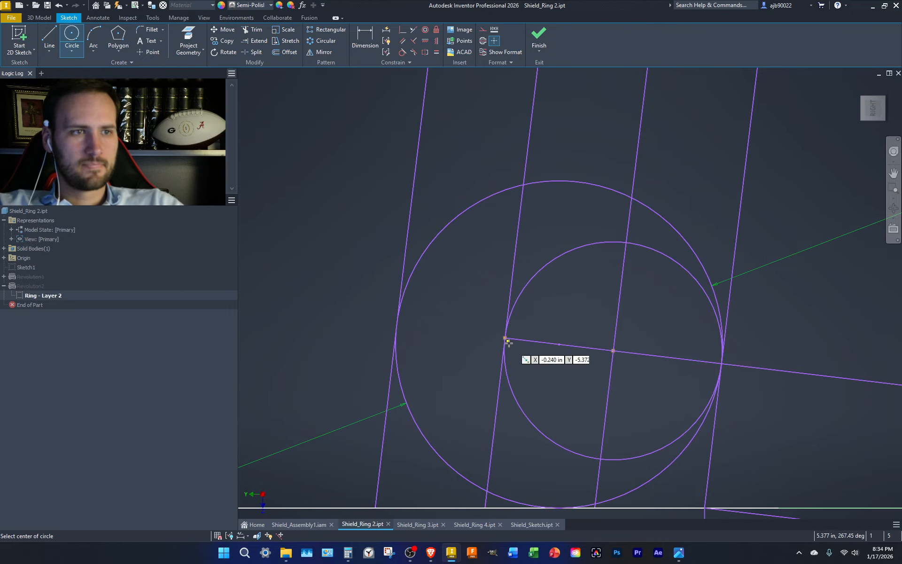
Trim away the larger circle's upper arc and the smaller circle's lower arc to leave a hooked end.
{"action": "scroll", "coordinate": [505, 339], "scroll_direction": "down", "scroll_amount": 5}
{"action": "middle_click_drag", "start_coordinate": [504, 362], "coordinate": [504, 385]}
{"action": "key", "text": "x"}
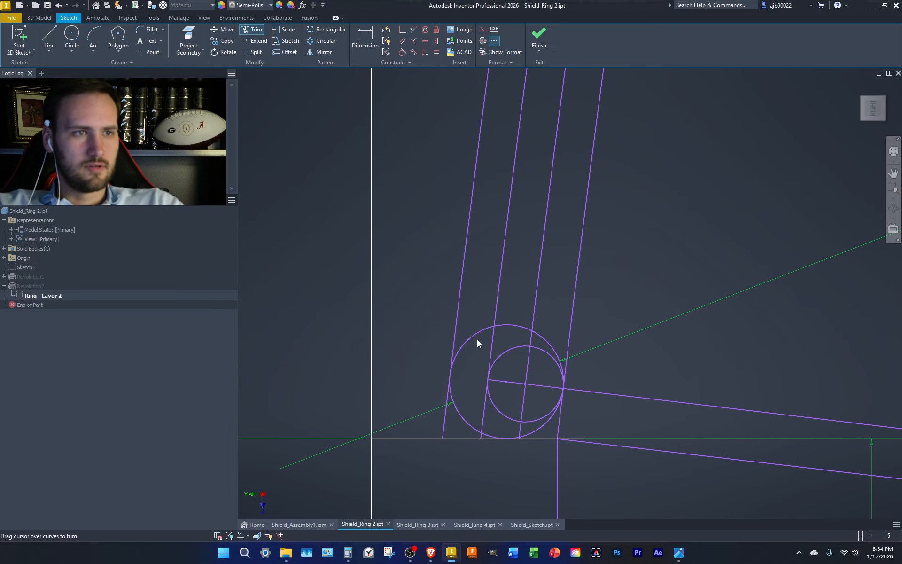
{"action": "left_click", "coordinate": [505, 324]}
{"action": "left_click", "coordinate": [553, 358]}
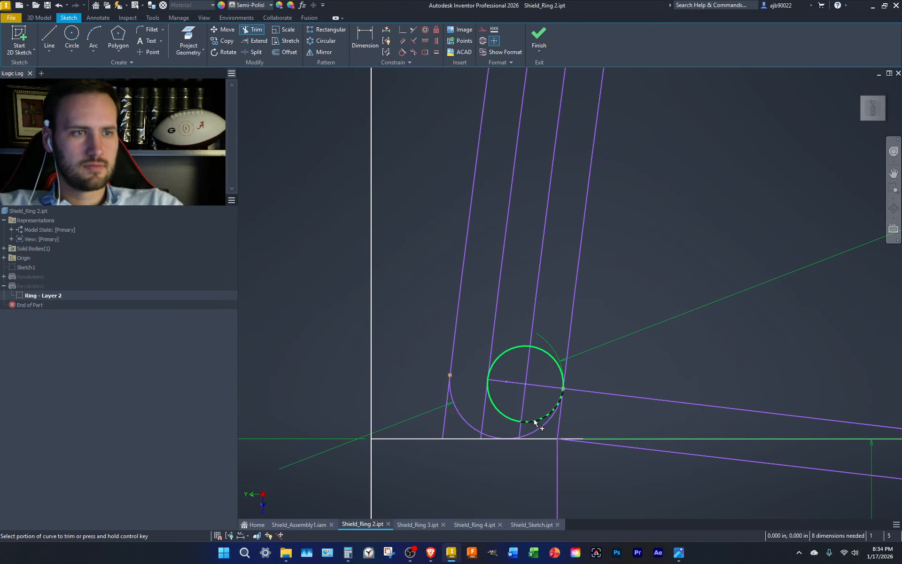
{"action": "left_click_drag", "start_coordinate": [499, 420], "coordinate": [533, 466]}
Delete the two innermost ring curves and the centre line running through the hooked end.
{"action": "key", "text": "Escape"}
{"action": "key", "text": "Delete"}
{"action": "left_click_drag", "start_coordinate": [591, 317], "coordinate": [524, 257]}
{"action": "key", "text": "Delete"}
{"action": "left_click", "coordinate": [531, 386]}
{"action": "key", "text": "Delete"}
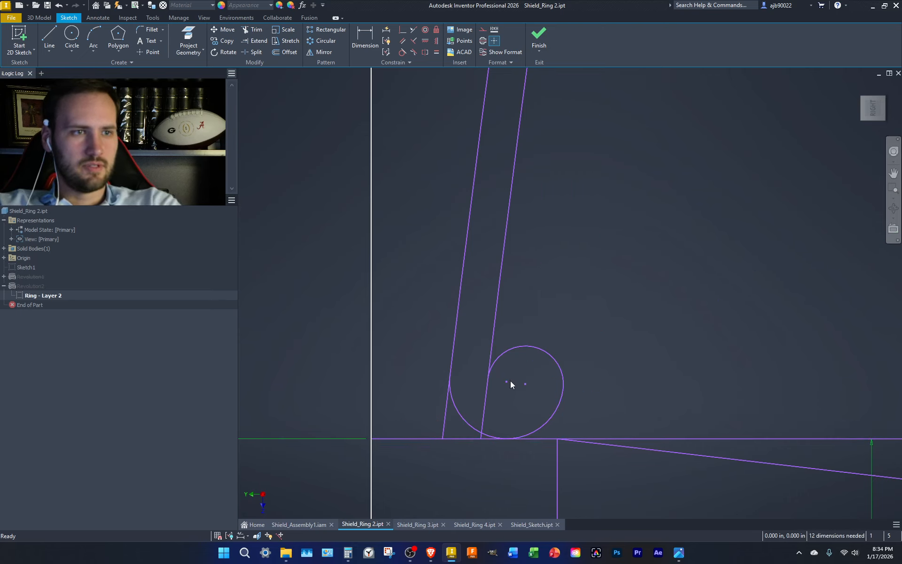
Trim the lower ends of the two remaining ring curves back to the arcs of the hooked end.
{"action": "key", "text": "x"}
{"action": "left_click", "coordinate": [485, 406]}
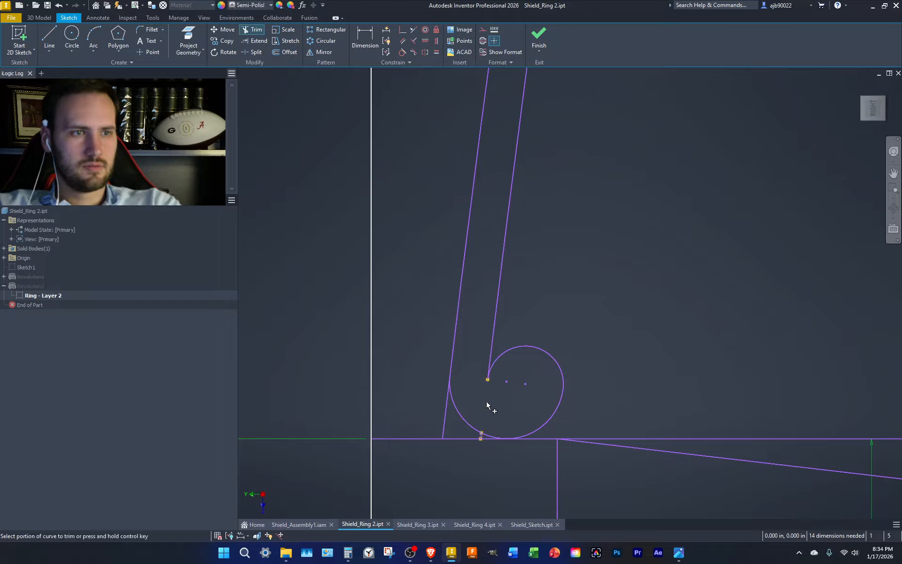
{"action": "left_click", "coordinate": [480, 434]}
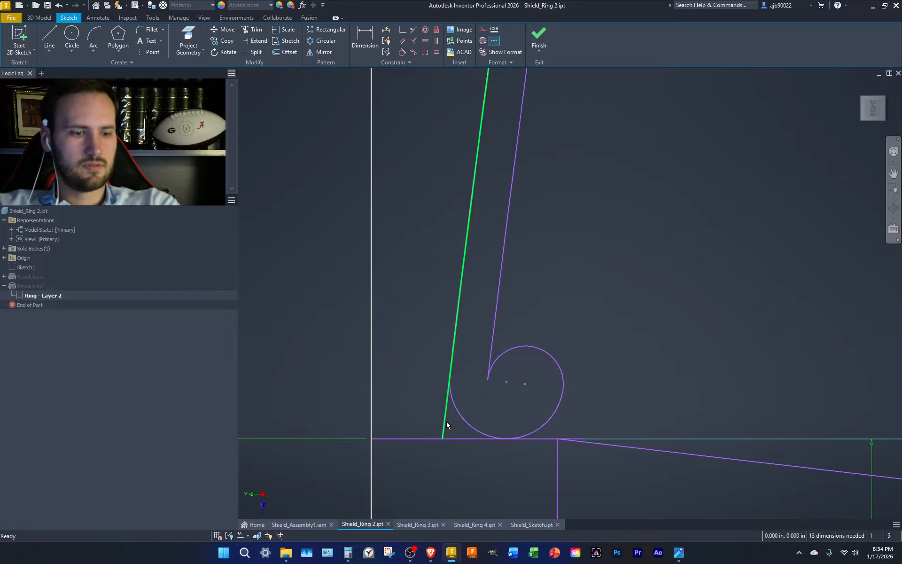
{"action": "left_click", "coordinate": [447, 425]}
{"action": "key", "text": "Escape"}
Delete the rectangle's bottom edge, the slanted reference line and the vertical lines and dimension around the hooked end.
{"action": "left_click_drag", "start_coordinate": [592, 412], "coordinate": [561, 472]}
{"action": "key", "text": "Delete"}
{"action": "left_click", "coordinate": [557, 477]}
{"action": "key", "text": "Delete"}
{"action": "left_click_drag", "start_coordinate": [477, 489], "coordinate": [280, 334]}
{"action": "key", "text": "Delete"}
{"action": "key", "text": "ctrl+z"}
{"action": "left_click_drag", "start_coordinate": [413, 448], "coordinate": [305, 342]}
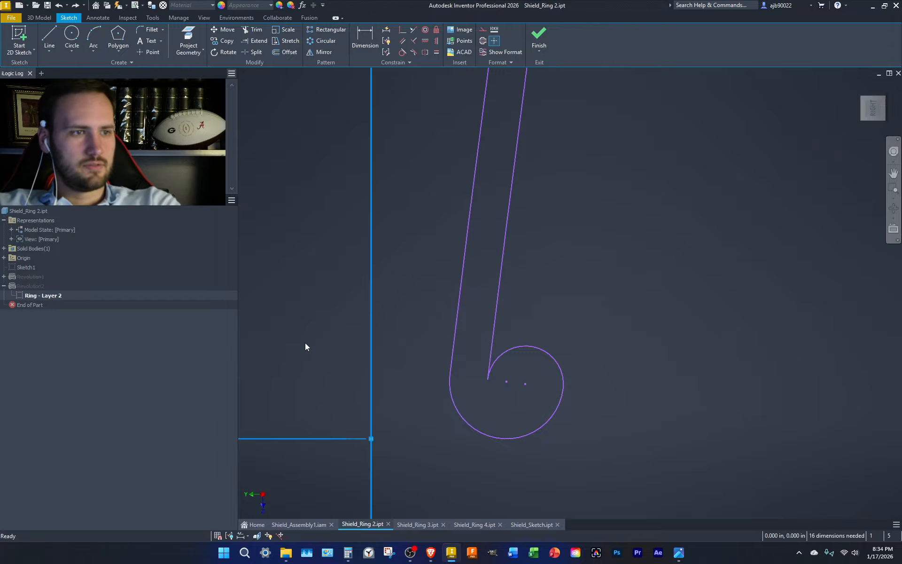
{"action": "key", "text": "Delete"}
Delete the remaining reference geometry above the profile and the horizontal axis line, and finish the Ring - Layer 2 sketch.
{"action": "scroll", "coordinate": [313, 349], "scroll_direction": "down", "scroll_amount": 8}
{"action": "left_click_drag", "start_coordinate": [496, 319], "coordinate": [442, 171]}
{"action": "key", "text": "Delete"}
{"action": "scroll", "coordinate": [442, 175], "scroll_direction": "down", "scroll_amount": 1}
{"action": "middle_click_drag", "start_coordinate": [493, 289], "coordinate": [538, 486]}
{"action": "left_click_drag", "start_coordinate": [631, 372], "coordinate": [578, 240]}
{"action": "key", "text": "Delete"}
{"action": "scroll", "coordinate": [569, 264], "scroll_direction": "down", "scroll_amount": 8}
{"action": "middle_click_drag", "start_coordinate": [567, 276], "coordinate": [546, 280]}
{"action": "left_click", "coordinate": [567, 356]}
{"action": "key", "text": "Delete"}
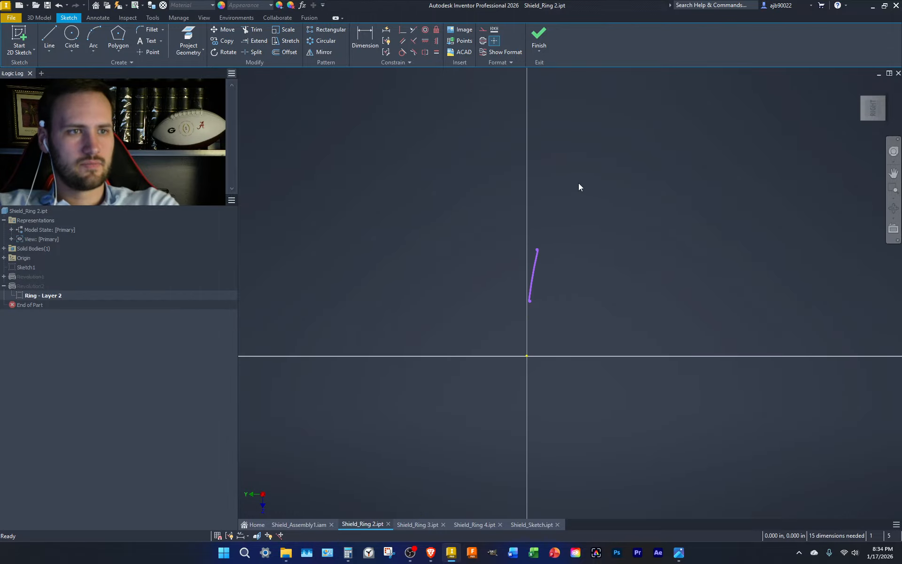
{"action": "left_click", "coordinate": [544, 40]}
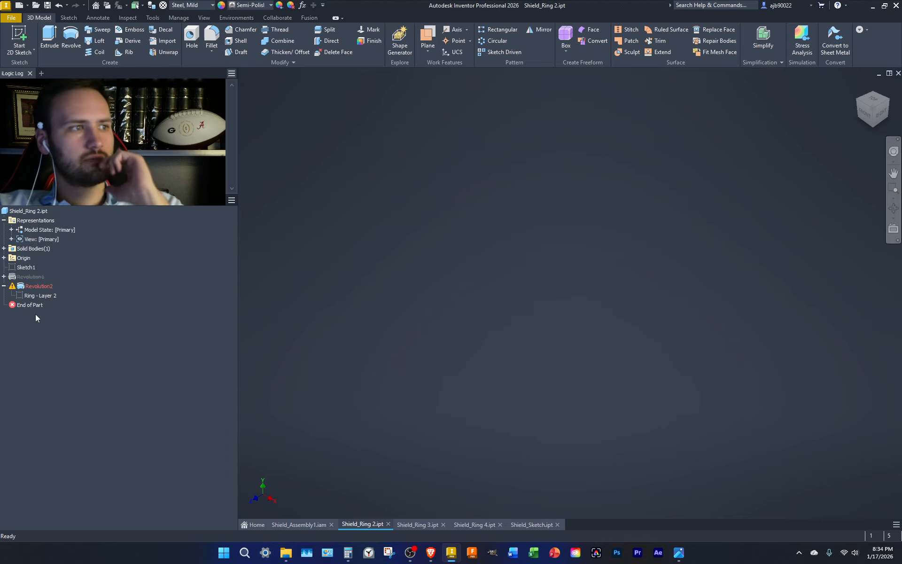
Edit Revolution2 to revolve the ring profile about the origin's Y Axis.
{"action": "right_click", "coordinate": [38, 286]}
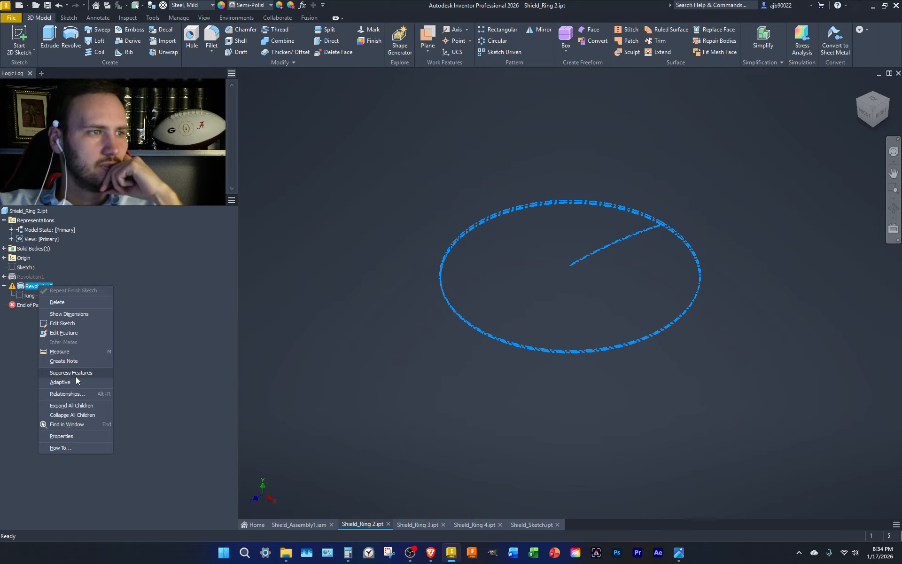
{"action": "left_click", "coordinate": [64, 333]}
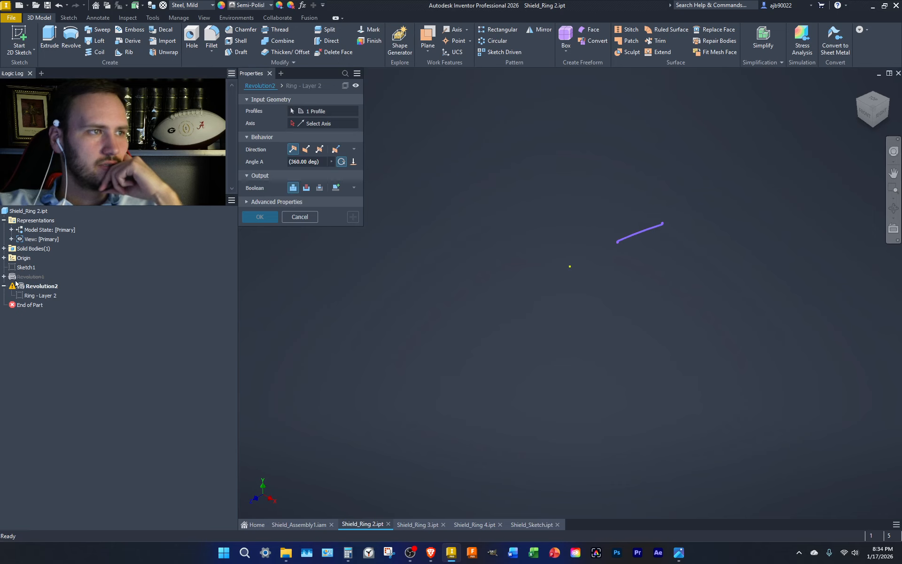
{"action": "left_click", "coordinate": [4, 258]}
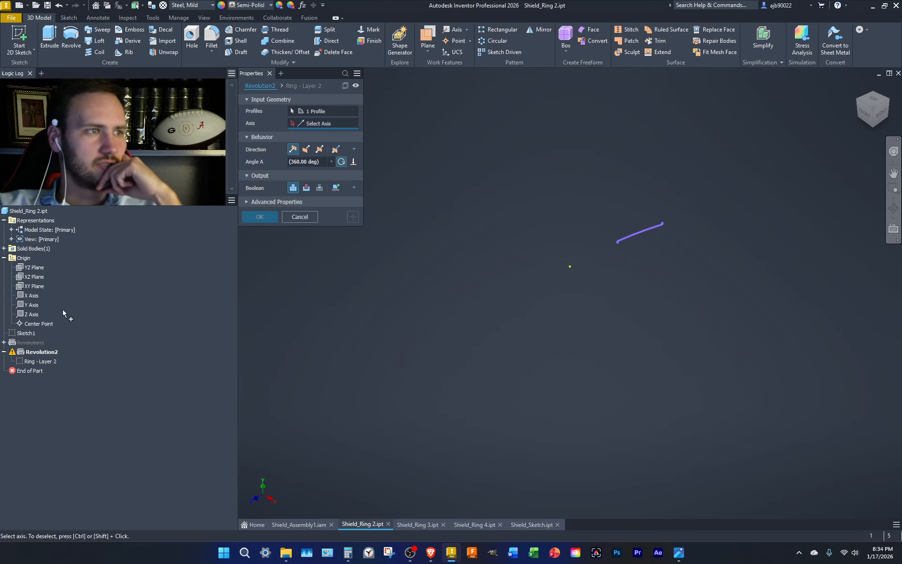
{"action": "left_click", "coordinate": [36, 305]}
{"action": "left_click", "coordinate": [258, 217]}
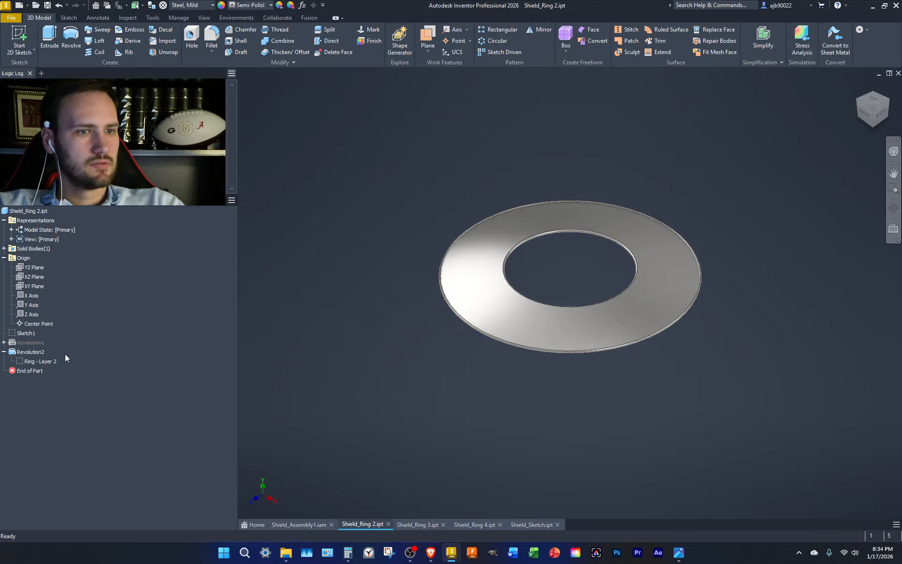
Delete the suppressed Revolution1 with its consumed sketches and the unused Sketch1, and collapse the Revolution2 and Origin nodes.
{"action": "left_click", "coordinate": [39, 345]}
{"action": "key", "text": "Delete"}
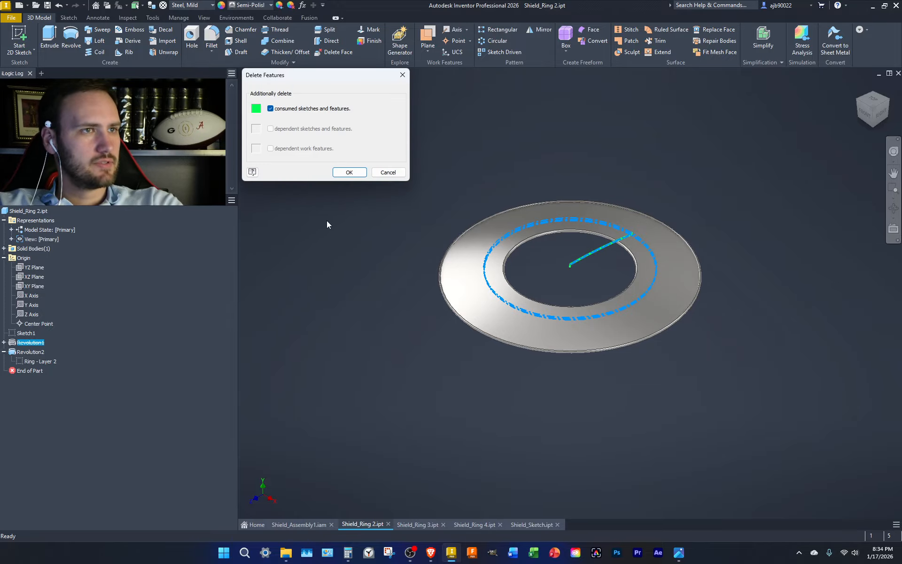
{"action": "left_click", "coordinate": [351, 171]}
{"action": "left_click", "coordinate": [28, 334]}
{"action": "key", "text": "Delete"}
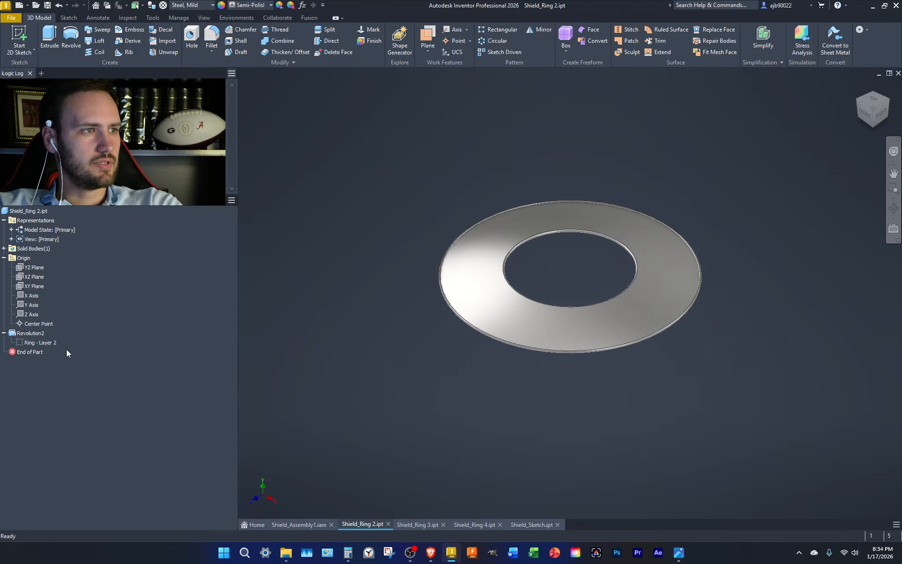
{"action": "left_click", "coordinate": [4, 333]}
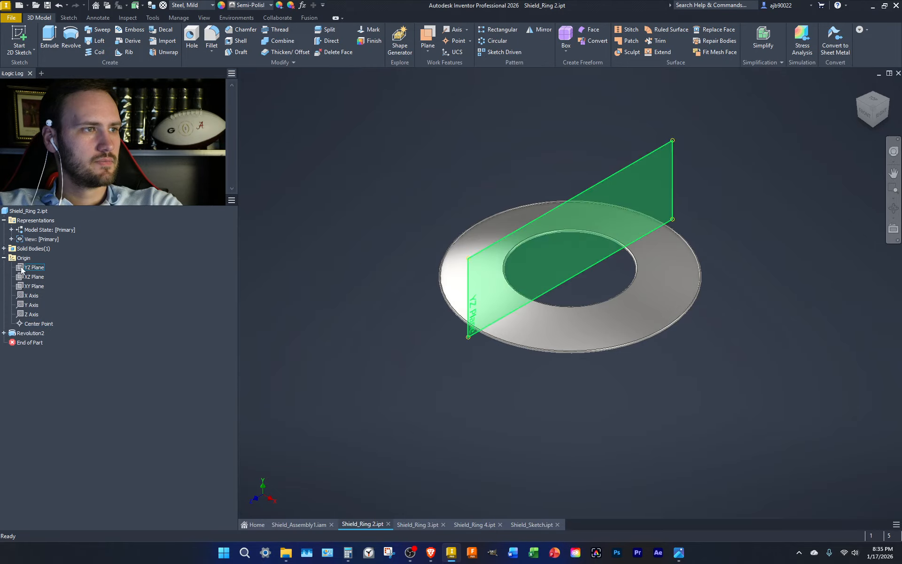
{"action": "left_click", "coordinate": [4, 258]}
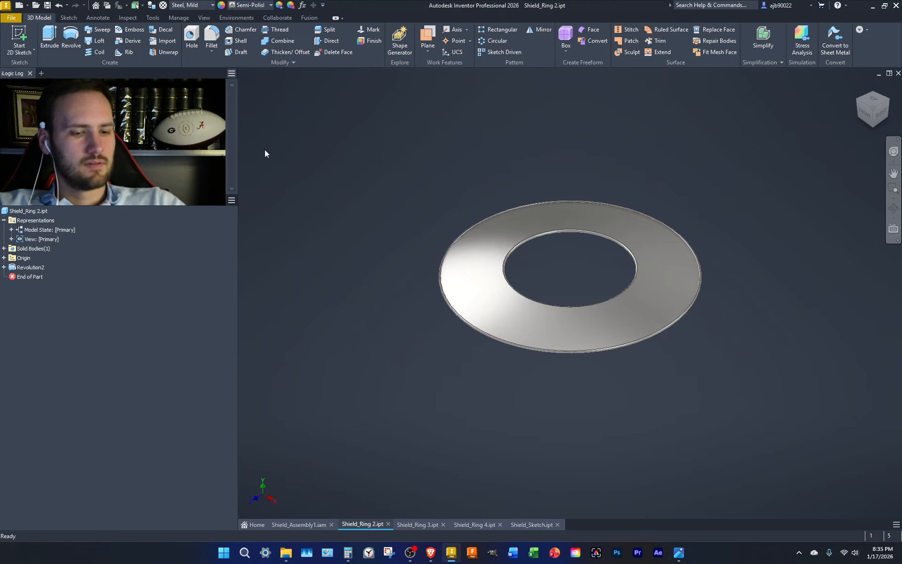
Look through the Inventor Material Library's appearances for a finish for the ring.
{"action": "left_click", "coordinate": [250, 4]}
{"action": "scroll", "coordinate": [269, 182], "scroll_direction": "down", "scroll_amount": 10}
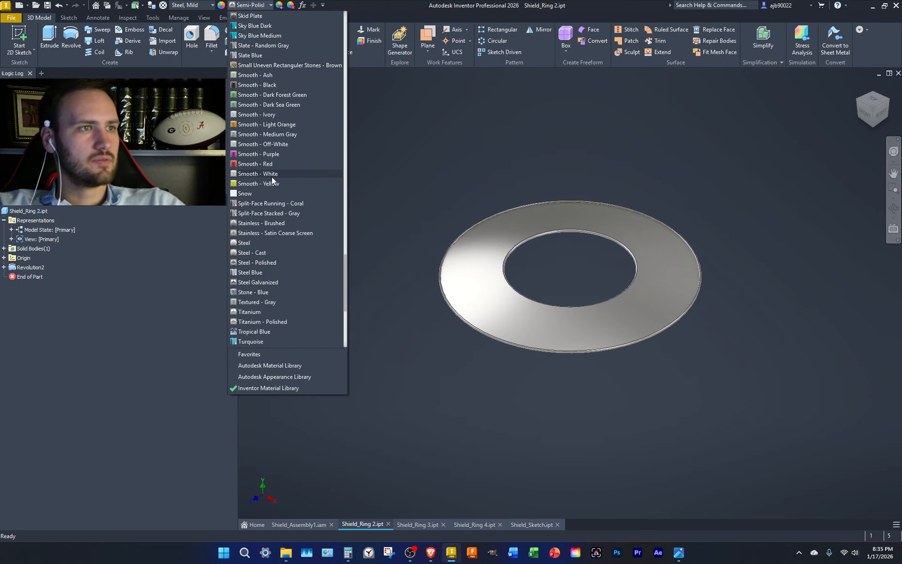
{"action": "scroll", "coordinate": [266, 162], "scroll_direction": "up", "scroll_amount": 8}
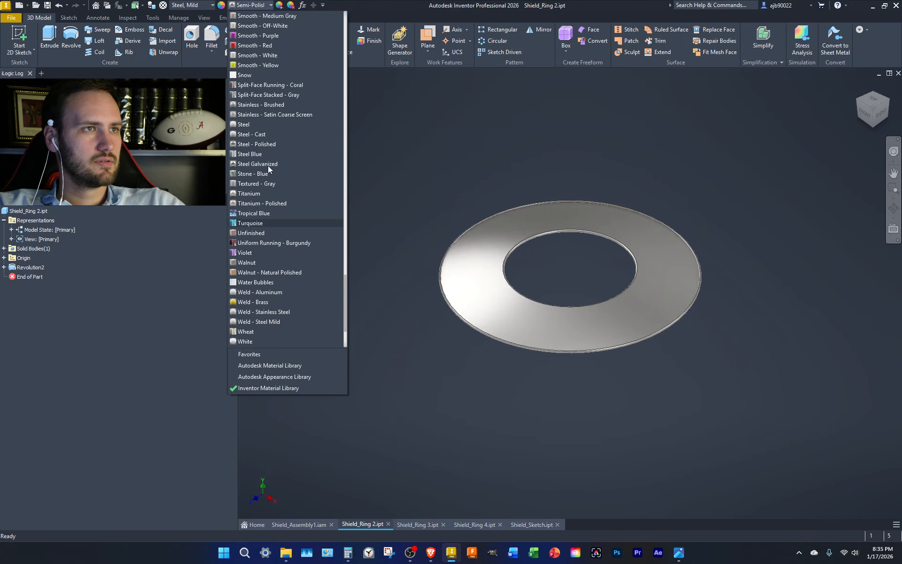
{"action": "scroll", "coordinate": [268, 167], "scroll_direction": "up", "scroll_amount": 7}
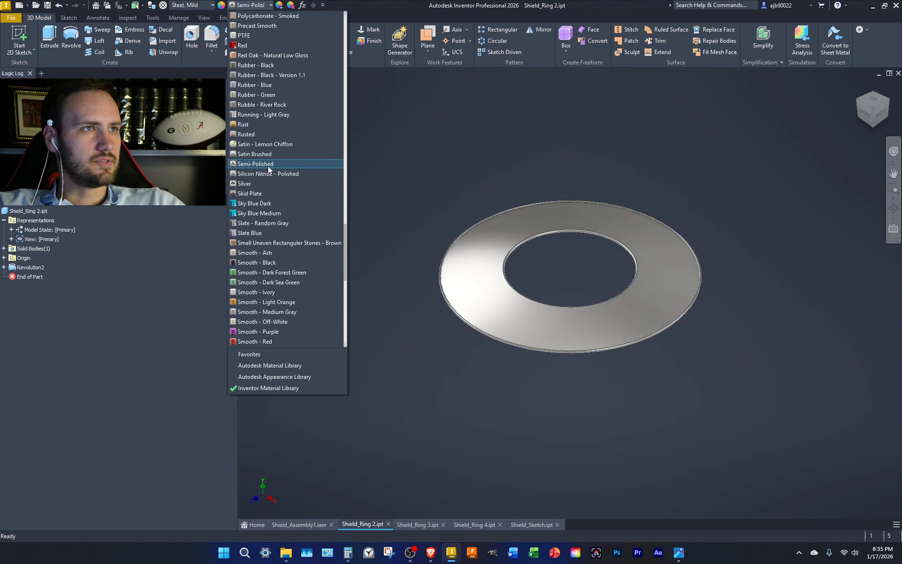
{"action": "scroll", "coordinate": [270, 170], "scroll_direction": "up", "scroll_amount": 3}
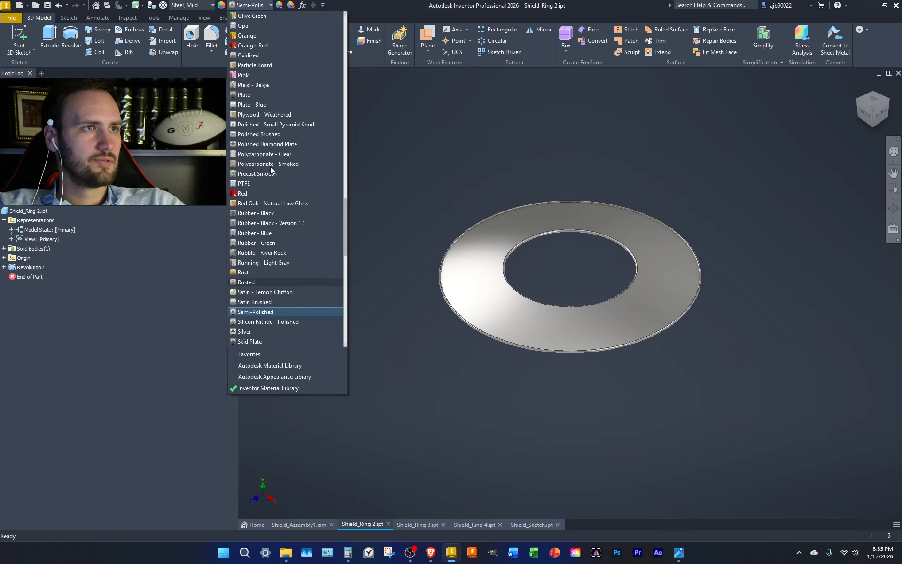
{"action": "scroll", "coordinate": [271, 170], "scroll_direction": "down", "scroll_amount": 9}
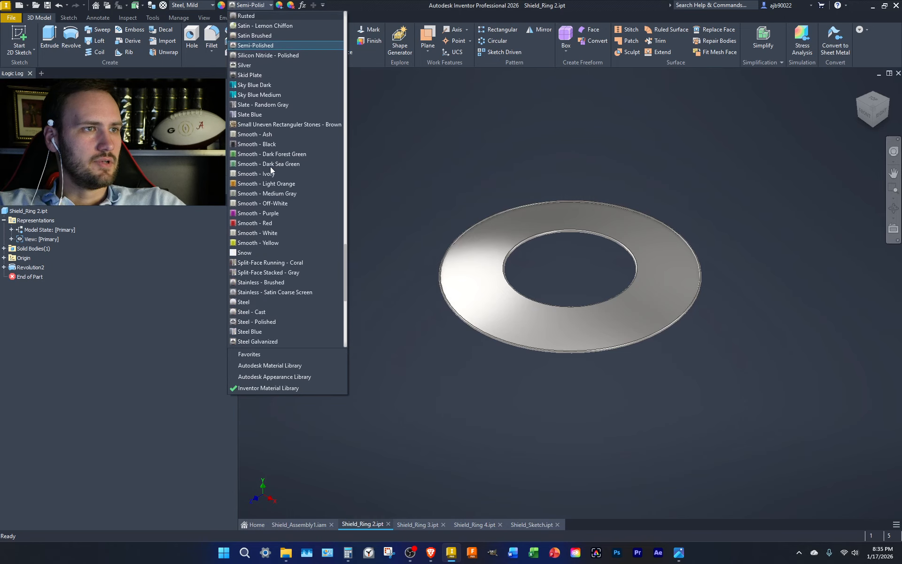
{"action": "scroll", "coordinate": [270, 170], "scroll_direction": "down", "scroll_amount": 2}
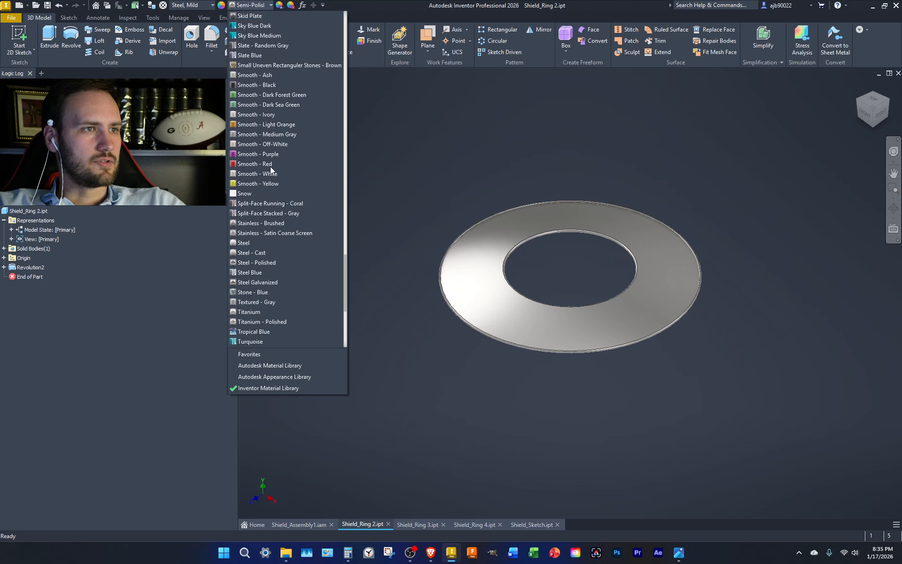
Duplicate the document's Semi-Polished appearance and rename the copy Semi-Polished(Red).
{"action": "left_click", "coordinate": [221, 5]}
{"action": "left_click", "coordinate": [222, 6]}
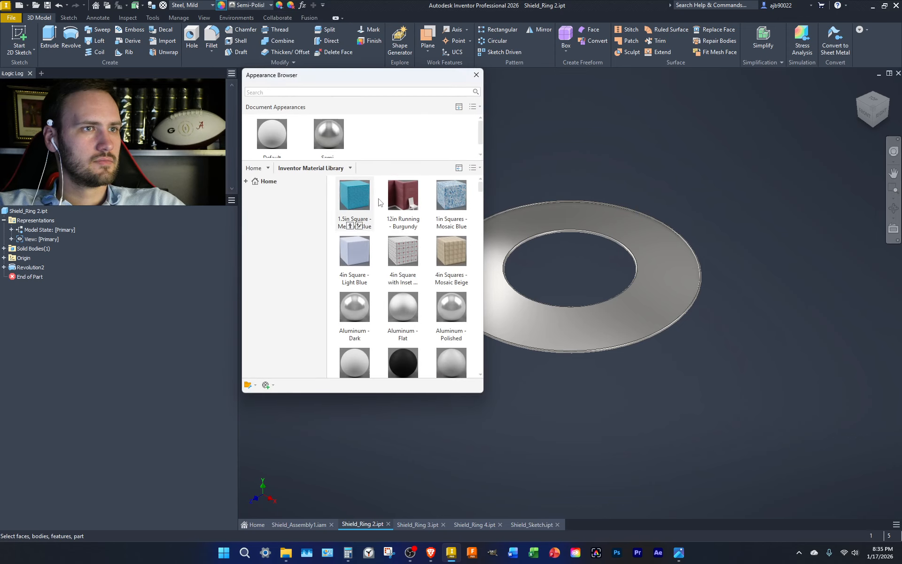
{"action": "right_click", "coordinate": [333, 129]}
{"action": "left_click", "coordinate": [366, 164]}
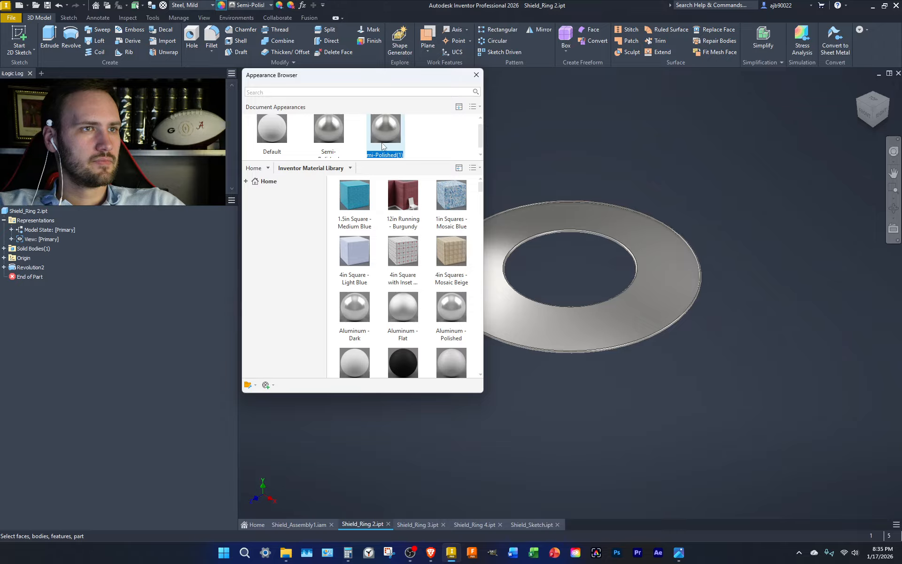
{"action": "right_click", "coordinate": [384, 144]}
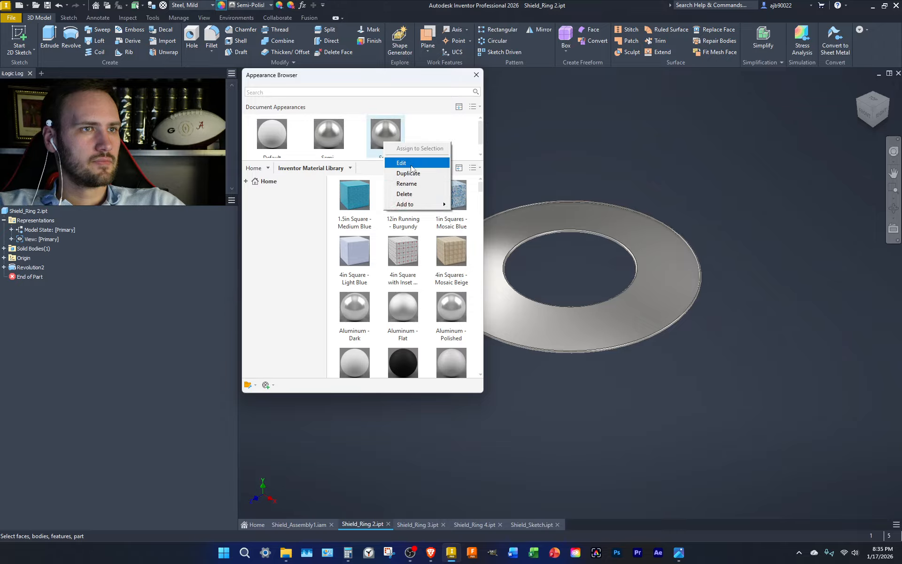
{"action": "left_click", "coordinate": [408, 163]}
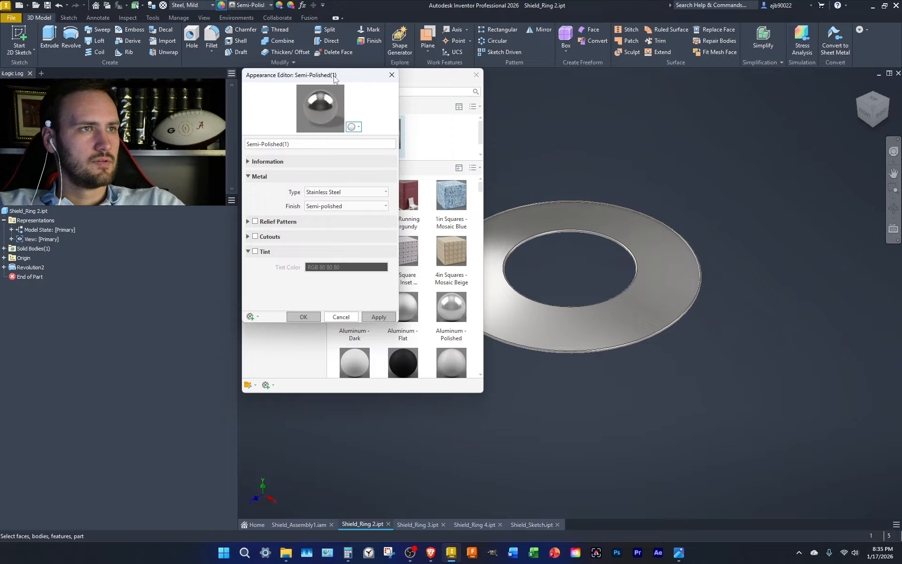
{"action": "left_click", "coordinate": [286, 144]}
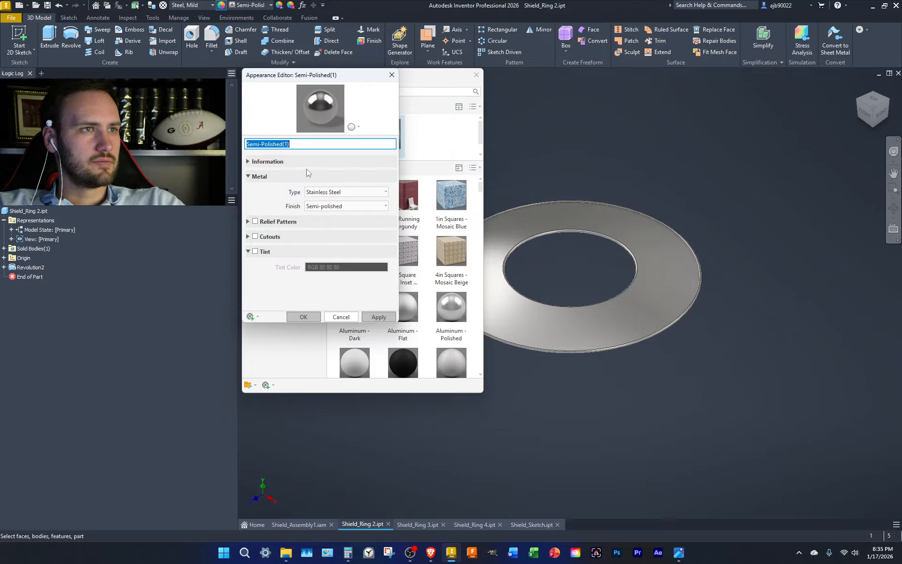
{"action": "type", "text": "Red"}
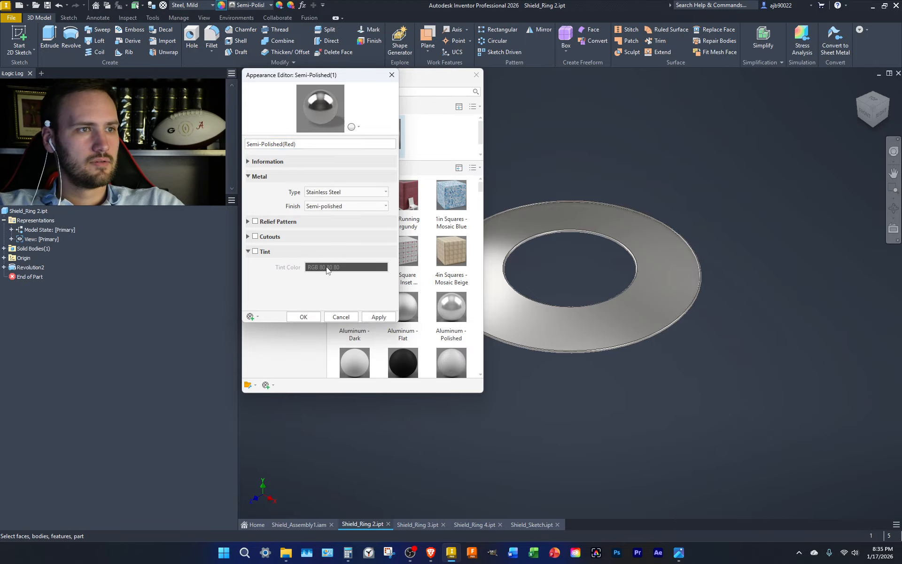
Enable the tint on Semi-Polished(Red), set its colour to red RGB 255 0 0, and apply the change.
{"action": "left_click", "coordinate": [265, 252]}
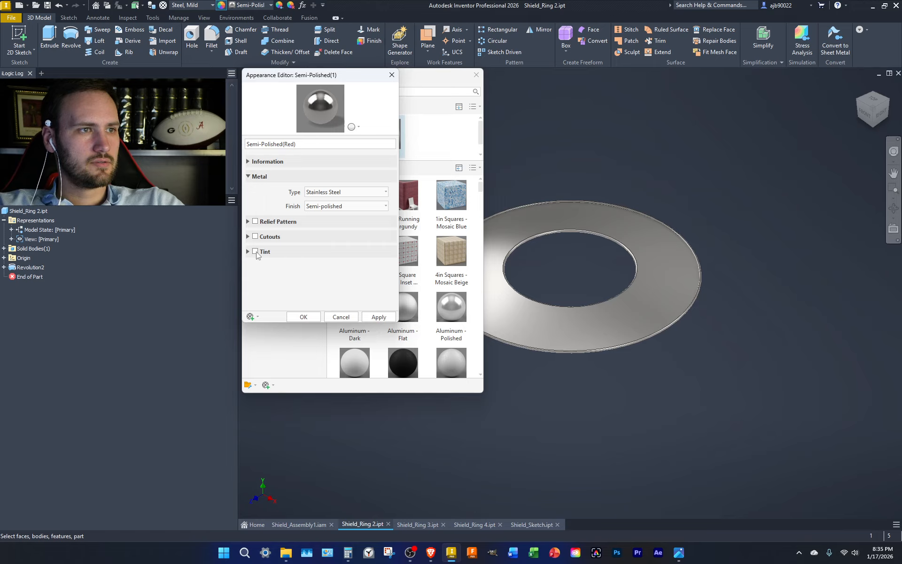
{"action": "left_click", "coordinate": [255, 251]}
{"action": "left_click", "coordinate": [323, 269]}
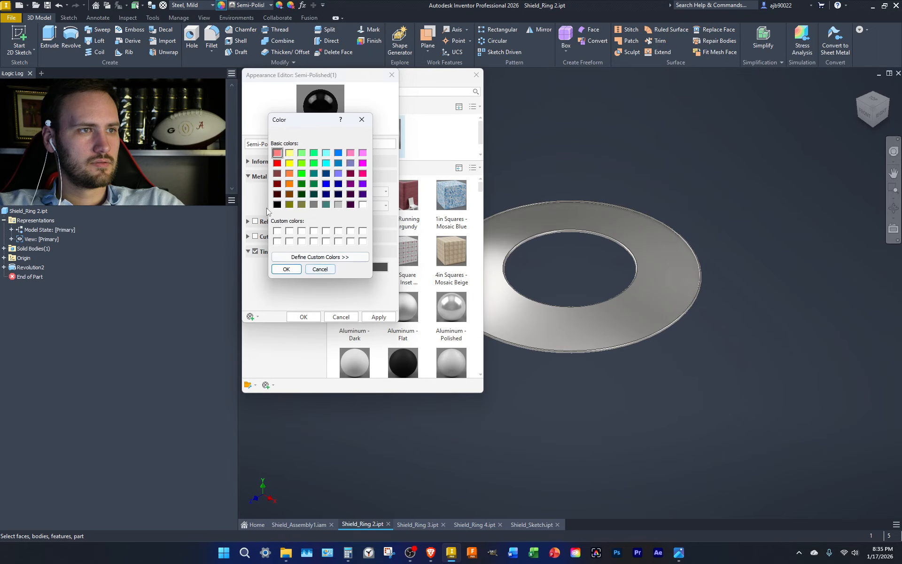
{"action": "left_click", "coordinate": [277, 163]}
{"action": "left_click", "coordinate": [288, 270]}
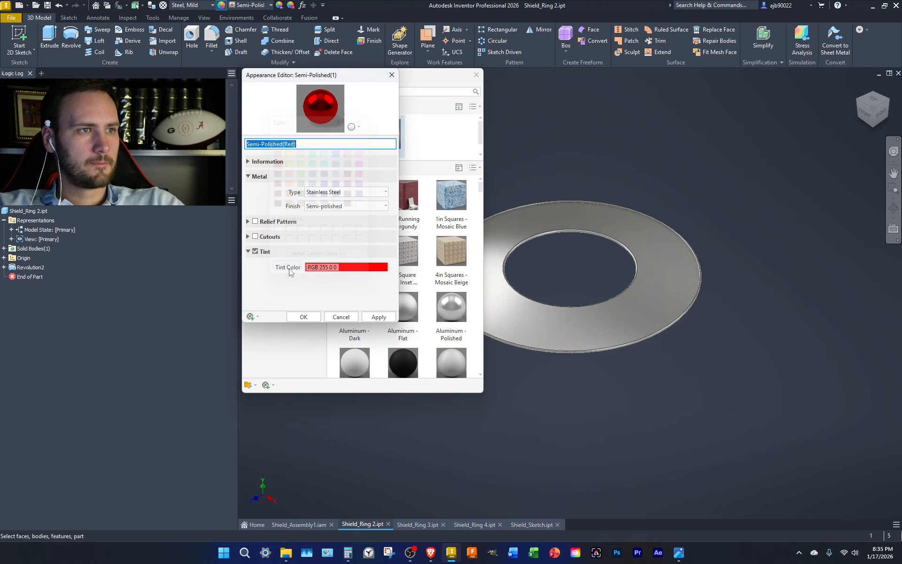
{"action": "left_click", "coordinate": [378, 317]}
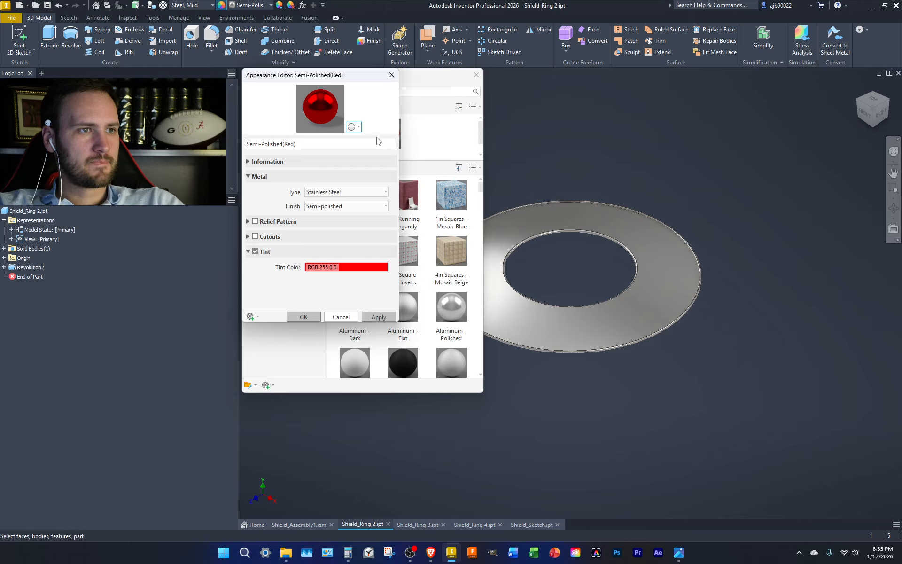
Close the appearance editor and browser, and assign Semi-Polished(Red) to the Shield_Ring 2 part.
{"action": "left_click", "coordinate": [392, 74]}
{"action": "left_click", "coordinate": [475, 75]}
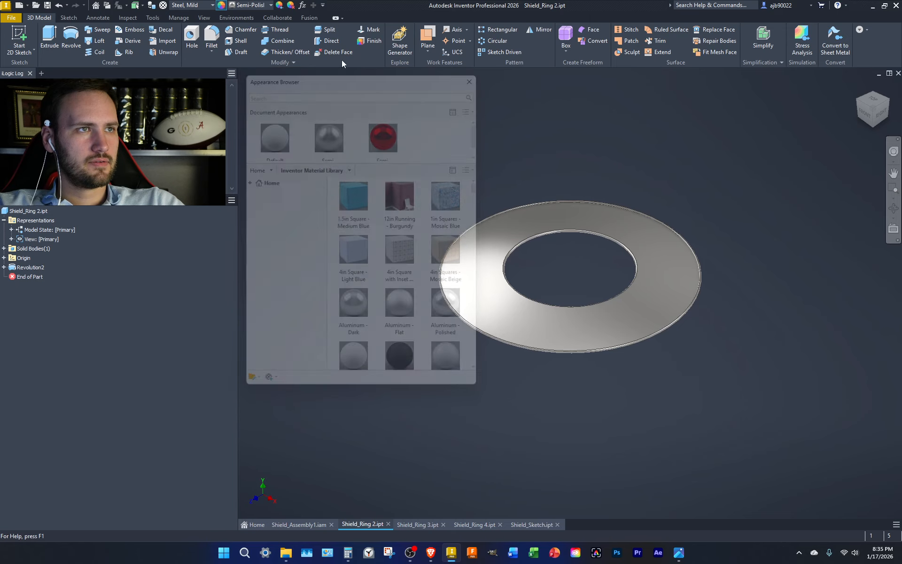
{"action": "left_click", "coordinate": [252, 7]}
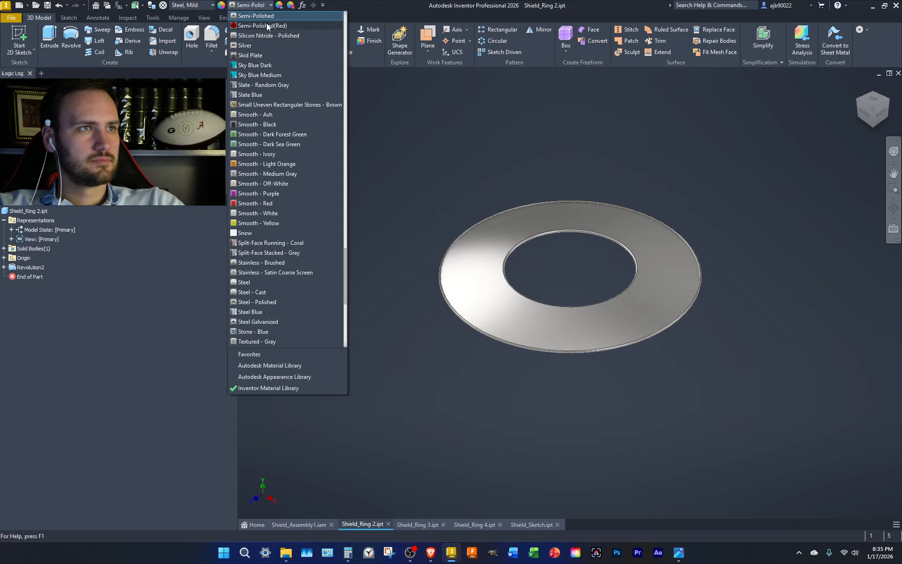
{"action": "left_click", "coordinate": [266, 24]}
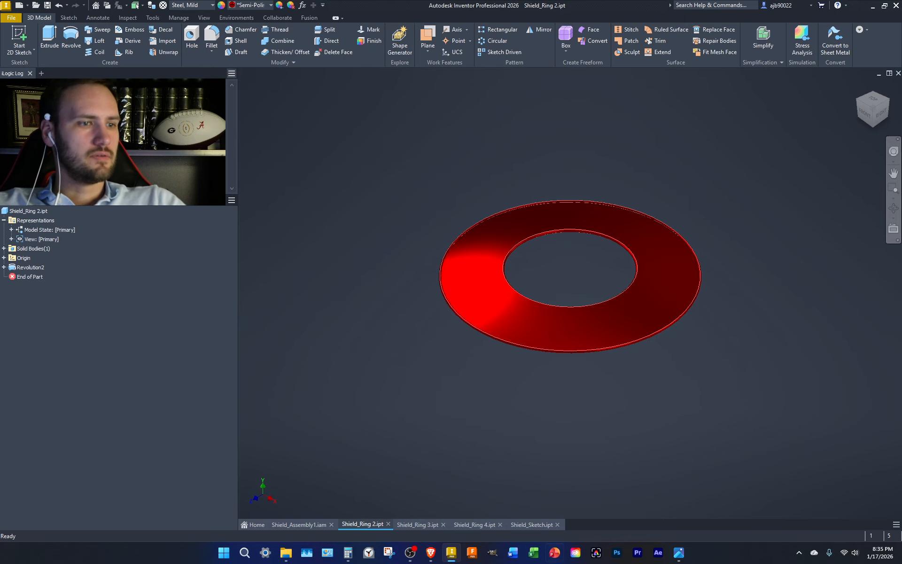
Place Shield_Ring 2.ipt grounded at the origin in Shield_Assembly1.iam and check the rings from several standard views.
{"action": "left_click", "coordinate": [308, 525]}
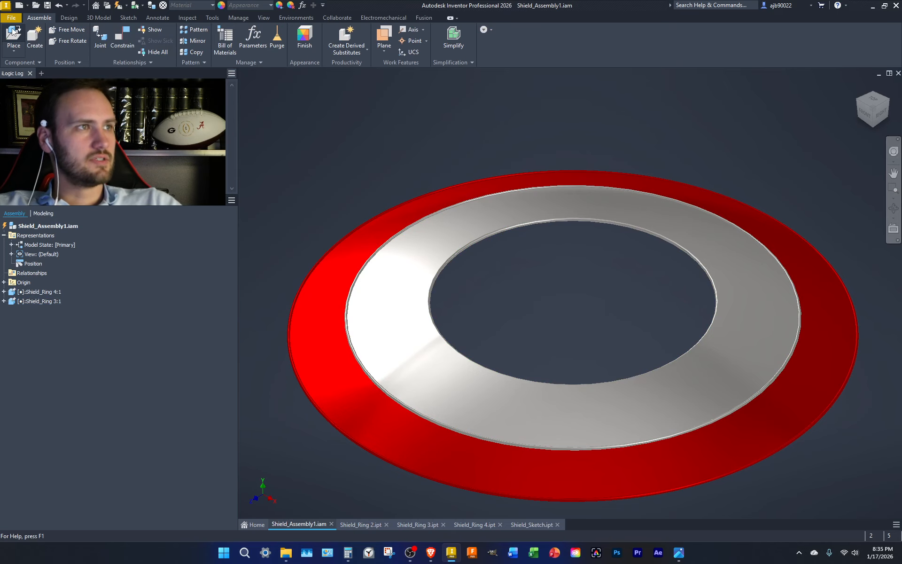
{"action": "left_click", "coordinate": [13, 37]}
{"action": "double_click", "coordinate": [338, 193]}
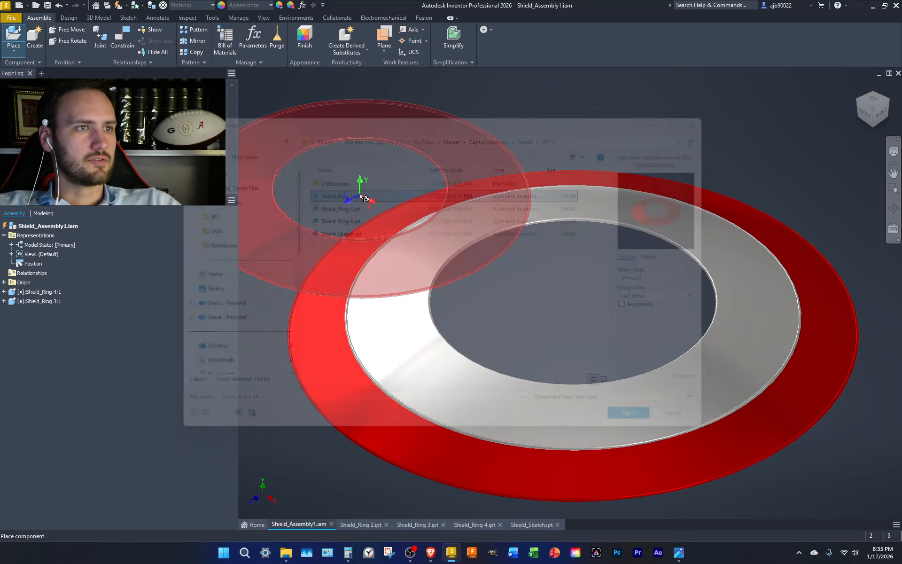
{"action": "right_click", "coordinate": [359, 194]}
{"action": "left_click", "coordinate": [391, 208]}
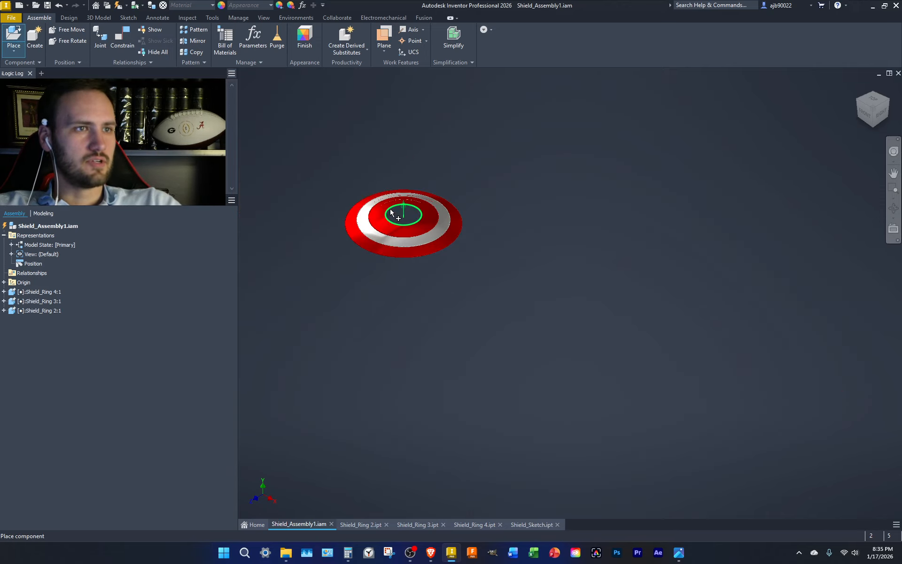
{"action": "left_click", "coordinate": [865, 103]}
{"action": "left_click", "coordinate": [883, 96]}
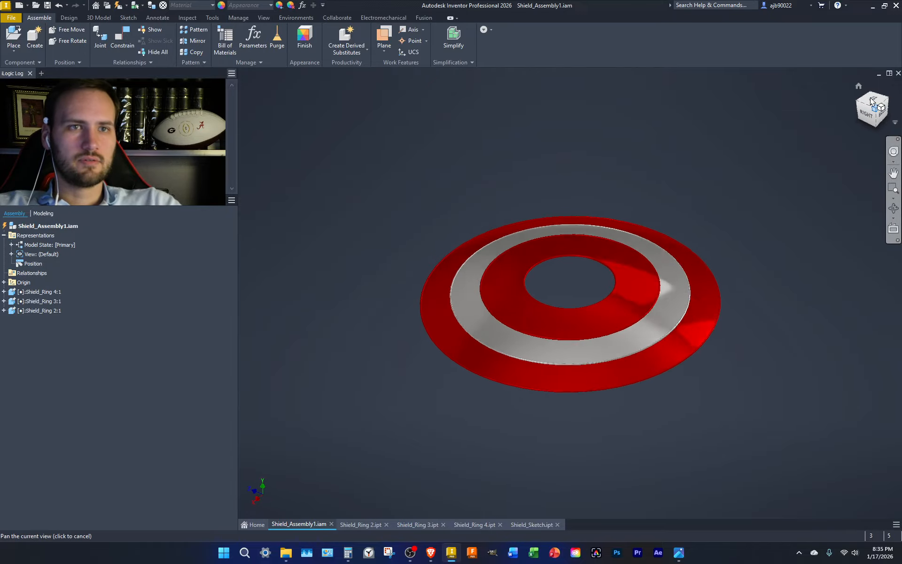
{"action": "left_click", "coordinate": [874, 102]}
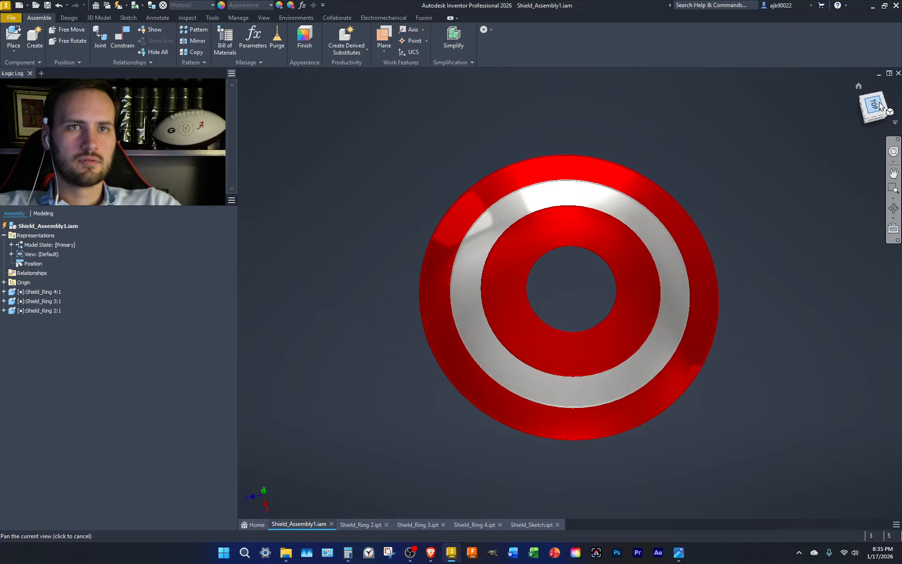
{"action": "left_click", "coordinate": [884, 100]}
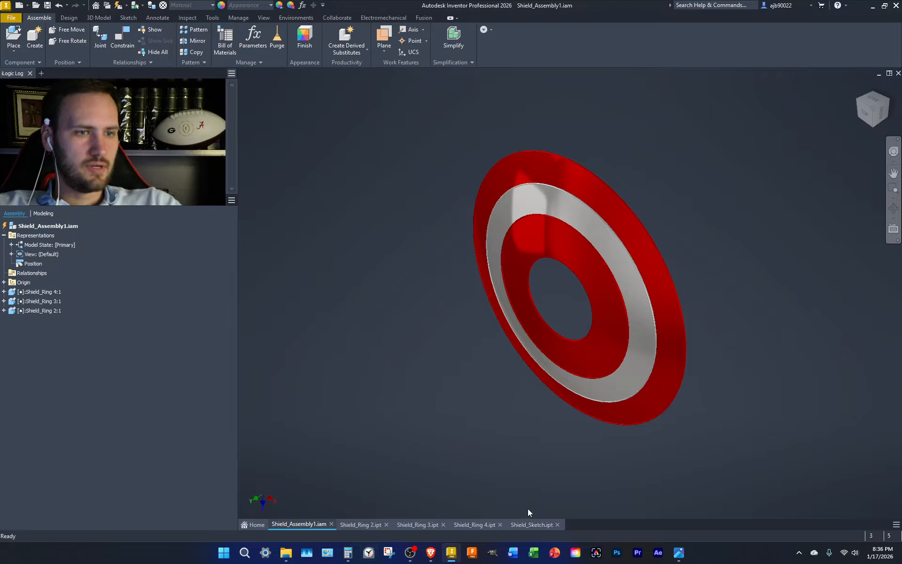
Save a copy of Shield_Sketch.ipt under the name Shield_Ring 1.ipt in the IPT folder.
{"action": "left_click", "coordinate": [536, 524]}
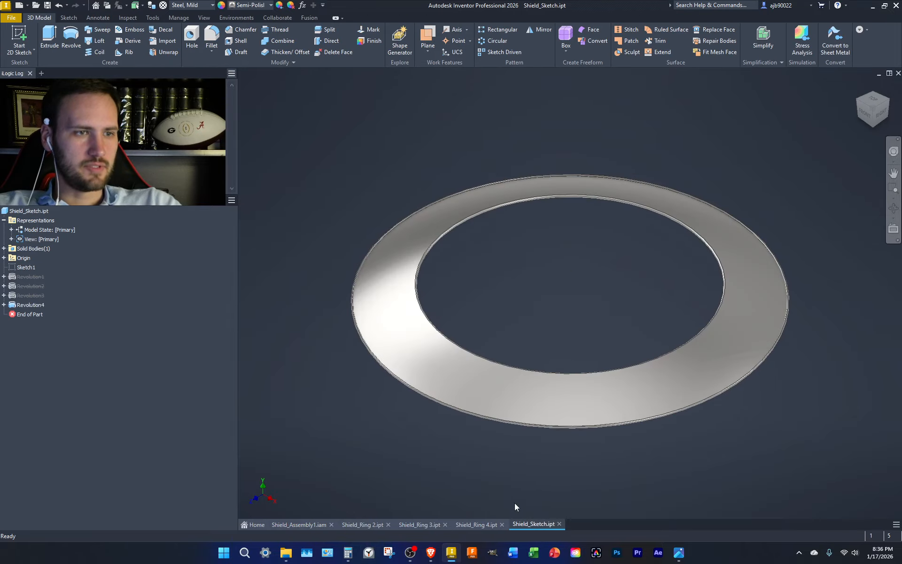
{"action": "left_click", "coordinate": [11, 17]}
{"action": "left_click", "coordinate": [35, 119]}
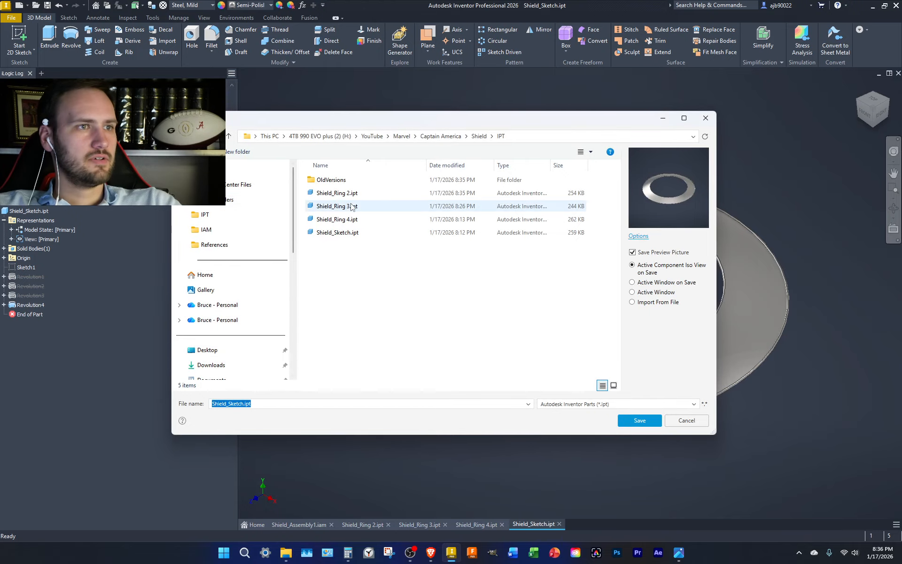
{"action": "left_click", "coordinate": [336, 193]}
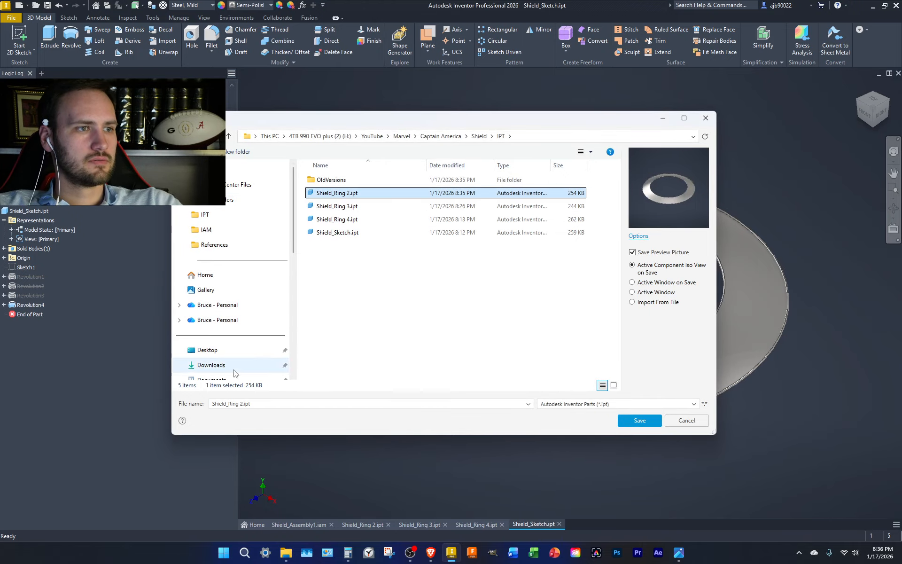
{"action": "left_click", "coordinate": [243, 404]}
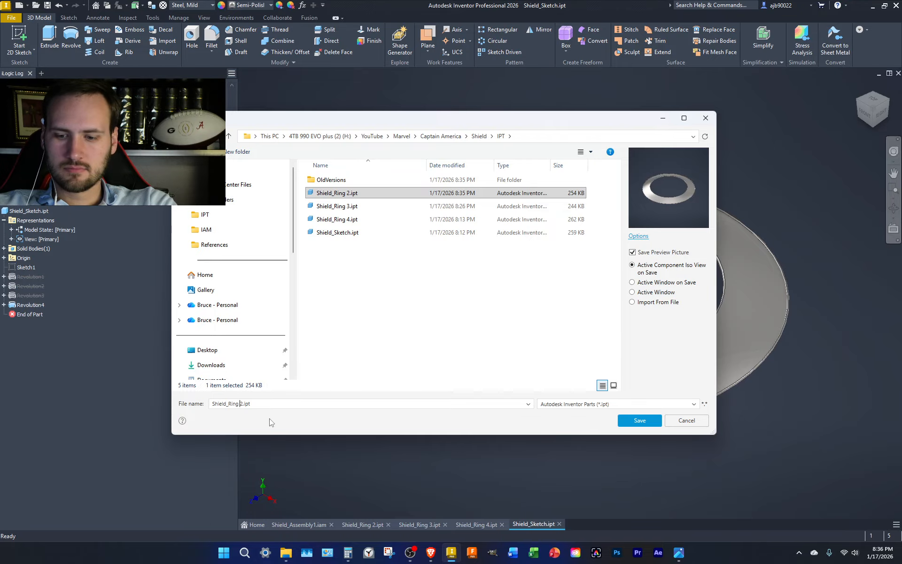
{"action": "key", "text": "BackSpace"}
{"action": "type", "text": "1"}
{"action": "left_click", "coordinate": [639, 420]}
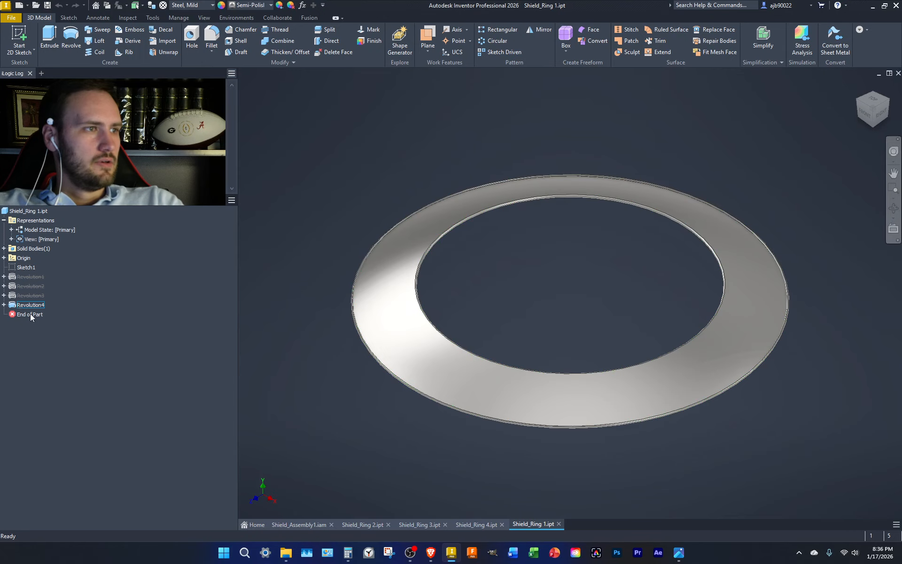
Delete Revolution2, Revolution3 and Revolution4 together with their consumed sketches.
{"action": "left_click", "coordinate": [38, 287]}
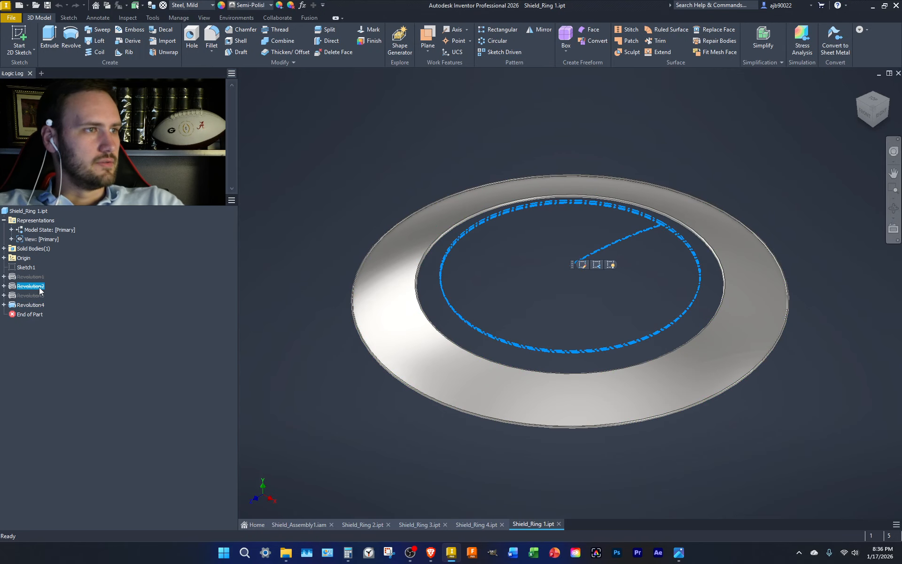
{"action": "left_click", "coordinate": [44, 304], "text": "shift"}
{"action": "key", "text": "Delete"}
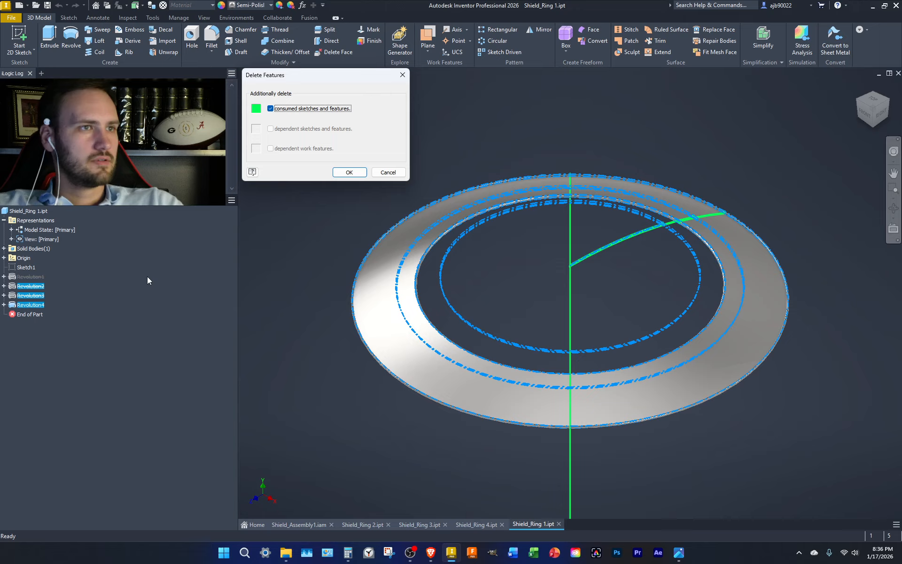
{"action": "key", "text": "Return"}
Unsuppress Revolution1 and delete the unused Sketch1.
{"action": "right_click", "coordinate": [24, 276]}
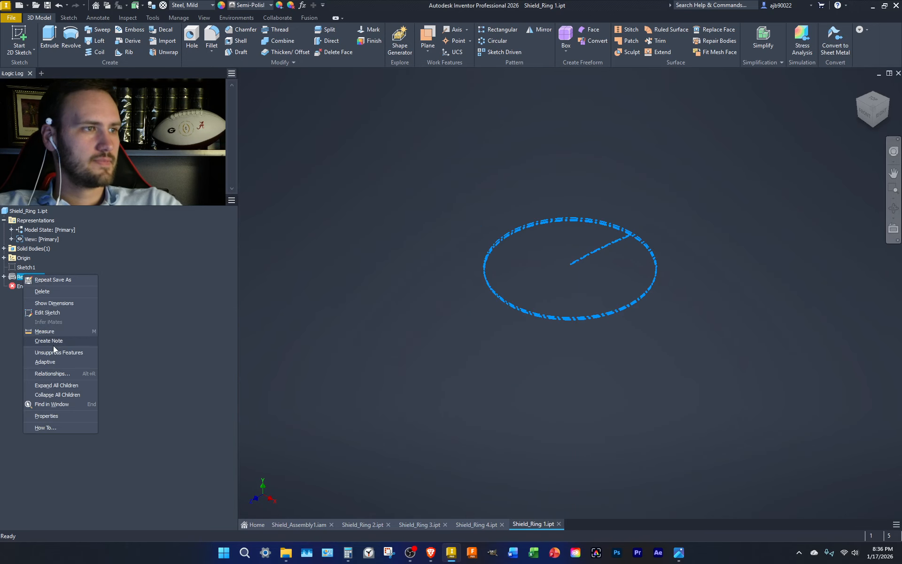
{"action": "left_click", "coordinate": [52, 353]}
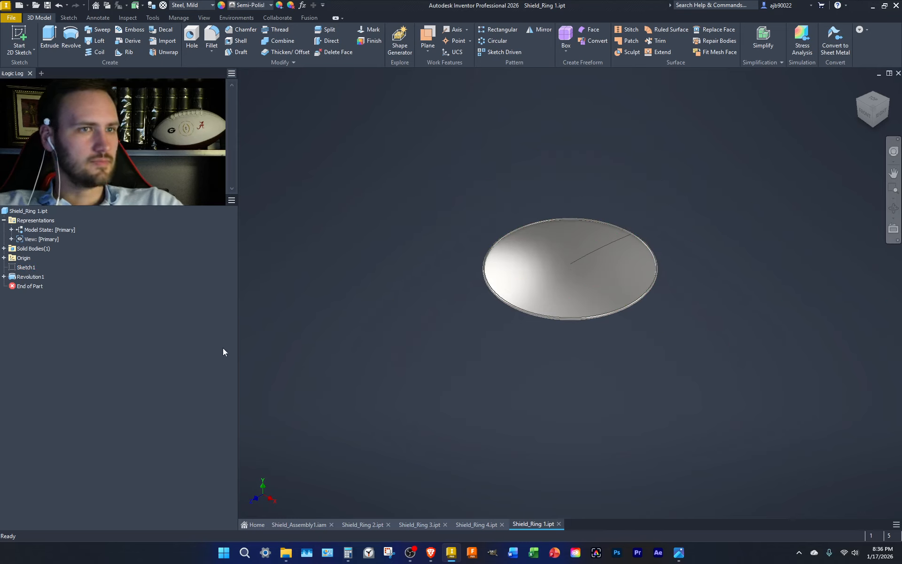
{"action": "left_click", "coordinate": [24, 267]}
{"action": "key", "text": "Delete"}
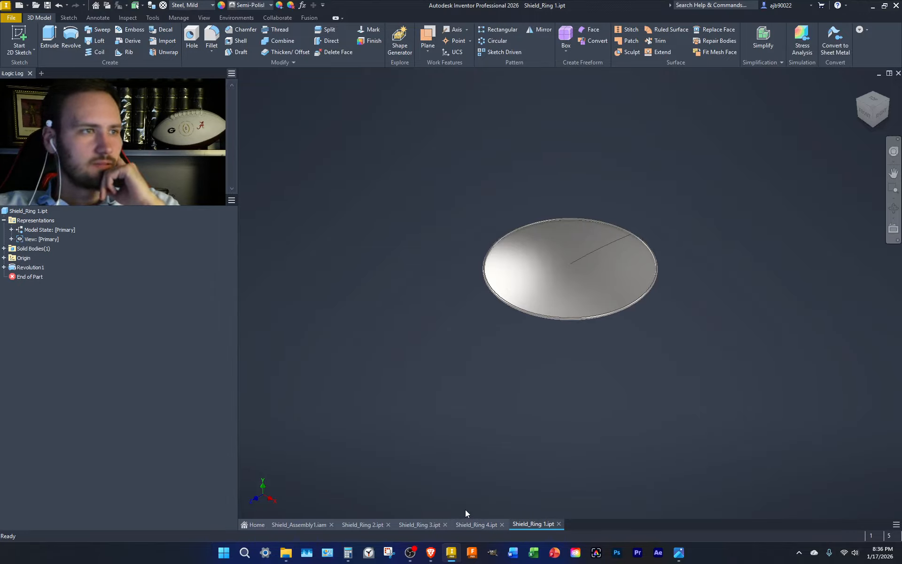
Reorder the open documents so Shield_Ring 1.ipt comes directly after Shield_Assembly1.iam.
{"action": "left_click", "coordinate": [474, 523]}
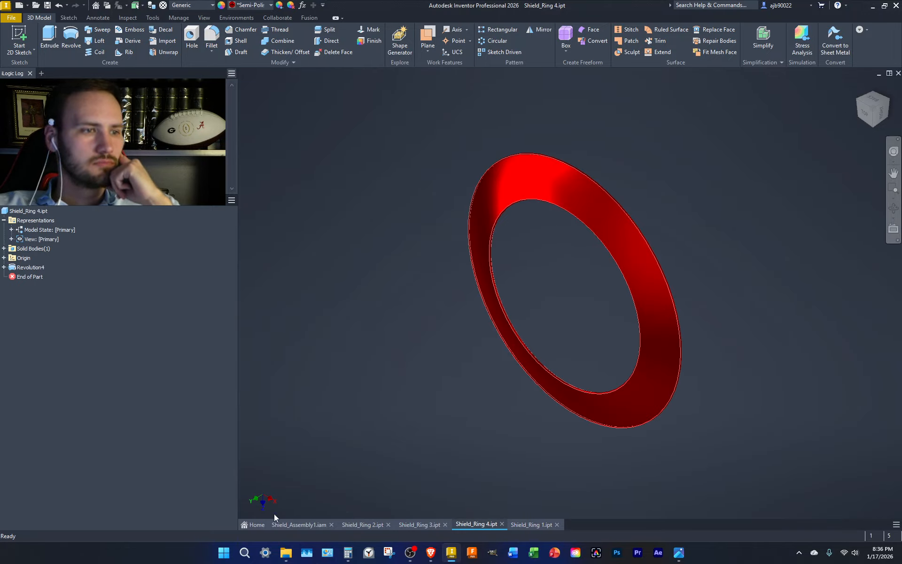
{"action": "left_click", "coordinate": [287, 524]}
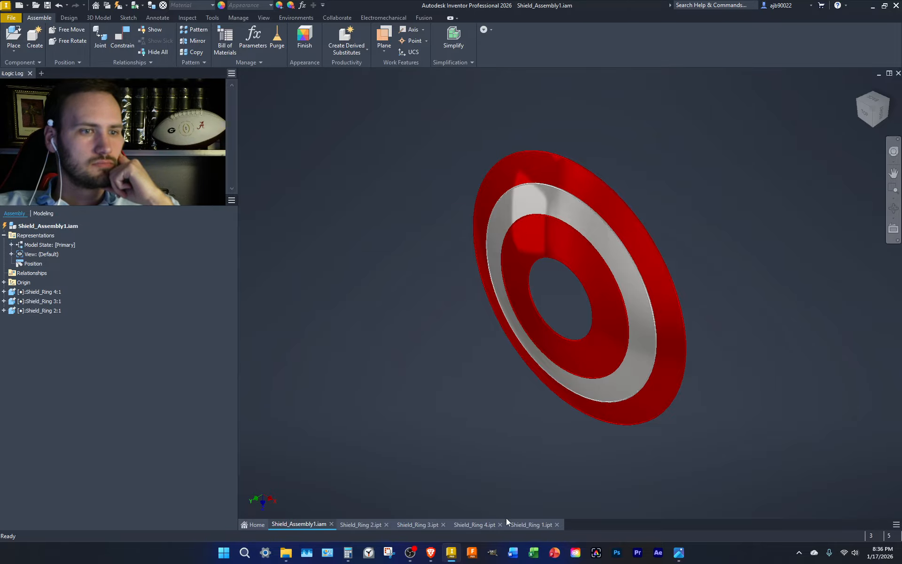
{"action": "left_click_drag", "start_coordinate": [513, 525], "coordinate": [359, 526]}
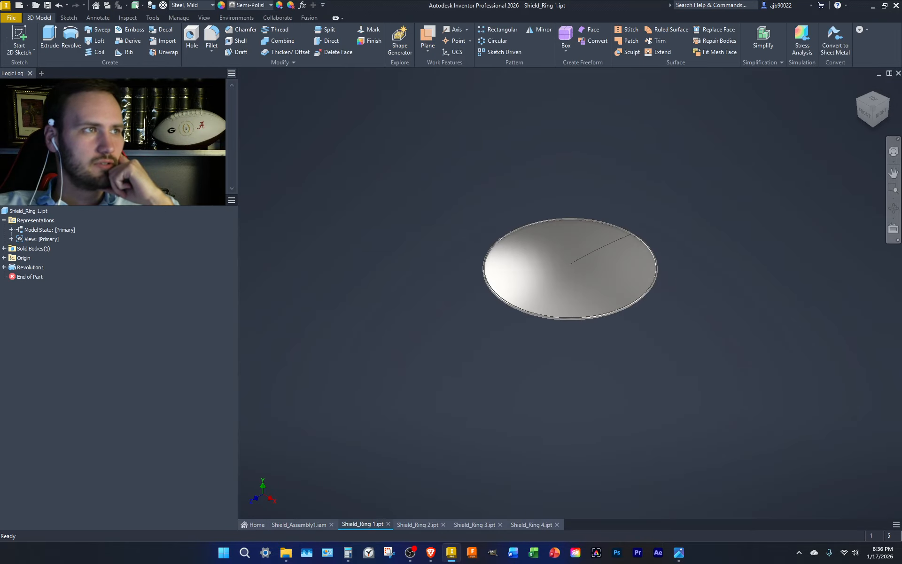
Return to Shield_Assembly1.iam and reopen Shield_Sketch.ipt from the IPT folder.
{"action": "left_click", "coordinate": [303, 525]}
{"action": "left_click", "coordinate": [11, 18]}
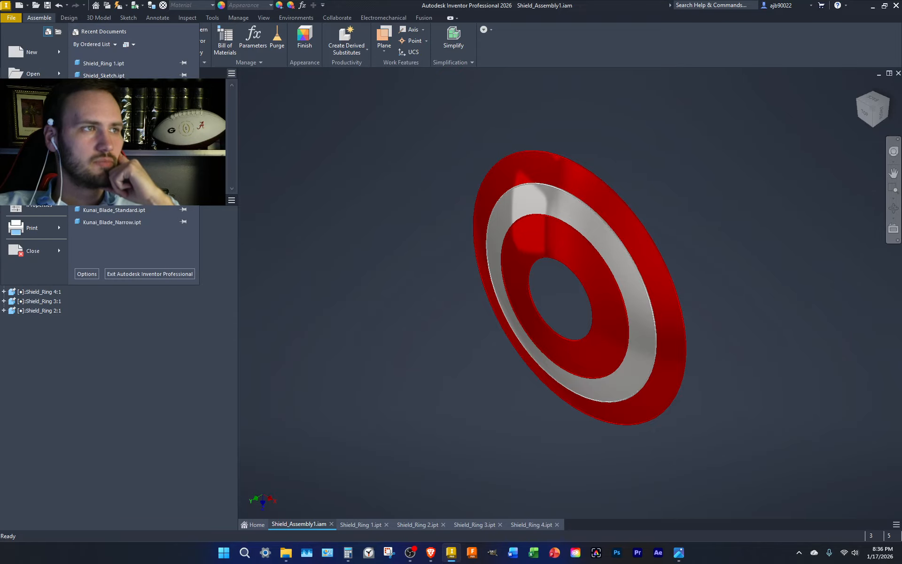
{"action": "left_click", "coordinate": [19, 71]}
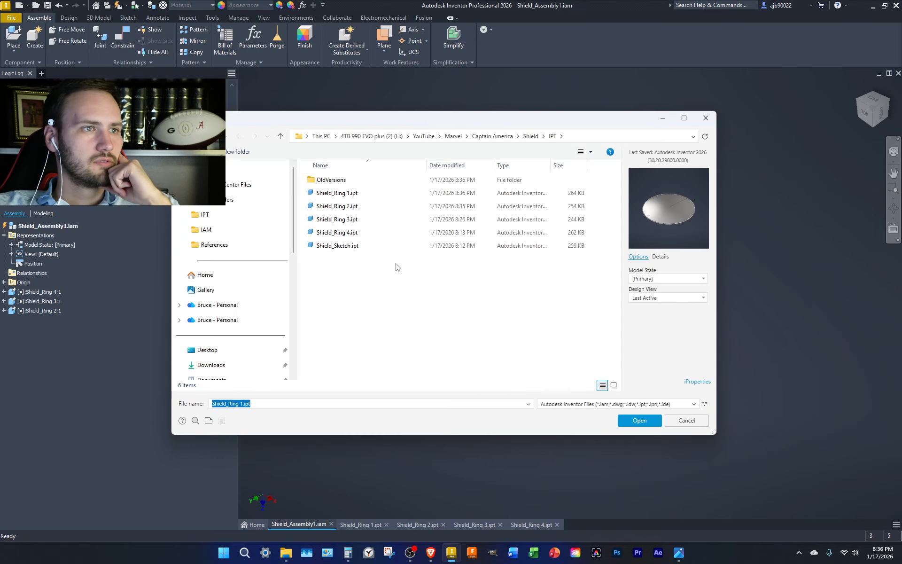
{"action": "double_click", "coordinate": [357, 246]}
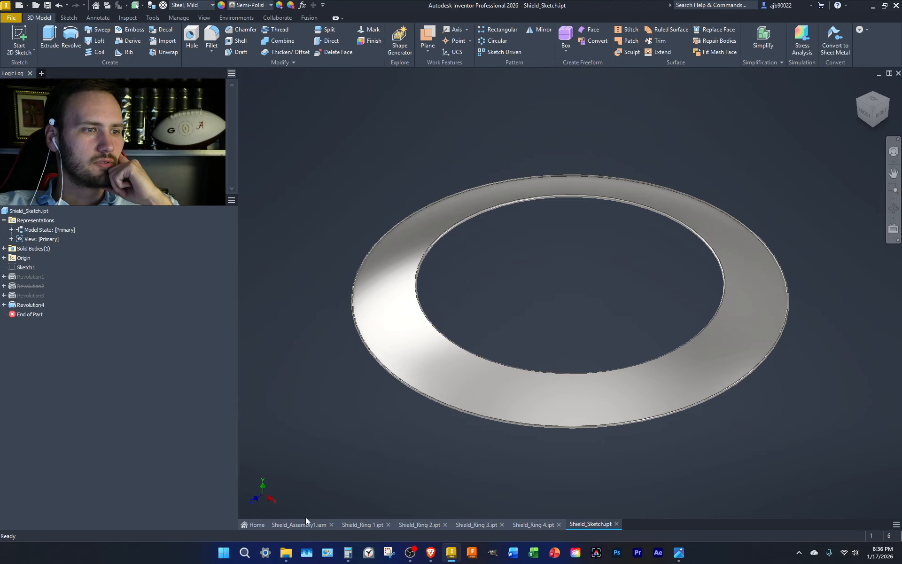
Place Shield_Ring 1.ipt grounded at the origin in Shield_Assembly1.iam.
{"action": "left_click", "coordinate": [299, 525]}
{"action": "left_click", "coordinate": [13, 35]}
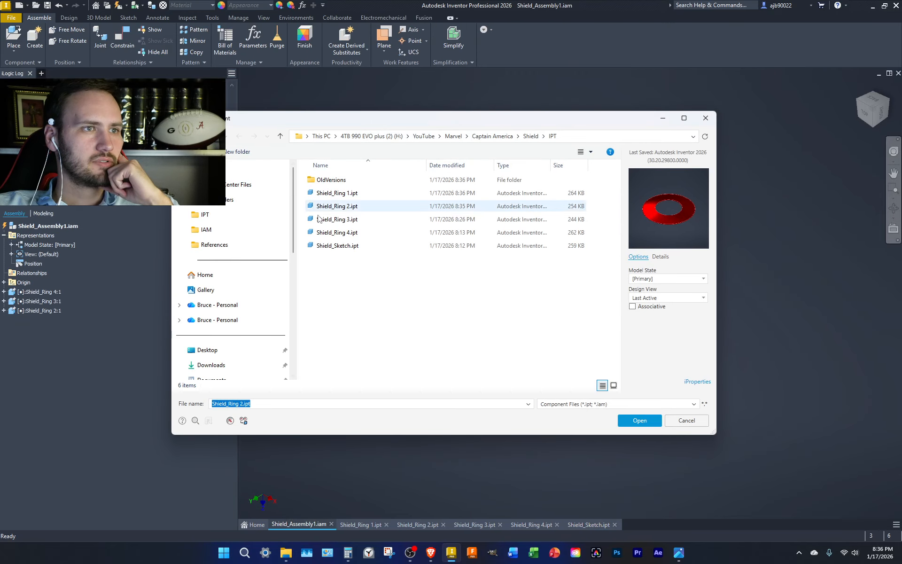
{"action": "double_click", "coordinate": [329, 219]}
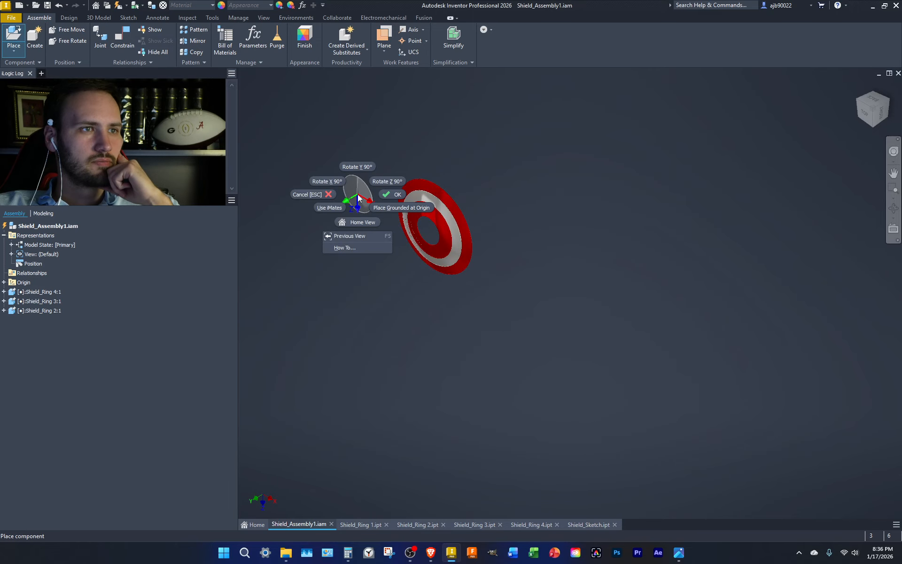
{"action": "right_click", "coordinate": [358, 200]}
{"action": "left_click", "coordinate": [399, 207]}
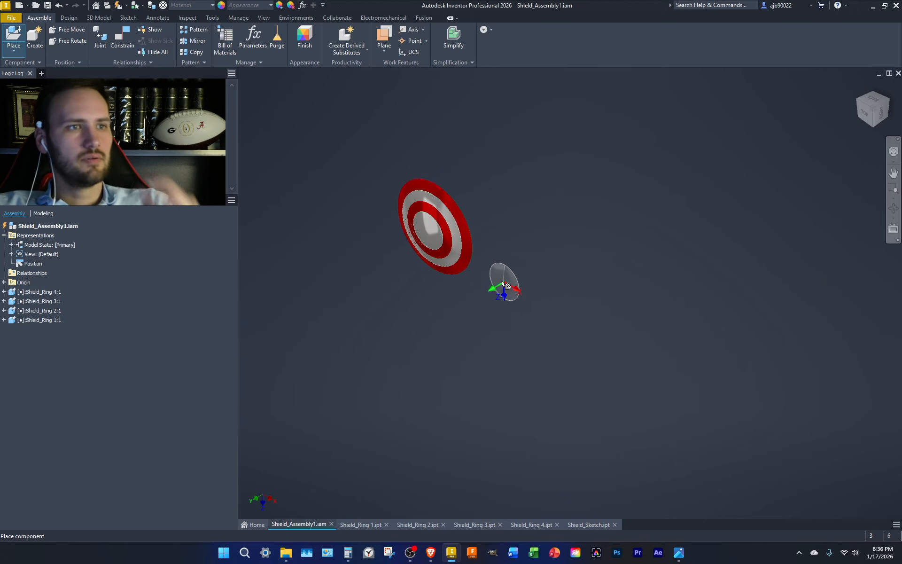
{"action": "key", "text": "Escape"}
{"action": "scroll", "coordinate": [469, 249], "scroll_direction": "up", "scroll_amount": 4}
{"action": "left_click", "coordinate": [893, 173]}
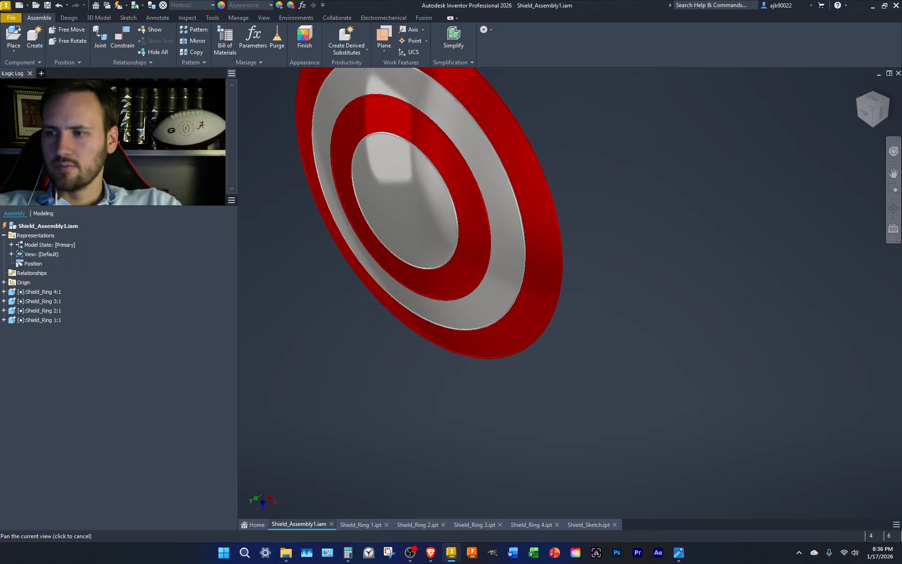
{"action": "key", "text": "super+d"}
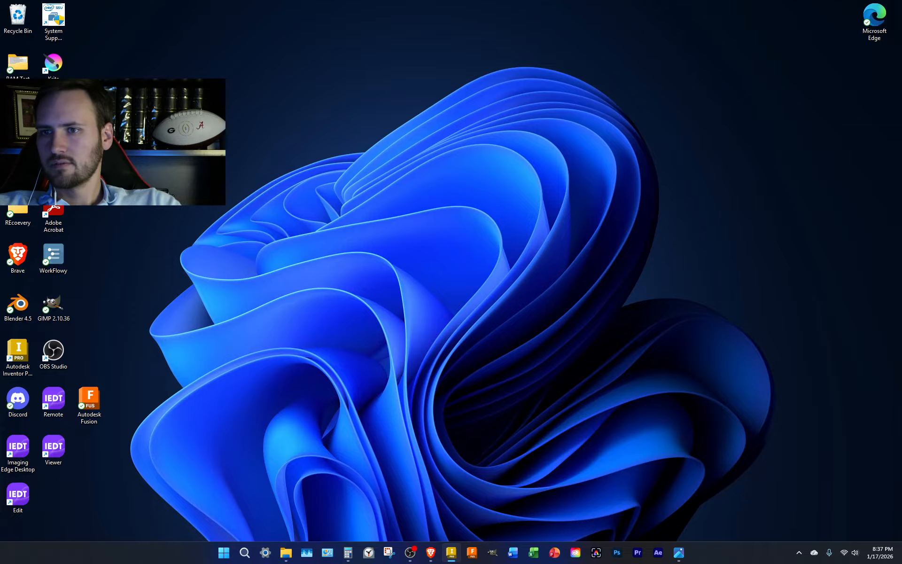
{"action": "key", "text": "super+d"}
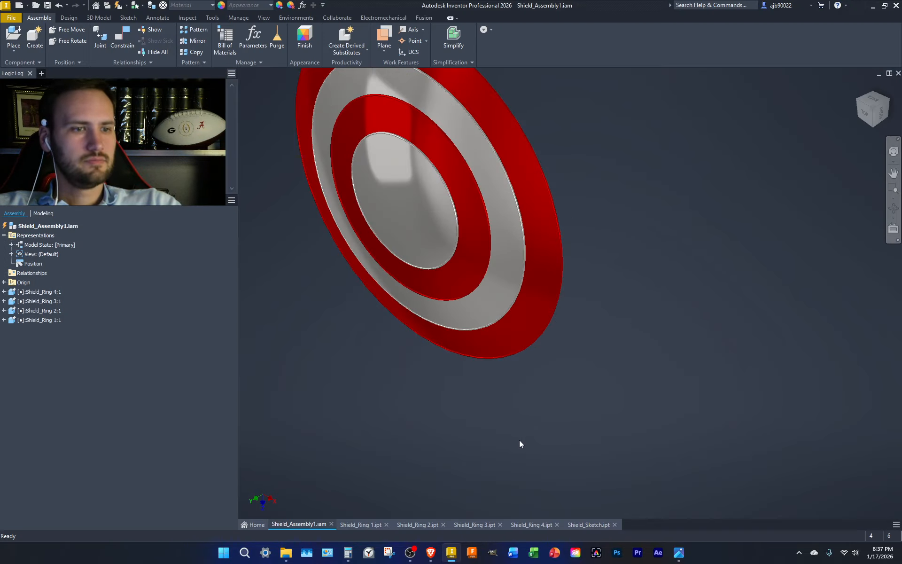
Duplicate the Semi-Polished document appearance in Shield_Ring 1.ipt.
{"action": "left_click", "coordinate": [361, 524]}
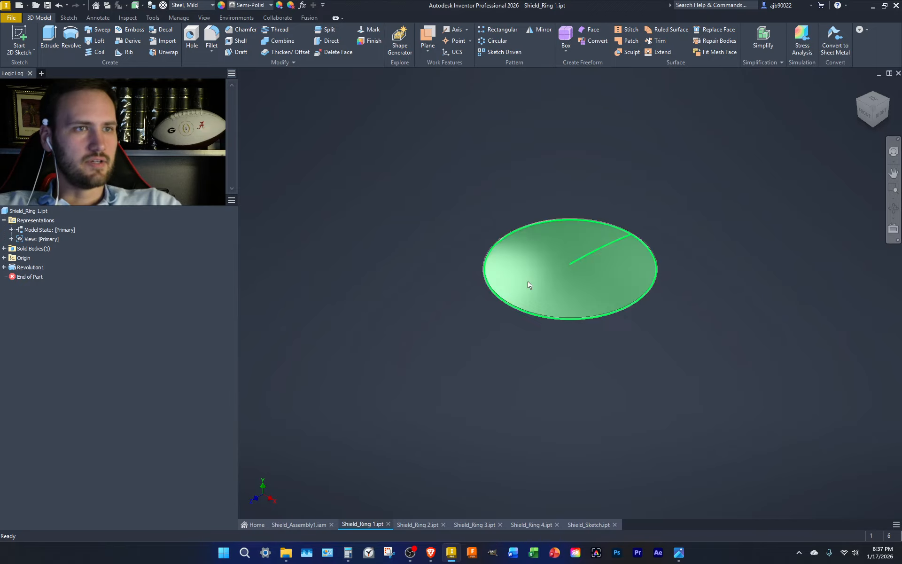
{"action": "left_click", "coordinate": [221, 5]}
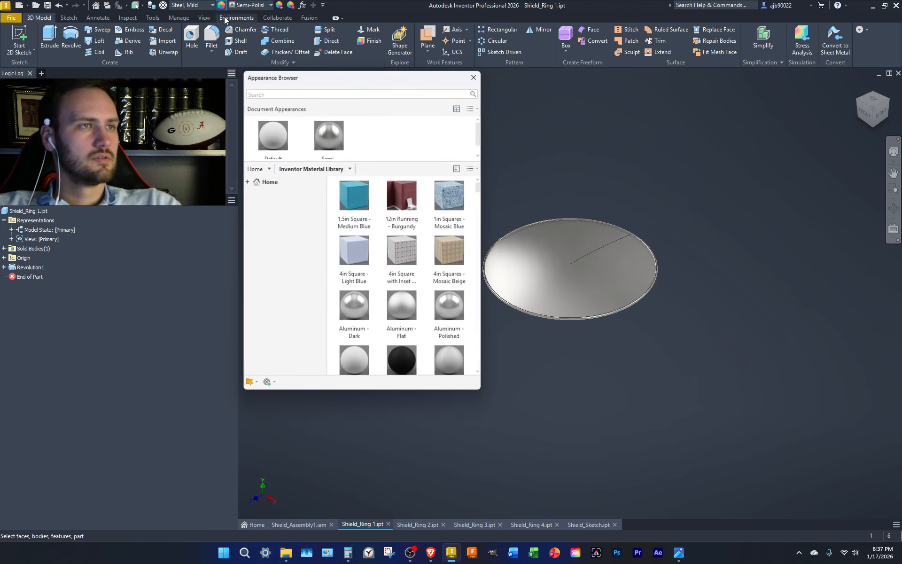
{"action": "right_click", "coordinate": [331, 132]}
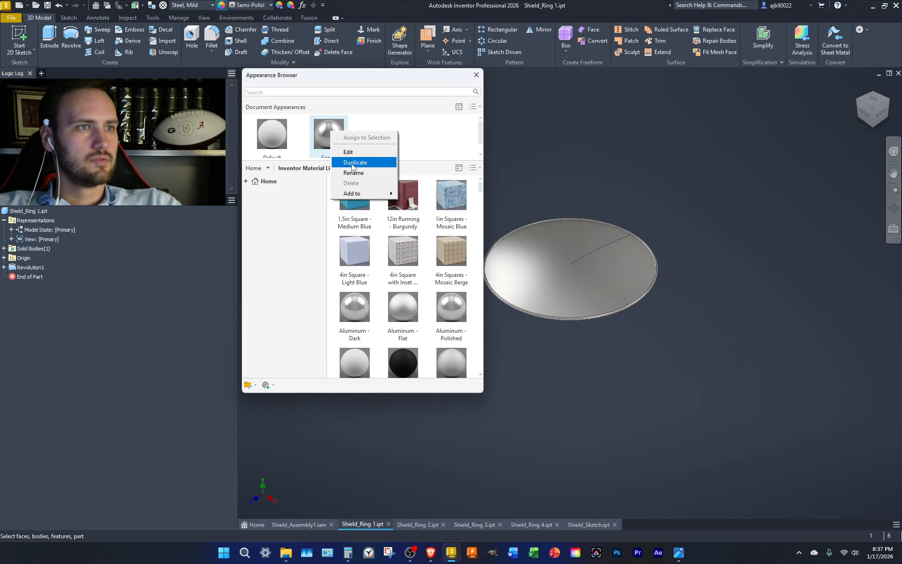
{"action": "left_click", "coordinate": [354, 162]}
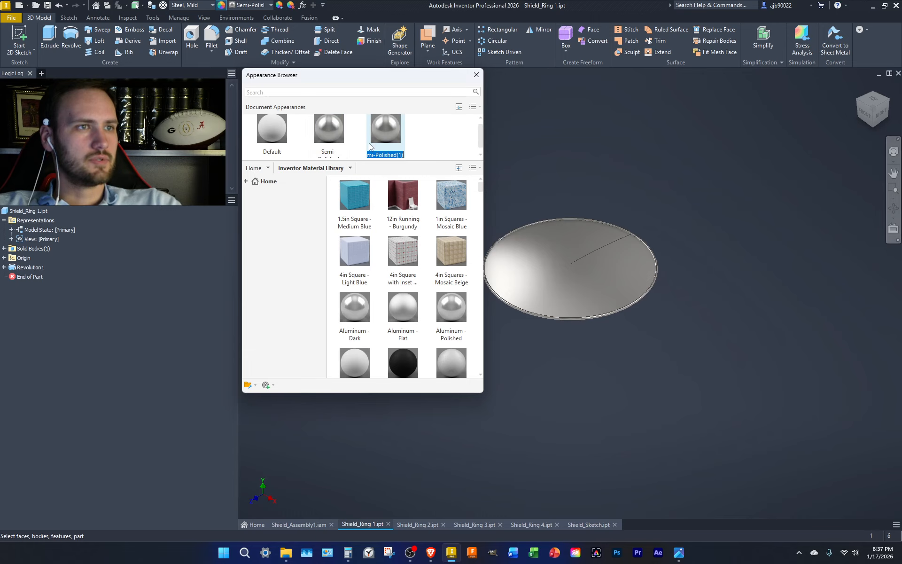
Edit the duplicated appearance and rename it Semi-Polished(Blue).
{"action": "right_click", "coordinate": [380, 129]}
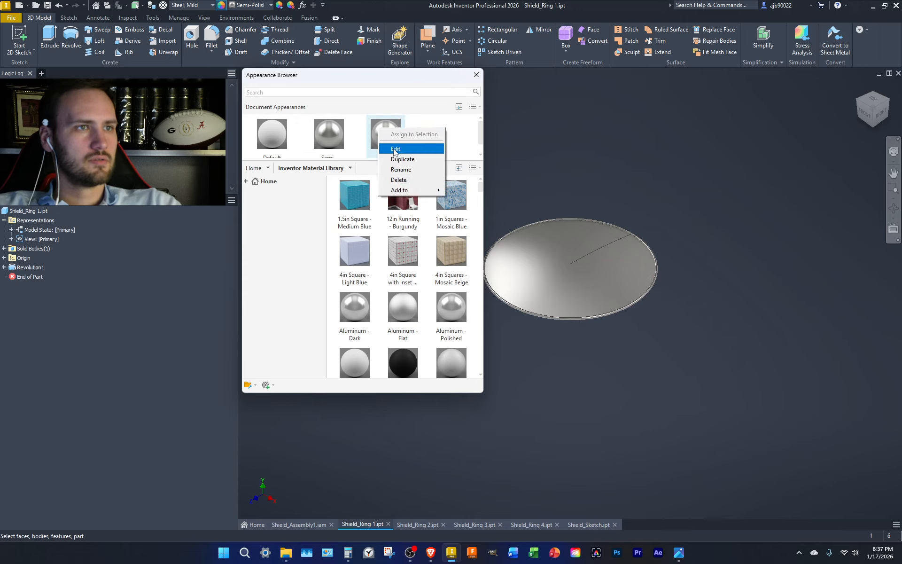
{"action": "left_click", "coordinate": [392, 134]}
{"action": "left_click", "coordinate": [287, 144]}
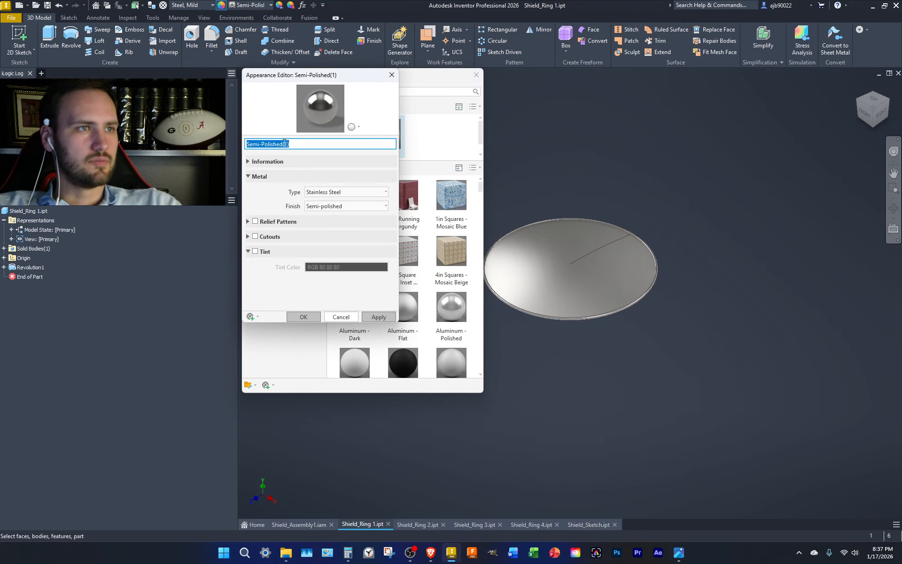
{"action": "left_click", "coordinate": [284, 143]}
{"action": "type", "text": "B"}
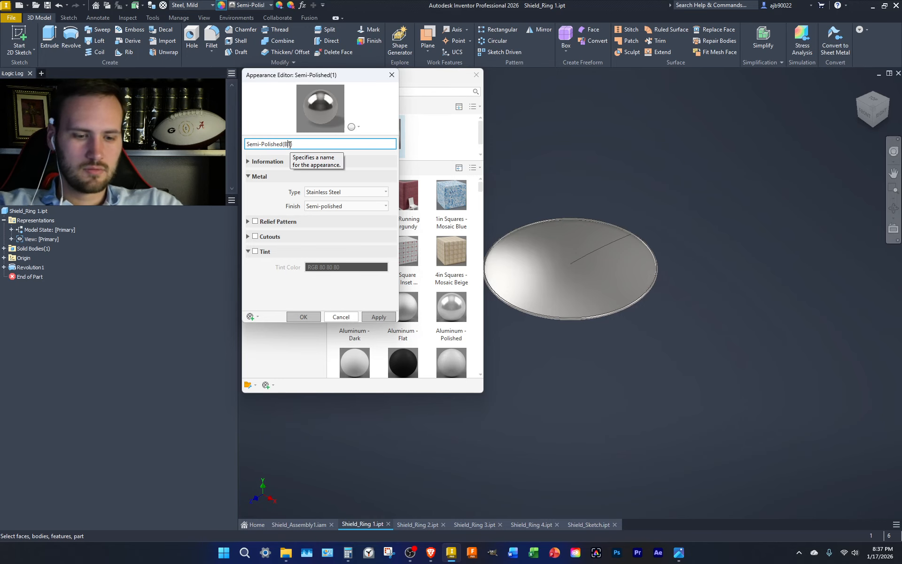
{"action": "type", "text": "lue"}
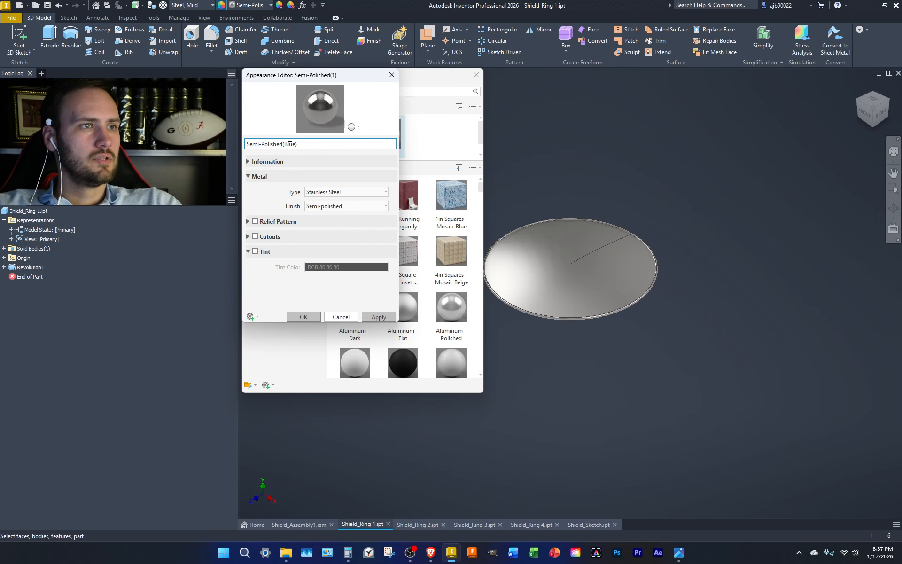
Enable the tint of Semi-Polished(Blue), set its color to blue RGB 0 0 255, and finish editing appearances.
{"action": "left_click", "coordinate": [255, 252]}
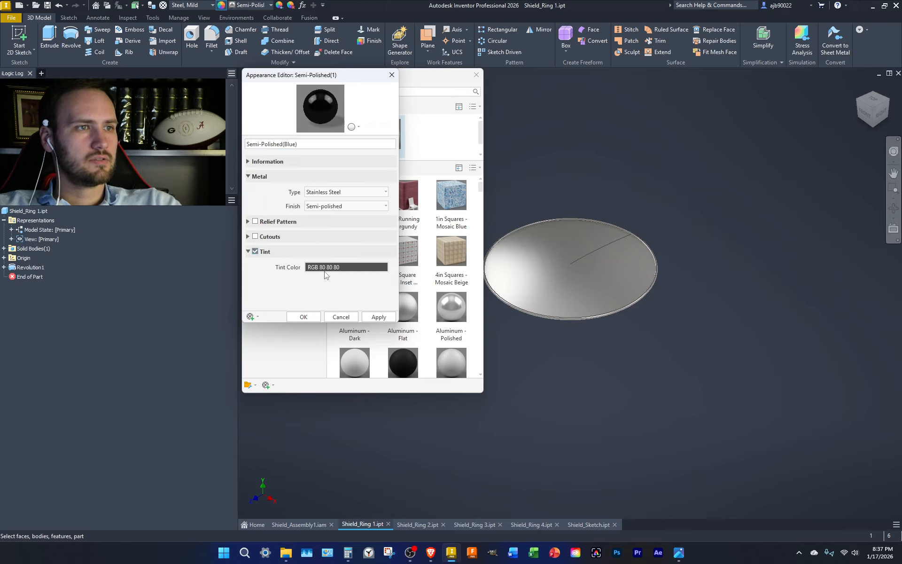
{"action": "left_click", "coordinate": [329, 267]}
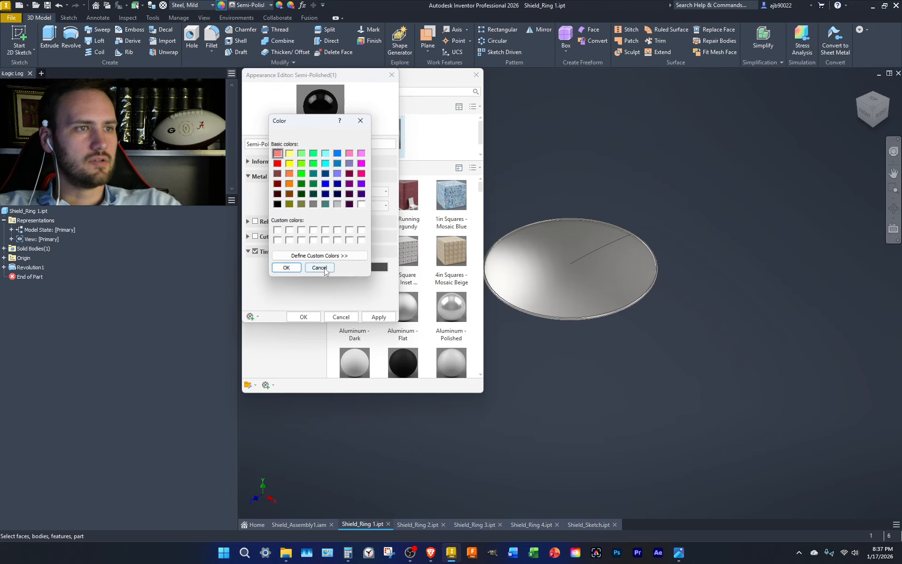
{"action": "left_click", "coordinate": [327, 186]}
{"action": "left_click", "coordinate": [286, 268]}
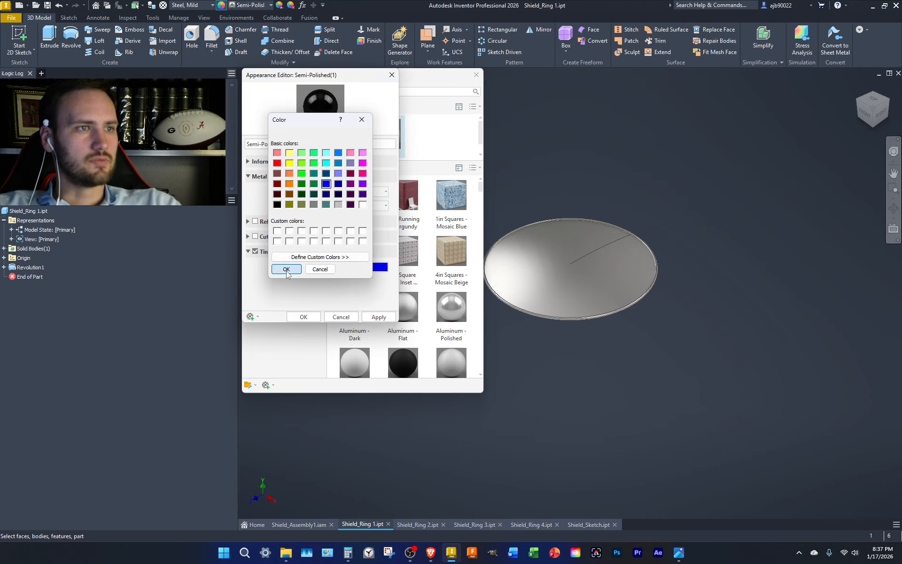
{"action": "left_click", "coordinate": [378, 317]}
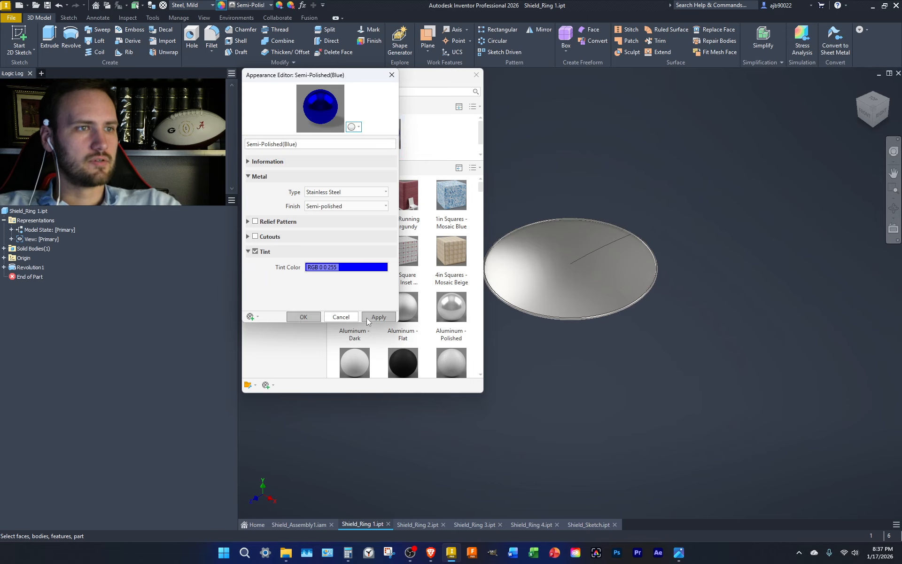
{"action": "left_click", "coordinate": [392, 75]}
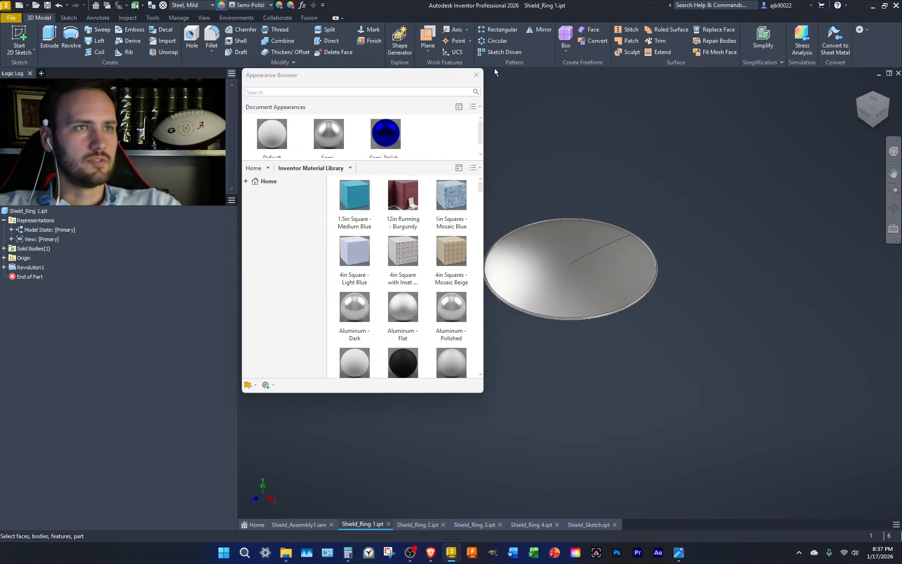
{"action": "left_click", "coordinate": [476, 76]}
Assign the Semi-Polished(Blue) appearance to the Shield_Ring 1 part.
{"action": "left_click", "coordinate": [250, 6]}
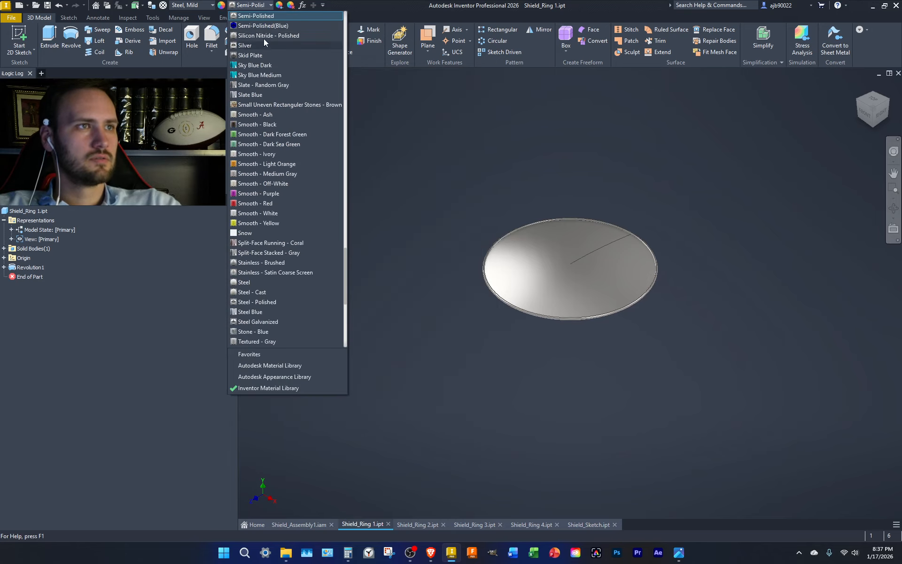
{"action": "left_click", "coordinate": [264, 17]}
{"action": "left_click", "coordinate": [257, 6]}
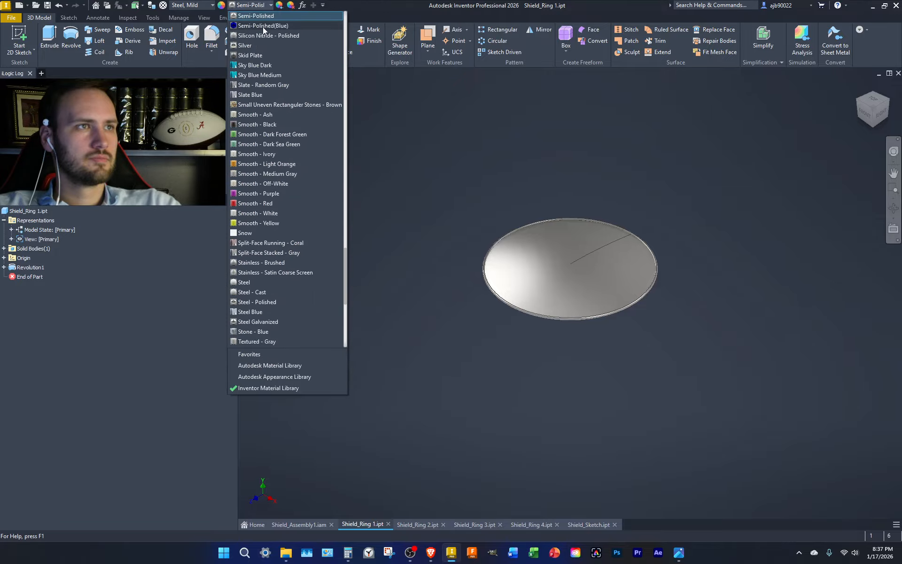
{"action": "left_click", "coordinate": [262, 26]}
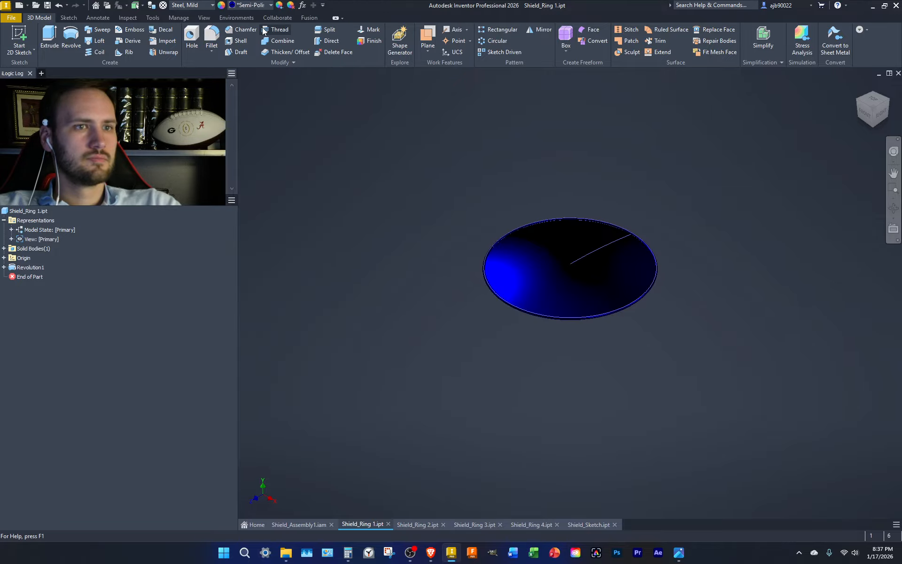
{"action": "left_click", "coordinate": [873, 99]}
{"action": "middle_click_drag", "start_coordinate": [760, 168], "coordinate": [711, 179], "text": "shift"}
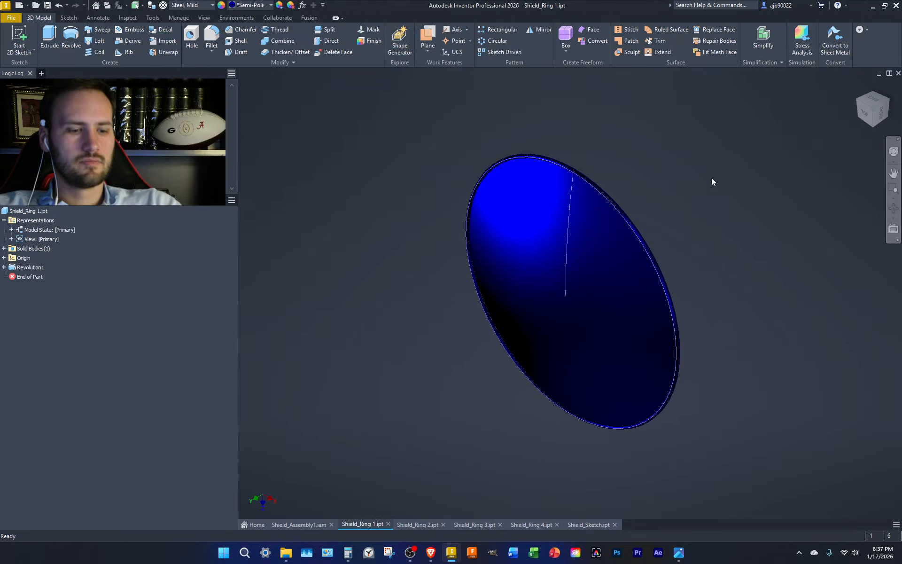
Return to Shield_Assembly1.iam and examine the colored rings and their joints from the front and the back of the shield.
{"action": "left_click", "coordinate": [295, 525]}
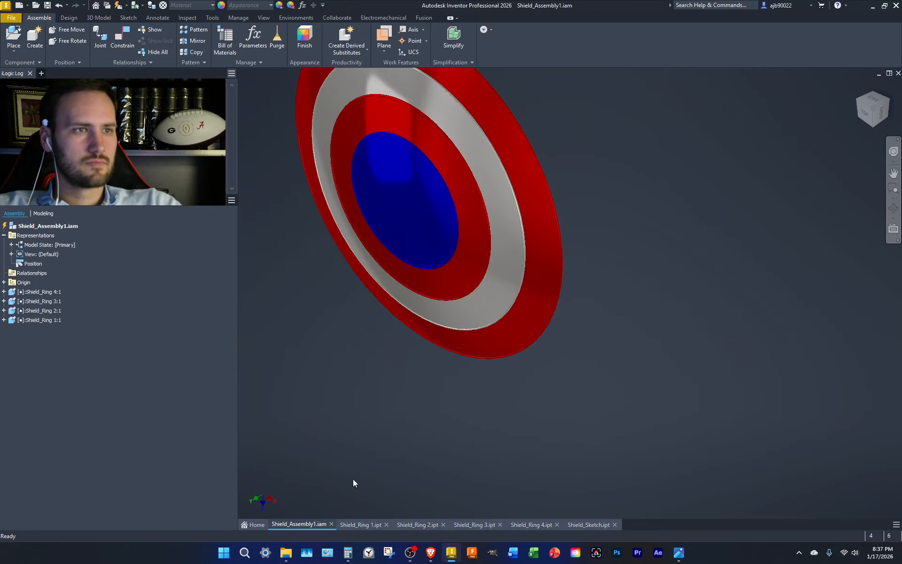
{"action": "scroll", "coordinate": [329, 492], "scroll_direction": "down", "scroll_amount": 3}
{"action": "middle_click_drag", "start_coordinate": [447, 409], "coordinate": [478, 449]}
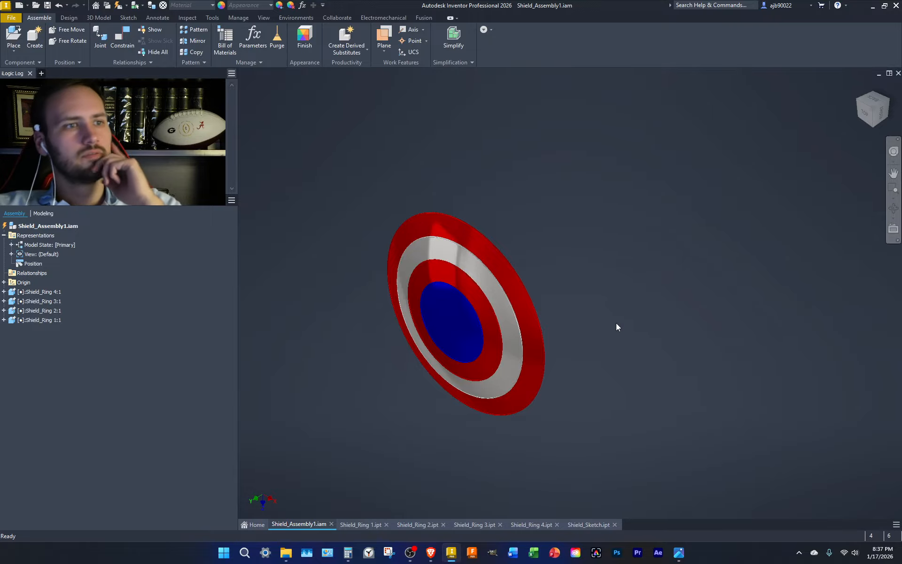
{"action": "scroll", "coordinate": [442, 291], "scroll_direction": "up", "scroll_amount": 10}
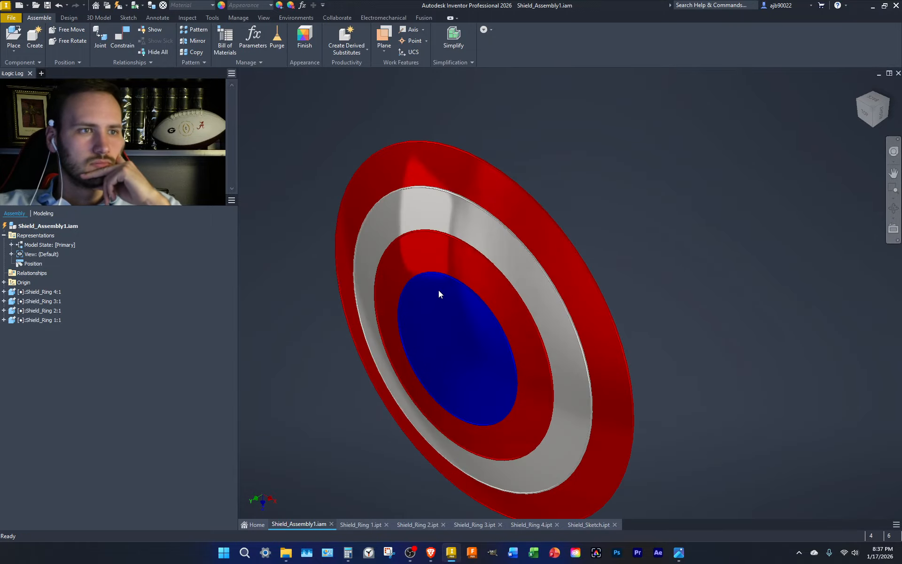
{"action": "scroll", "coordinate": [396, 246], "scroll_direction": "down", "scroll_amount": 5}
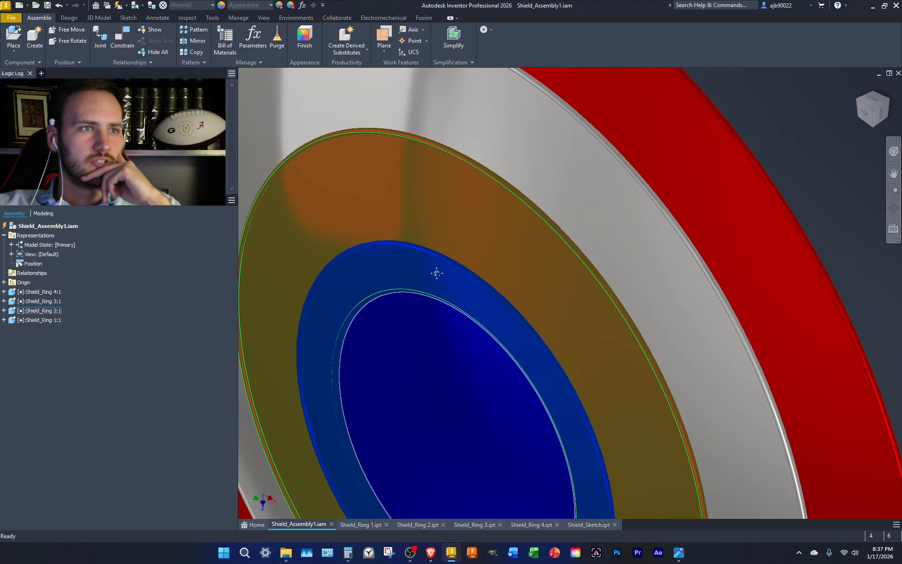
{"action": "scroll", "coordinate": [483, 136], "scroll_direction": "up", "scroll_amount": 5}
{"action": "scroll", "coordinate": [620, 324], "scroll_direction": "down", "scroll_amount": 6}
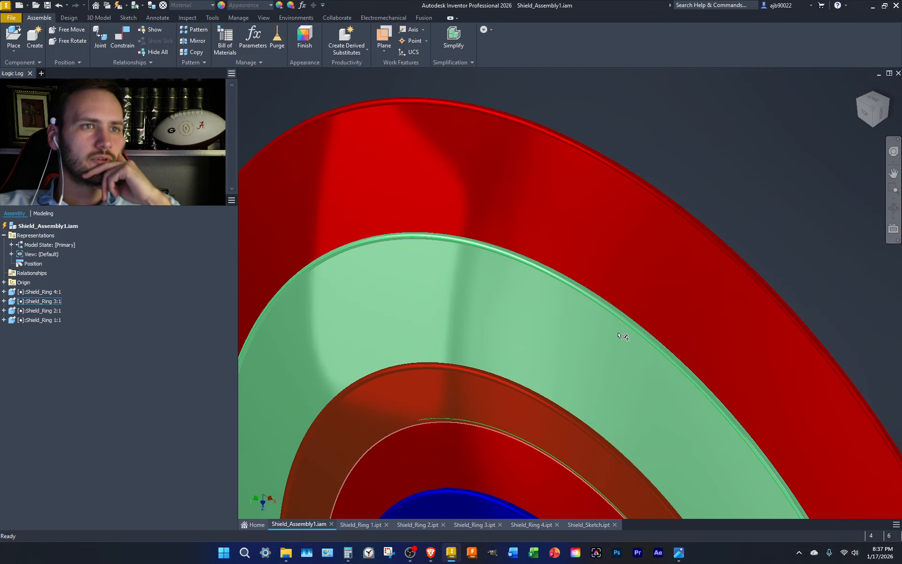
{"action": "left_click", "coordinate": [892, 123]}
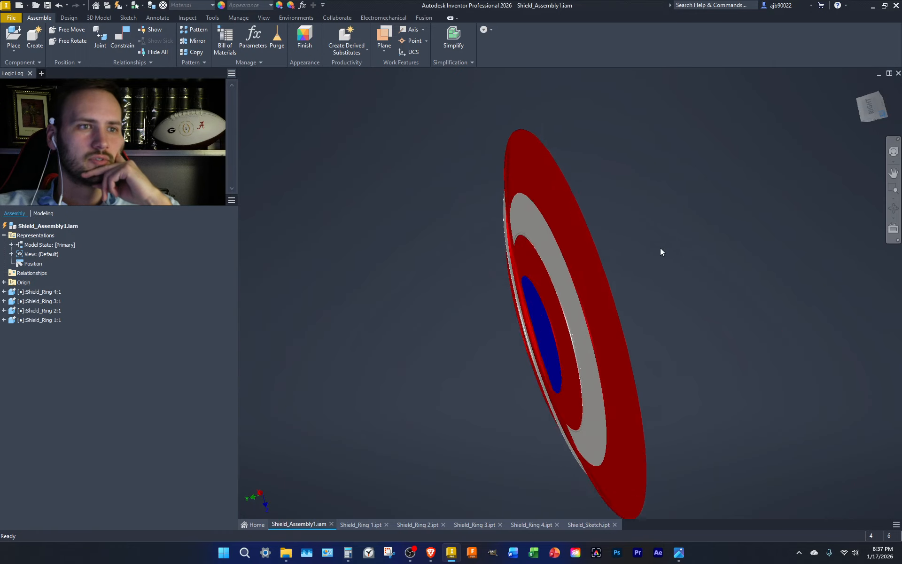
{"action": "scroll", "coordinate": [555, 306], "scroll_direction": "up", "scroll_amount": 10}
{"action": "scroll", "coordinate": [498, 324], "scroll_direction": "down", "scroll_amount": 4}
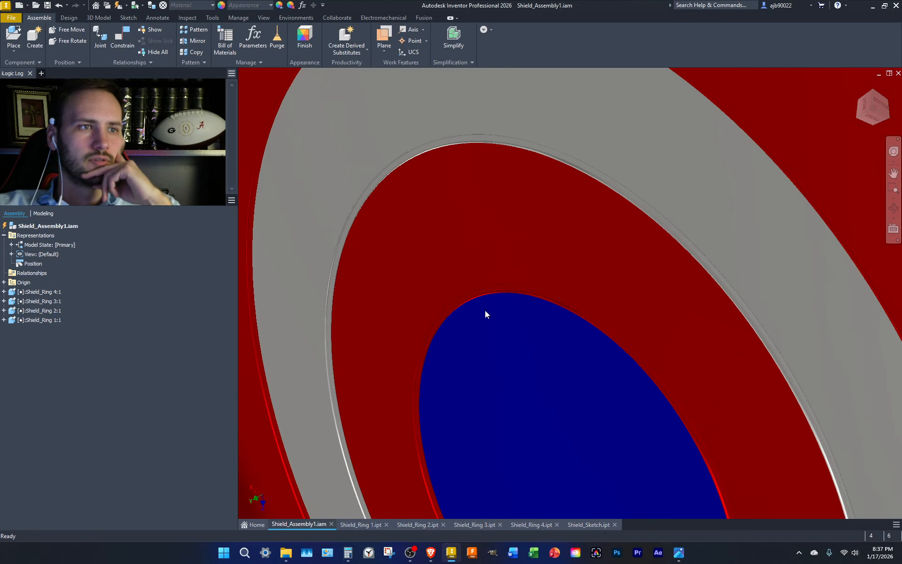
{"action": "scroll", "coordinate": [392, 155], "scroll_direction": "up", "scroll_amount": 6}
{"action": "scroll", "coordinate": [392, 153], "scroll_direction": "down", "scroll_amount": 5}
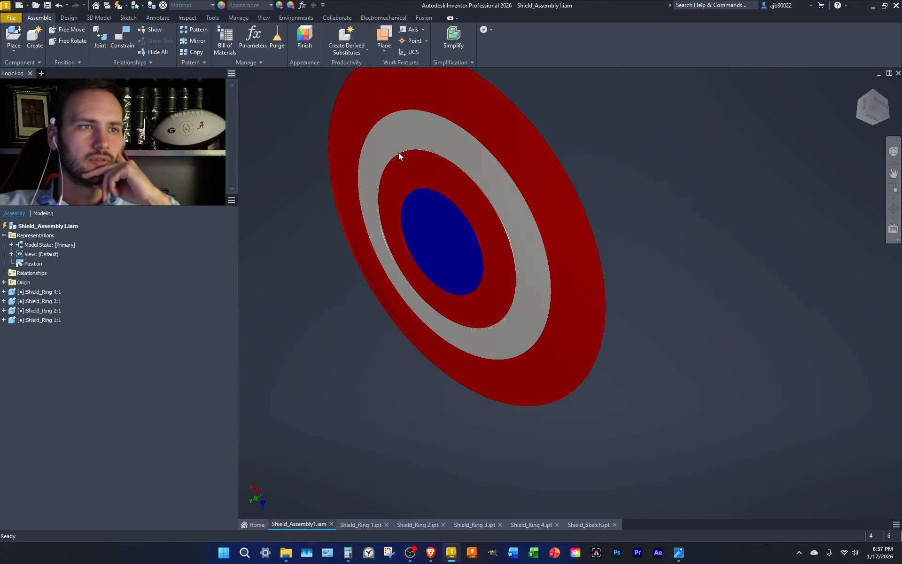
{"action": "left_click", "coordinate": [865, 109]}
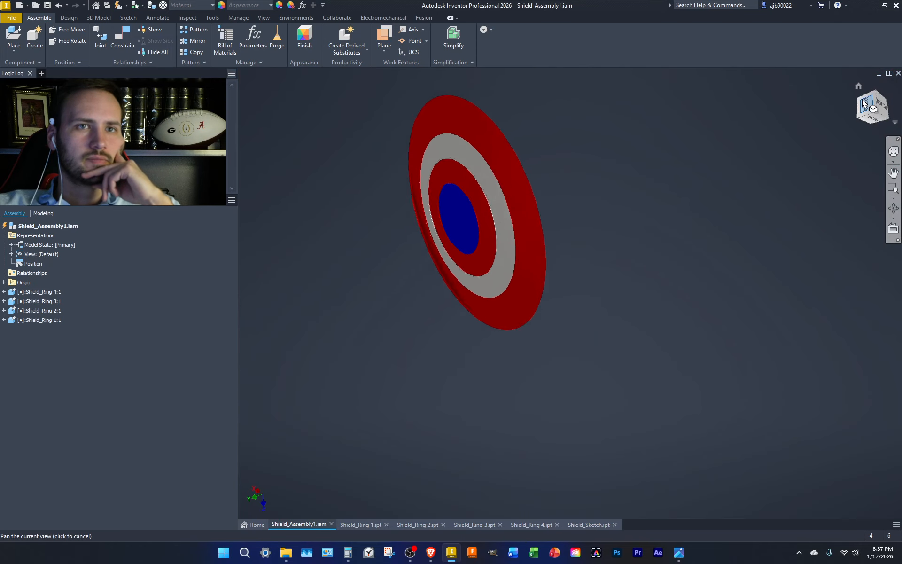
{"action": "left_click", "coordinate": [862, 99]}
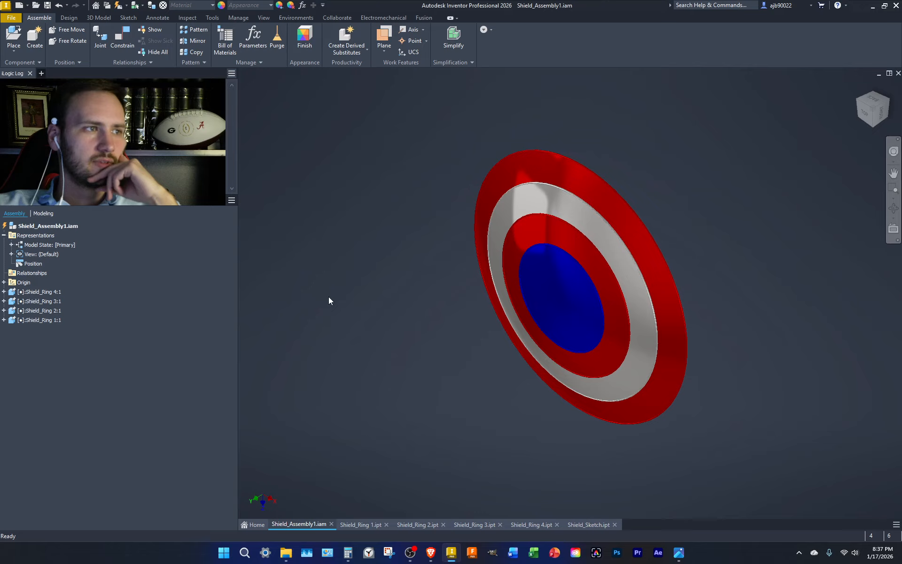
Open the physical iProperties of Shield_Assembly1.iam and update its calculated mass, area and volume.
{"action": "right_click", "coordinate": [43, 226]}
{"action": "left_click", "coordinate": [65, 383]}
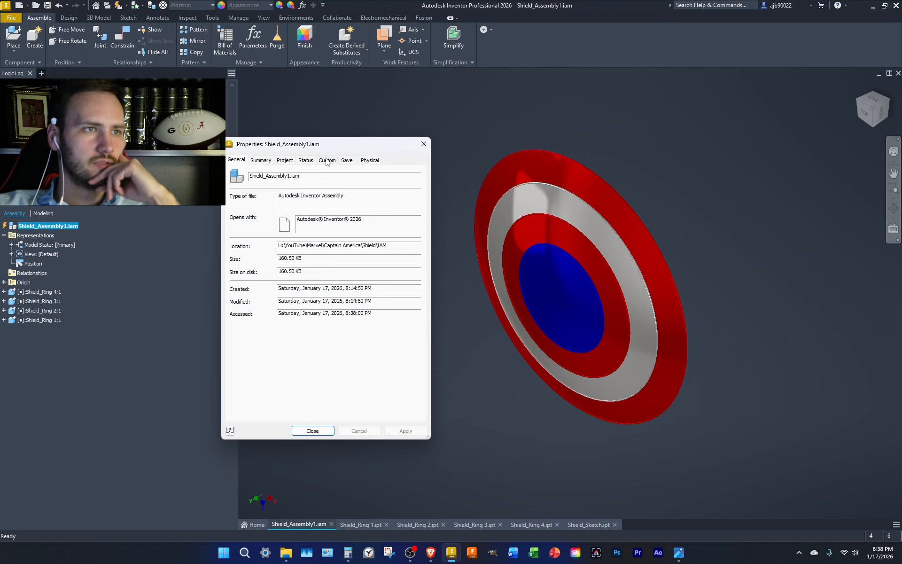
{"action": "left_click", "coordinate": [367, 161]}
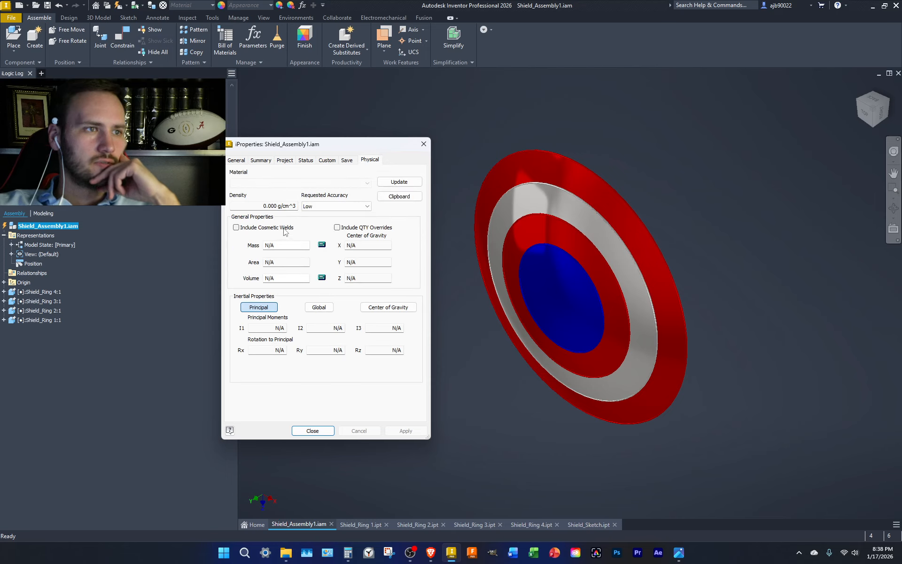
{"action": "left_click", "coordinate": [287, 206]}
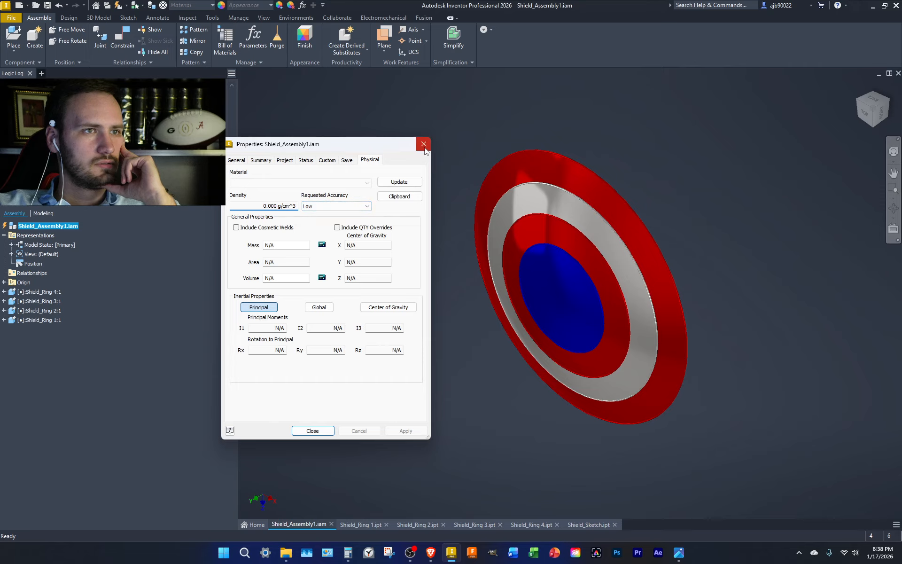
{"action": "left_click", "coordinate": [389, 183]}
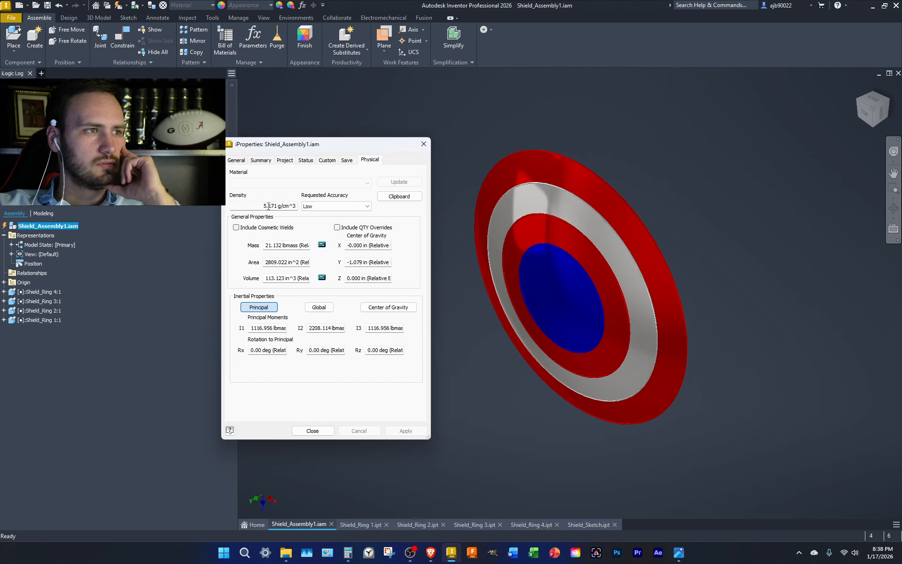
Set the requested accuracy of the assembly's physical properties to High and close the properties.
{"action": "left_click", "coordinate": [312, 206]}
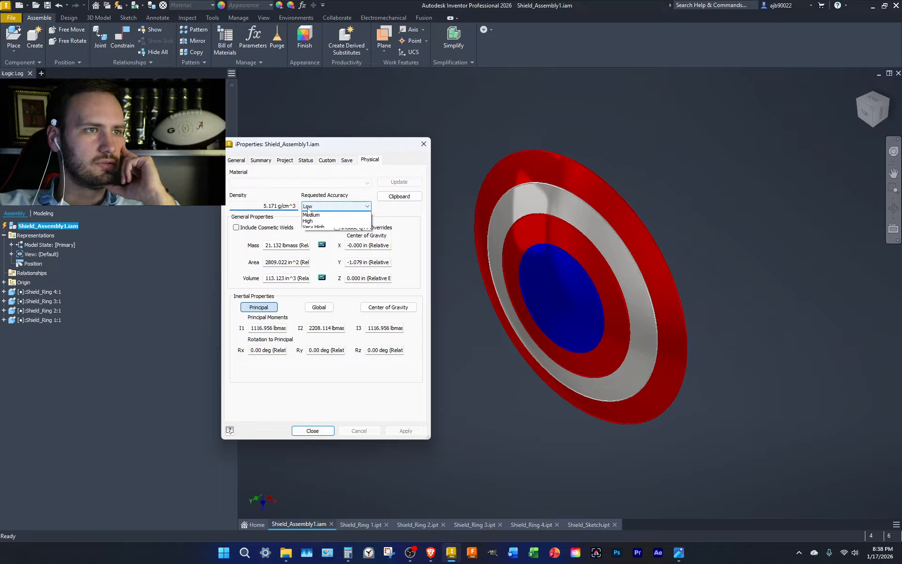
{"action": "left_click", "coordinate": [320, 228]}
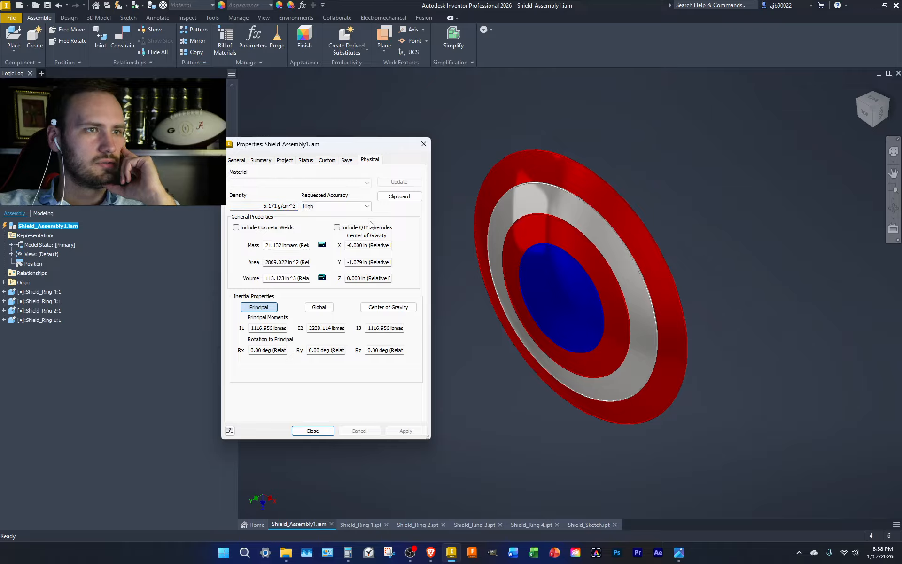
{"action": "left_click", "coordinate": [254, 209]}
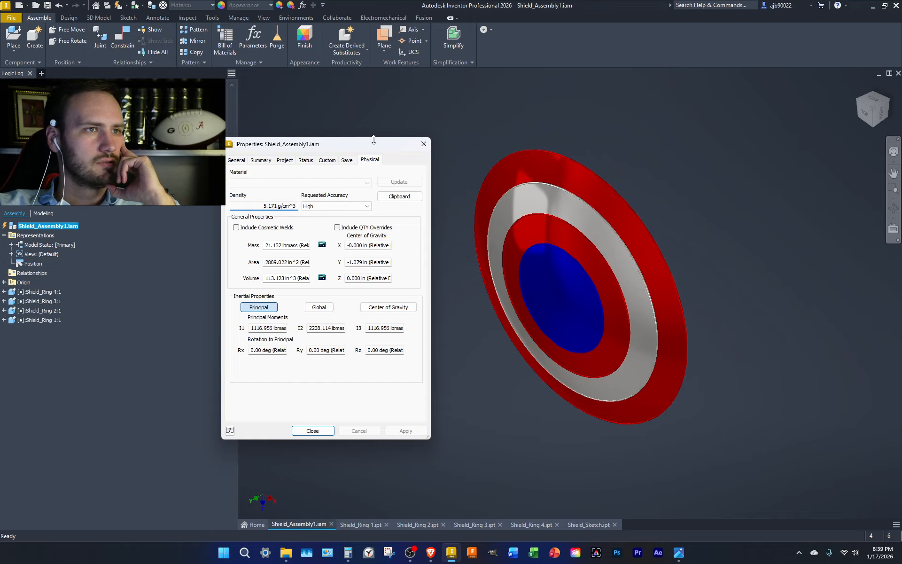
{"action": "left_click", "coordinate": [423, 143]}
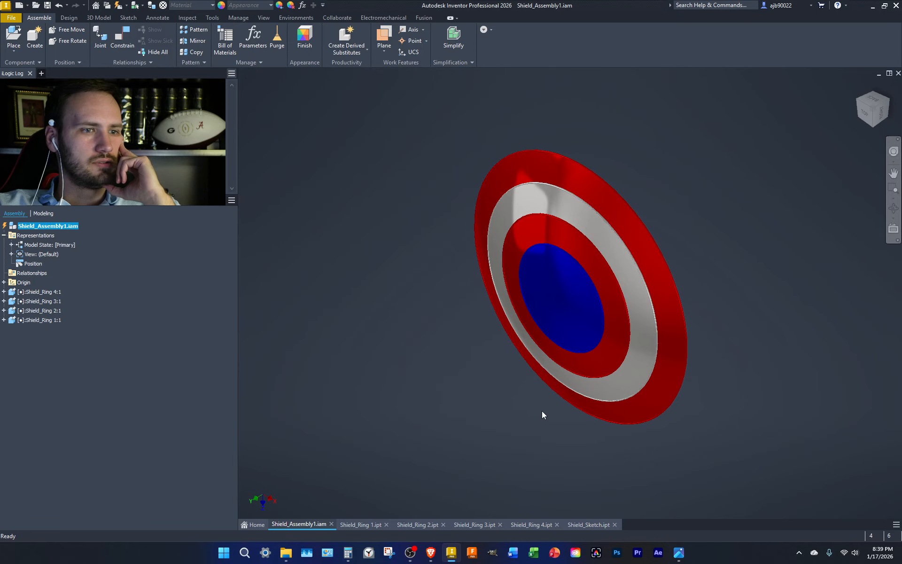
Set the material of Shield_Ring 4.ipt to Steel, Mild in its physical iProperties, check the mass and close the properties.
{"action": "left_click", "coordinate": [525, 523]}
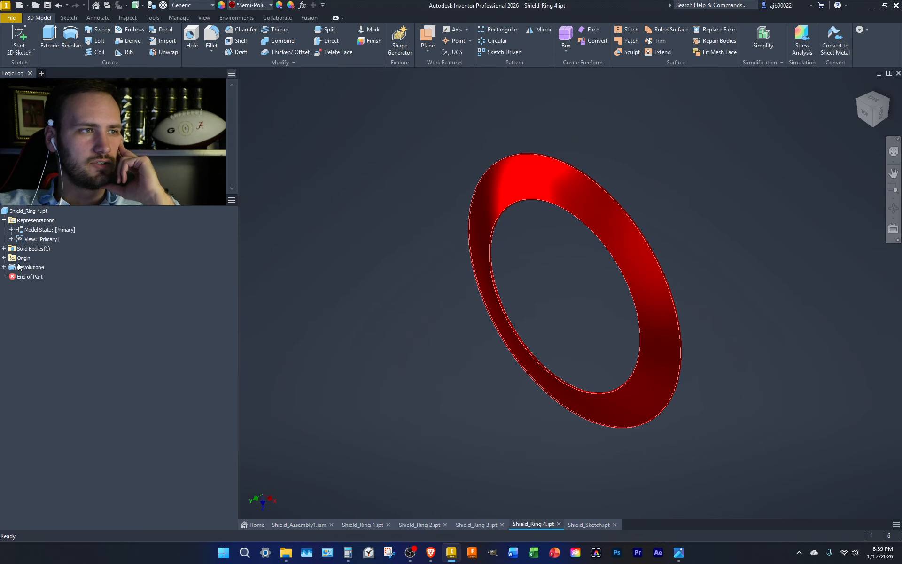
{"action": "right_click", "coordinate": [14, 213]}
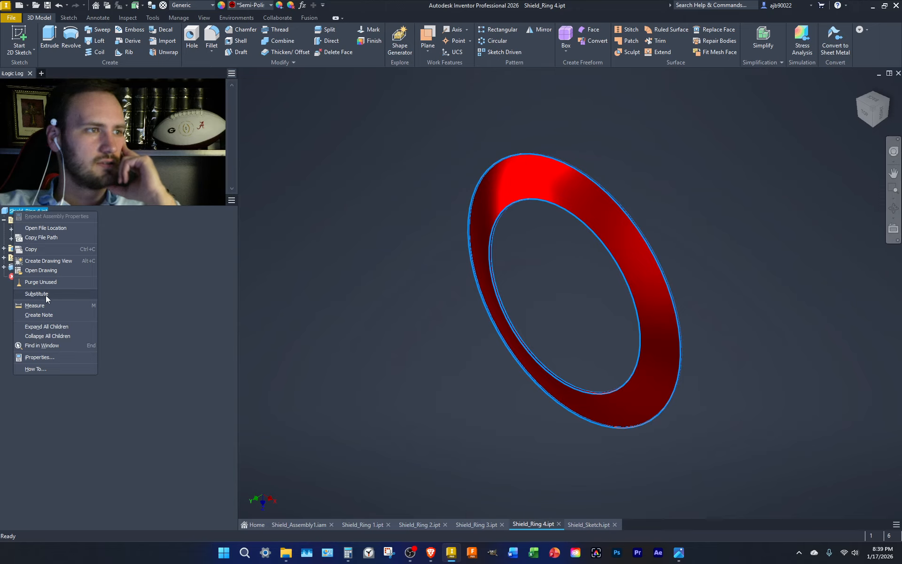
{"action": "left_click", "coordinate": [44, 357]}
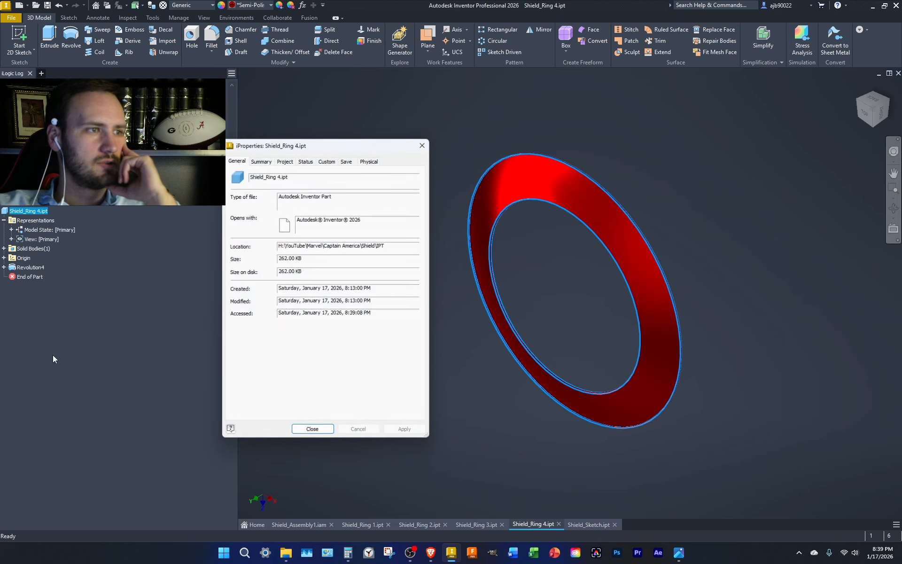
{"action": "left_click", "coordinate": [365, 161]}
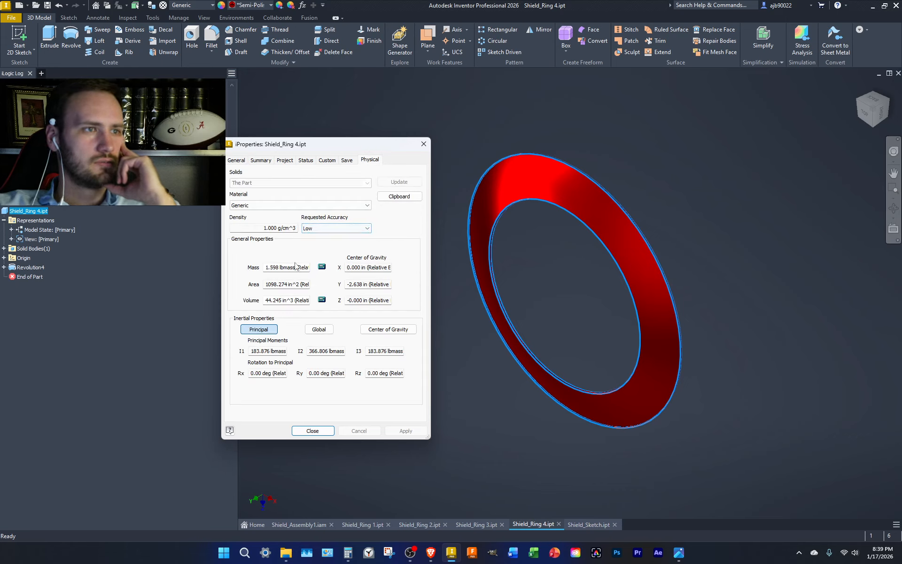
{"action": "left_click", "coordinate": [261, 205]}
{"action": "scroll", "coordinate": [261, 226], "scroll_direction": "down", "scroll_amount": 10}
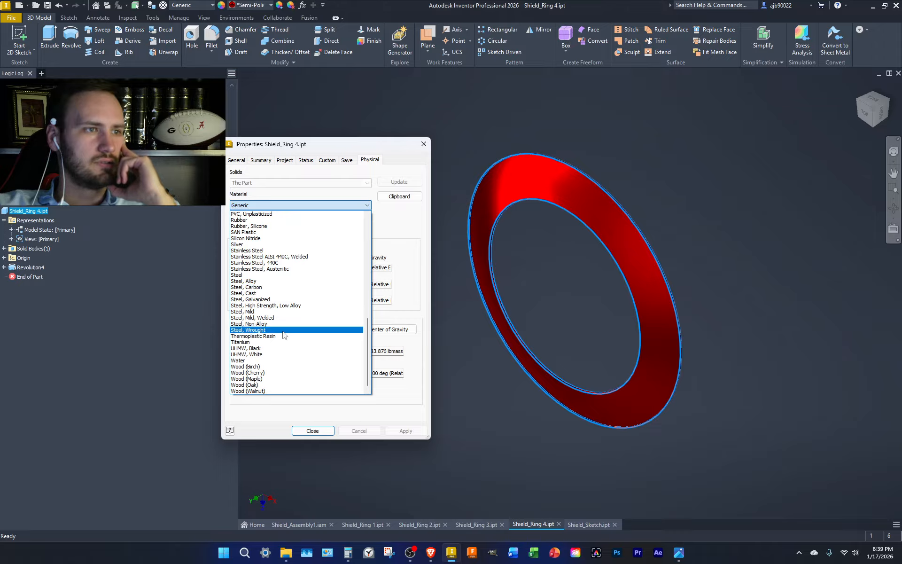
{"action": "left_click", "coordinate": [282, 311]}
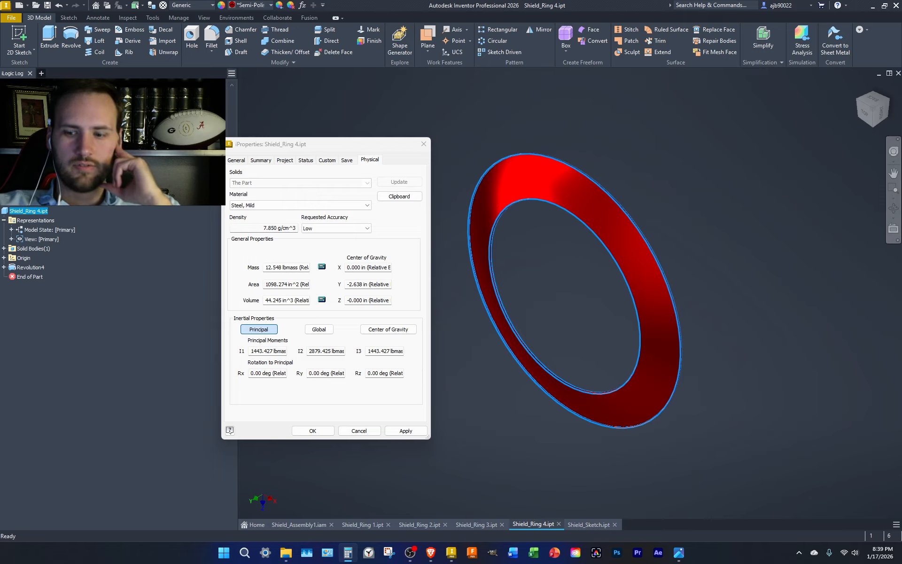
{"action": "left_click", "coordinate": [423, 143]}
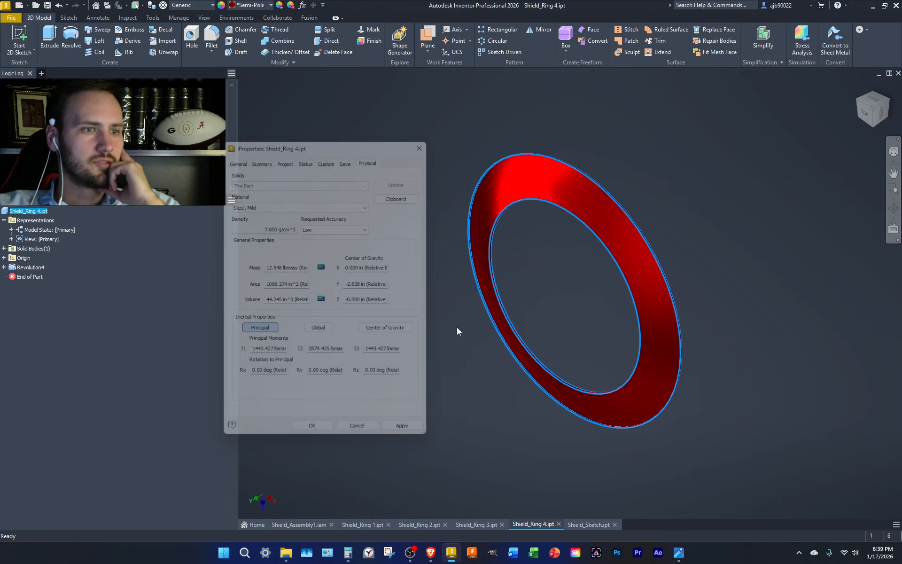
Check the material and mass of Shield_Ring 3.ipt in its physical iProperties.
{"action": "left_click", "coordinate": [476, 524]}
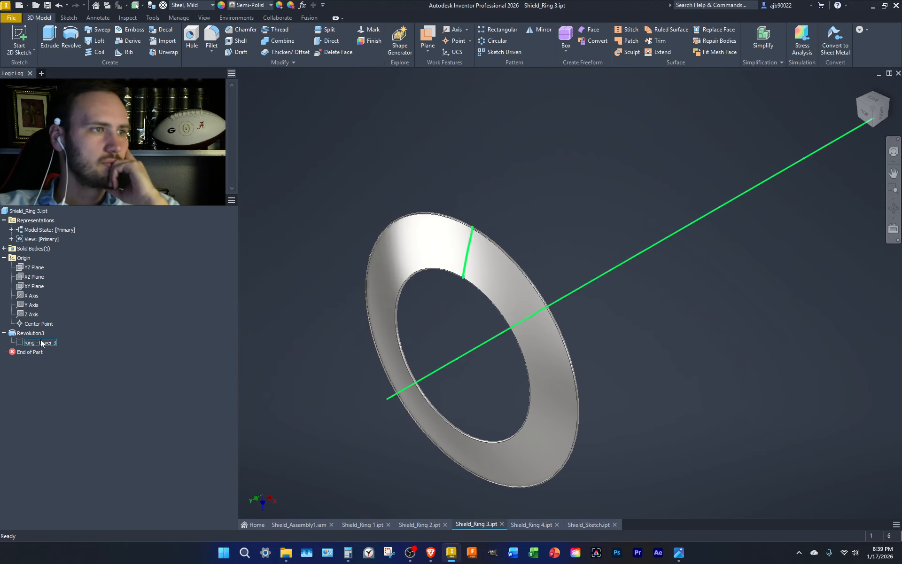
{"action": "right_click", "coordinate": [23, 211]}
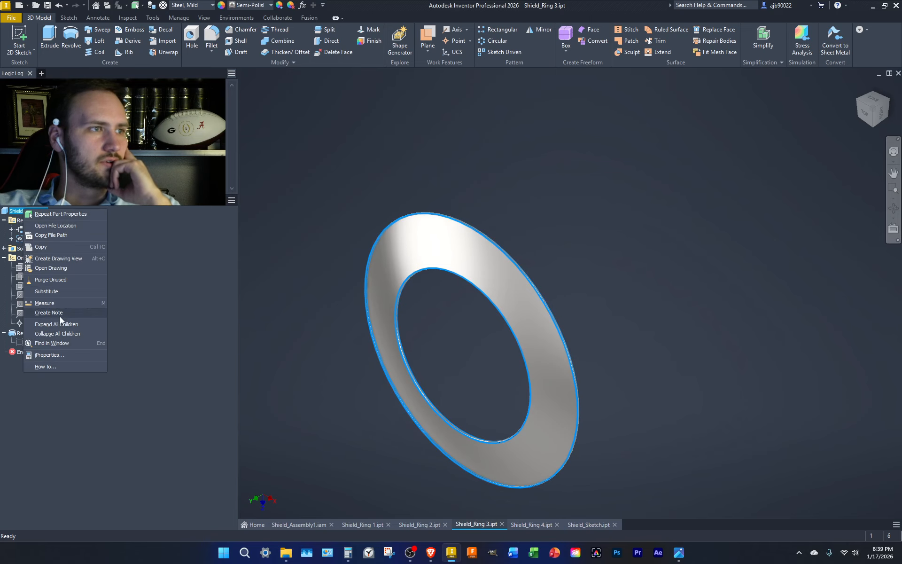
{"action": "left_click", "coordinate": [61, 355]}
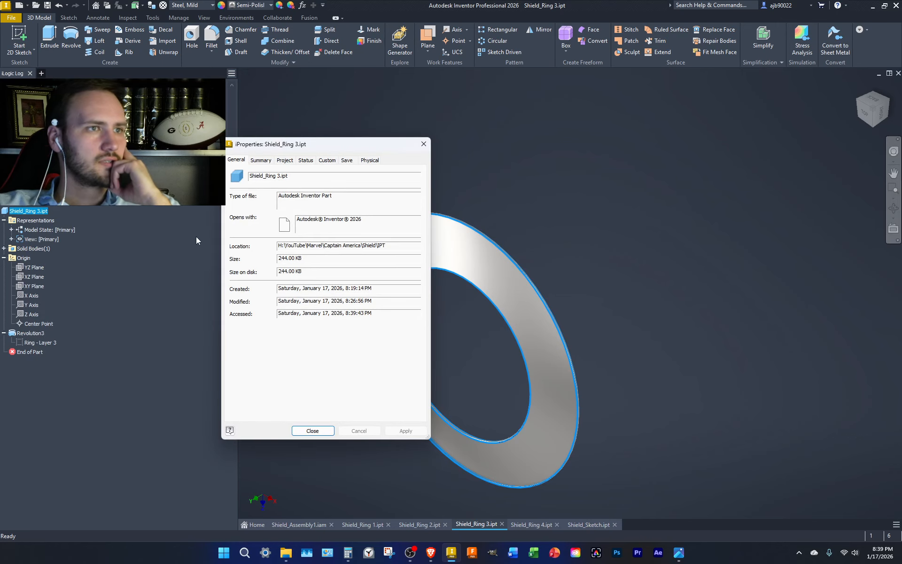
{"action": "left_click", "coordinate": [368, 161]}
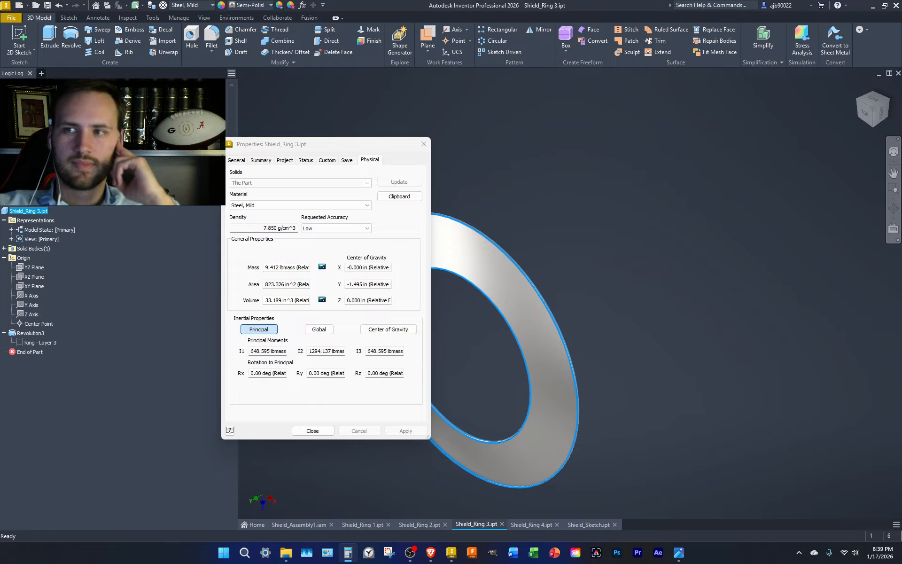
{"action": "left_click", "coordinate": [424, 144]}
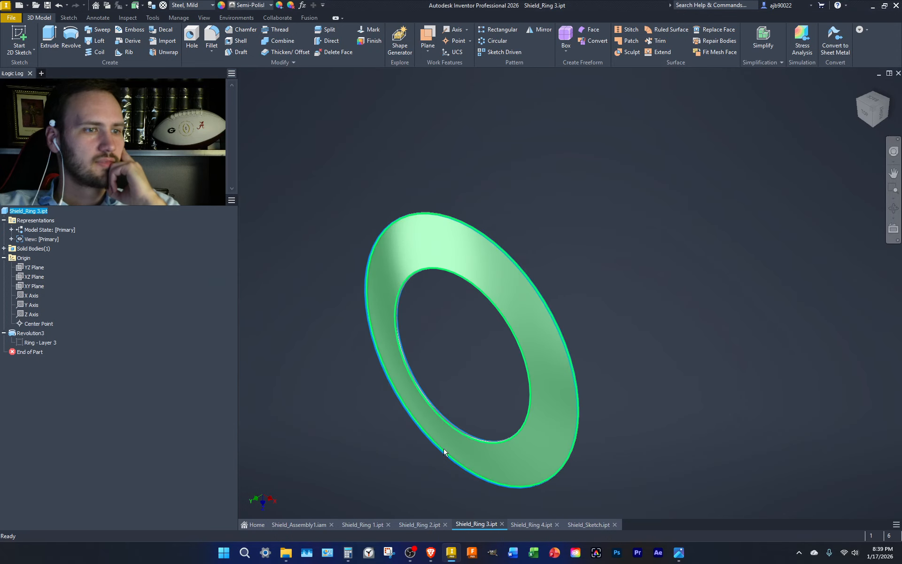
Check the material and mass of Shield_Ring 2.ipt in its physical iProperties.
{"action": "left_click", "coordinate": [420, 524]}
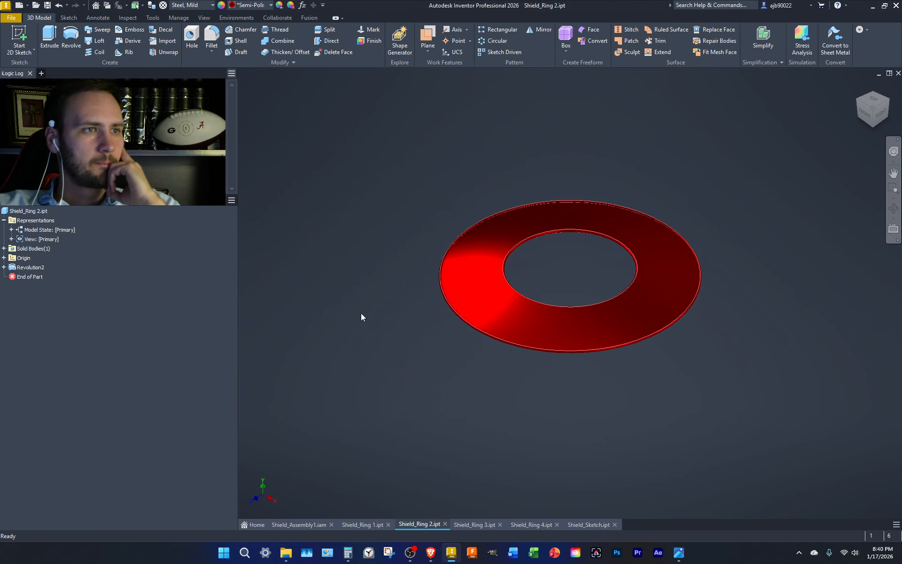
{"action": "right_click", "coordinate": [23, 211]}
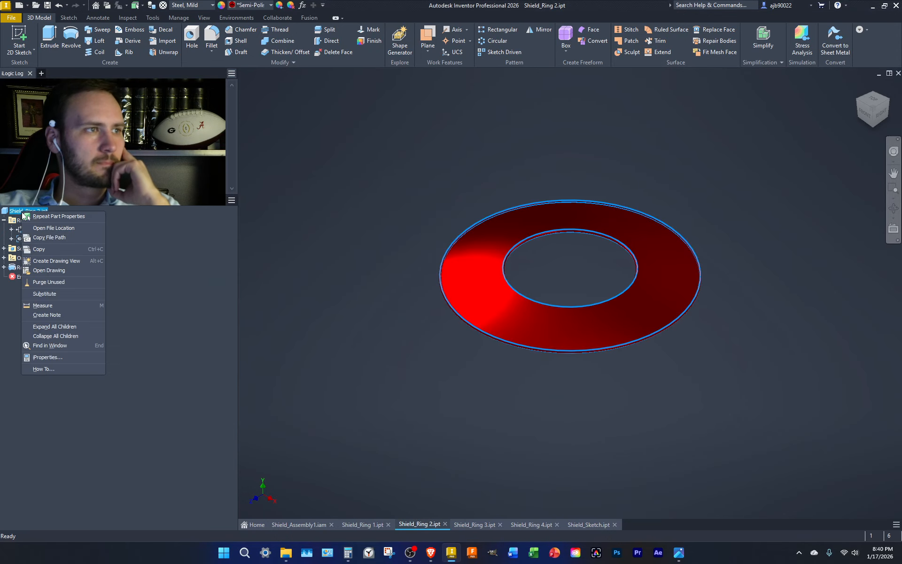
{"action": "left_click", "coordinate": [53, 357]}
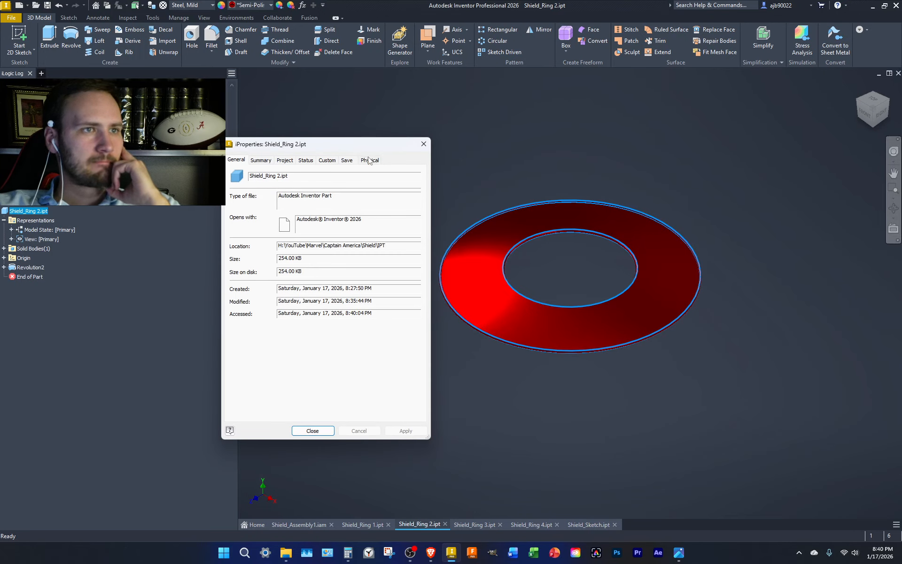
{"action": "left_click", "coordinate": [369, 160]}
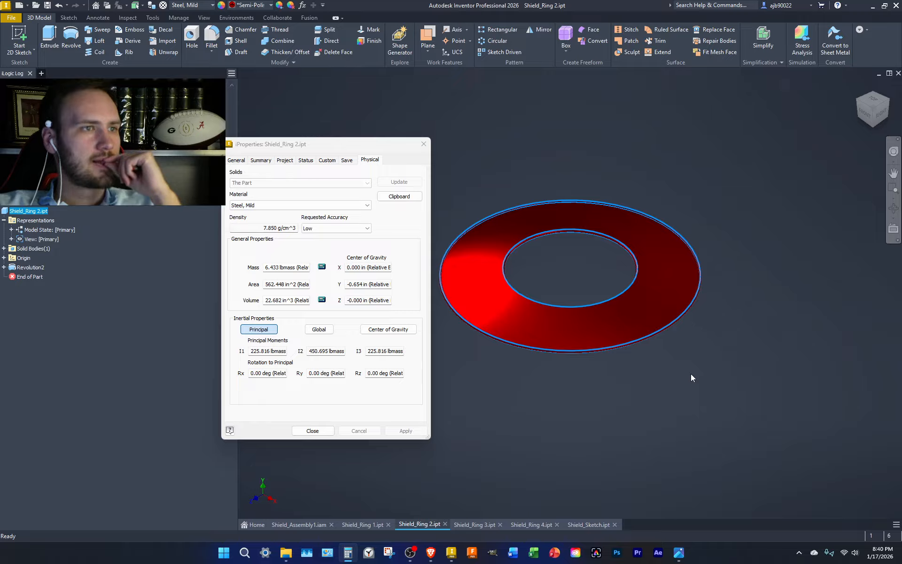
{"action": "left_click", "coordinate": [424, 144]}
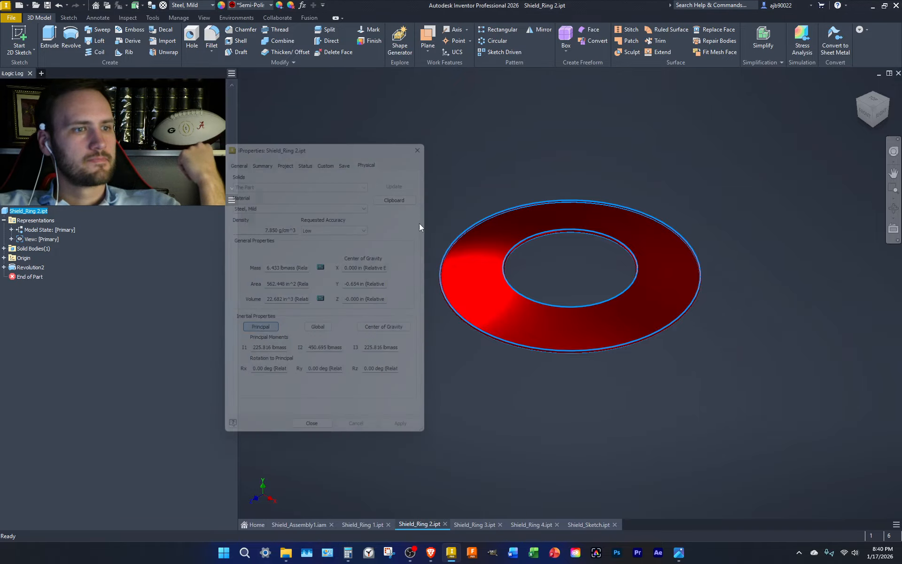
Check the material and mass of Shield_Ring 1.ipt in its physical iProperties.
{"action": "left_click", "coordinate": [361, 525]}
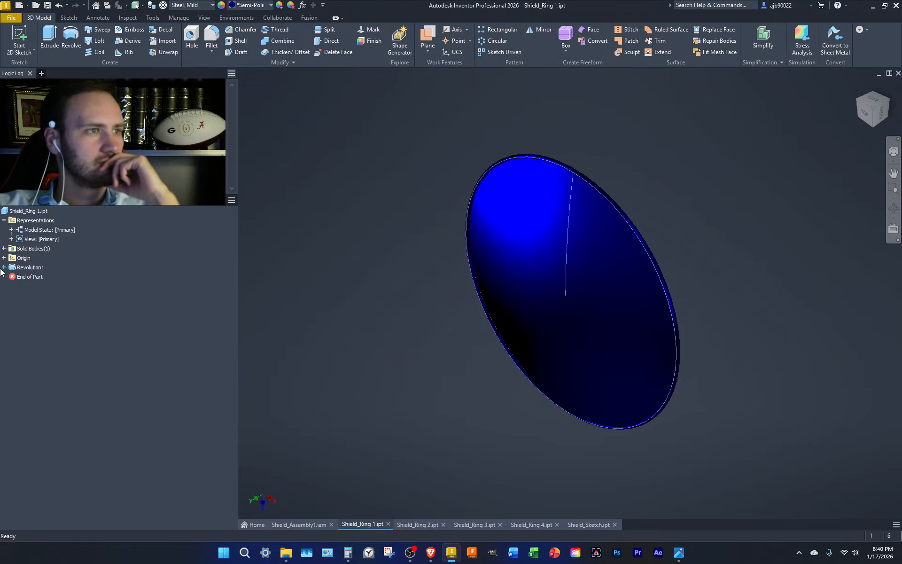
{"action": "right_click", "coordinate": [27, 251]}
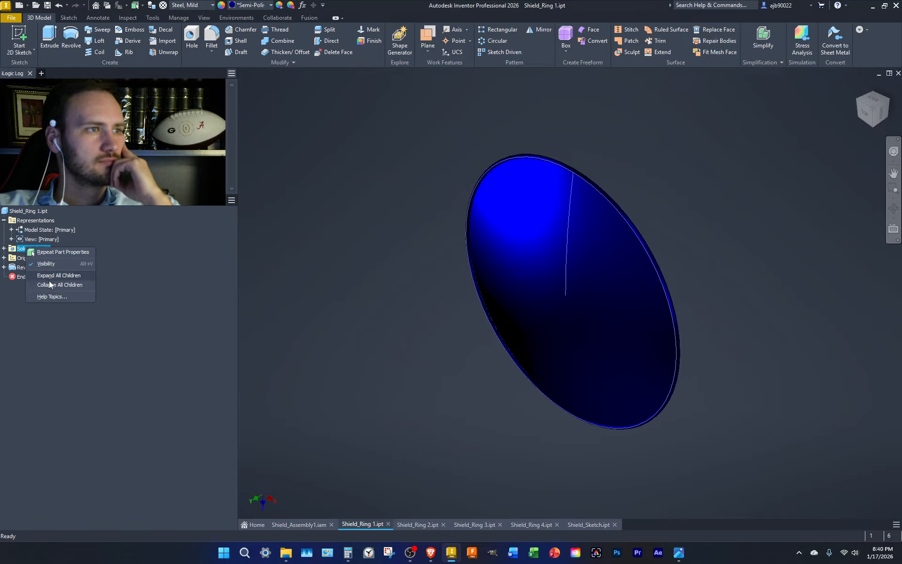
{"action": "left_click", "coordinate": [36, 211]}
{"action": "right_click", "coordinate": [37, 211]}
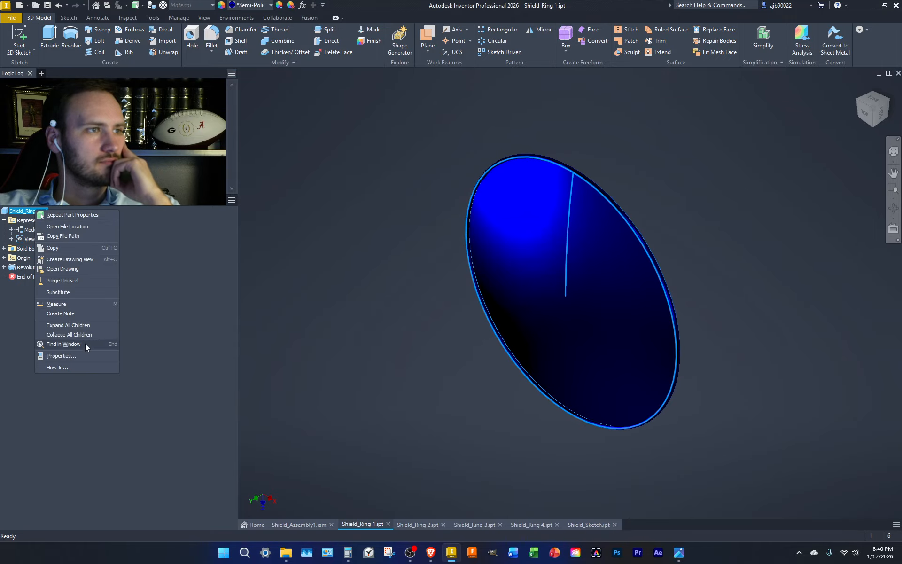
{"action": "left_click", "coordinate": [61, 356]}
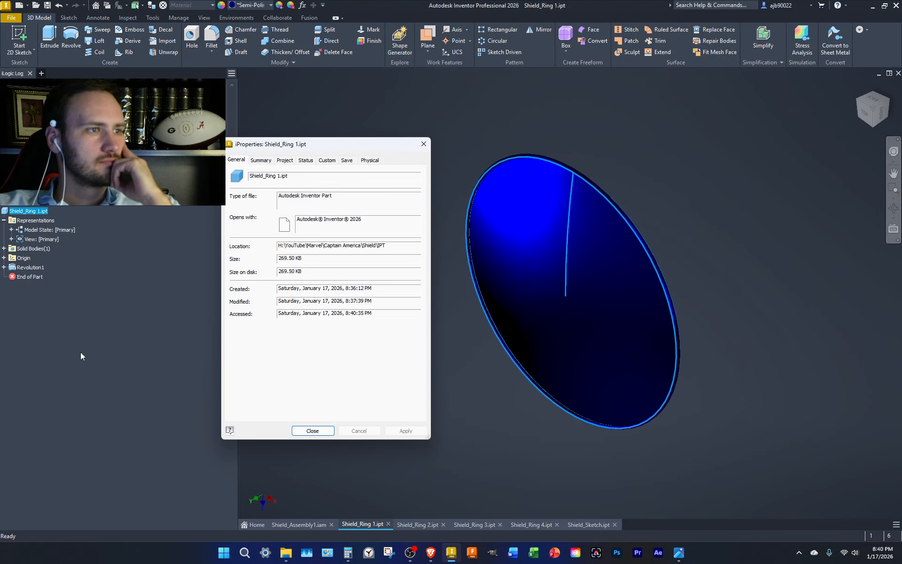
{"action": "left_click", "coordinate": [369, 160]}
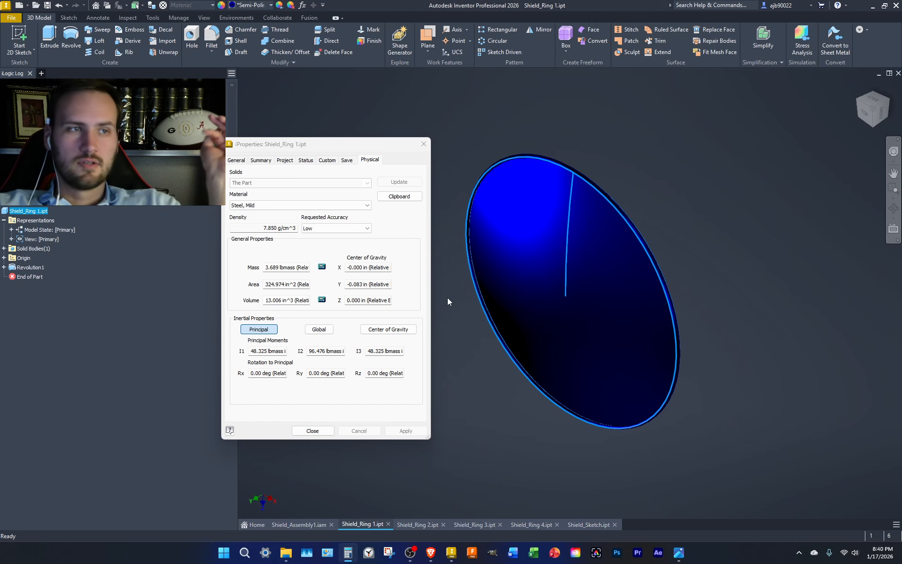
{"action": "left_click", "coordinate": [441, 261]}
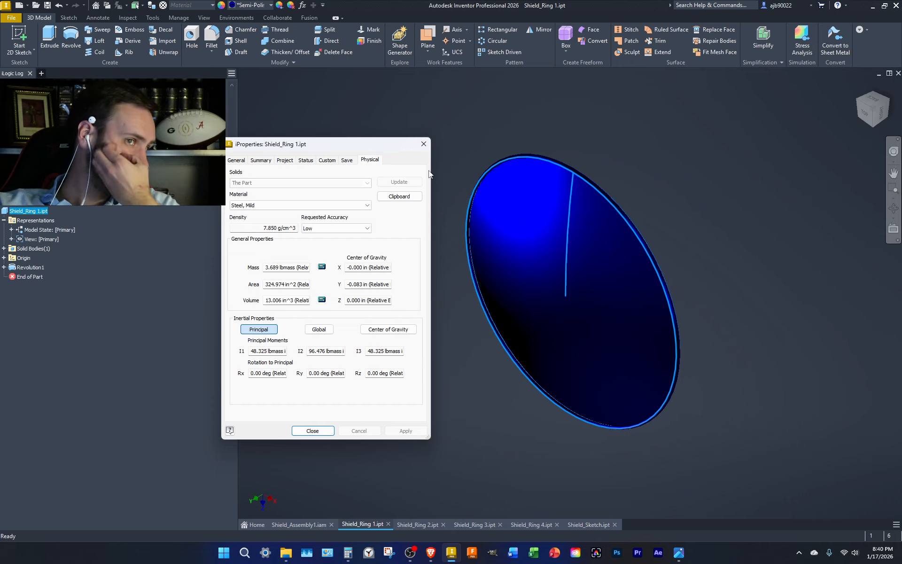
{"action": "left_click", "coordinate": [424, 144]}
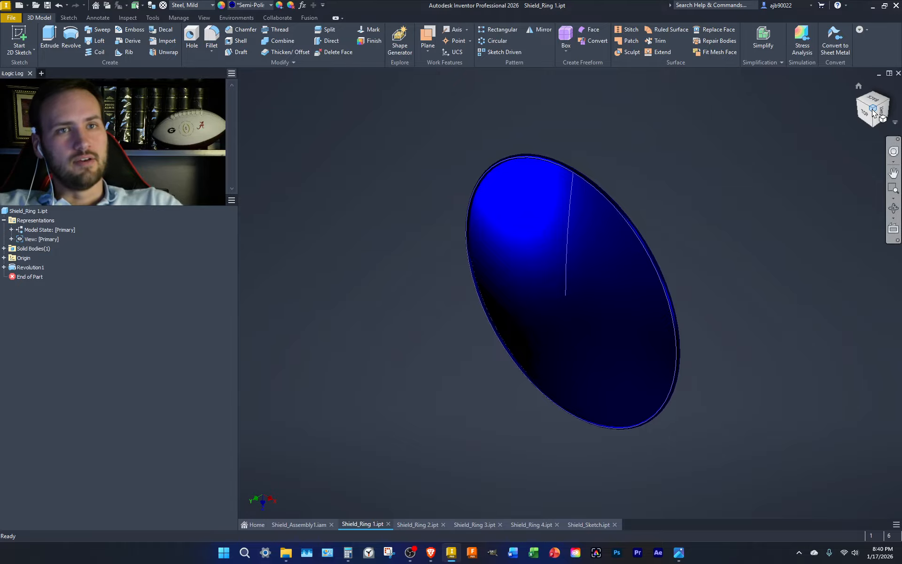
{"action": "left_click", "coordinate": [857, 101]}
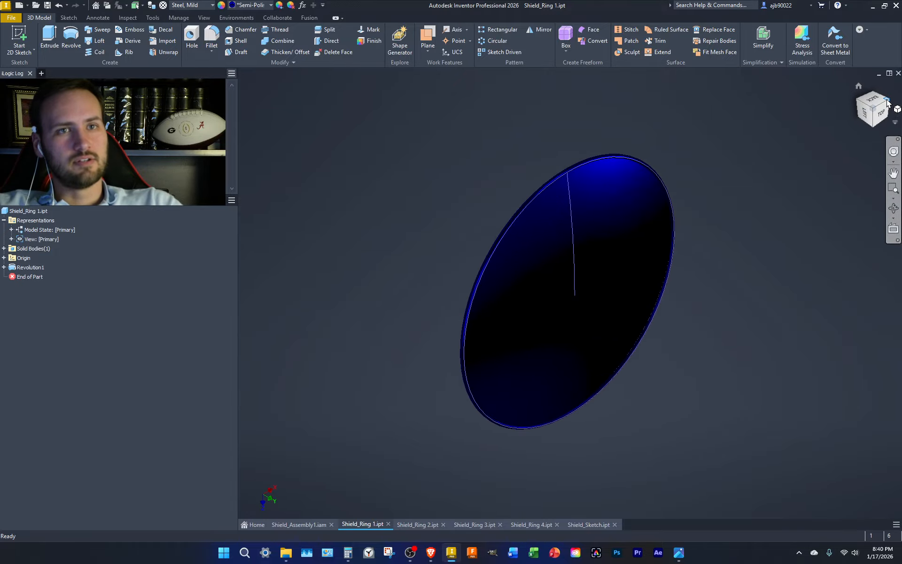
{"action": "left_click", "coordinate": [887, 101]}
{"action": "left_click", "coordinate": [885, 101]}
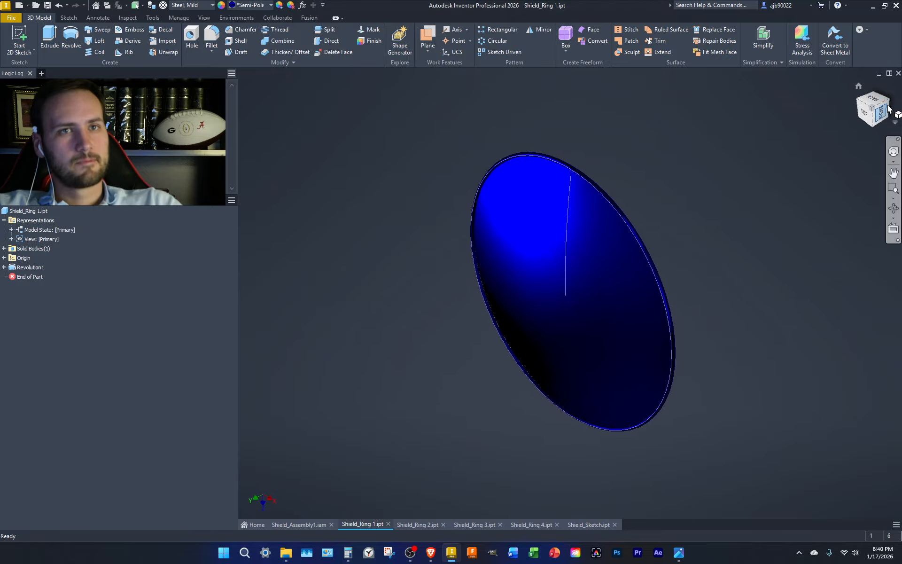
{"action": "left_click", "coordinate": [859, 101]}
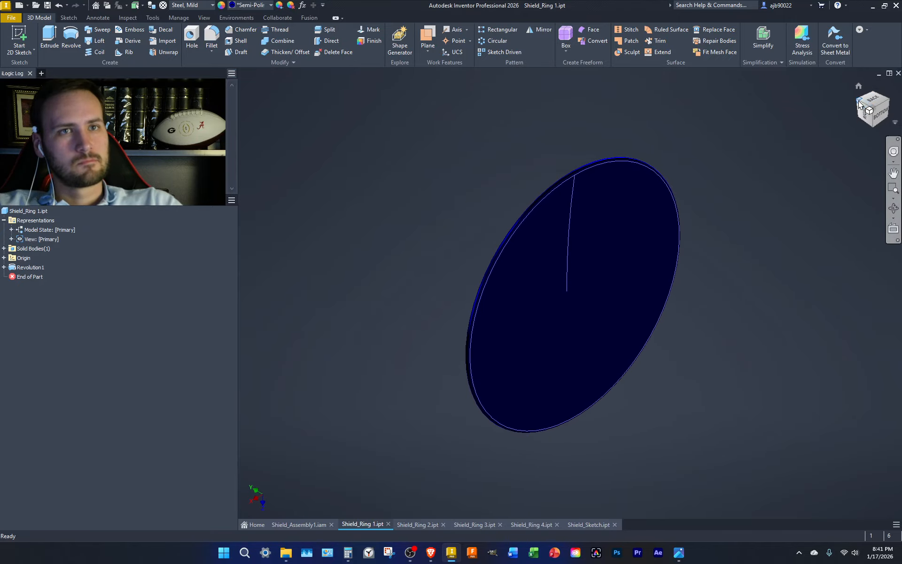
Inspect Shield_Ring 1.ipt and Shield_Assembly1.iam from the top and at an angle.
{"action": "left_click", "coordinate": [857, 102]}
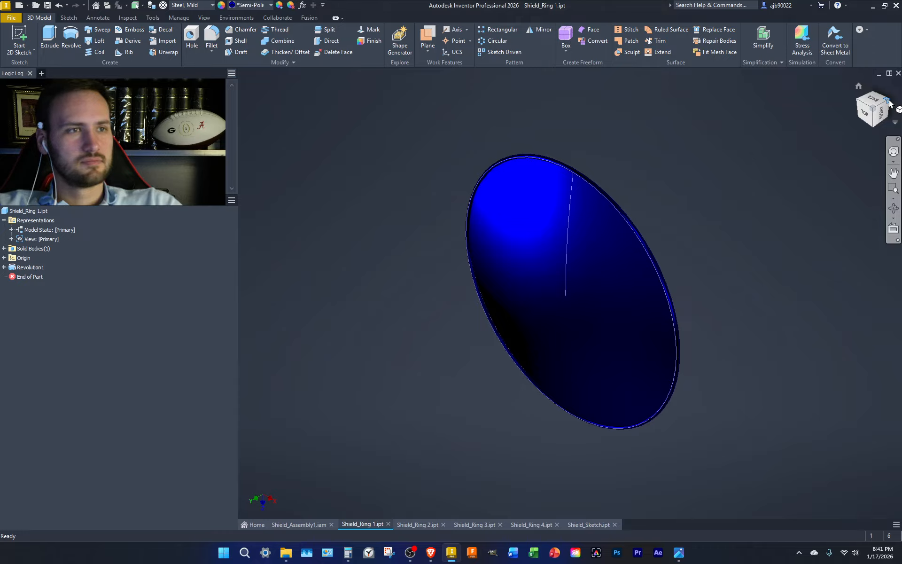
{"action": "left_click", "coordinate": [302, 525]}
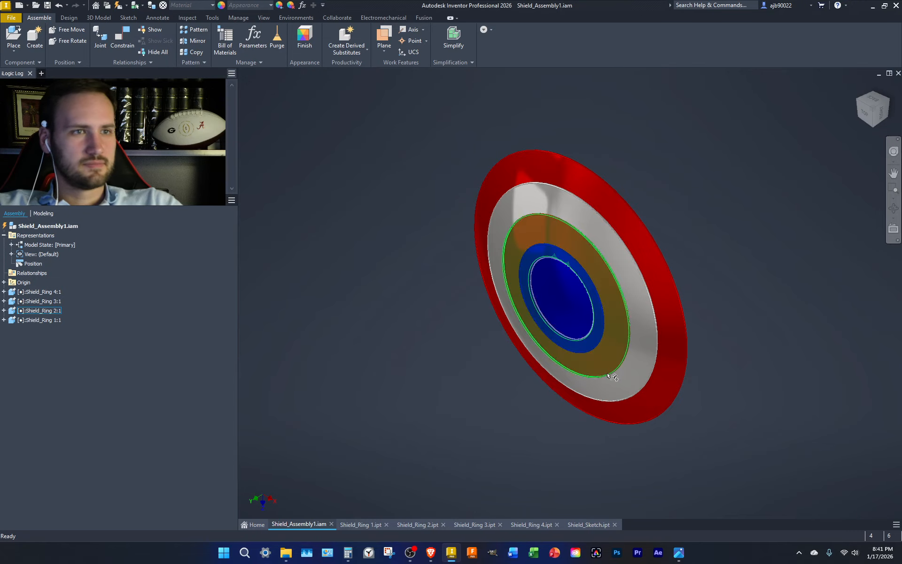
{"action": "left_click", "coordinate": [868, 114]}
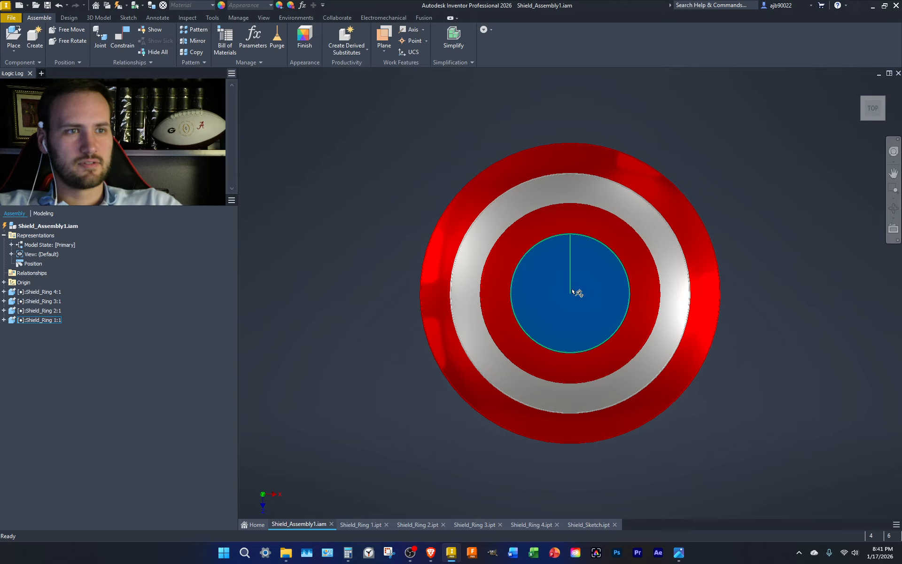
{"action": "left_click", "coordinate": [882, 99]}
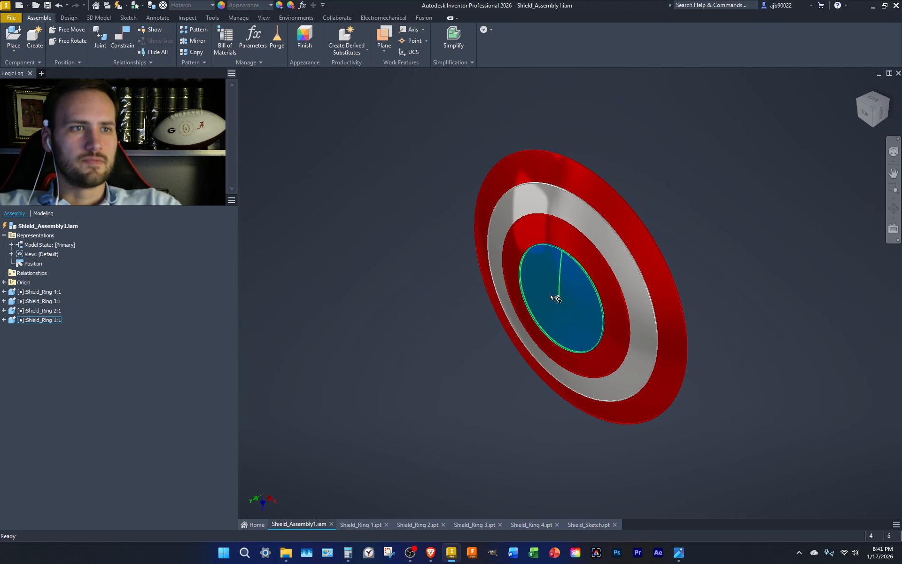
{"action": "scroll", "coordinate": [552, 296], "scroll_direction": "down", "scroll_amount": 3}
{"action": "scroll", "coordinate": [529, 326], "scroll_direction": "up", "scroll_amount": 2}
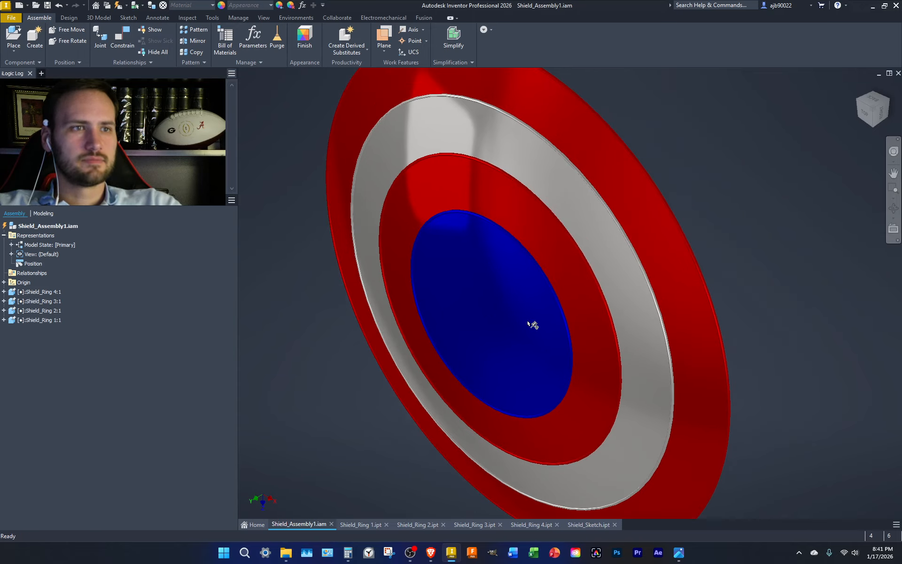
{"action": "scroll", "coordinate": [532, 324], "scroll_direction": "up", "scroll_amount": 2}
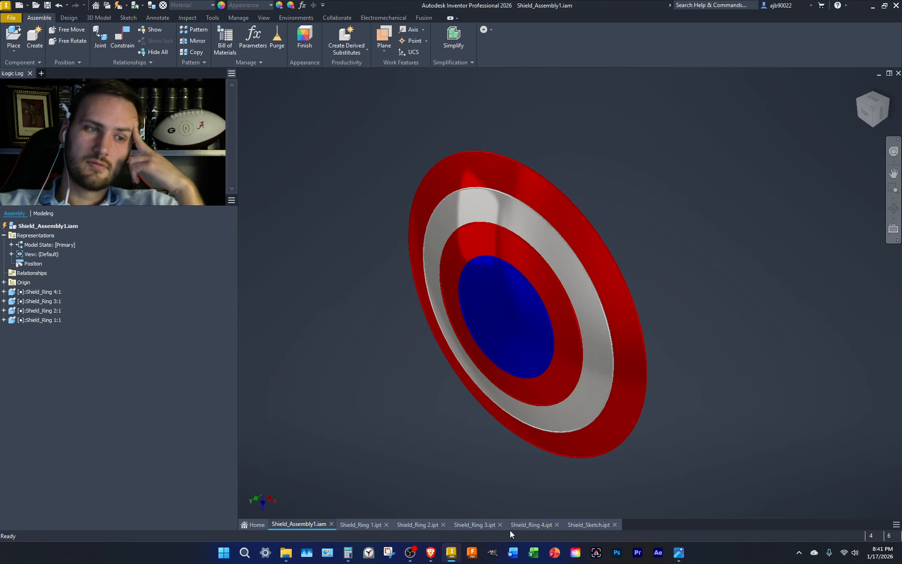
Open the Ring - Layer 1 sketch of Shield_Ring 1.ipt, copy its complete profile and finish the sketch.
{"action": "left_click", "coordinate": [357, 524]}
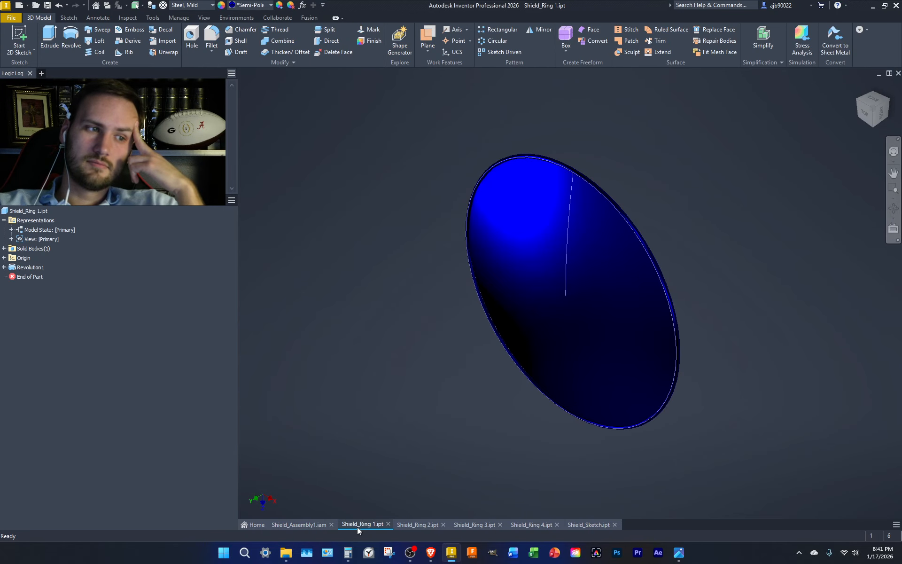
{"action": "left_click", "coordinate": [865, 113]}
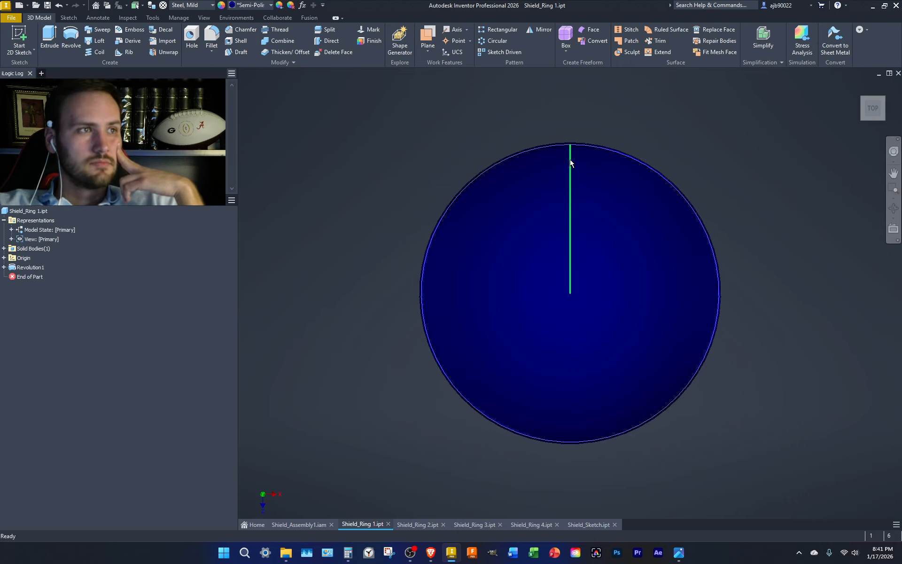
{"action": "left_click", "coordinate": [892, 109]}
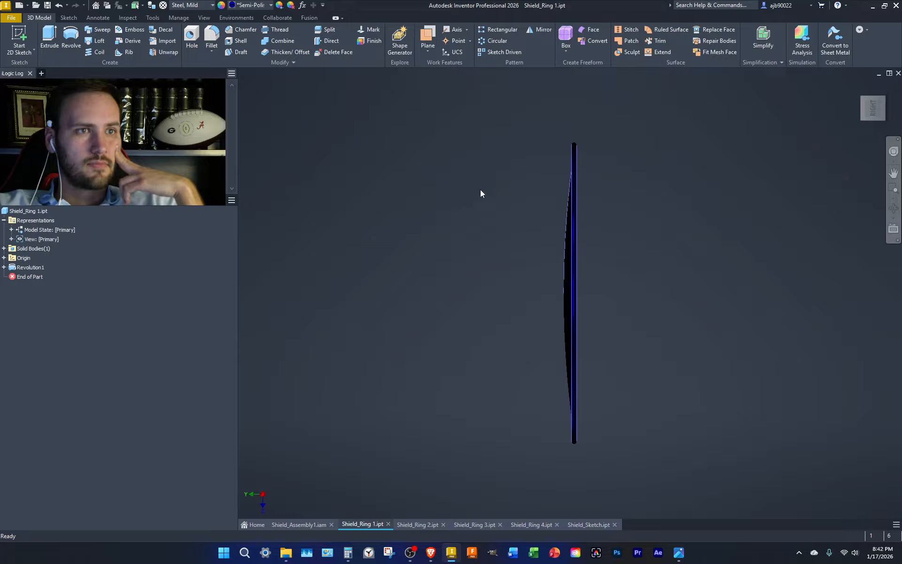
{"action": "left_click", "coordinate": [4, 267]}
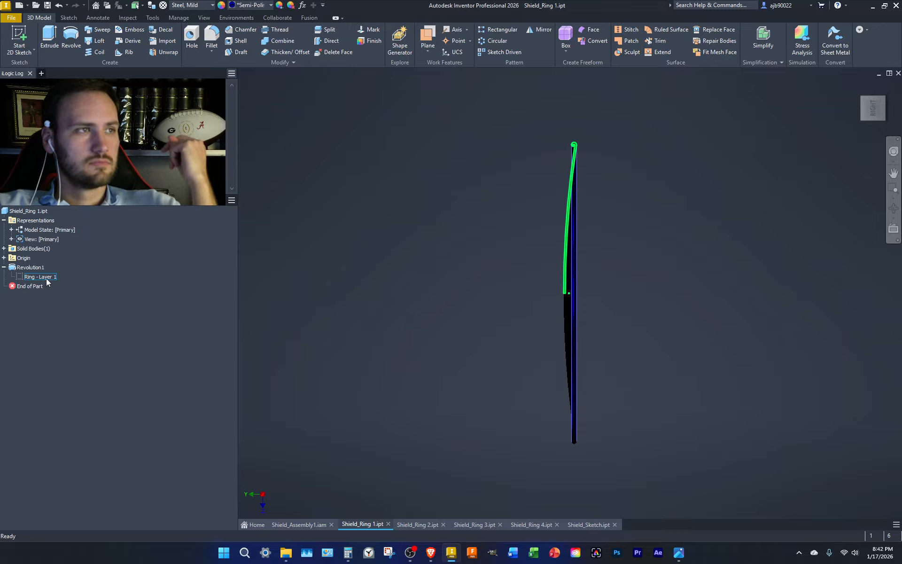
{"action": "double_click", "coordinate": [38, 277]}
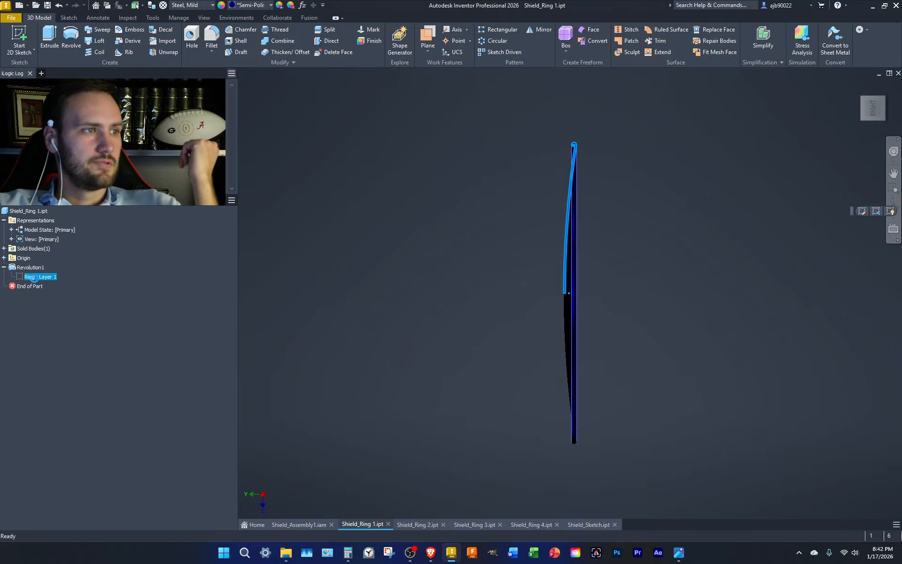
{"action": "middle_click_drag", "start_coordinate": [674, 318], "coordinate": [615, 314]}
{"action": "scroll", "coordinate": [598, 315], "scroll_direction": "down", "scroll_amount": 10}
{"action": "left_click_drag", "start_coordinate": [701, 357], "coordinate": [458, 211]}
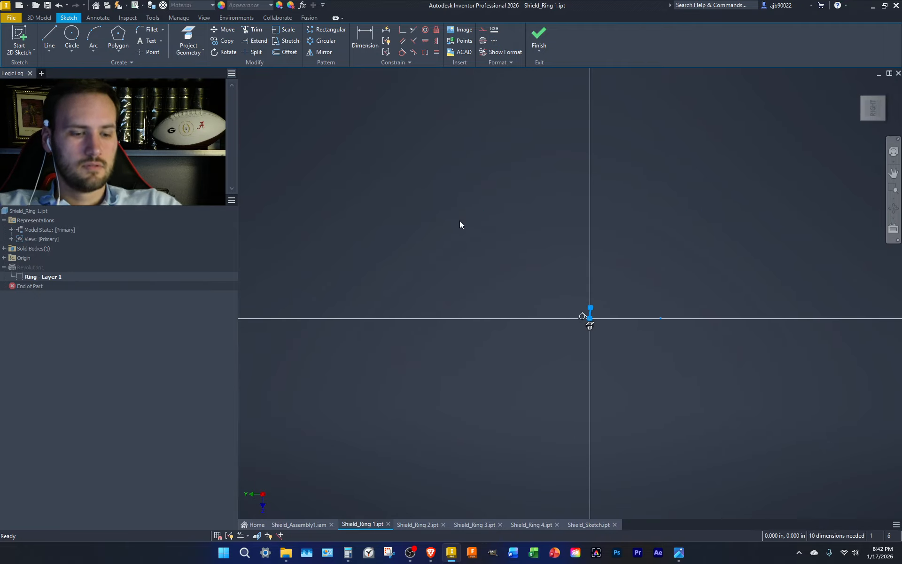
{"action": "left_click", "coordinate": [539, 37]}
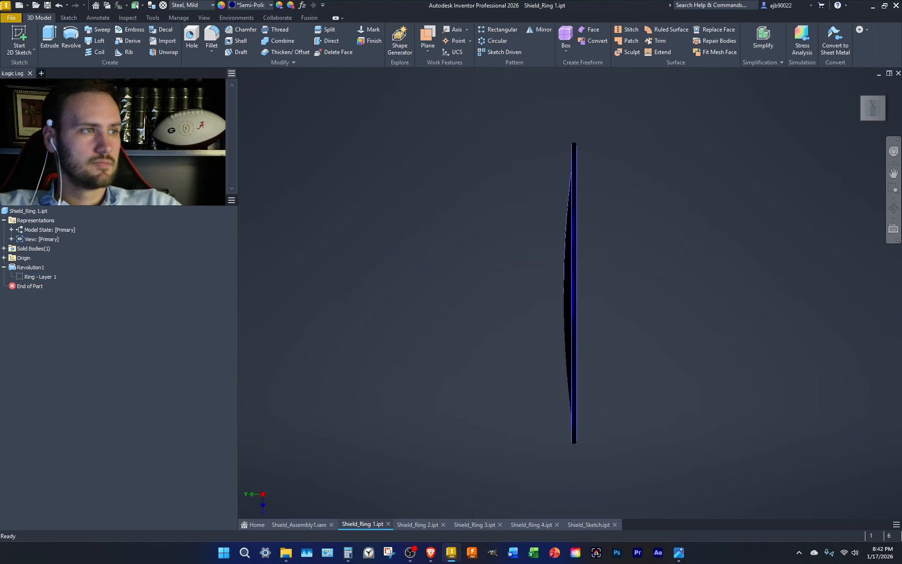
Start a new sketch on the YZ plane and paste the copied ring profile into it.
{"action": "key", "text": "s"}
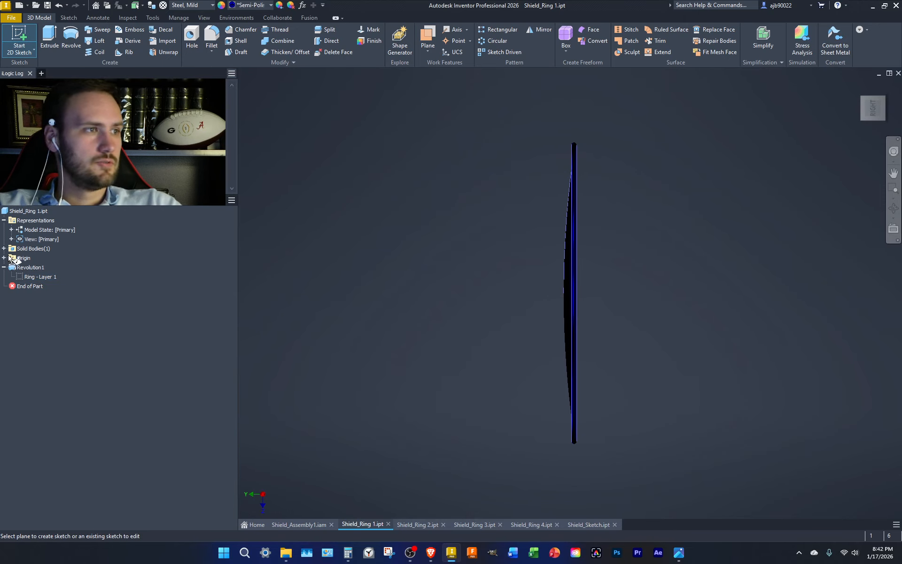
{"action": "left_click", "coordinate": [4, 257]}
{"action": "left_click", "coordinate": [42, 269]}
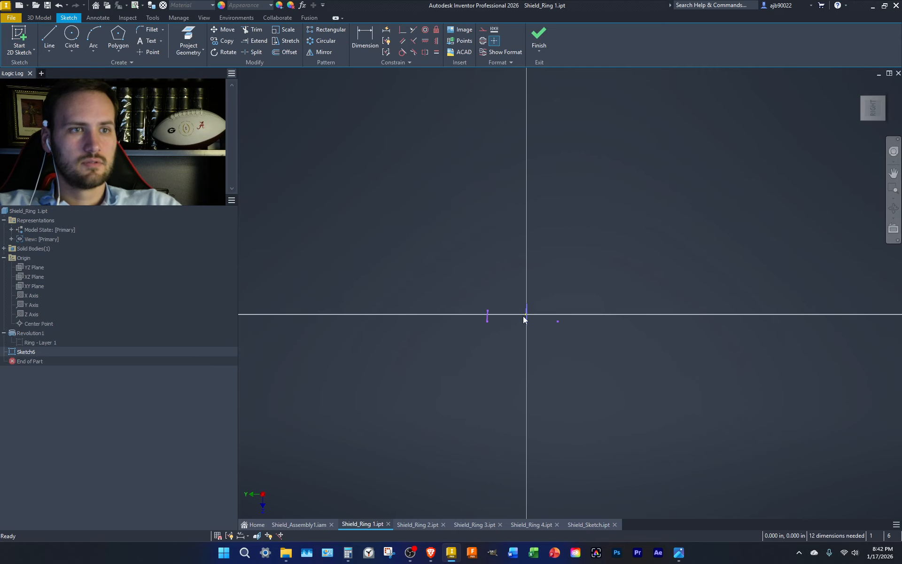
Move the pasted profile from the separate point beside its lower end to the sketch origin.
{"action": "scroll", "coordinate": [535, 338], "scroll_direction": "down", "scroll_amount": 3}
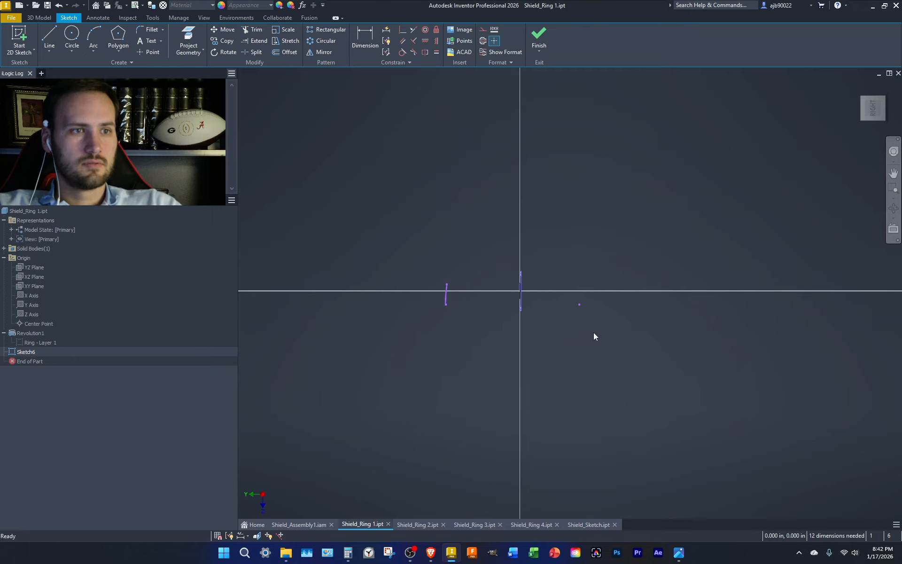
{"action": "left_click_drag", "start_coordinate": [468, 358], "coordinate": [381, 216]}
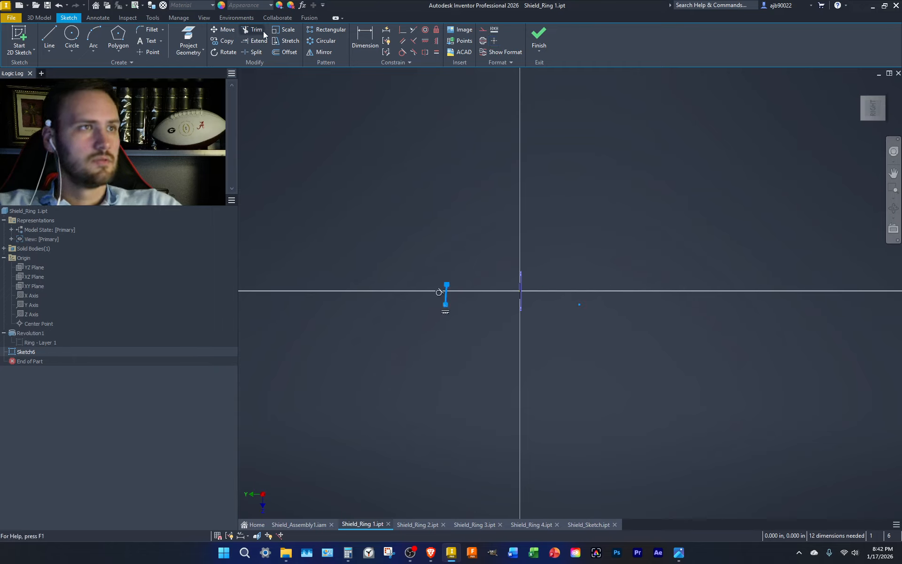
{"action": "left_click", "coordinate": [223, 29]}
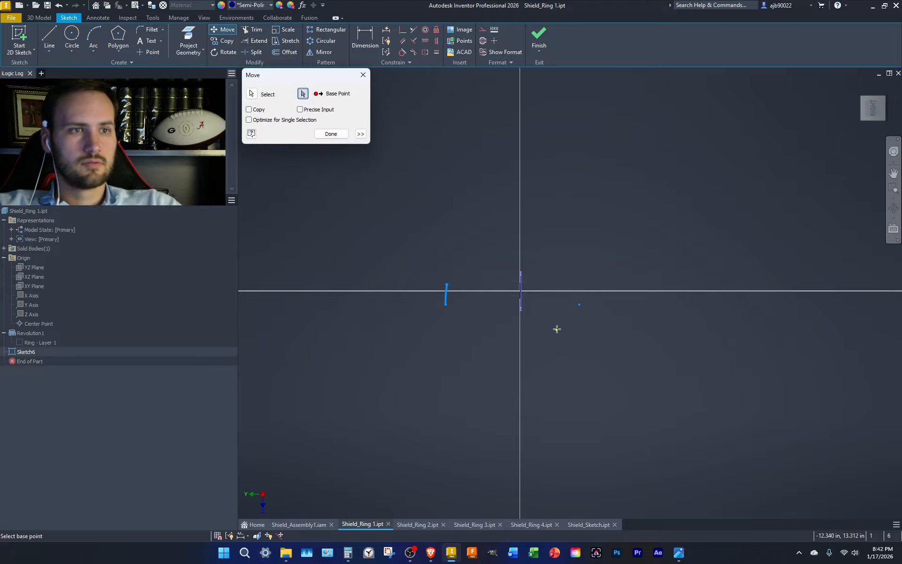
{"action": "scroll", "coordinate": [340, 282], "scroll_direction": "down", "scroll_amount": 10}
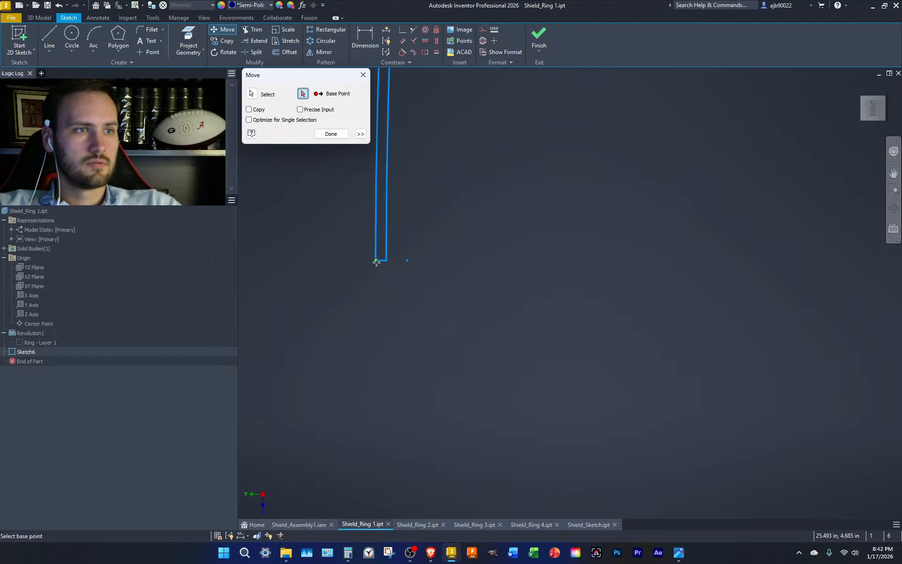
{"action": "left_click", "coordinate": [406, 259]}
{"action": "scroll", "coordinate": [418, 269], "scroll_direction": "up", "scroll_amount": 8}
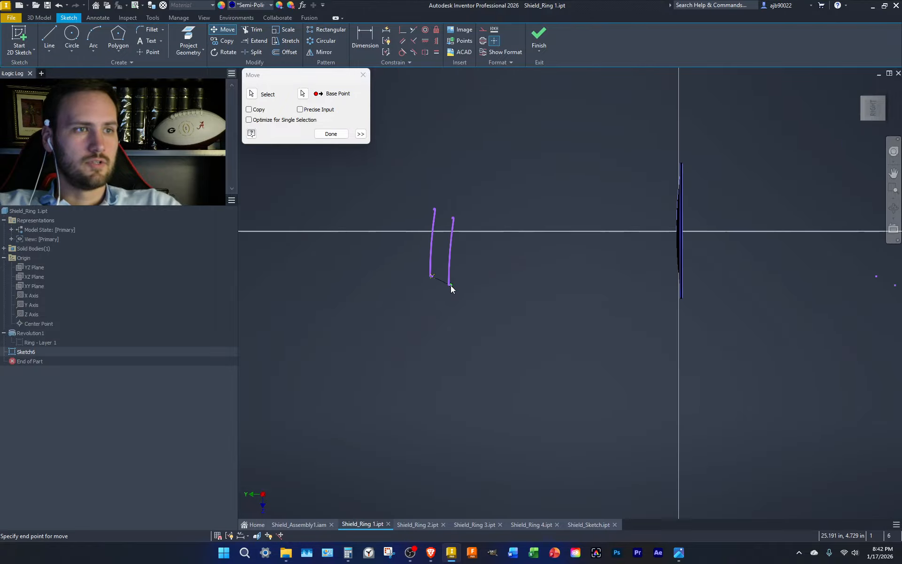
{"action": "scroll", "coordinate": [450, 286], "scroll_direction": "down", "scroll_amount": 1}
{"action": "middle_click_drag", "start_coordinate": [450, 286], "coordinate": [414, 323]}
{"action": "mouse_move", "coordinate": [818, 208]}
{"action": "middle_mouse_down"}
{"action": "mouse_move", "coordinate": [848, 217]}
{"action": "mouse_move", "coordinate": [847, 232]}
{"action": "mouse_move", "coordinate": [718, 251]}
{"action": "middle_mouse_up"}
{"action": "scroll", "coordinate": [718, 259], "scroll_direction": "down", "scroll_amount": 5}
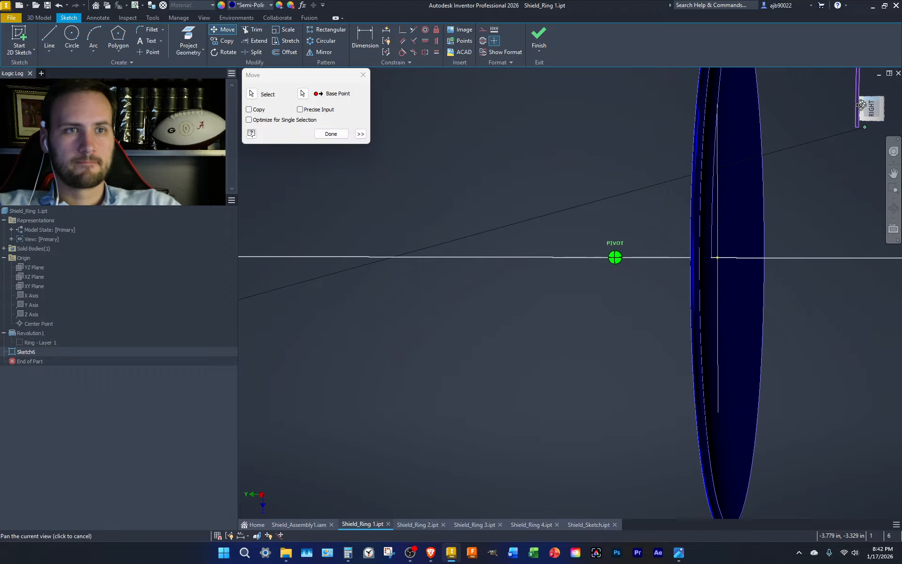
{"action": "left_click", "coordinate": [718, 257]}
{"action": "key", "text": "Escape"}
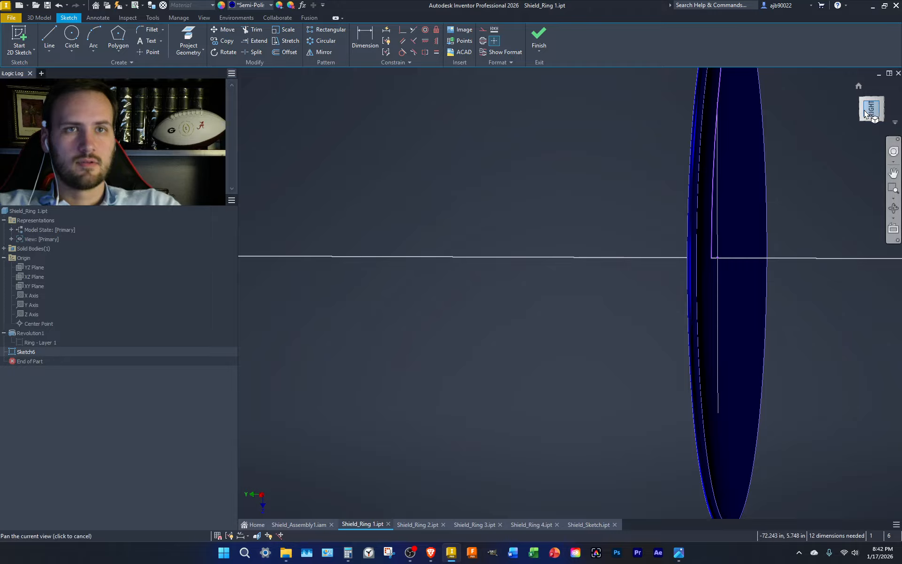
{"action": "left_click", "coordinate": [870, 110]}
Finish the sketch and suppress the Revolution1 feature.
{"action": "right_click", "coordinate": [35, 335]}
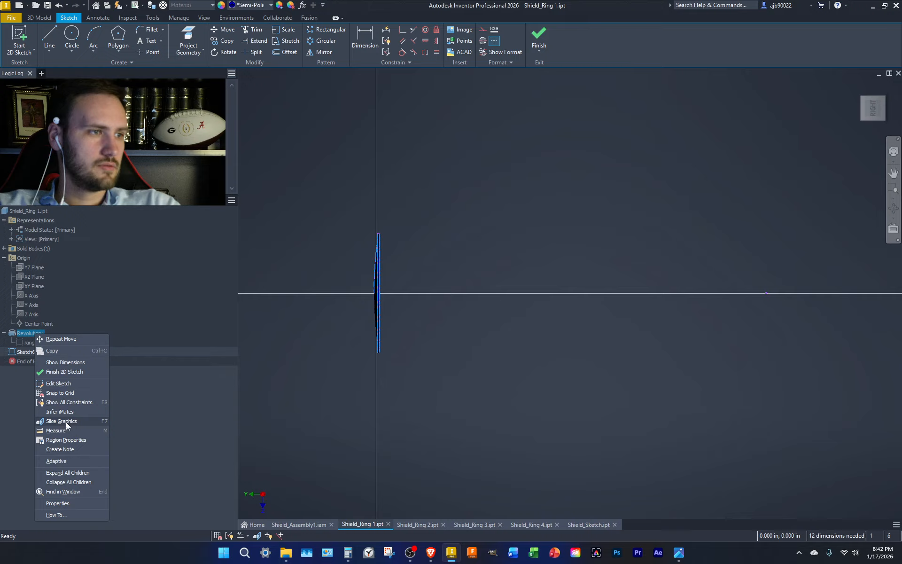
{"action": "key", "text": "Escape"}
{"action": "right_click", "coordinate": [26, 332]}
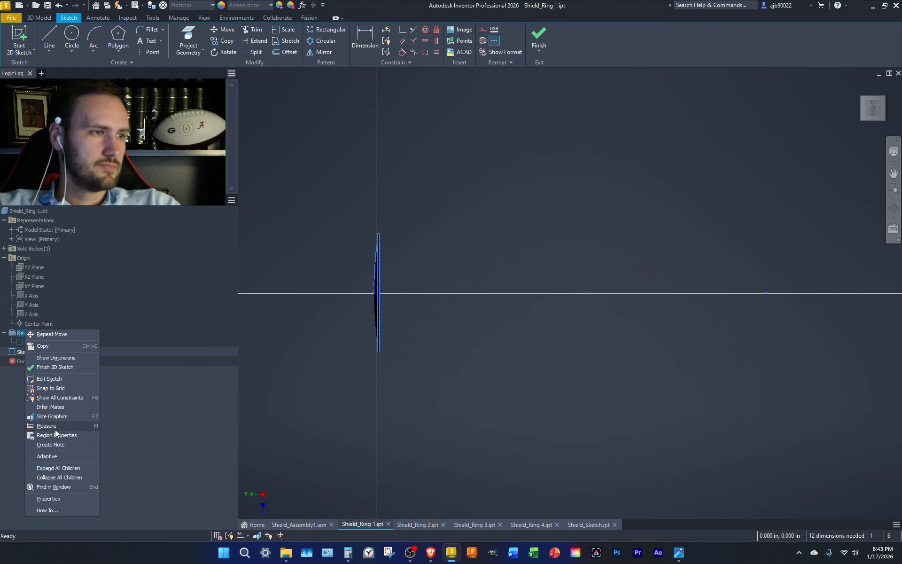
{"action": "left_click", "coordinate": [539, 32]}
{"action": "right_click", "coordinate": [28, 334]}
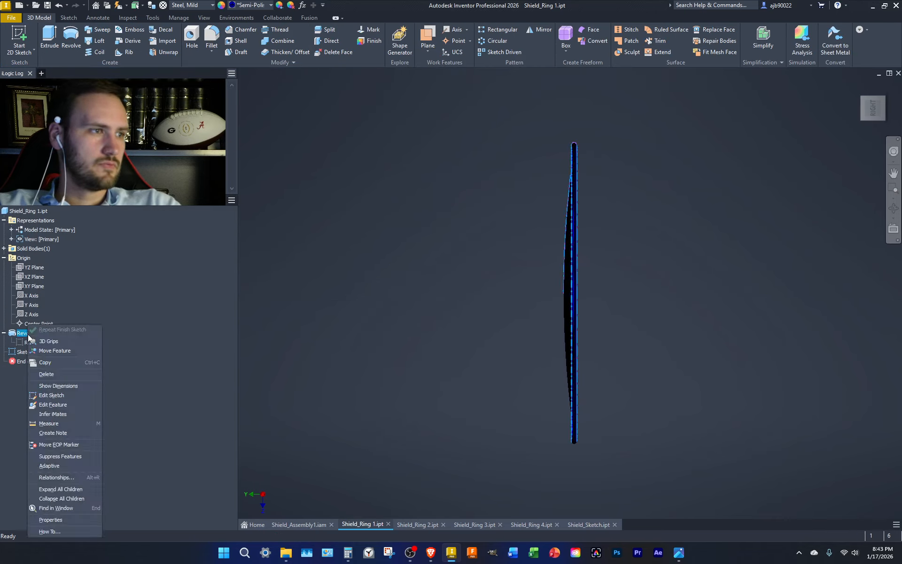
{"action": "left_click", "coordinate": [52, 456]}
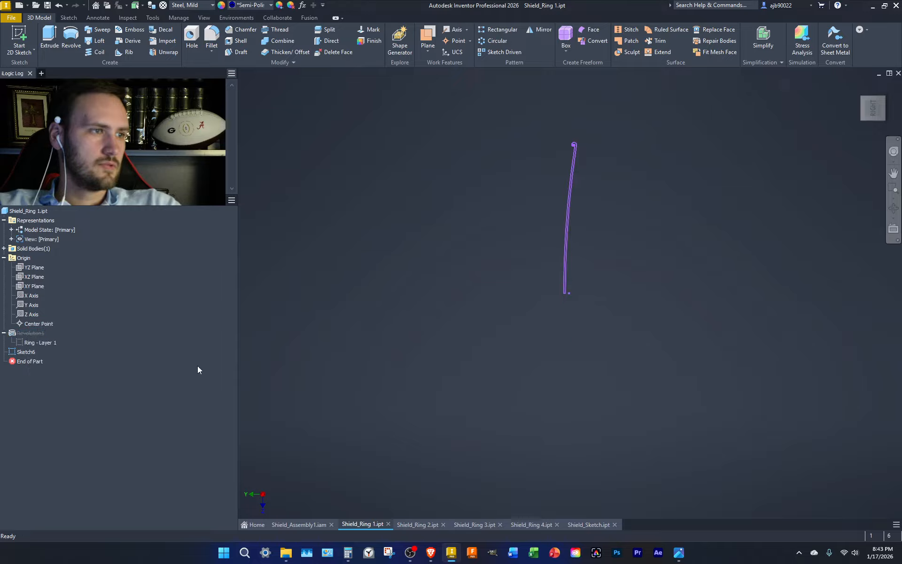
Reopen Sketch6 and draw a vertical line from the origin to just above the profile's curled end.
{"action": "double_click", "coordinate": [26, 353]}
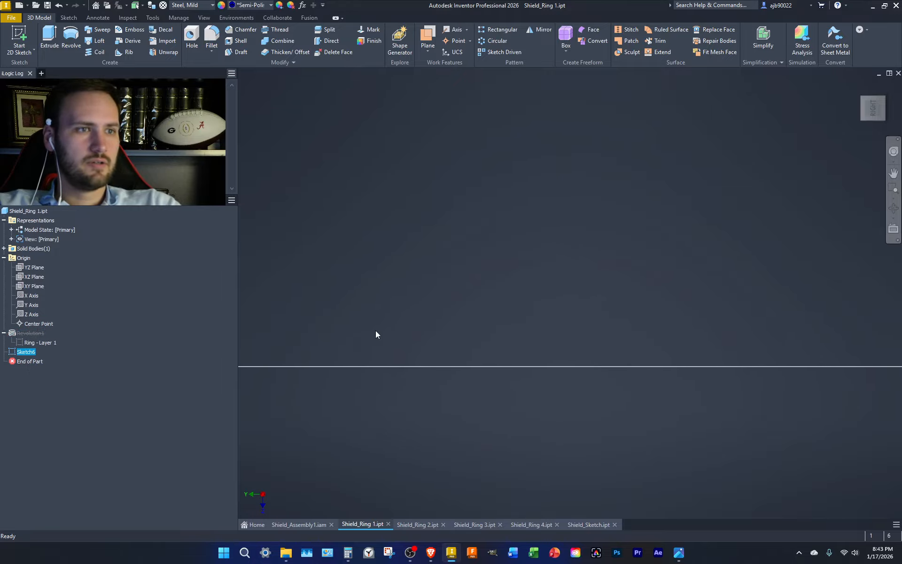
{"action": "scroll", "coordinate": [474, 331], "scroll_direction": "down", "scroll_amount": 6}
{"action": "scroll", "coordinate": [399, 334], "scroll_direction": "up", "scroll_amount": 5}
{"action": "middle_click_drag", "start_coordinate": [495, 244], "coordinate": [502, 430]}
{"action": "scroll", "coordinate": [501, 427], "scroll_direction": "down", "scroll_amount": 2}
{"action": "key", "text": "l"}
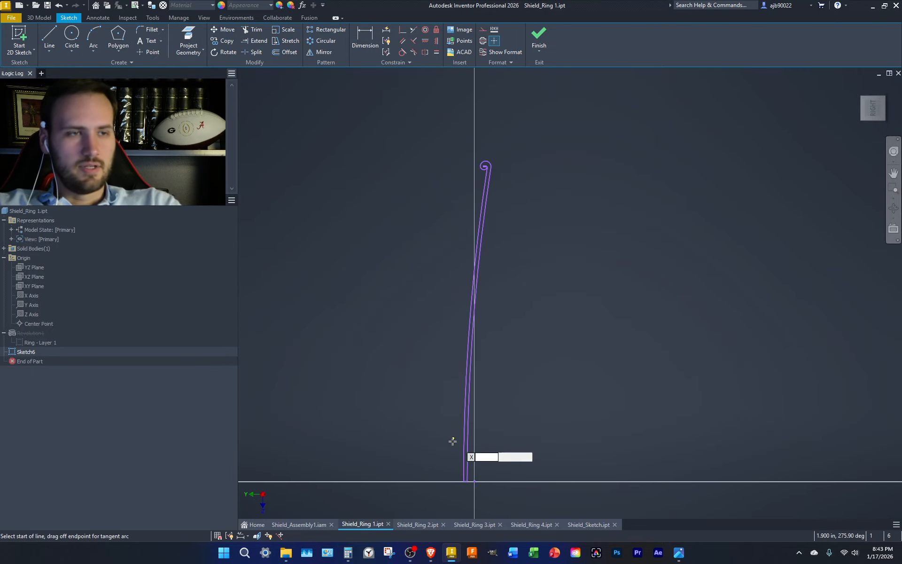
{"action": "left_click", "coordinate": [475, 481]}
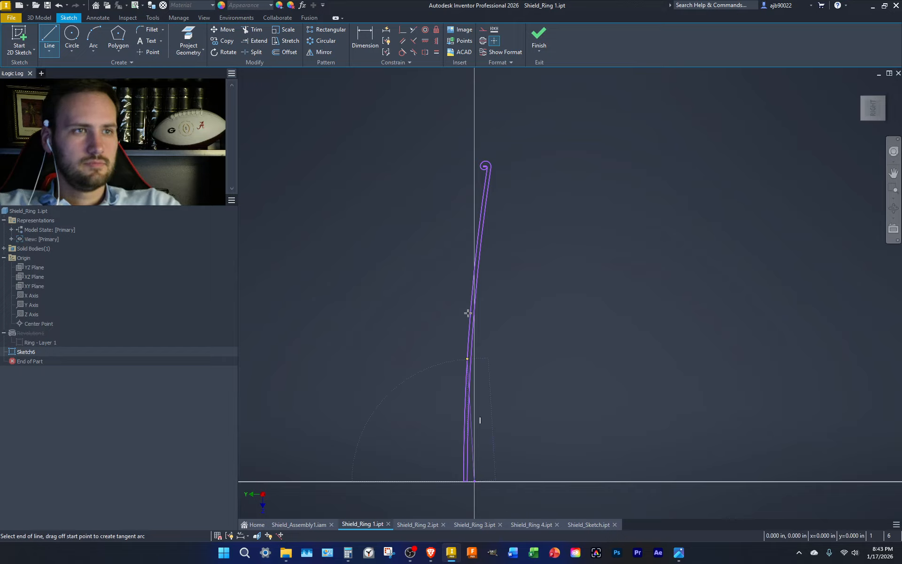
{"action": "double_click", "coordinate": [475, 128]}
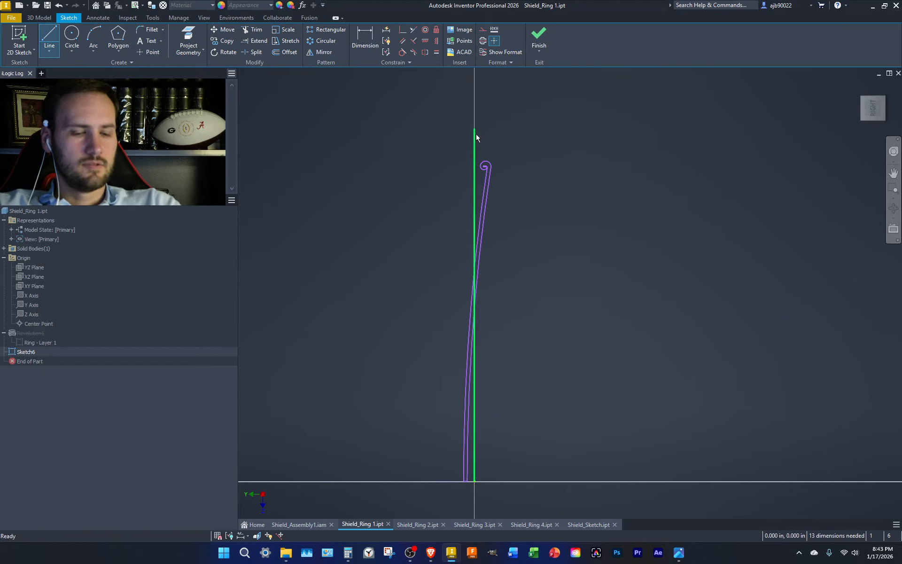
Draw a vertical line from the centre of the curl's outer arc upward and trim it at the arc's top.
{"action": "left_click", "coordinate": [484, 166]}
{"action": "scroll", "coordinate": [484, 165], "scroll_direction": "up", "scroll_amount": 5}
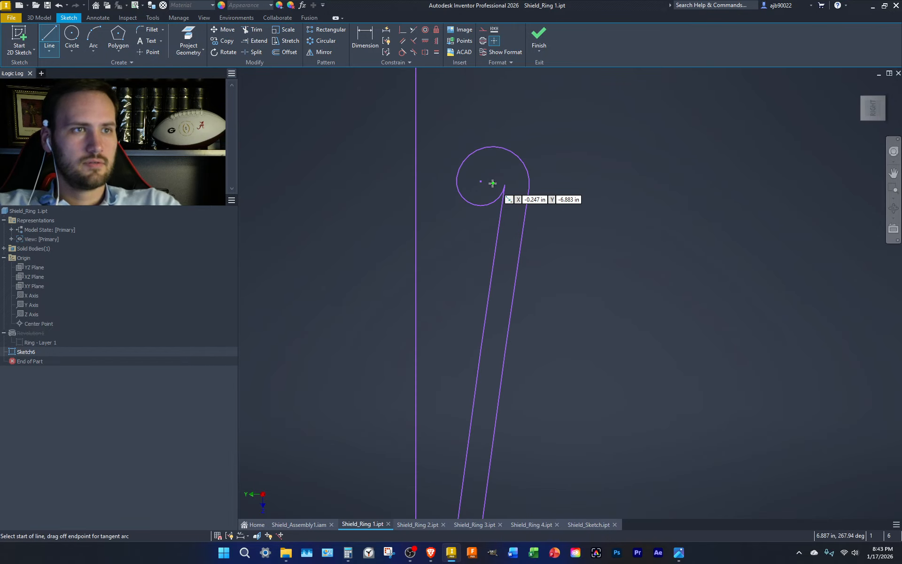
{"action": "double_click", "coordinate": [493, 147]}
{"action": "key", "text": "x"}
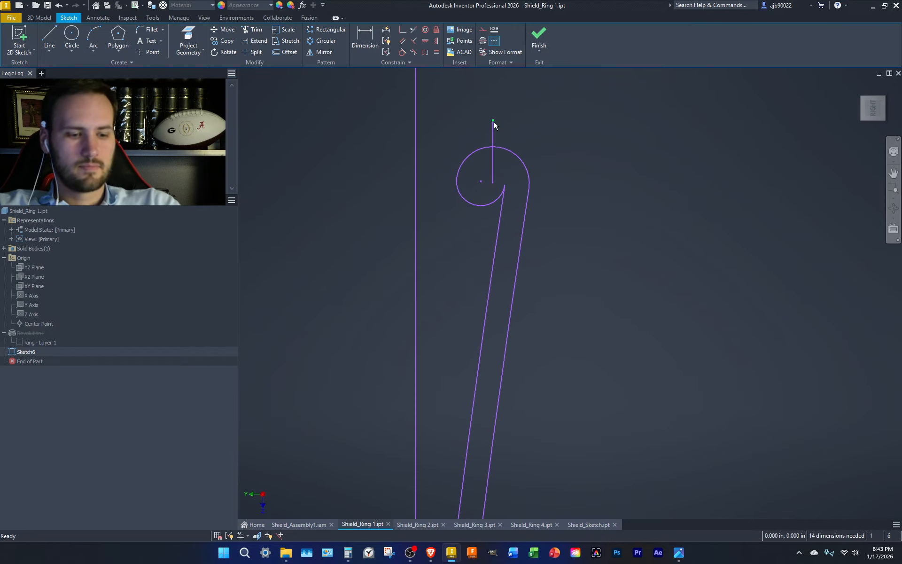
Draw a horizontal line from the curl's top past the long vertical line, then trim its overhang and the vertical line below the junction.
{"action": "key", "text": "l"}
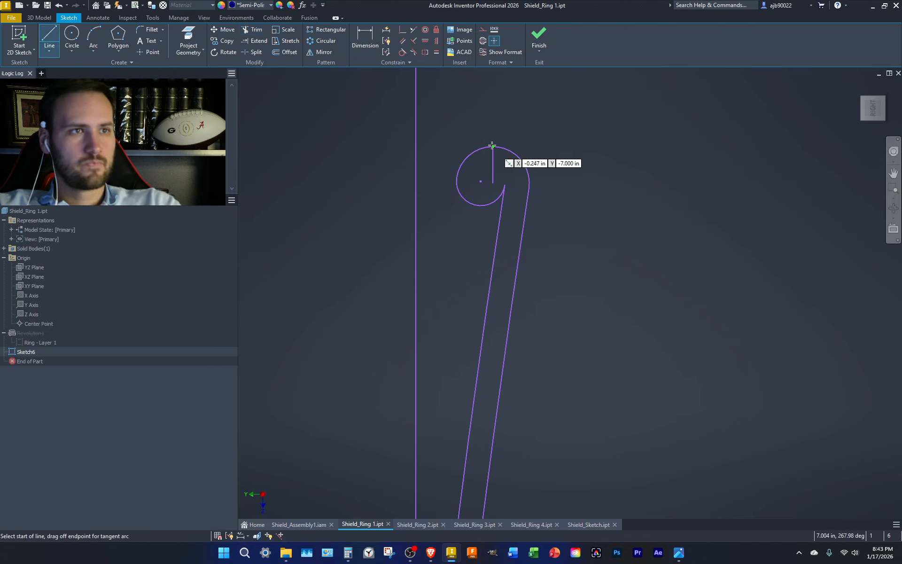
{"action": "left_click", "coordinate": [493, 146]}
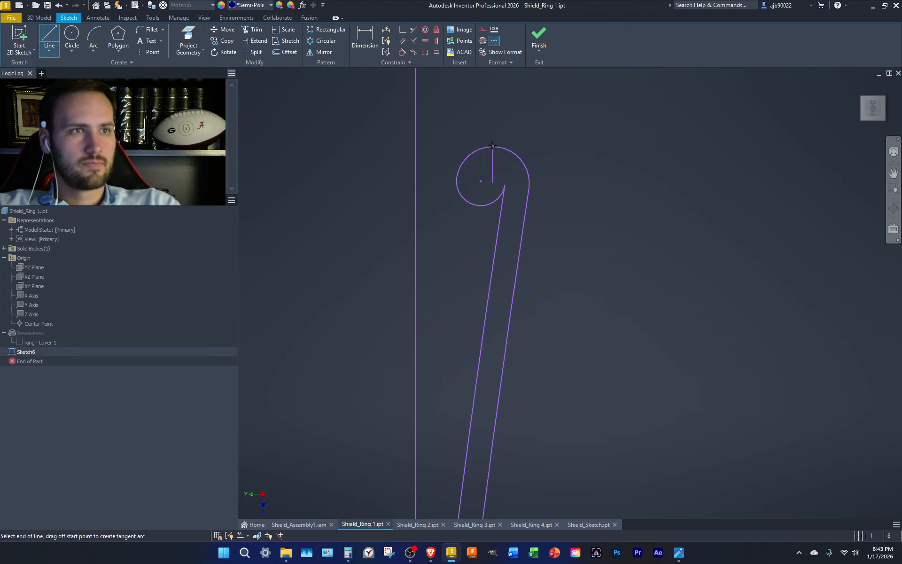
{"action": "double_click", "coordinate": [399, 147]}
{"action": "key", "text": "x"}
{"action": "left_click", "coordinate": [405, 147]}
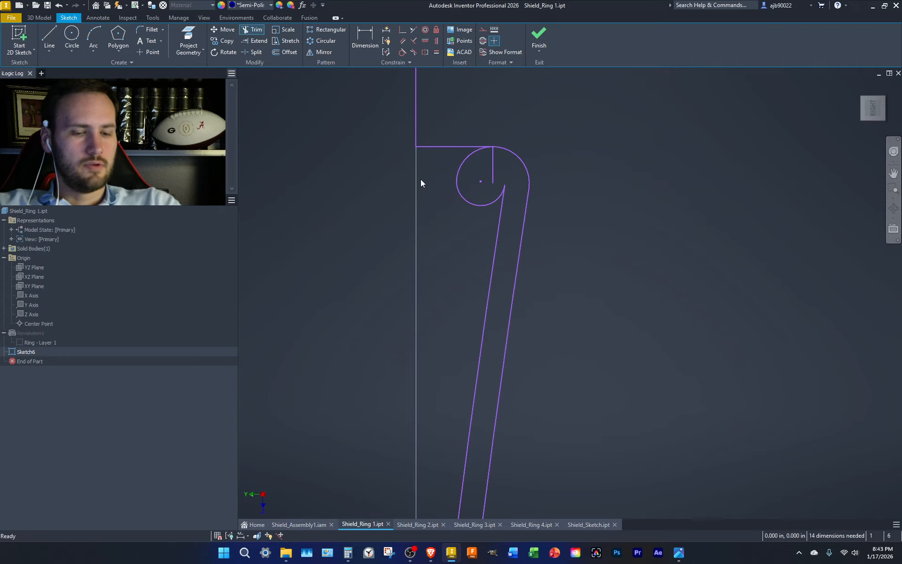
Draw a 1.75 in vertical line straight down from the junction of the vertical line and the curl's top horizontal line.
{"action": "key", "text": "l"}
{"action": "left_click", "coordinate": [415, 147]}
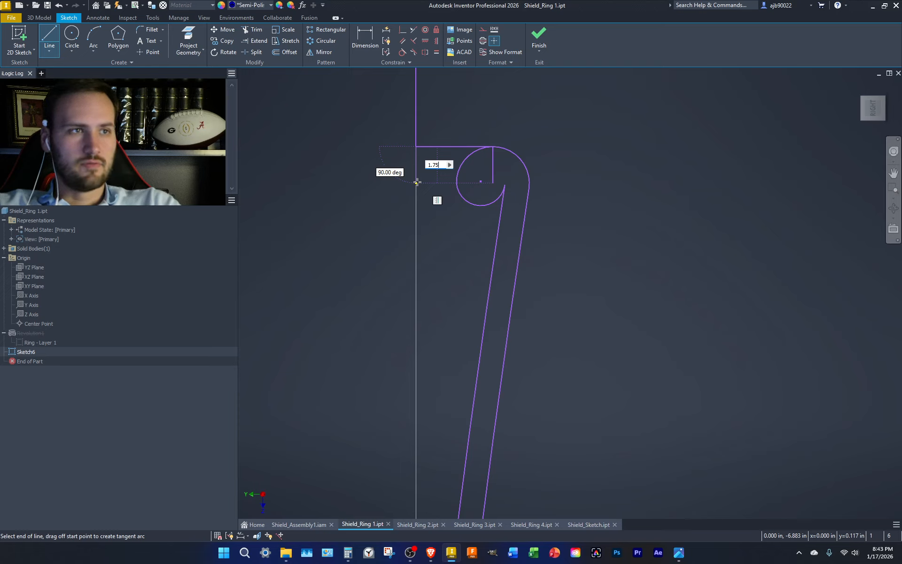
{"action": "key", "text": "Return"}
{"action": "scroll", "coordinate": [425, 212], "scroll_direction": "down", "scroll_amount": 2}
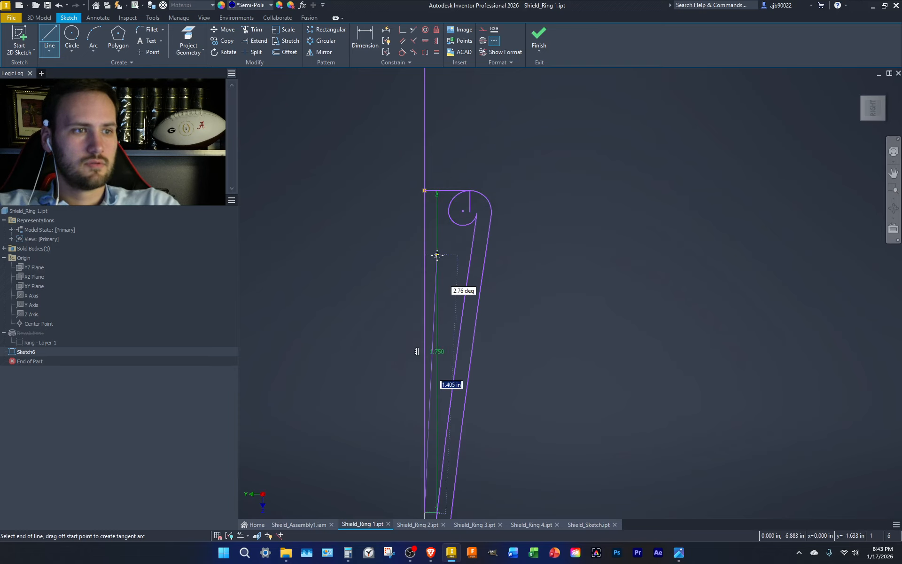
{"action": "middle_click_drag", "start_coordinate": [435, 252], "coordinate": [415, 145]}
Draw a horizontal line from the 1.75 in line's midpoint across the slanted profile and trim it at the inner slanted edge.
{"action": "key", "text": "l"}
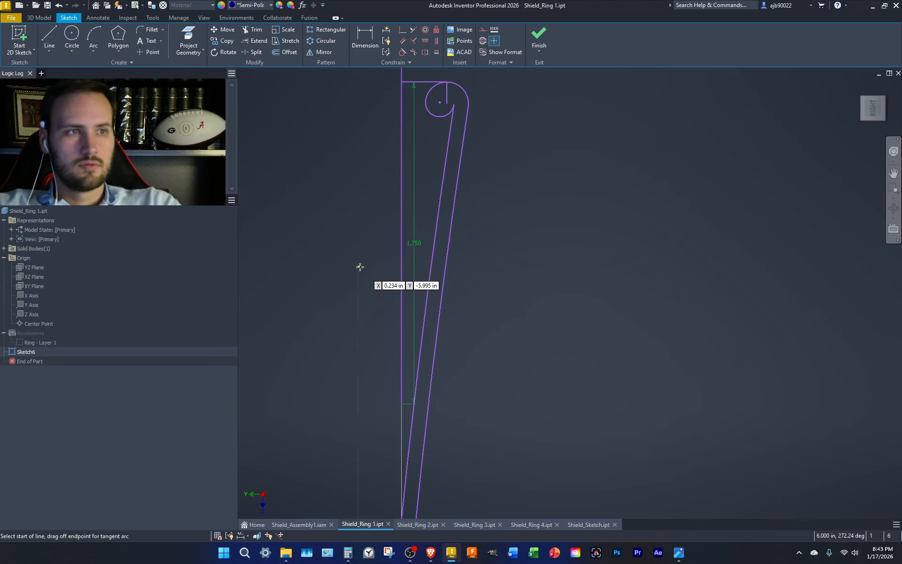
{"action": "left_click", "coordinate": [402, 243]}
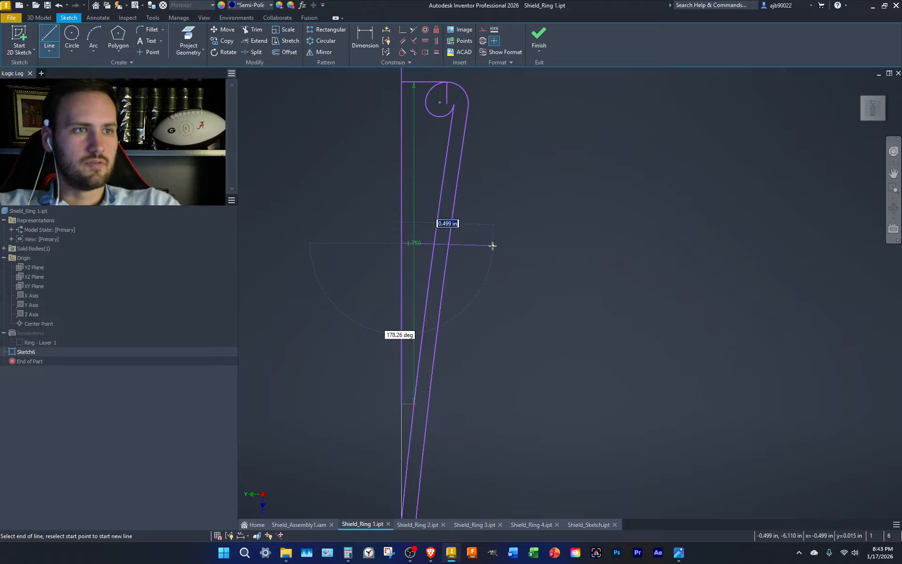
{"action": "left_click", "coordinate": [455, 243]}
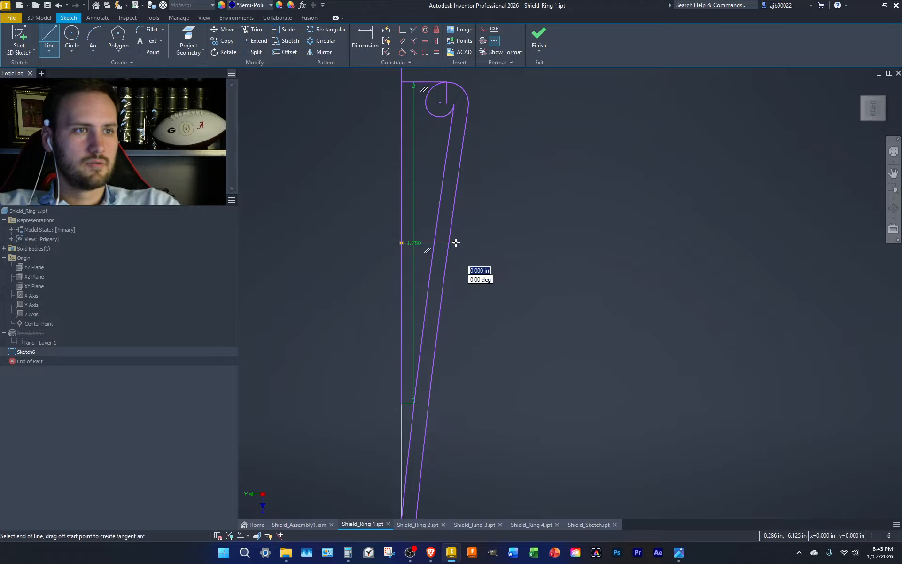
{"action": "key", "text": "Escape"}
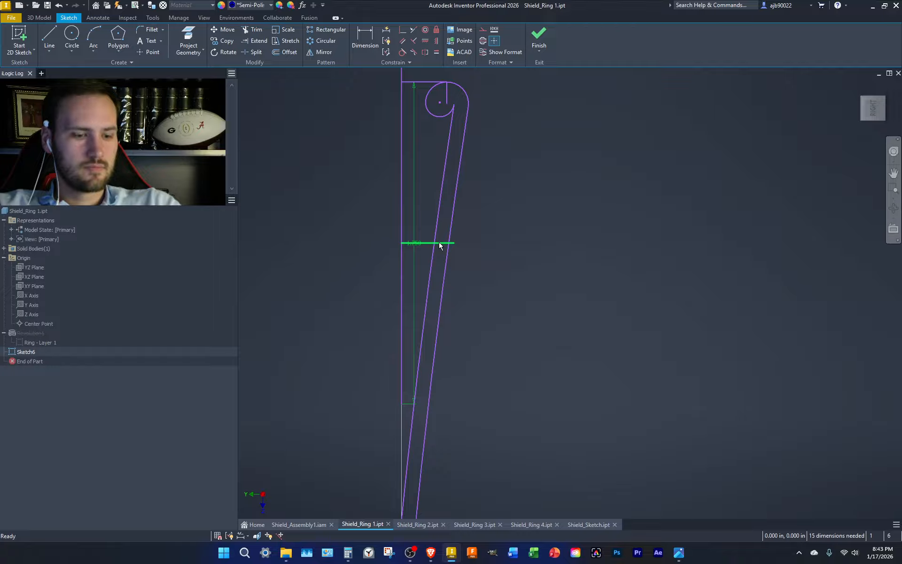
{"action": "key", "text": "x"}
{"action": "left_click", "coordinate": [467, 260]}
{"action": "key", "text": "Escape"}
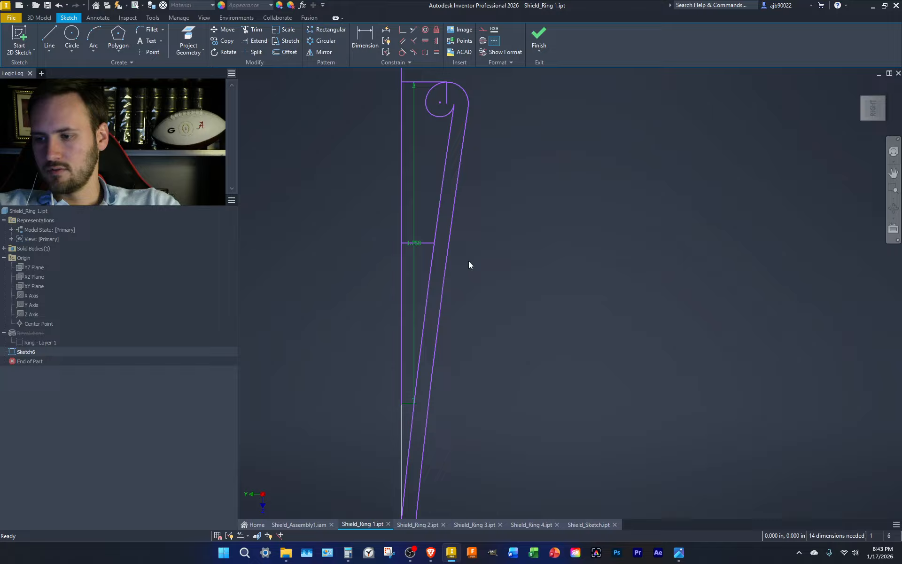
Draw a line from the short horizontal line's end on the inner slanted edge to the distant centre point on the horizontal axis.
{"action": "key", "text": "l"}
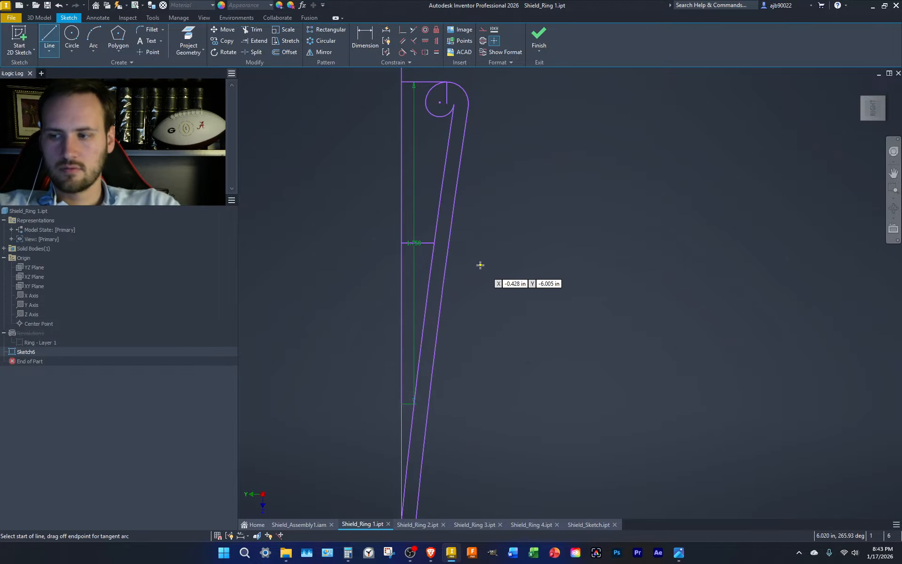
{"action": "left_click", "coordinate": [435, 243]}
{"action": "scroll", "coordinate": [495, 288], "scroll_direction": "down", "scroll_amount": 10}
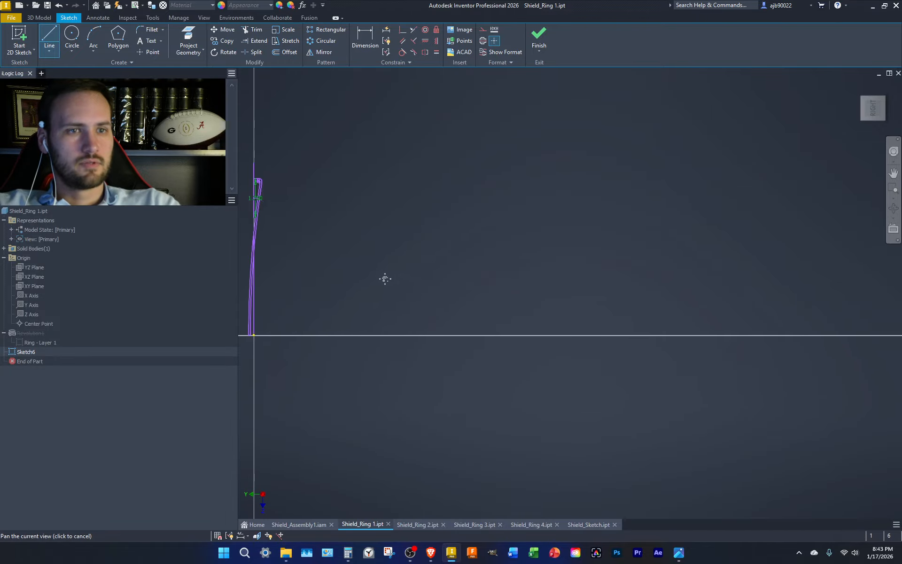
{"action": "middle_click_drag", "start_coordinate": [637, 326], "coordinate": [506, 323]}
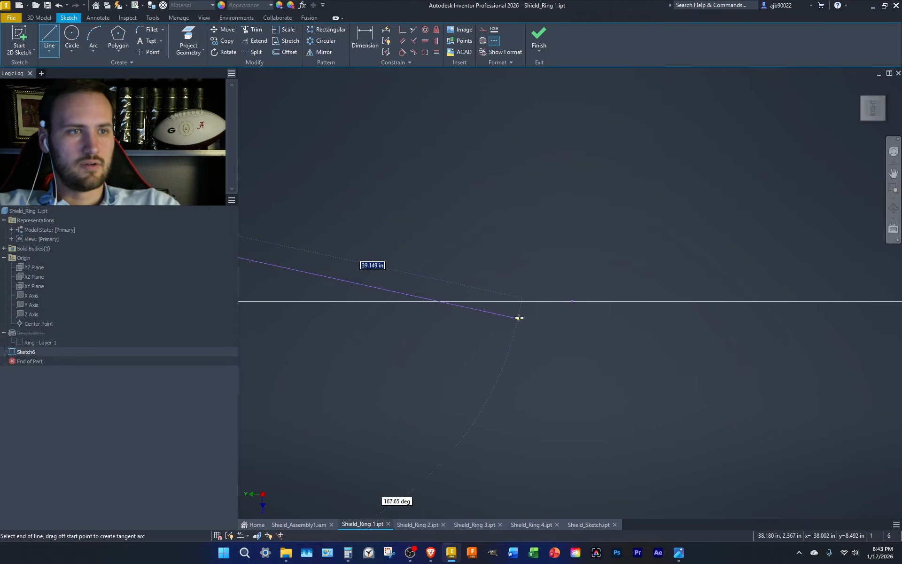
{"action": "left_click", "coordinate": [573, 301]}
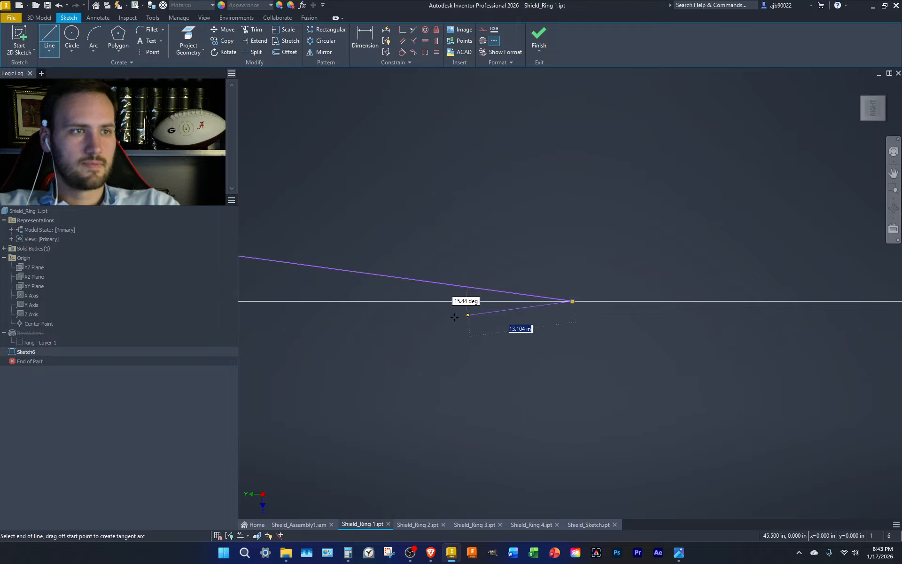
{"action": "middle_click_drag", "start_coordinate": [452, 314], "coordinate": [686, 337]}
{"action": "scroll", "coordinate": [580, 256], "scroll_direction": "up", "scroll_amount": 10}
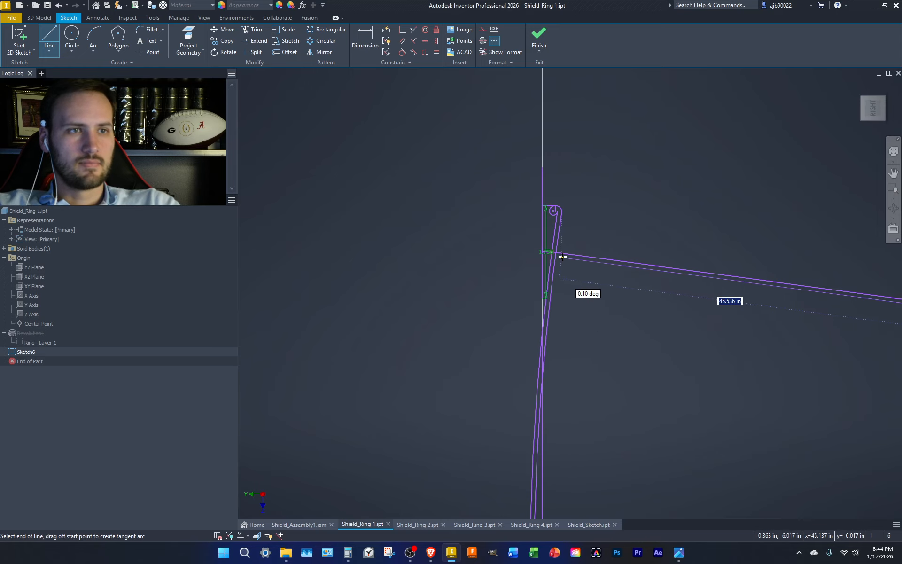
{"action": "scroll", "coordinate": [521, 269], "scroll_direction": "up", "scroll_amount": 3}
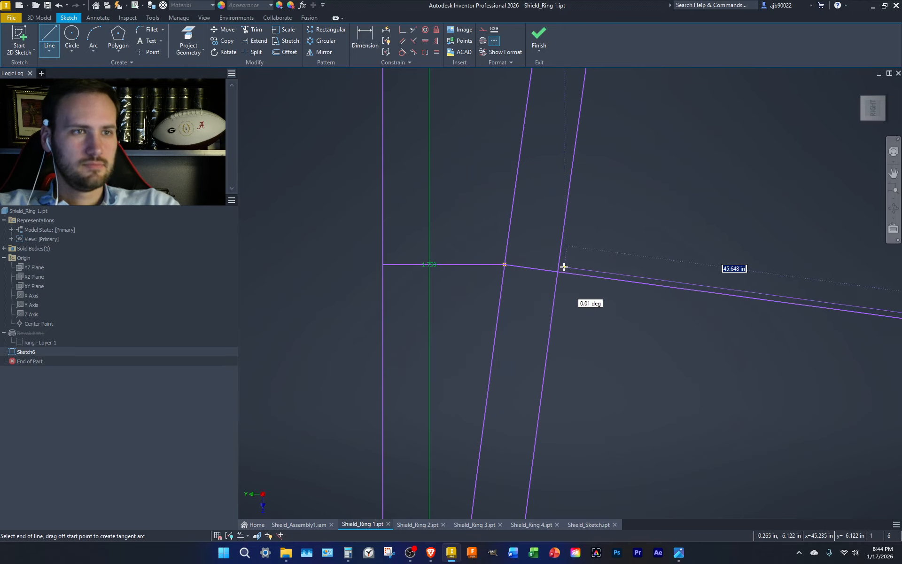
{"action": "key", "text": "Escape"}
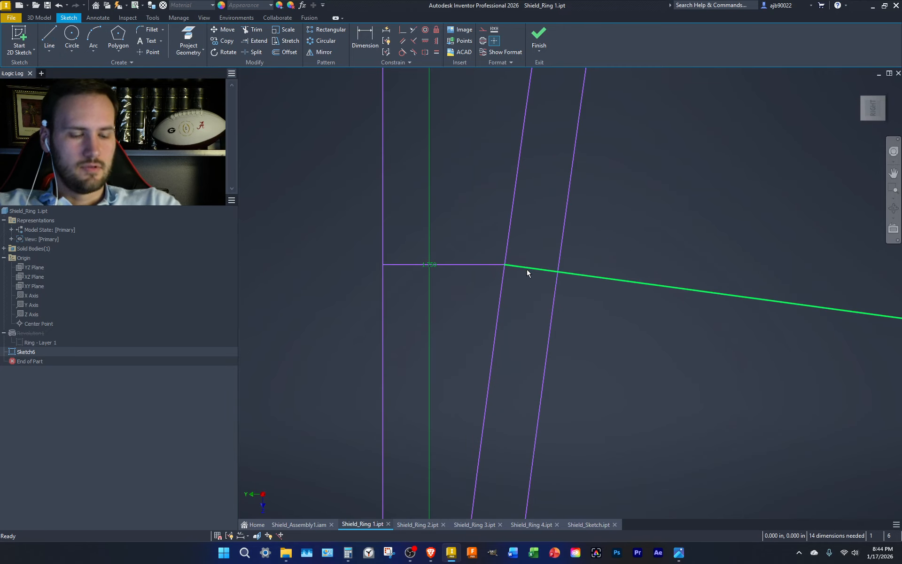
Delete the short horizontal line together with the 1.75 in dimension.
{"action": "left_click", "coordinate": [285, 53]}
{"action": "key", "text": "Escape"}
{"action": "left_click_drag", "start_coordinate": [477, 277], "coordinate": [426, 227]}
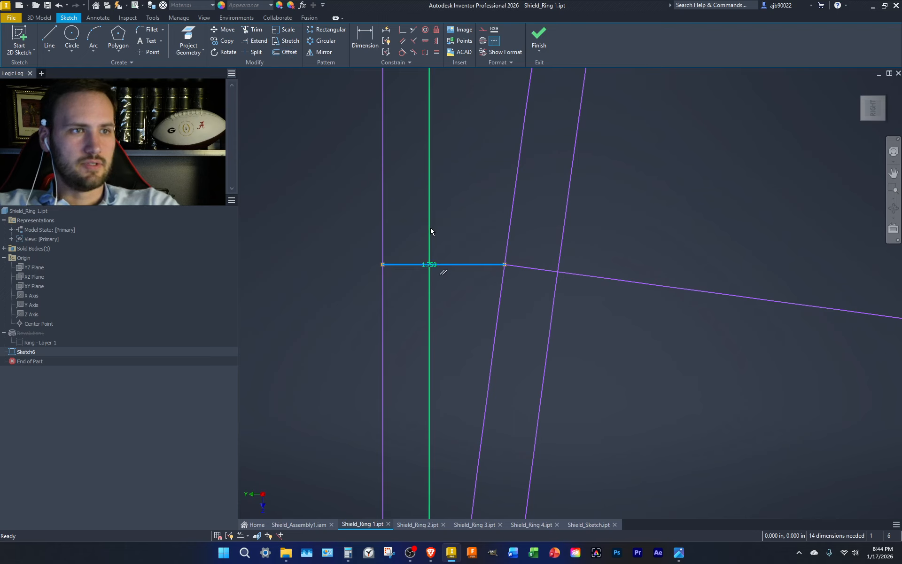
{"action": "key", "text": "Delete"}
{"action": "left_click", "coordinate": [286, 51]}
{"action": "left_click", "coordinate": [544, 270]}
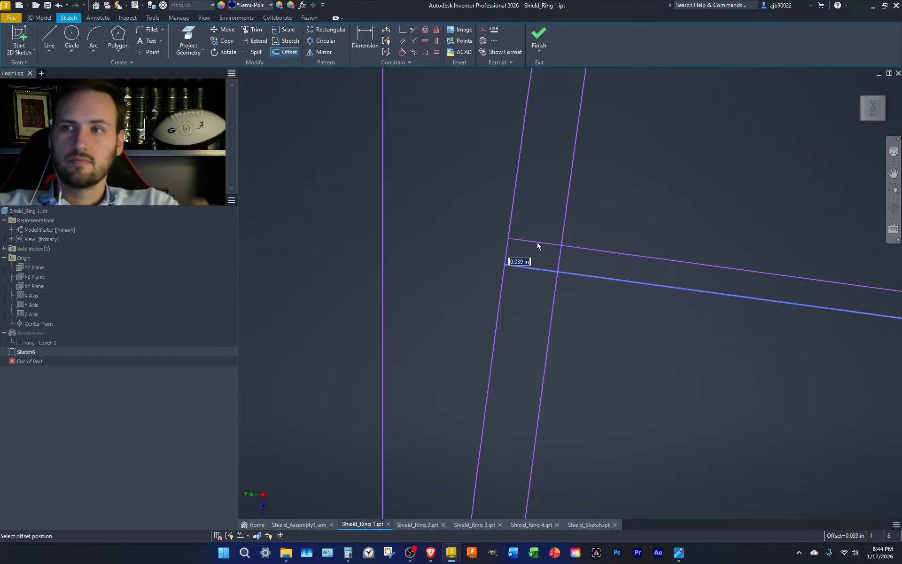
{"action": "key", "text": "Escape"}
{"action": "key", "text": "alt+Tab"}
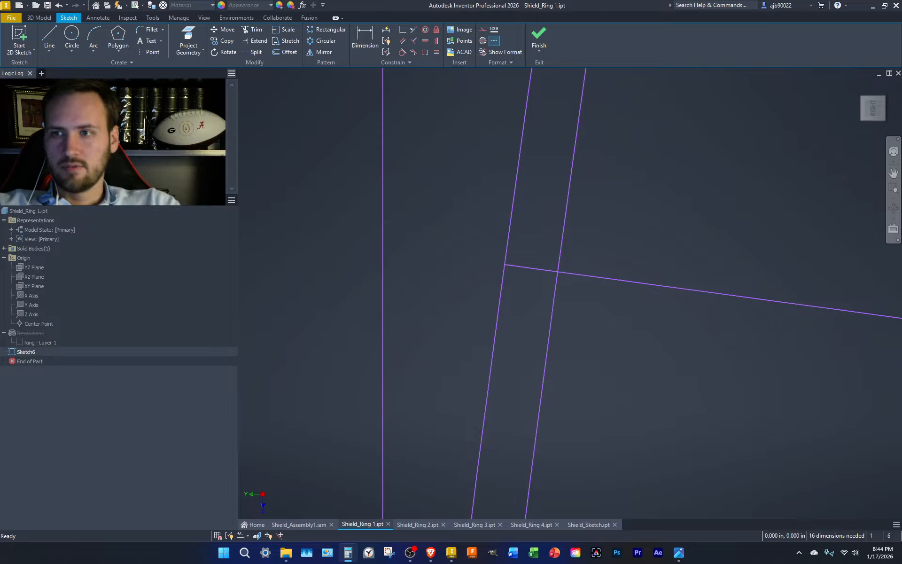
{"action": "left_click", "coordinate": [477, 138]}
Offset the long radial line upward by 0.09375 in.
{"action": "key", "text": "o"}
{"action": "left_click", "coordinate": [535, 266]}
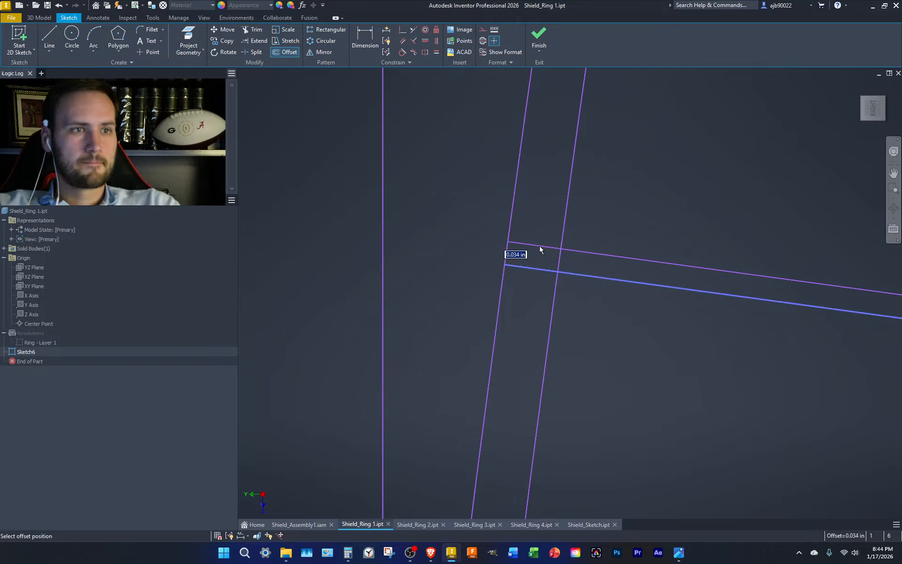
{"action": "type", "text": ".09375"}
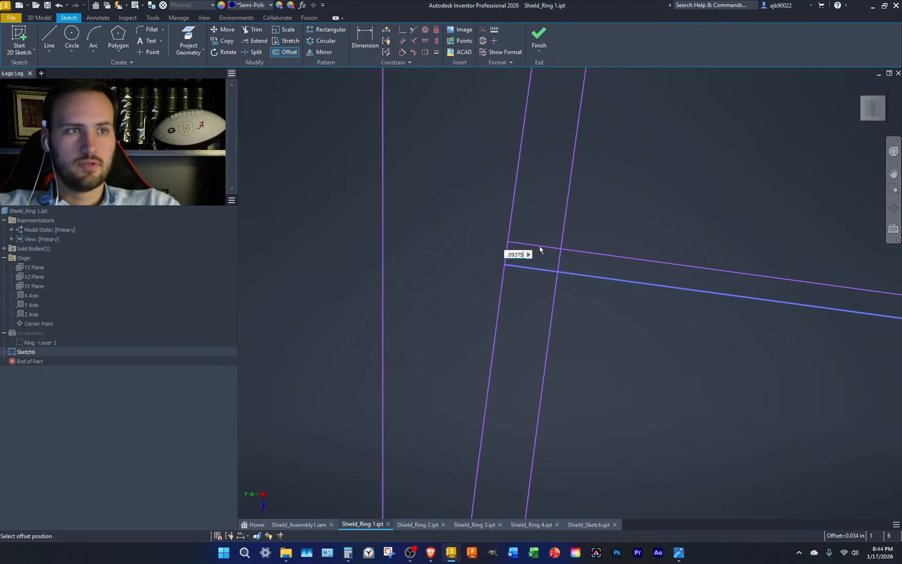
{"action": "key", "text": "Return"}
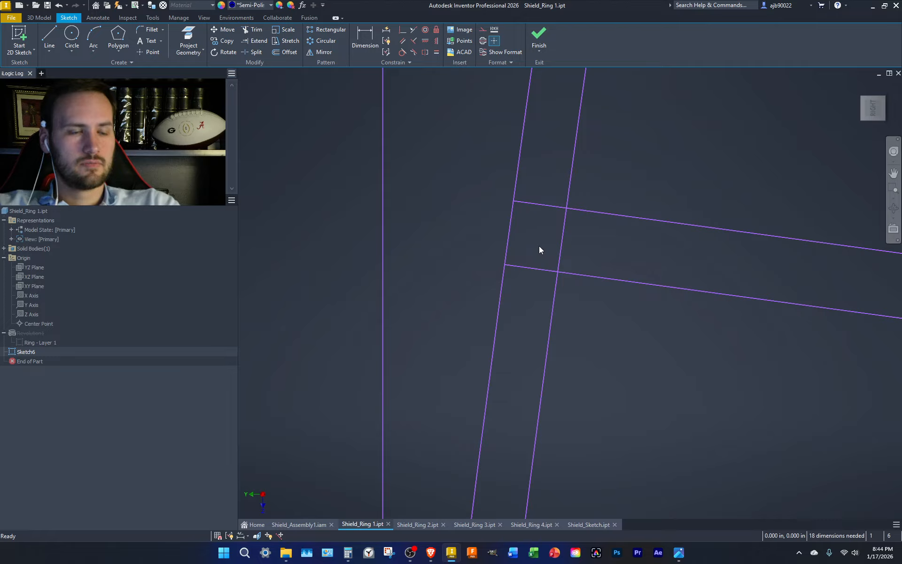
{"action": "scroll", "coordinate": [539, 246], "scroll_direction": "up", "scroll_amount": 5}
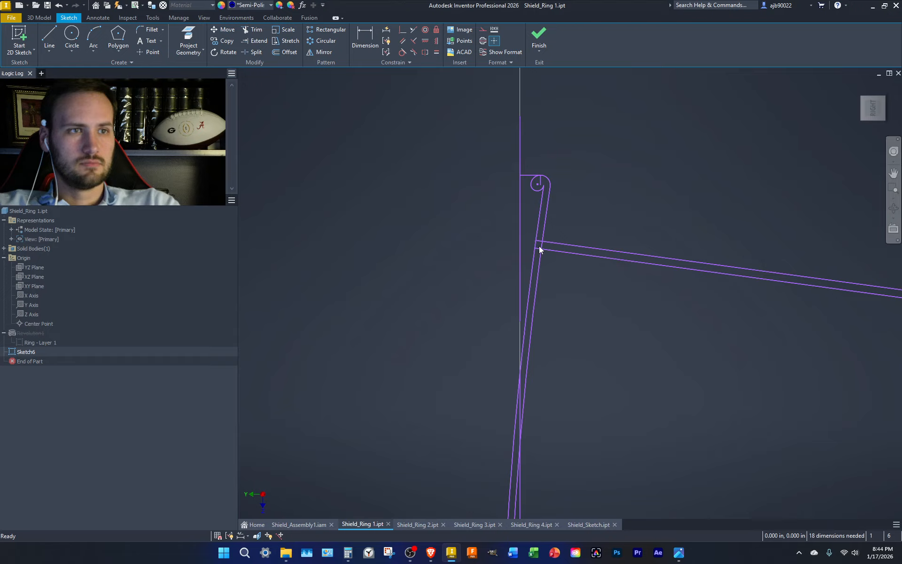
{"action": "scroll", "coordinate": [539, 246], "scroll_direction": "down", "scroll_amount": 5}
{"action": "key", "text": "c"}
{"action": "left_click", "coordinate": [525, 253]}
{"action": "scroll", "coordinate": [535, 196], "scroll_direction": "up", "scroll_amount": 3}
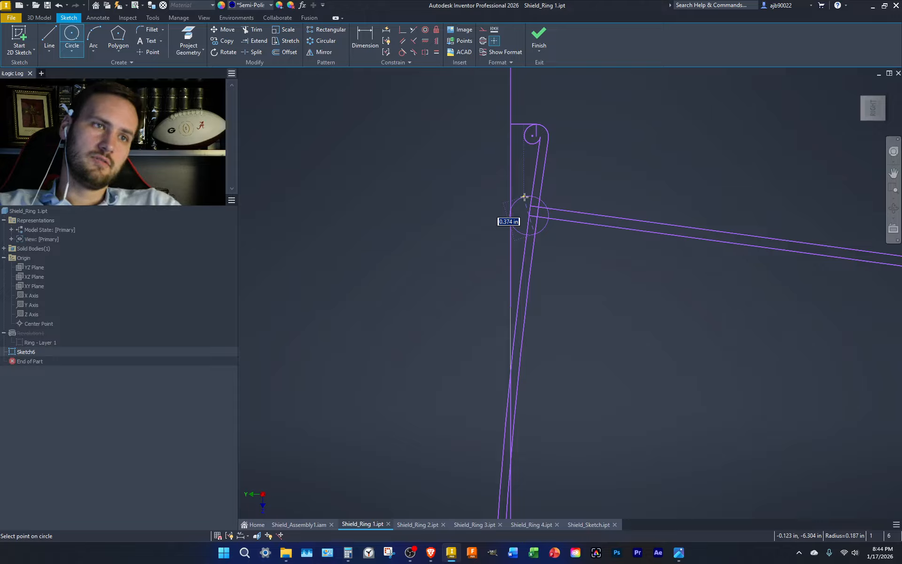
{"action": "key", "text": "Escape"}
{"action": "scroll", "coordinate": [524, 196], "scroll_direction": "down", "scroll_amount": 2}
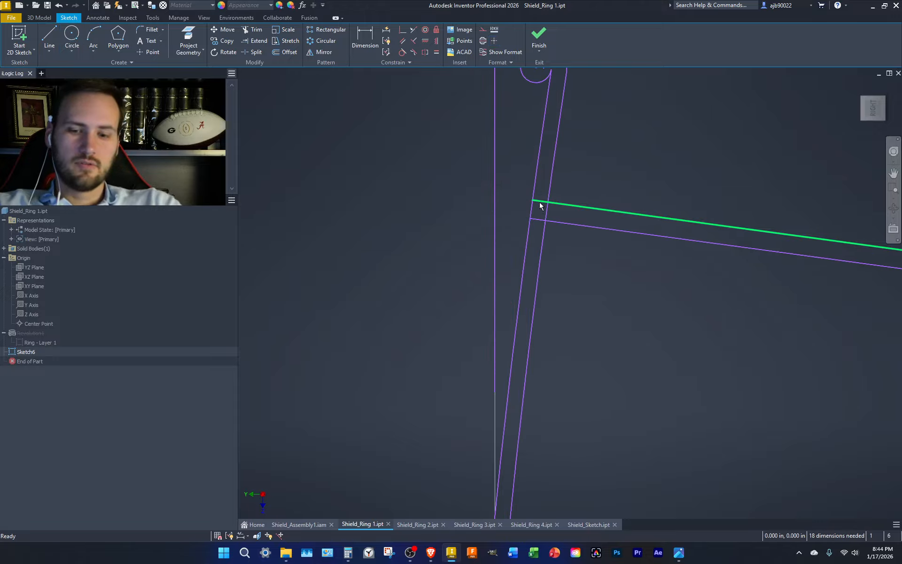
{"action": "left_click", "coordinate": [538, 203]}
{"action": "scroll", "coordinate": [536, 207], "scroll_direction": "down", "scroll_amount": 2}
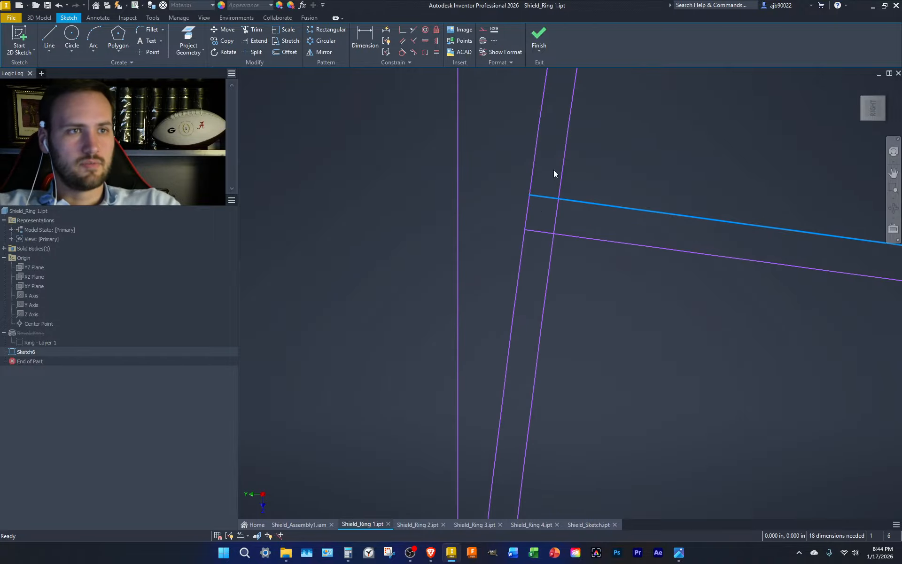
{"action": "middle_click_drag", "start_coordinate": [554, 172], "coordinate": [533, 243]}
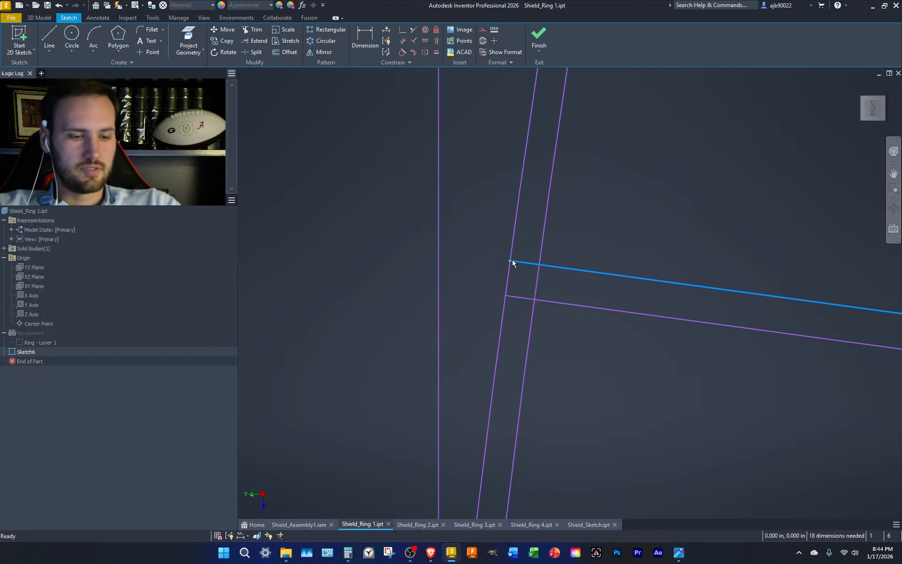
{"action": "key", "text": "c"}
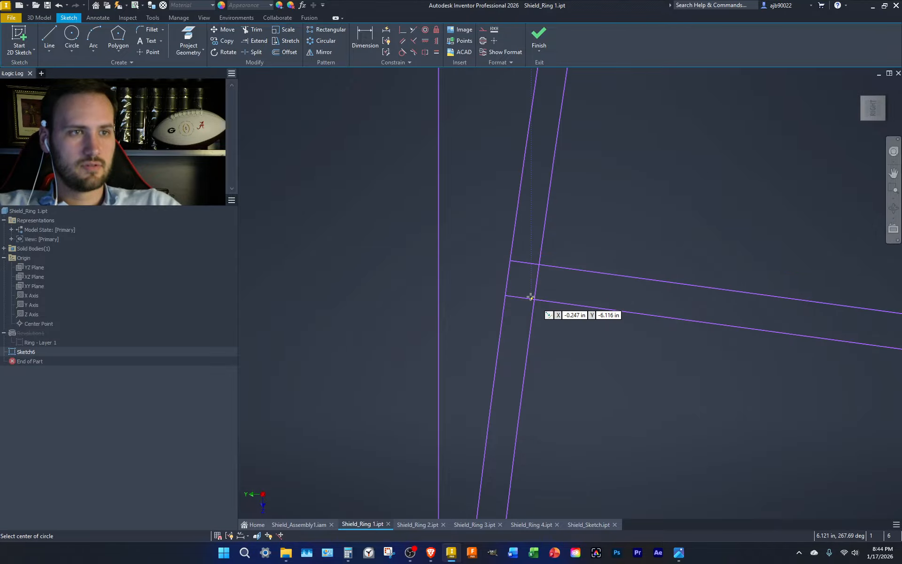
{"action": "key", "text": "Escape"}
Trim the lower radial line back to the profile's outer edge and draw a 0.125 in diameter circle centred on the remaining segment's midpoint.
{"action": "key", "text": "x"}
{"action": "left_click", "coordinate": [577, 305]}
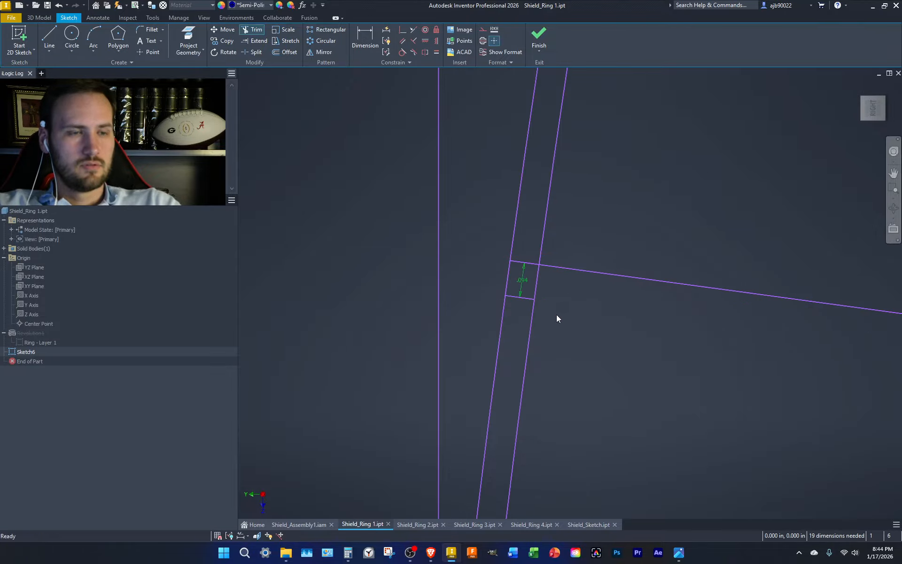
{"action": "key", "text": "c"}
{"action": "left_click", "coordinate": [520, 298]}
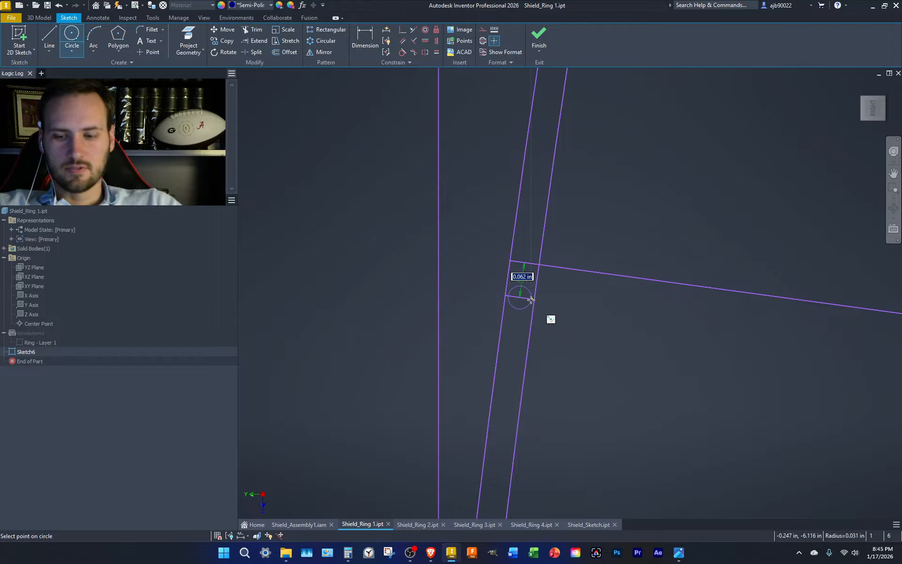
{"action": "type", "text": ".125"}
{"action": "key", "text": "Return"}
{"action": "key", "text": "Escape"}
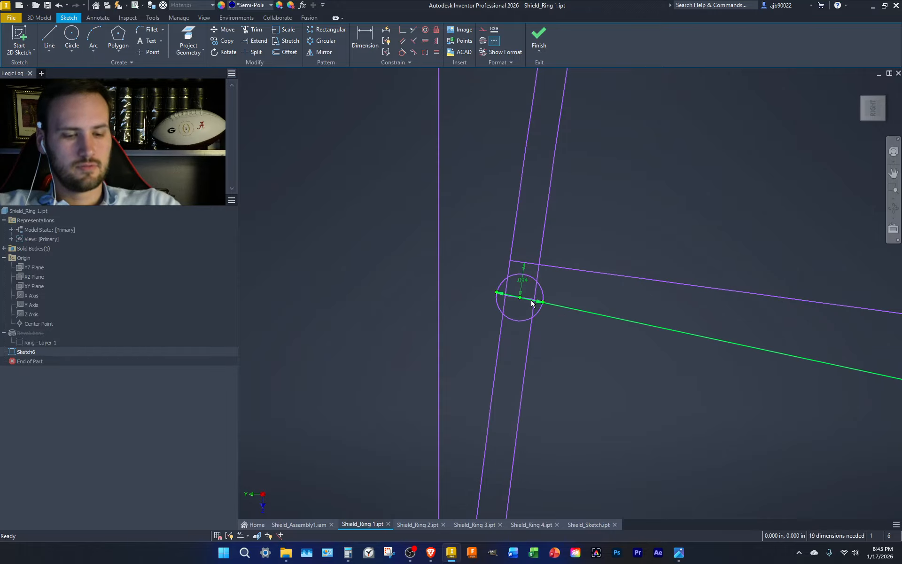
Extend the short segment across the profile to the circle on both sides.
{"action": "scroll", "coordinate": [531, 303], "scroll_direction": "up", "scroll_amount": 2}
{"action": "key", "text": "x"}
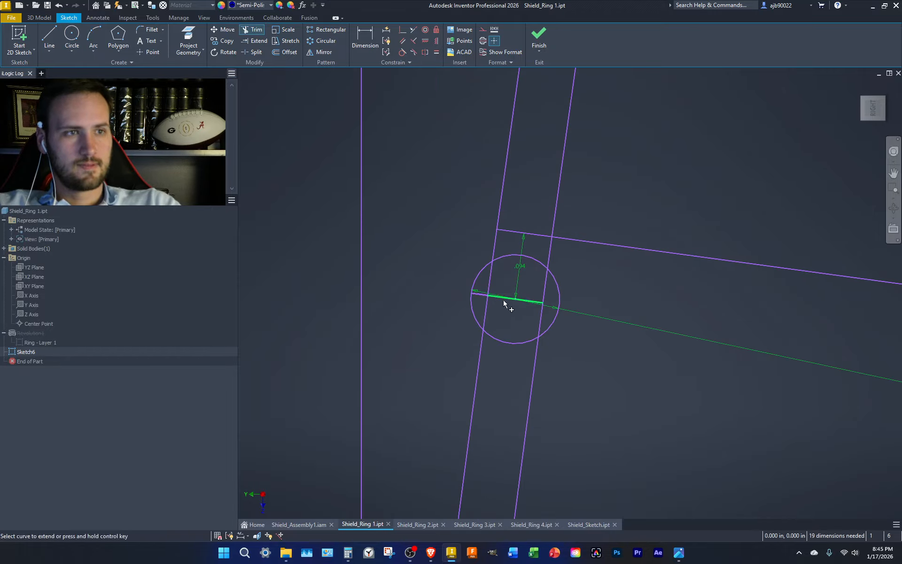
{"action": "key", "text": "l"}
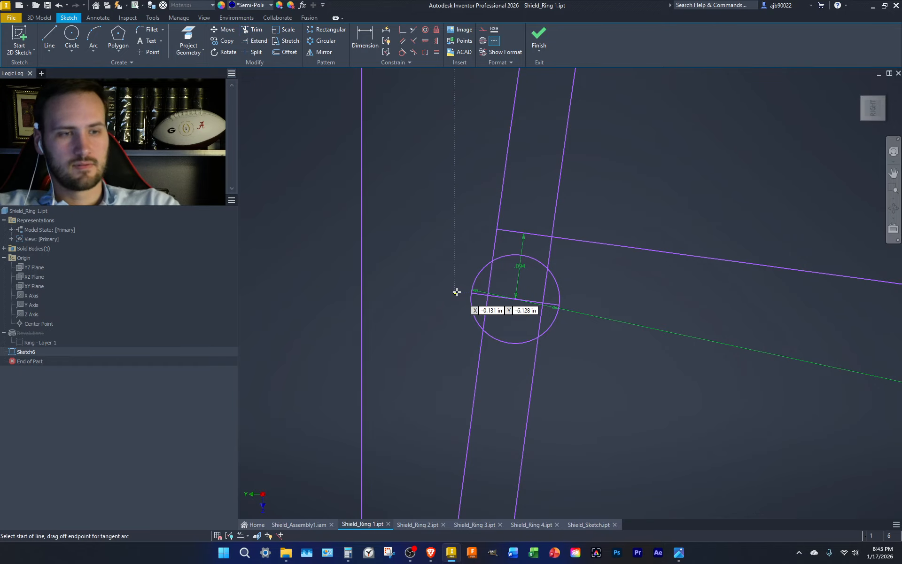
{"action": "key", "text": "Escape"}
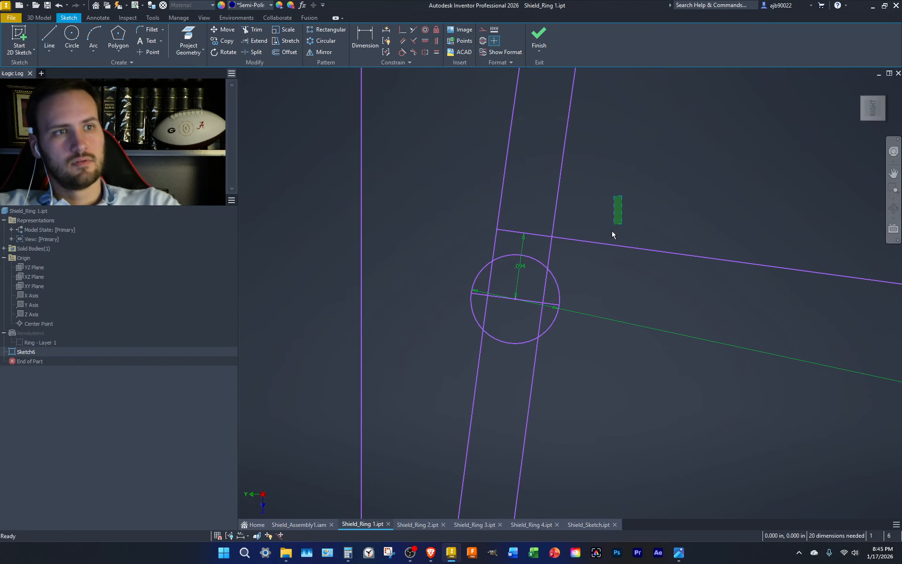
Delete the upper radial line and the circle around the short crossing line.
{"action": "left_click_drag", "start_coordinate": [612, 231], "coordinate": [566, 272]}
{"action": "key", "text": "Delete"}
{"action": "left_click", "coordinate": [517, 255]}
{"action": "key", "text": "Delete"}
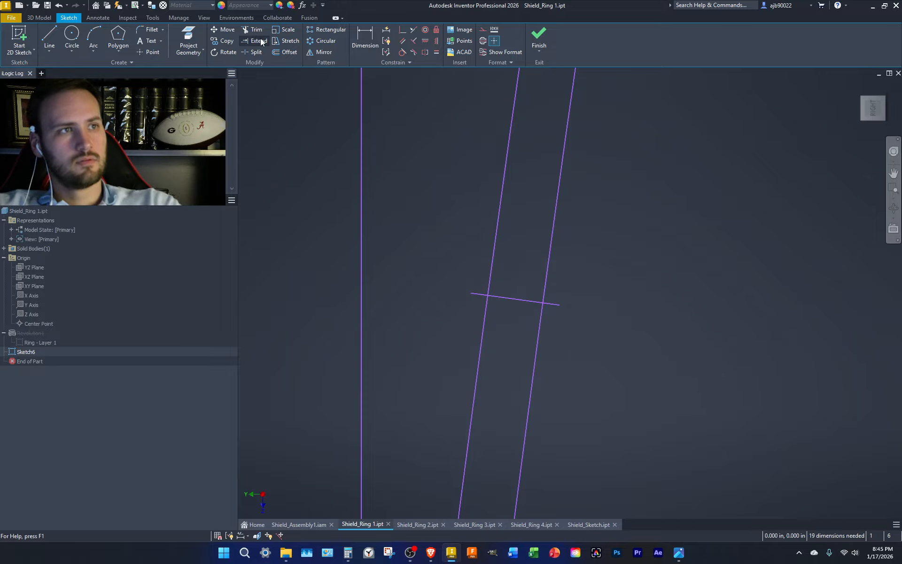
Offset the short line crossing the profile upward by 0.09375 in.
{"action": "left_click", "coordinate": [284, 52]}
{"action": "left_click", "coordinate": [501, 297]}
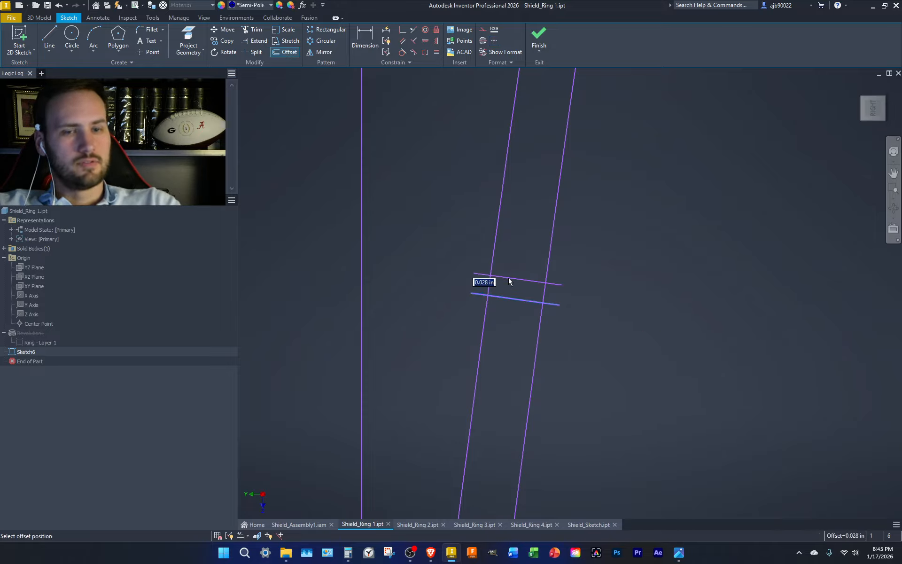
{"action": "type", "text": ".093"}
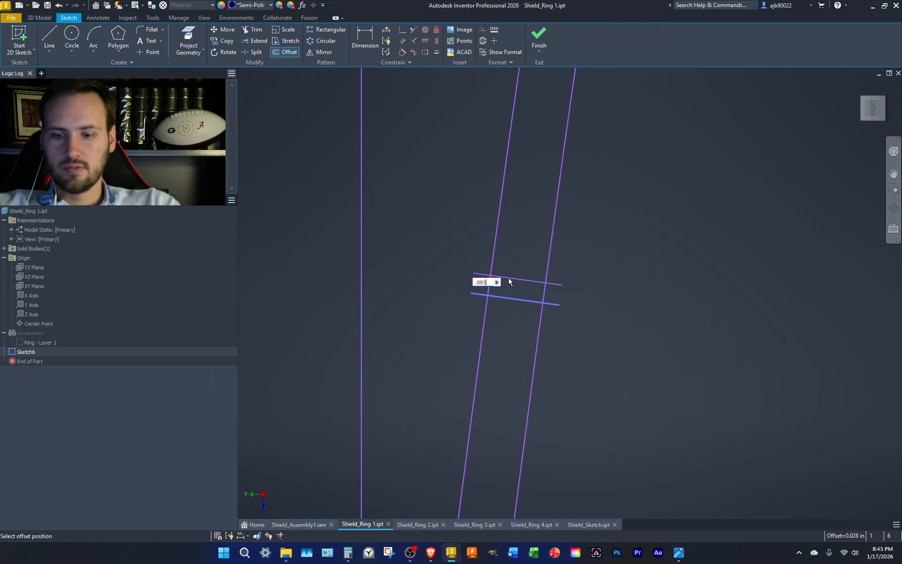
{"action": "type", "text": "75"}
{"action": "key", "text": "Return"}
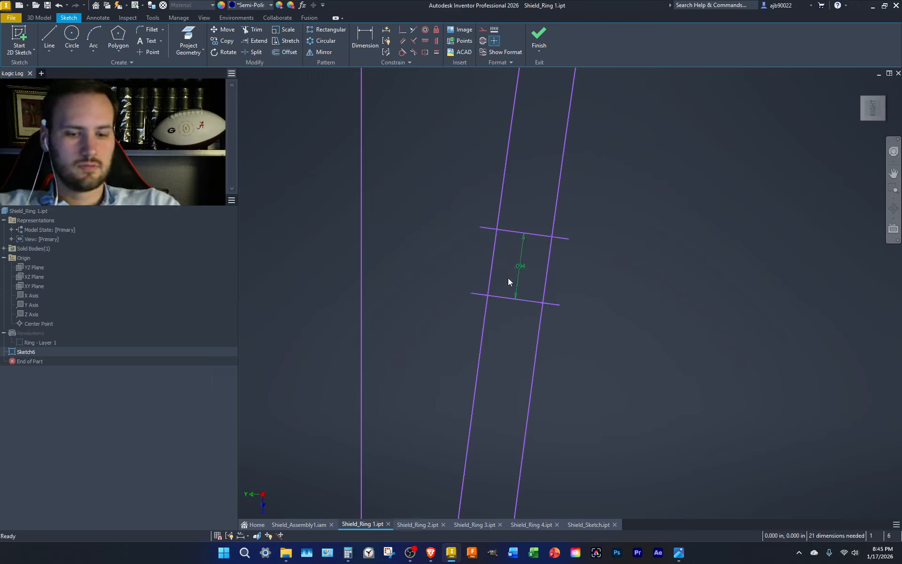
Join the ends of the two short crossing lines with lines on both sides to form a closed rectangle.
{"action": "key", "text": "l"}
{"action": "left_click", "coordinate": [471, 294]}
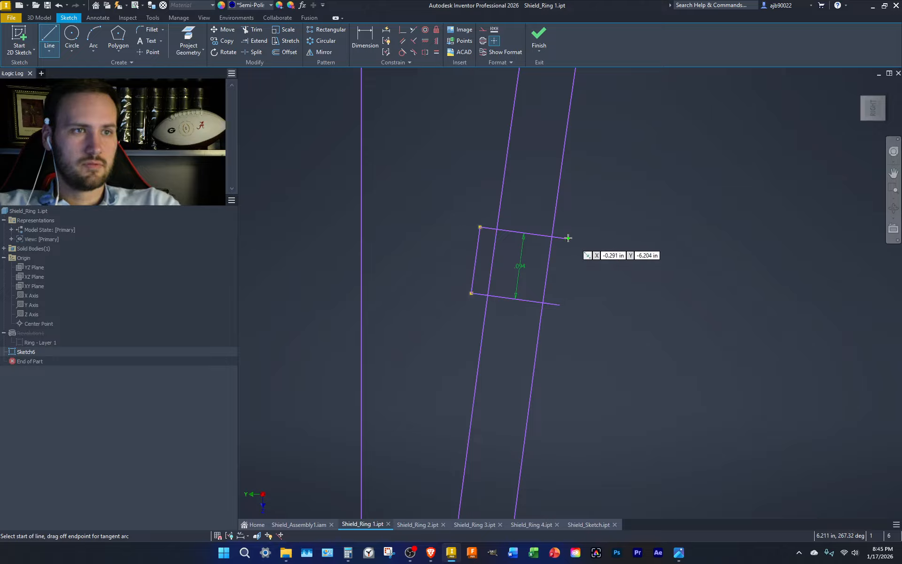
{"action": "left_click", "coordinate": [480, 227]}
{"action": "left_click", "coordinate": [559, 306]}
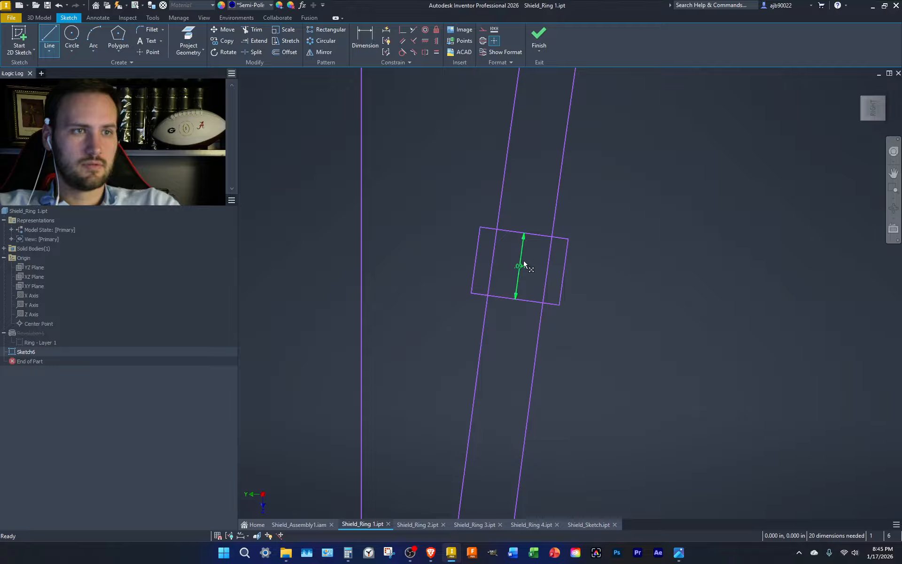
{"action": "key", "text": "Escape"}
Delete all the other profile geometry in Sketch6, keeping only the small rectangle, and finish the sketch.
{"action": "scroll", "coordinate": [520, 261], "scroll_direction": "down", "scroll_amount": 5}
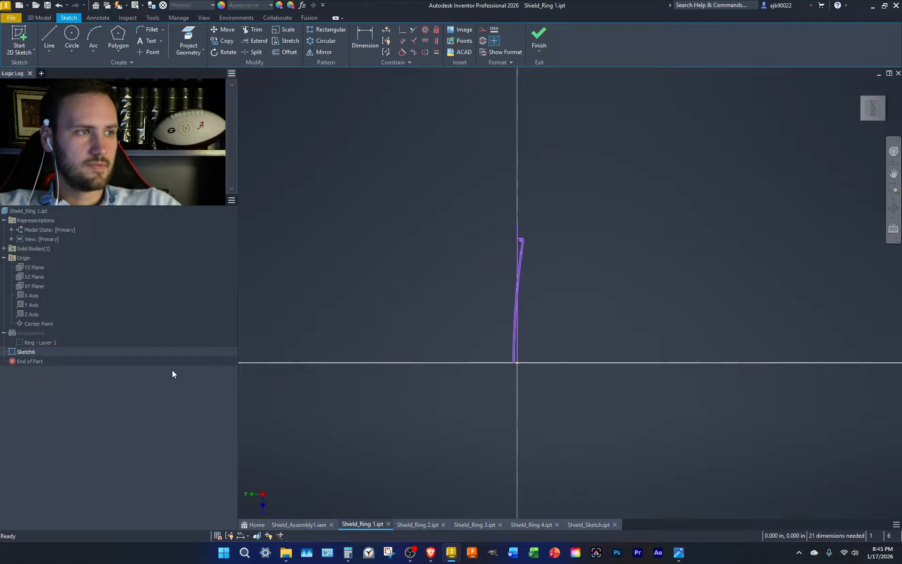
{"action": "scroll", "coordinate": [520, 273], "scroll_direction": "up", "scroll_amount": 5}
{"action": "left_click_drag", "start_coordinate": [553, 163], "coordinate": [463, 95]}
{"action": "key", "text": "Delete"}
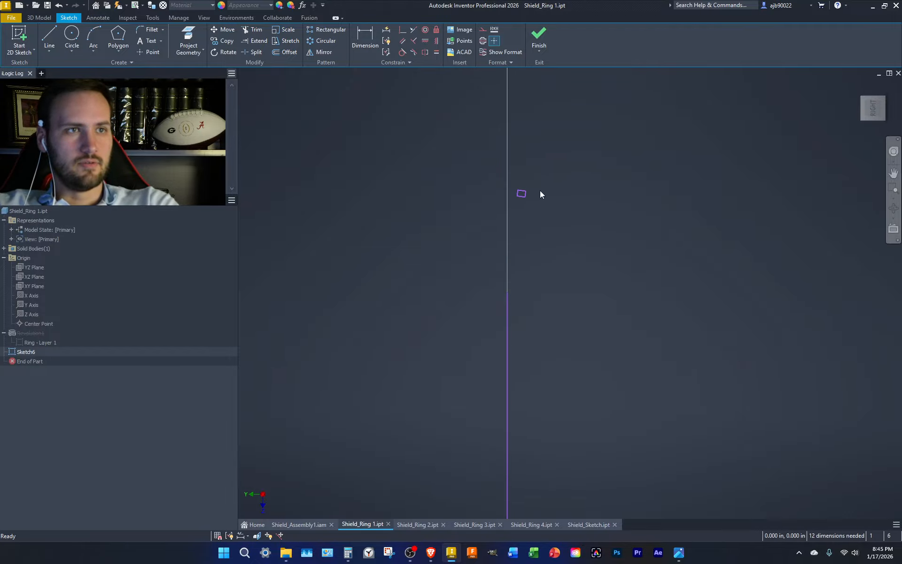
{"action": "left_click_drag", "start_coordinate": [540, 346], "coordinate": [478, 376]}
{"action": "key", "text": "Delete"}
{"action": "scroll", "coordinate": [460, 328], "scroll_direction": "down", "scroll_amount": 5}
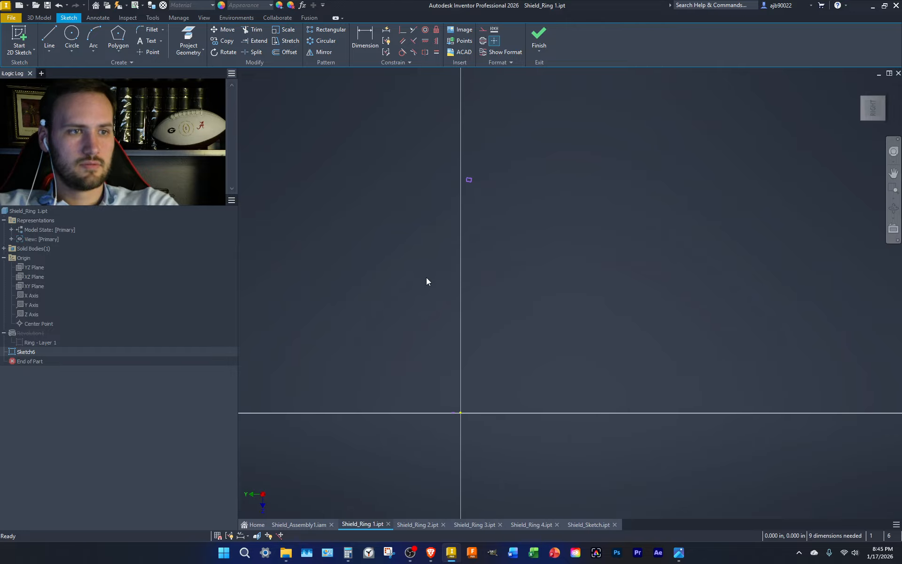
{"action": "left_click_drag", "start_coordinate": [412, 300], "coordinate": [439, 348]}
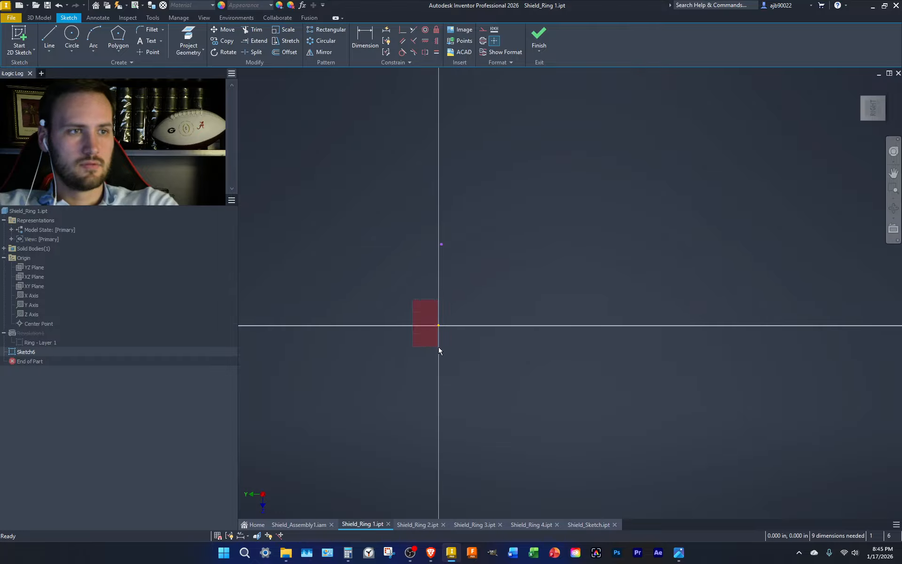
{"action": "left_click", "coordinate": [544, 37]}
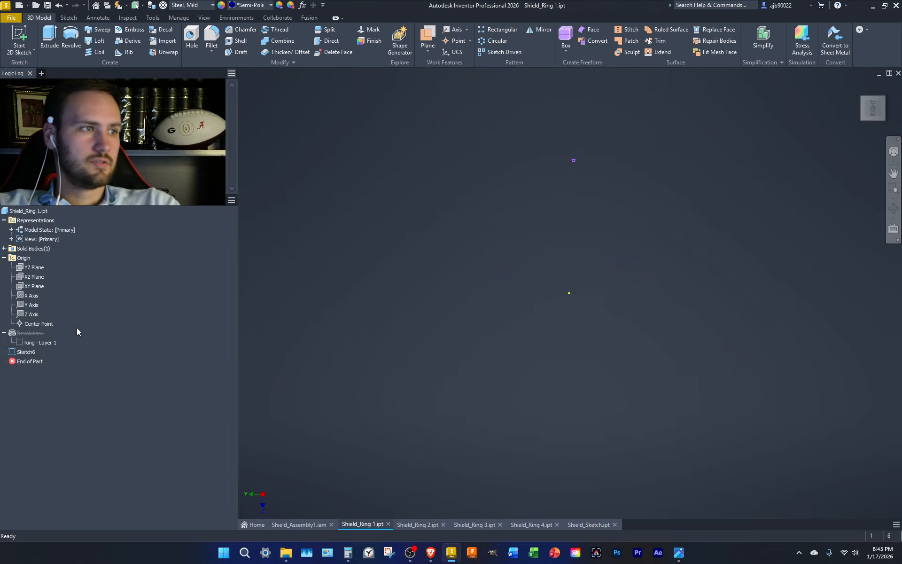
Unsuppress Revolution1 so the shield body is restored.
{"action": "right_click", "coordinate": [30, 332]}
{"action": "left_click", "coordinate": [59, 423]}
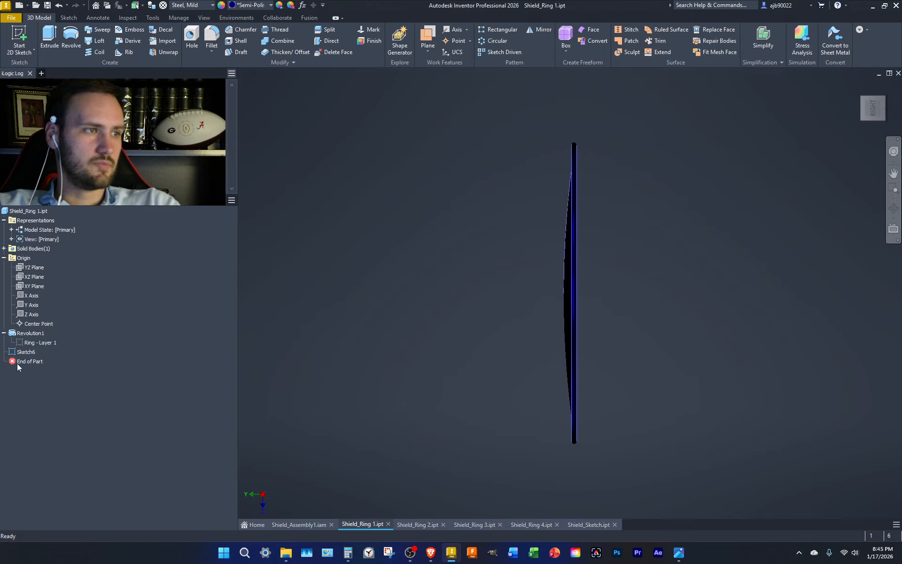
{"action": "left_click", "coordinate": [4, 332]}
{"action": "left_click_drag", "start_coordinate": [861, 97], "coordinate": [666, 188]}
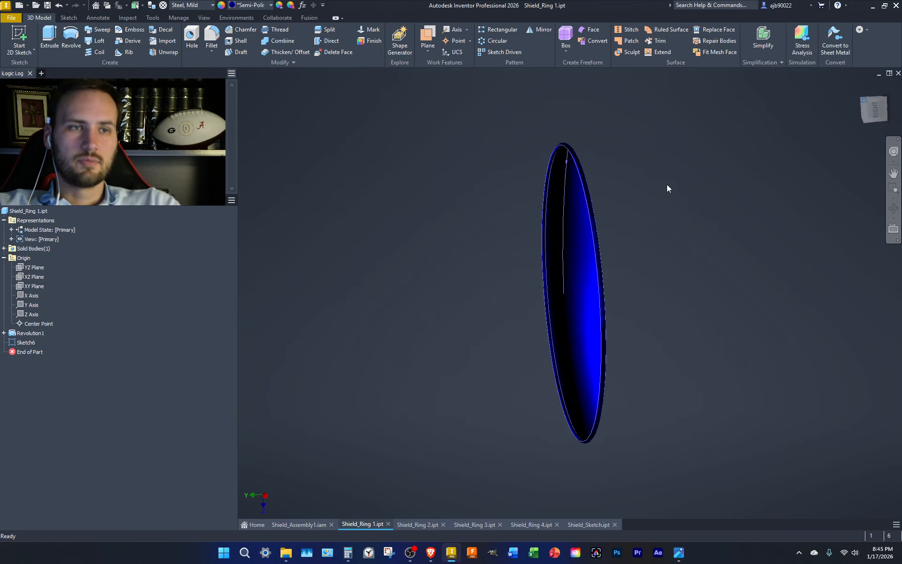
Revolve the small rectangle 360 degrees as a cut about its edge that crosses the shield wall.
{"action": "scroll", "coordinate": [554, 234], "scroll_direction": "up", "scroll_amount": 3}
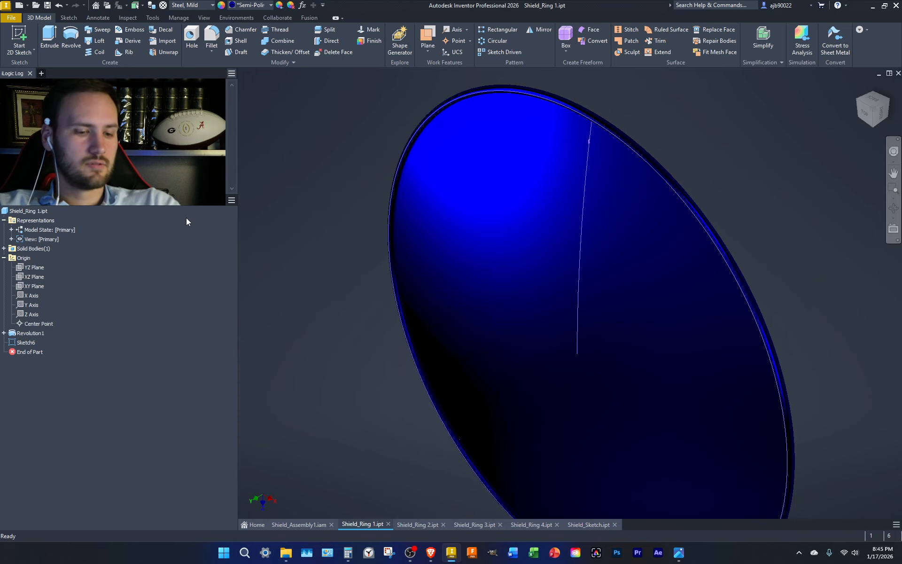
{"action": "key", "text": "r"}
{"action": "scroll", "coordinate": [592, 134], "scroll_direction": "up", "scroll_amount": 4}
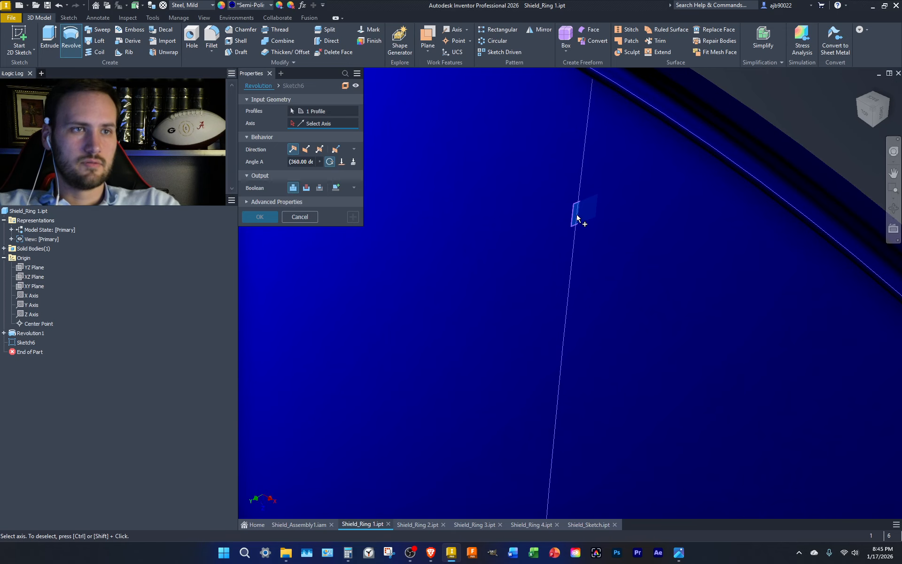
{"action": "left_click", "coordinate": [582, 223]}
{"action": "scroll", "coordinate": [590, 227], "scroll_direction": "down", "scroll_amount": 5}
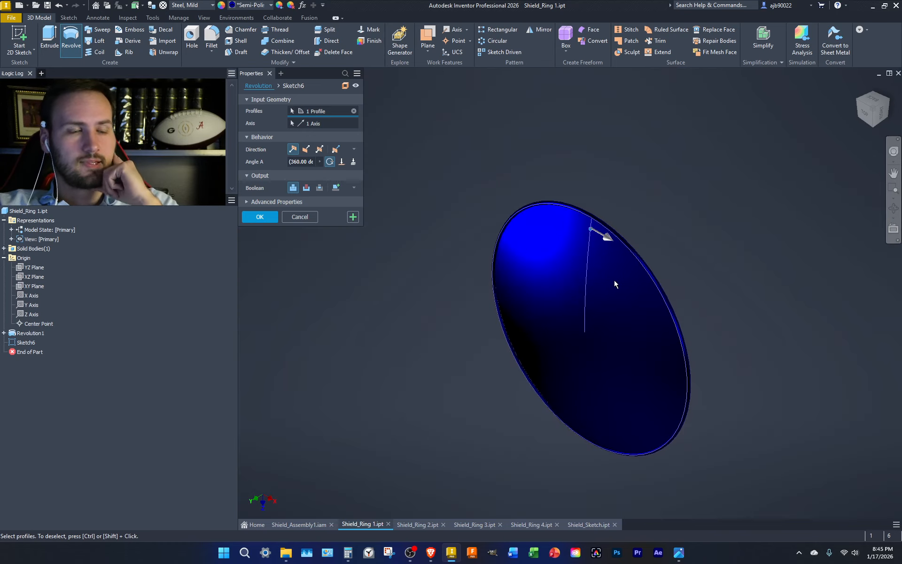
{"action": "scroll", "coordinate": [600, 234], "scroll_direction": "up", "scroll_amount": 5}
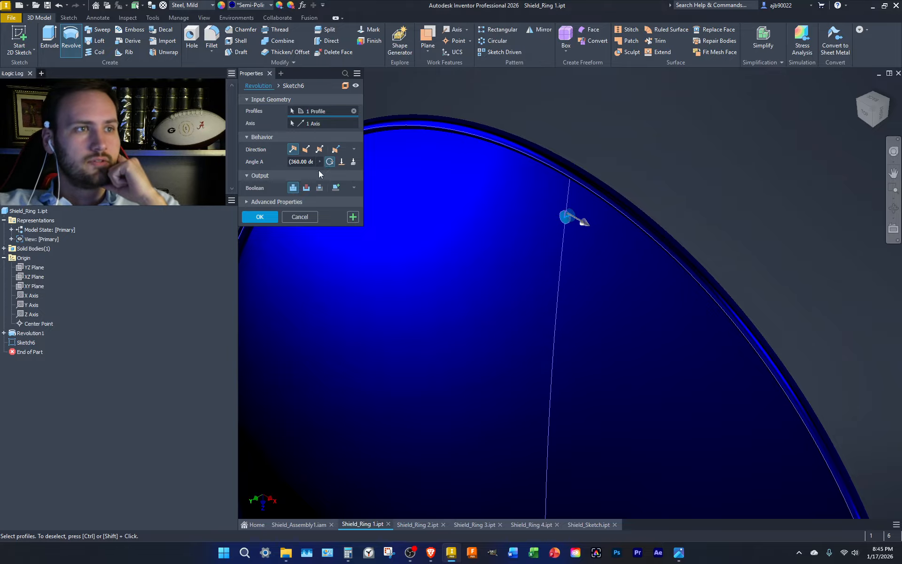
{"action": "left_click", "coordinate": [304, 188]}
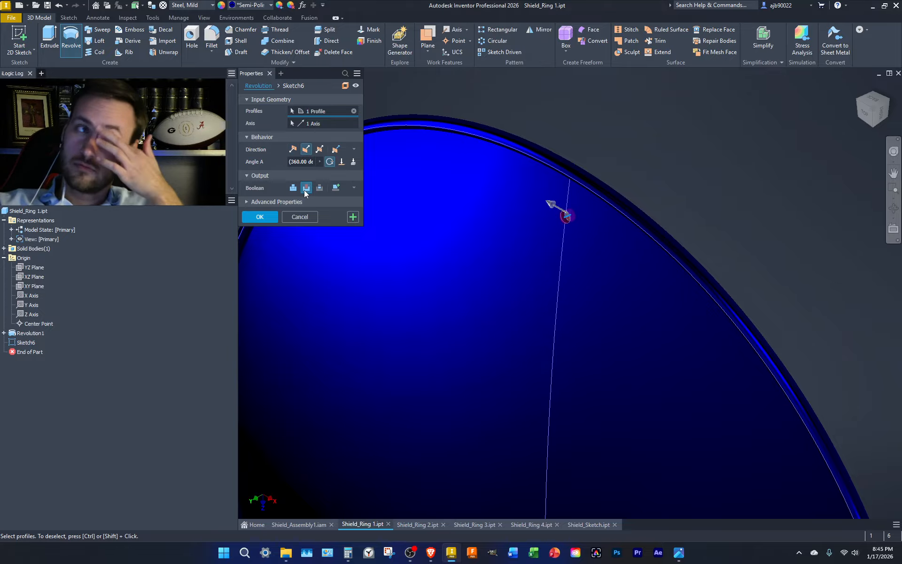
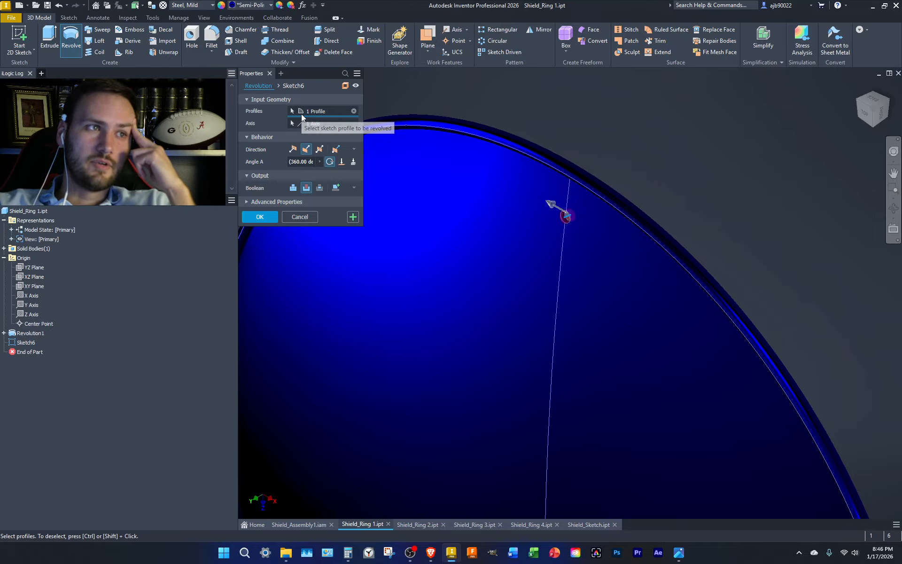
{"action": "key", "text": "Return"}
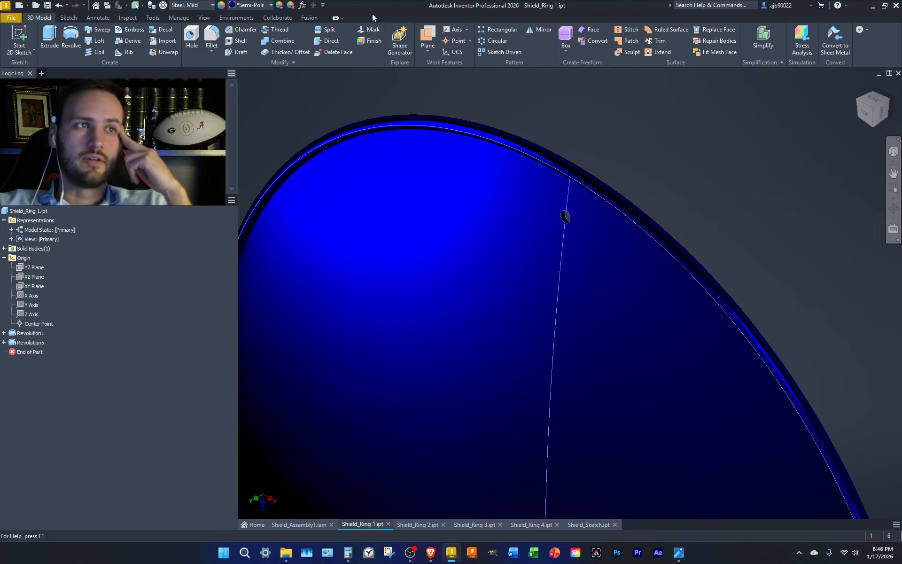
Try a circular pattern of the revolved hole about the Y Axis with 10 instances over 360 degrees.
{"action": "left_click", "coordinate": [497, 40]}
{"action": "left_click", "coordinate": [566, 217]}
{"action": "scroll", "coordinate": [657, 239], "scroll_direction": "down", "scroll_amount": 5}
{"action": "middle_click_drag", "start_coordinate": [656, 239], "coordinate": [616, 168]}
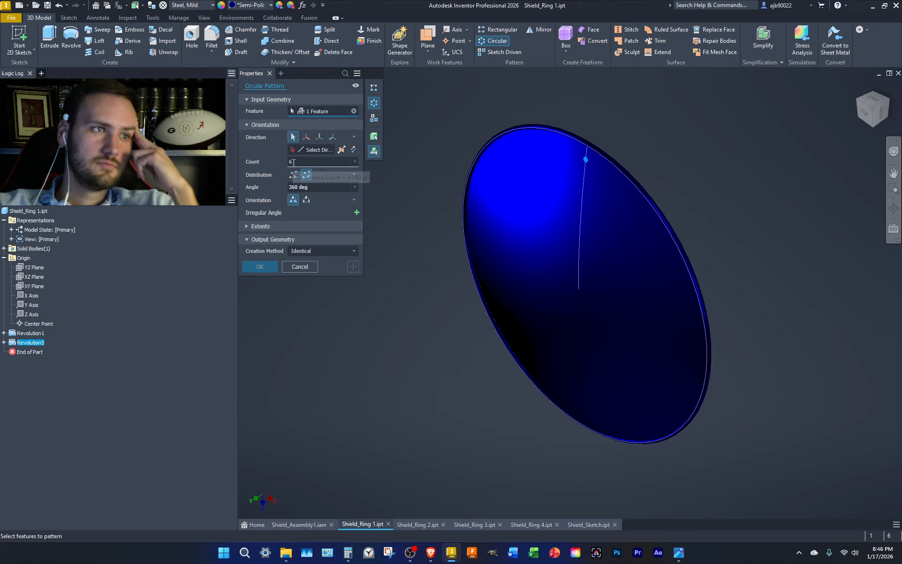
{"action": "left_click_drag", "start_coordinate": [300, 161], "coordinate": [266, 158]}
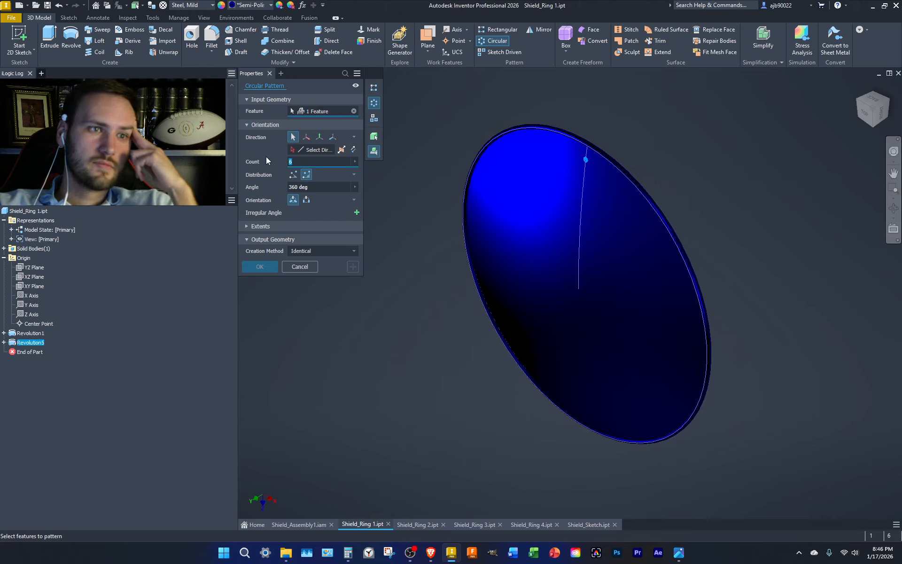
{"action": "left_click", "coordinate": [311, 150]}
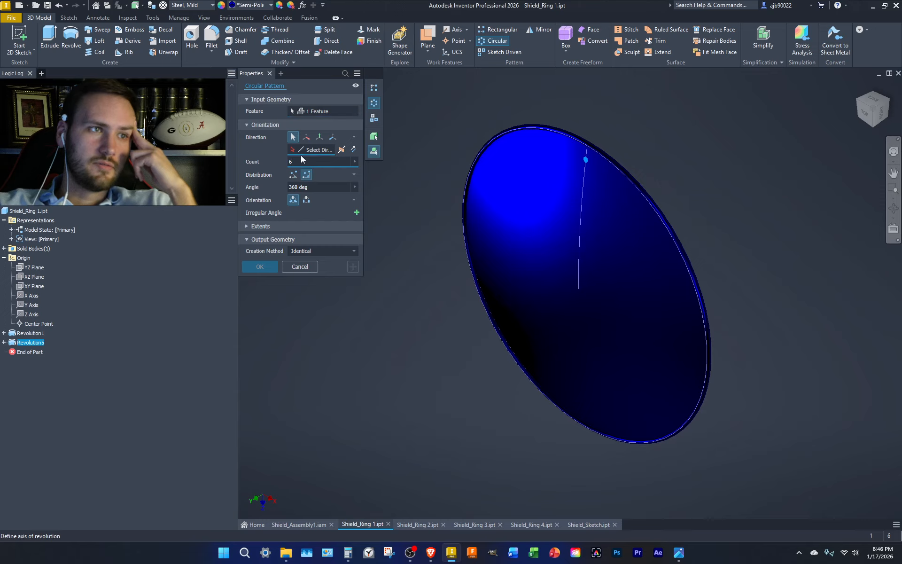
{"action": "left_click", "coordinate": [31, 305]}
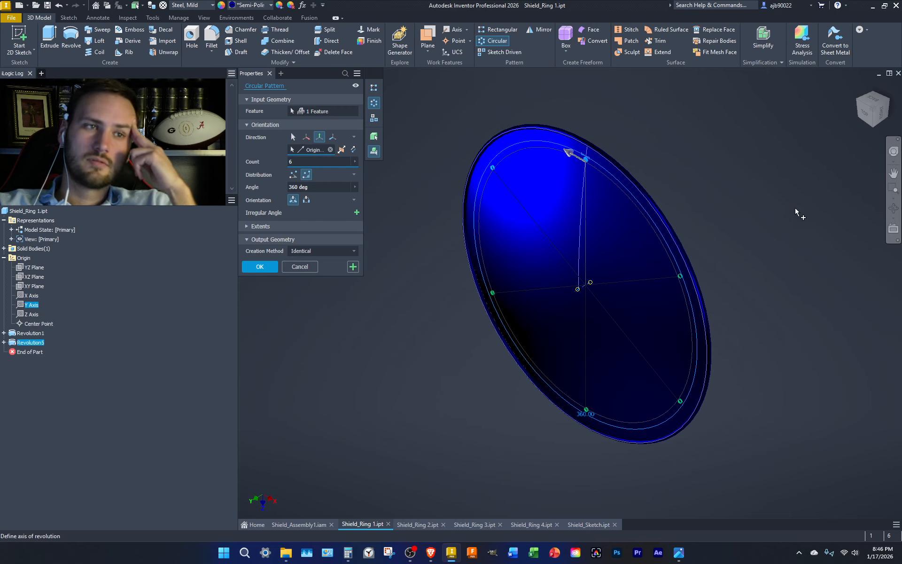
{"action": "left_click", "coordinate": [864, 111]}
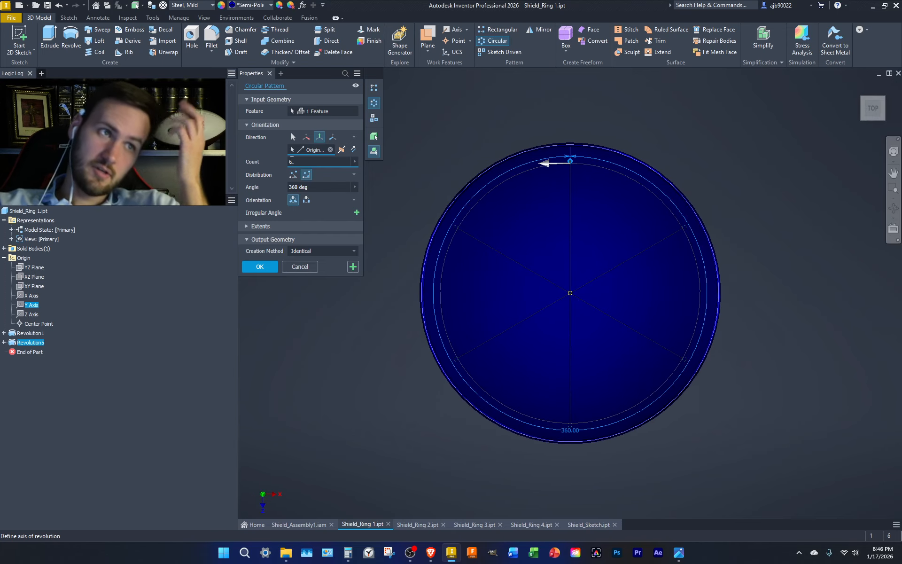
{"action": "double_click", "coordinate": [291, 160]}
{"action": "type", "text": "10"}
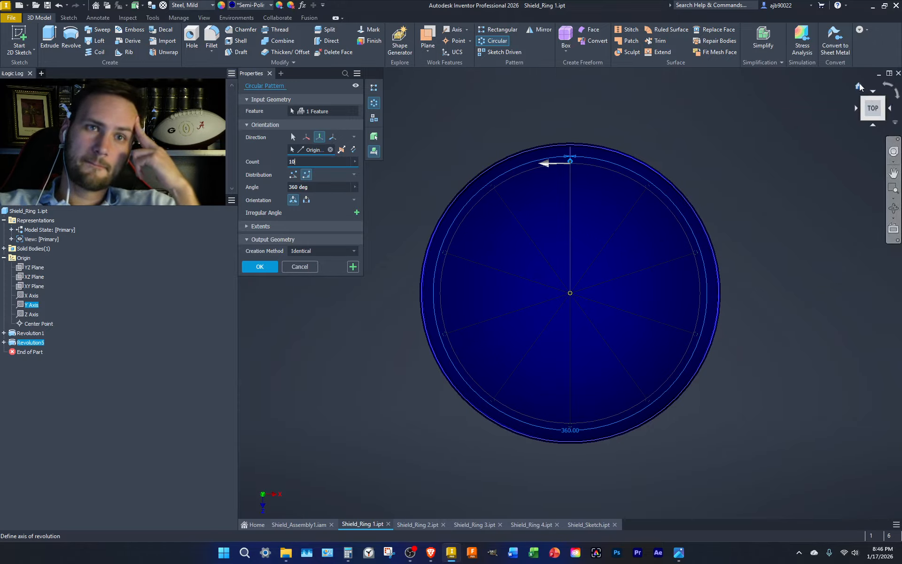
{"action": "mouse_move", "coordinate": [884, 100]}
{"action": "middle_mouse_down", "text": "shift"}
{"action": "mouse_move", "coordinate": [849, 111]}
{"action": "mouse_move", "coordinate": [870, 100]}
{"action": "middle_mouse_up", "text": "shift"}
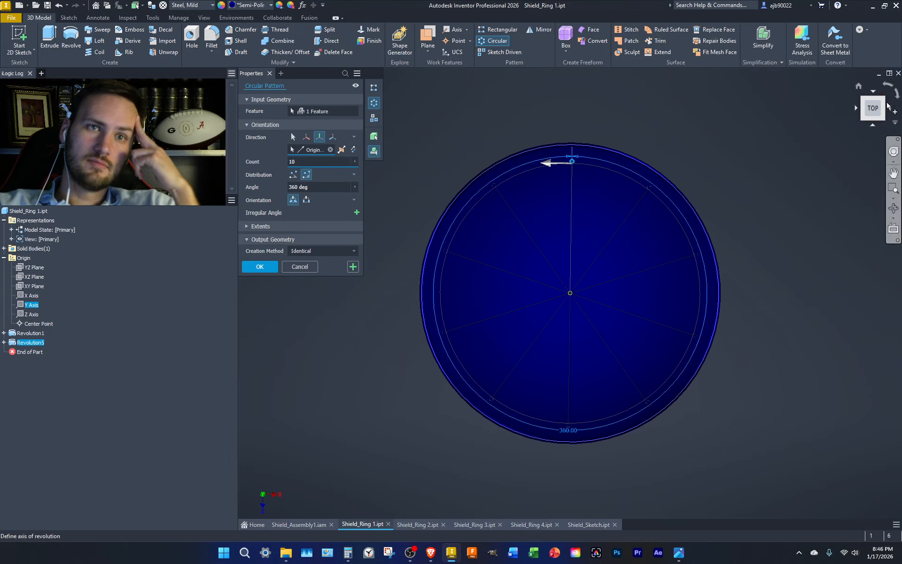
{"action": "left_click", "coordinate": [864, 113]}
{"action": "left_click", "coordinate": [877, 111]}
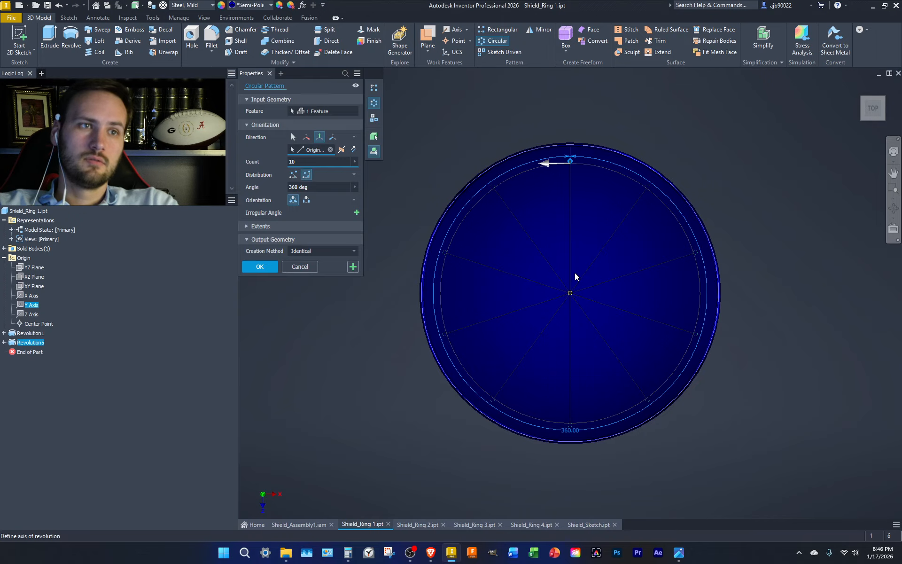
{"action": "key", "text": "Escape"}
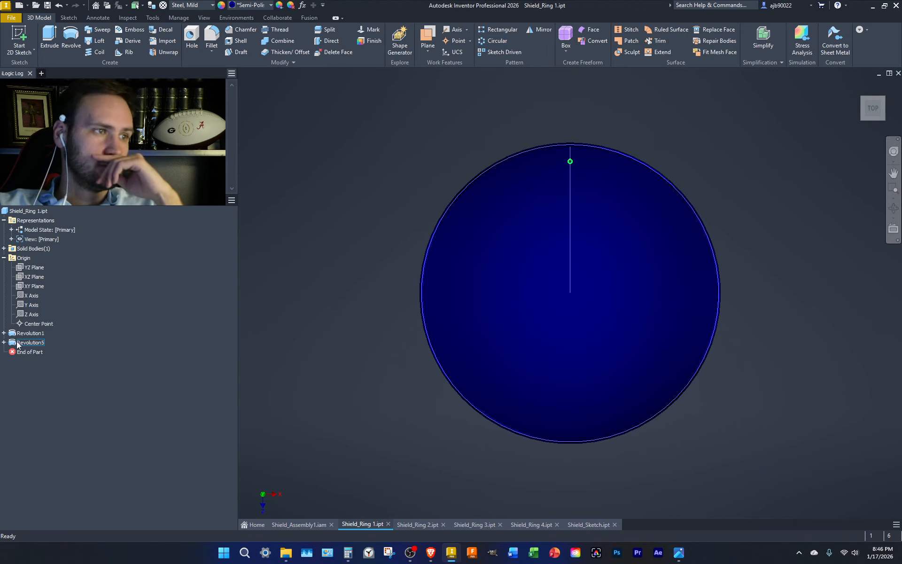
Try the hole's circular pattern about the Y Axis over 360 degrees with counts of 5, 10 and 25.
{"action": "left_click", "coordinate": [497, 41]}
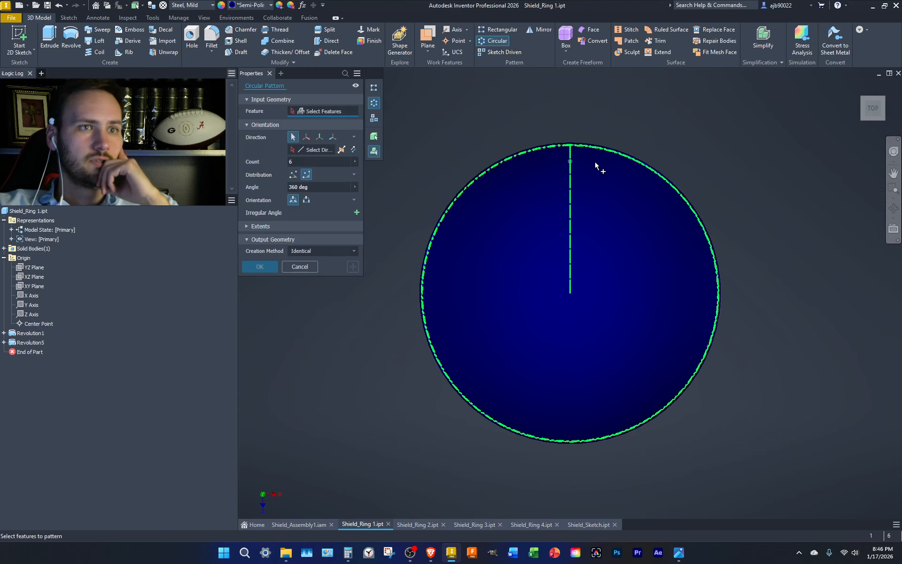
{"action": "left_click", "coordinate": [574, 165]}
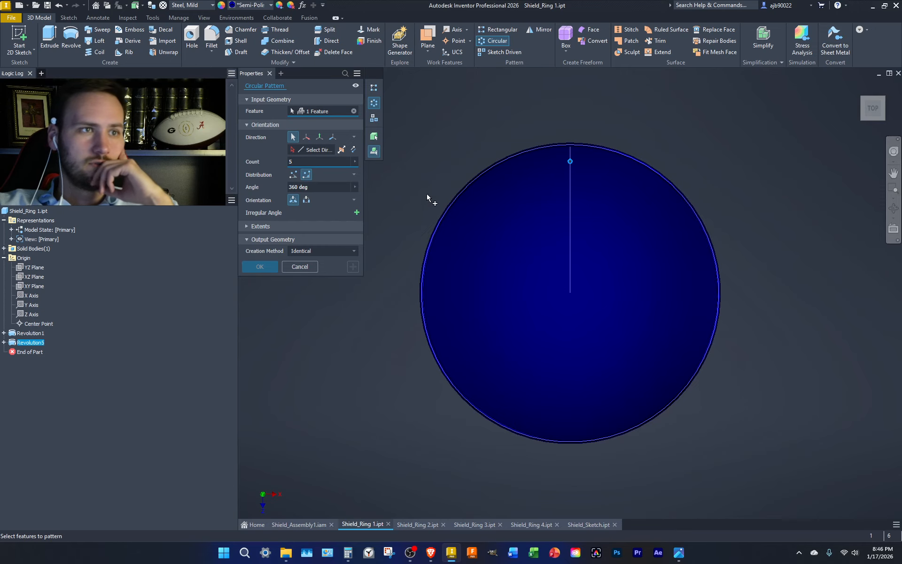
{"action": "type", "text": "5"}
{"action": "left_click", "coordinate": [306, 150]}
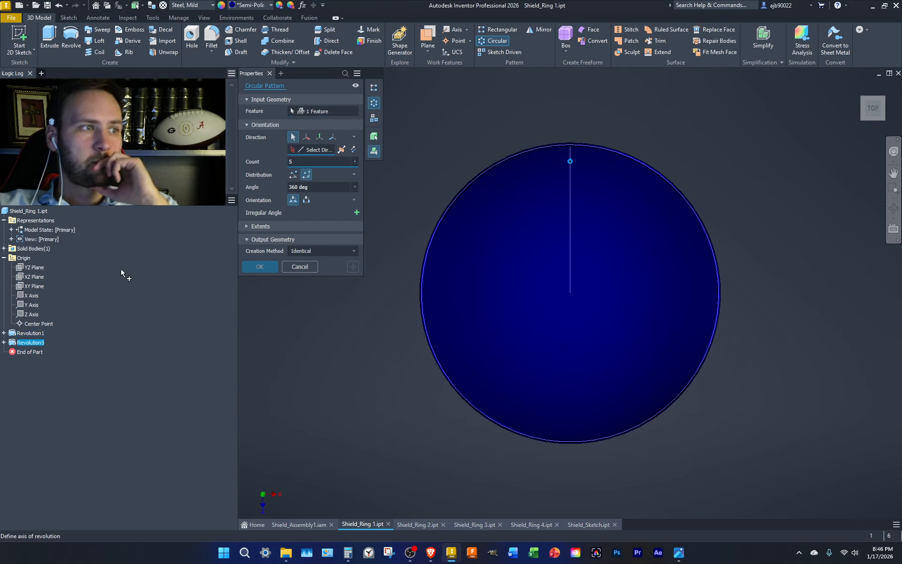
{"action": "left_click", "coordinate": [21, 306]}
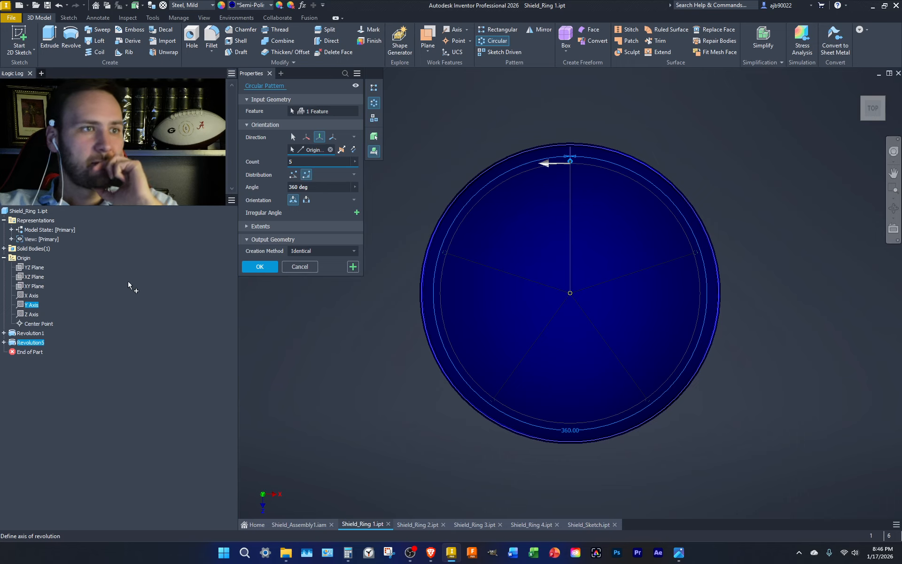
{"action": "left_click", "coordinate": [285, 162]}
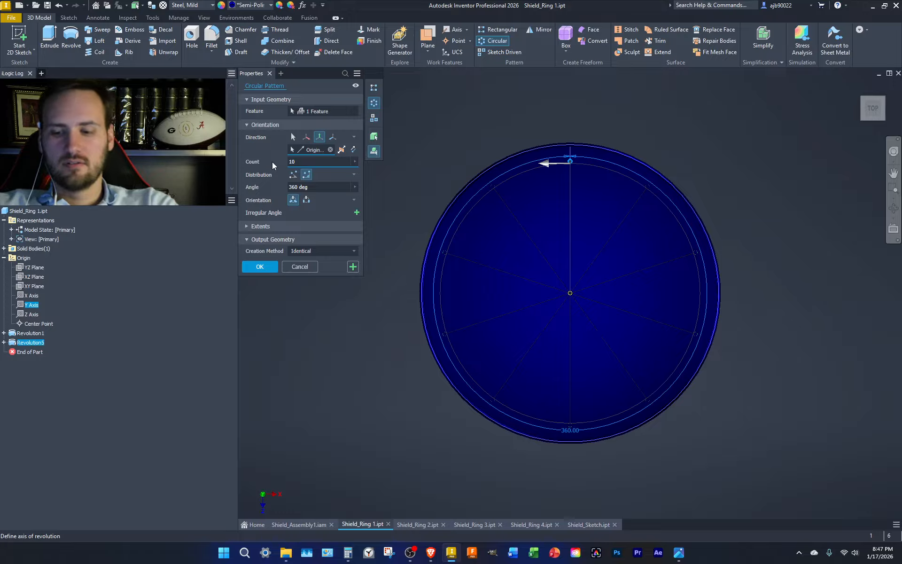
{"action": "key", "text": "BackSpace"}
{"action": "key", "text": "BackSpace"}
{"action": "key", "text": "BackSpace"}
{"action": "type", "text": "25"}
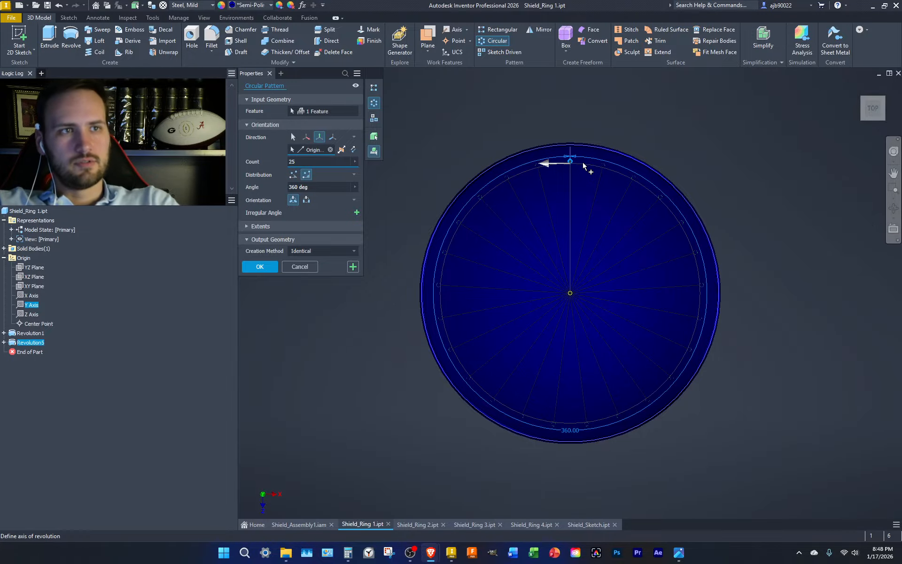
{"action": "scroll", "coordinate": [583, 161], "scroll_direction": "up", "scroll_amount": 3}
{"action": "key", "text": "Escape"}
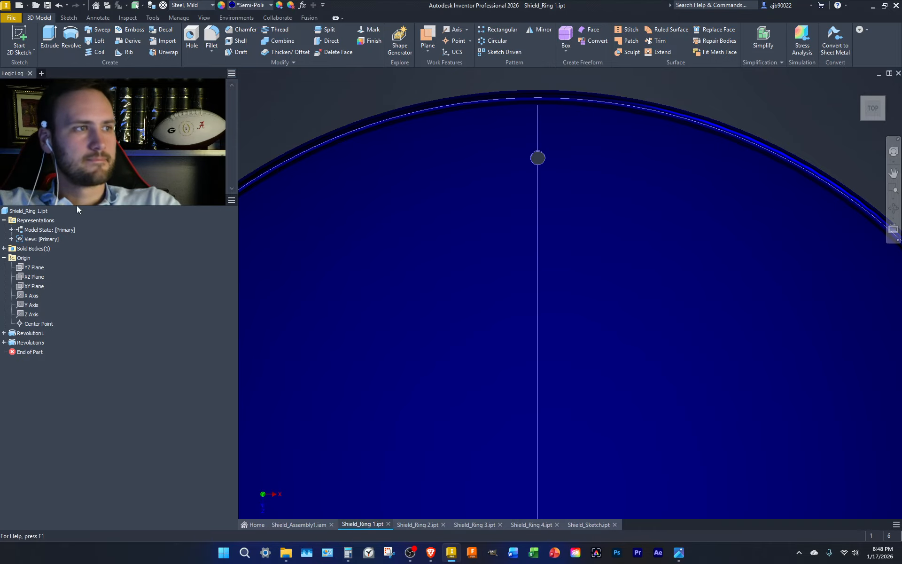
Start a new sketch on the XZ Plane of Shield_Ring 1.
{"action": "left_click", "coordinate": [19, 37]}
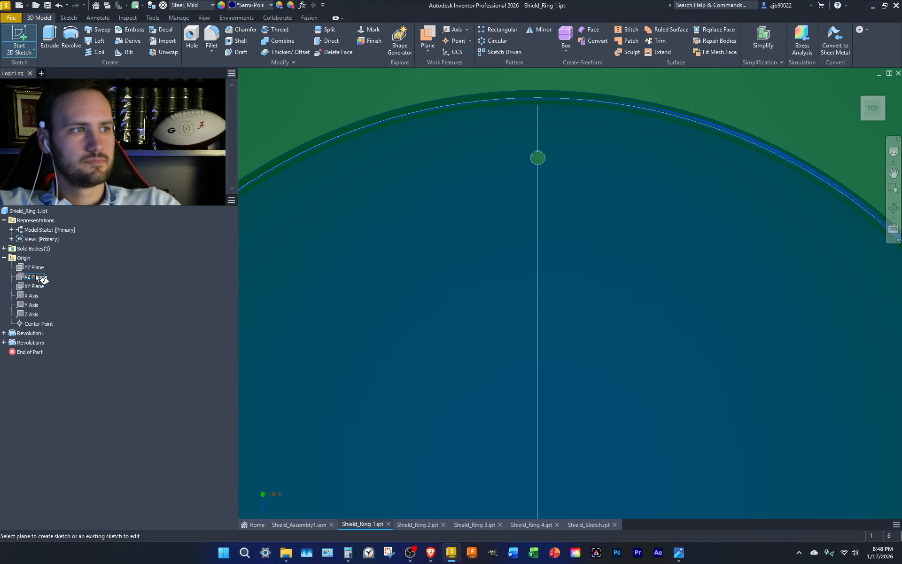
{"action": "left_click", "coordinate": [33, 276]}
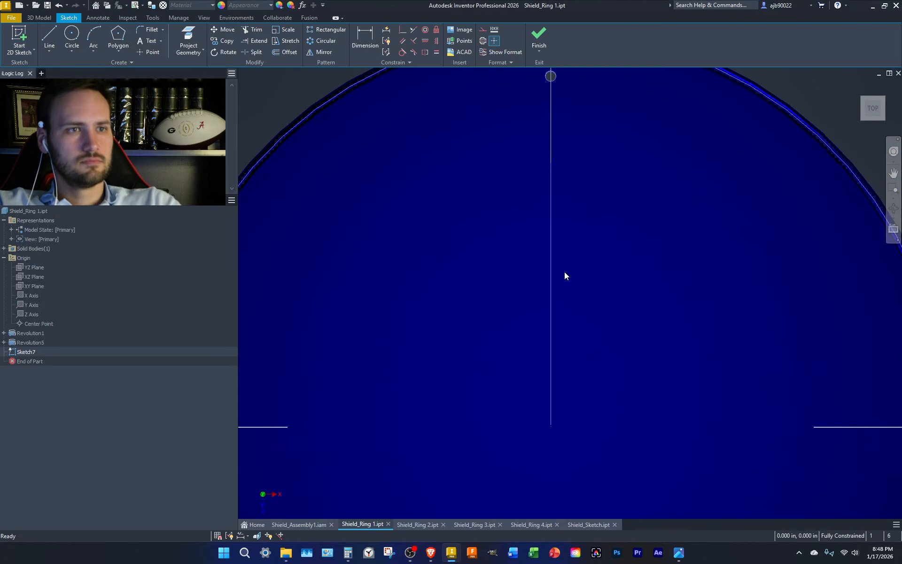
{"action": "key", "text": "l"}
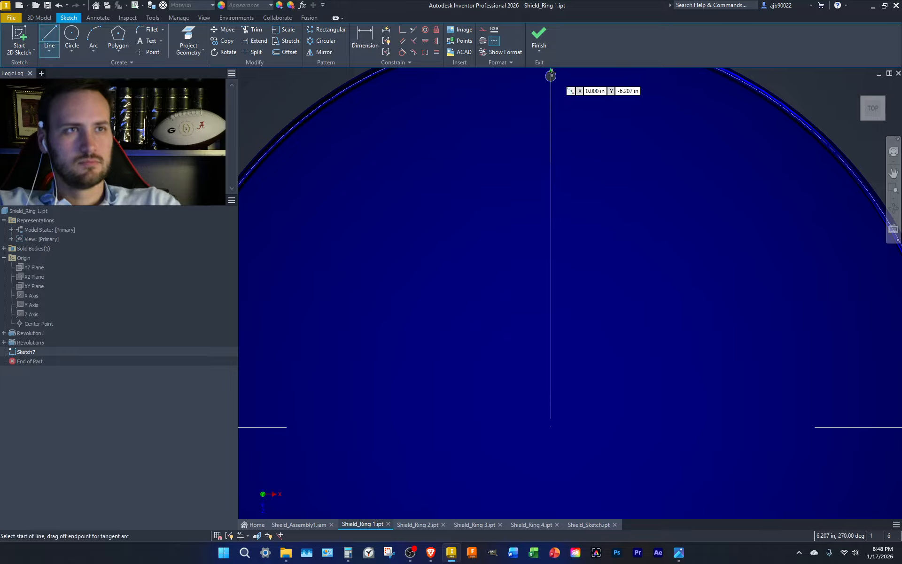
{"action": "left_click", "coordinate": [551, 75]}
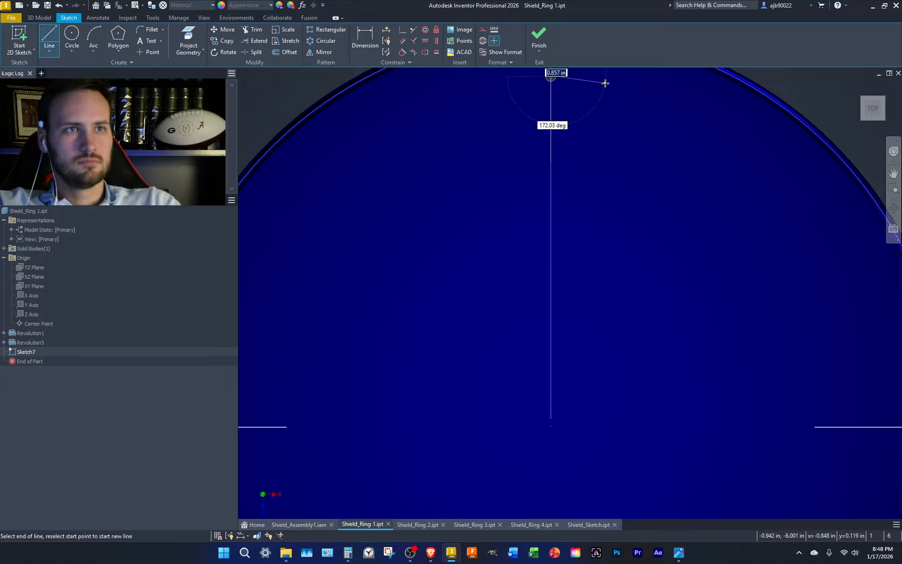
{"action": "scroll", "coordinate": [614, 94], "scroll_direction": "up", "scroll_amount": 2}
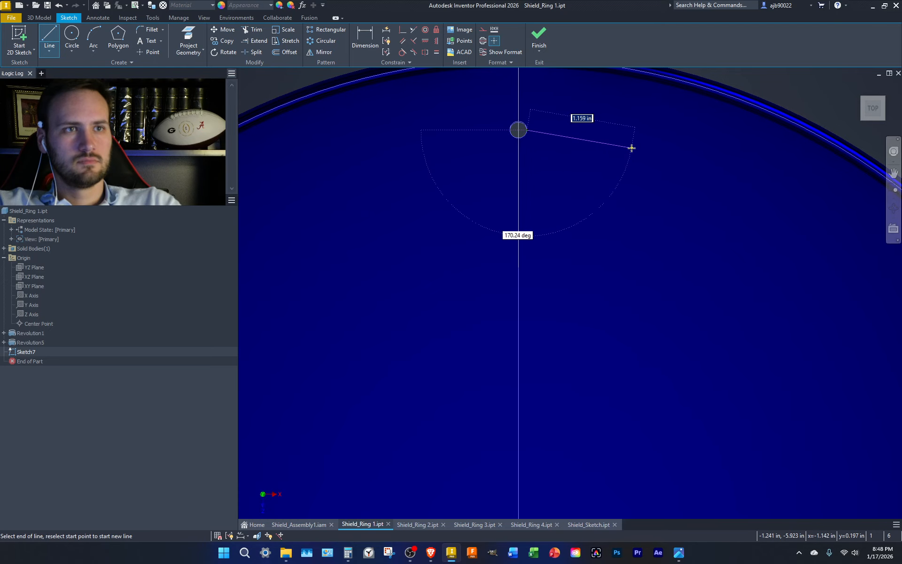
{"action": "scroll", "coordinate": [630, 148], "scroll_direction": "down", "scroll_amount": 3}
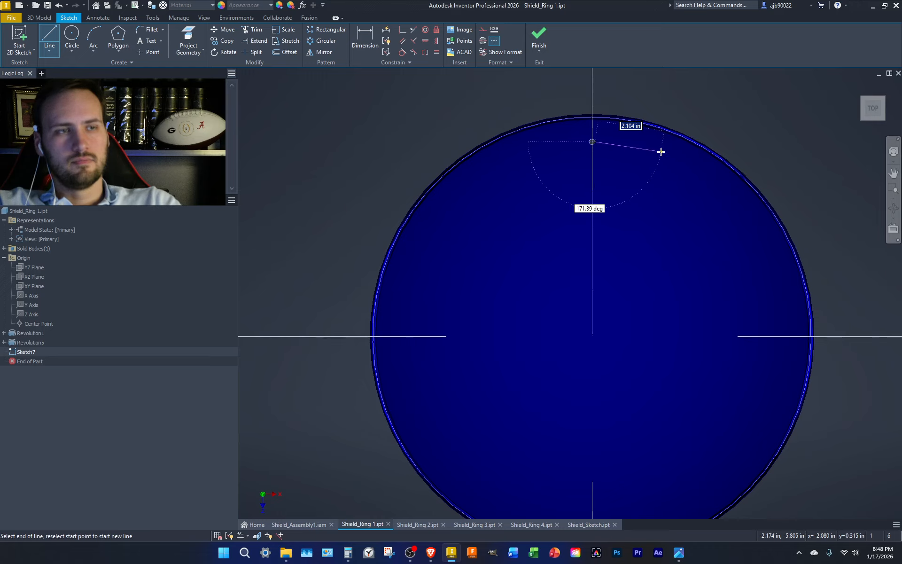
{"action": "key", "text": "Escape"}
{"action": "key", "text": "Escape"}
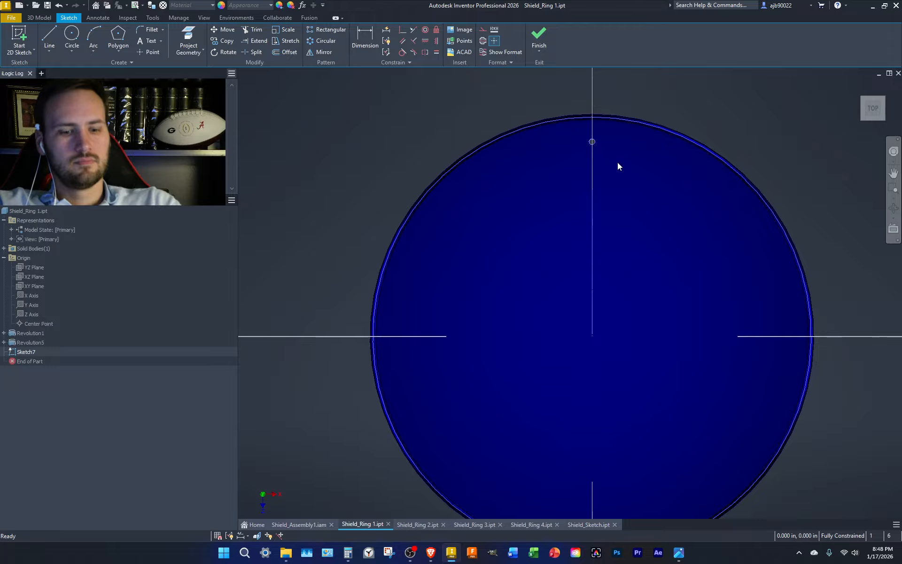
{"action": "key", "text": "l"}
{"action": "key", "text": "Escape"}
{"action": "key", "text": "c"}
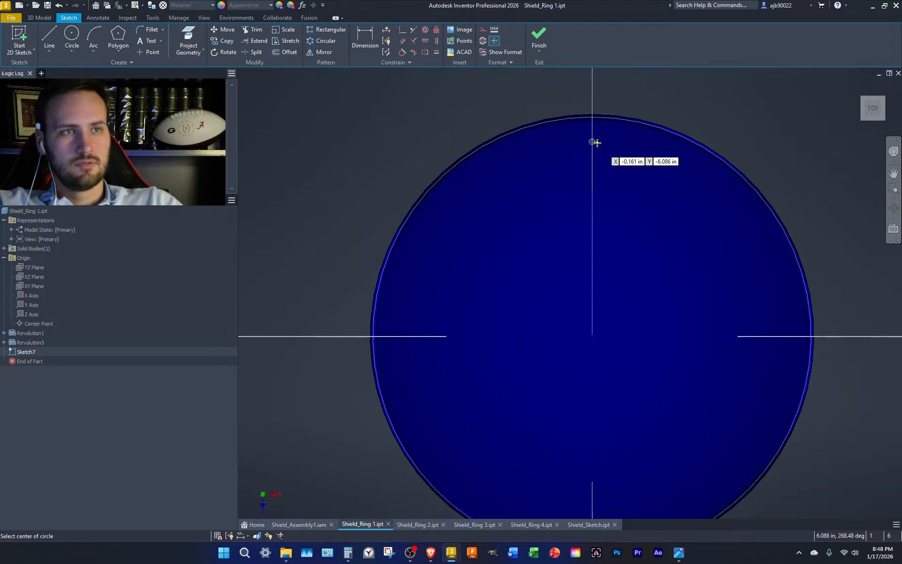
{"action": "scroll", "coordinate": [593, 141], "scroll_direction": "down", "scroll_amount": 5}
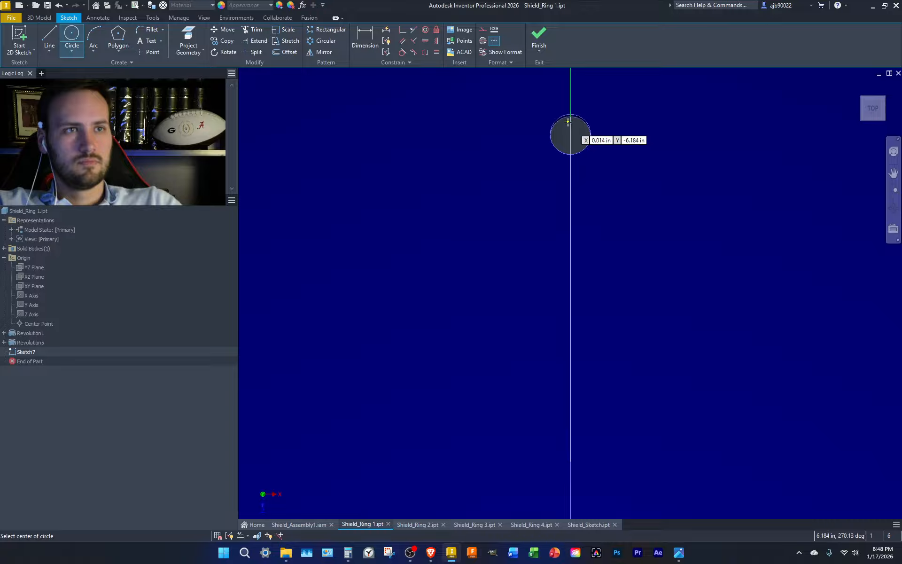
{"action": "key", "text": "Escape"}
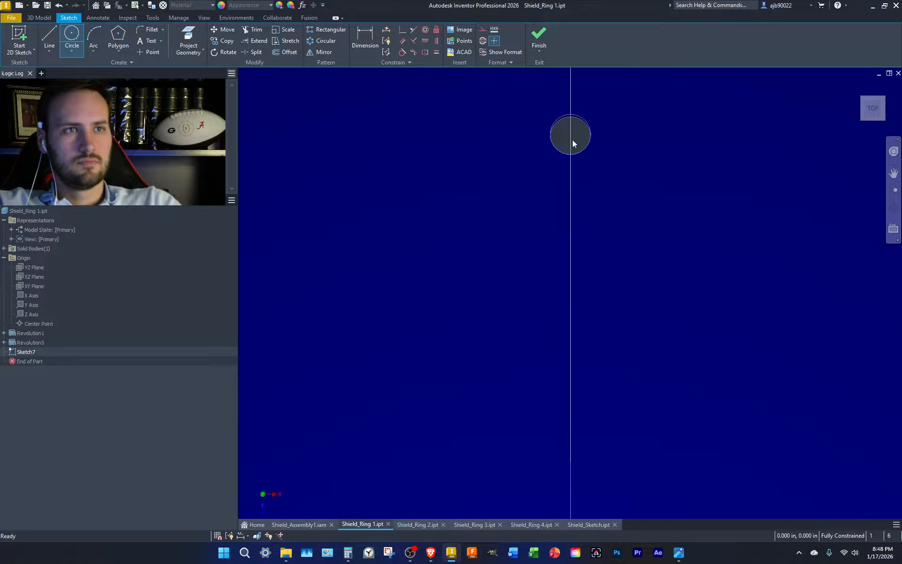
Draw a horizontal line across the full diameter of the small hole near the rim.
{"action": "key", "text": "l"}
{"action": "left_click", "coordinate": [590, 135]}
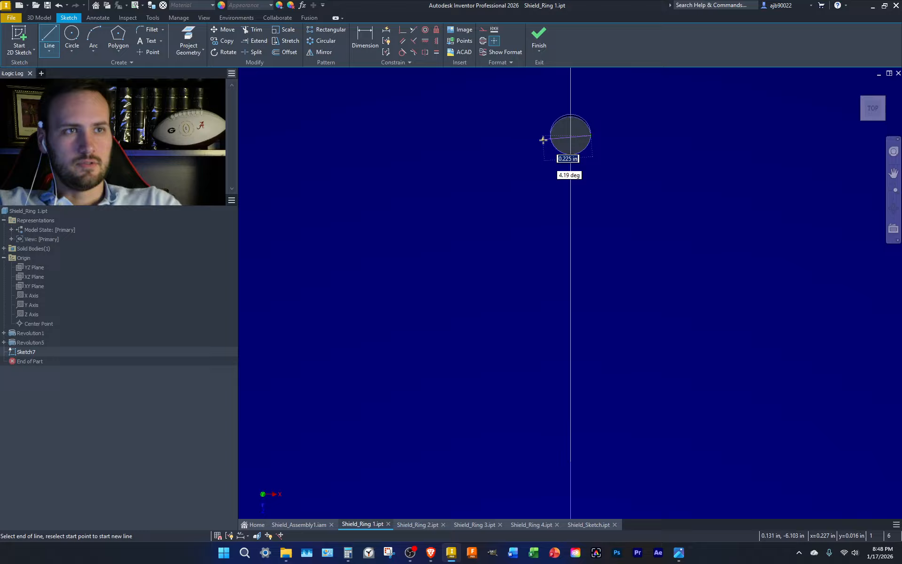
{"action": "left_click", "coordinate": [550, 136]}
{"action": "key", "text": "Escape"}
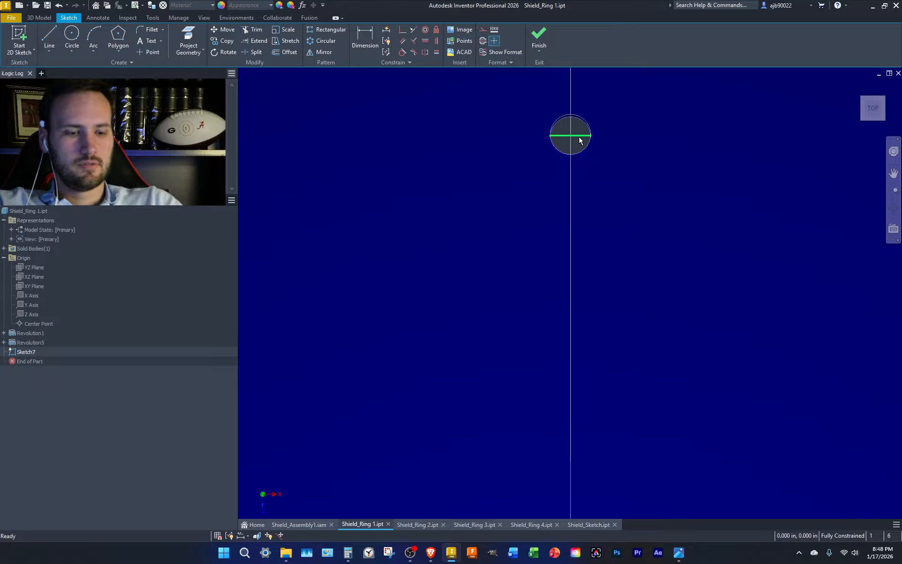
Draw two concentric circles with diameters of 1 in and 2 in, centred on the midpoint of the line across the hole.
{"action": "key", "text": "c"}
{"action": "left_click", "coordinate": [571, 135]}
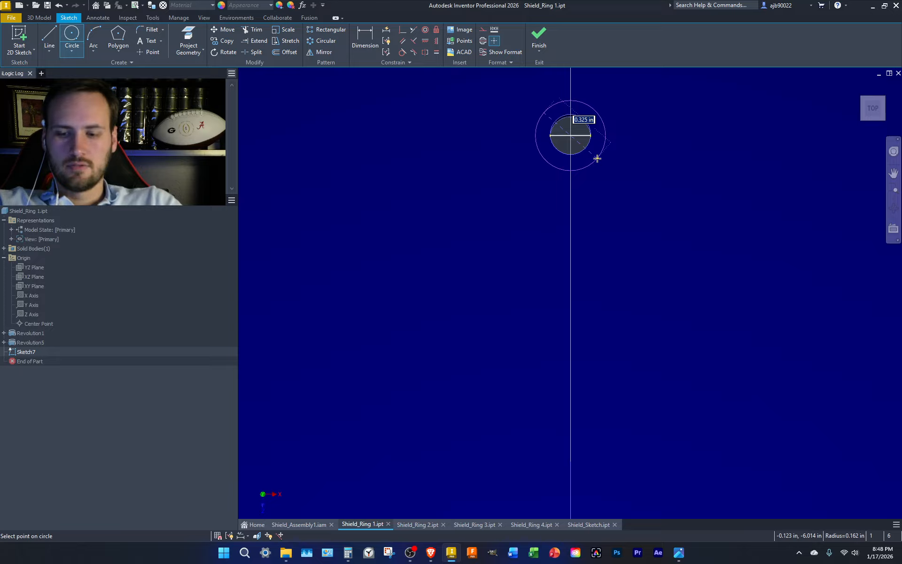
{"action": "type", "text": "1"}
{"action": "key", "text": "Return"}
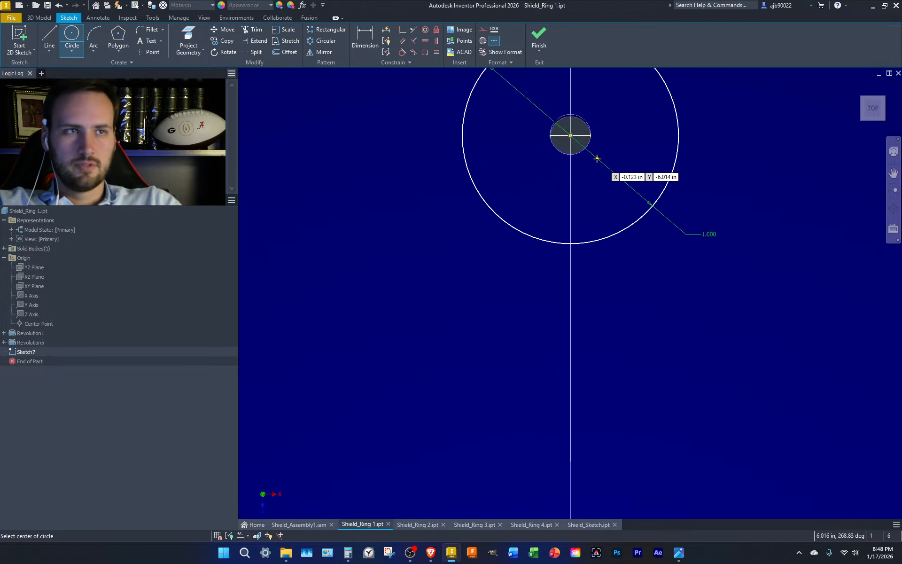
{"action": "left_click", "coordinate": [571, 135]}
{"action": "type", "text": "2"}
{"action": "key", "text": "Return"}
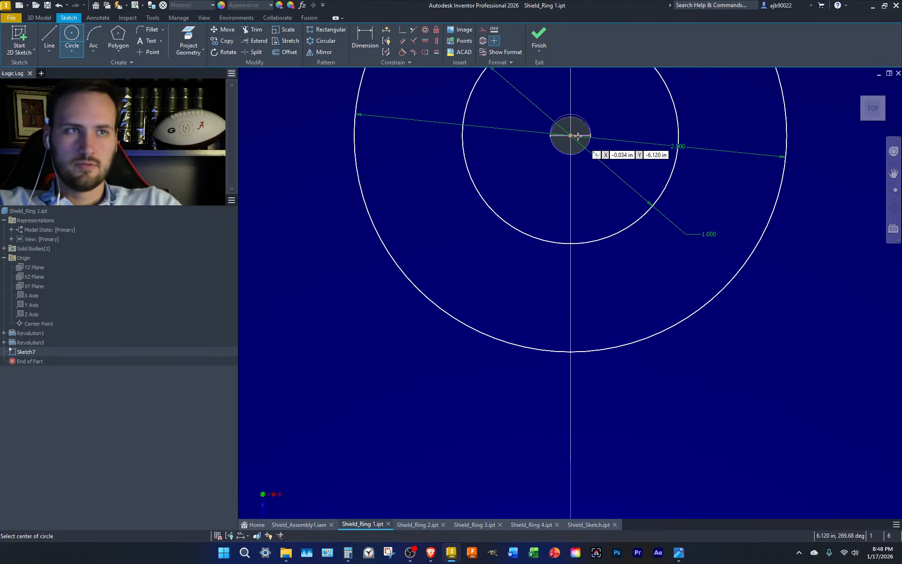
Add a 1.5 in diameter circle at the same centre and finish the sketch.
{"action": "left_click", "coordinate": [572, 135]}
{"action": "type", "text": "1"}
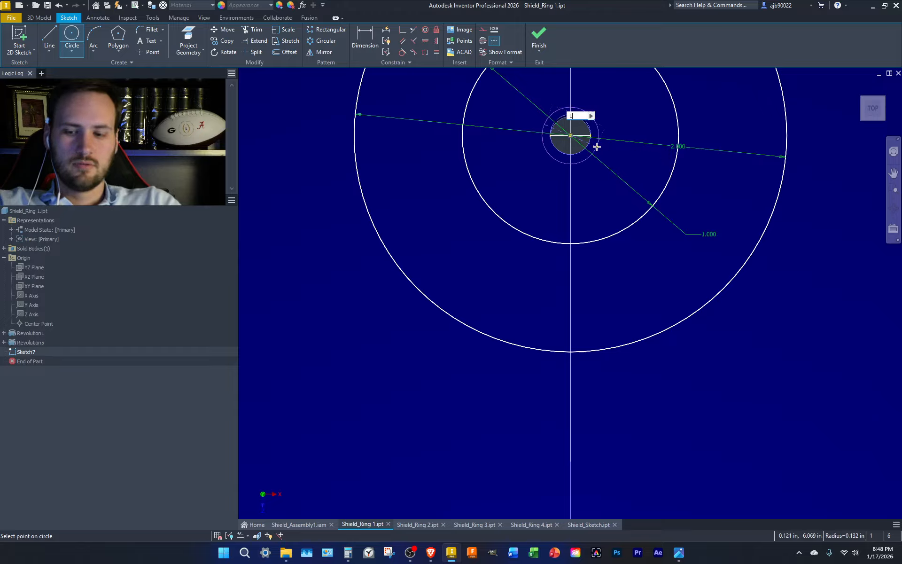
{"action": "type", "text": ".5"}
{"action": "key", "text": "Return"}
{"action": "key", "text": "Escape"}
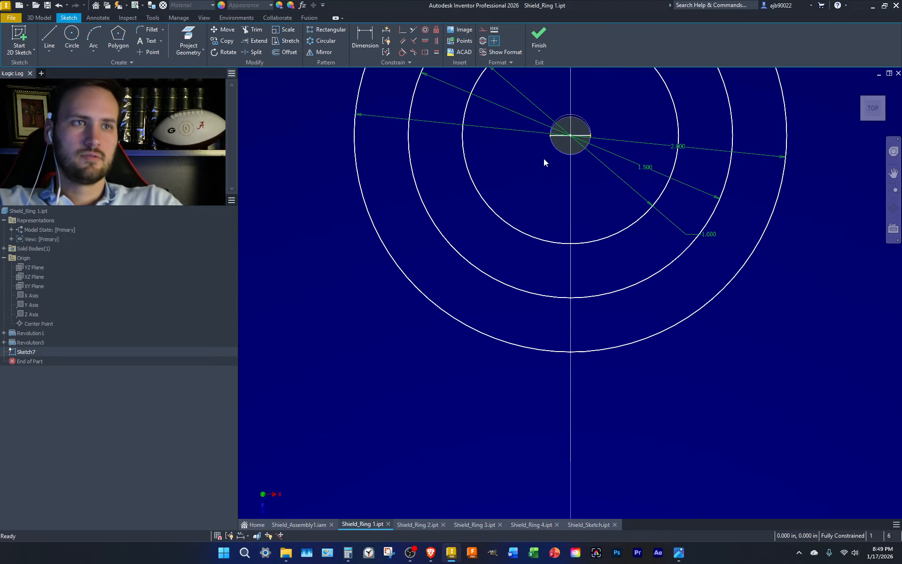
{"action": "left_click_drag", "start_coordinate": [544, 183], "coordinate": [518, 84]}
{"action": "left_click", "coordinate": [539, 37]}
Try a circular pattern of the revolved hole about the Y Axis over 360 degrees with counts of 15 and 25, comparing spacing against the circles.
{"action": "scroll", "coordinate": [517, 228], "scroll_direction": "down", "scroll_amount": 10}
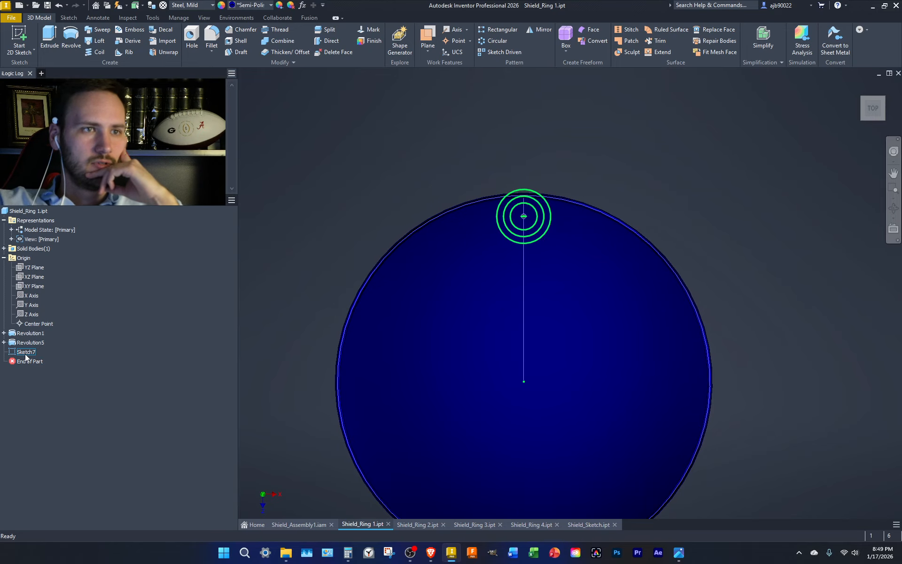
{"action": "left_click", "coordinate": [494, 39]}
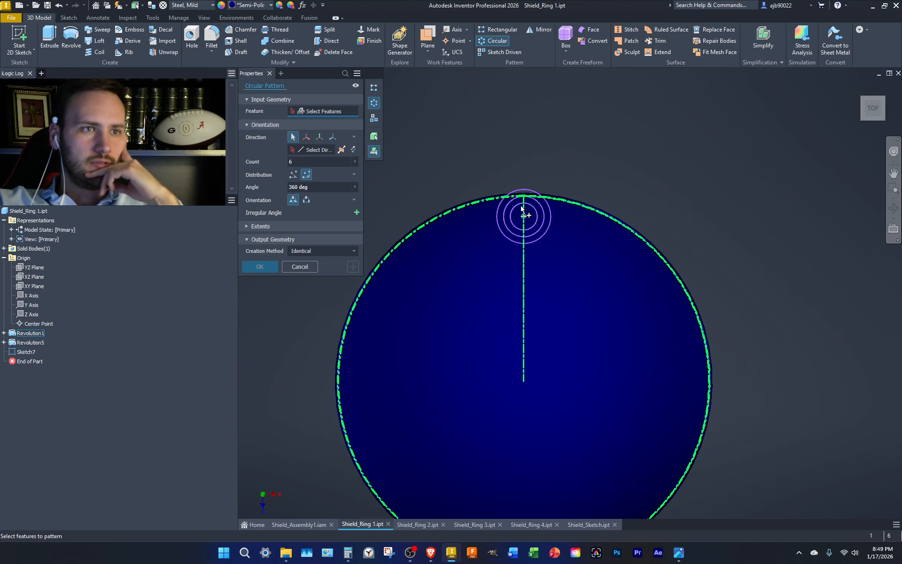
{"action": "scroll", "coordinate": [532, 240], "scroll_direction": "up", "scroll_amount": 4}
{"action": "left_click", "coordinate": [533, 240]}
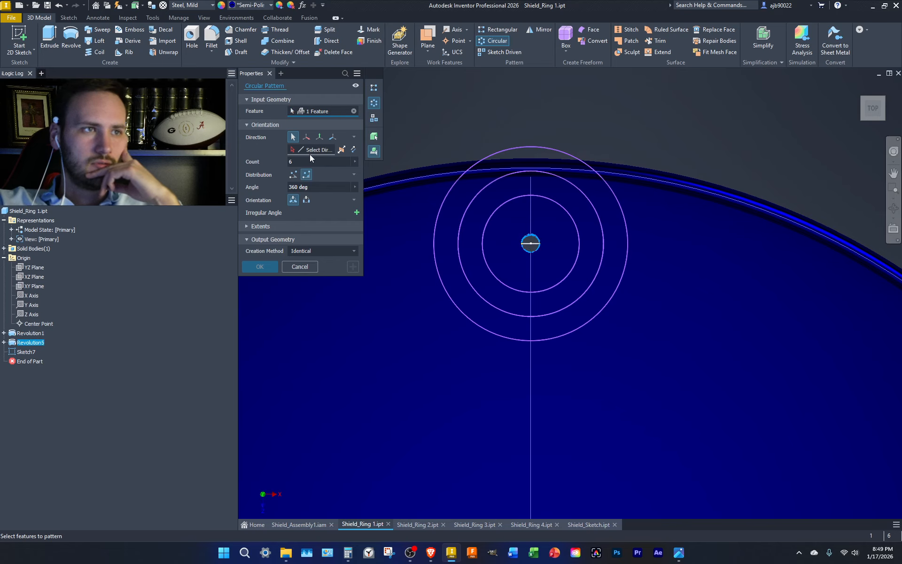
{"action": "left_click", "coordinate": [33, 305]}
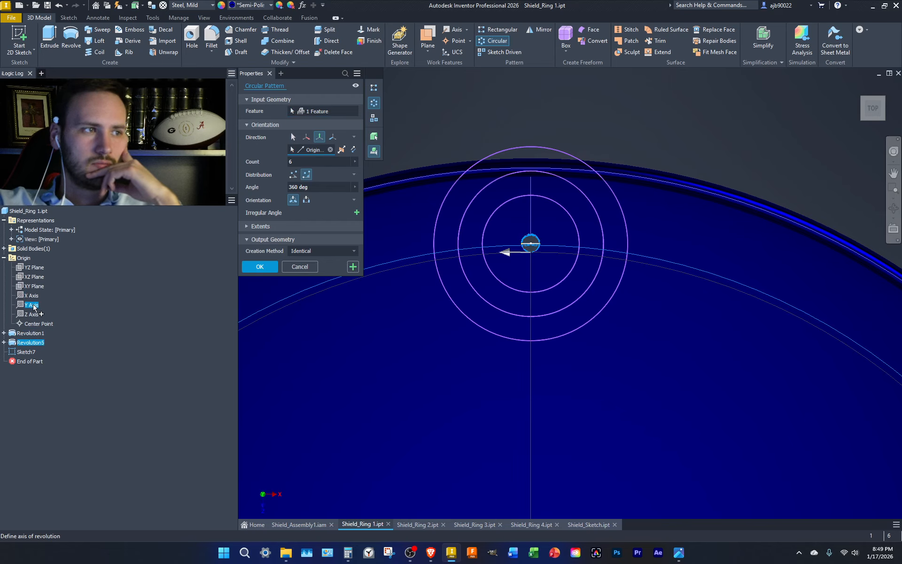
{"action": "scroll", "coordinate": [751, 328], "scroll_direction": "down", "scroll_amount": 4}
{"action": "scroll", "coordinate": [704, 282], "scroll_direction": "up", "scroll_amount": 2}
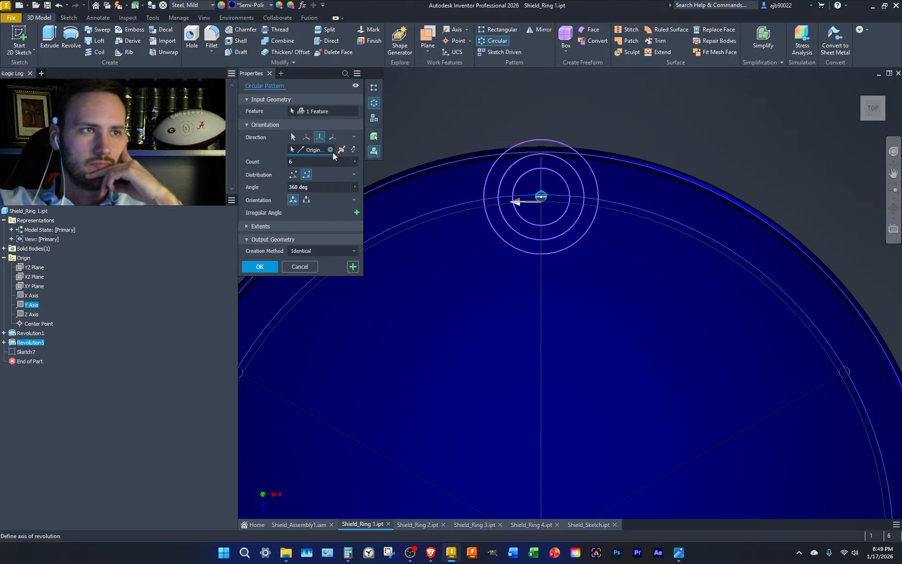
{"action": "left_click", "coordinate": [305, 164]}
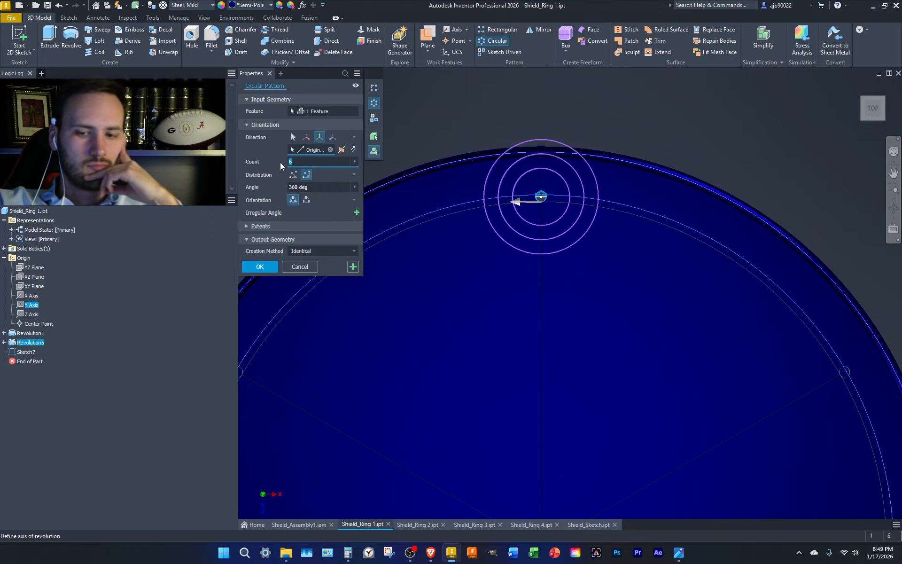
{"action": "scroll", "coordinate": [591, 266], "scroll_direction": "down", "scroll_amount": 4}
{"action": "middle_click_drag", "start_coordinate": [591, 267], "coordinate": [587, 217]}
{"action": "double_click", "coordinate": [311, 161]}
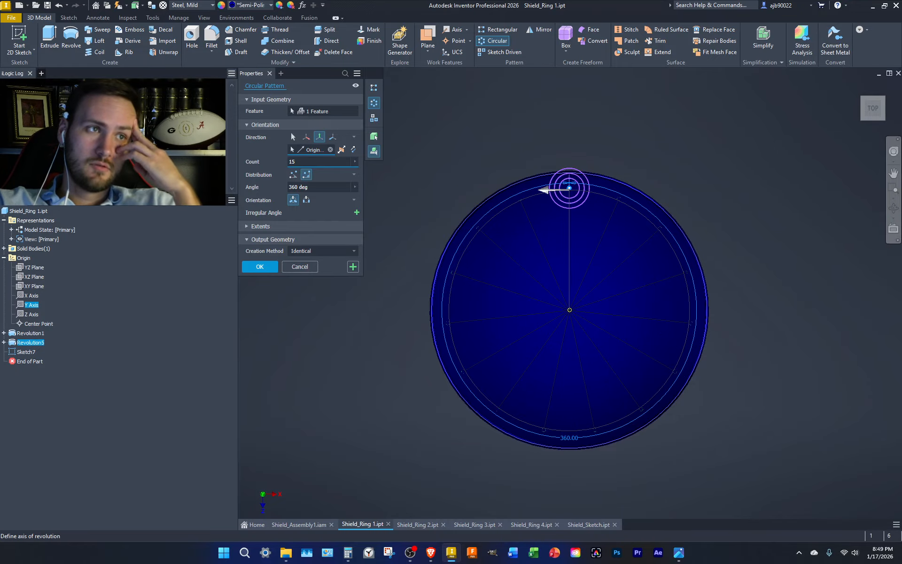
{"action": "double_click", "coordinate": [292, 162]}
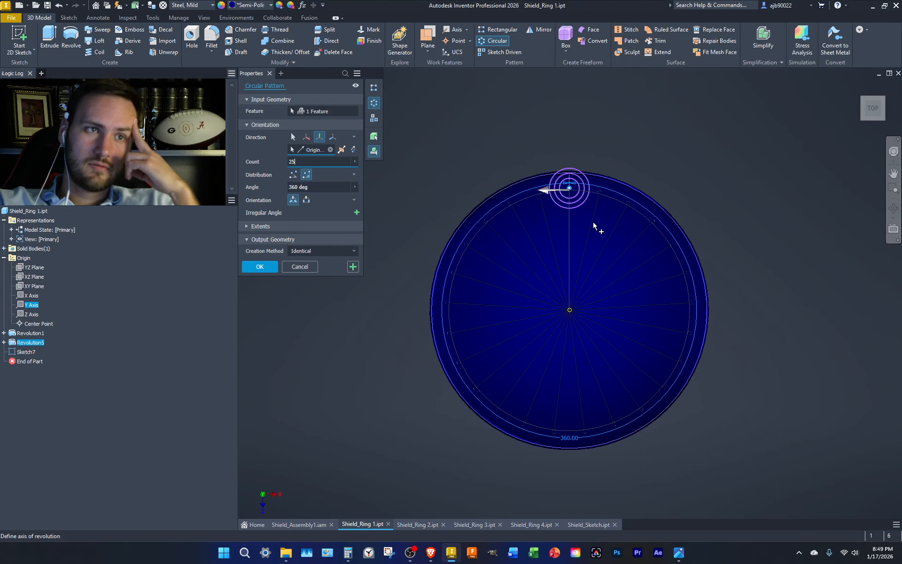
{"action": "scroll", "coordinate": [577, 199], "scroll_direction": "up", "scroll_amount": 4}
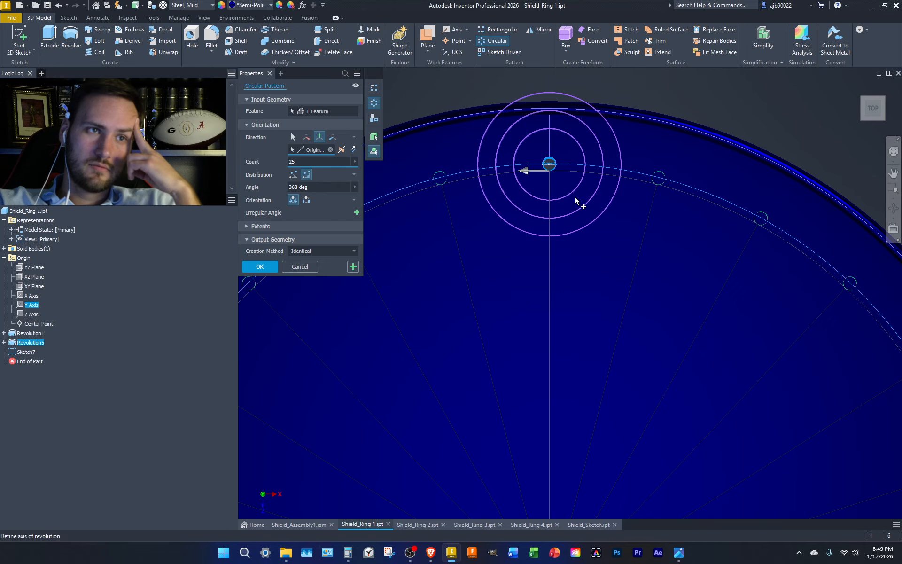
{"action": "key", "text": "Return"}
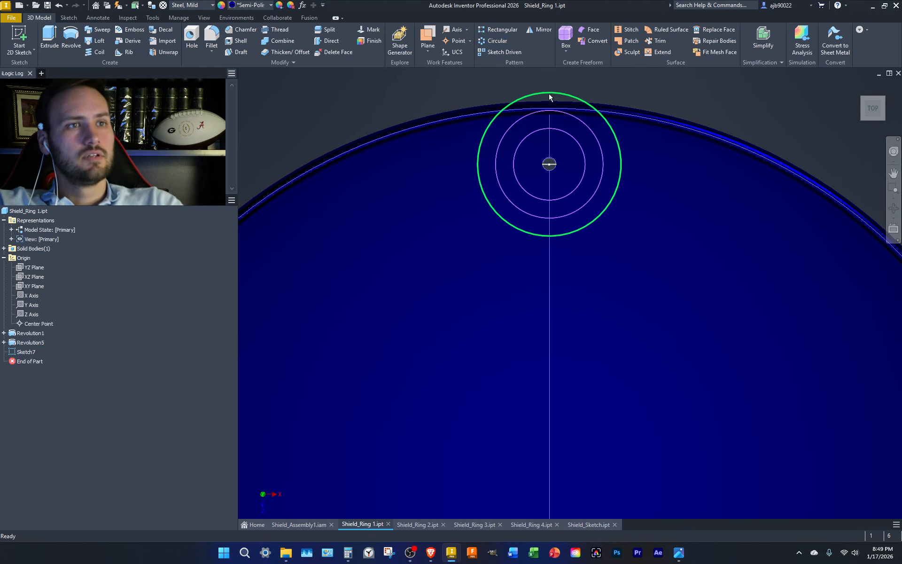
Reopen the reference circle sketch and add a 3 in diameter circle centred on the hole.
{"action": "left_click", "coordinate": [549, 94]}
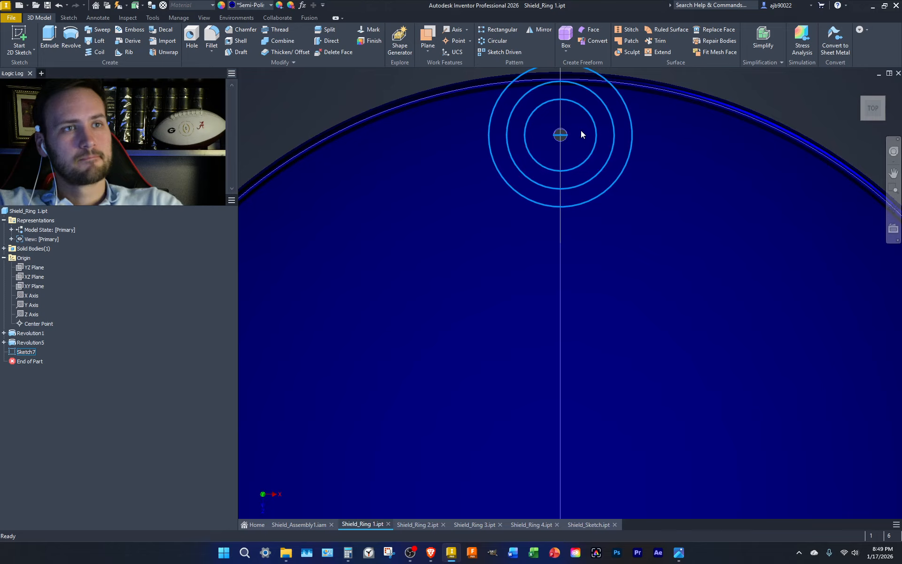
{"action": "key", "text": "s"}
{"action": "key", "text": "d"}
{"action": "left_click", "coordinate": [606, 107]}
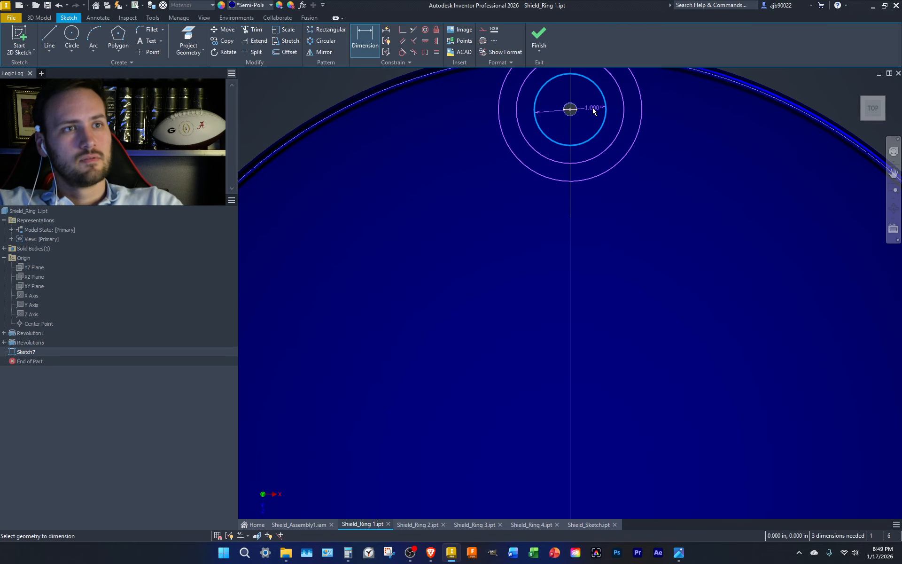
{"action": "key", "text": "Escape"}
{"action": "key", "text": "c"}
{"action": "left_click", "coordinate": [570, 109]}
{"action": "type", "text": "3"}
{"action": "key", "text": "Return"}
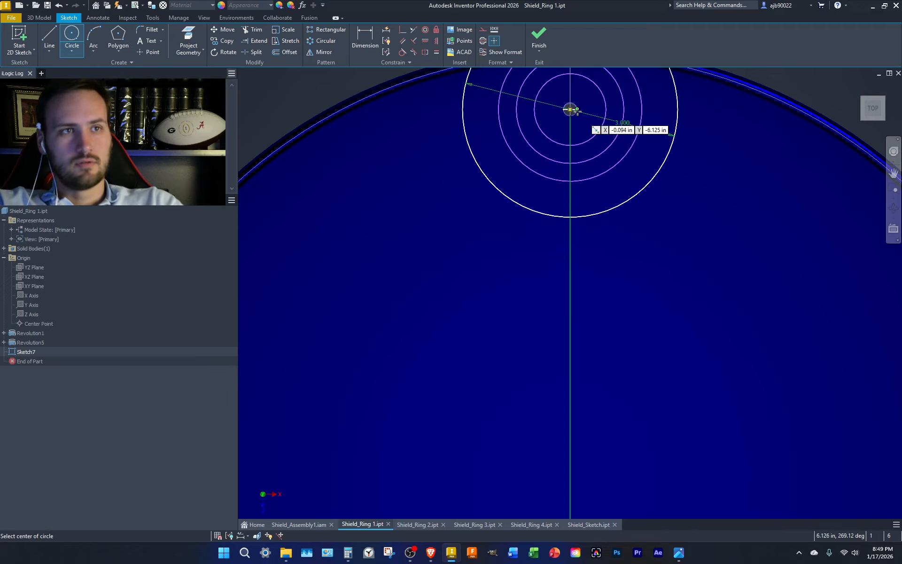
Add a 4 in diameter circle concentric with the 3 in circle.
{"action": "left_click", "coordinate": [570, 109]}
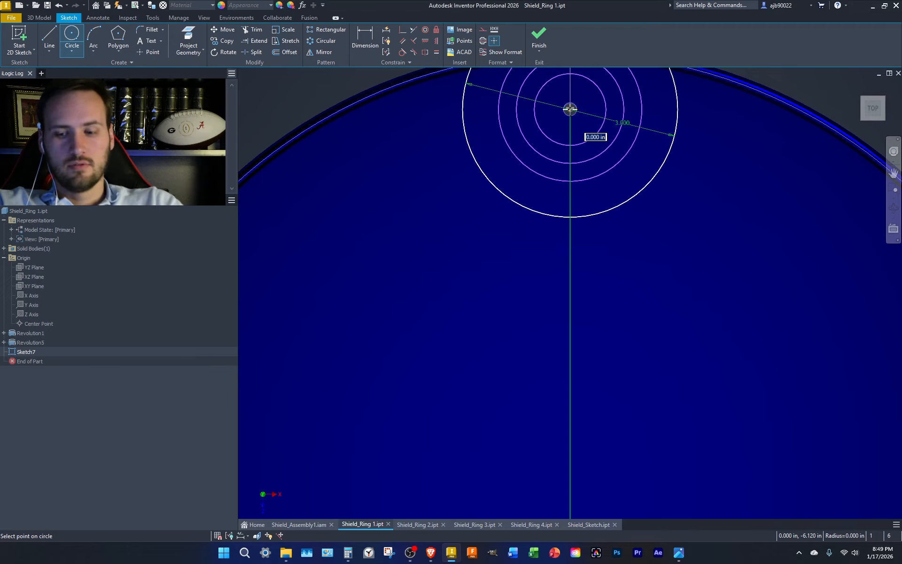
{"action": "type", "text": "4"}
{"action": "key", "text": "Return"}
{"action": "scroll", "coordinate": [570, 111], "scroll_direction": "down", "scroll_amount": 3}
{"action": "key", "text": "Escape"}
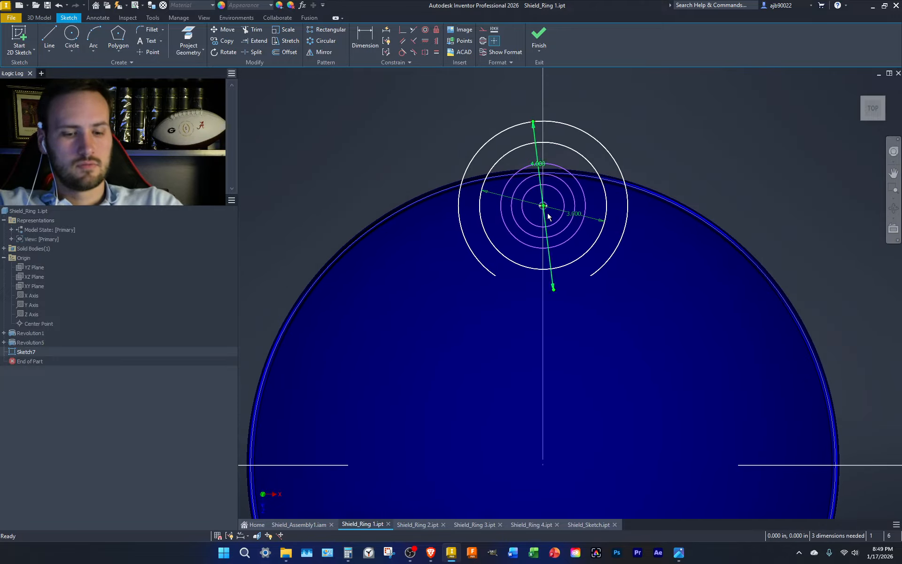
Delete the 1 in, 1.5 in and 2 in circles around the hole.
{"action": "left_click_drag", "start_coordinate": [564, 173], "coordinate": [548, 205]}
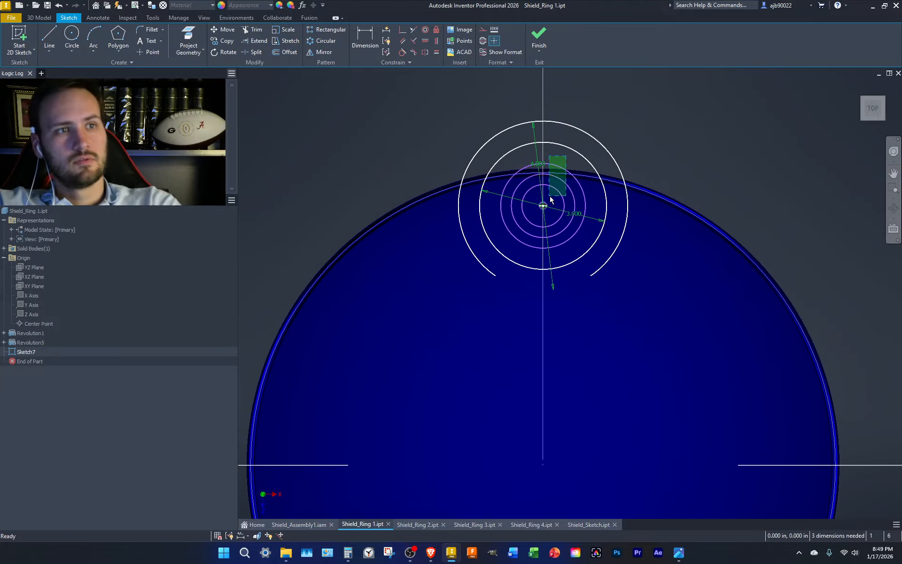
{"action": "key", "text": "Delete"}
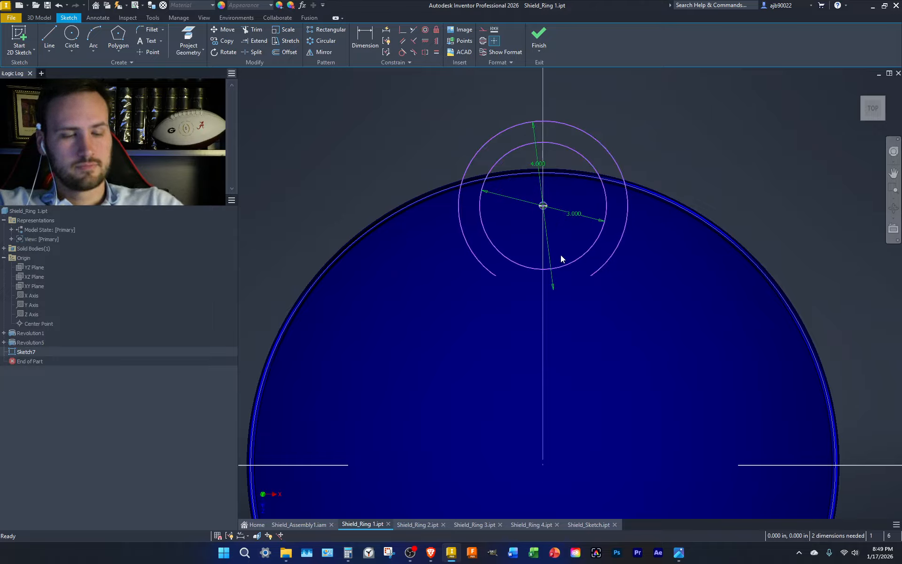
{"action": "key", "text": "c"}
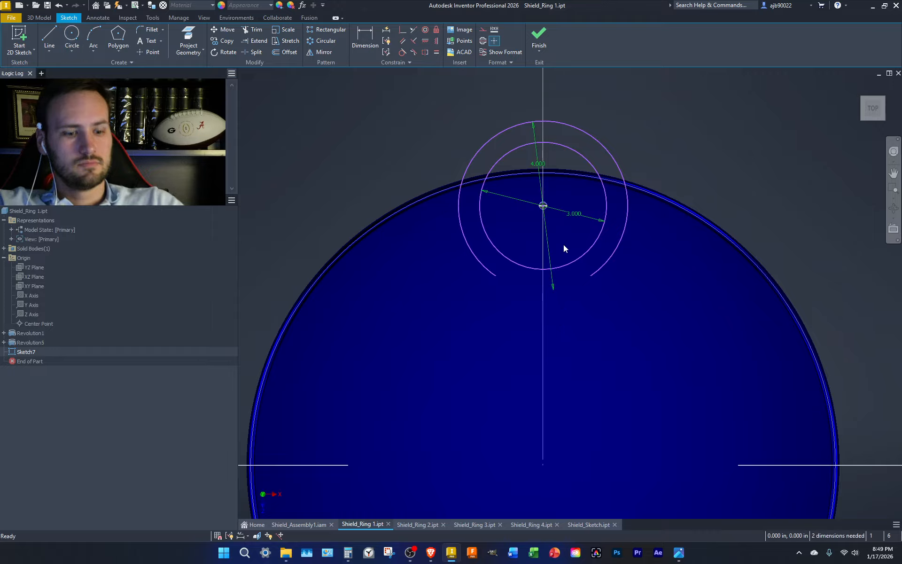
Add a 2 in diameter circle centred on the hole, concentric with the 3 in and 4 in circles.
{"action": "left_click", "coordinate": [542, 205]}
{"action": "type", "text": "2"}
{"action": "key", "text": "Return"}
{"action": "key", "text": "Escape"}
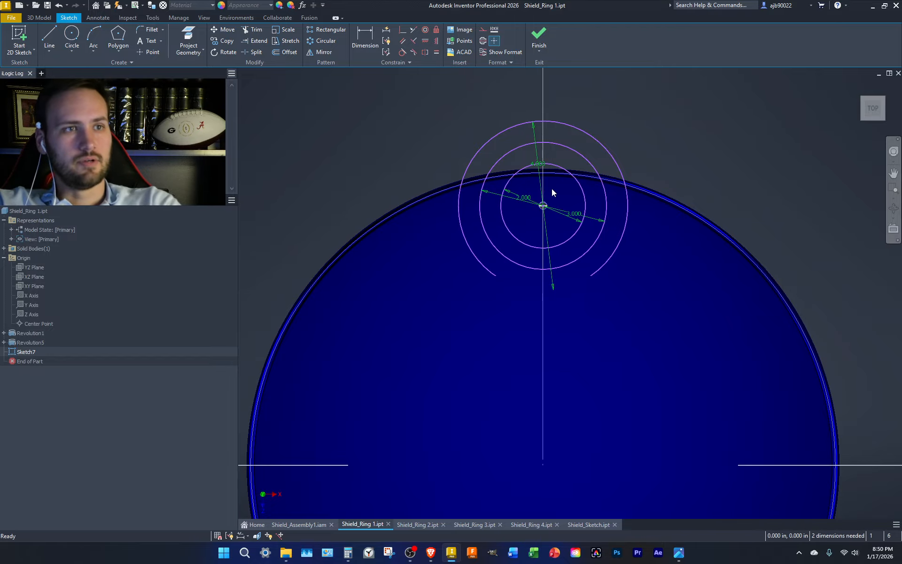
Delete the diameter dimensions of the three reference circles and finish the sketch.
{"action": "left_click_drag", "start_coordinate": [552, 188], "coordinate": [514, 200]}
{"action": "key", "text": "Delete"}
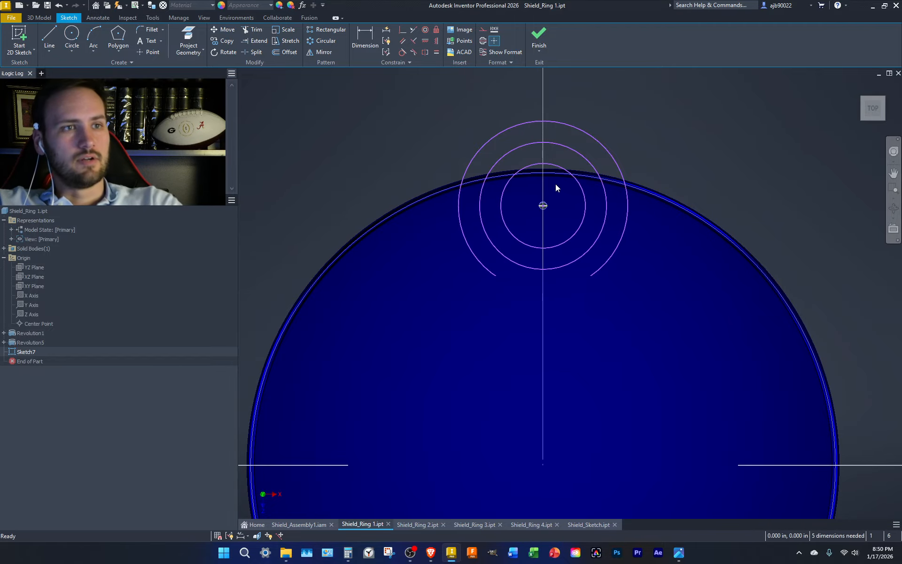
{"action": "left_click", "coordinate": [539, 37]}
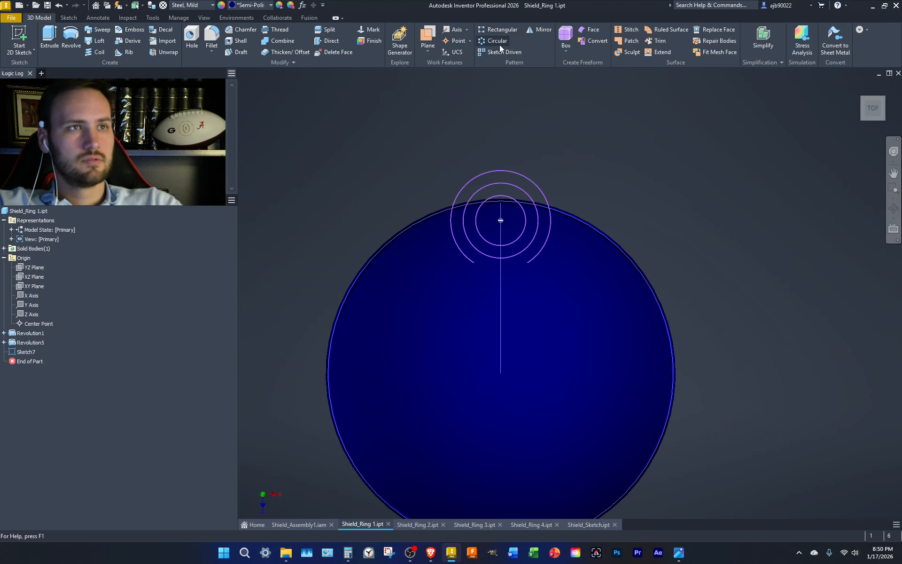
Set up a circular pattern of the revolved hole feature around the Y Axis.
{"action": "left_click", "coordinate": [497, 40]}
{"action": "left_click", "coordinate": [31, 342]}
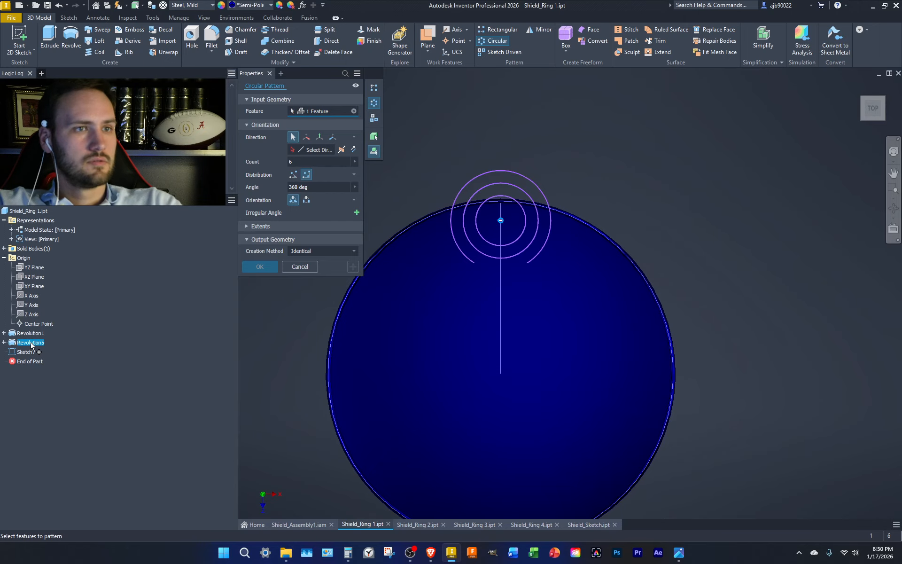
{"action": "left_click", "coordinate": [313, 149]}
{"action": "left_click", "coordinate": [33, 306]}
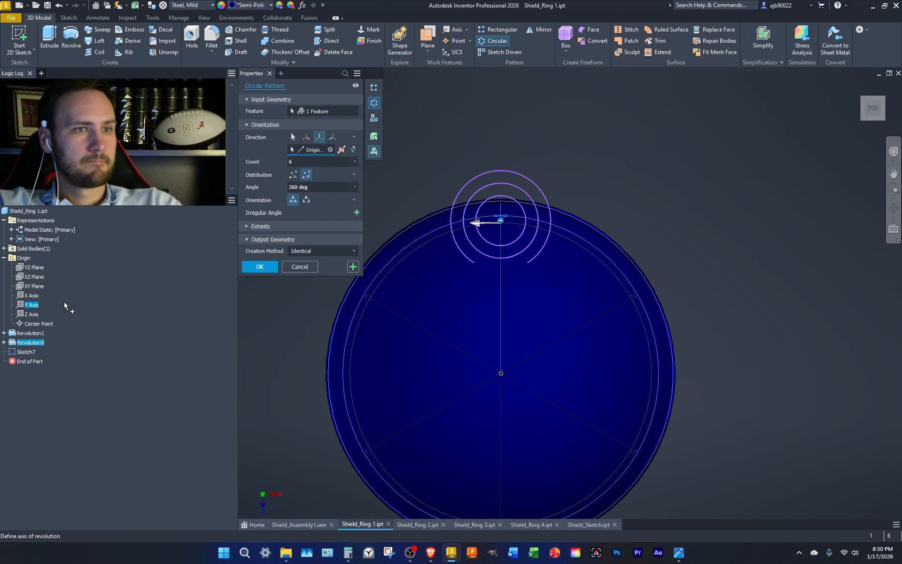
Compare pattern counts of 15 and 20 against the reference circles, and create the pattern with 25 holes over 360 degrees.
{"action": "scroll", "coordinate": [600, 275], "scroll_direction": "up", "scroll_amount": 3}
{"action": "left_click", "coordinate": [294, 161]}
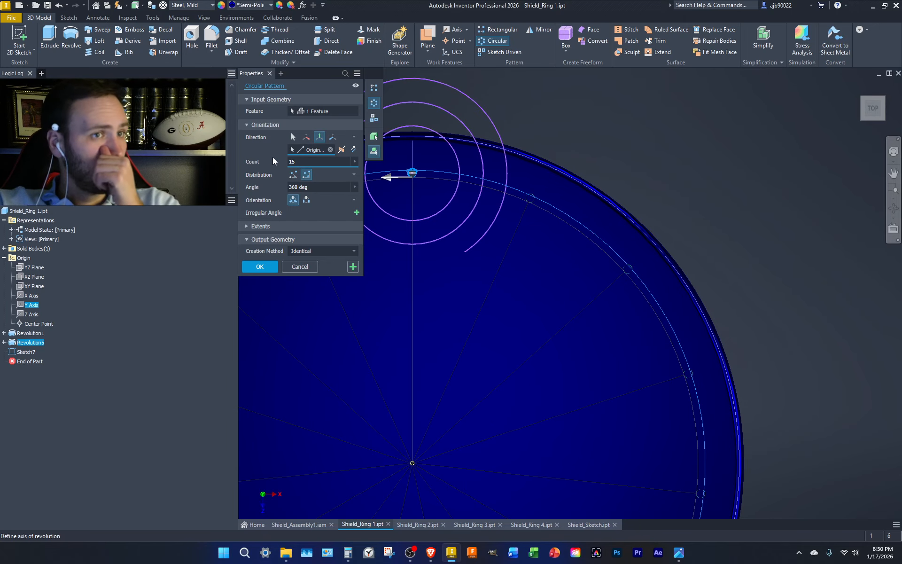
{"action": "type", "text": "15"}
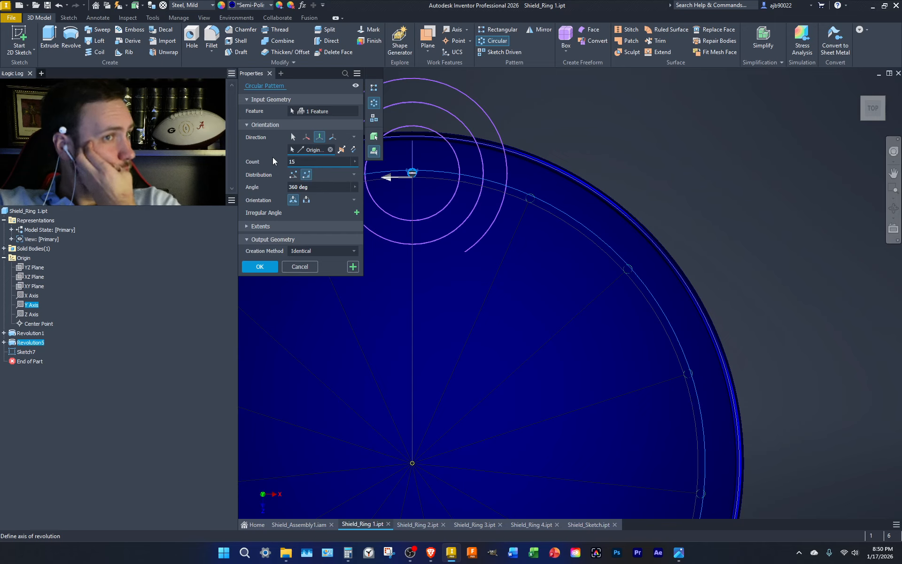
{"action": "key", "text": "BackSpace"}
{"action": "key", "text": "BackSpace"}
{"action": "type", "text": "20"}
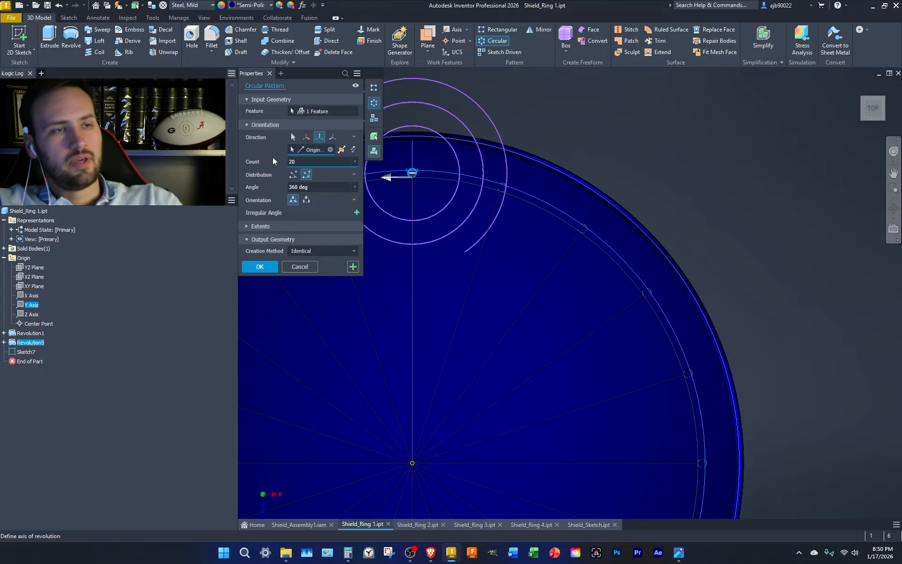
{"action": "key", "text": "BackSpace"}
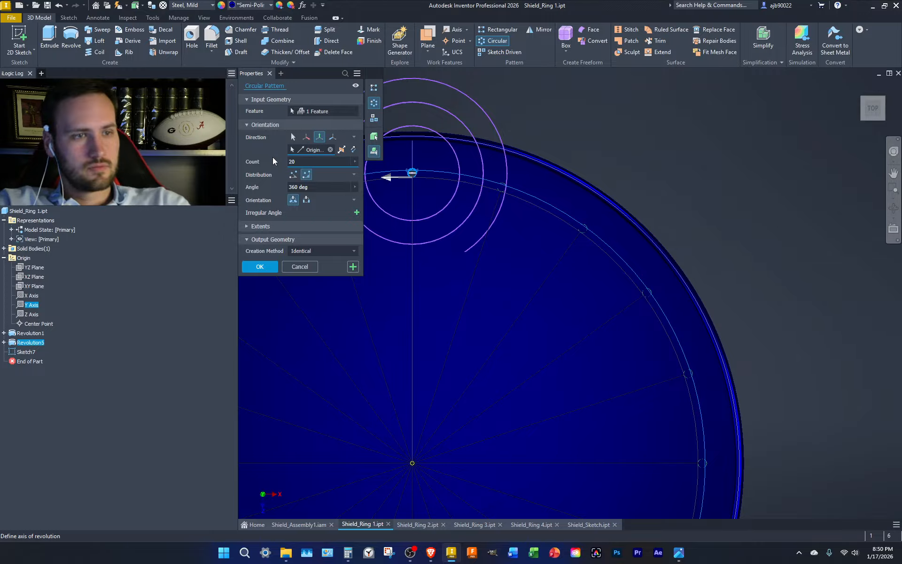
{"action": "type", "text": "5"}
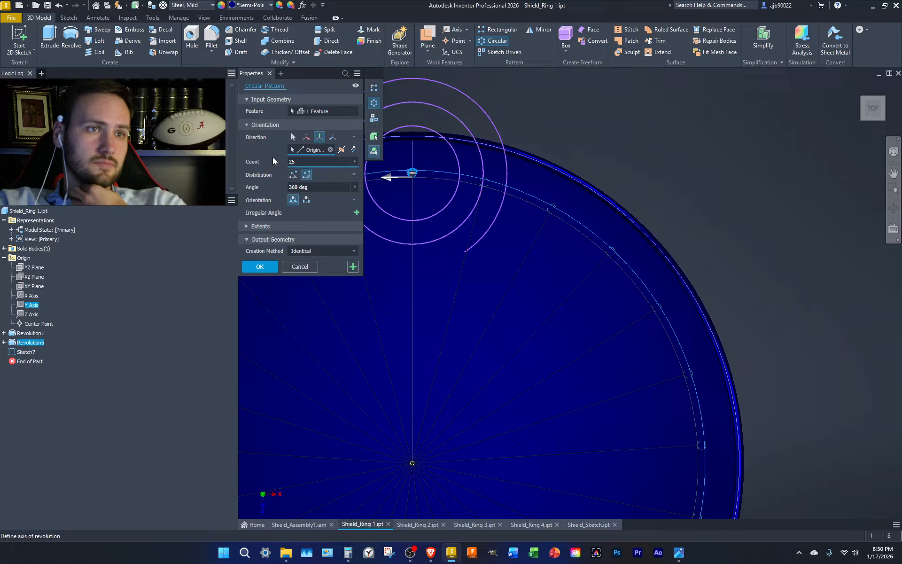
{"action": "left_click", "coordinate": [260, 266]}
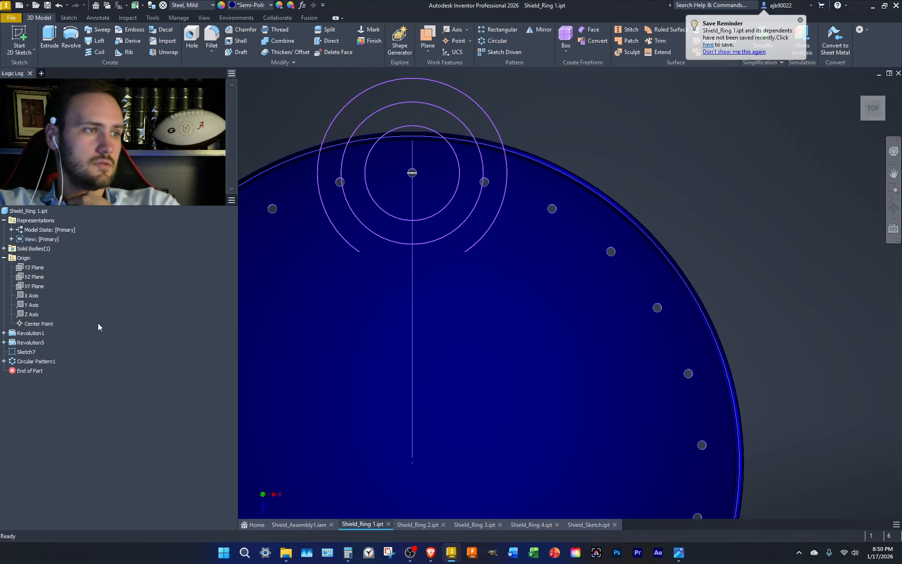
Delete the reference circle sketch from Shield_Ring 1.
{"action": "left_click", "coordinate": [27, 352]}
{"action": "key", "text": "Delete"}
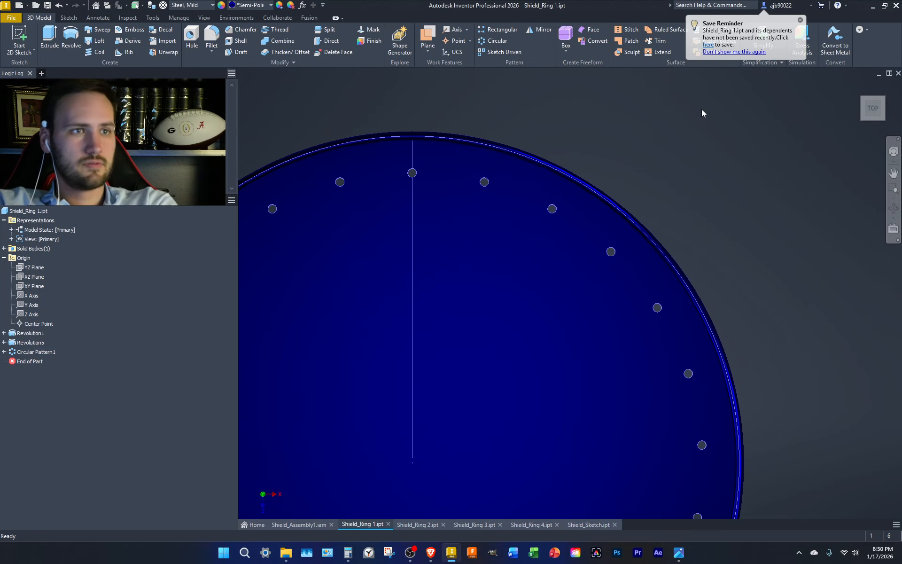
{"action": "scroll", "coordinate": [681, 136], "scroll_direction": "down", "scroll_amount": 5}
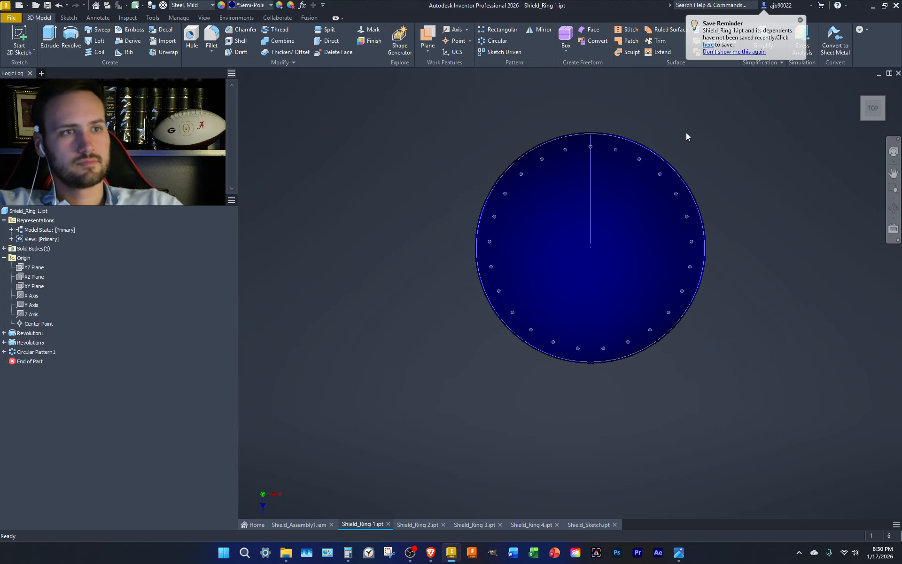
Inspect the hole pattern on Shield_Ring 1 at an angle and within Shield_Assembly1.
{"action": "left_click", "coordinate": [883, 100]}
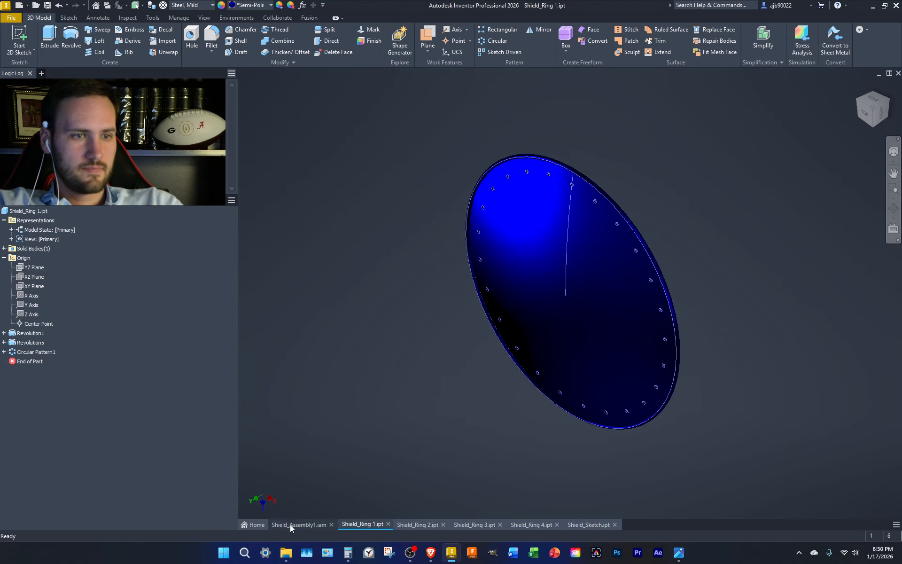
{"action": "left_click", "coordinate": [290, 524]}
{"action": "scroll", "coordinate": [509, 269], "scroll_direction": "up", "scroll_amount": 5}
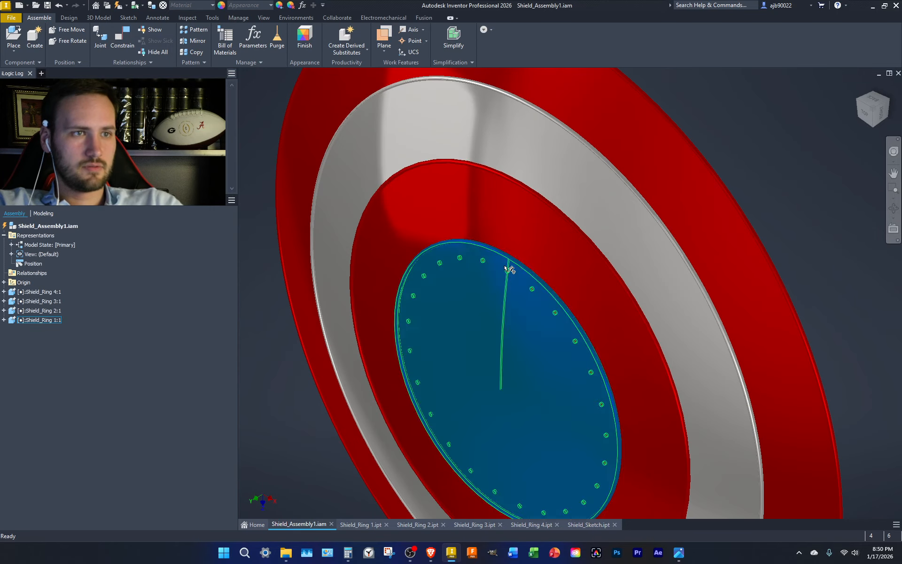
{"action": "scroll", "coordinate": [510, 270], "scroll_direction": "down", "scroll_amount": 6}
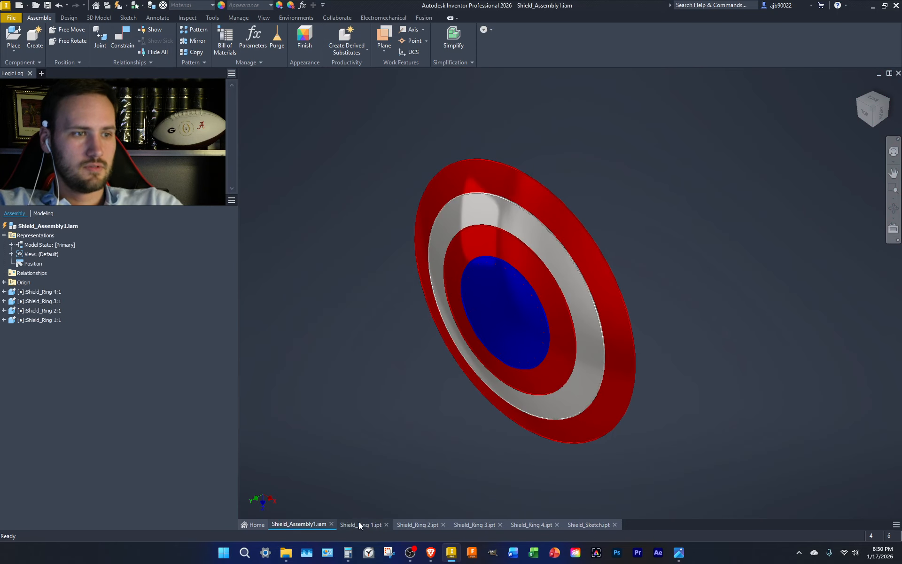
Copy all geometry from the hole's profile sketch in Shield_Ring 1 and finish that sketch.
{"action": "left_click", "coordinate": [353, 524]}
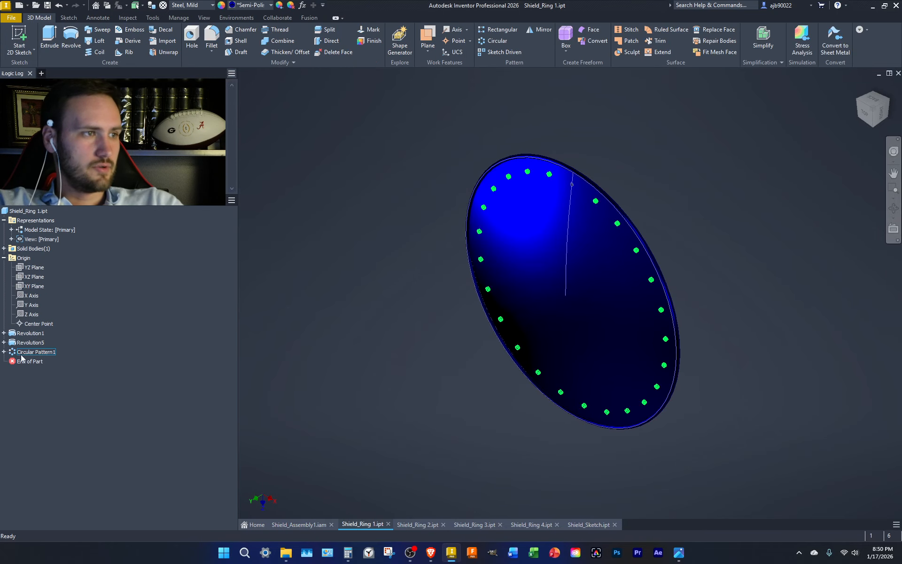
{"action": "left_click", "coordinate": [4, 343]}
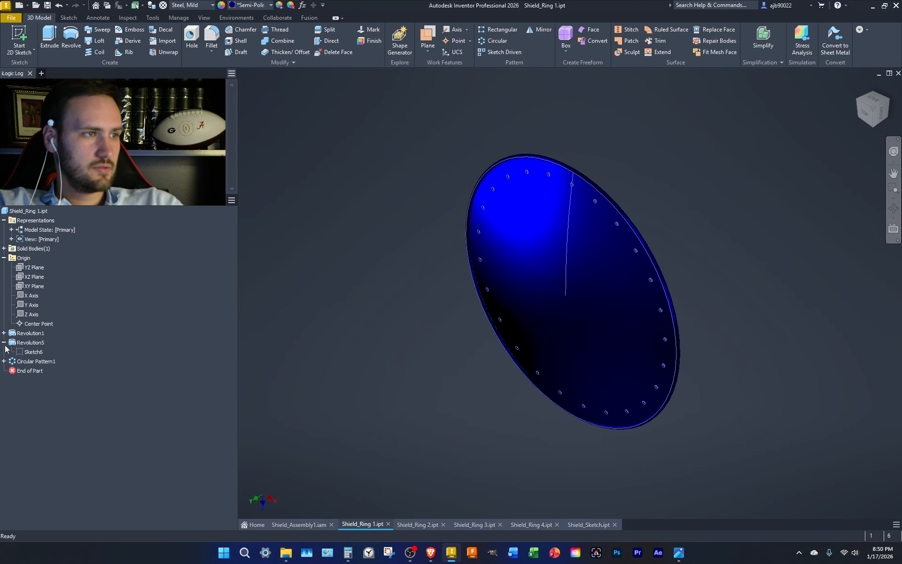
{"action": "double_click", "coordinate": [33, 352]}
{"action": "left_click_drag", "start_coordinate": [677, 403], "coordinate": [471, 141]}
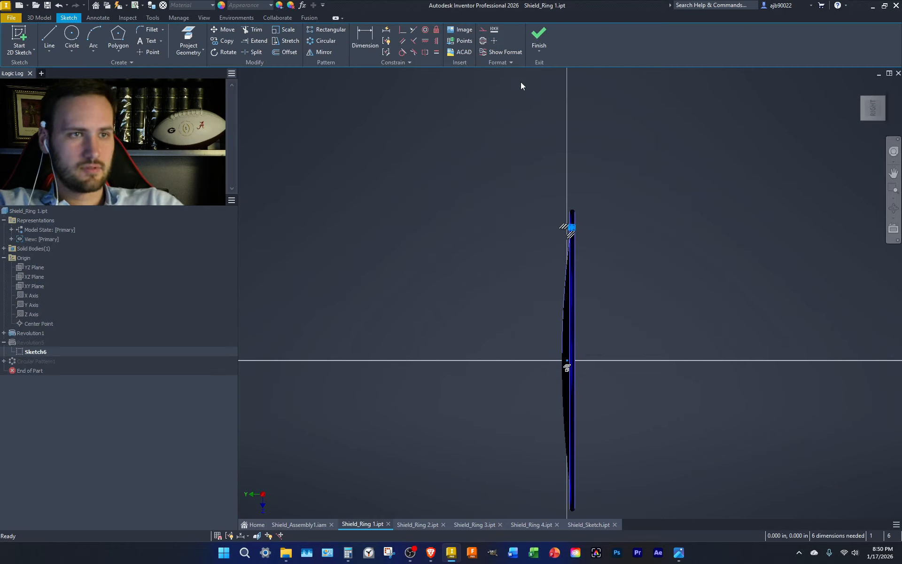
{"action": "left_click", "coordinate": [534, 35]}
In Shield_Ring 2, create a sketch on the YZ Plane and paste the copied hole profile.
{"action": "left_click", "coordinate": [406, 525]}
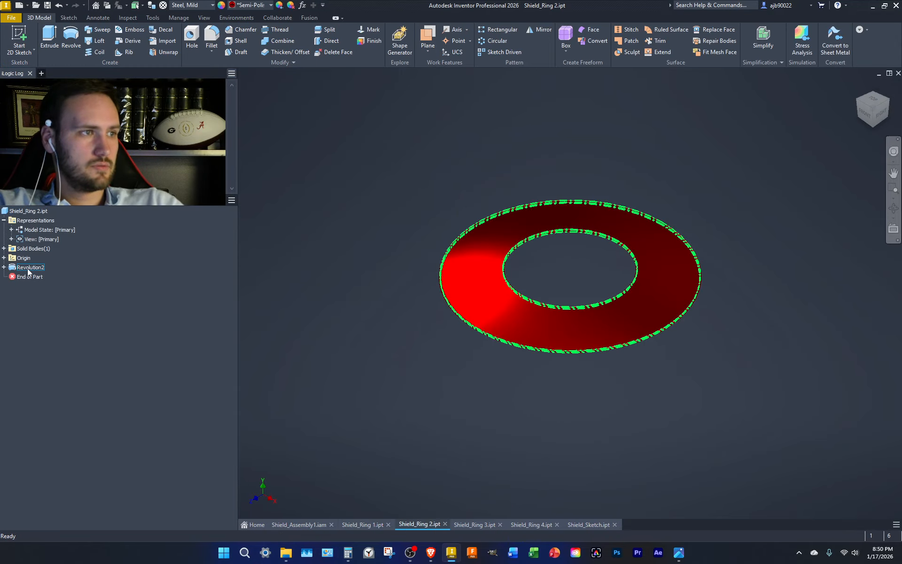
{"action": "left_click", "coordinate": [19, 40]}
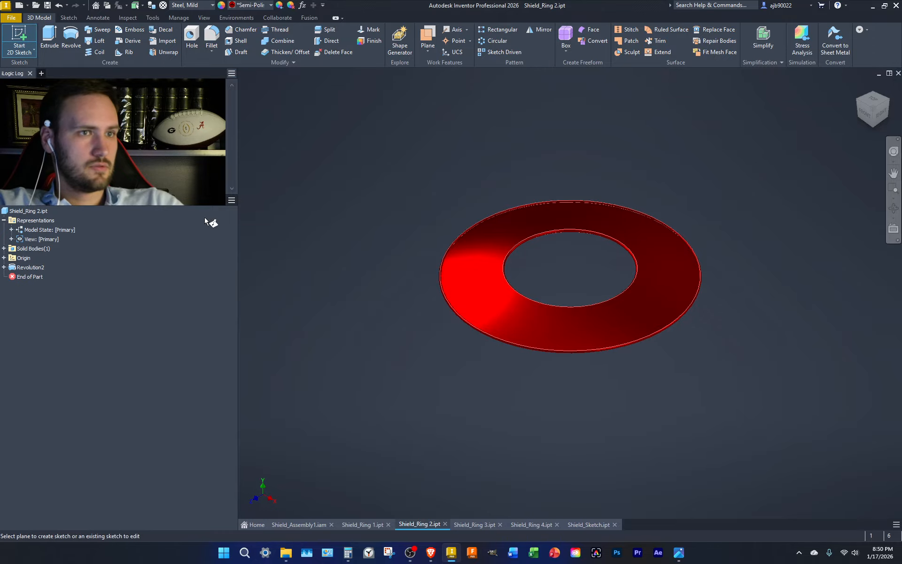
{"action": "left_click", "coordinate": [4, 257]}
{"action": "left_click", "coordinate": [34, 267]}
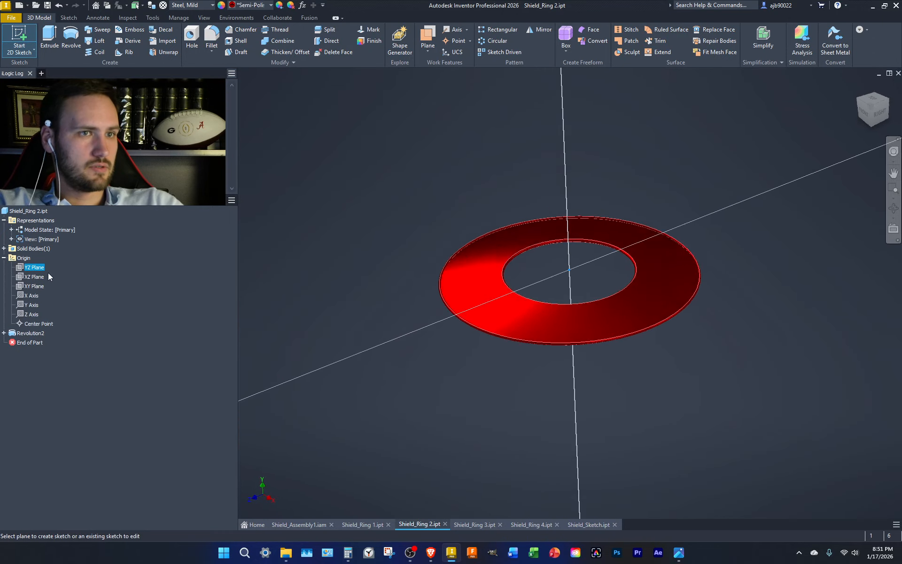
{"action": "key", "text": "ctrl+v"}
Move the pasted hole geometry from its own origin point onto the sketch origin of Shield_Ring 2.
{"action": "scroll", "coordinate": [762, 159], "scroll_direction": "down", "scroll_amount": 4}
{"action": "left_click_drag", "start_coordinate": [784, 157], "coordinate": [539, 80]}
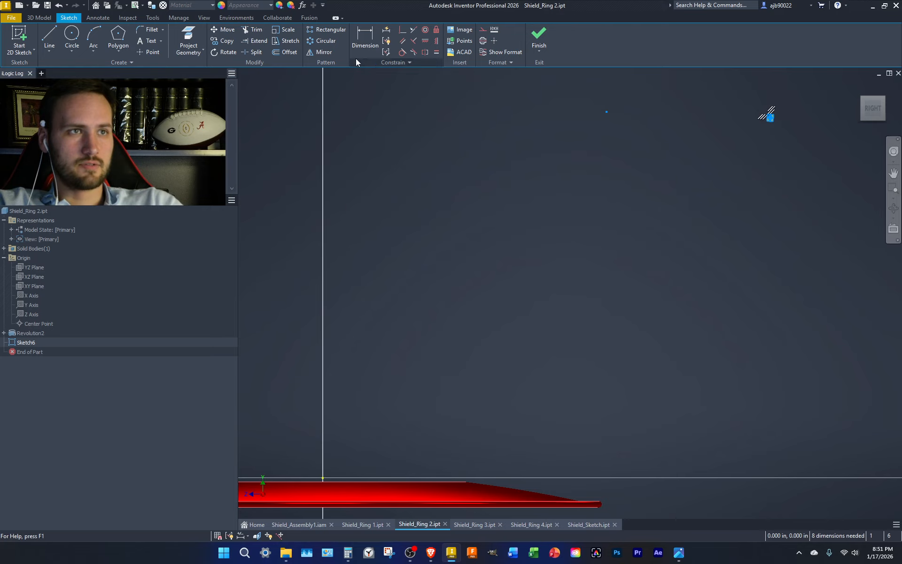
{"action": "left_click", "coordinate": [224, 30]}
{"action": "left_click", "coordinate": [301, 96]}
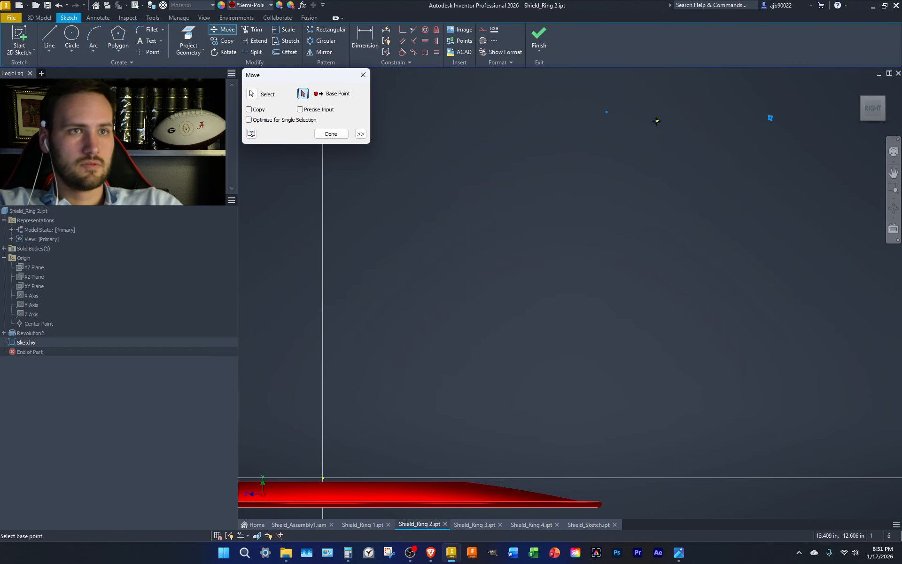
{"action": "left_click", "coordinate": [607, 112]}
{"action": "middle_click_drag", "start_coordinate": [359, 382], "coordinate": [398, 269]}
{"action": "scroll", "coordinate": [355, 357], "scroll_direction": "down", "scroll_amount": 6}
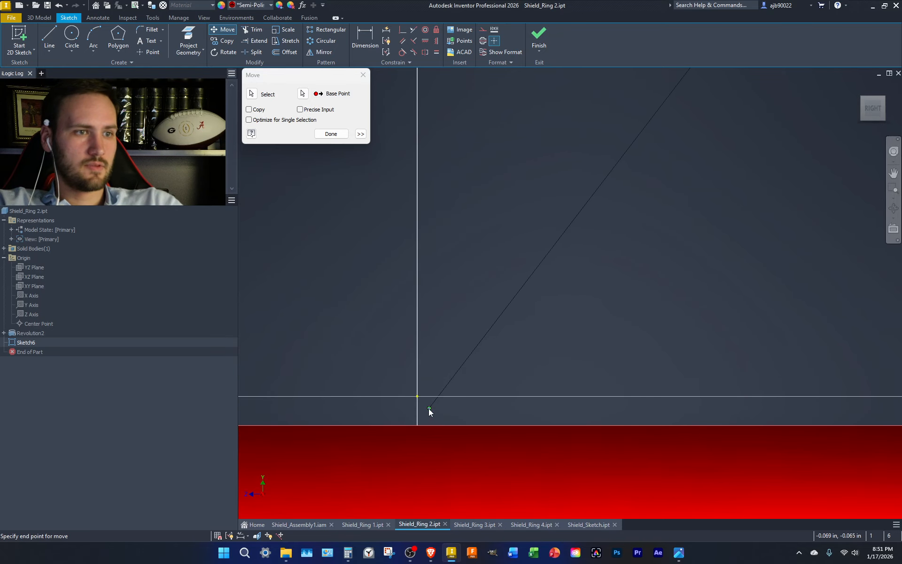
{"action": "left_click", "coordinate": [417, 397]}
{"action": "key", "text": "Escape"}
{"action": "middle_click_drag", "start_coordinate": [524, 390], "coordinate": [522, 280]}
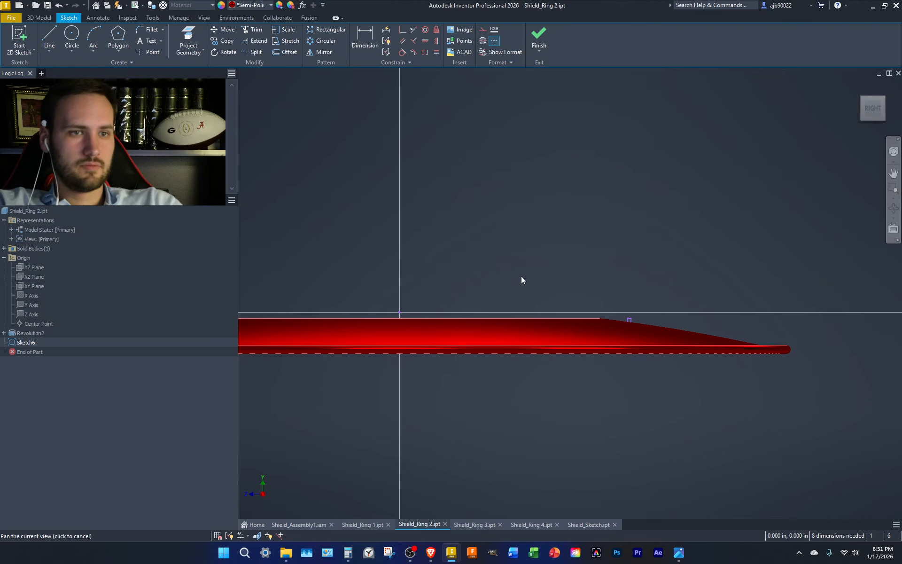
{"action": "scroll", "coordinate": [611, 336], "scroll_direction": "down", "scroll_amount": 3}
{"action": "right_click", "coordinate": [703, 309]}
{"action": "left_click", "coordinate": [731, 324]}
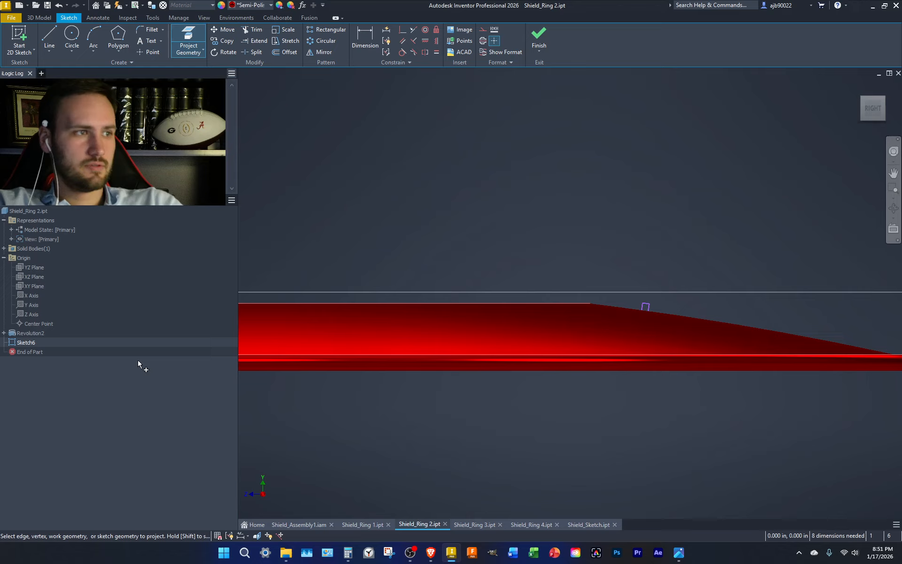
{"action": "key", "text": "Escape"}
{"action": "right_click", "coordinate": [29, 334]}
{"action": "key", "text": "Escape"}
Make the Ring - Layer 2 sketch under Revolution2 visible.
{"action": "left_click", "coordinate": [4, 333]}
{"action": "right_click", "coordinate": [32, 342]}
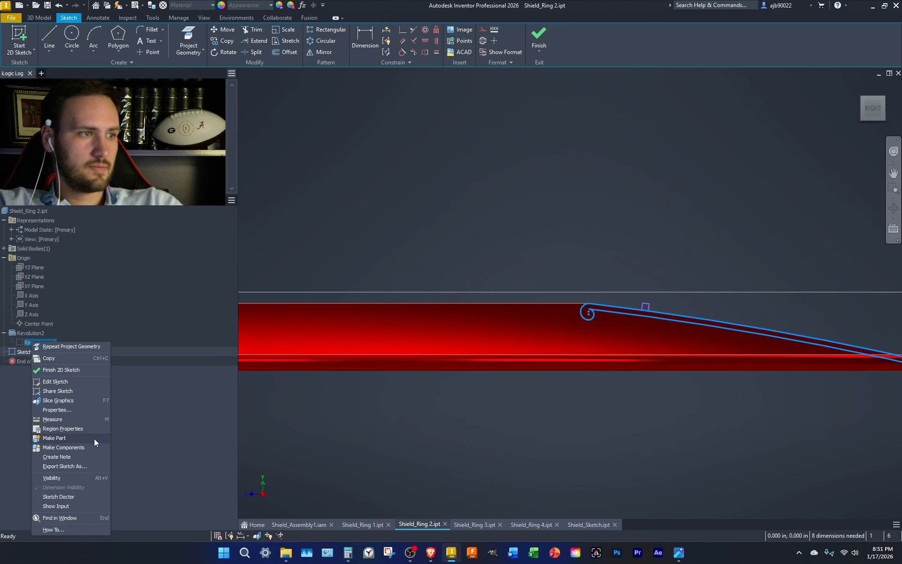
{"action": "left_click", "coordinate": [84, 478]}
{"action": "scroll", "coordinate": [658, 329], "scroll_direction": "up", "scroll_amount": 2}
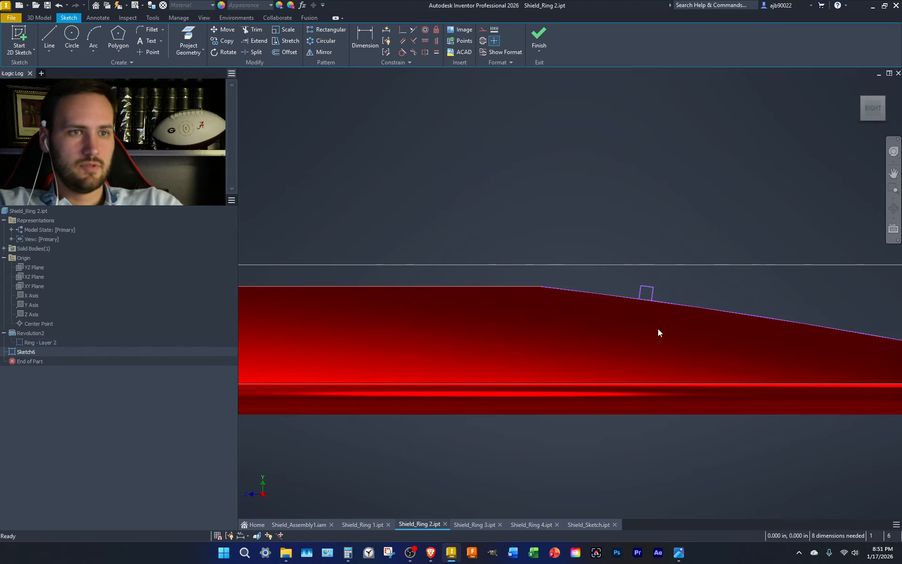
{"action": "right_click", "coordinate": [681, 256]}
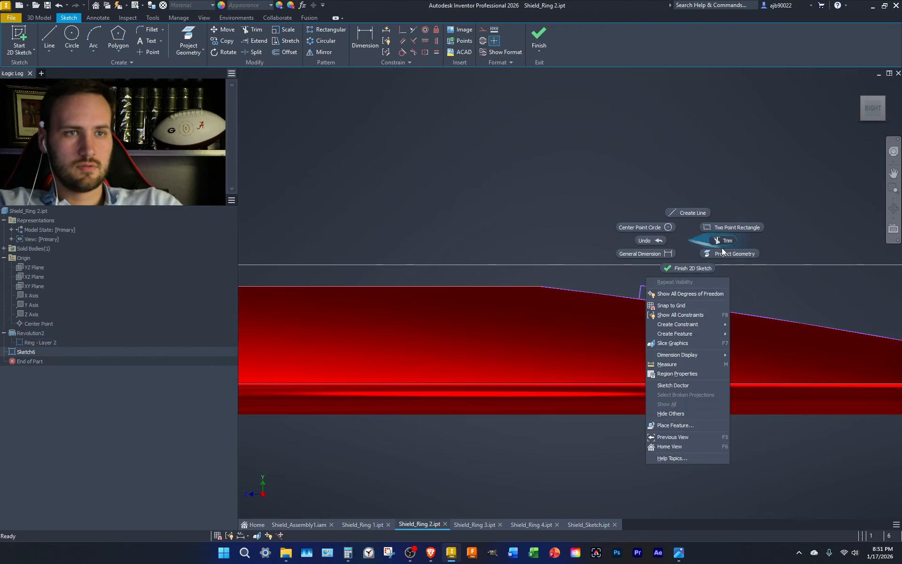
{"action": "left_click", "coordinate": [700, 242]}
{"action": "key", "text": "Escape"}
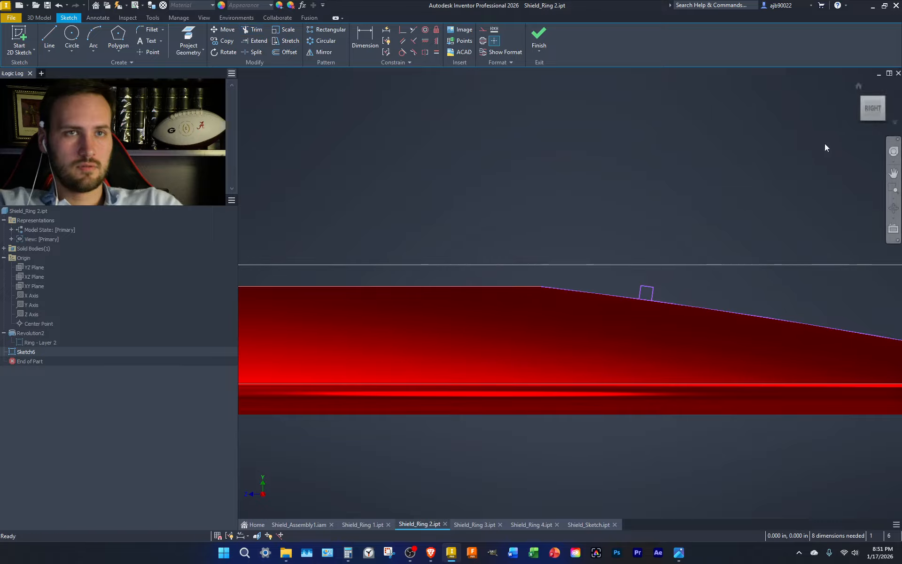
Finish the pasted hole sketch, suppress Revolution2, and reopen the hole sketch for editing.
{"action": "right_click", "coordinate": [27, 331]}
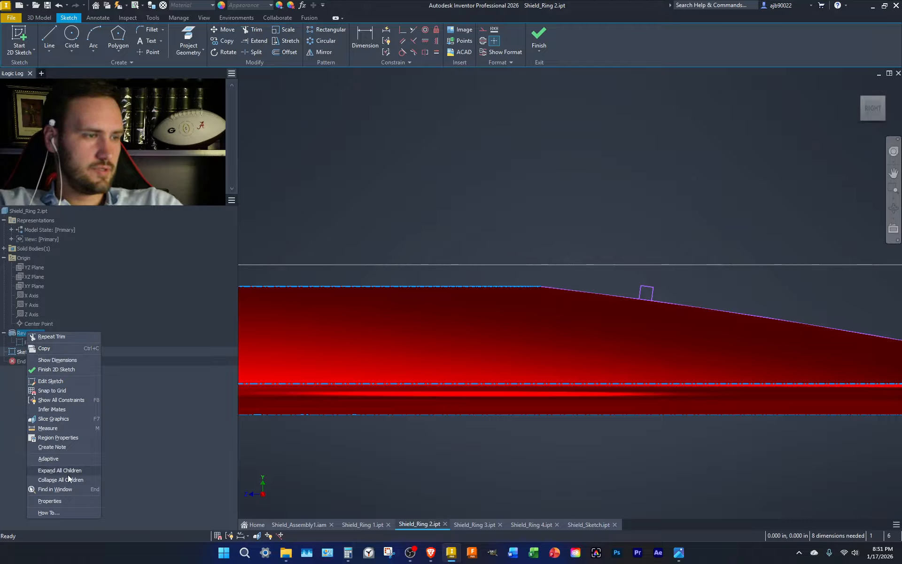
{"action": "left_click", "coordinate": [539, 38]}
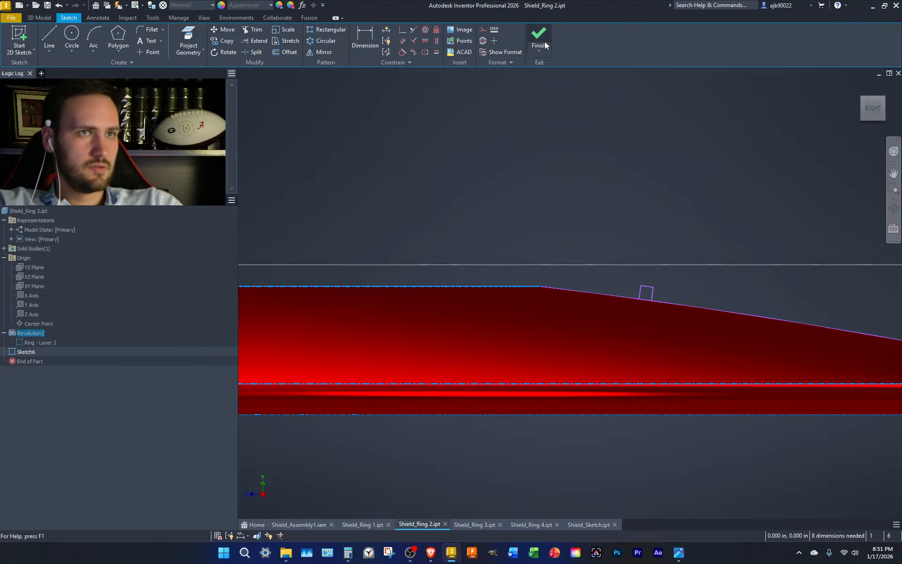
{"action": "right_click", "coordinate": [29, 333]}
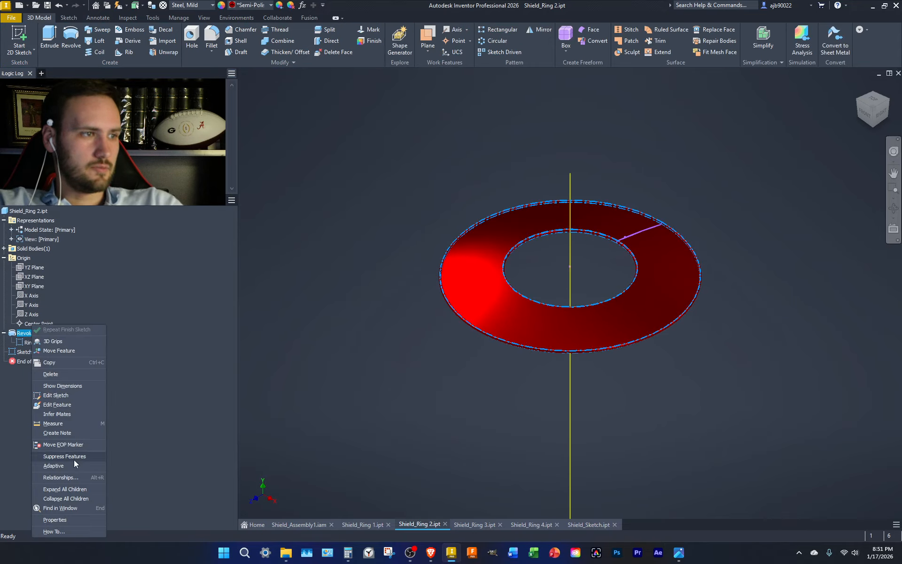
{"action": "left_click", "coordinate": [74, 458]}
{"action": "double_click", "coordinate": [32, 351]}
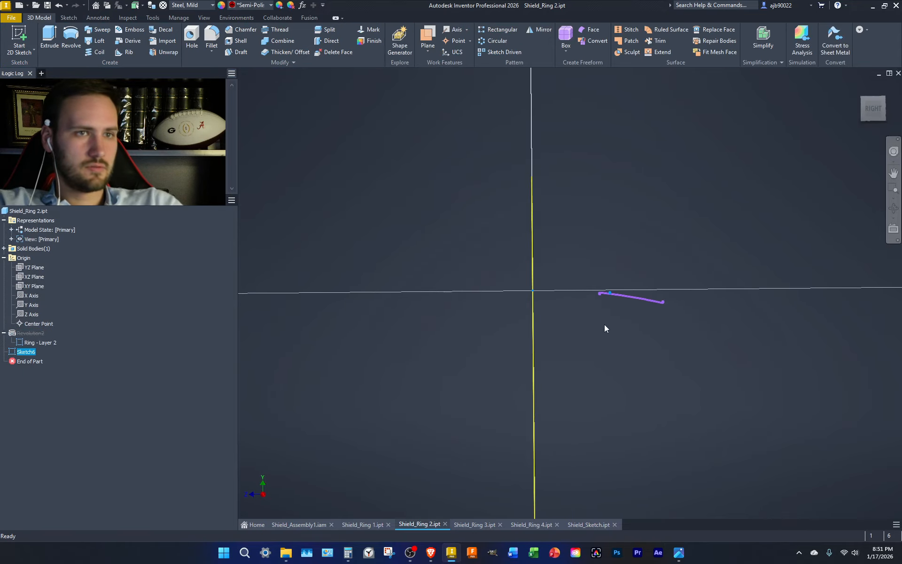
Project the ring profile's lower curve into the hole sketch and extend both sides of the hole rectangle down to that curve.
{"action": "right_click", "coordinate": [521, 242]}
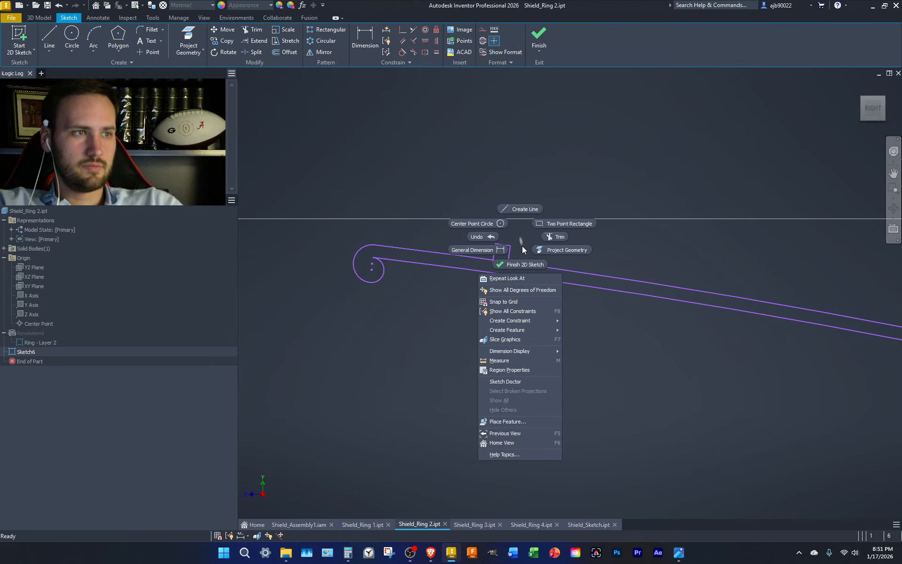
{"action": "left_click", "coordinate": [544, 249]}
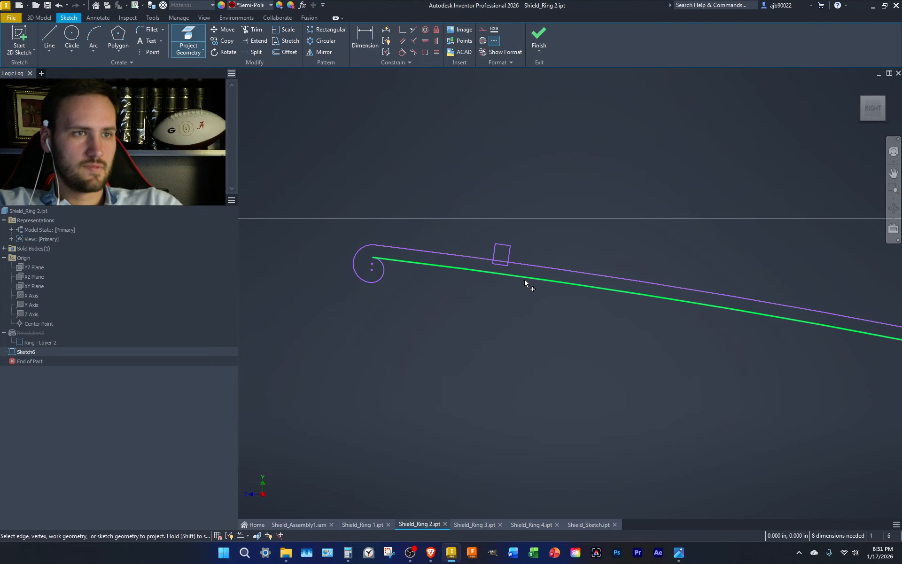
{"action": "key", "text": "Escape"}
{"action": "key", "text": "x"}
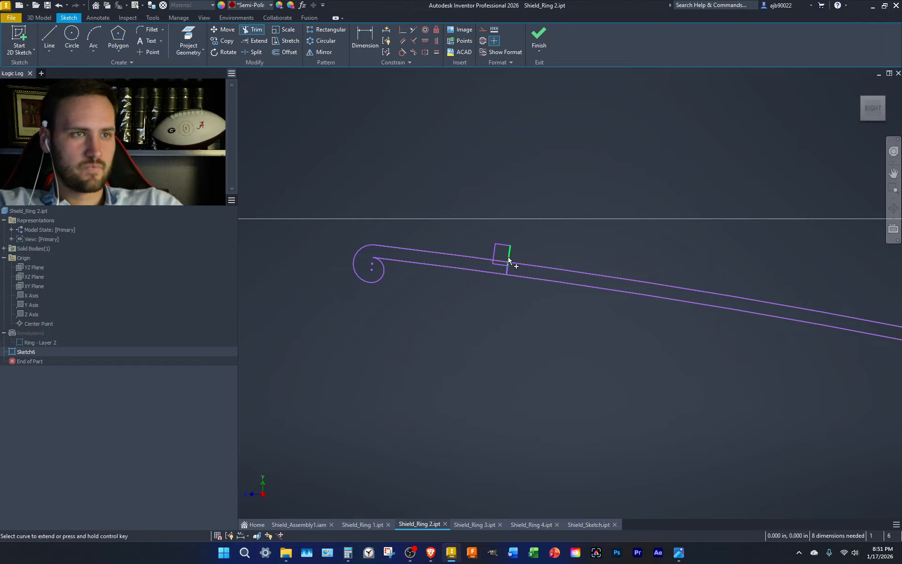
{"action": "key", "text": "Escape"}
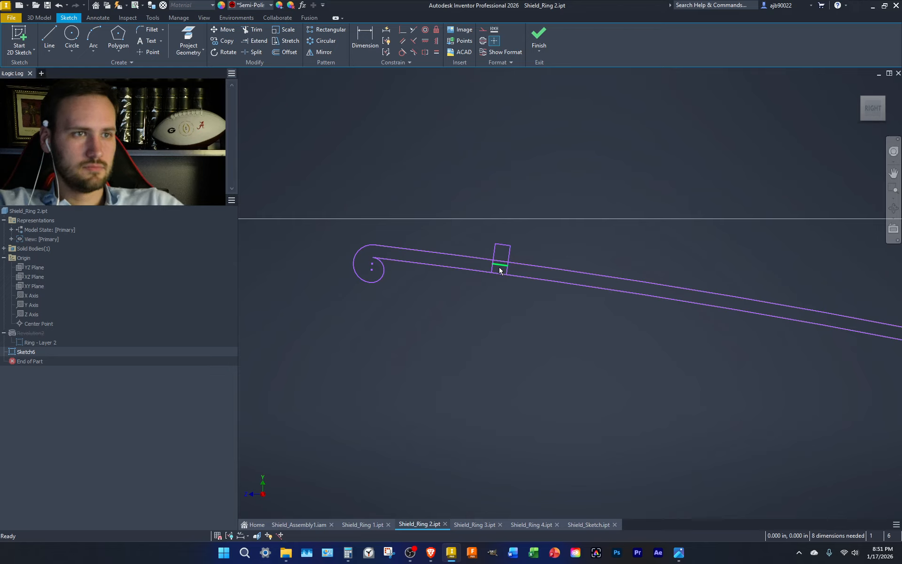
Trim away the part of the hole rectangle above the ring profile's upper curve, starting with its left side.
{"action": "scroll", "coordinate": [499, 270], "scroll_direction": "up", "scroll_amount": 3}
{"action": "scroll", "coordinate": [503, 308], "scroll_direction": "up", "scroll_amount": 2}
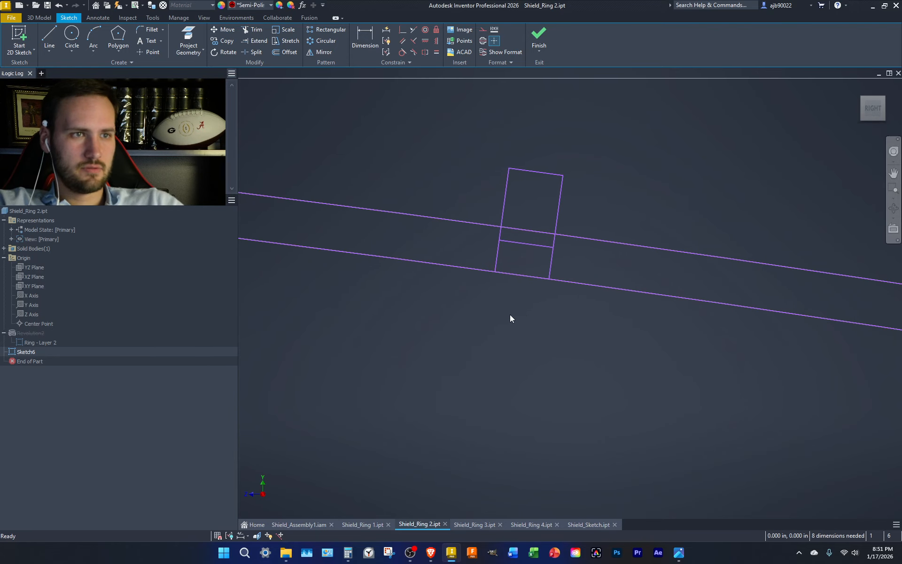
{"action": "scroll", "coordinate": [502, 317], "scroll_direction": "down", "scroll_amount": 3}
{"action": "scroll", "coordinate": [494, 313], "scroll_direction": "up", "scroll_amount": 4}
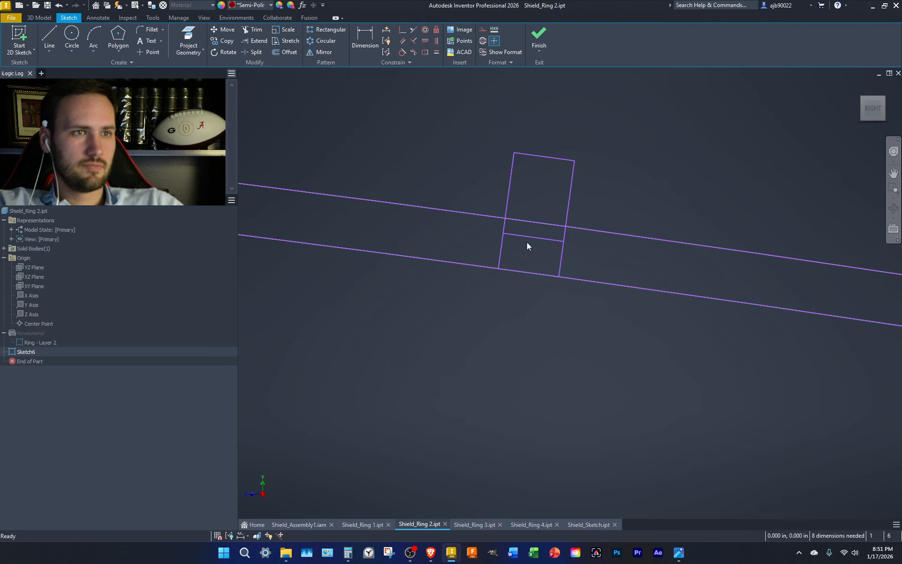
{"action": "key", "text": "x"}
{"action": "left_click", "coordinate": [508, 203]}
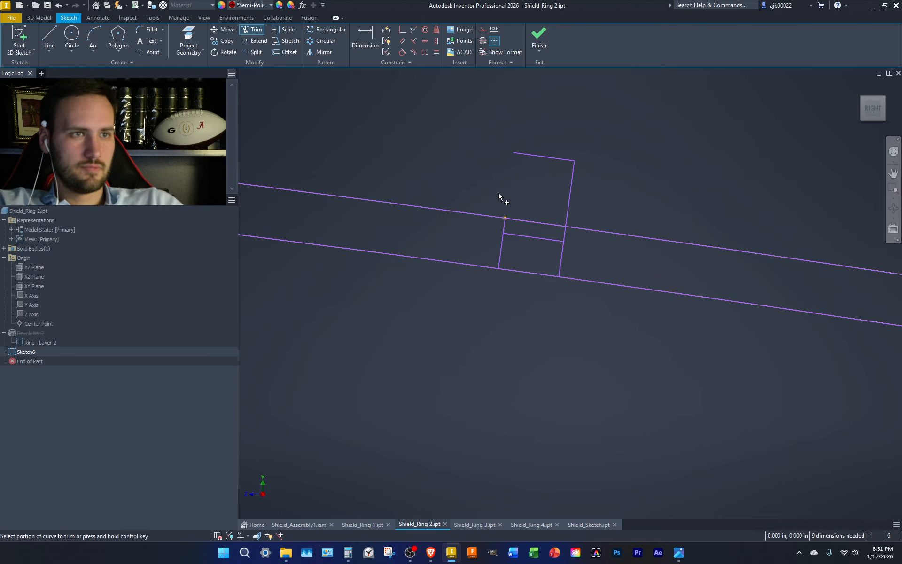
{"action": "key", "text": "c"}
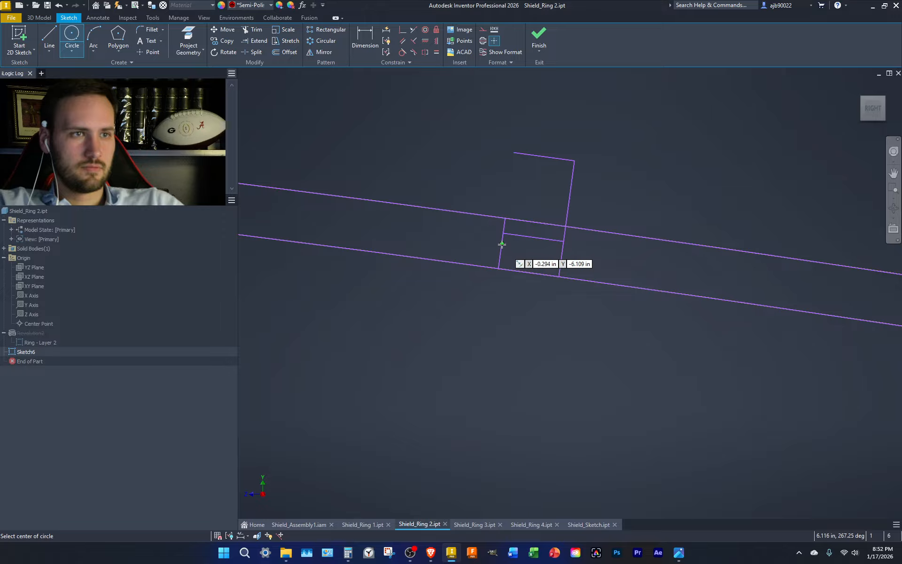
{"action": "left_click", "coordinate": [503, 241]}
{"action": "key", "text": "Escape"}
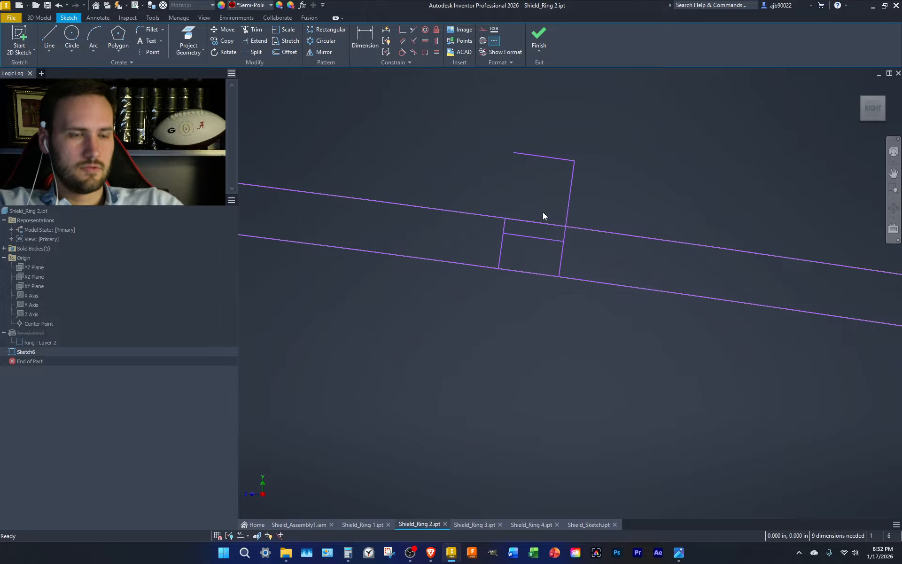
Dimension the distance between the rectangle's inner cross line and its top edge, and undo the dimension and the preceding trim.
{"action": "key", "text": "d"}
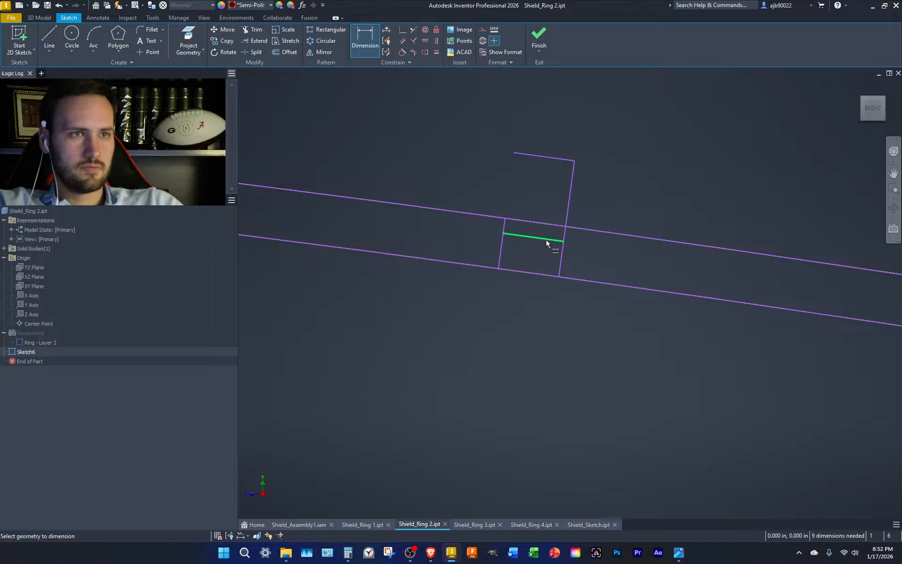
{"action": "left_click", "coordinate": [549, 239]}
{"action": "left_click", "coordinate": [547, 157]}
{"action": "left_click", "coordinate": [540, 192]}
{"action": "key", "text": "Escape"}
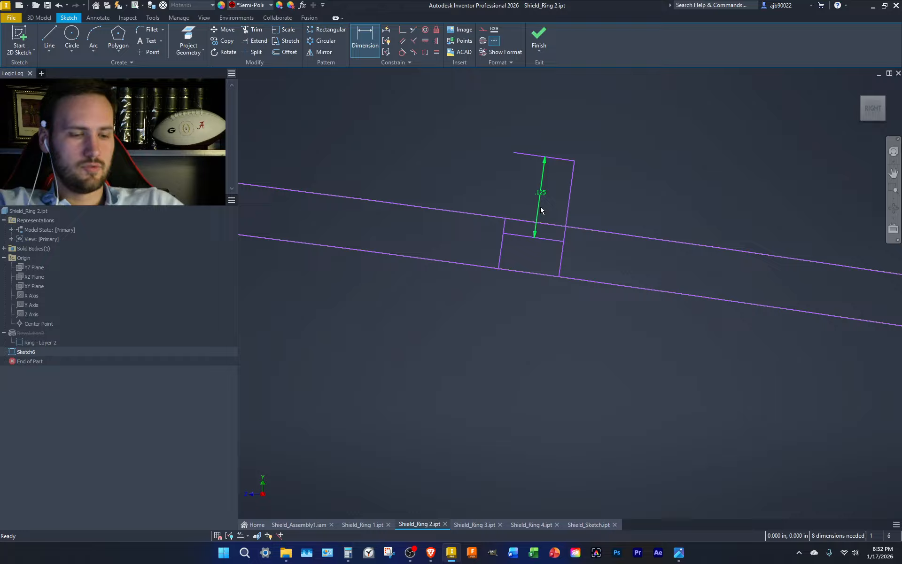
{"action": "key", "text": "ctrl+z"}
{"action": "key", "text": "ctrl+z"}
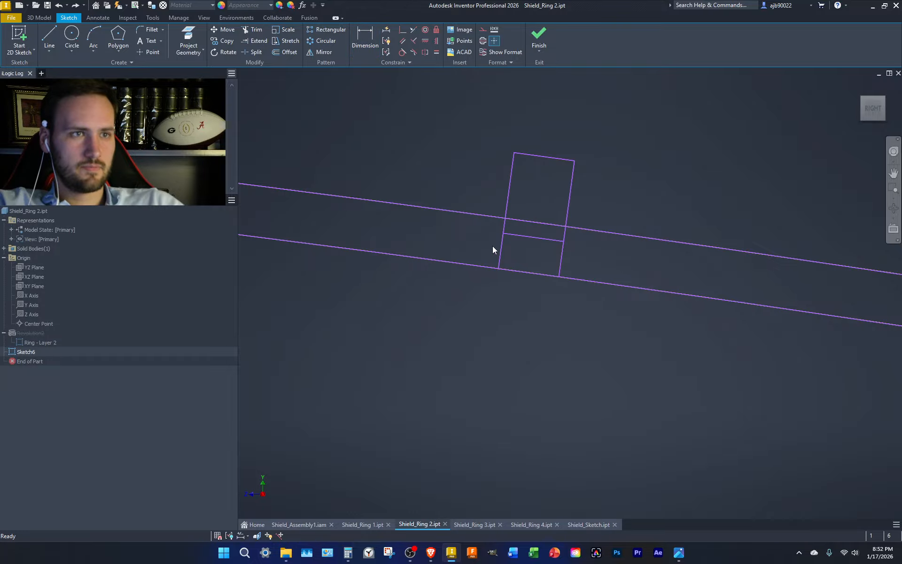
Trim the rectangle's left side line where it rises above the upper ring line.
{"action": "key", "text": "c"}
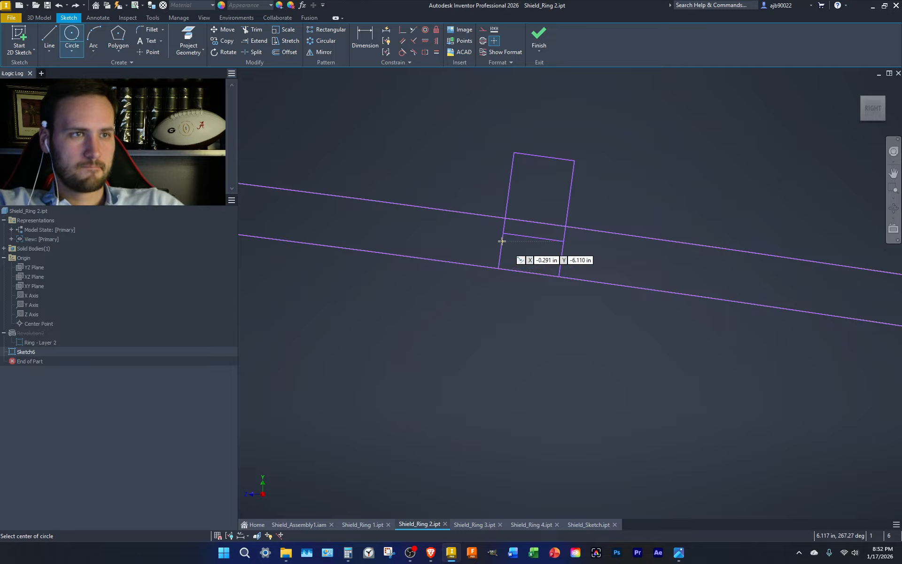
{"action": "key", "text": "x"}
{"action": "left_click_drag", "start_coordinate": [519, 201], "coordinate": [501, 195]}
{"action": "key", "text": "Escape"}
Draw a 0.125 in diameter circle centred on the midpoint of the left side line.
{"action": "key", "text": "c"}
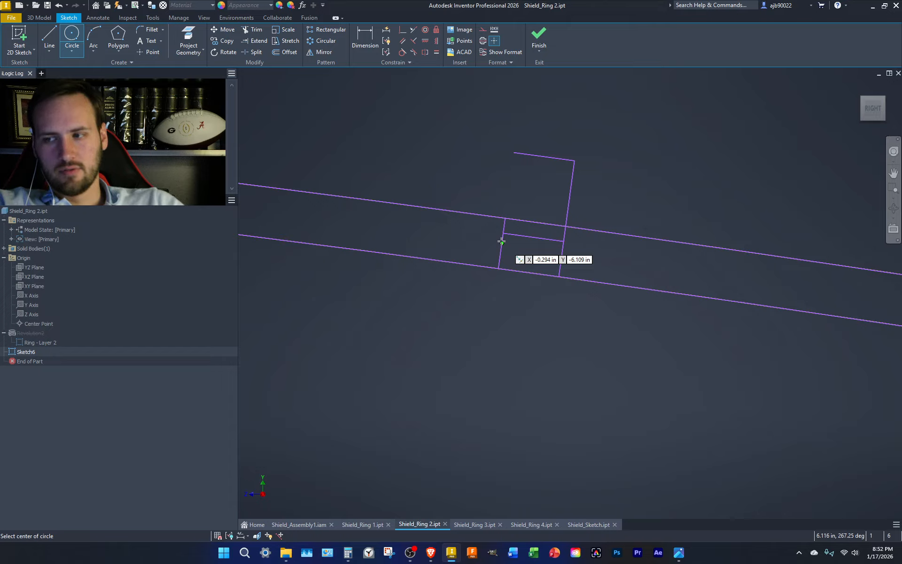
{"action": "left_click", "coordinate": [501, 241]}
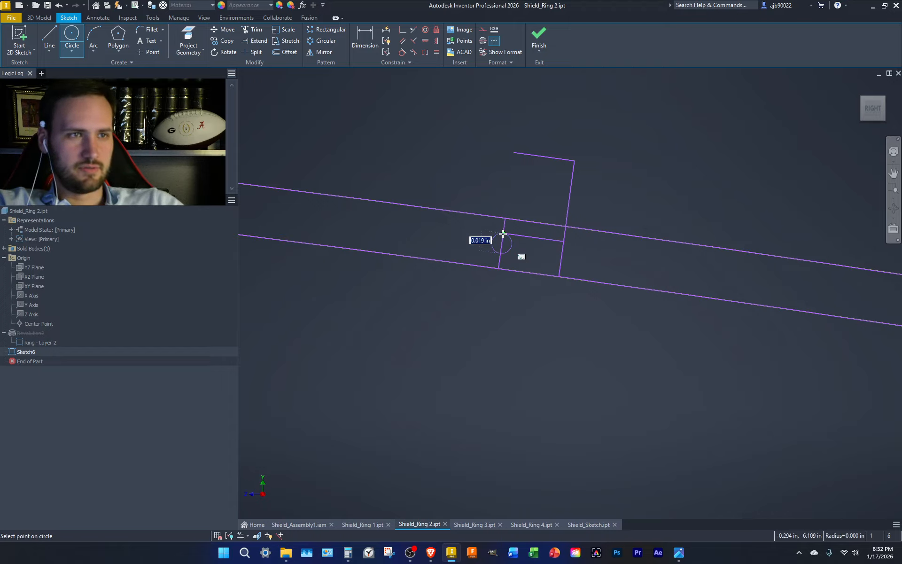
{"action": "type", "text": ".125"}
{"action": "key", "text": "Tab"}
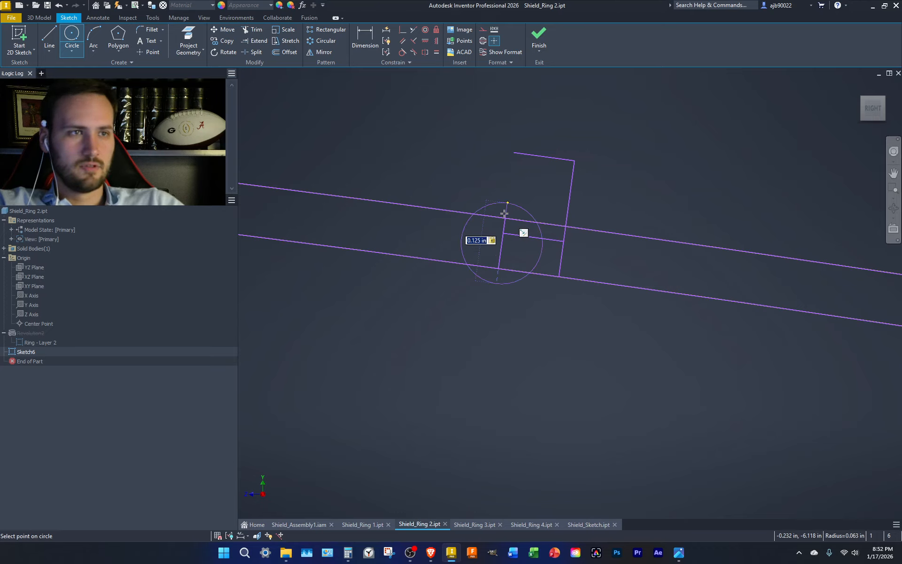
{"action": "key", "text": "Return"}
{"action": "key", "text": "Escape"}
Extend the left side line to the circle at both ends and delete the circle's diameter dimension.
{"action": "key", "text": "x"}
{"action": "left_click", "coordinate": [507, 221], "text": "ctrl"}
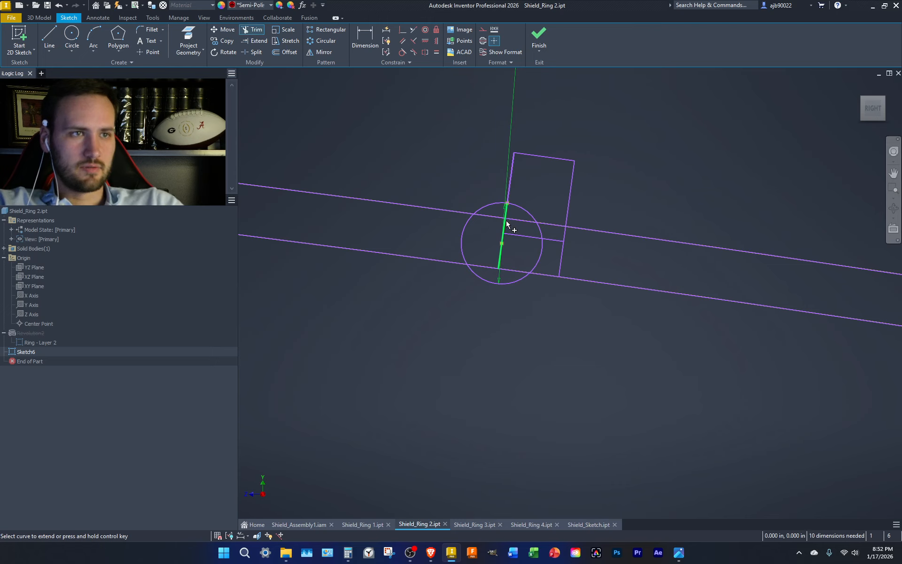
{"action": "key", "text": "Escape"}
{"action": "left_click_drag", "start_coordinate": [518, 193], "coordinate": [481, 170]}
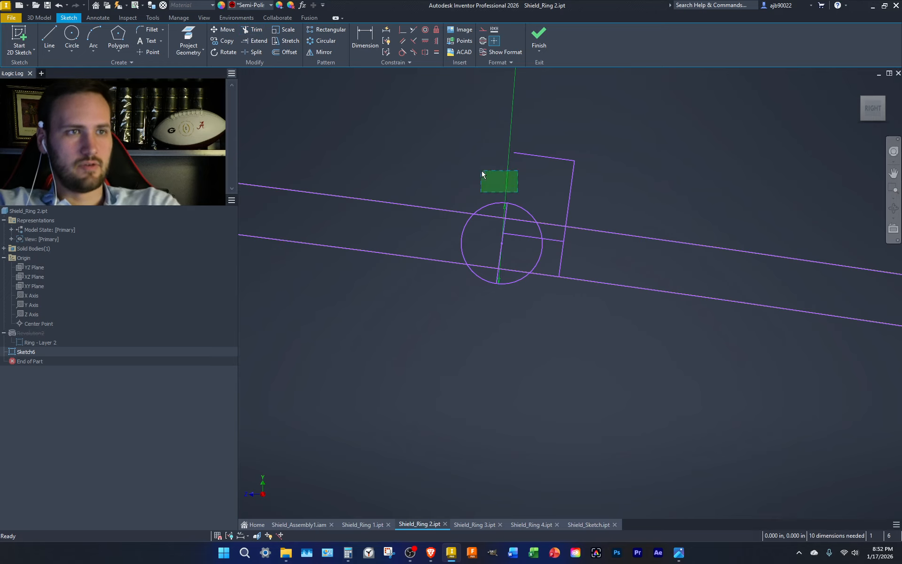
{"action": "key", "text": "Delete"}
Draw a horizontal line from the upper end of the left side line to beyond the right side line.
{"action": "key", "text": "l"}
{"action": "left_click", "coordinate": [506, 203]}
{"action": "left_click", "coordinate": [606, 203]}
Dimension the angle between the left side line and the horizontal line, try setting it to 90 degrees, and undo that change.
{"action": "key", "text": "d"}
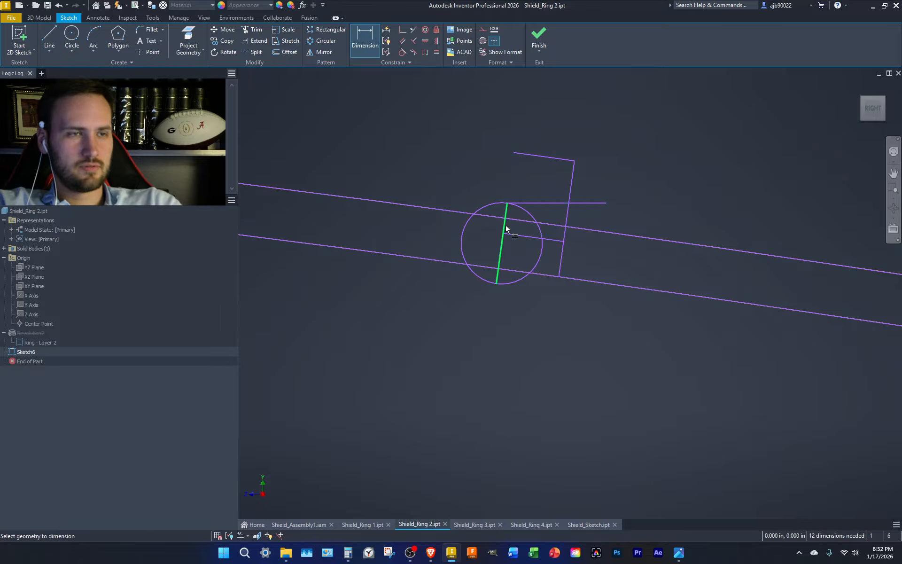
{"action": "key", "text": "Escape"}
{"action": "key", "text": "d"}
{"action": "left_click", "coordinate": [504, 230]}
{"action": "left_click", "coordinate": [527, 203]}
{"action": "left_click", "coordinate": [539, 215]}
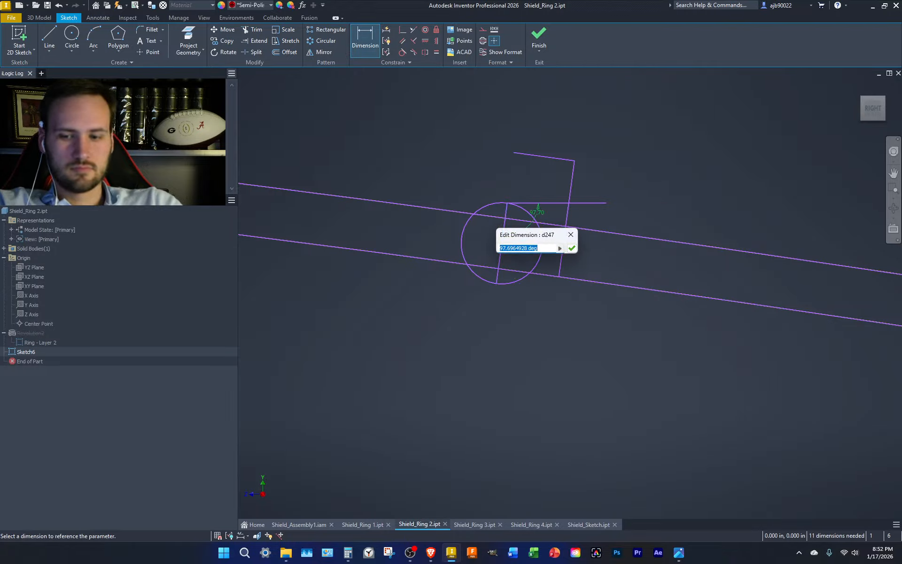
{"action": "type", "text": "90"}
{"action": "key", "text": "Return"}
{"action": "key", "text": "ctrl+z"}
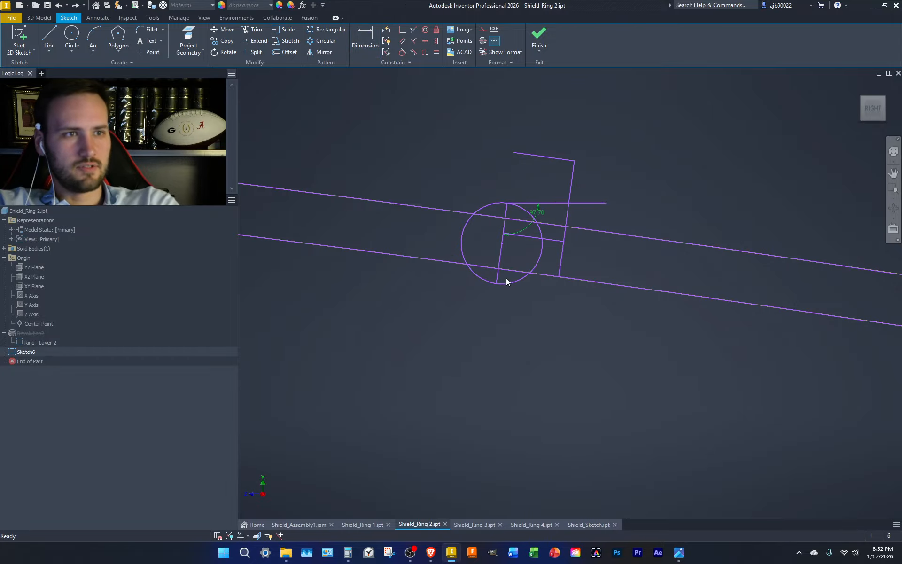
Trim the right side line just below the horizontal line and draw a 0.125 in diameter circle centred on the remaining line's midpoint.
{"action": "key", "text": "x"}
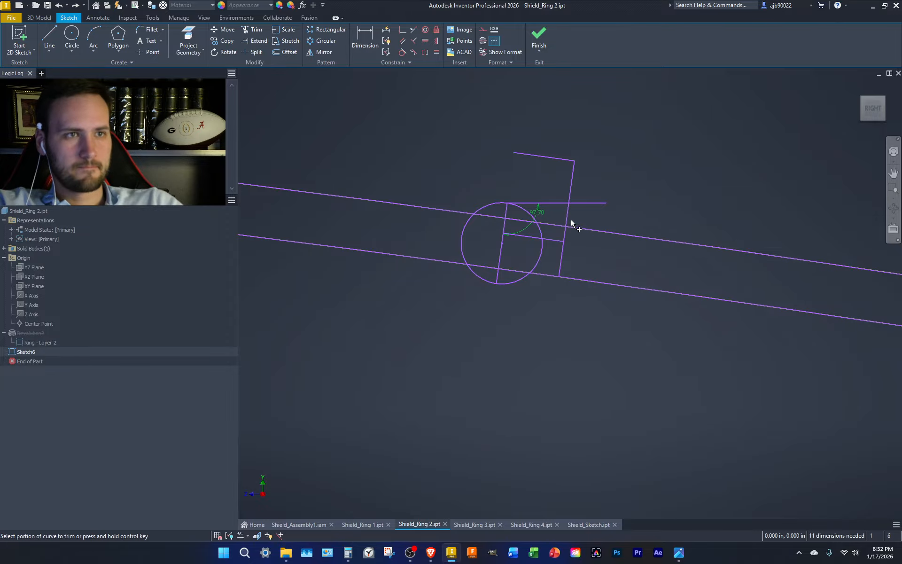
{"action": "left_click", "coordinate": [568, 215]}
{"action": "left_click", "coordinate": [562, 253]}
{"action": "type", "text": ".125"}
{"action": "key", "text": "Return"}
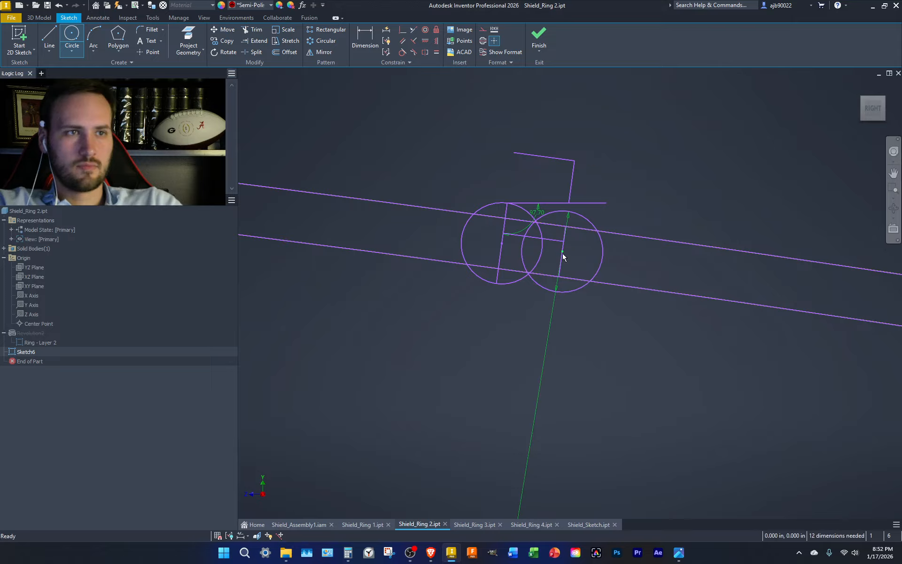
Extend the right side line to its circle at both ends and remove that circle's diameter dimension.
{"action": "key", "text": "x"}
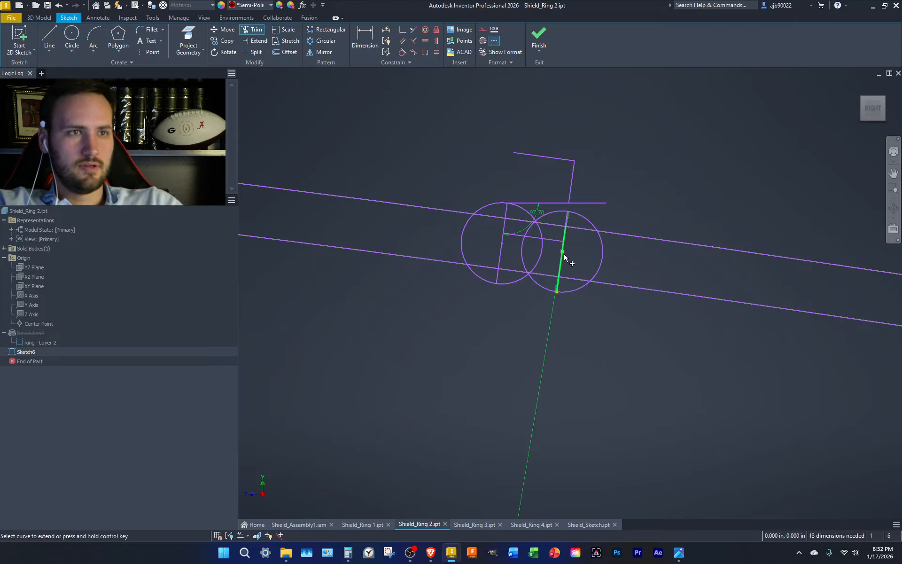
{"action": "left_click", "coordinate": [549, 331]}
{"action": "key", "text": "Escape"}
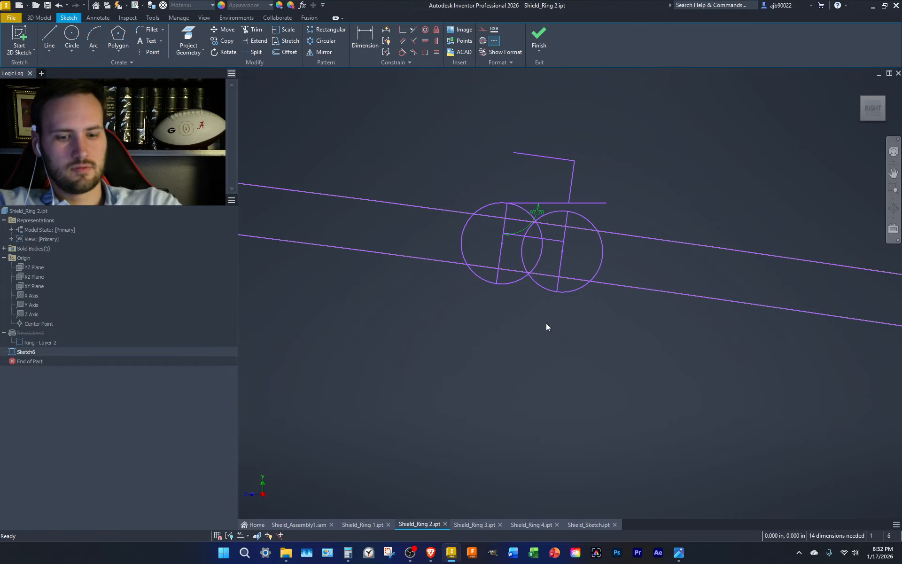
Draw a line joining the lower ends of the two side lines.
{"action": "key", "text": "l"}
{"action": "left_click", "coordinate": [558, 286]}
{"action": "left_click", "coordinate": [496, 284]}
{"action": "key", "text": "Escape"}
Delete both construction circles and the line between the lower ends of the side lines.
{"action": "left_click", "coordinate": [540, 217]}
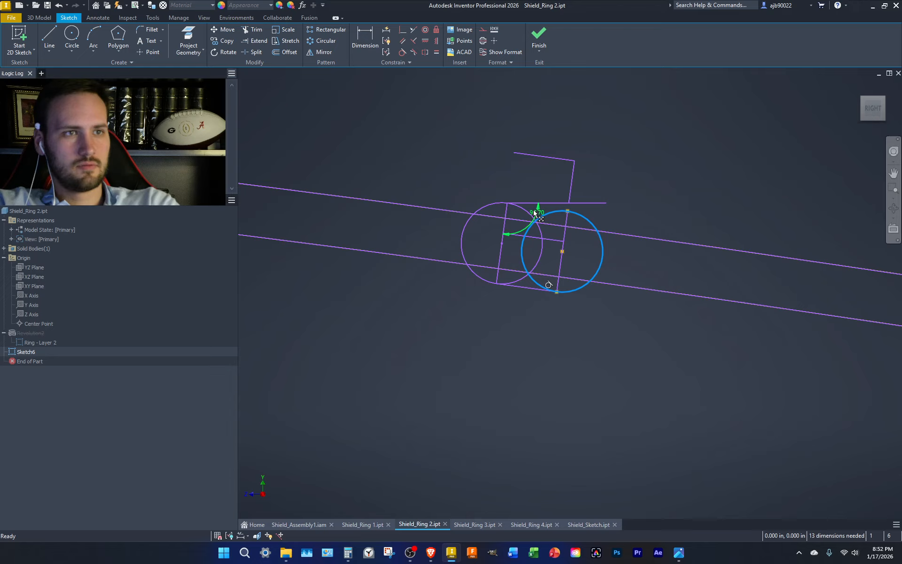
{"action": "key", "text": "Delete"}
{"action": "left_click_drag", "start_coordinate": [531, 304], "coordinate": [509, 279]}
{"action": "key", "text": "Delete"}
Close the rectangle with lines joining the lower ends and the upper ends of the two side lines.
{"action": "key", "text": "l"}
{"action": "left_click", "coordinate": [497, 284]}
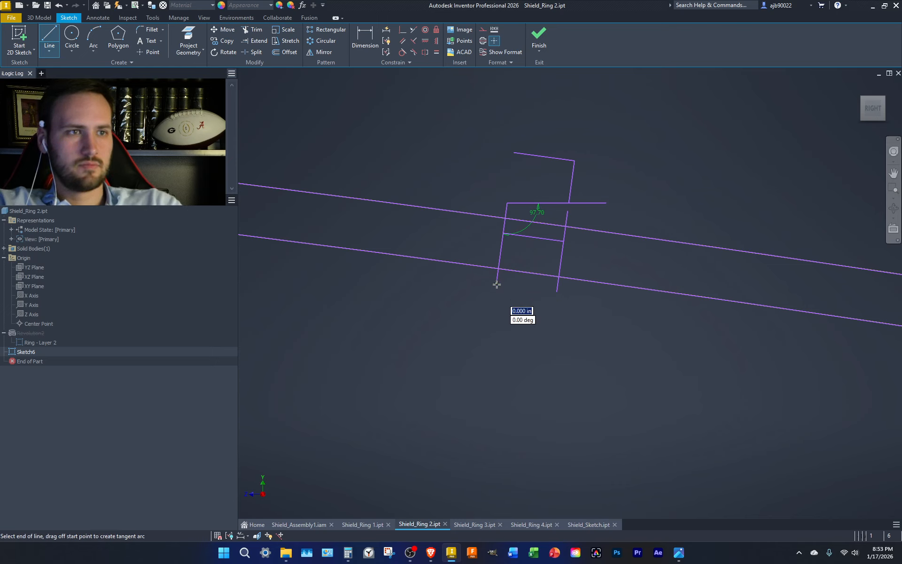
{"action": "left_click", "coordinate": [557, 291]}
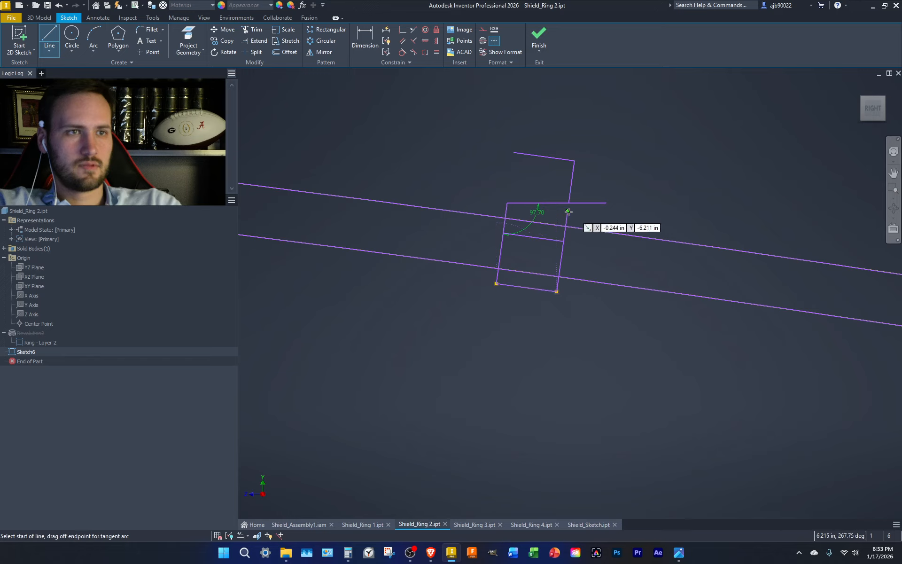
{"action": "key", "text": "Escape"}
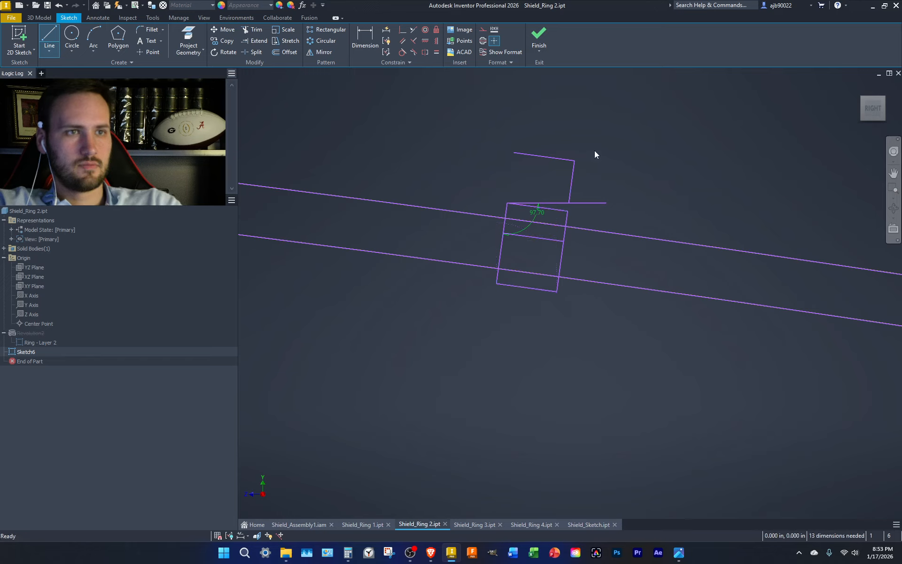
Delete the leftover lines above the closed rectangle, including the horizontal line, and the cross line inside it.
{"action": "left_click_drag", "start_coordinate": [601, 138], "coordinate": [562, 204]}
{"action": "key", "text": "Delete"}
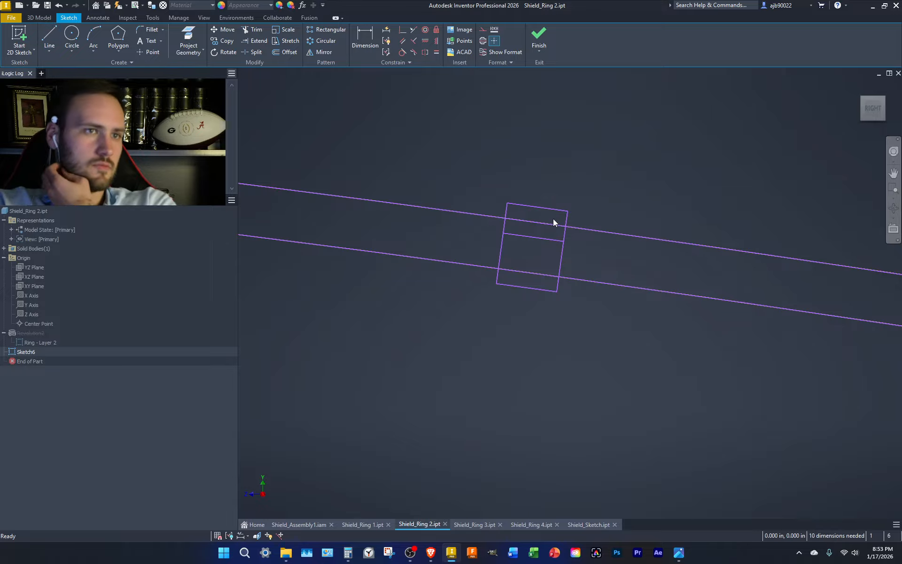
{"action": "left_click", "coordinate": [538, 240]}
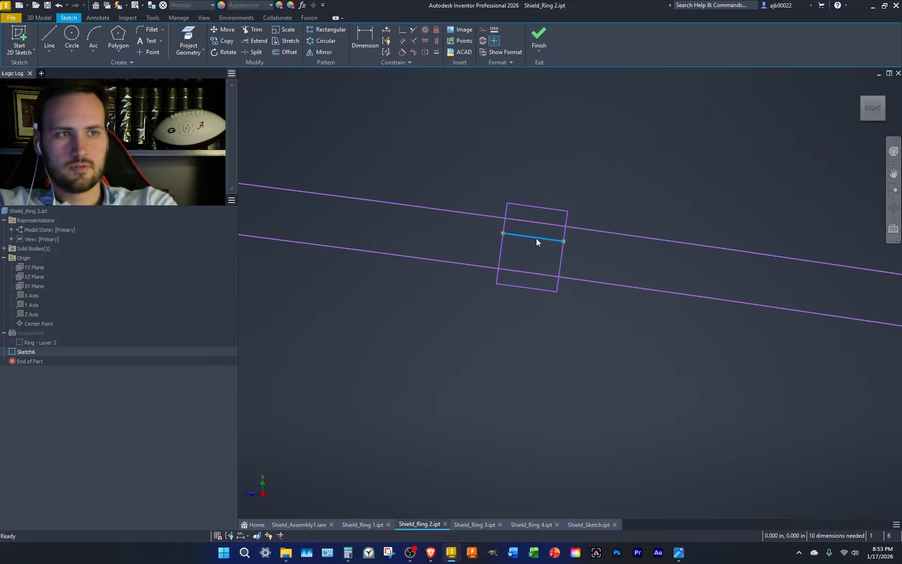
{"action": "key", "text": "Delete"}
Try to trim the ring lines that cross the inside of the rectangle.
{"action": "key", "text": "x"}
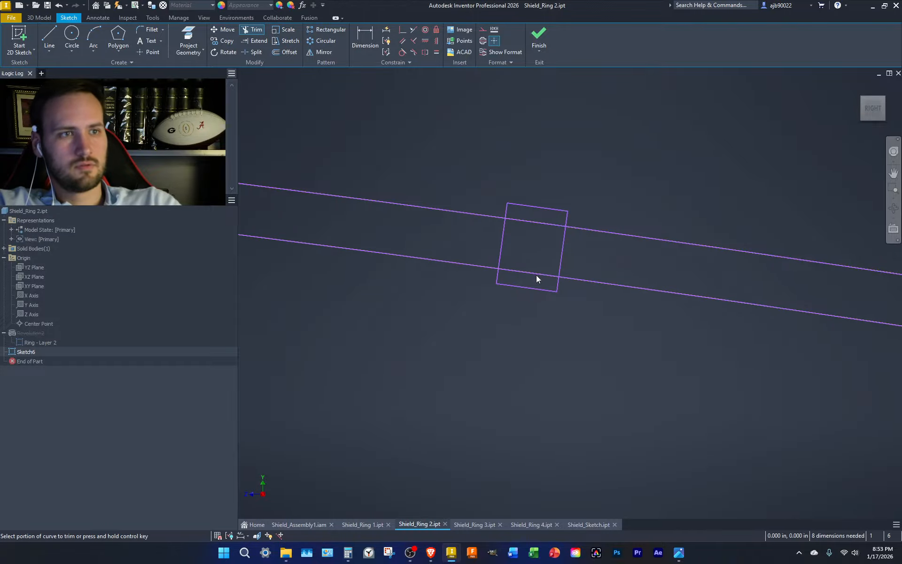
{"action": "left_click_drag", "start_coordinate": [545, 238], "coordinate": [545, 220]}
{"action": "left_click_drag", "start_coordinate": [532, 278], "coordinate": [532, 279]}
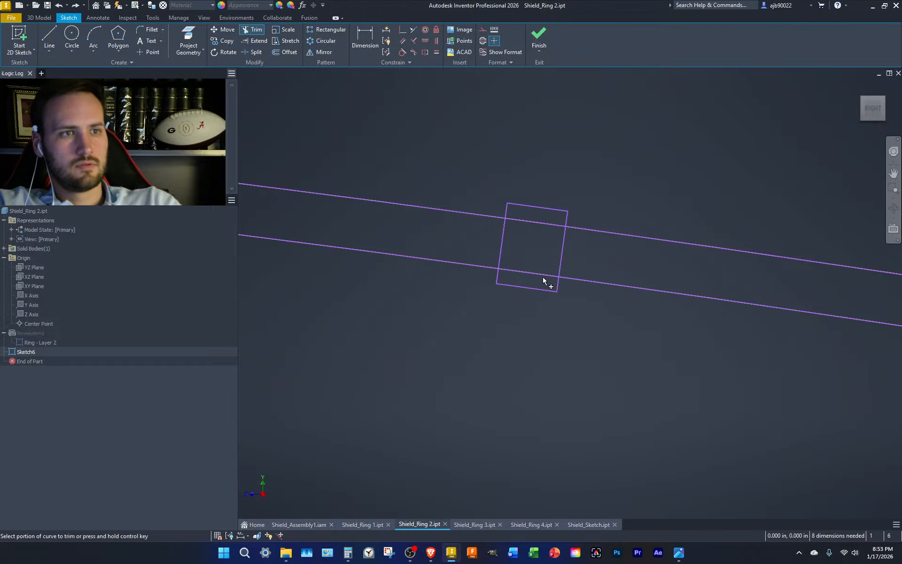
{"action": "key", "text": "Escape"}
{"action": "left_click_drag", "start_coordinate": [634, 331], "coordinate": [599, 210]}
{"action": "left_click", "coordinate": [551, 171]}
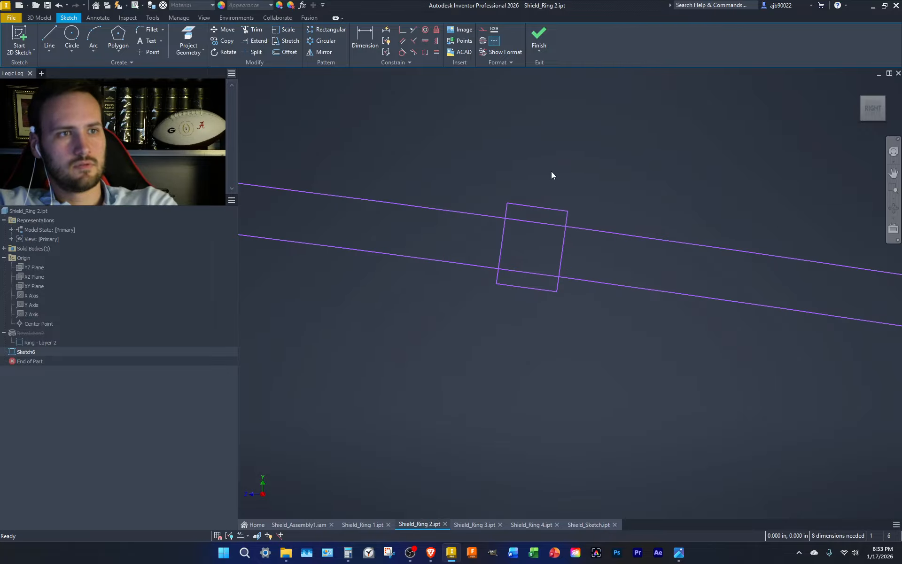
Finish the rectangle sketch and hide the Ring - Layer 2 sketch.
{"action": "left_click", "coordinate": [539, 38]}
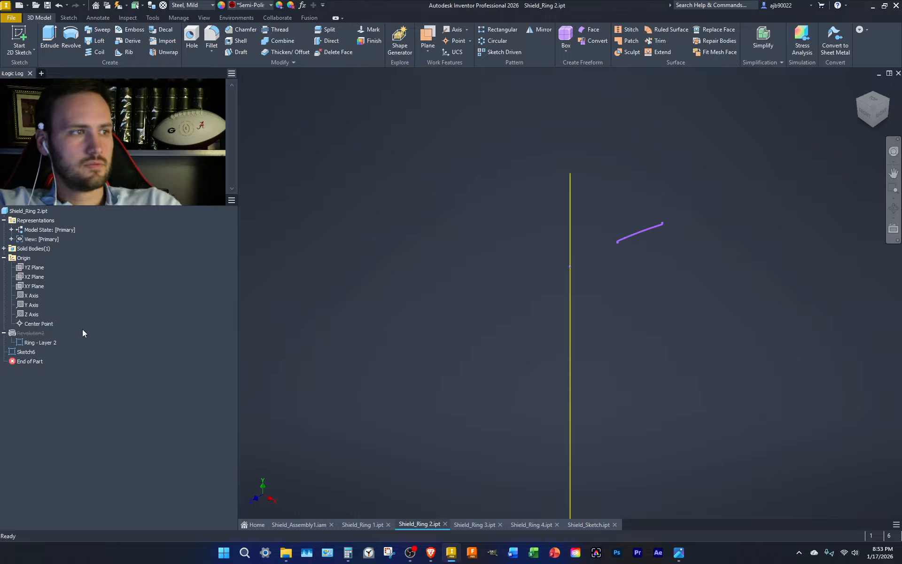
{"action": "scroll", "coordinate": [679, 241], "scroll_direction": "up", "scroll_amount": 5}
{"action": "scroll", "coordinate": [577, 228], "scroll_direction": "up", "scroll_amount": 3}
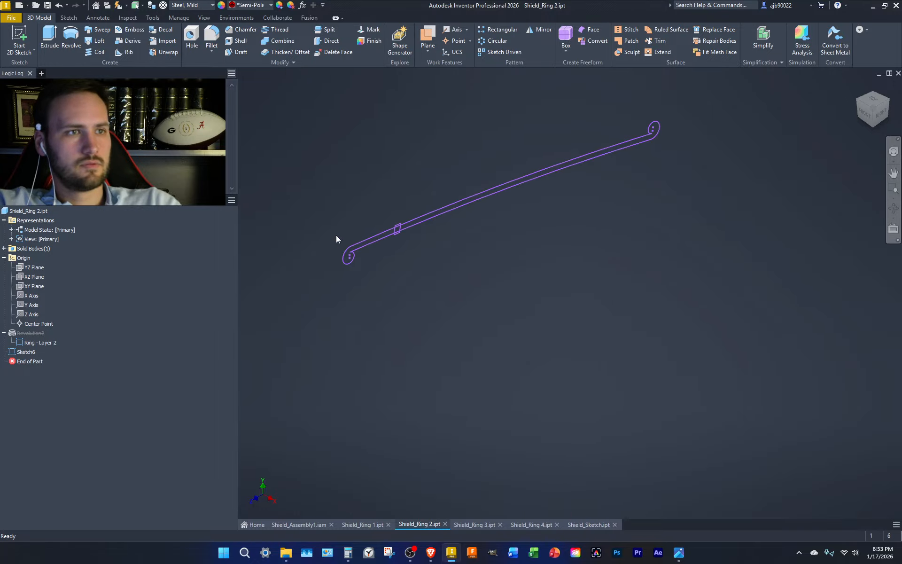
{"action": "right_click", "coordinate": [27, 342]}
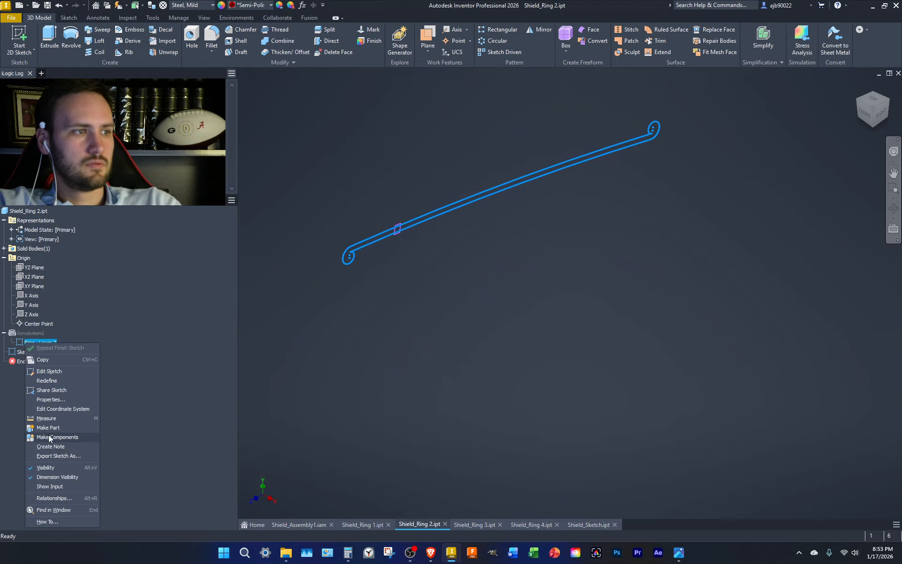
{"action": "left_click", "coordinate": [45, 467]}
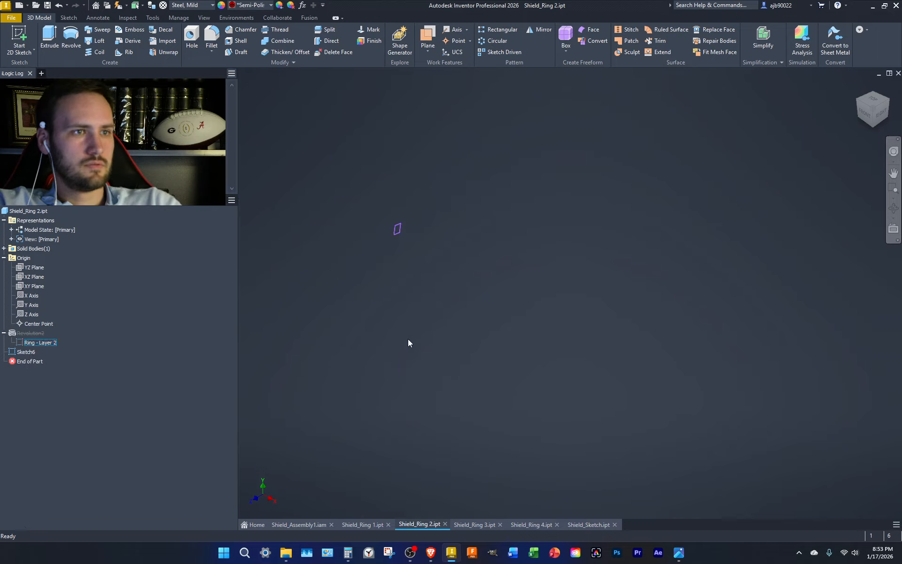
Unsuppress the Revolution2 feature to restore the solid ring.
{"action": "right_click", "coordinate": [26, 352]}
{"action": "left_click", "coordinate": [20, 329]}
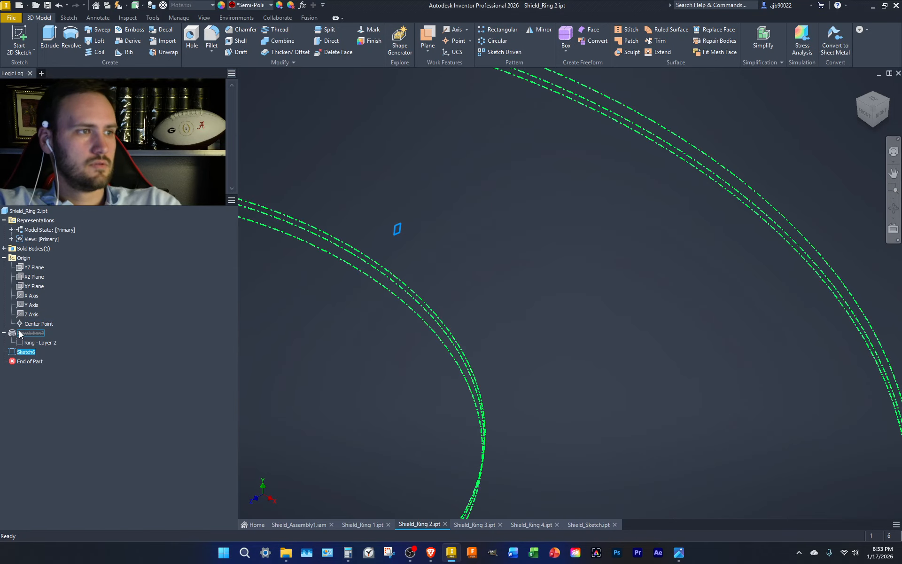
{"action": "right_click", "coordinate": [18, 330]}
{"action": "left_click", "coordinate": [51, 421]}
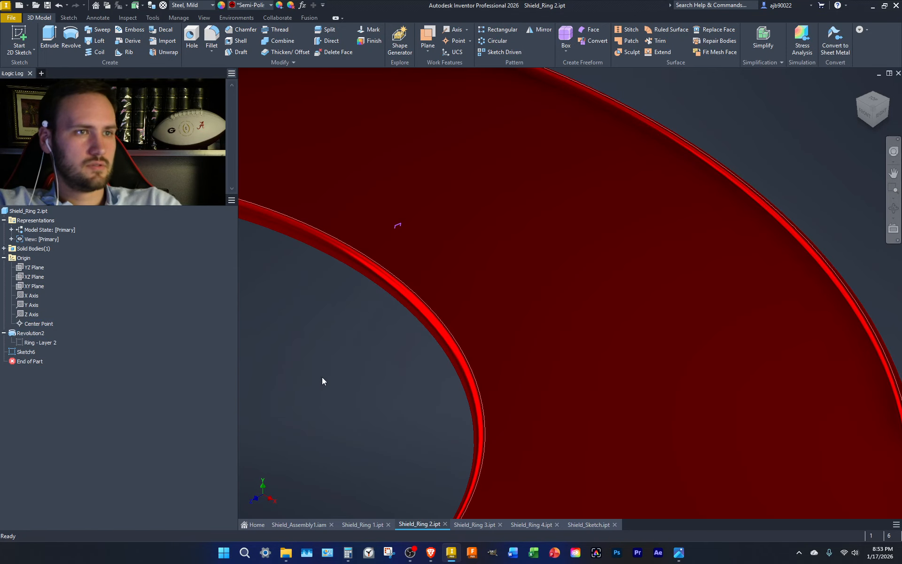
Revolve the small rectangle 360 degrees about its side as a cut through the ring.
{"action": "key", "text": "r"}
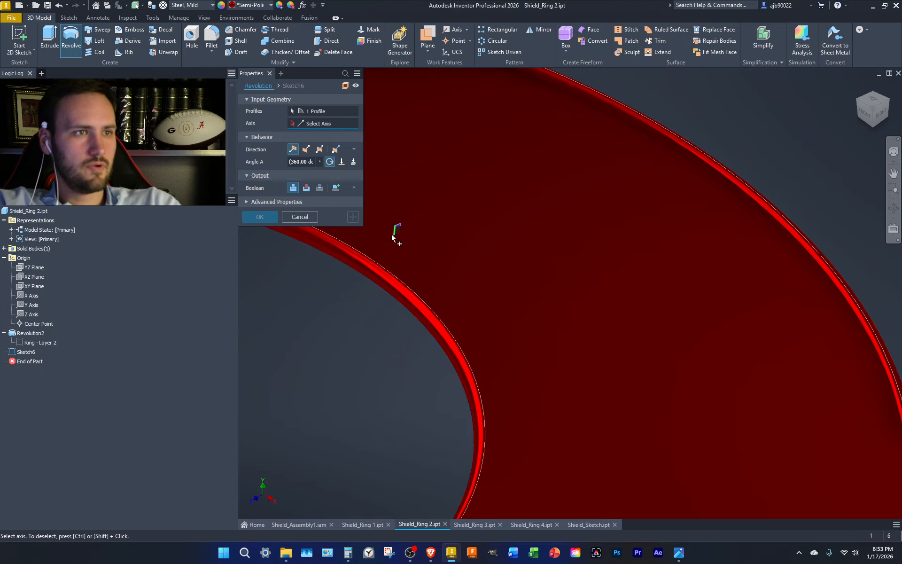
{"action": "left_click", "coordinate": [394, 230]}
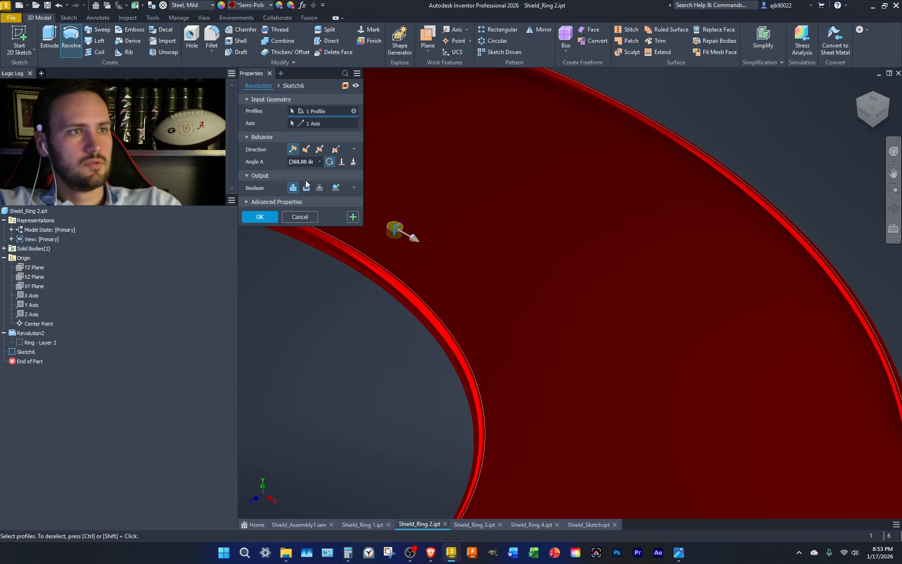
{"action": "left_click", "coordinate": [306, 188]}
{"action": "key", "text": "Return"}
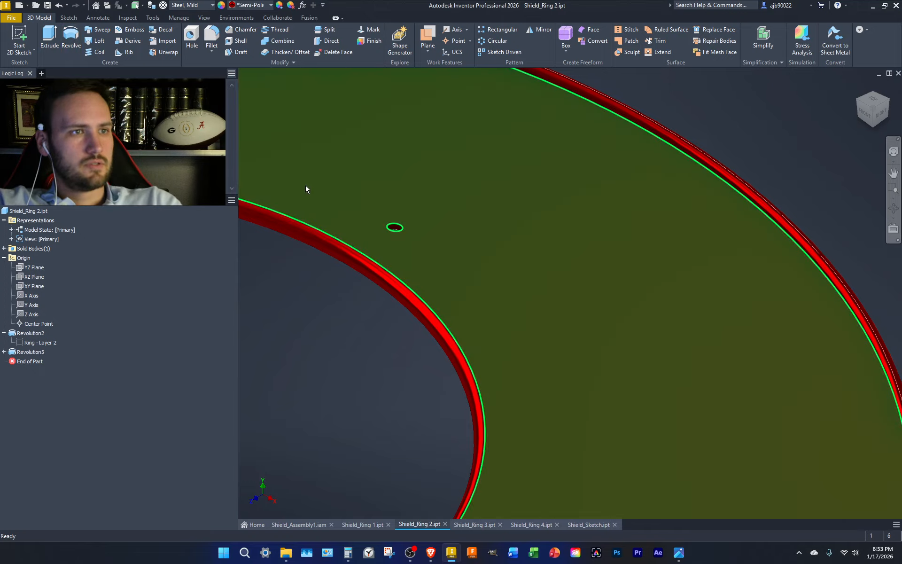
Circular-pattern the revolved hole around the Y axis over 360 degrees, adjusting the occurrence count.
{"action": "left_click", "coordinate": [869, 105]}
{"action": "middle_click_drag", "start_coordinate": [572, 205], "coordinate": [522, 227], "text": "shift"}
{"action": "left_click", "coordinate": [483, 45]}
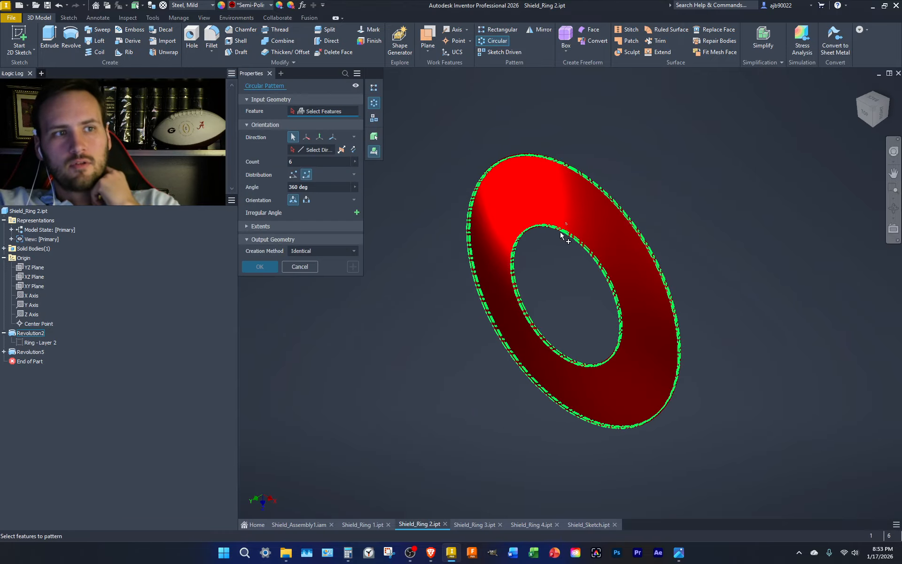
{"action": "scroll", "coordinate": [562, 235], "scroll_direction": "up", "scroll_amount": 5}
{"action": "left_click", "coordinate": [580, 191]}
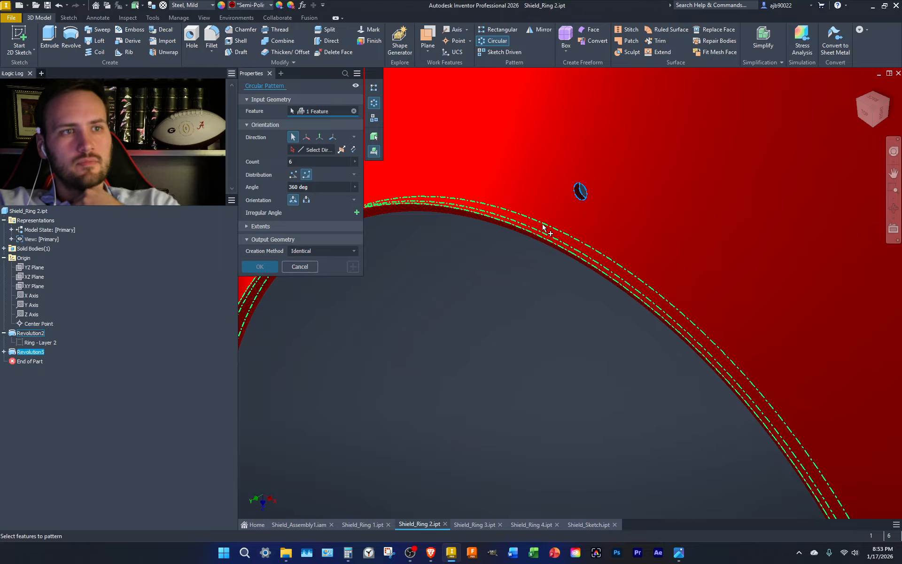
{"action": "left_click", "coordinate": [306, 151]}
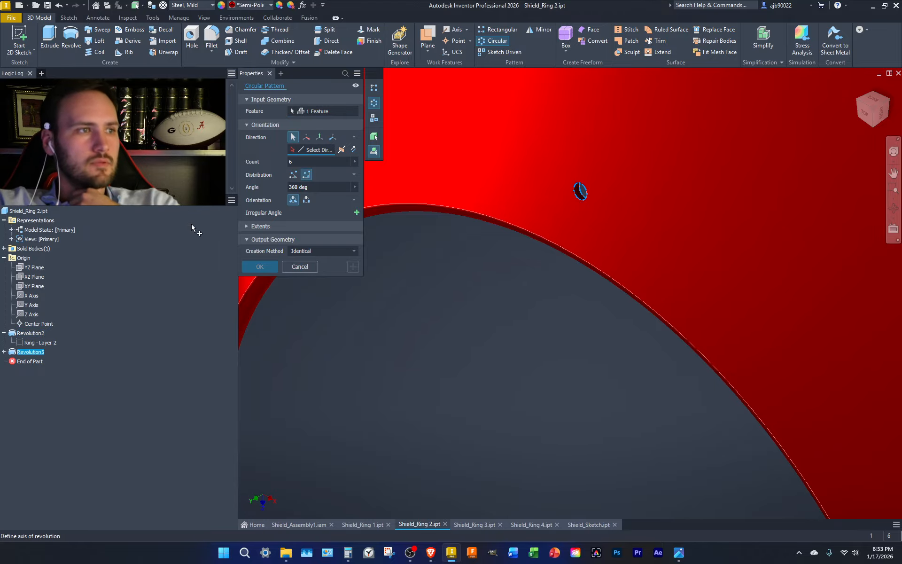
{"action": "left_click", "coordinate": [31, 305]}
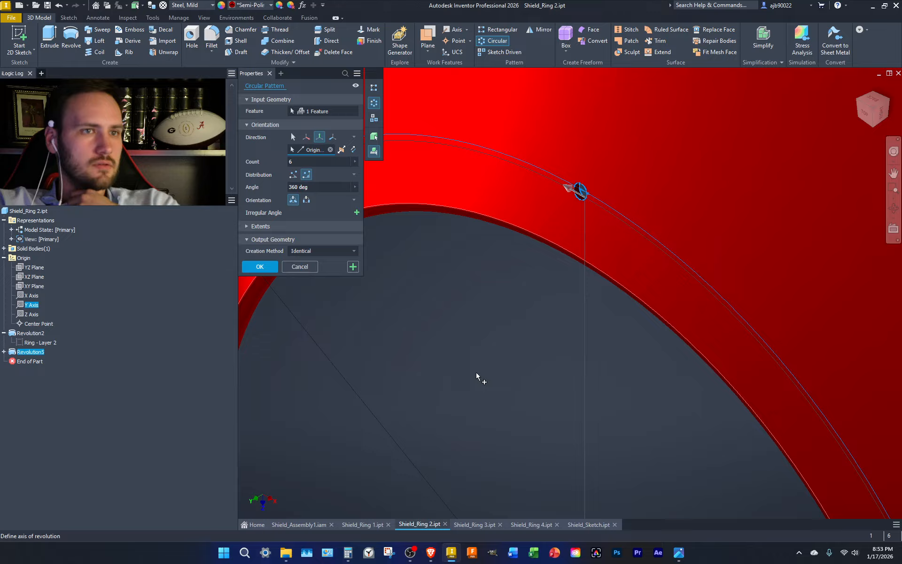
{"action": "scroll", "coordinate": [479, 375], "scroll_direction": "down", "scroll_amount": 5}
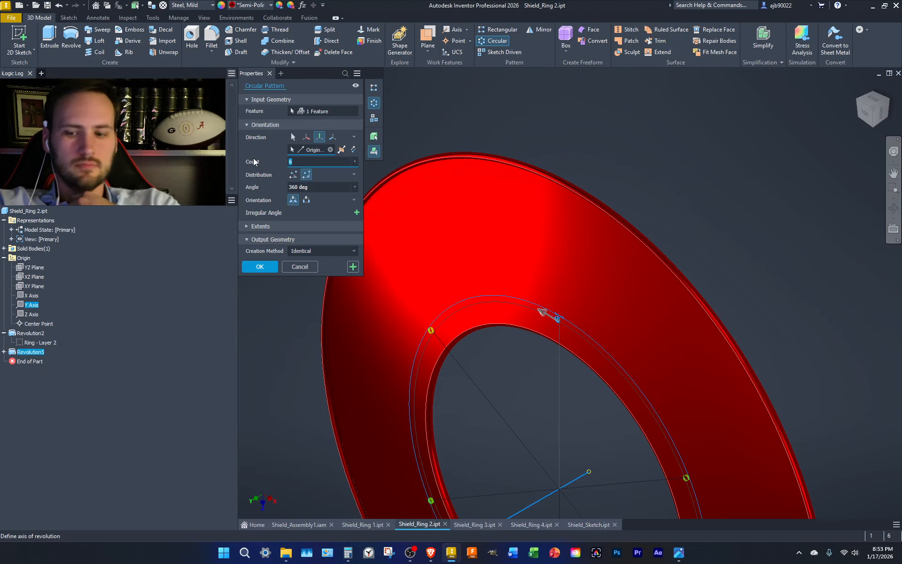
{"action": "key", "text": "Return"}
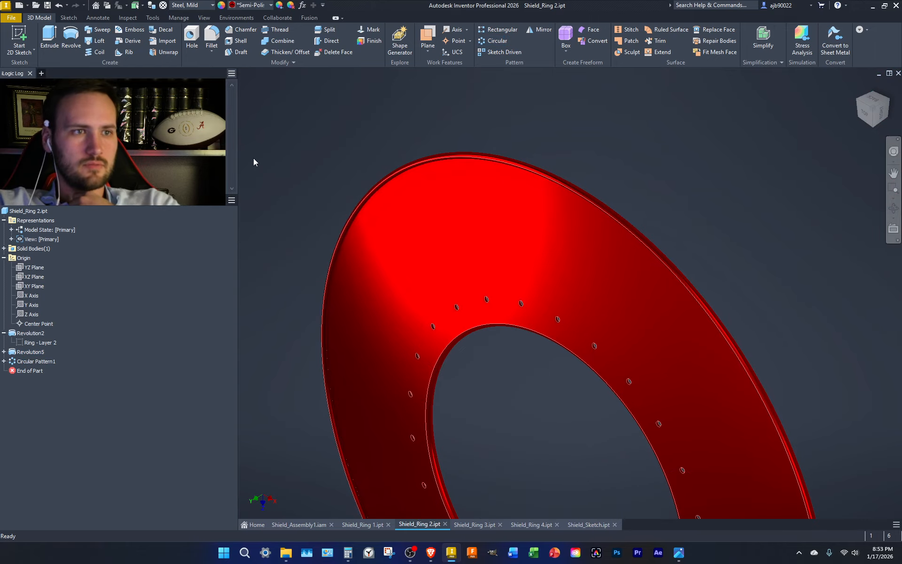
Switch to Shield_Assembly1 and examine how the hole pattern in ring 2 aligns with the holes in the blue center disc.
{"action": "scroll", "coordinate": [630, 238], "scroll_direction": "down", "scroll_amount": 3}
{"action": "middle_click_drag", "start_coordinate": [631, 238], "coordinate": [610, 158]}
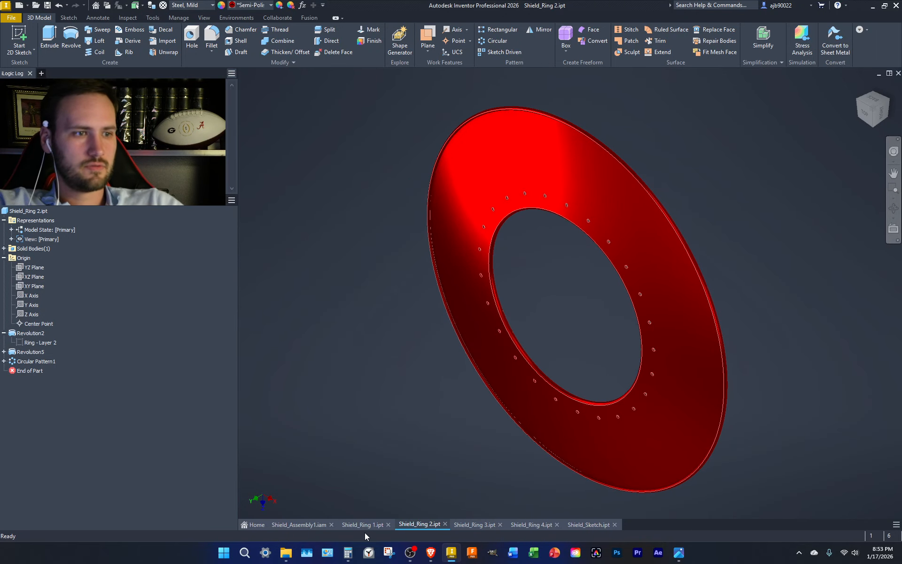
{"action": "left_click", "coordinate": [316, 525]}
{"action": "scroll", "coordinate": [481, 268], "scroll_direction": "up", "scroll_amount": 4}
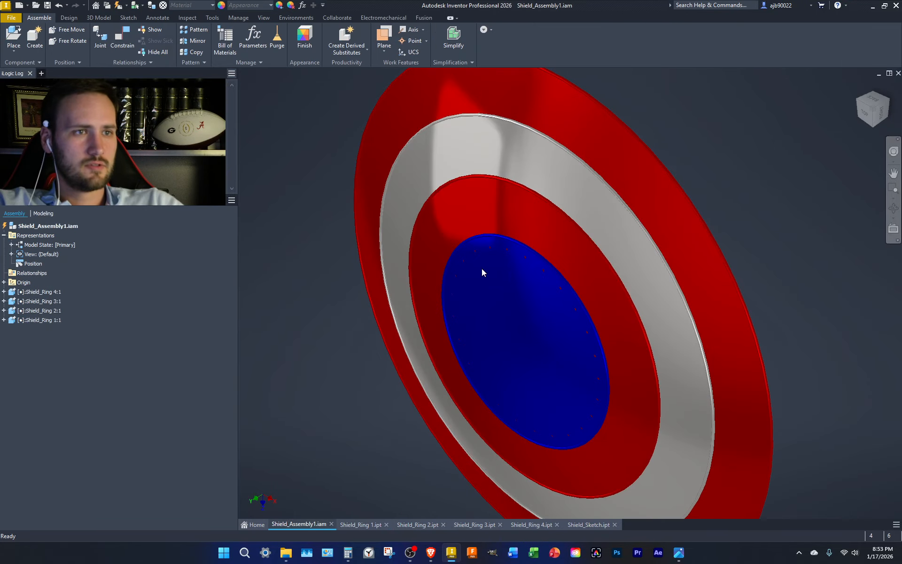
{"action": "scroll", "coordinate": [481, 269], "scroll_direction": "up", "scroll_amount": 5}
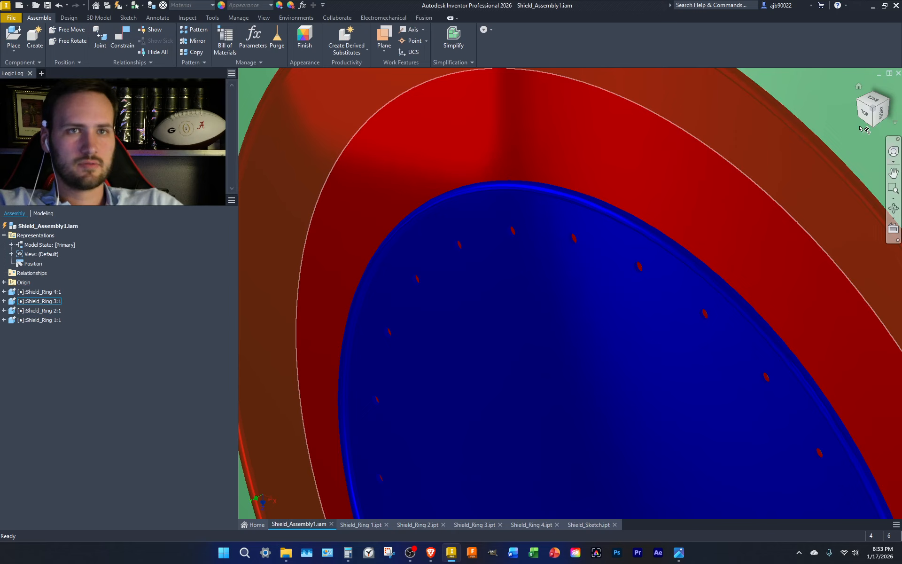
{"action": "middle_click_drag", "start_coordinate": [865, 112], "coordinate": [872, 113], "text": "shift"}
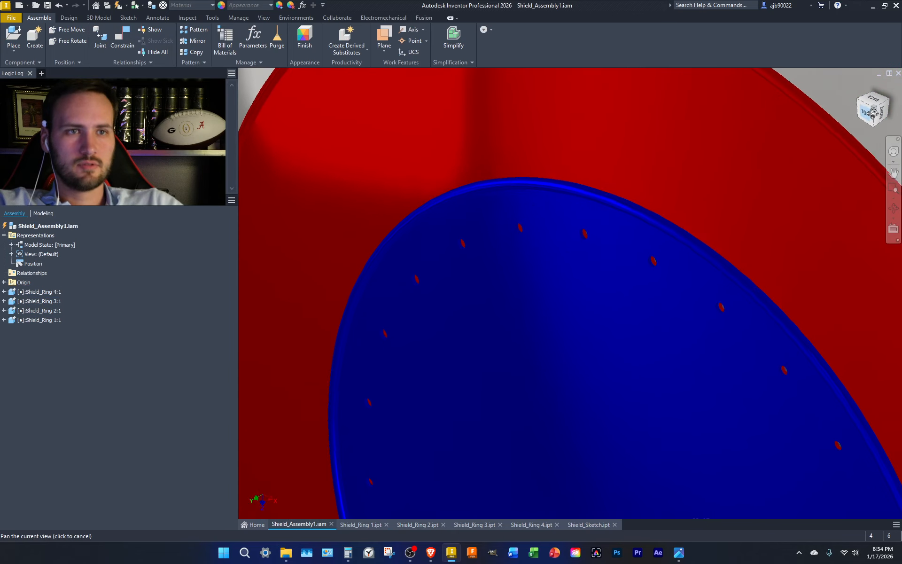
{"action": "left_click", "coordinate": [873, 113]}
{"action": "scroll", "coordinate": [764, 208], "scroll_direction": "up", "scroll_amount": 6}
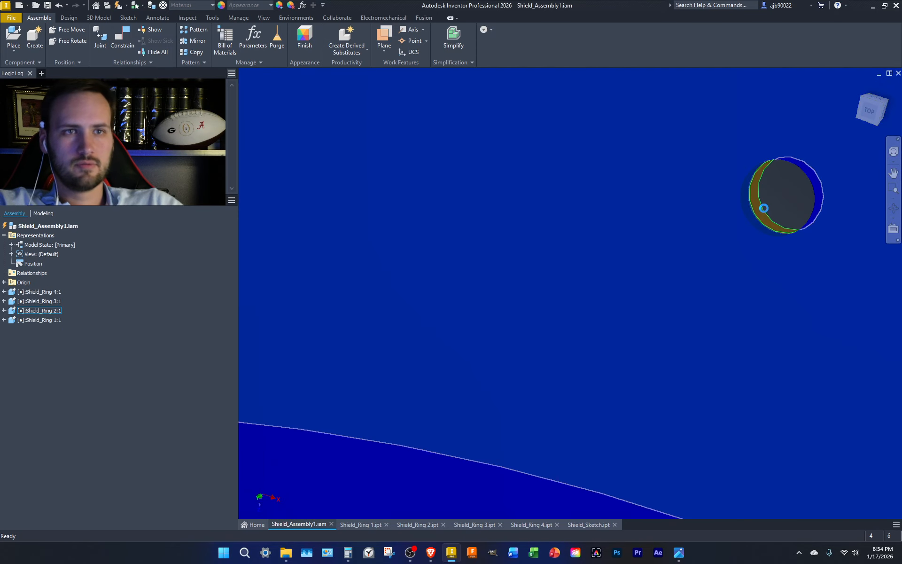
{"action": "scroll", "coordinate": [763, 207], "scroll_direction": "down", "scroll_amount": 8}
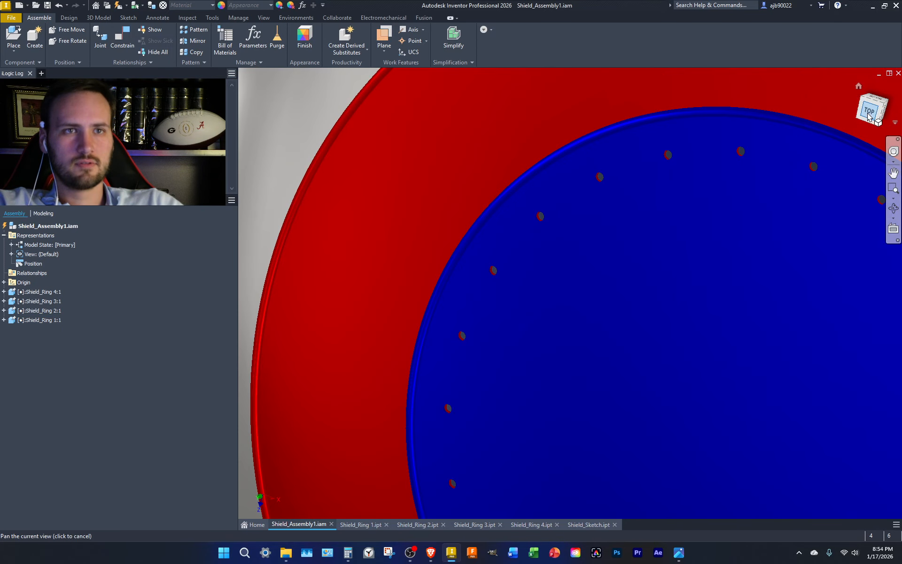
{"action": "left_click", "coordinate": [883, 108]}
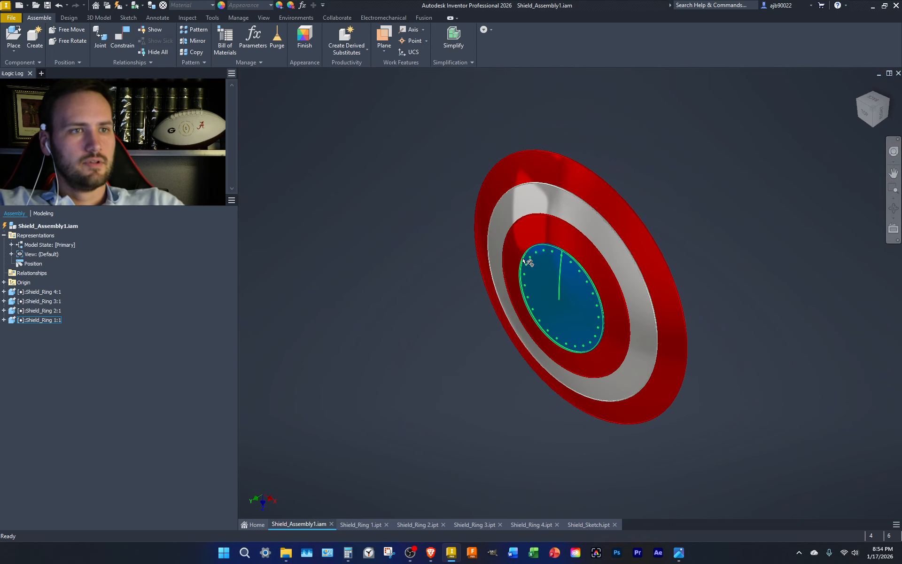
{"action": "scroll", "coordinate": [547, 218], "scroll_direction": "up", "scroll_amount": 6}
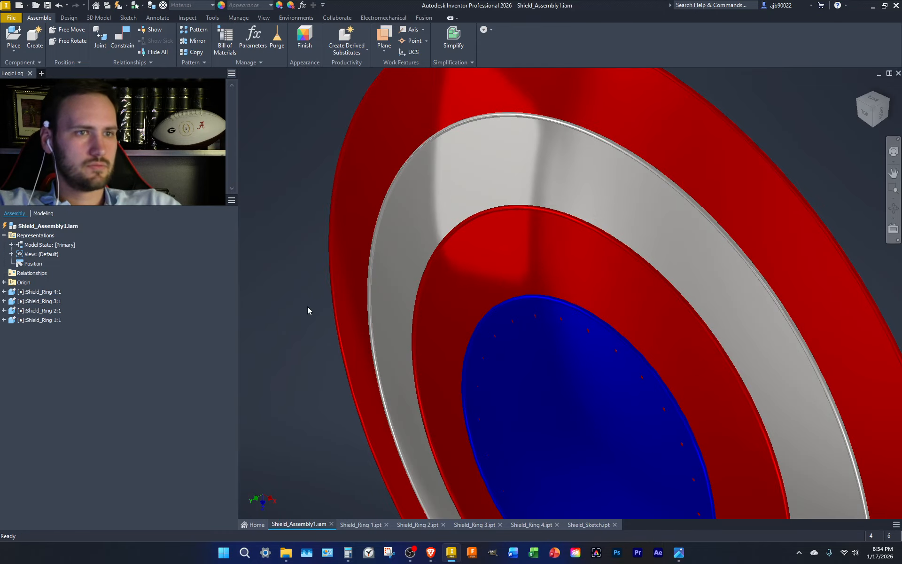
Save Shield_Assembly1 together with all of its modified dependent files.
{"action": "key", "text": "ctrl+s"}
{"action": "key", "text": "Return"}
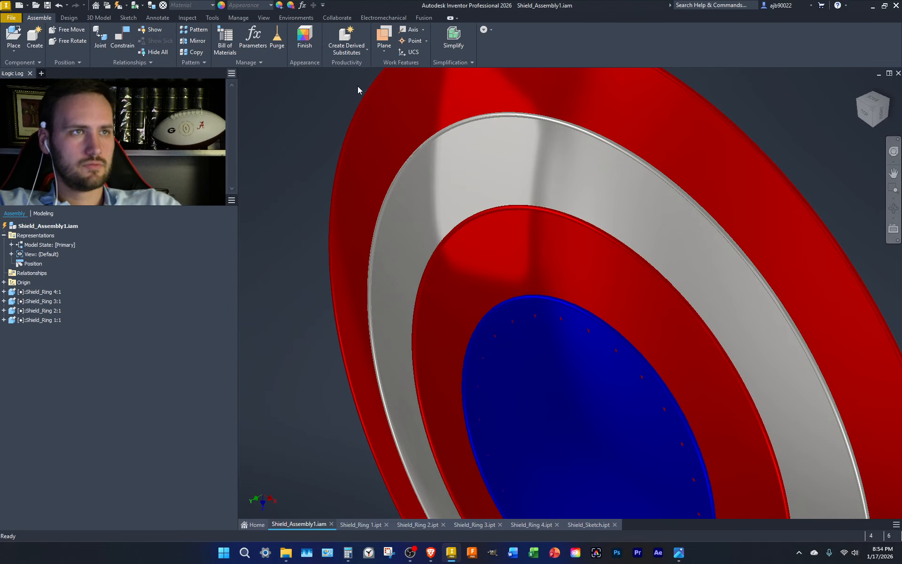
{"action": "left_click", "coordinate": [48, 6]}
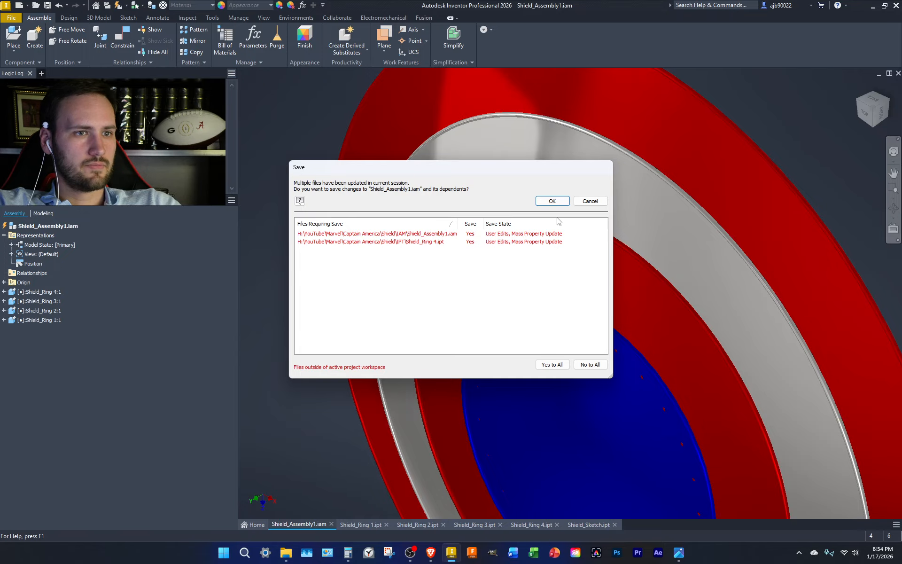
{"action": "left_click", "coordinate": [557, 369]}
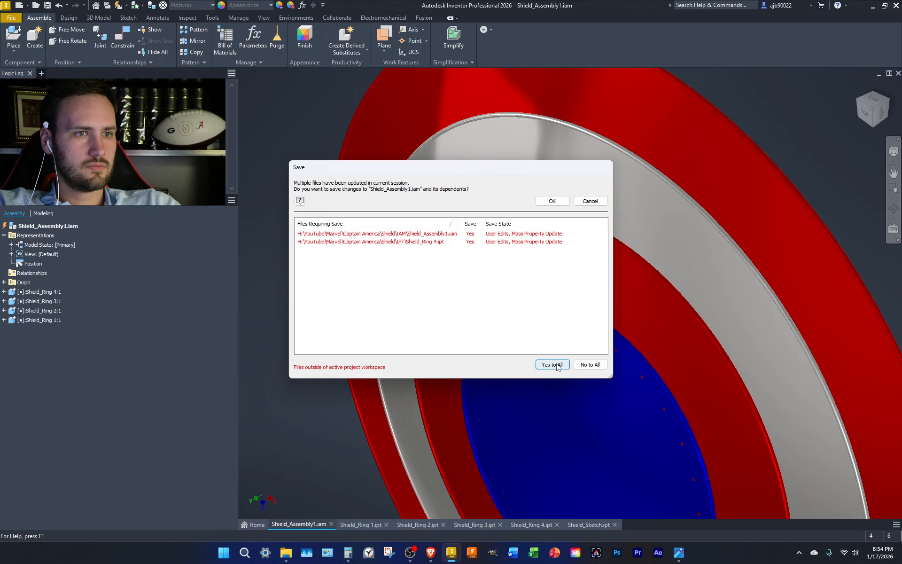
{"action": "left_click", "coordinate": [552, 200]}
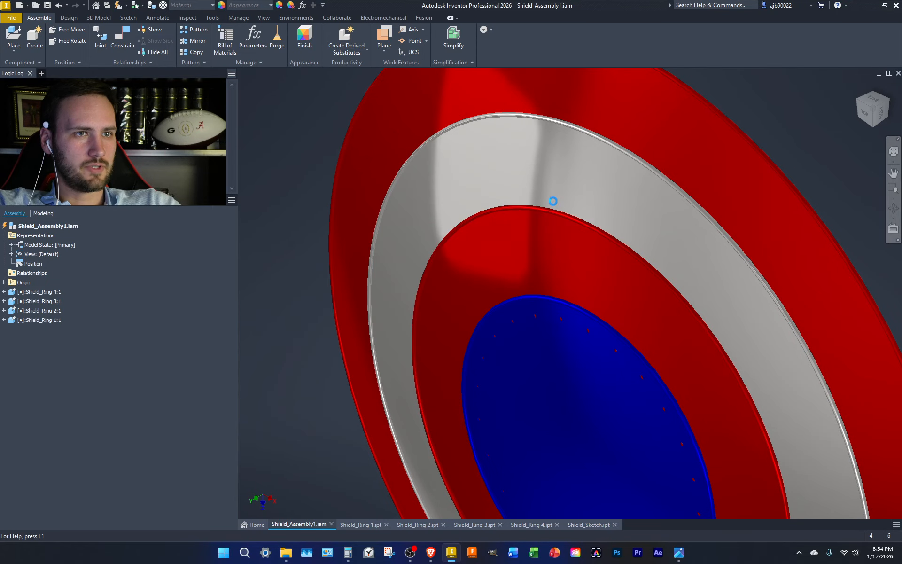
Review the Shield_Ring 1, Shield_Ring 2 and Shield_Ring 3 parts and return to Shield_Ring 2.
{"action": "left_click", "coordinate": [368, 525]}
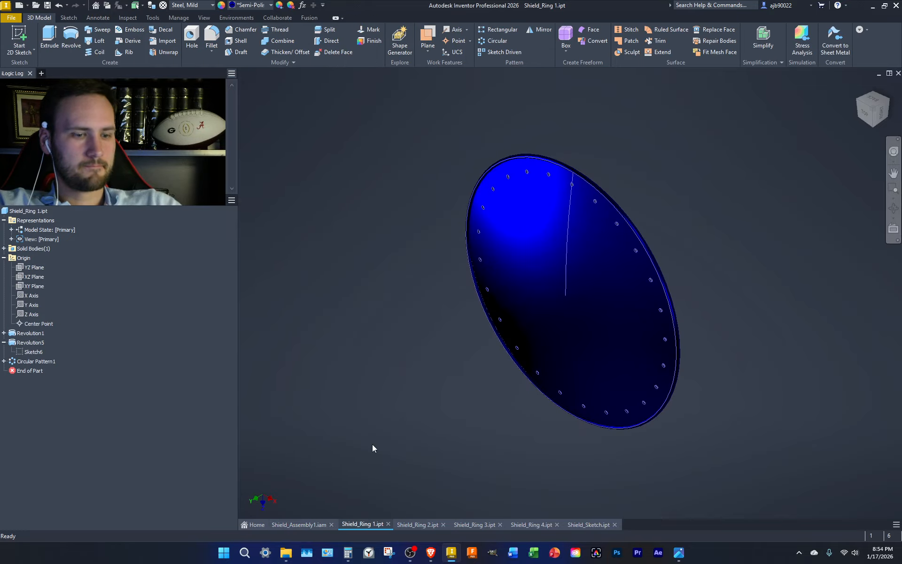
{"action": "left_click", "coordinate": [3, 343]}
{"action": "left_click", "coordinate": [417, 525]}
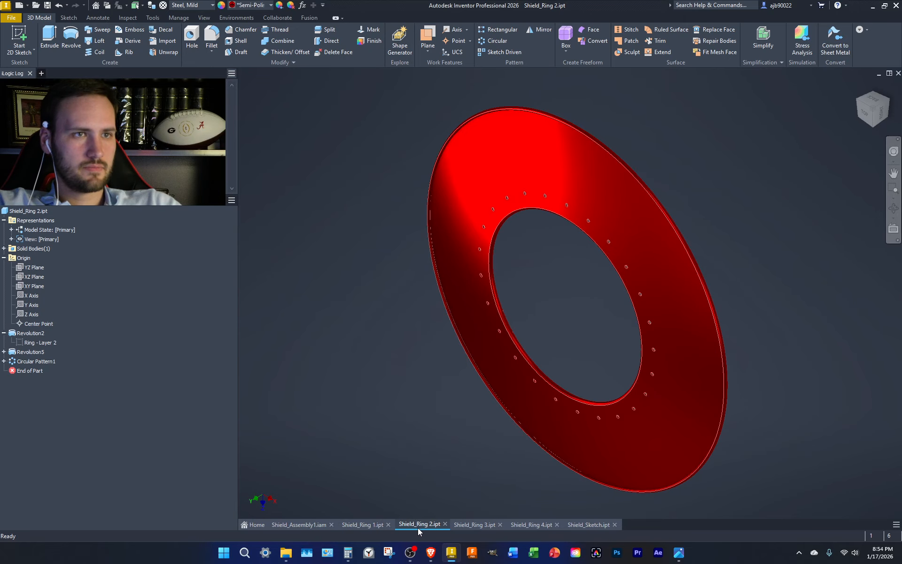
{"action": "left_click", "coordinate": [475, 525]}
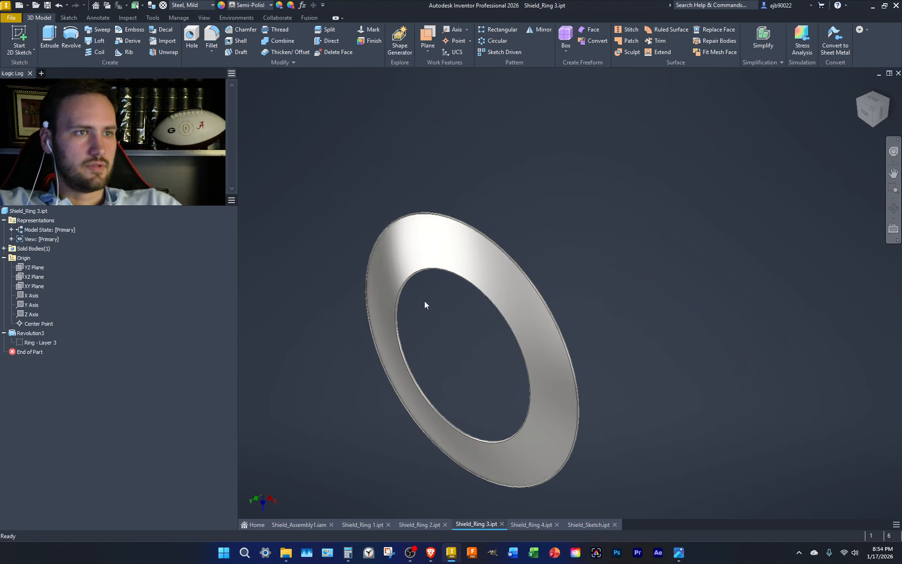
{"action": "left_click", "coordinate": [430, 523]}
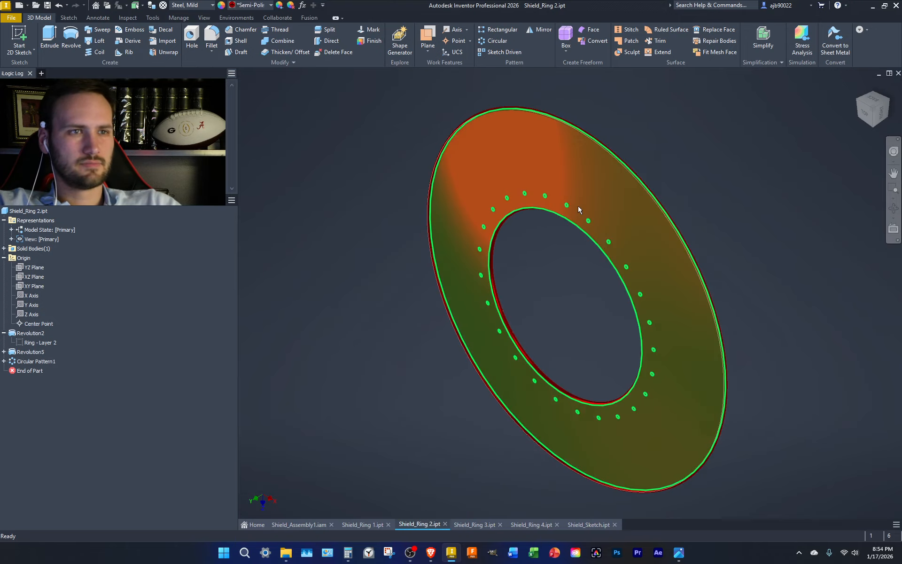
Open the Ring - Layer 2 sketch to examine the ring profile, and close it without edits.
{"action": "double_click", "coordinate": [32, 342]}
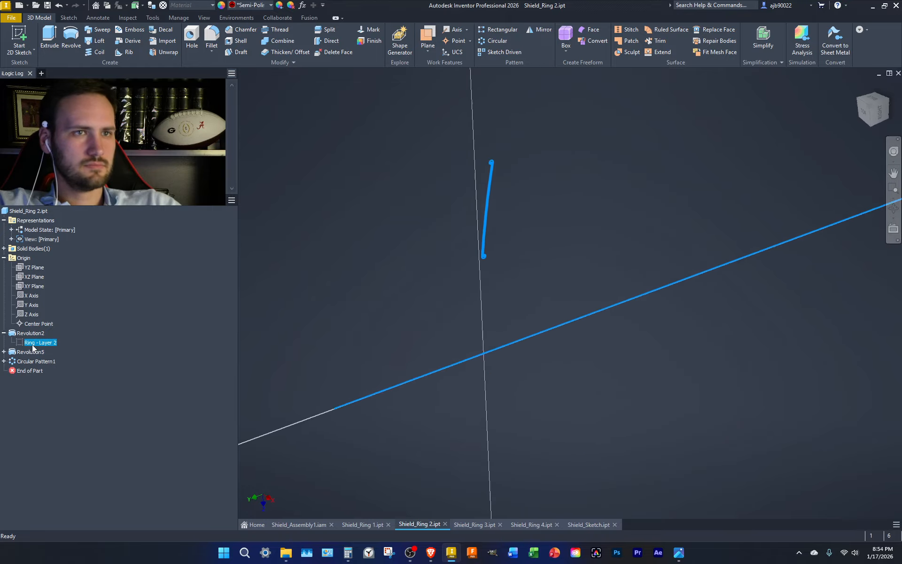
{"action": "scroll", "coordinate": [544, 344], "scroll_direction": "down", "scroll_amount": 3}
{"action": "scroll", "coordinate": [549, 324], "scroll_direction": "up", "scroll_amount": 3}
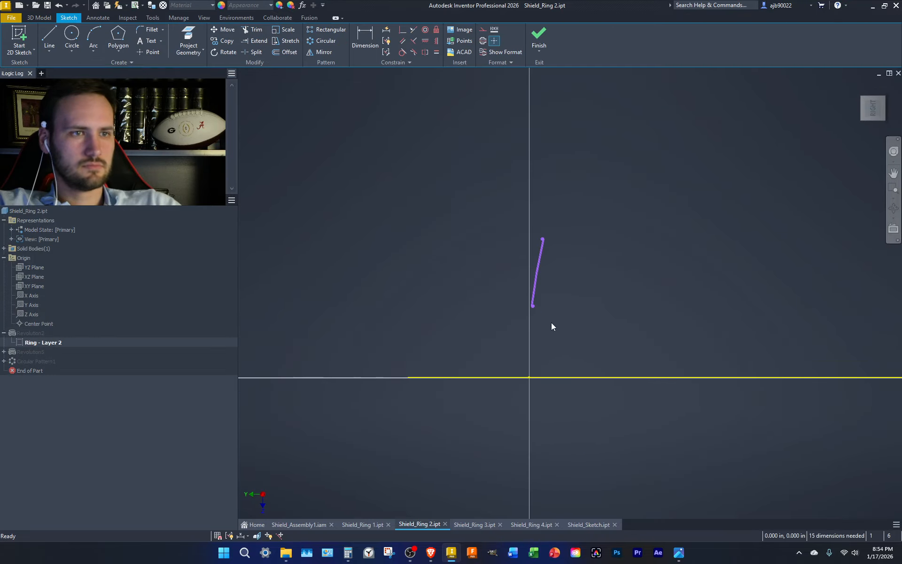
{"action": "scroll", "coordinate": [539, 302], "scroll_direction": "down", "scroll_amount": 1}
{"action": "left_click", "coordinate": [548, 32]}
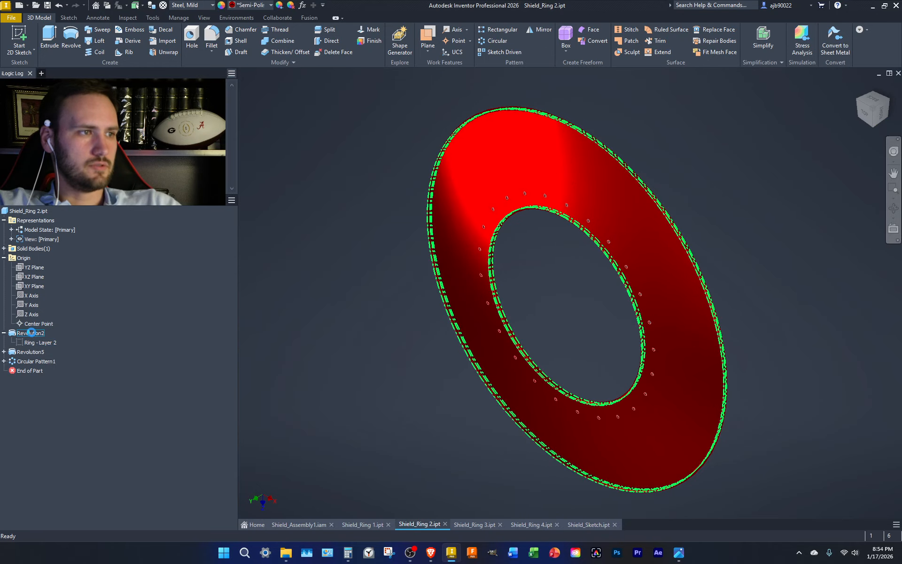
Try suppressing only the Revolution2 feature, and undo the suppression.
{"action": "right_click", "coordinate": [29, 332]}
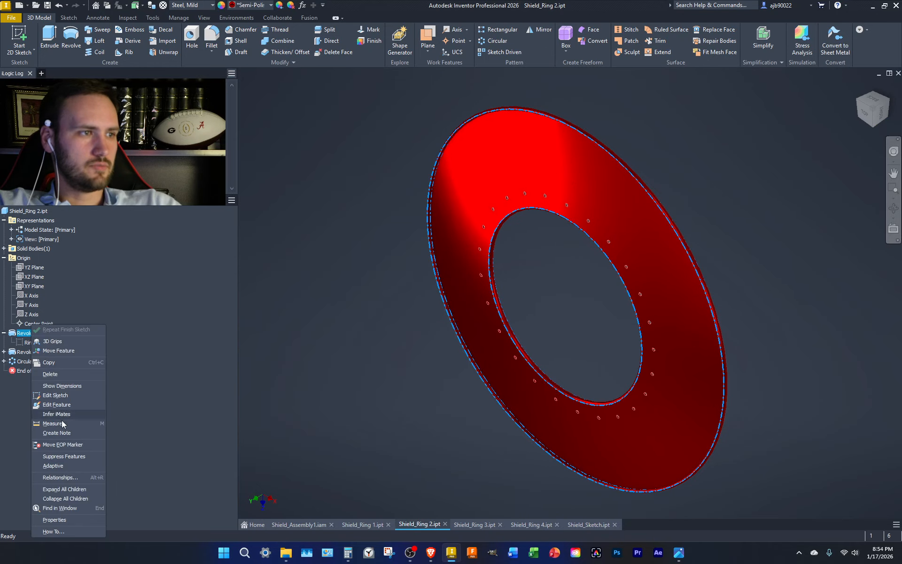
{"action": "left_click", "coordinate": [61, 457]}
{"action": "left_click", "coordinate": [164, 85]}
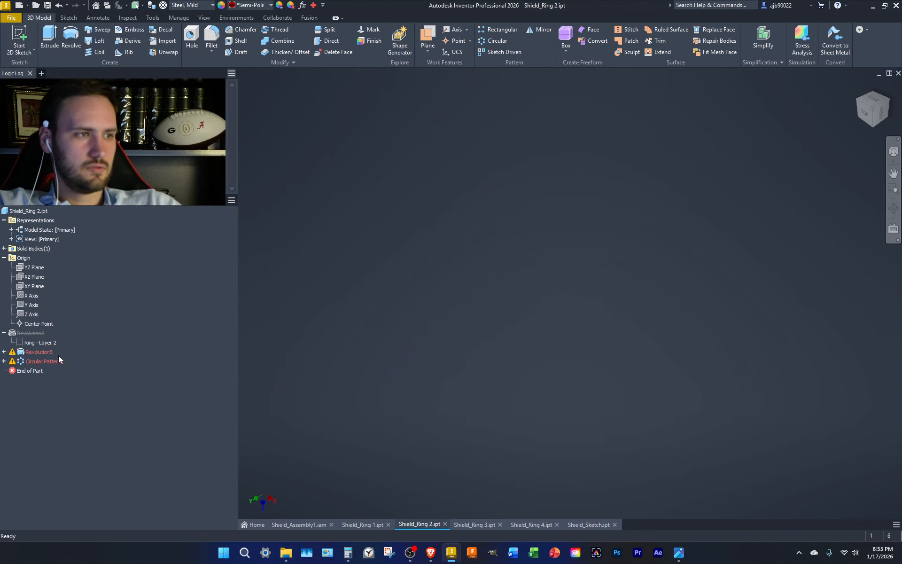
{"action": "key", "text": "ctrl+z"}
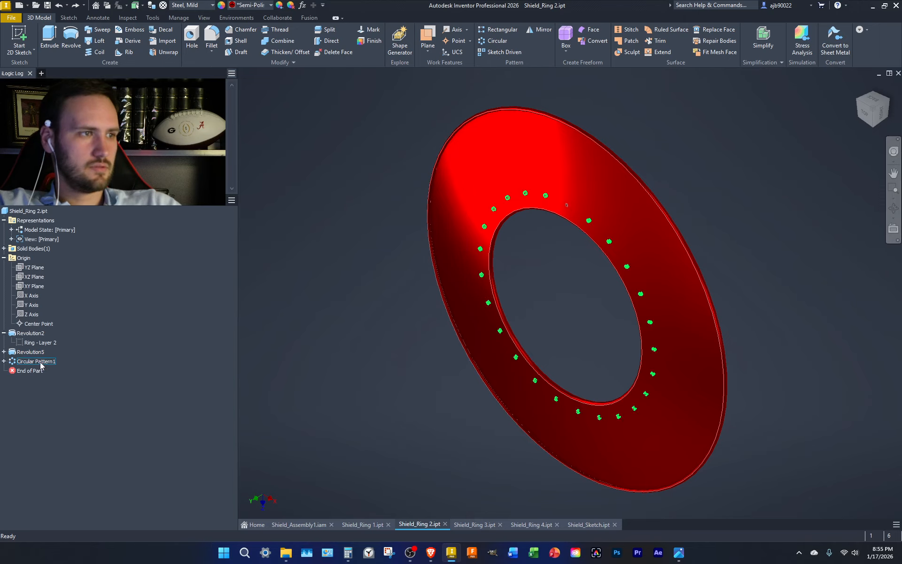
Suppress the Revolution2, Revolution5 and Circular Pattern1 features together.
{"action": "left_click", "coordinate": [37, 360]}
{"action": "right_click", "coordinate": [27, 333]}
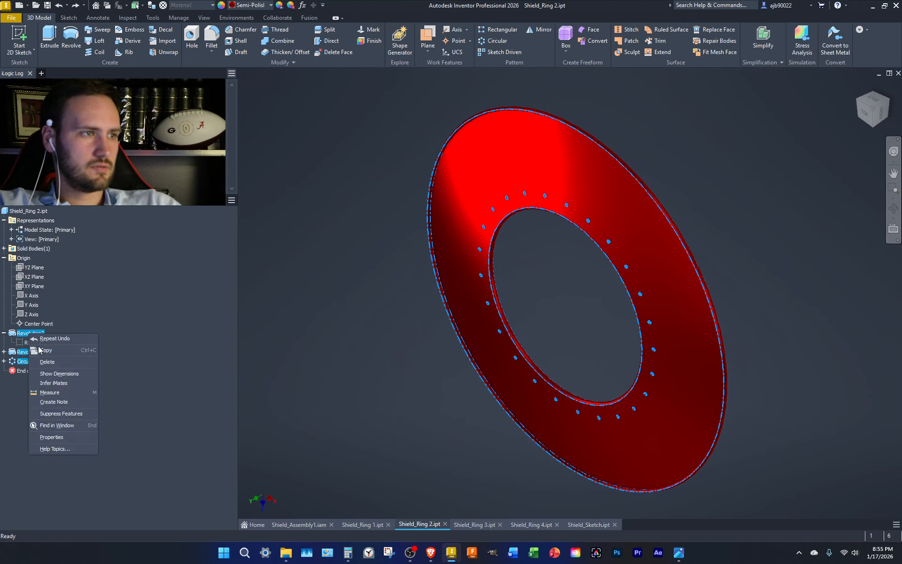
{"action": "left_click", "coordinate": [64, 416]}
Start a new sketch on the YZ plane and rotate the view so the sketch's Y axis runs horizontally.
{"action": "left_click", "coordinate": [19, 37]}
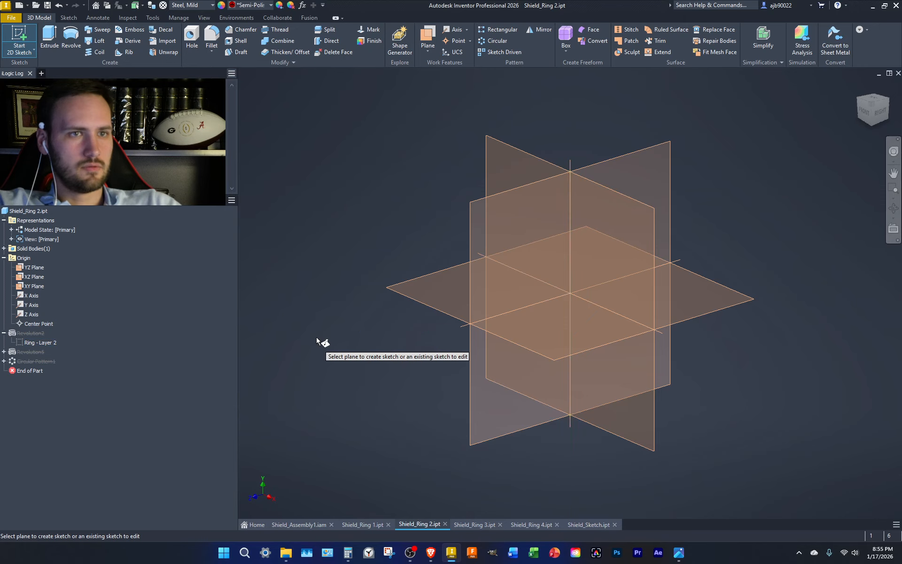
{"action": "scroll", "coordinate": [322, 344], "scroll_direction": "down", "scroll_amount": 5}
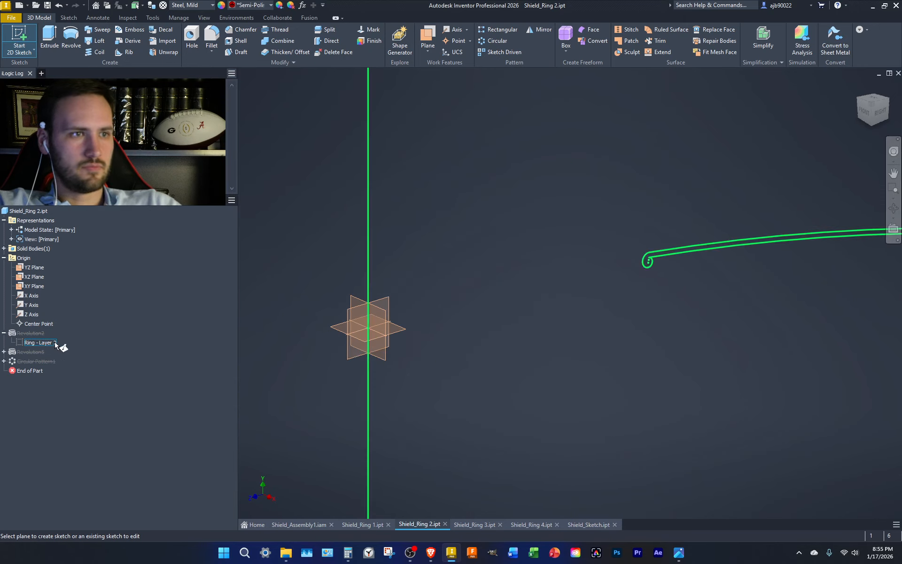
{"action": "left_click", "coordinate": [389, 303]}
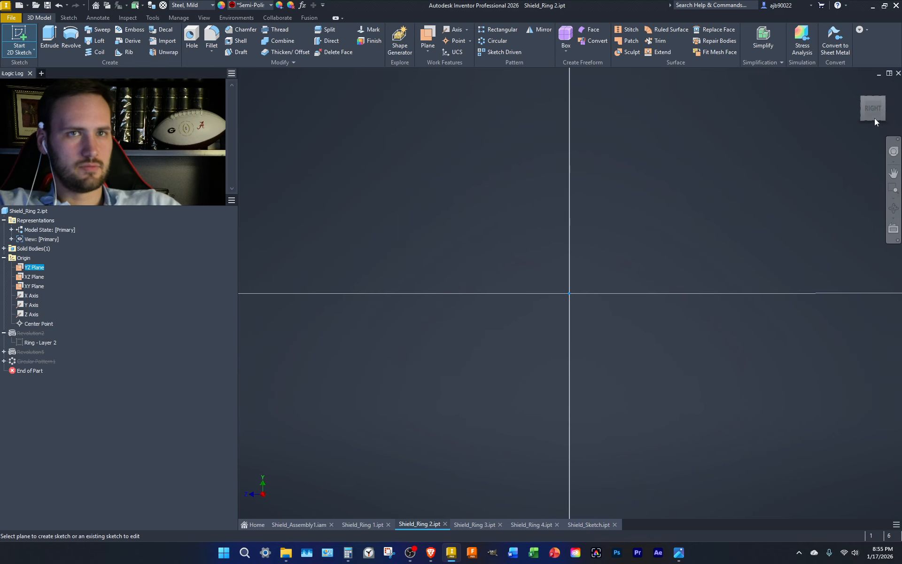
{"action": "left_click", "coordinate": [885, 86]}
{"action": "scroll", "coordinate": [306, 276], "scroll_direction": "down", "scroll_amount": 4}
{"action": "middle_click_drag", "start_coordinate": [382, 296], "coordinate": [400, 381]}
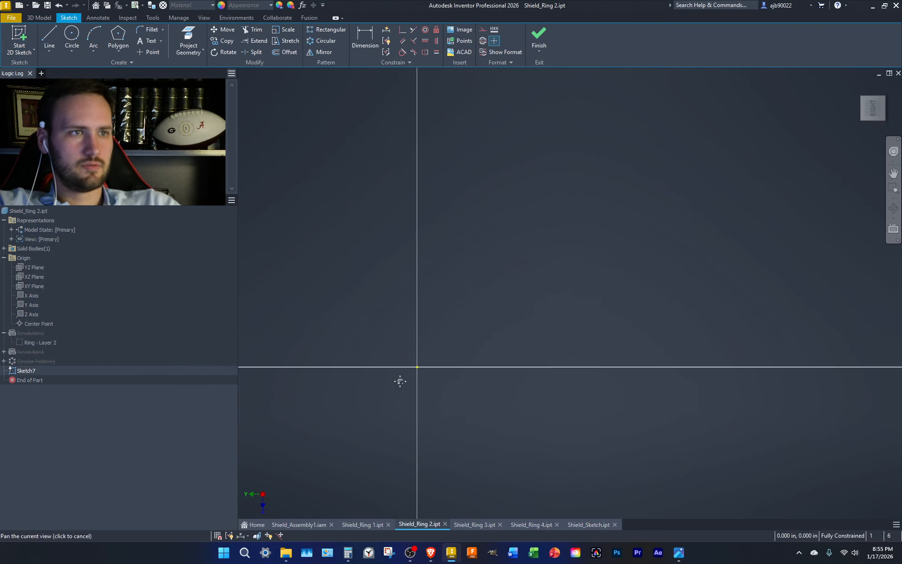
Make the Ring - Layer 2 sketch and Sketch6 visible as references for the new sketch.
{"action": "right_click", "coordinate": [49, 345]}
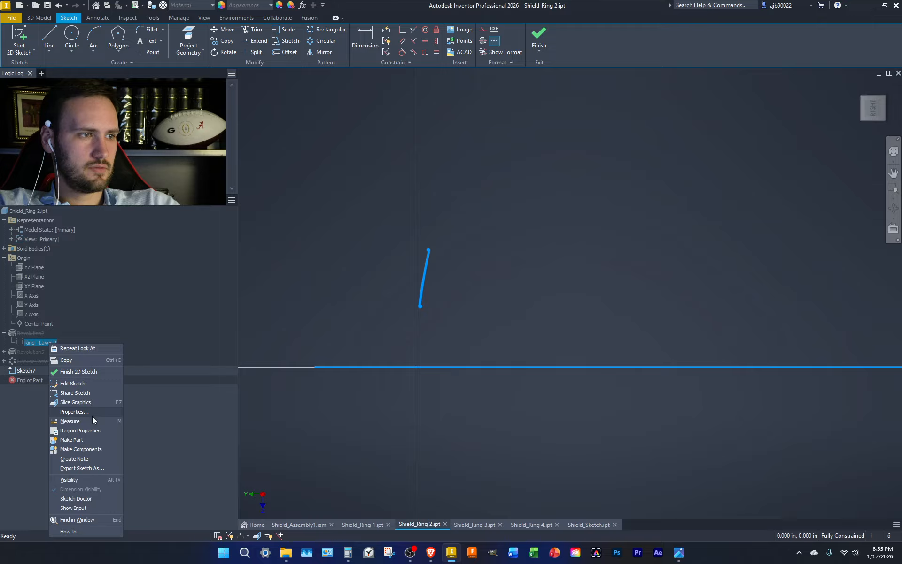
{"action": "left_click", "coordinate": [70, 479]}
{"action": "scroll", "coordinate": [419, 284], "scroll_direction": "up", "scroll_amount": 3}
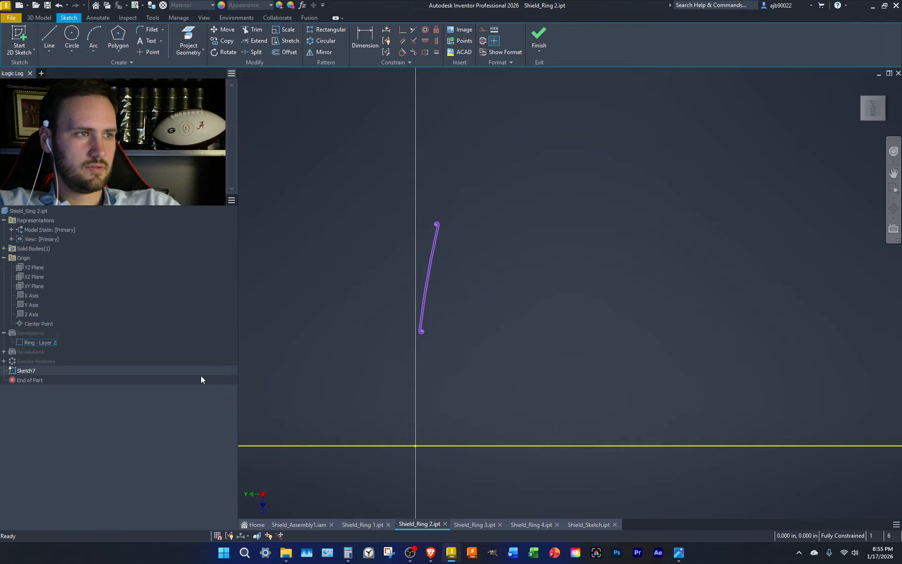
{"action": "left_click", "coordinate": [4, 351]}
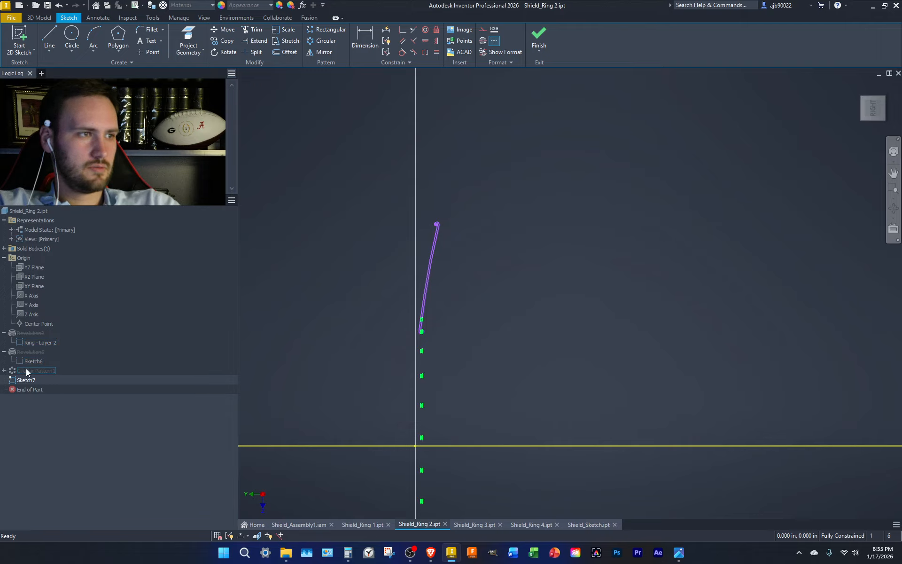
{"action": "right_click", "coordinate": [33, 359]}
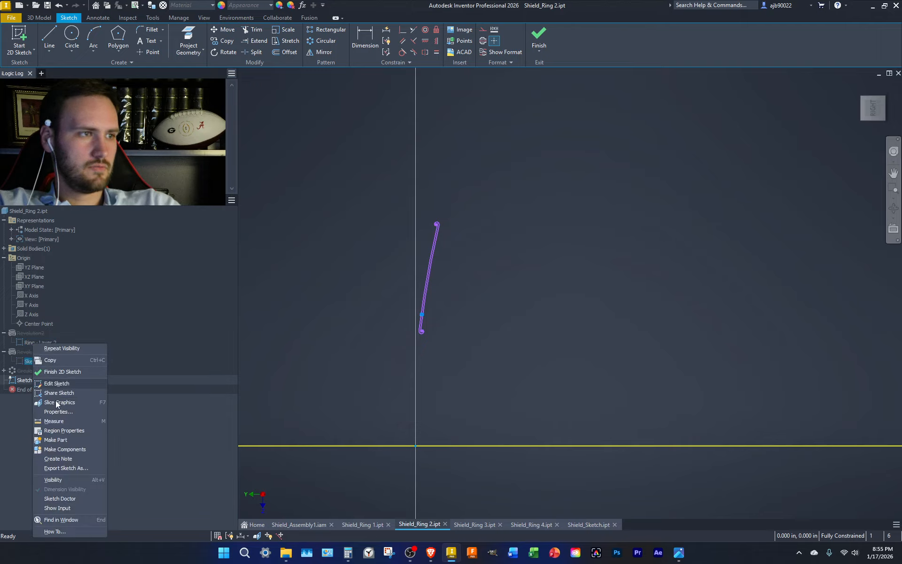
{"action": "left_click", "coordinate": [64, 479]}
{"action": "scroll", "coordinate": [435, 234], "scroll_direction": "up", "scroll_amount": 3}
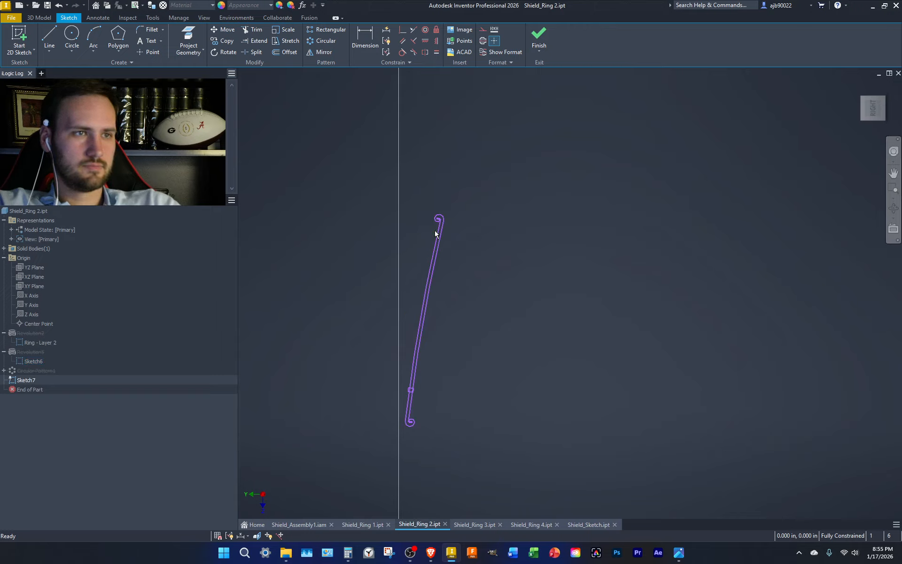
{"action": "scroll", "coordinate": [382, 392], "scroll_direction": "down", "scroll_amount": 2}
{"action": "scroll", "coordinate": [414, 340], "scroll_direction": "up", "scroll_amount": 5}
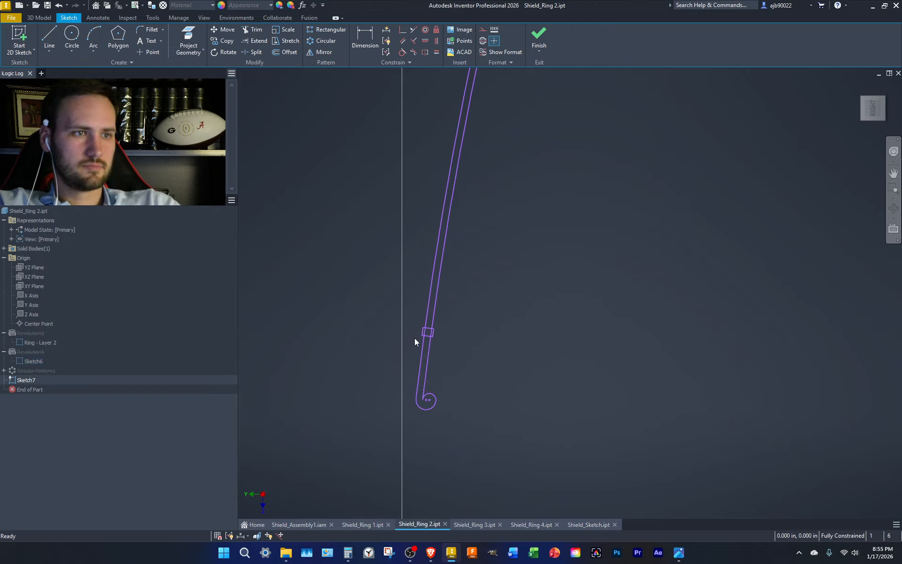
{"action": "scroll", "coordinate": [413, 333], "scroll_direction": "down", "scroll_amount": 1}
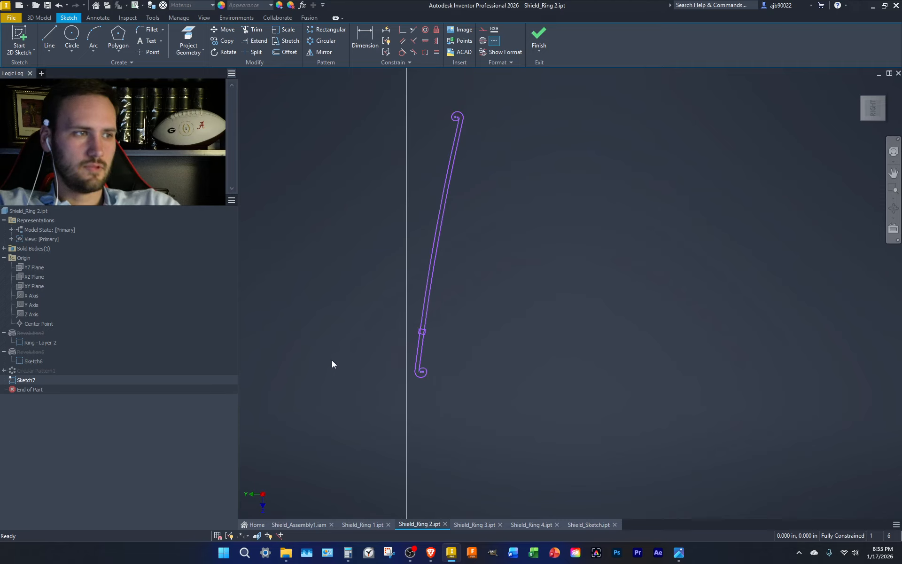
Sketch a vertical line about 11 in long from the origin up past the ring profile.
{"action": "middle_click_drag", "start_coordinate": [518, 394], "coordinate": [457, 296]}
{"action": "scroll", "coordinate": [440, 348], "scroll_direction": "down", "scroll_amount": 2}
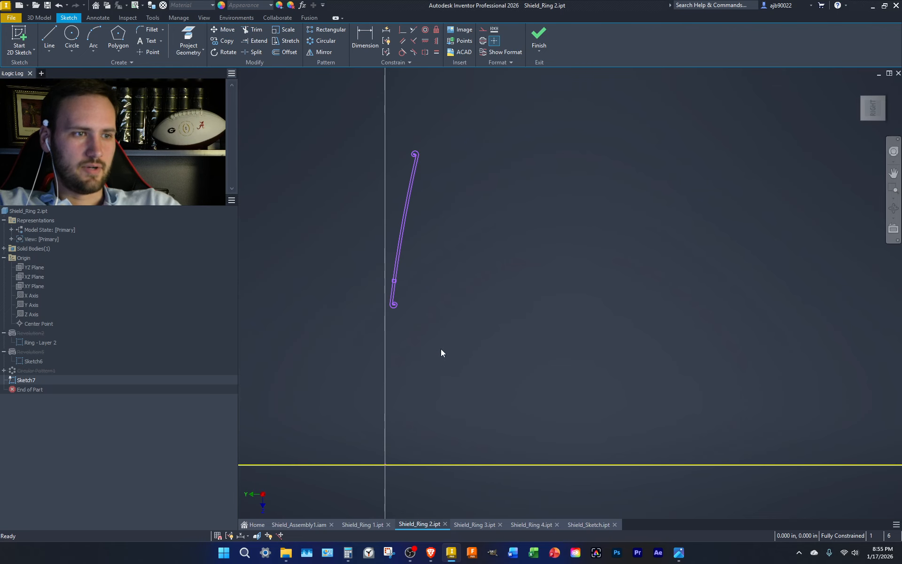
{"action": "middle_click_drag", "start_coordinate": [440, 349], "coordinate": [448, 312]}
{"action": "key", "text": "l"}
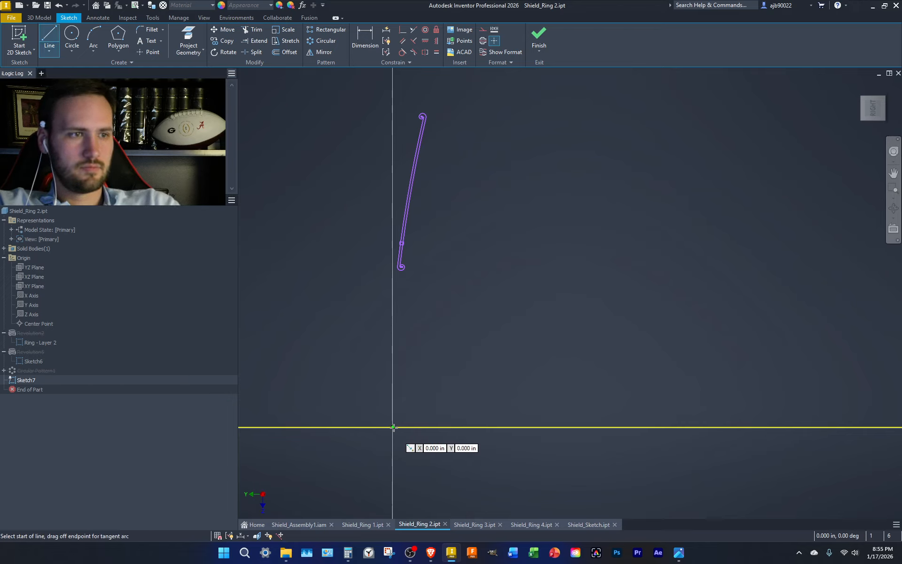
{"action": "left_click", "coordinate": [392, 422]}
{"action": "left_click", "coordinate": [393, 99]}
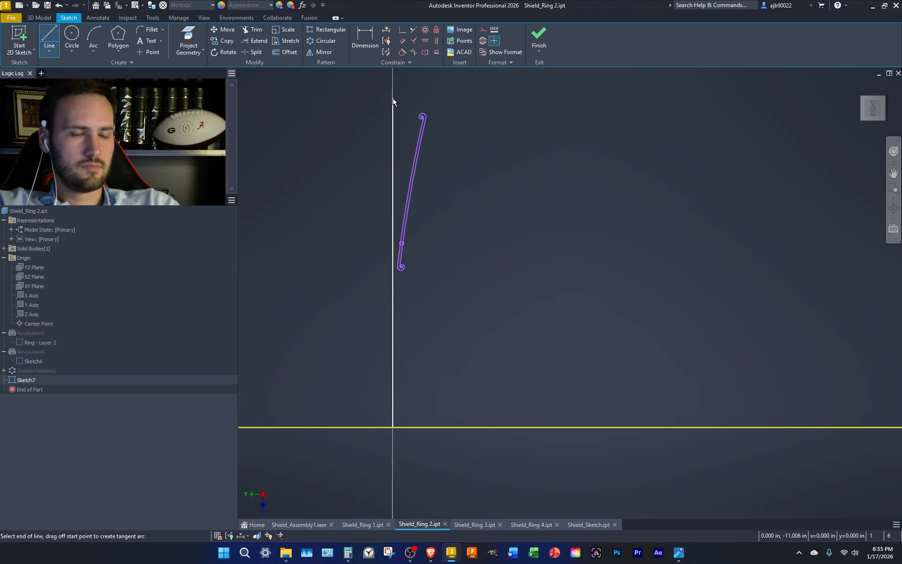
{"action": "key", "text": "Escape"}
Project the geometry of the ring profile's upper curl into the sketch.
{"action": "scroll", "coordinate": [402, 92], "scroll_direction": "up", "scroll_amount": 8}
{"action": "key", "text": "l"}
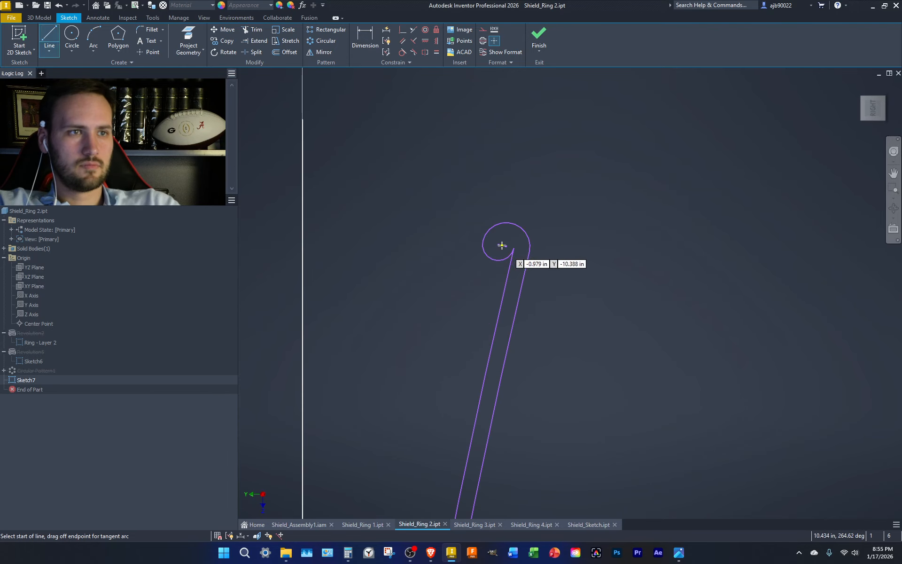
{"action": "key", "text": "Escape"}
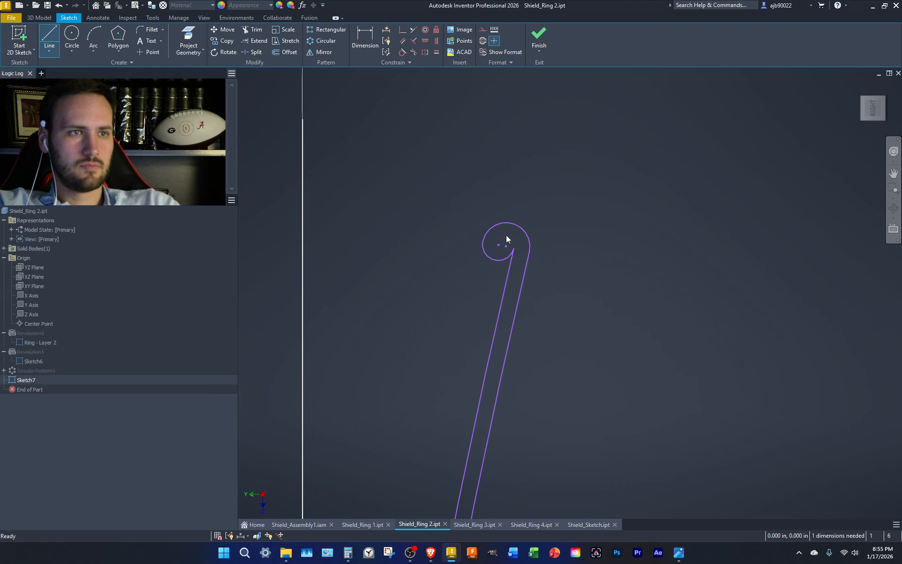
{"action": "right_click", "coordinate": [506, 234]}
{"action": "left_click", "coordinate": [524, 244]}
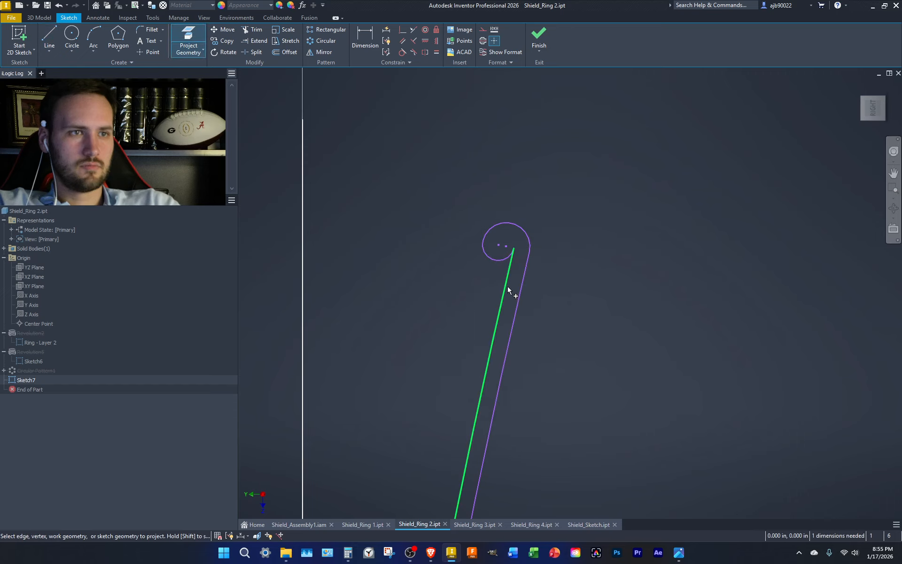
Draw a short vertical line up from the upper curl's arc center and trim it at the curl's outer edge.
{"action": "key", "text": "l"}
{"action": "left_click", "coordinate": [506, 246]}
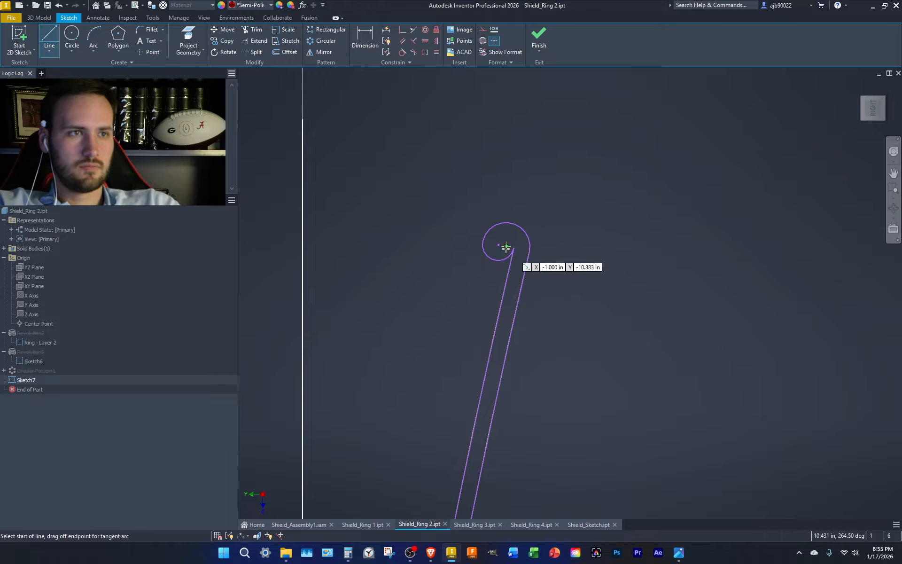
{"action": "right_click", "coordinate": [517, 205]}
{"action": "left_click", "coordinate": [539, 219]}
{"action": "key", "text": "x"}
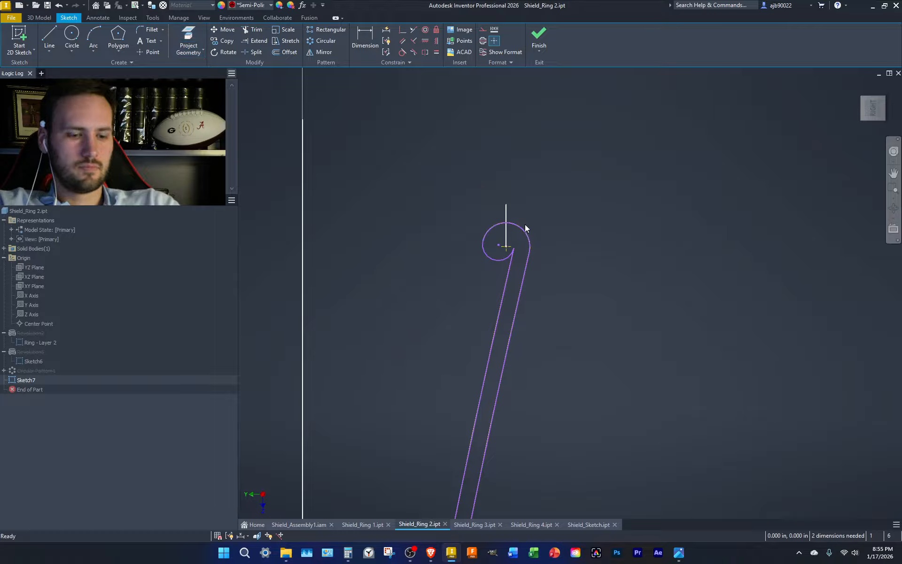
{"action": "left_click", "coordinate": [509, 211]}
Draw a horizontal line from the curl's top point across the long vertical line, and trim its overhang and the vertical line below it.
{"action": "key", "text": "l"}
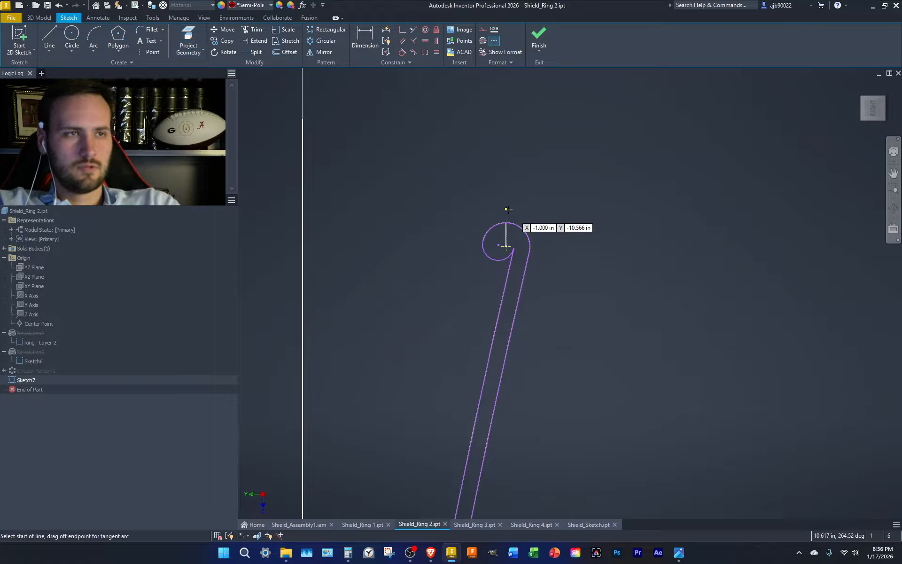
{"action": "left_click", "coordinate": [505, 222]}
{"action": "left_click", "coordinate": [289, 222]}
{"action": "key", "text": "Escape"}
{"action": "key", "text": "x"}
{"action": "left_click", "coordinate": [295, 223]}
{"action": "key", "text": "Escape"}
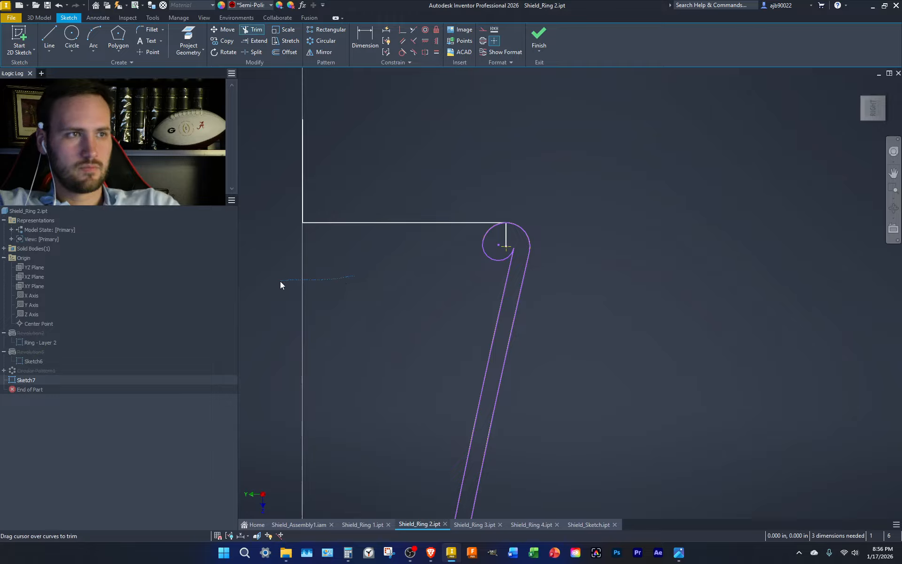
Draw a 0.875 in line straight down from where the horizontal line meets the vertical line.
{"action": "key", "text": "l"}
{"action": "left_click", "coordinate": [302, 223]}
{"action": "type", "text": ".875"}
{"action": "key", "text": "Return"}
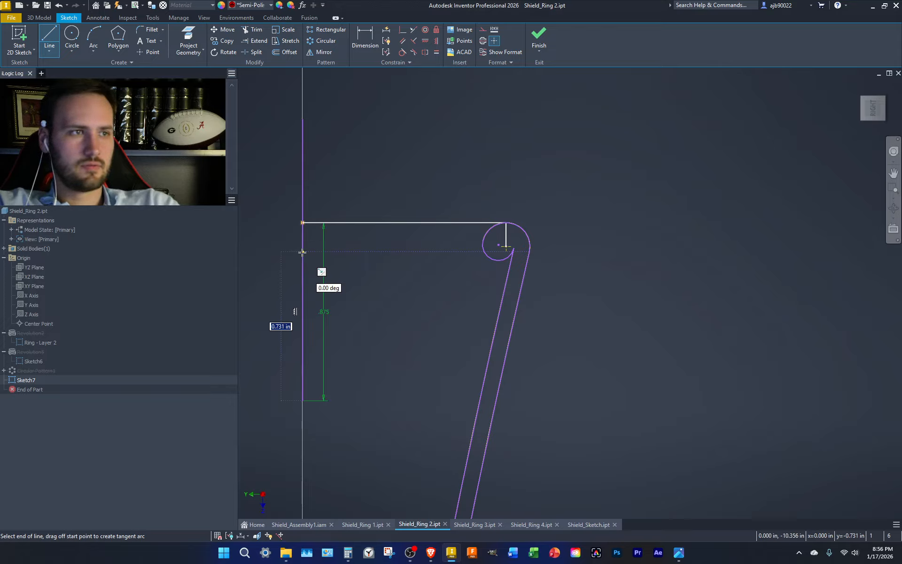
Try to continue the 0.875 in line downward with a second vertical segment.
{"action": "type", "text": "1"}
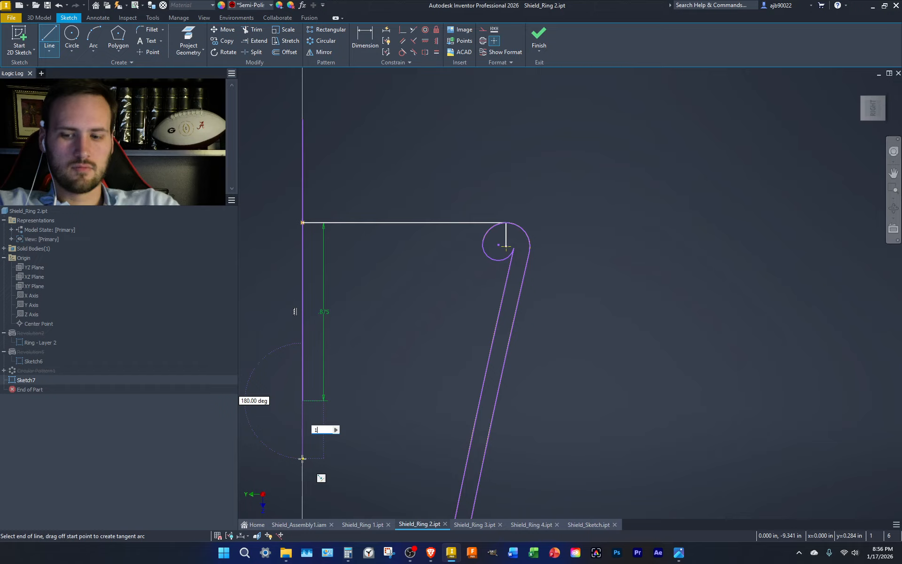
{"action": "type", "text": ".7"}
{"action": "key", "text": "Return"}
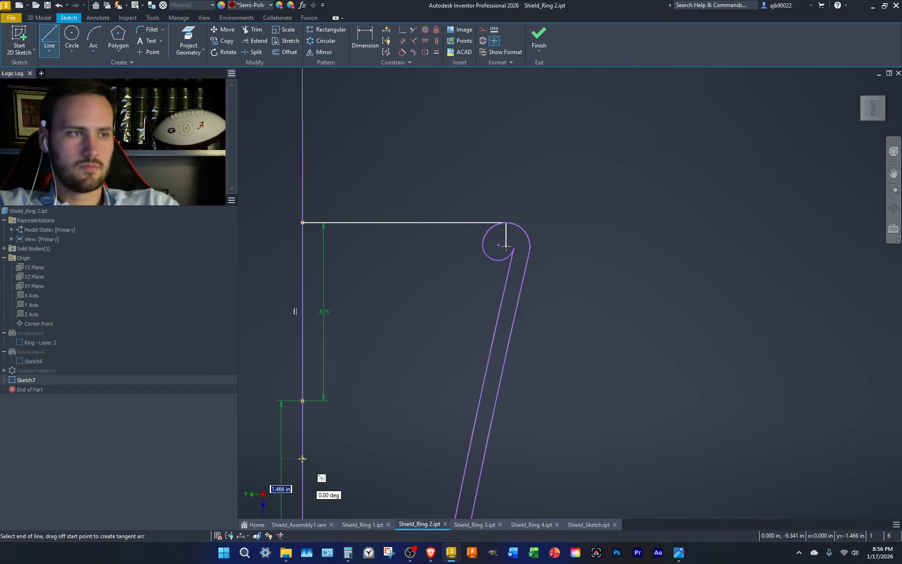
{"action": "left_click", "coordinate": [301, 223]}
{"action": "key", "text": "Escape"}
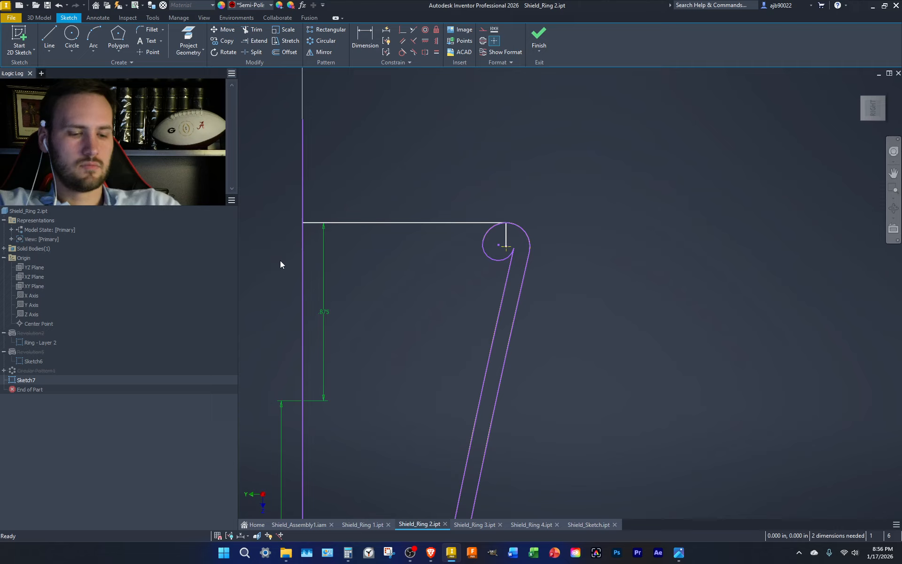
{"action": "key", "text": "c"}
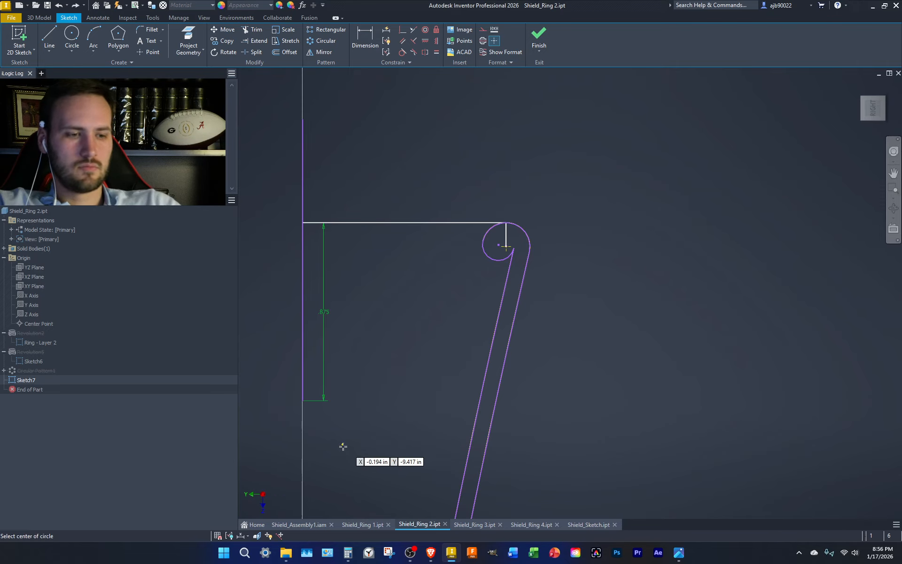
{"action": "left_click", "coordinate": [302, 401]}
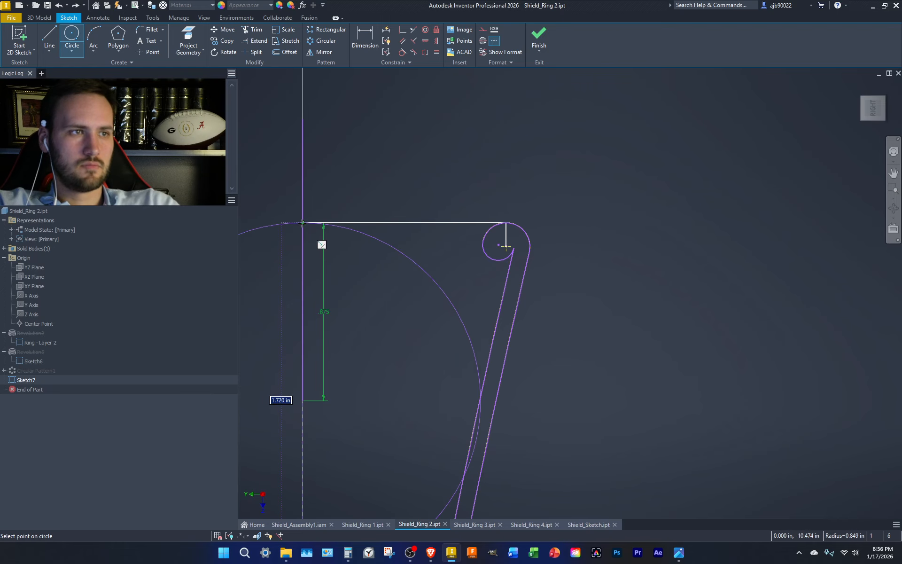
{"action": "key", "text": "Escape"}
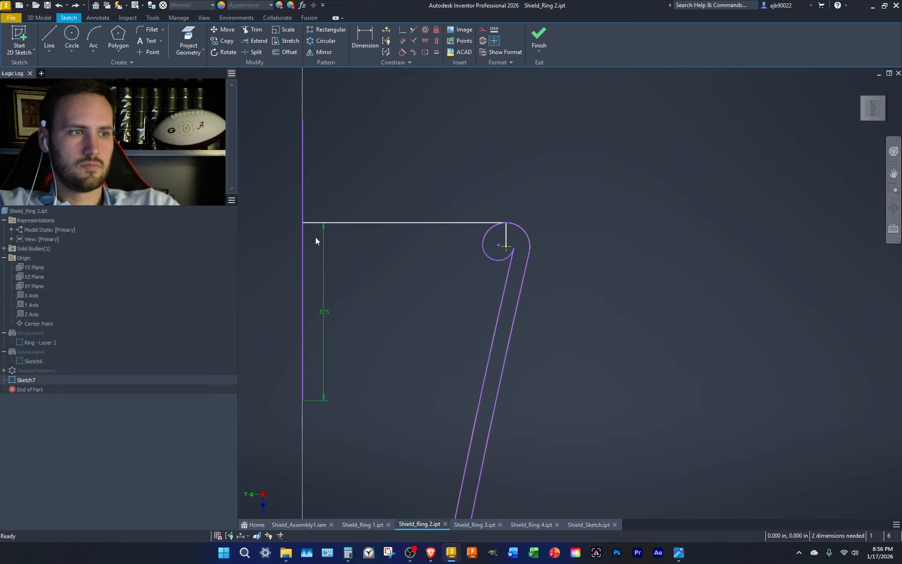
Draw a horizontal line from the lower end of the 0.875 in line and extend it to the ring profile's near edge.
{"action": "key", "text": "l"}
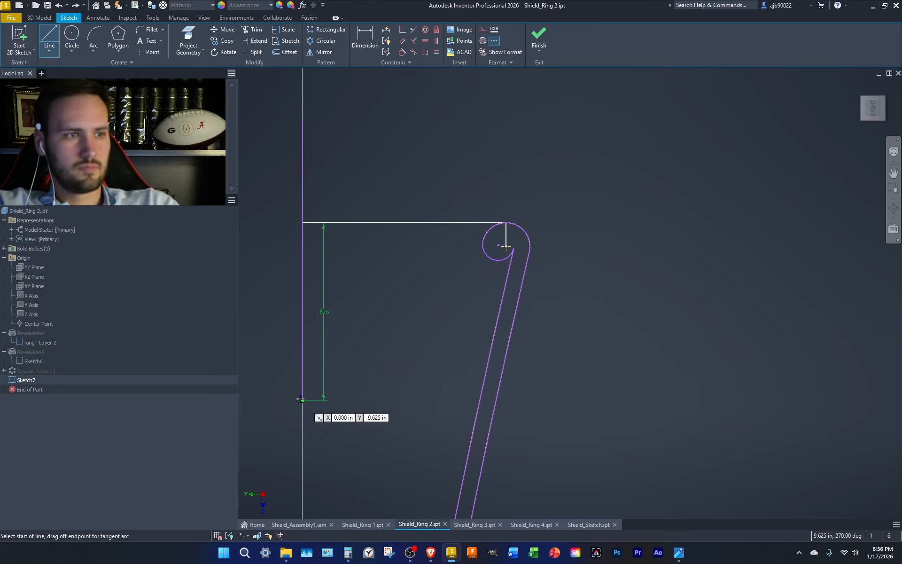
{"action": "left_click", "coordinate": [303, 401]}
{"action": "left_click", "coordinate": [366, 400]}
{"action": "key", "text": "Escape"}
{"action": "key", "text": "x"}
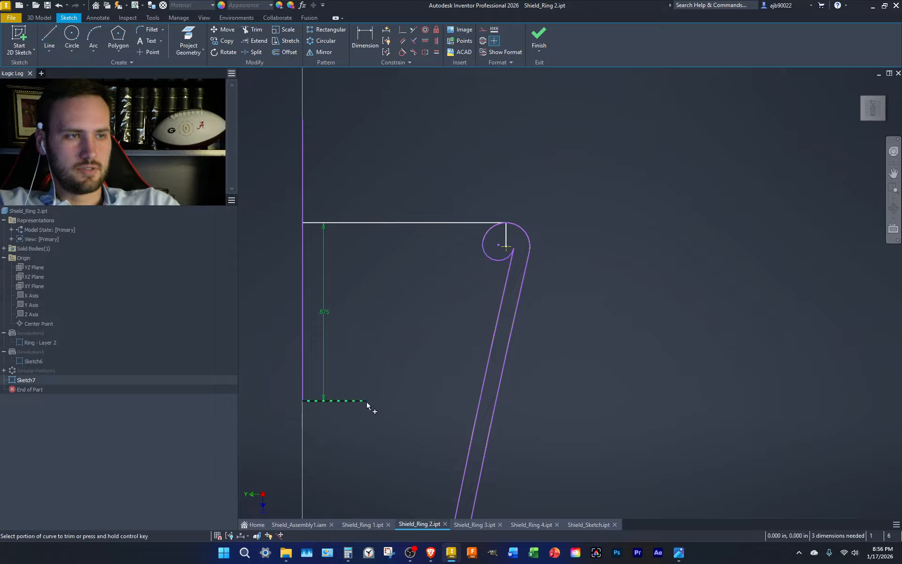
{"action": "key", "text": "shift"}
{"action": "left_click", "coordinate": [366, 401]}
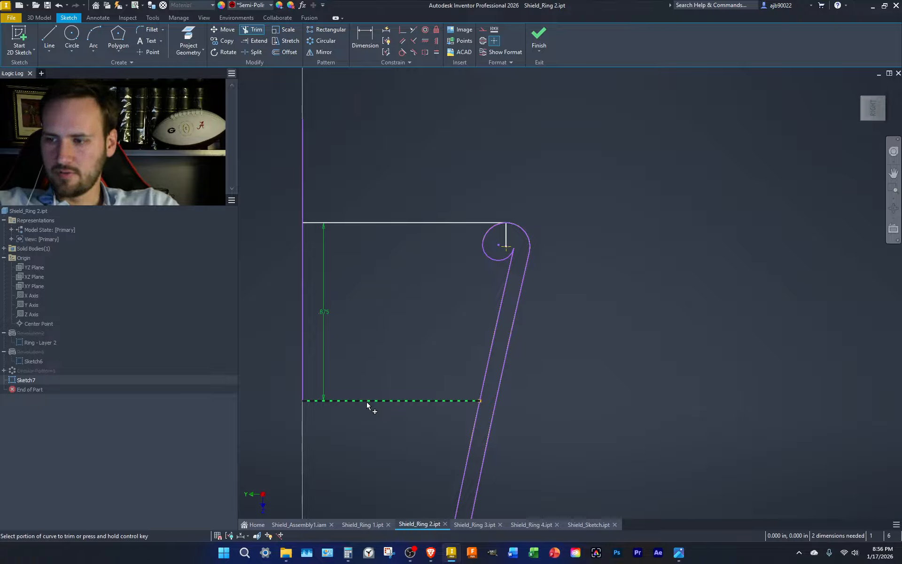
{"action": "key", "text": "Escape"}
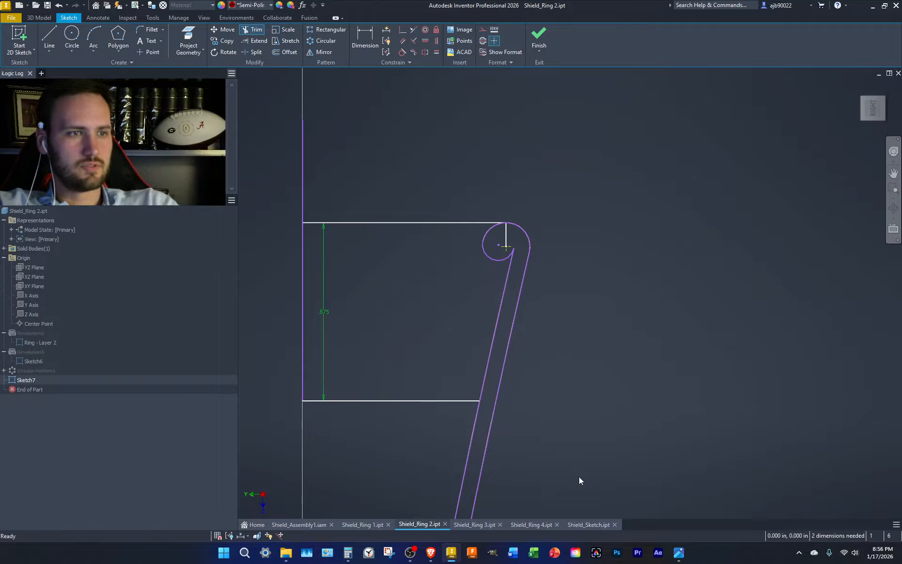
Draw a line from the lower horizontal line's end on the ring profile, perpendicular to the profile edge, to the long horizontal line.
{"action": "key", "text": "l"}
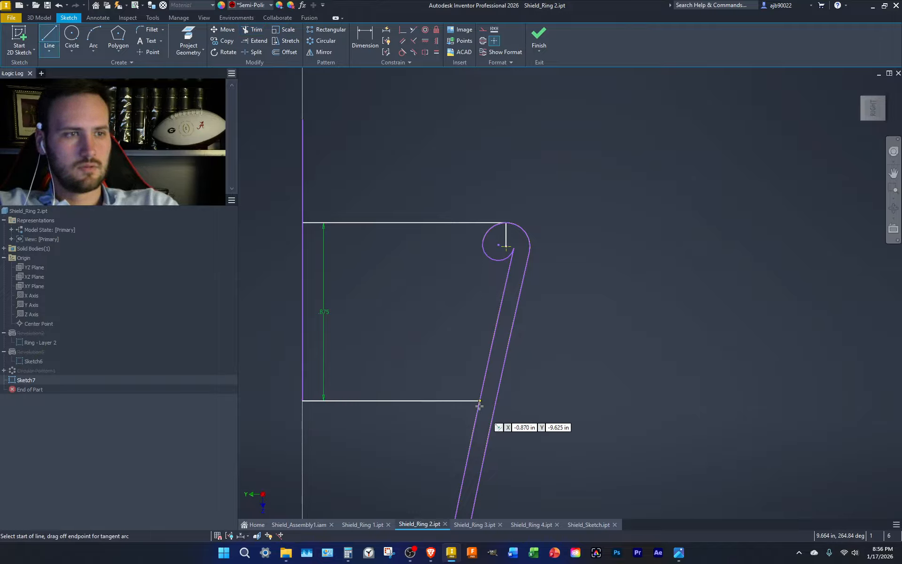
{"action": "left_click", "coordinate": [479, 400]}
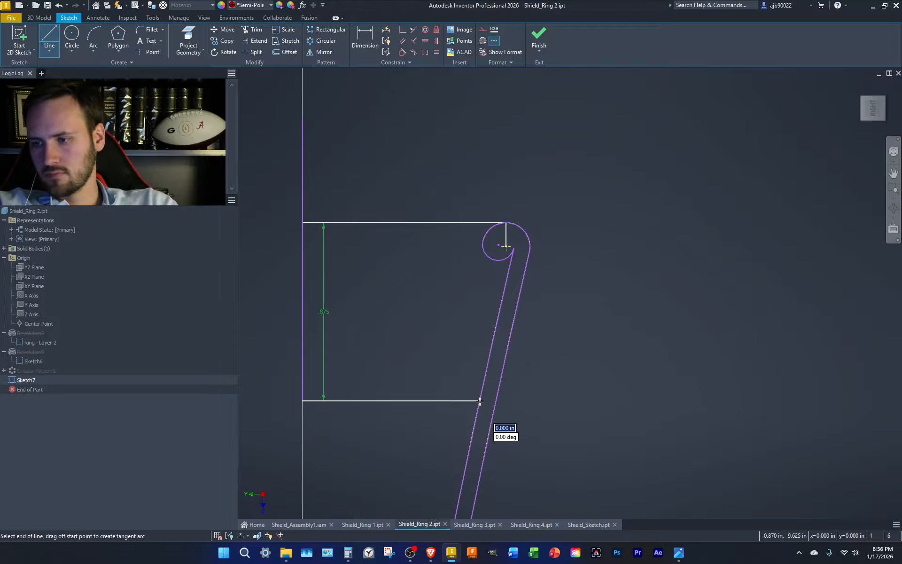
{"action": "scroll", "coordinate": [500, 425], "scroll_direction": "down", "scroll_amount": 10}
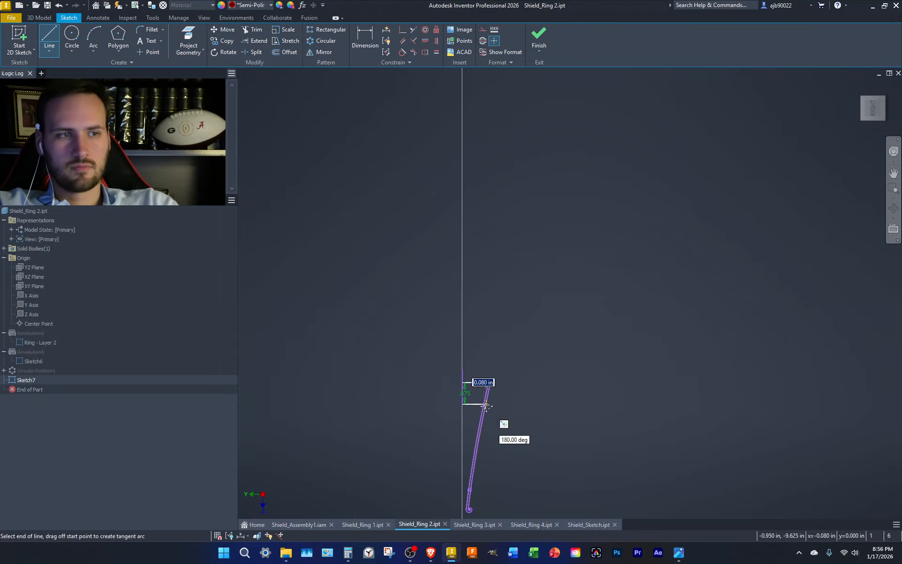
{"action": "scroll", "coordinate": [528, 358], "scroll_direction": "down", "scroll_amount": 4}
{"action": "scroll", "coordinate": [615, 351], "scroll_direction": "up", "scroll_amount": 5}
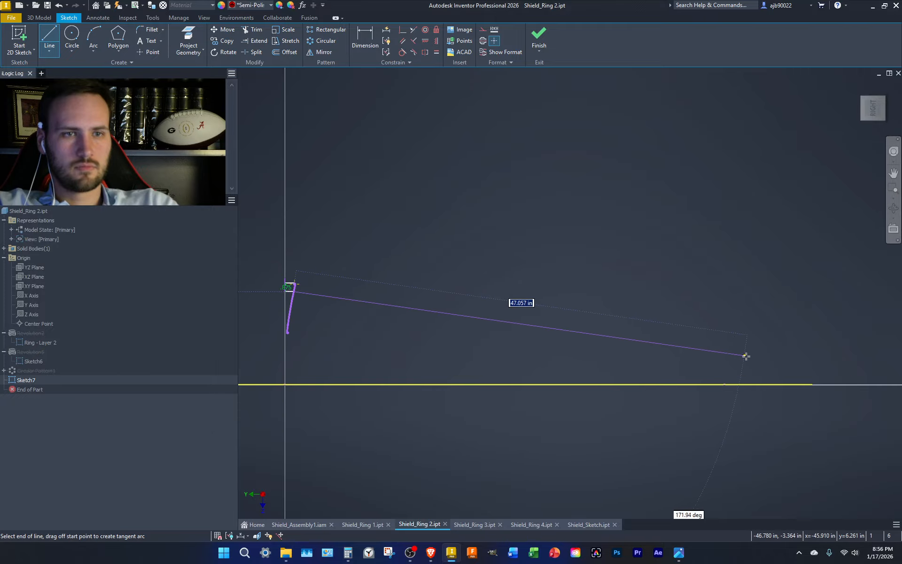
{"action": "left_click", "coordinate": [722, 384]}
{"action": "key", "text": "Escape"}
{"action": "scroll", "coordinate": [312, 279], "scroll_direction": "up", "scroll_amount": 8}
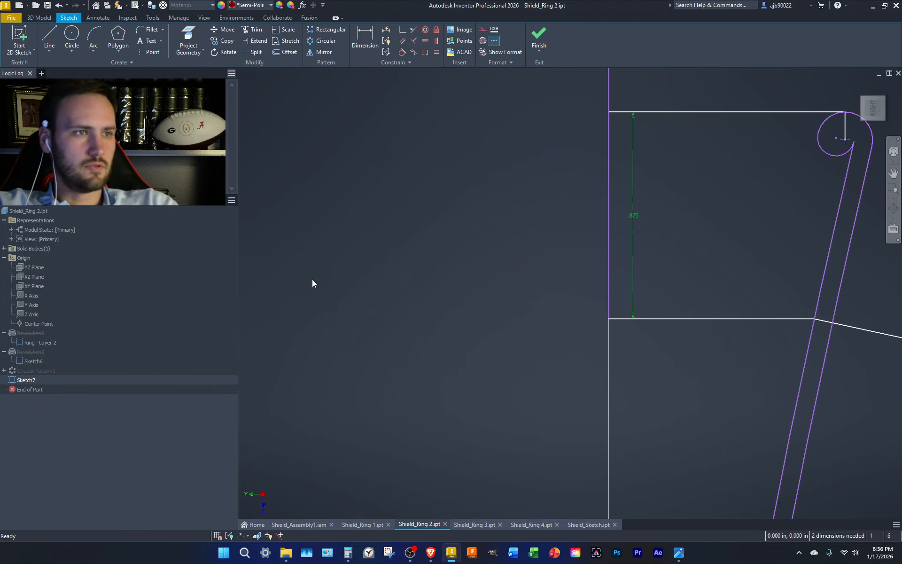
Delete the lower horizontal line between the vertical line and the ring profile.
{"action": "scroll", "coordinate": [655, 277], "scroll_direction": "down", "scroll_amount": 2}
{"action": "middle_click_drag", "start_coordinate": [656, 277], "coordinate": [413, 292]}
{"action": "scroll", "coordinate": [461, 318], "scroll_direction": "up", "scroll_amount": 3}
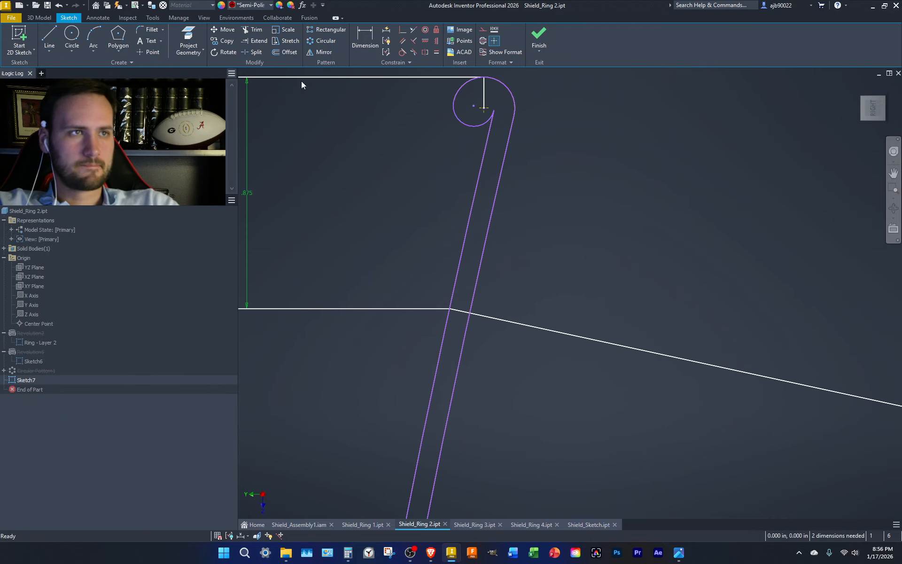
{"action": "left_click", "coordinate": [524, 327]}
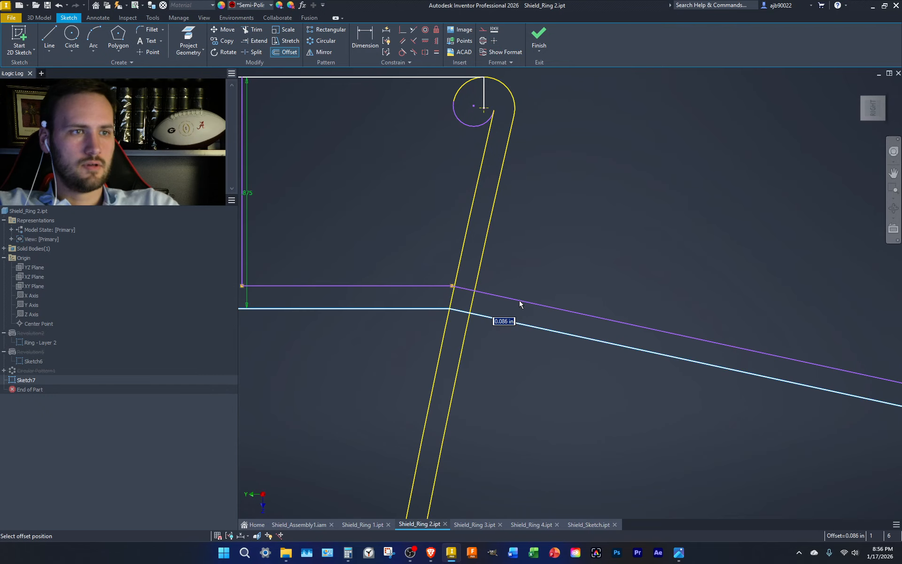
{"action": "key", "text": "Escape"}
{"action": "left_click_drag", "start_coordinate": [371, 271], "coordinate": [328, 358]}
{"action": "key", "text": "Delete"}
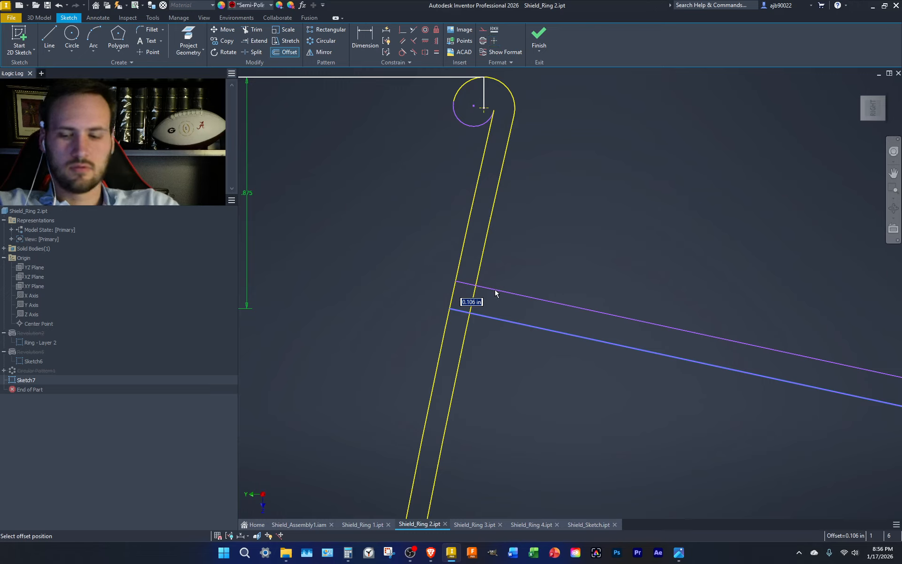
Try to offset the long slanted line 0.125 in toward the profile's upper curl.
{"action": "type", "text": ".125"}
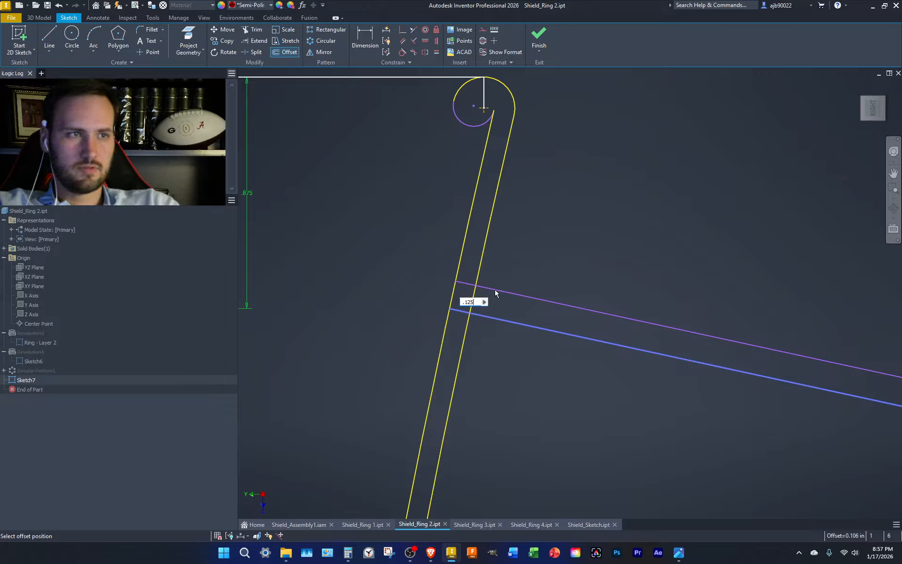
{"action": "key", "text": "Return"}
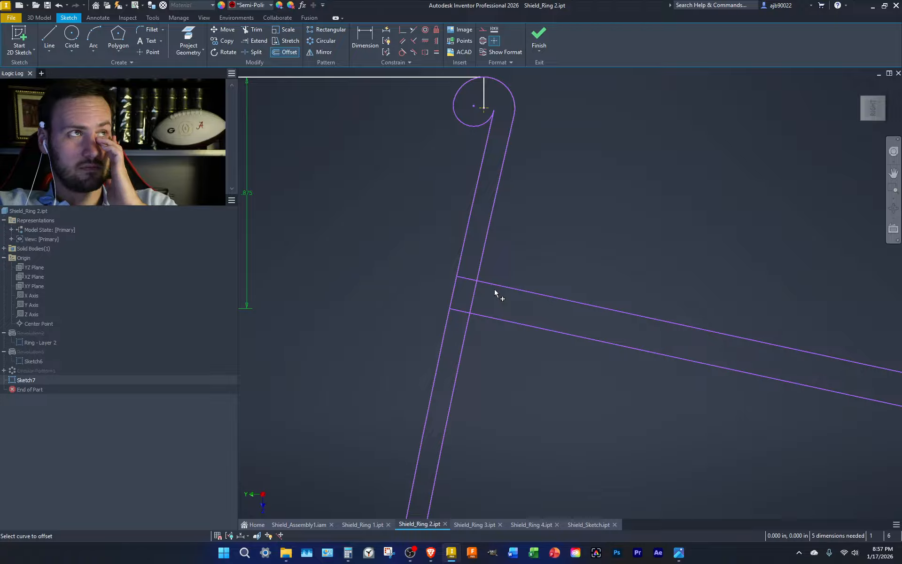
{"action": "key", "text": "ctrl+z"}
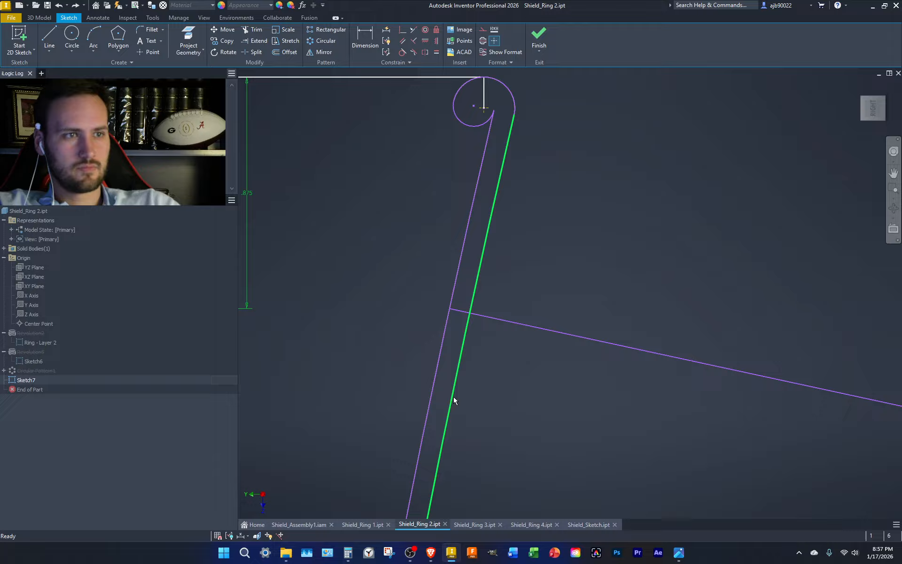
Measure the small rectangle near the profile's lower curl: the length of its crosswise edge and the distance between its two crosswise edges.
{"action": "middle_click_drag", "start_coordinate": [517, 453], "coordinate": [511, 207]}
{"action": "scroll", "coordinate": [554, 220], "scroll_direction": "down", "scroll_amount": 6}
{"action": "scroll", "coordinate": [522, 324], "scroll_direction": "up", "scroll_amount": 4}
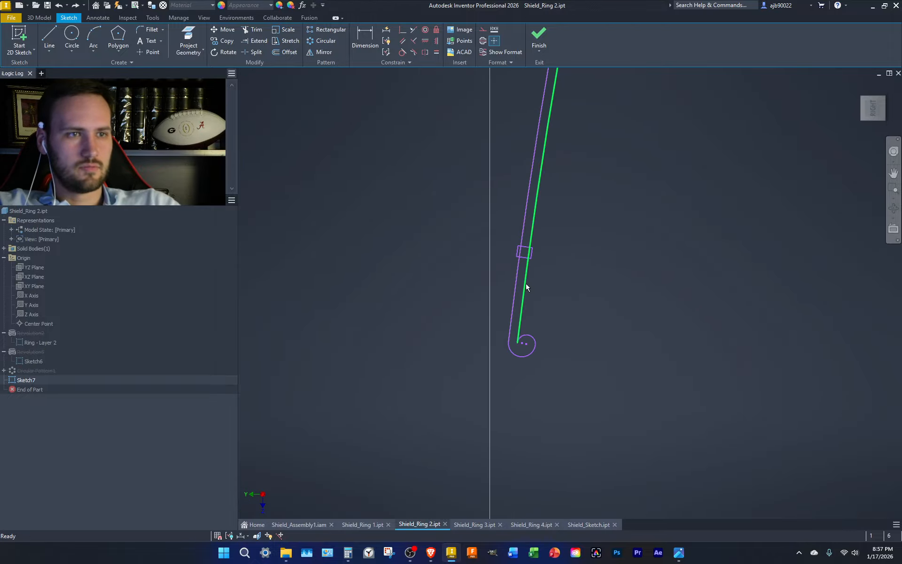
{"action": "scroll", "coordinate": [526, 279], "scroll_direction": "up", "scroll_amount": 4}
{"action": "key", "text": "d"}
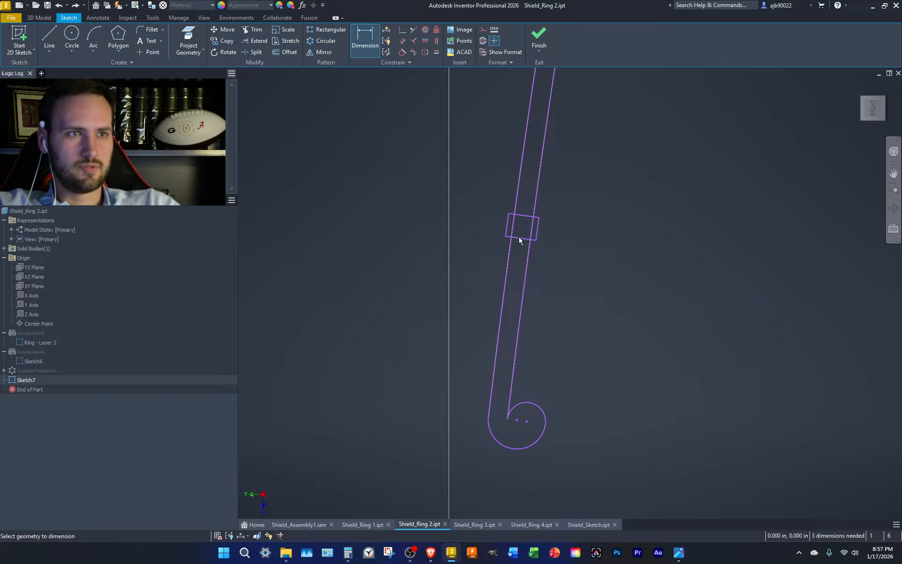
{"action": "key", "text": "Escape"}
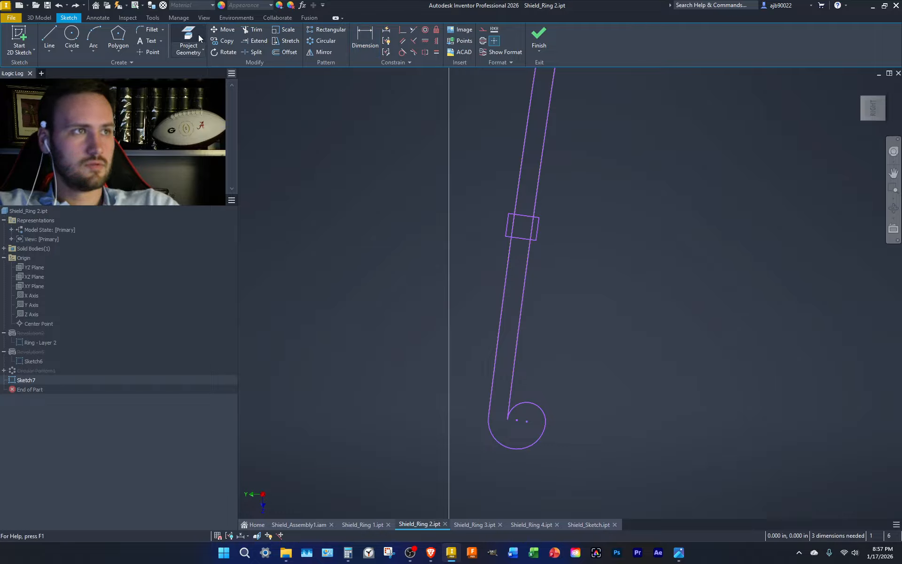
{"action": "left_click", "coordinate": [157, 20]}
{"action": "left_click", "coordinate": [17, 38]}
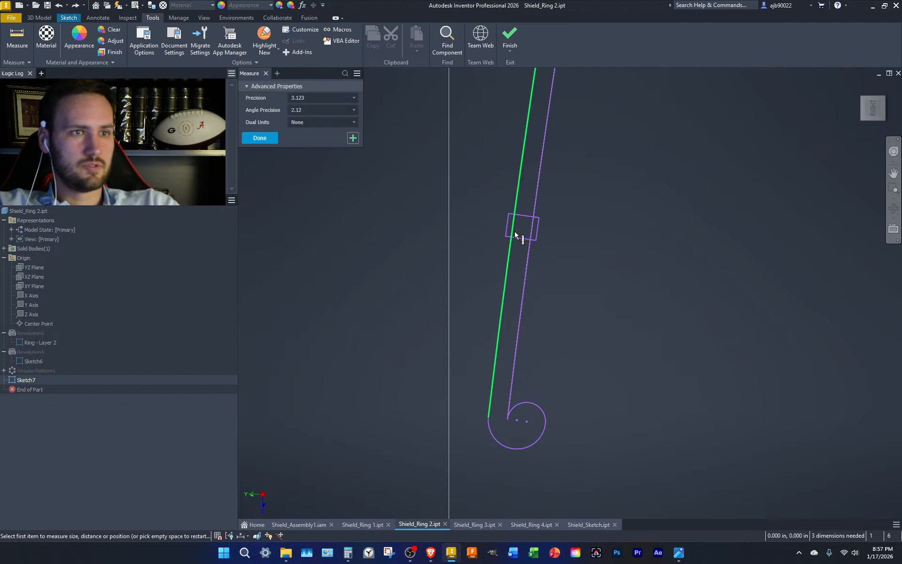
{"action": "left_click", "coordinate": [513, 236]}
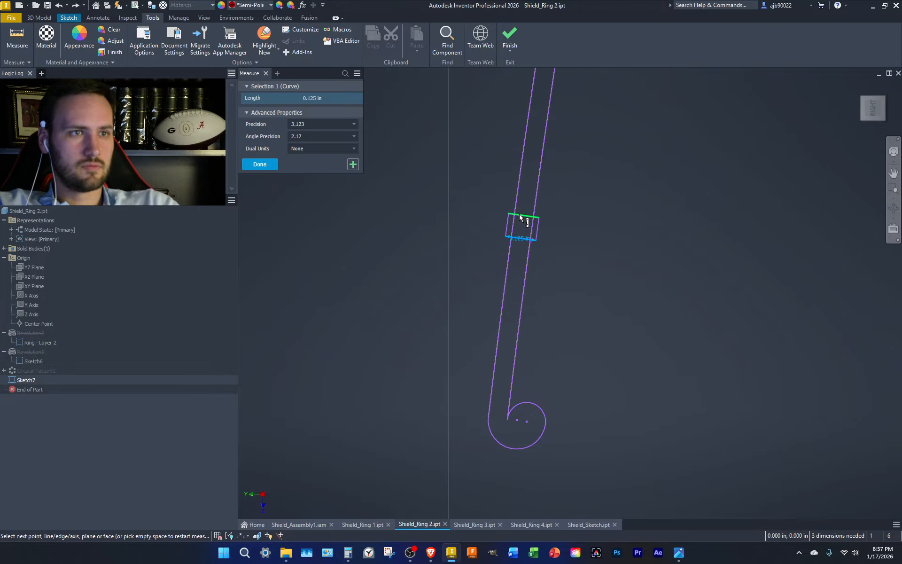
{"action": "left_click", "coordinate": [519, 216]}
{"action": "scroll", "coordinate": [517, 228], "scroll_direction": "up", "scroll_amount": 5}
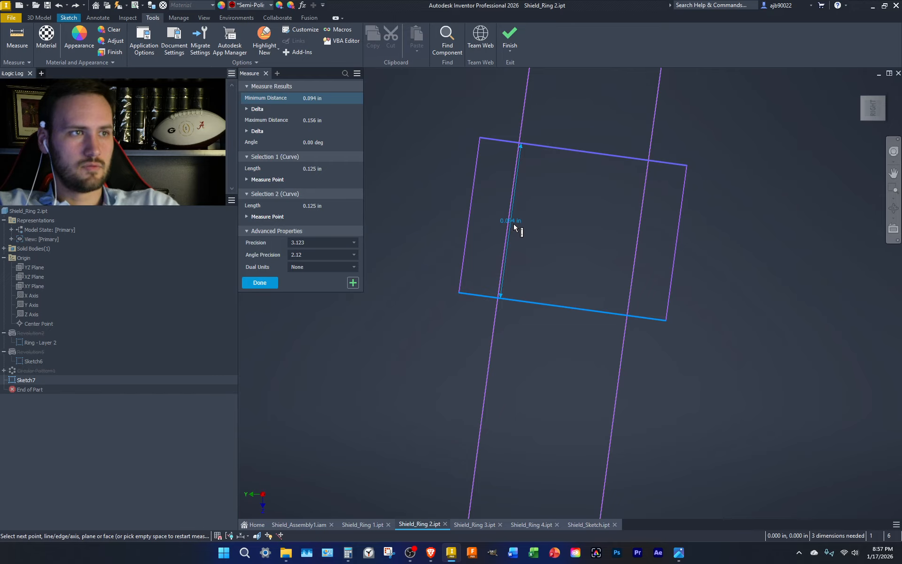
{"action": "key", "text": "Escape"}
{"action": "scroll", "coordinate": [468, 262], "scroll_direction": "down", "scroll_amount": 3}
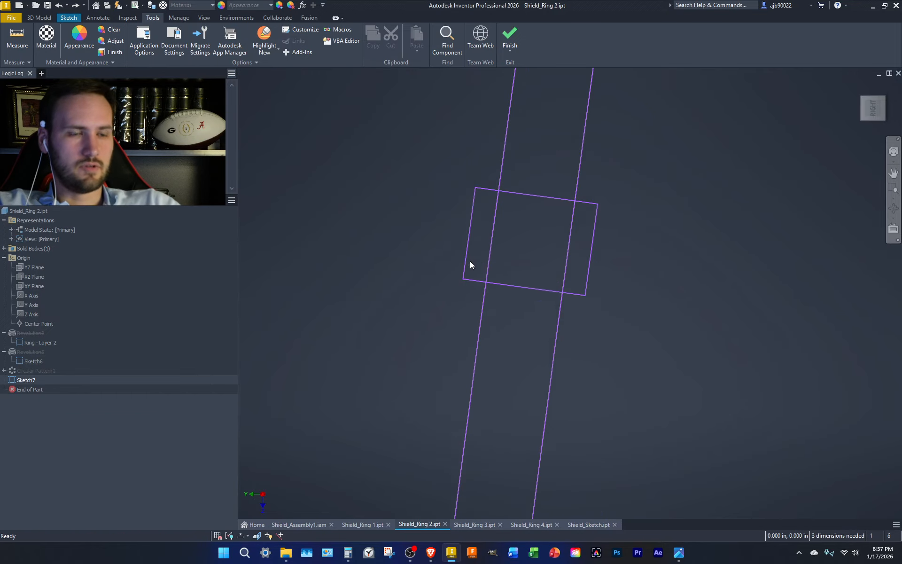
Offset the long slanted line 0.09375 in toward the profile's upper curl.
{"action": "scroll", "coordinate": [471, 261], "scroll_direction": "down", "scroll_amount": 8}
{"action": "middle_click_drag", "start_coordinate": [559, 151], "coordinate": [531, 352]}
{"action": "scroll", "coordinate": [487, 279], "scroll_direction": "up", "scroll_amount": 2}
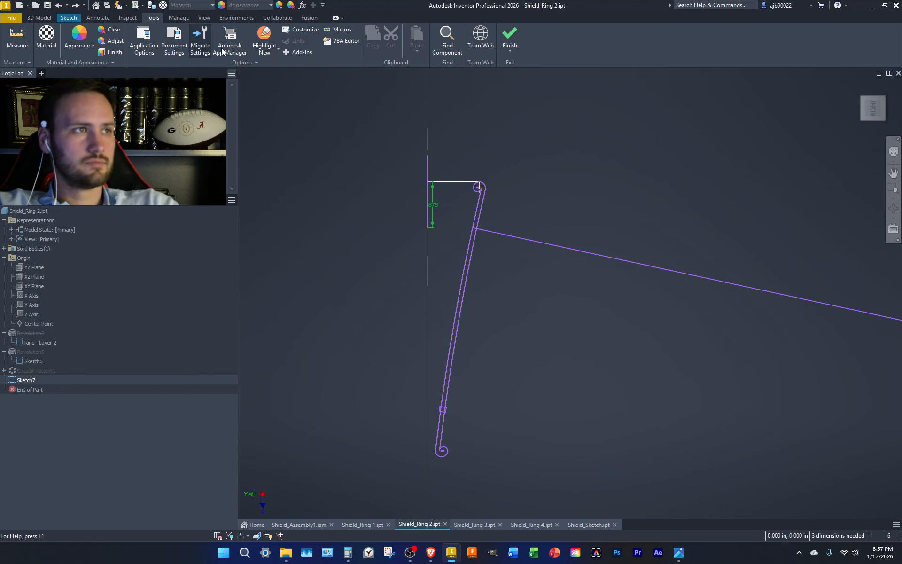
{"action": "left_click", "coordinate": [69, 18]}
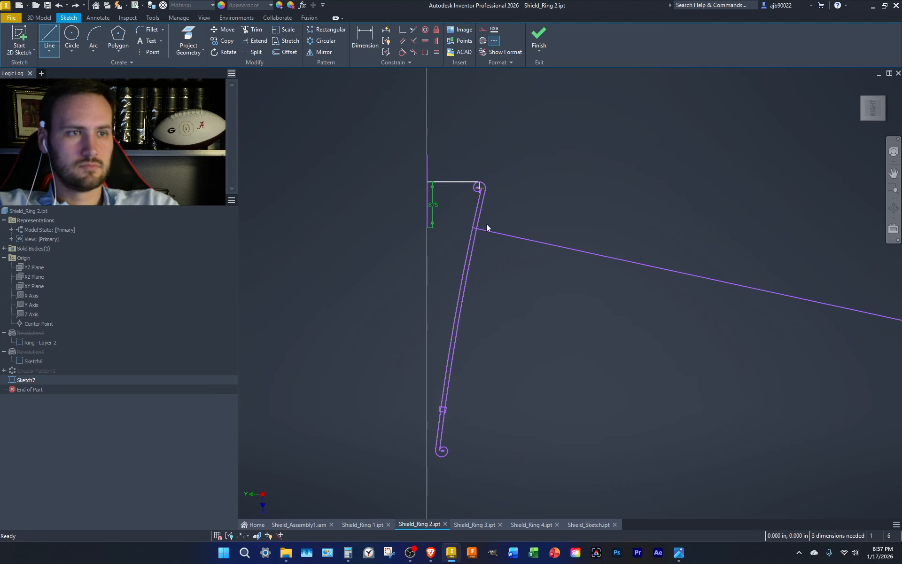
{"action": "left_click", "coordinate": [294, 49]}
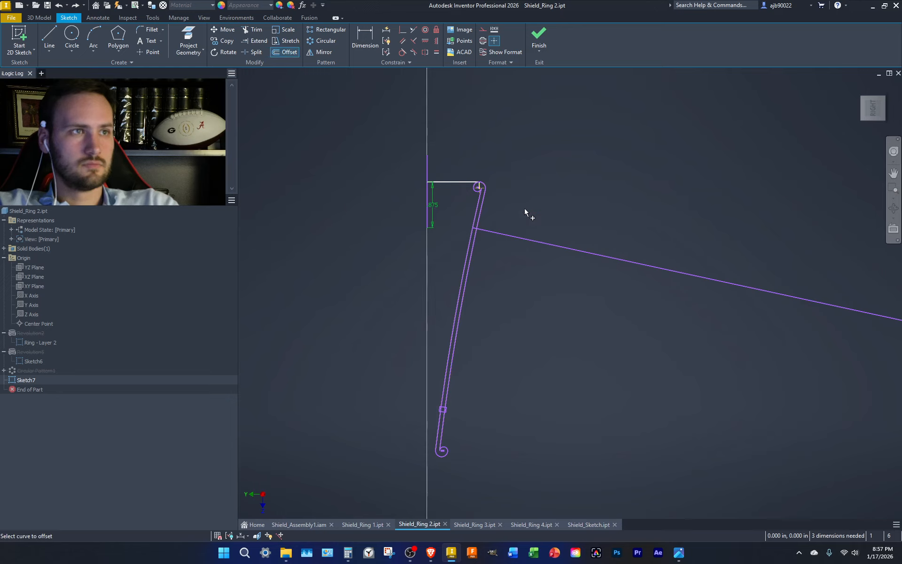
{"action": "left_click", "coordinate": [524, 241]}
{"action": "type", "text": ".0937"}
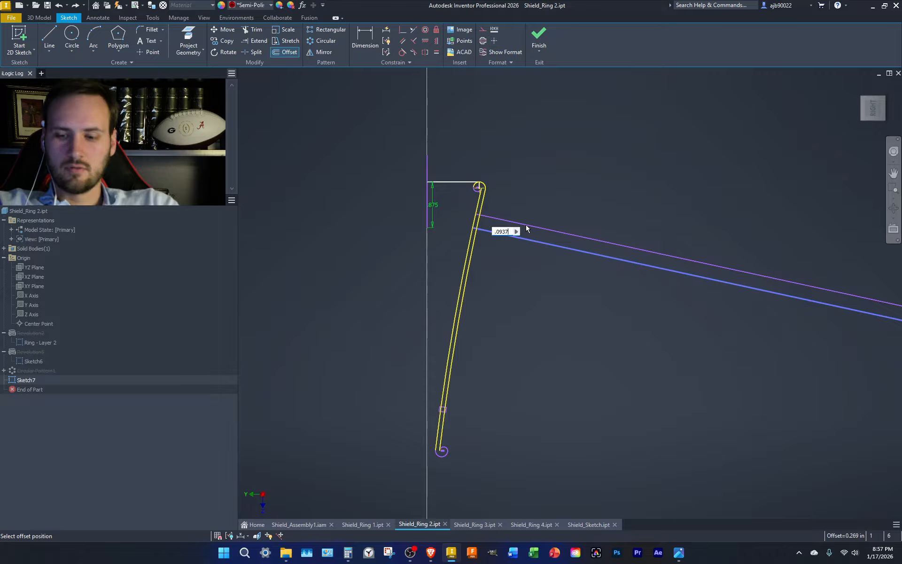
{"action": "type", "text": "5"}
{"action": "key", "text": "Return"}
{"action": "scroll", "coordinate": [470, 221], "scroll_direction": "up", "scroll_amount": 5}
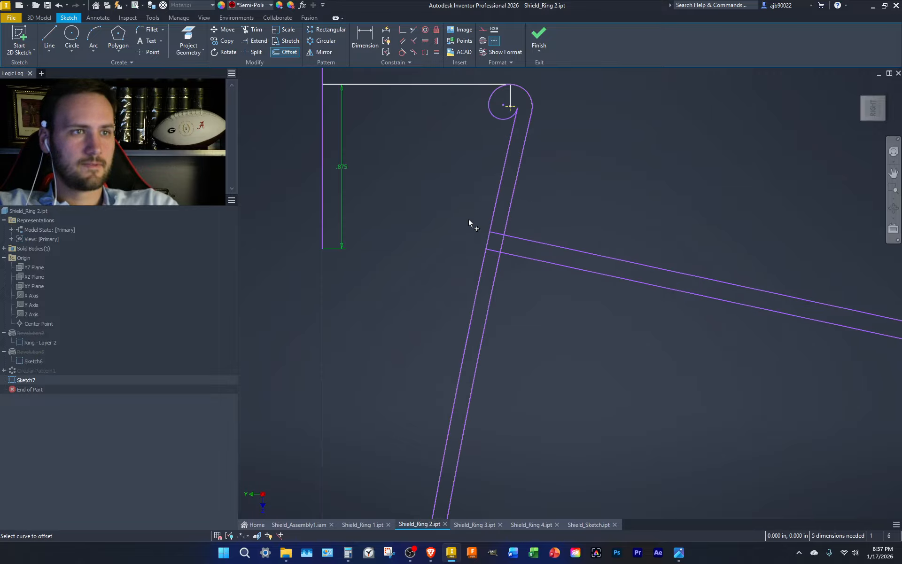
Trim both slanted lines outside the ring profile, keeping only the short segments between its two edges.
{"action": "key", "text": "x"}
{"action": "left_click_drag", "start_coordinate": [569, 232], "coordinate": [534, 328]}
{"action": "key", "text": "Escape"}
Draw a 0.125 in diameter circle at the midpoint of the lower short cross line and extend that line to the circle on both sides.
{"action": "key", "text": "c"}
{"action": "key", "text": "Escape"}
{"action": "key", "text": "c"}
{"action": "left_click", "coordinate": [496, 257]}
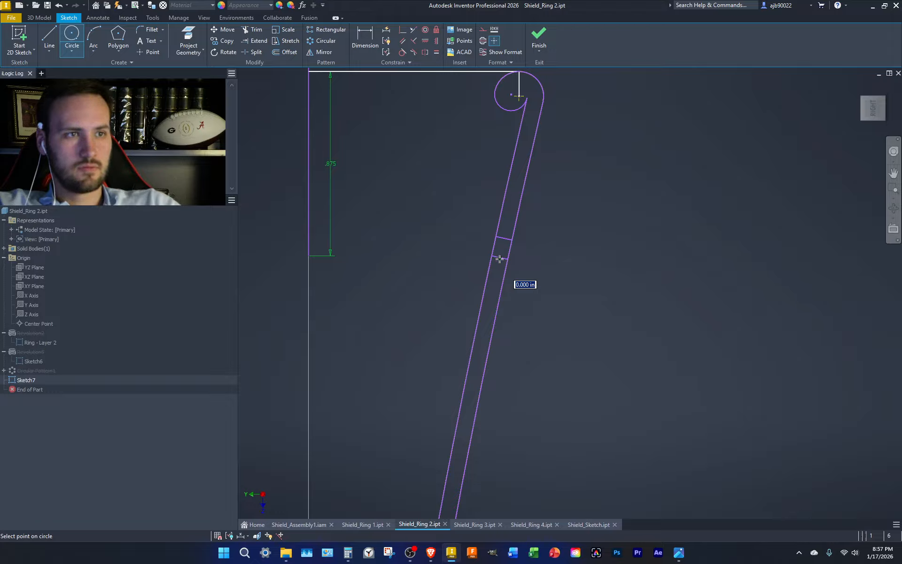
{"action": "type", "text": ".125"}
{"action": "key", "text": "Return"}
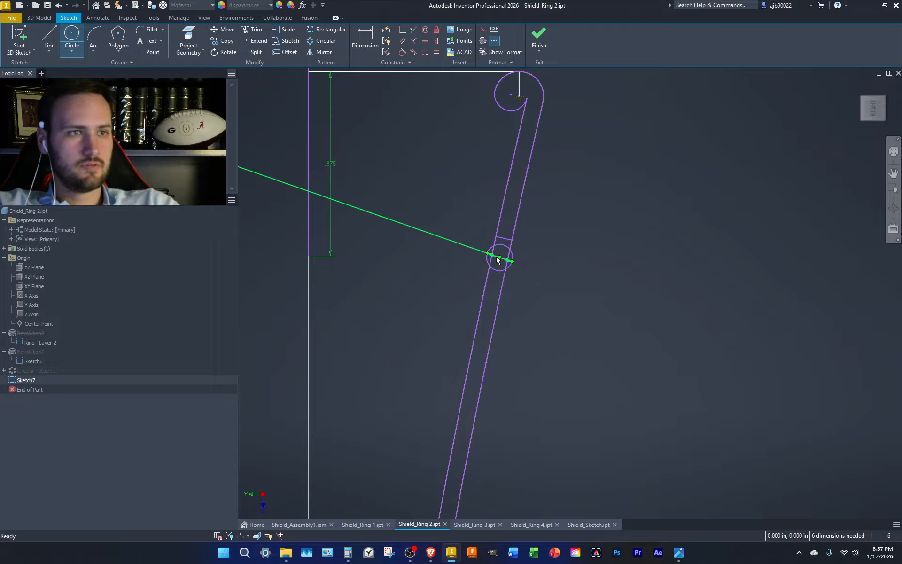
{"action": "scroll", "coordinate": [496, 256], "scroll_direction": "up", "scroll_amount": 5}
{"action": "key", "text": "x"}
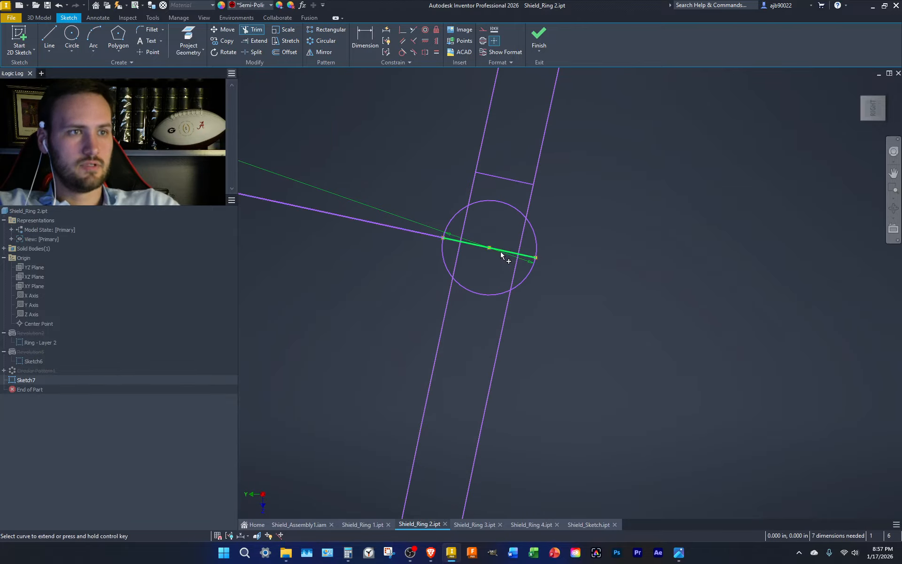
{"action": "key", "text": "c"}
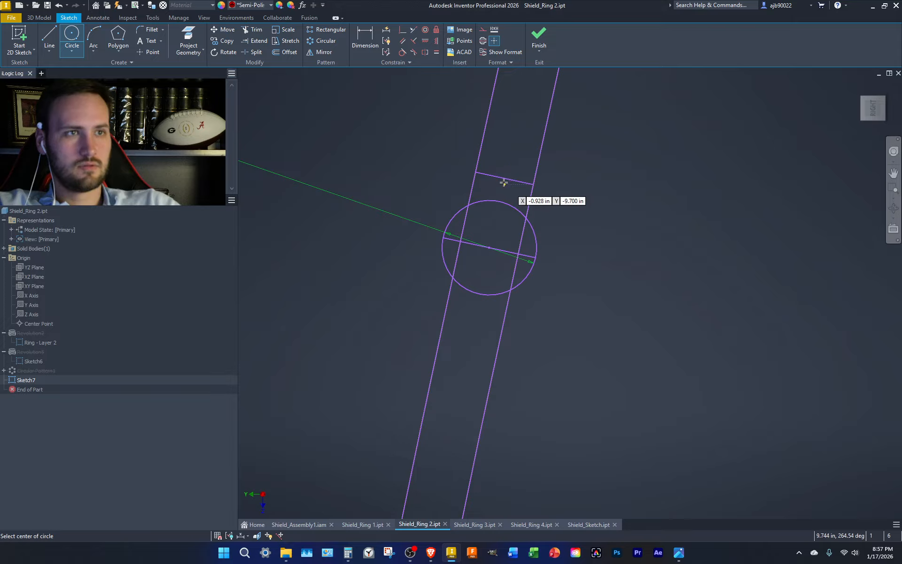
{"action": "left_click", "coordinate": [502, 177]}
{"action": "key", "text": "Return"}
{"action": "key", "text": "Escape"}
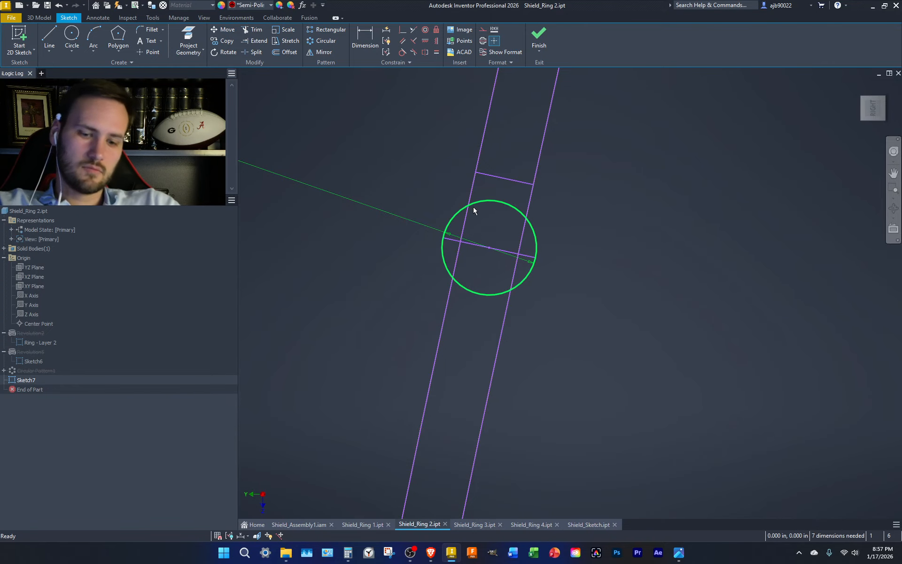
Draw a 0.125 in diameter circle centred on the midpoint of the upper short cross line.
{"action": "key", "text": "c"}
{"action": "left_click", "coordinate": [506, 178]}
{"action": "type", "text": ".125"}
{"action": "key", "text": "Return"}
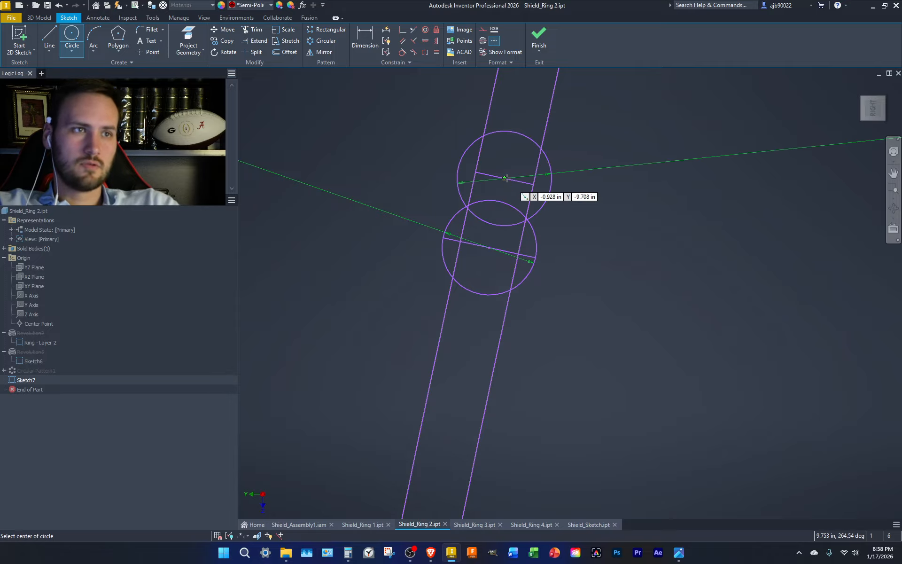
{"action": "key", "text": "Escape"}
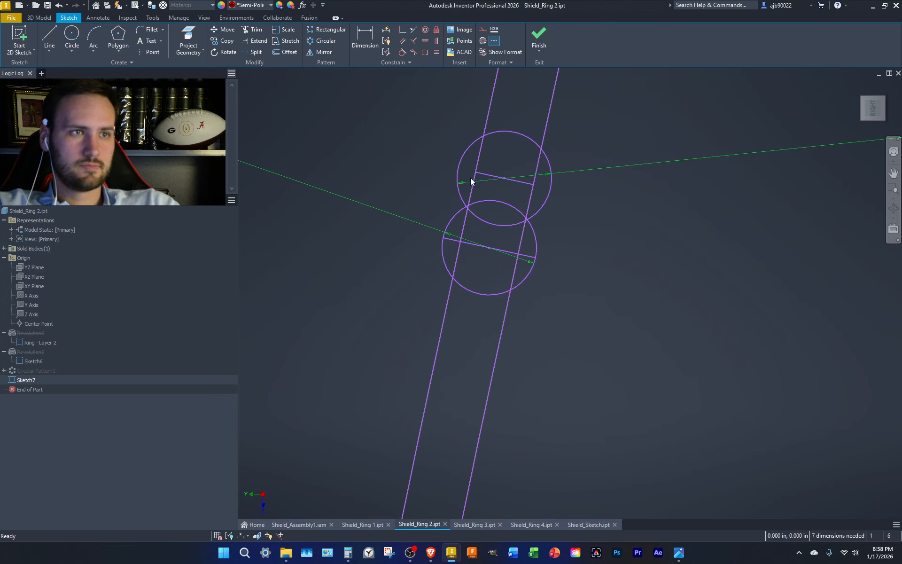
Extend the upper cross line to its circle on both sides and delete both construction circles.
{"action": "key", "text": "x"}
{"action": "left_click", "coordinate": [489, 177]}
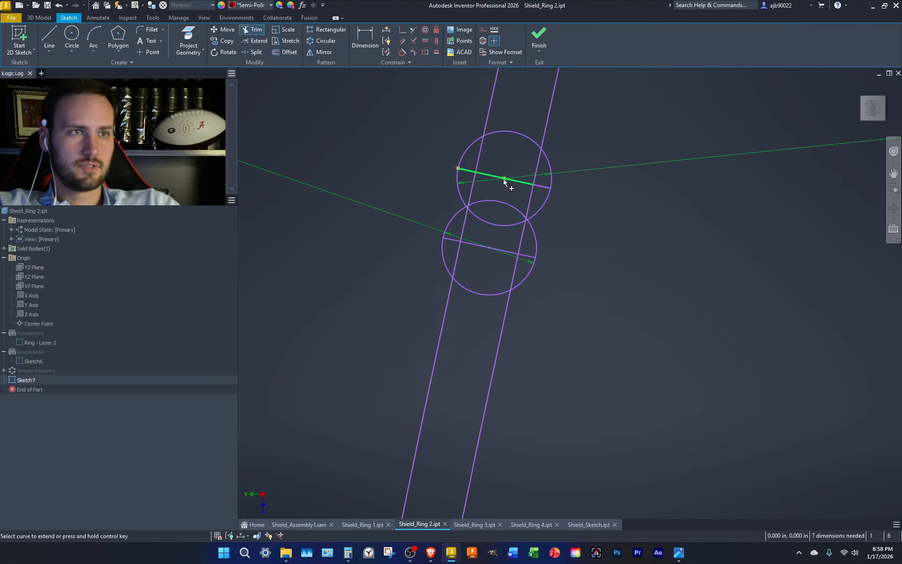
{"action": "key", "text": "Escape"}
{"action": "left_click_drag", "start_coordinate": [511, 217], "coordinate": [486, 232]}
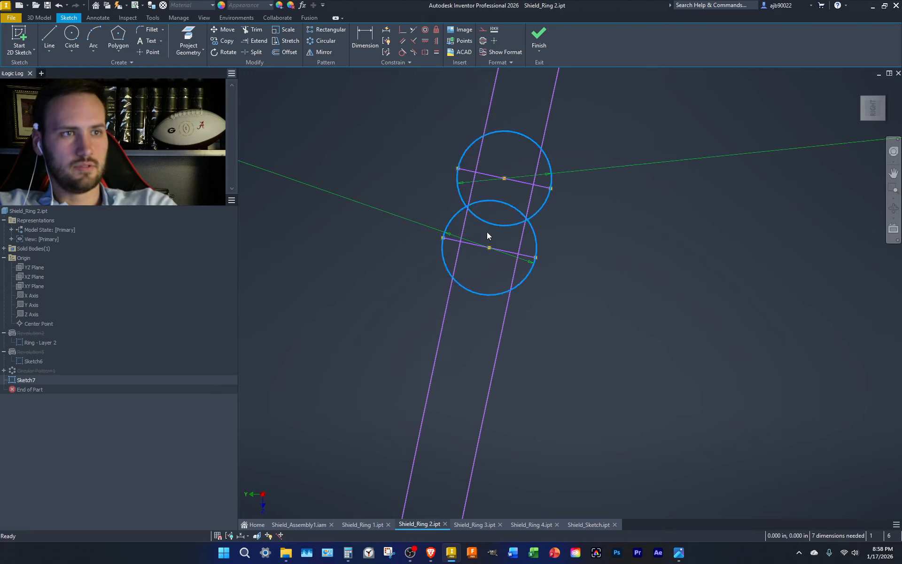
{"action": "key", "text": "Delete"}
Draw two lines joining the ends of the upper and lower cross lines to close the small rectangle across the ring profile.
{"action": "key", "text": "l"}
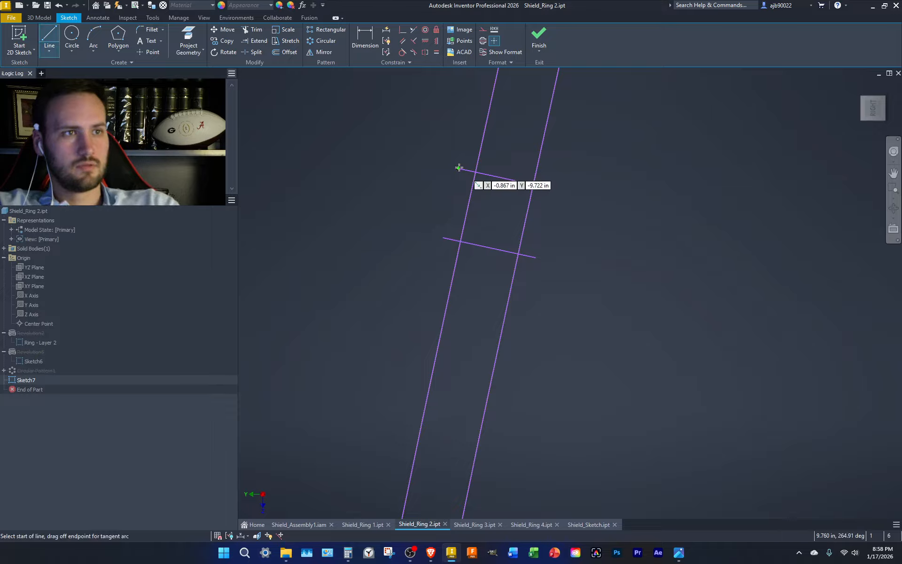
{"action": "left_click", "coordinate": [458, 168]}
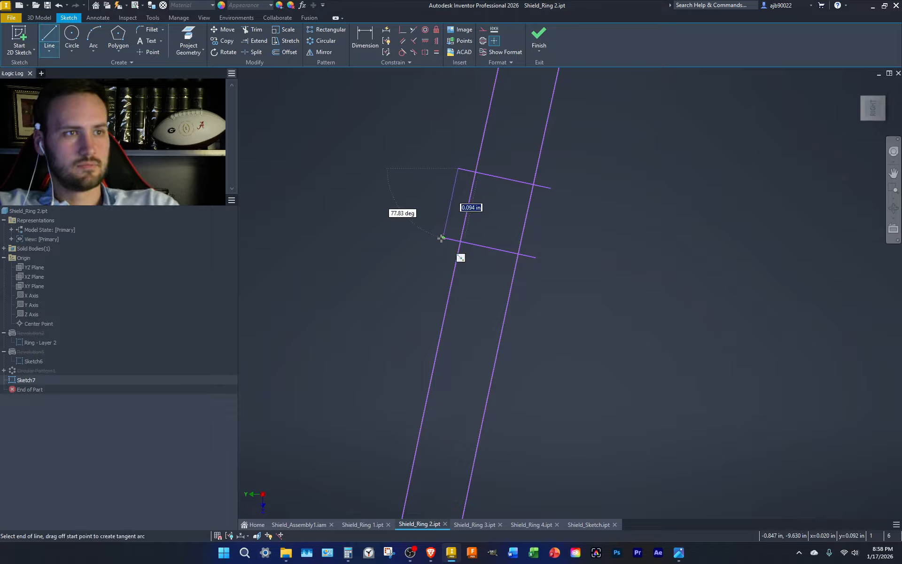
{"action": "double_click", "coordinate": [442, 237]}
{"action": "left_click", "coordinate": [535, 257]}
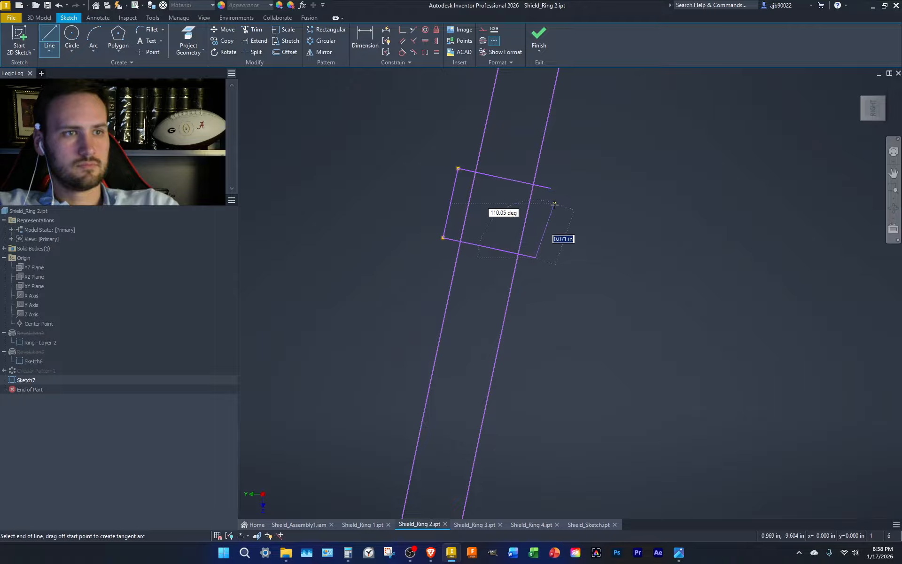
{"action": "left_click", "coordinate": [553, 189]}
{"action": "key", "text": "Escape"}
Hide the Ring - Layer 2 sketch and delete the projected profile and construction geometry, keeping only the small rectangle.
{"action": "scroll", "coordinate": [559, 200], "scroll_direction": "down", "scroll_amount": 6}
{"action": "middle_click_drag", "start_coordinate": [561, 209], "coordinate": [567, 255]}
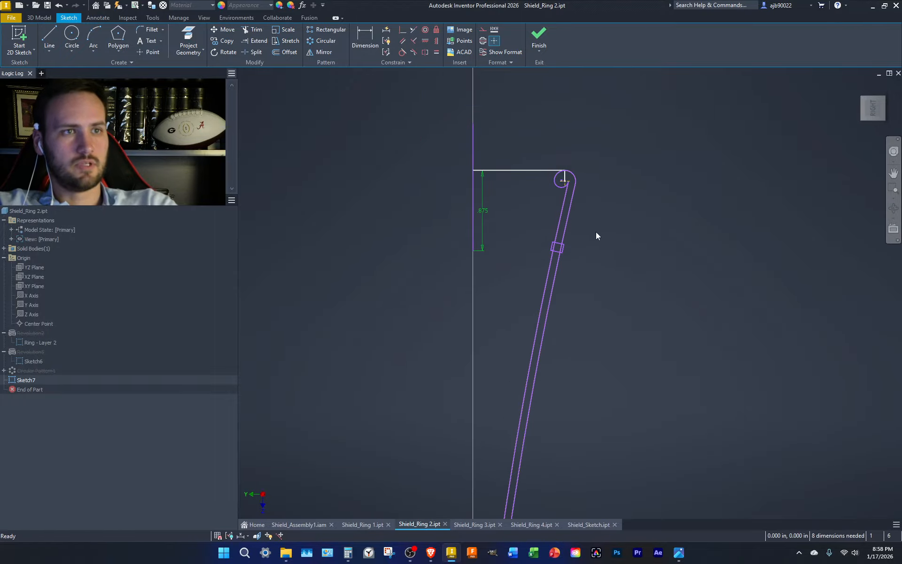
{"action": "left_click_drag", "start_coordinate": [606, 213], "coordinate": [576, 179]}
{"action": "right_click", "coordinate": [47, 343]}
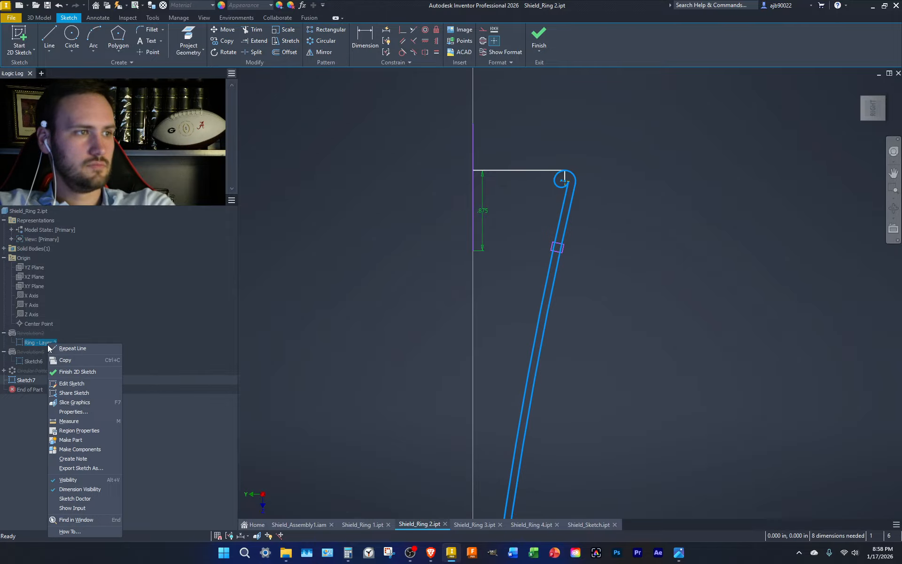
{"action": "left_click", "coordinate": [81, 480]}
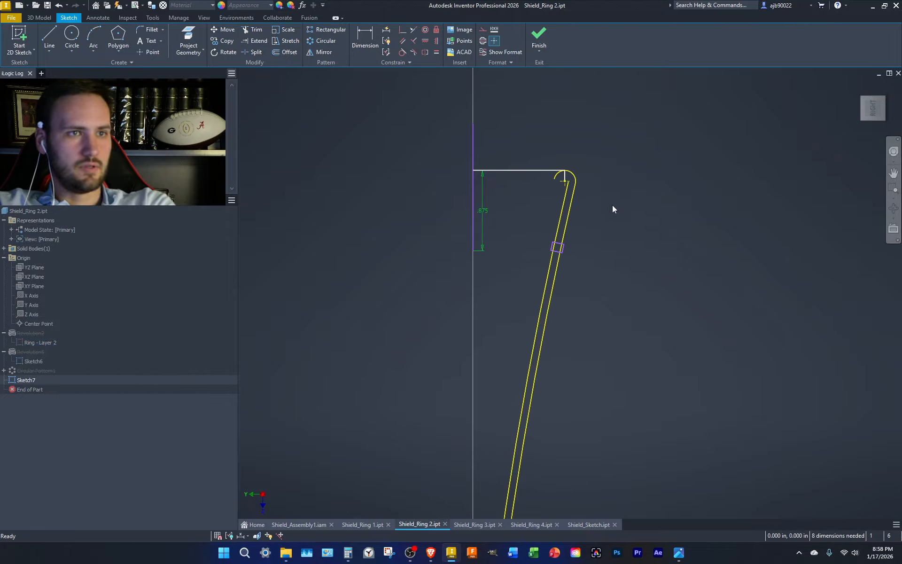
{"action": "left_click_drag", "start_coordinate": [592, 225], "coordinate": [531, 144]}
{"action": "key", "text": "Delete"}
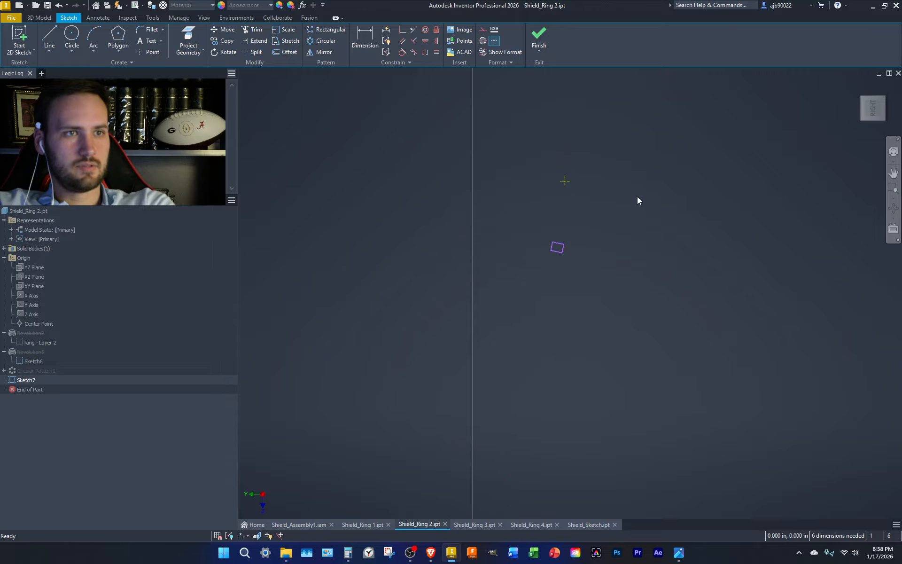
Hide Sketch6 and finish the current sketch.
{"action": "scroll", "coordinate": [613, 309], "scroll_direction": "down", "scroll_amount": 5}
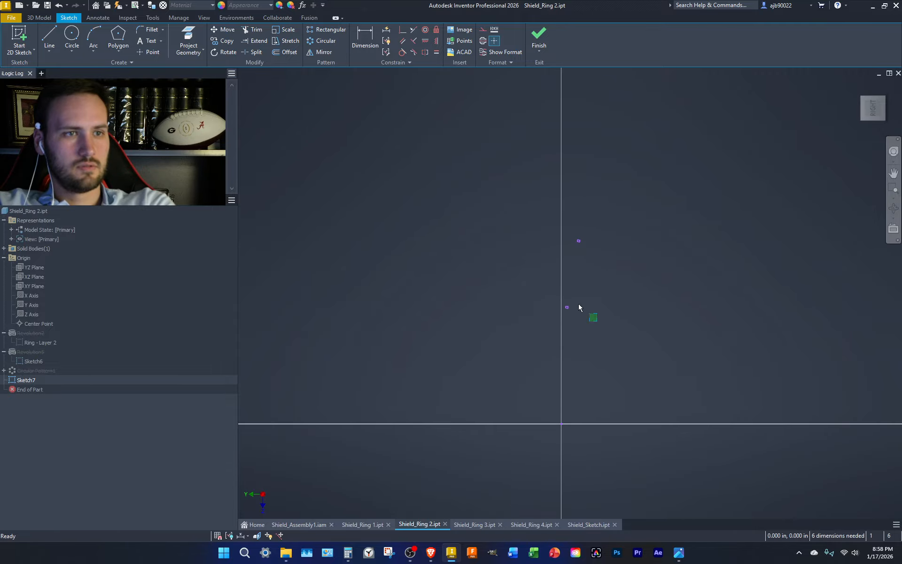
{"action": "right_click", "coordinate": [38, 362]}
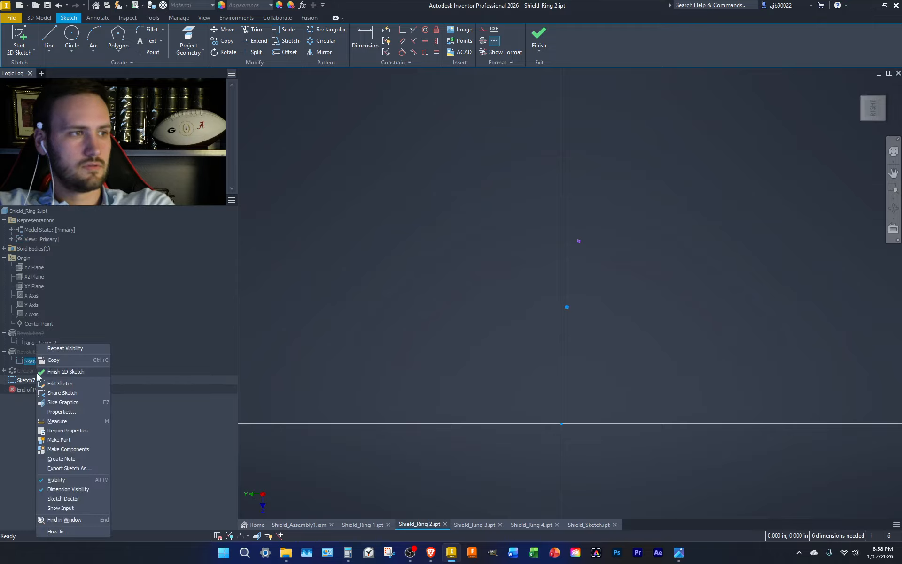
{"action": "left_click", "coordinate": [64, 479]}
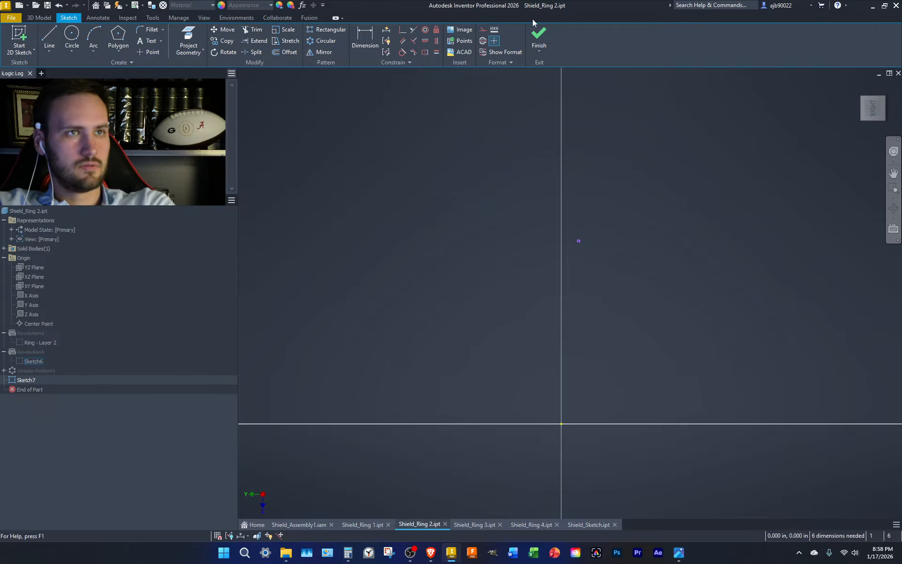
{"action": "scroll", "coordinate": [449, 281], "scroll_direction": "down", "scroll_amount": 3}
{"action": "middle_click_drag", "start_coordinate": [437, 288], "coordinate": [175, 304]}
Unsuppress Revolution2, Revolution5 and Circular Pattern1, and collapse the two revolutions in the model tree.
{"action": "right_click", "coordinate": [27, 352]}
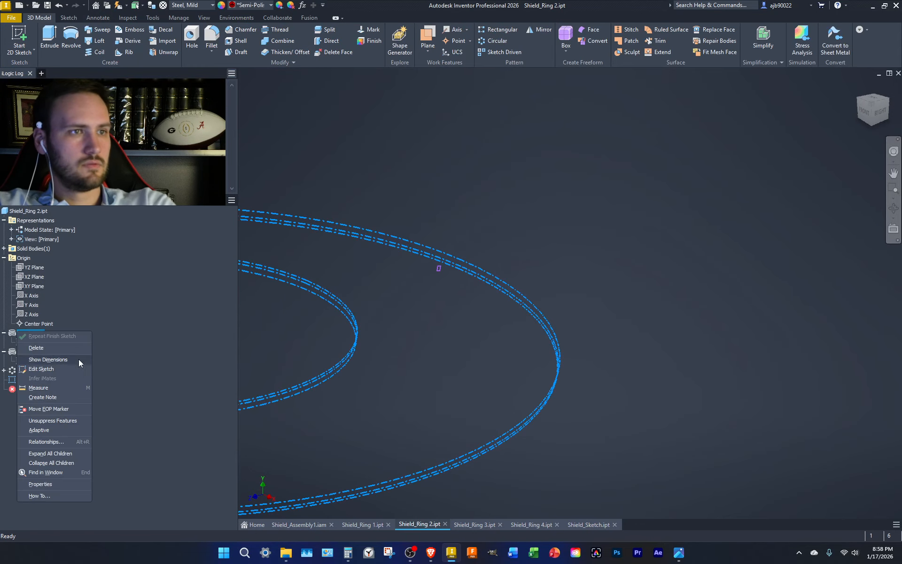
{"action": "left_click", "coordinate": [58, 424]}
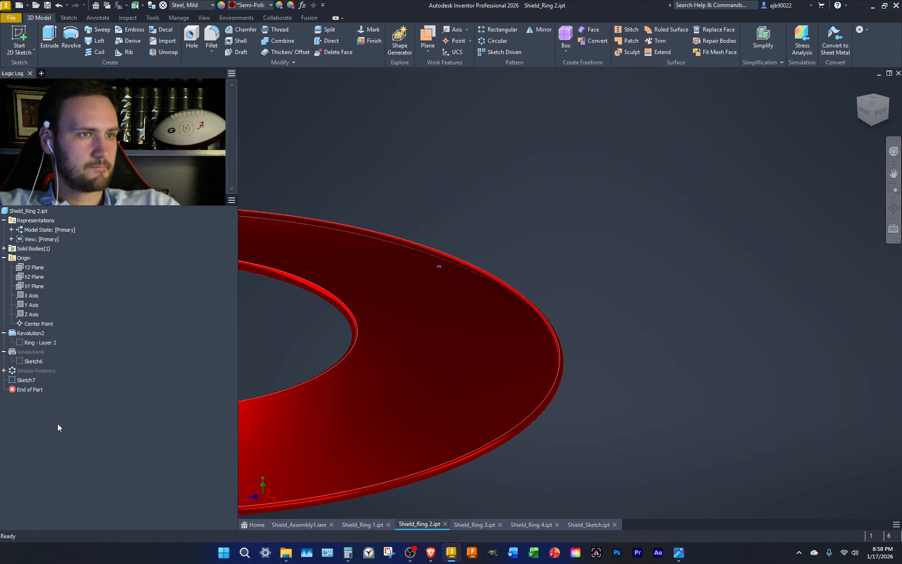
{"action": "right_click", "coordinate": [17, 353]}
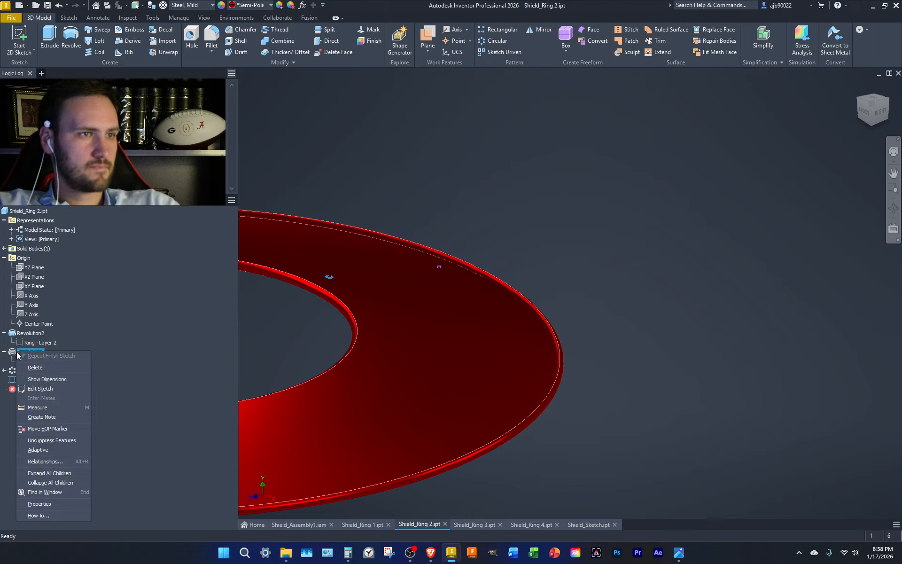
{"action": "left_click", "coordinate": [52, 442]}
{"action": "right_click", "coordinate": [32, 372]}
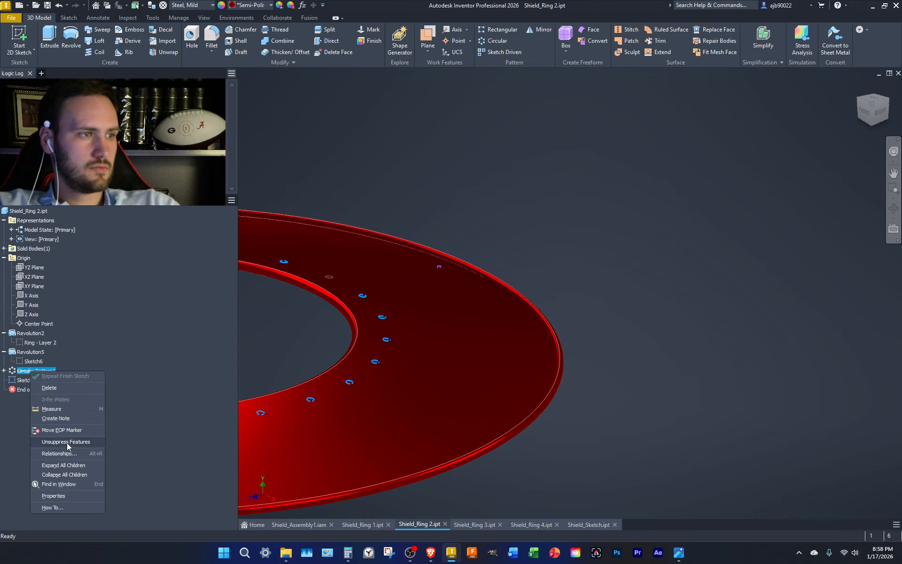
{"action": "left_click", "coordinate": [52, 444]}
{"action": "left_click", "coordinate": [4, 352]}
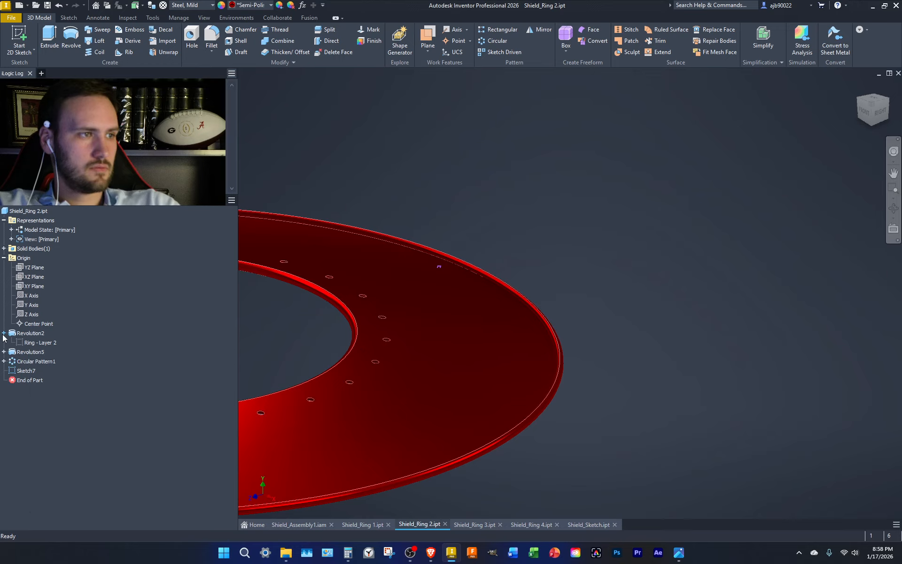
{"action": "left_click", "coordinate": [3, 333]}
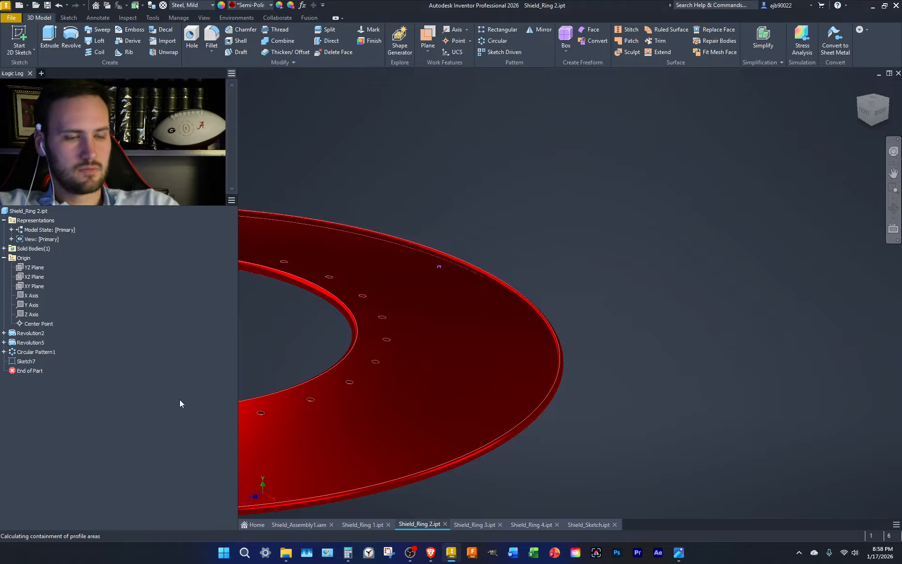
Revolve the small Sketch7 rectangle 360 degrees about its own side as a cut to make the outer hole.
{"action": "key", "text": "r"}
{"action": "scroll", "coordinate": [442, 267], "scroll_direction": "up", "scroll_amount": 3}
{"action": "left_click", "coordinate": [423, 279]}
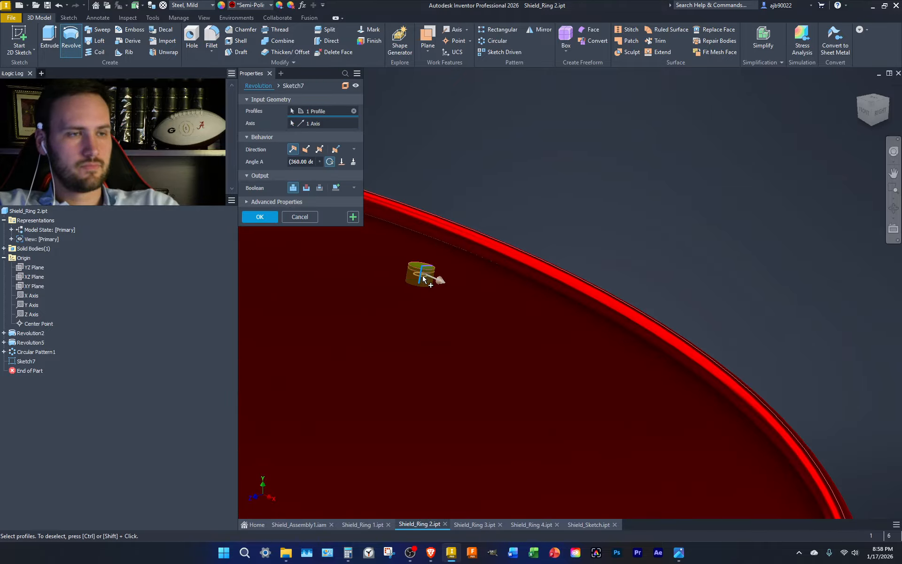
{"action": "left_click", "coordinate": [305, 187]}
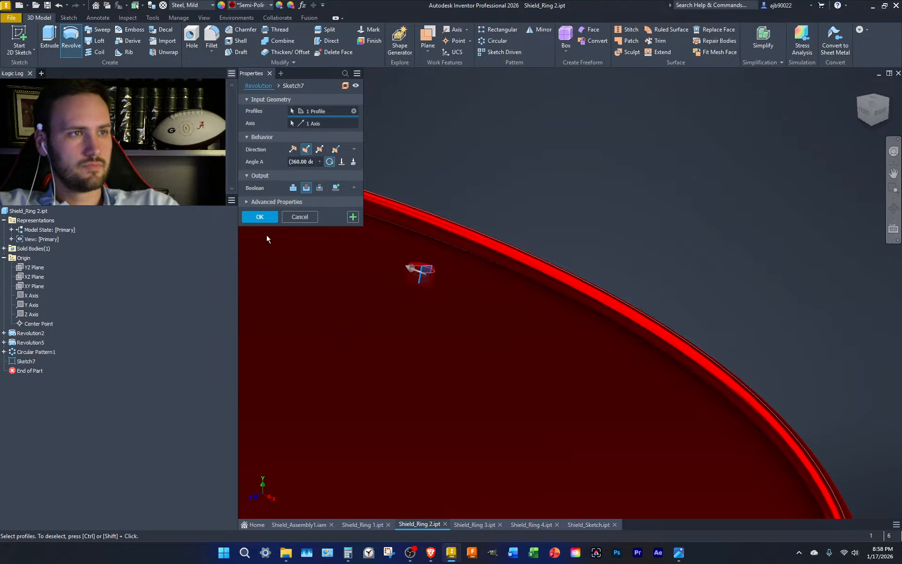
{"action": "left_click", "coordinate": [267, 217]}
Create a circular pattern of the new outer hole about the Y axis with 25 occurrences over 360 degrees.
{"action": "scroll", "coordinate": [526, 300], "scroll_direction": "down", "scroll_amount": 5}
{"action": "scroll", "coordinate": [526, 300], "scroll_direction": "up", "scroll_amount": 3}
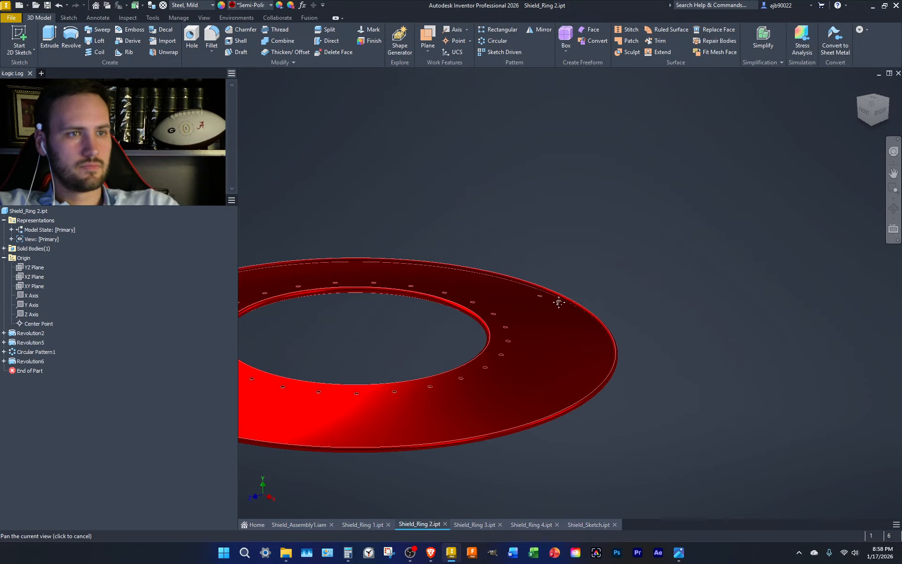
{"action": "left_click", "coordinate": [872, 102]}
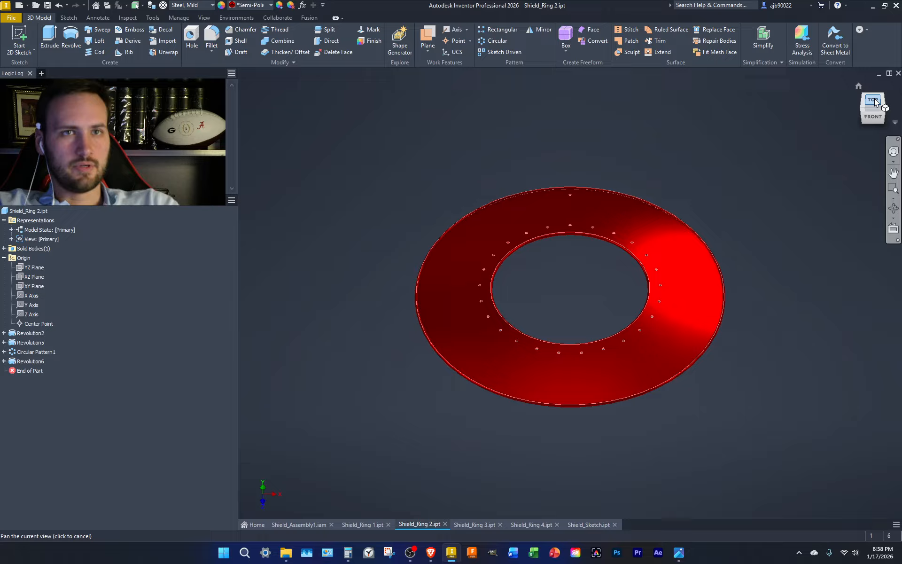
{"action": "left_click", "coordinate": [874, 98]}
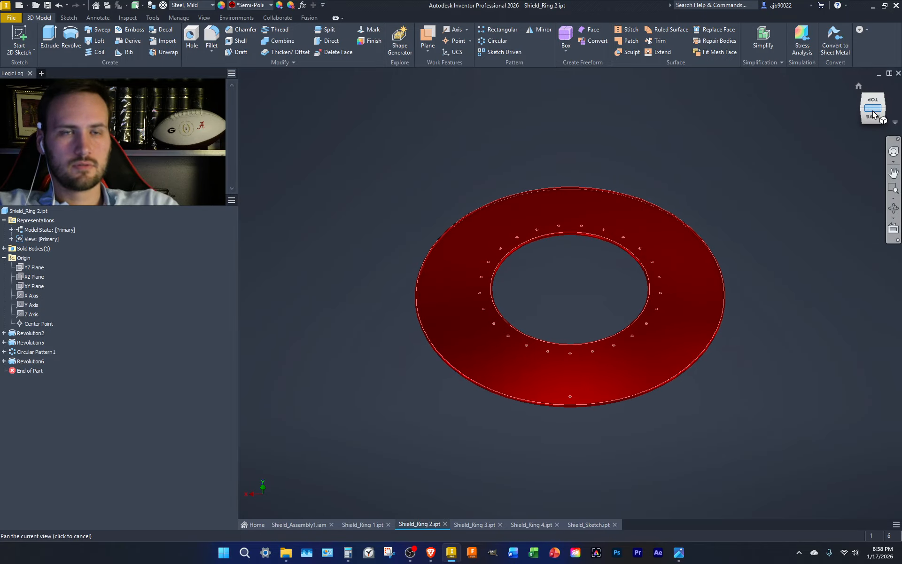
{"action": "left_click", "coordinate": [873, 117]}
{"action": "left_click", "coordinate": [871, 119]}
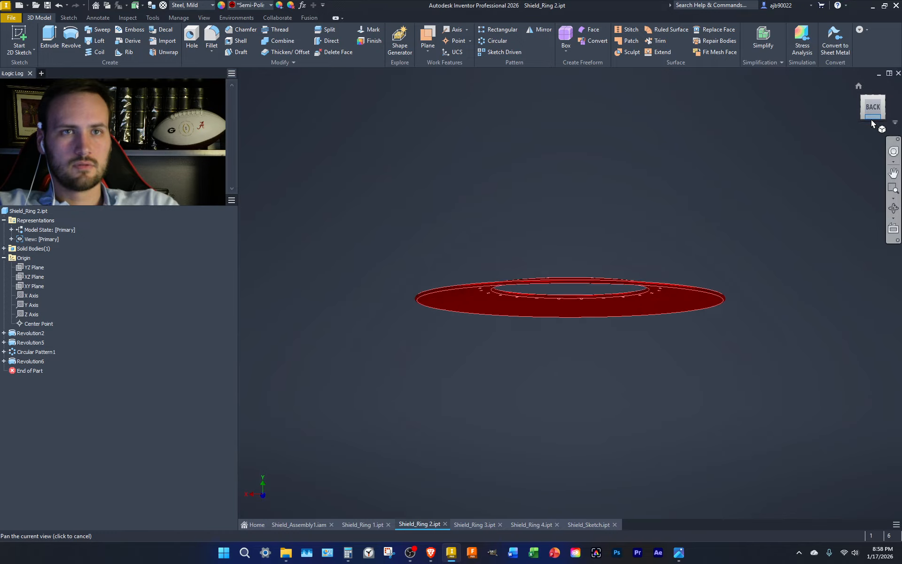
{"action": "left_click", "coordinate": [862, 97]}
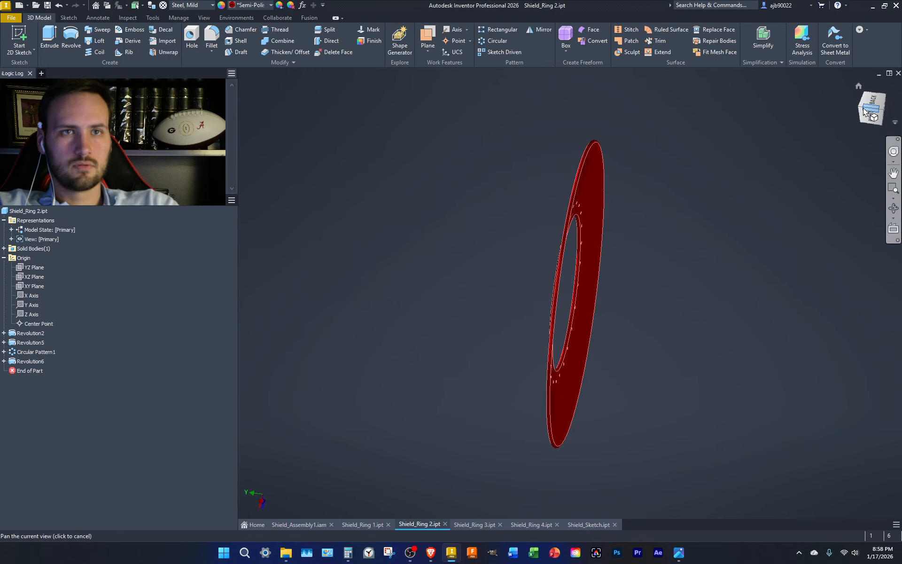
{"action": "left_click", "coordinate": [863, 109]}
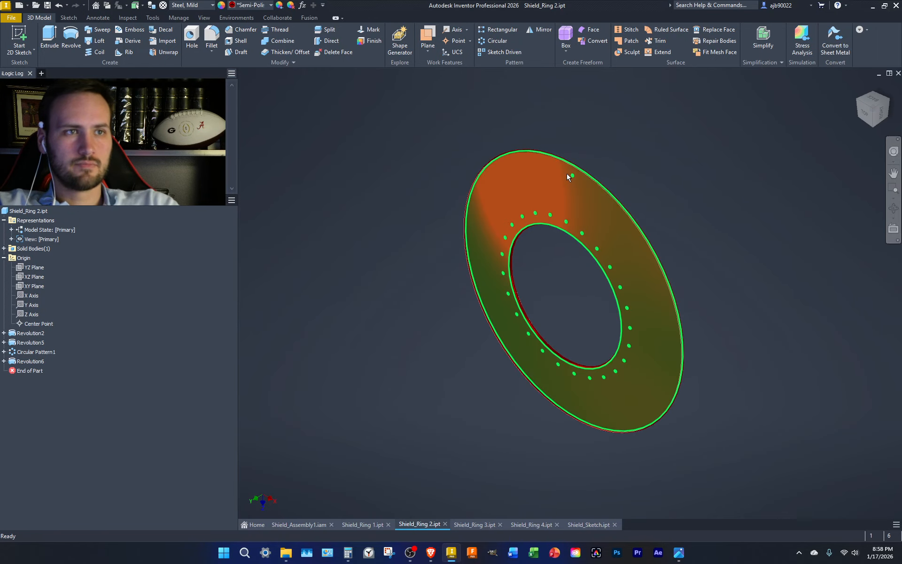
{"action": "left_click", "coordinate": [498, 42]}
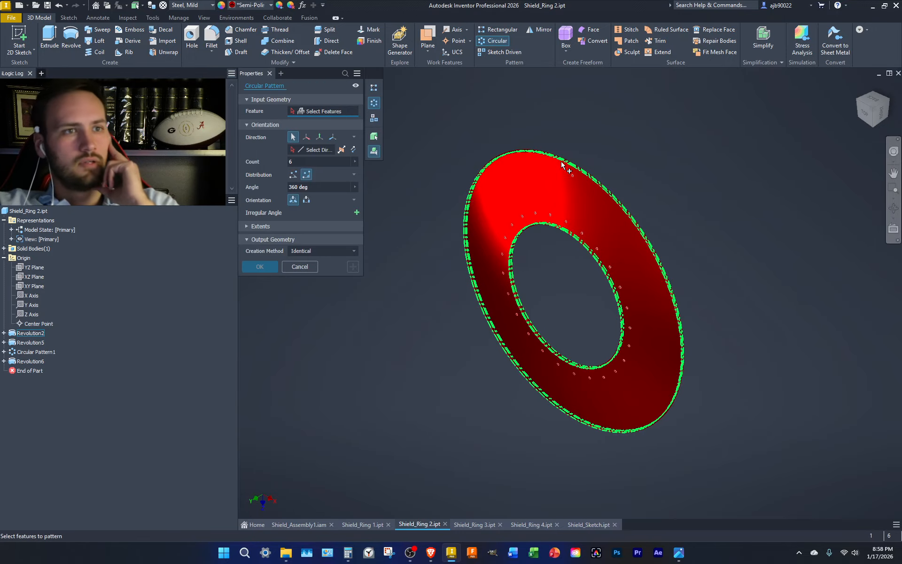
{"action": "left_click", "coordinate": [573, 176]}
{"action": "left_click", "coordinate": [310, 150]}
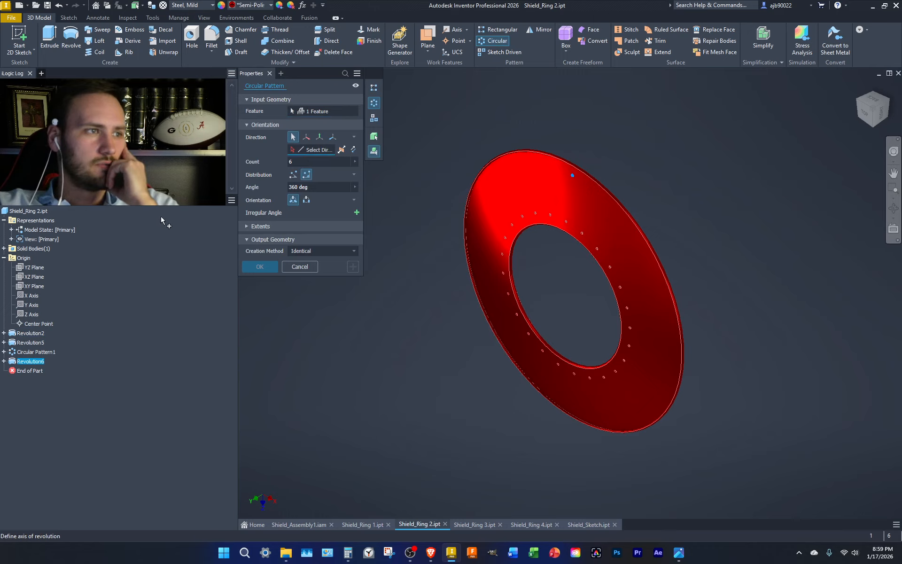
{"action": "left_click", "coordinate": [31, 305]}
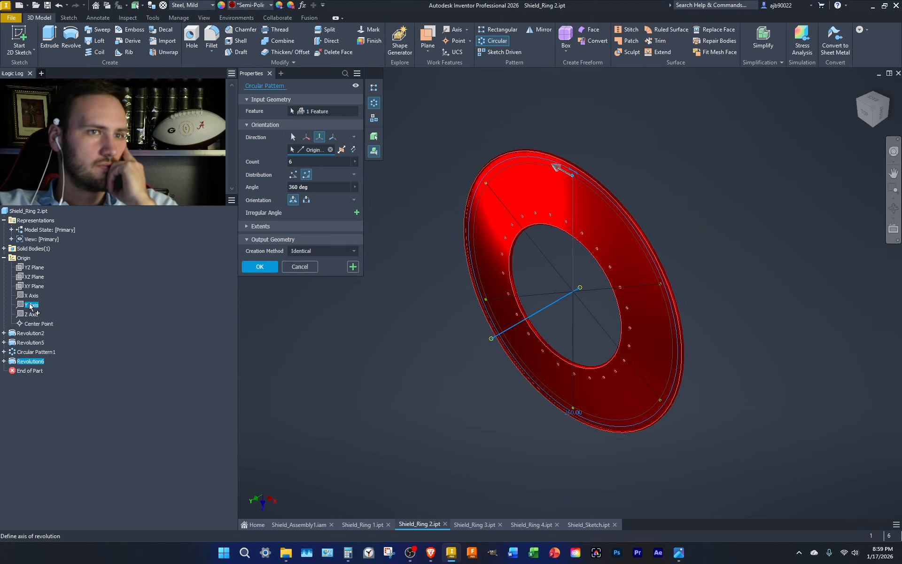
{"action": "left_click", "coordinate": [321, 161]}
{"action": "key", "text": "Return"}
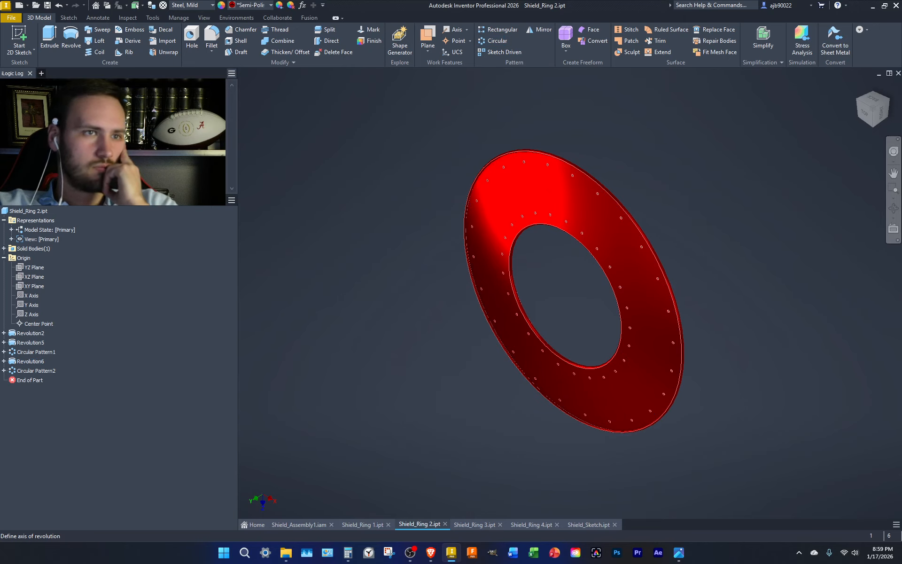
Check the spacing between two neighbouring outer holes with a trial line in a new XZ-plane sketch.
{"action": "left_click", "coordinate": [866, 114]}
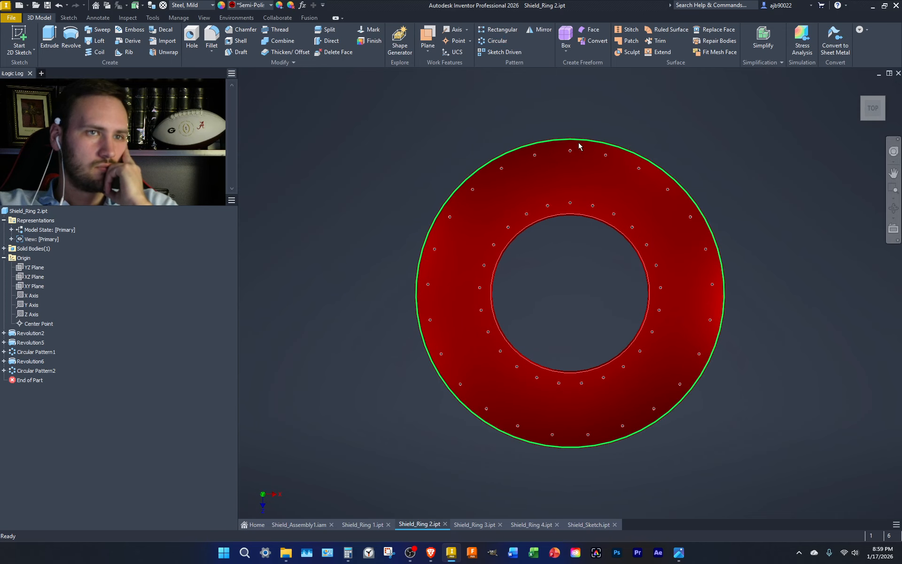
{"action": "scroll", "coordinate": [580, 150], "scroll_direction": "down", "scroll_amount": 5}
{"action": "scroll", "coordinate": [585, 160], "scroll_direction": "up", "scroll_amount": 4}
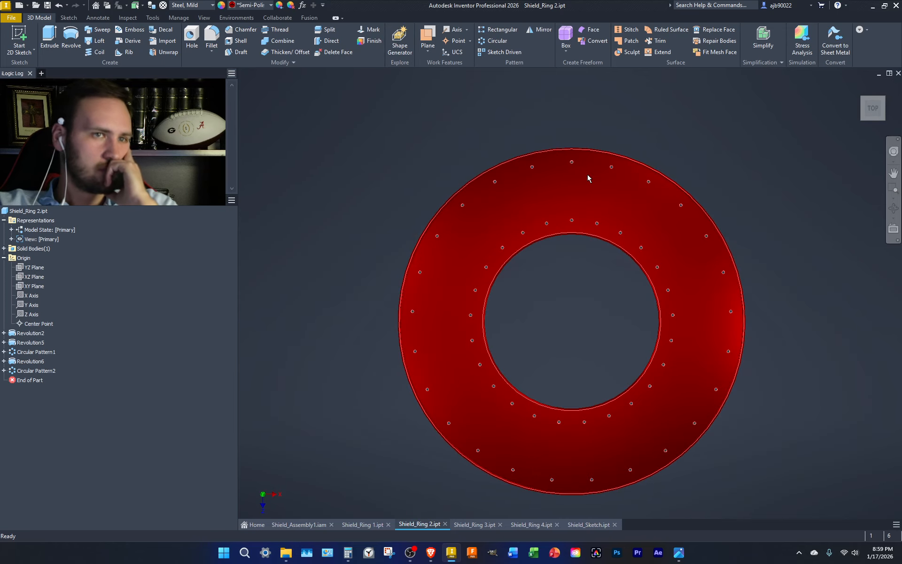
{"action": "scroll", "coordinate": [591, 173], "scroll_direction": "down", "scroll_amount": 3}
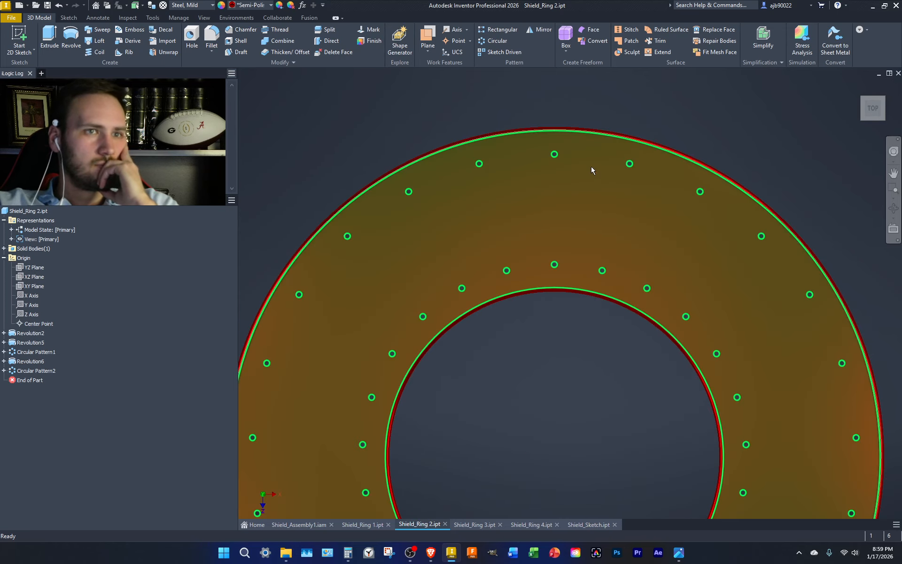
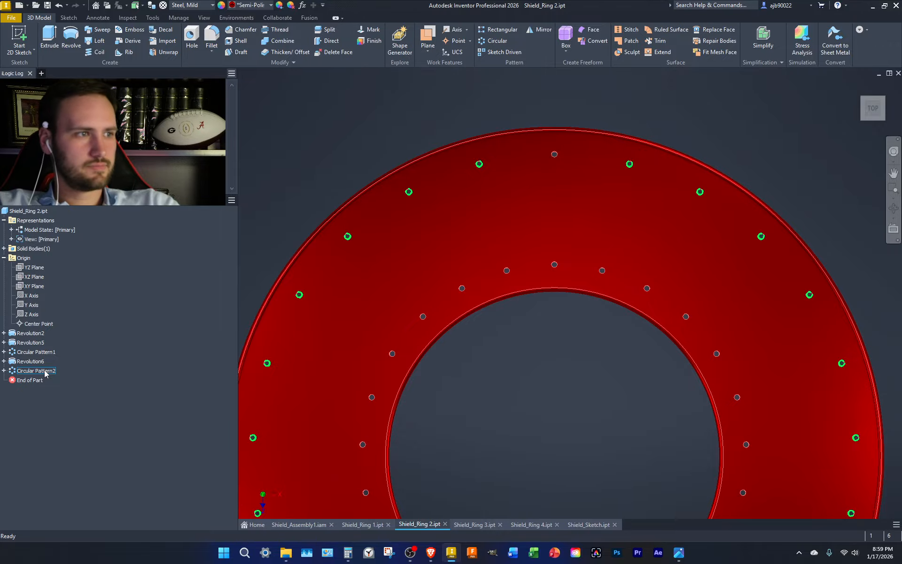
{"action": "left_click", "coordinate": [19, 40]}
{"action": "left_click", "coordinate": [33, 268]}
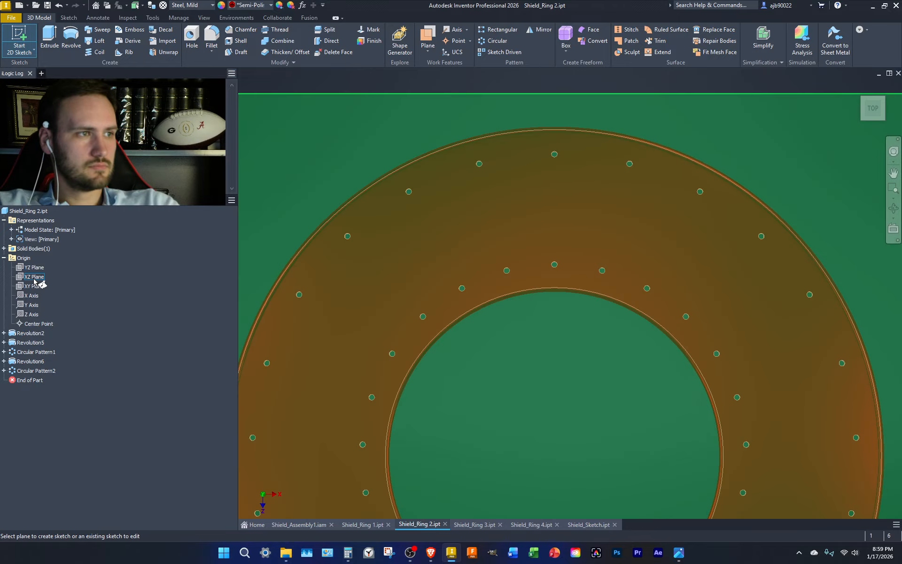
{"action": "scroll", "coordinate": [567, 109], "scroll_direction": "up", "scroll_amount": 5}
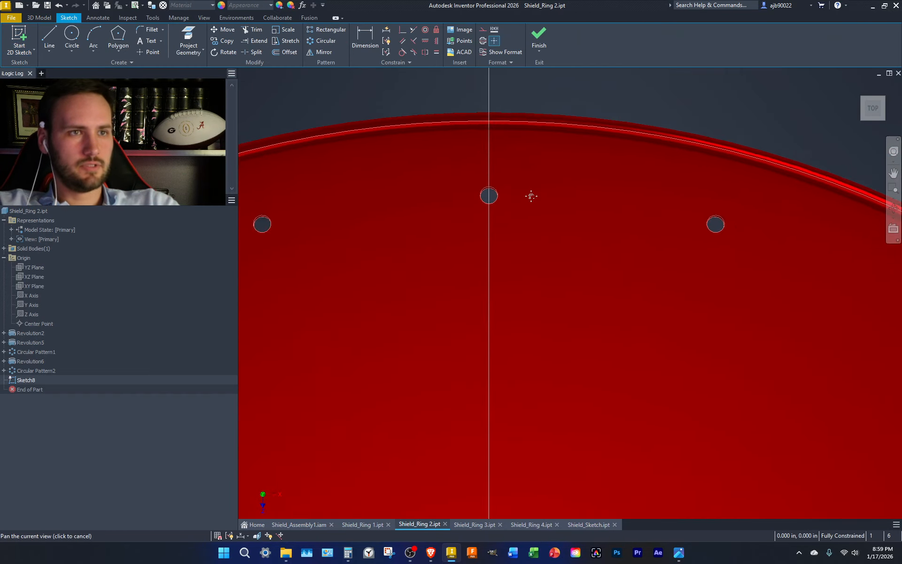
{"action": "middle_click_drag", "start_coordinate": [540, 185], "coordinate": [499, 228]}
{"action": "key", "text": "l"}
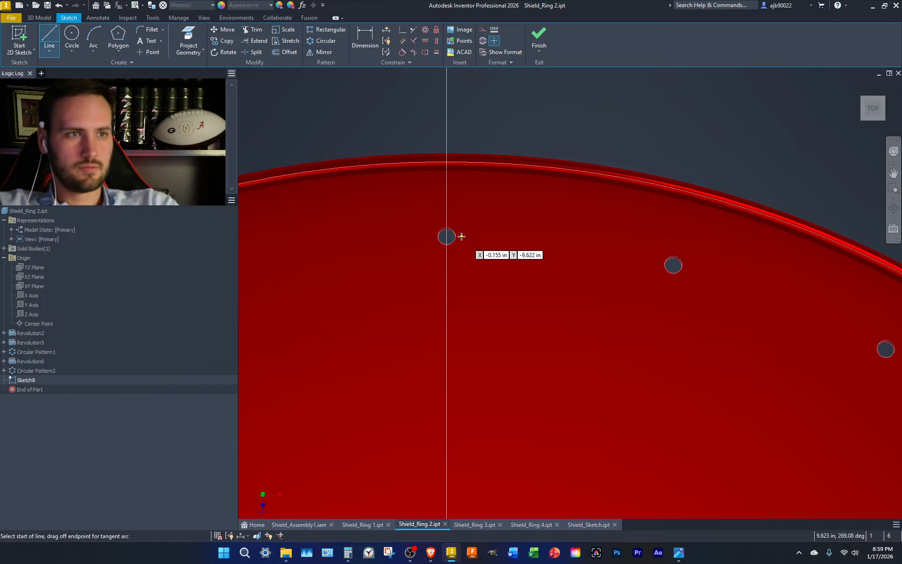
{"action": "left_click", "coordinate": [447, 237]}
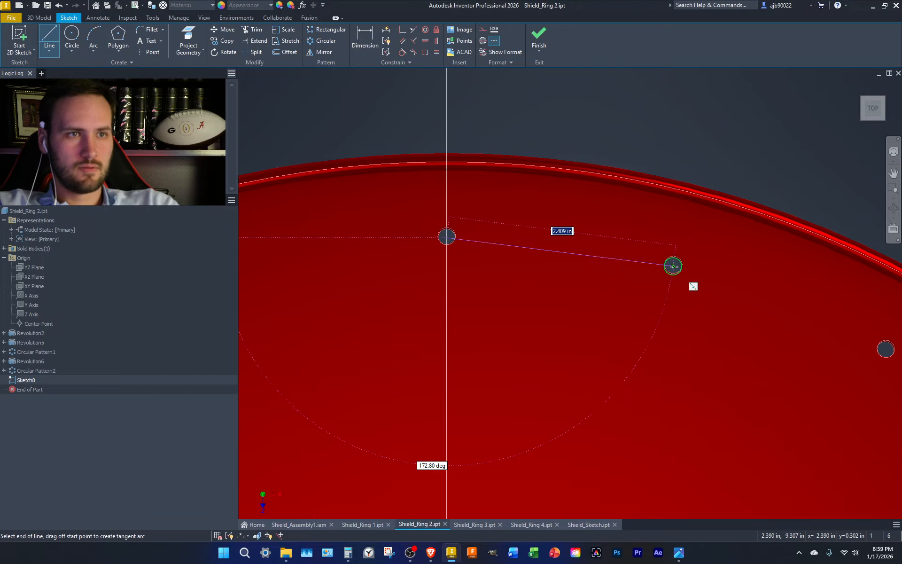
{"action": "key", "text": "Escape"}
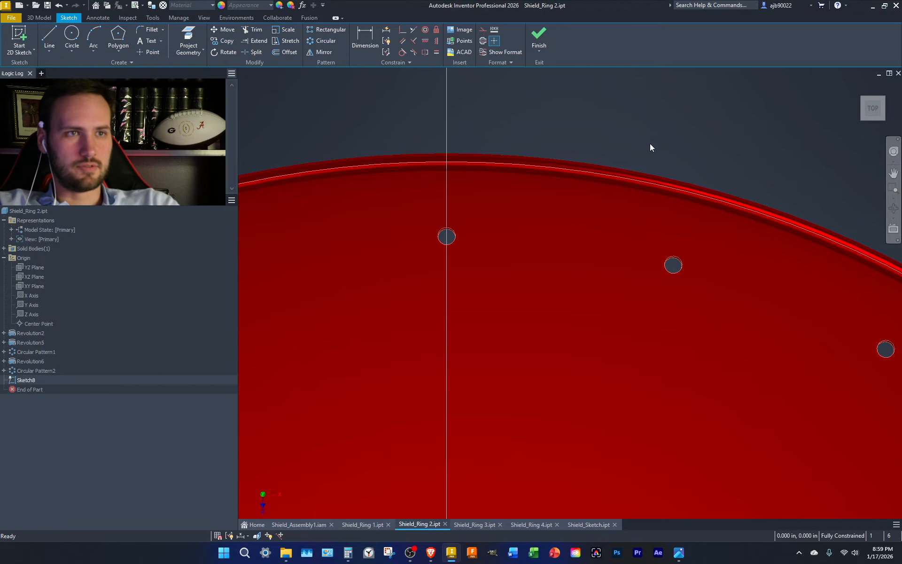
{"action": "scroll", "coordinate": [649, 142], "scroll_direction": "down", "scroll_amount": 8}
{"action": "scroll", "coordinate": [691, 173], "scroll_direction": "up", "scroll_amount": 2}
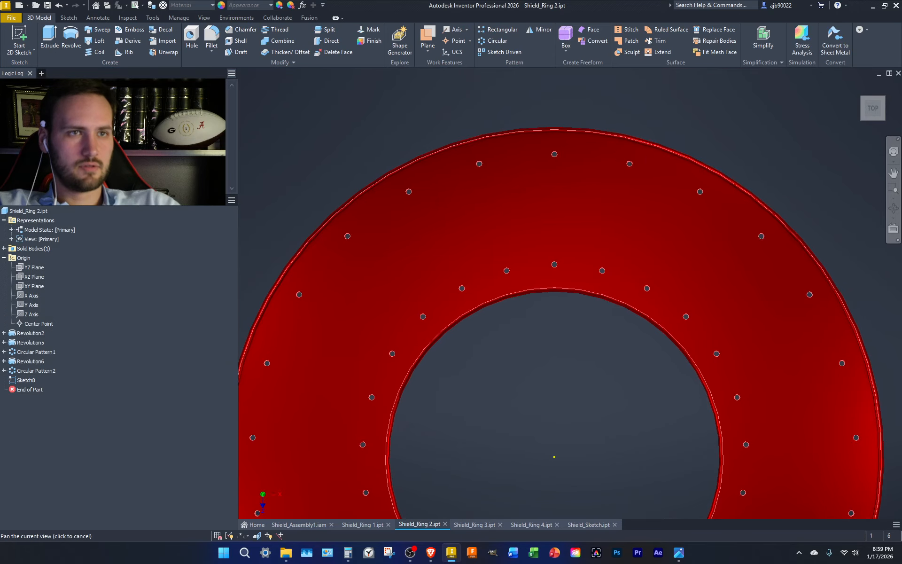
{"action": "left_click", "coordinate": [883, 100]}
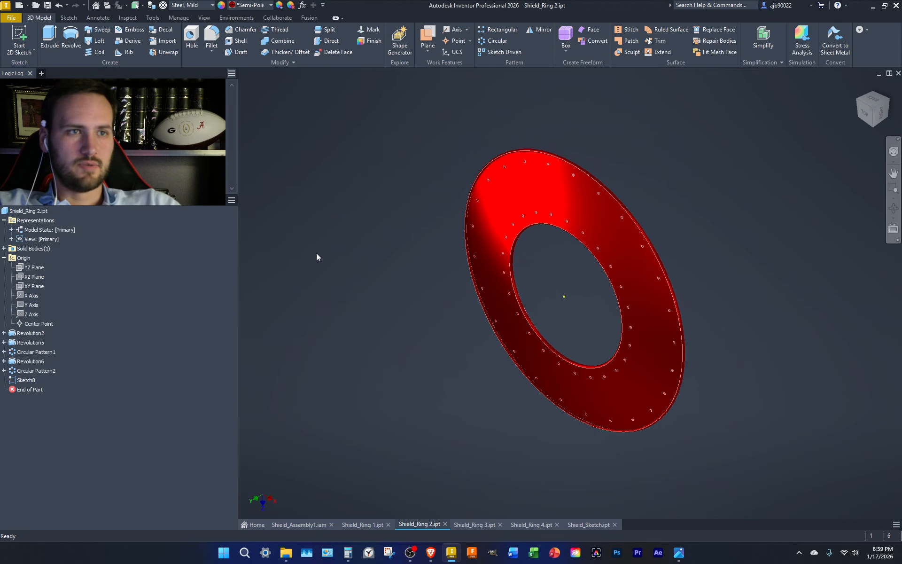
Set the count of Circular Pattern2 to 50 and delete the unused Sketch8.
{"action": "double_click", "coordinate": [35, 371]}
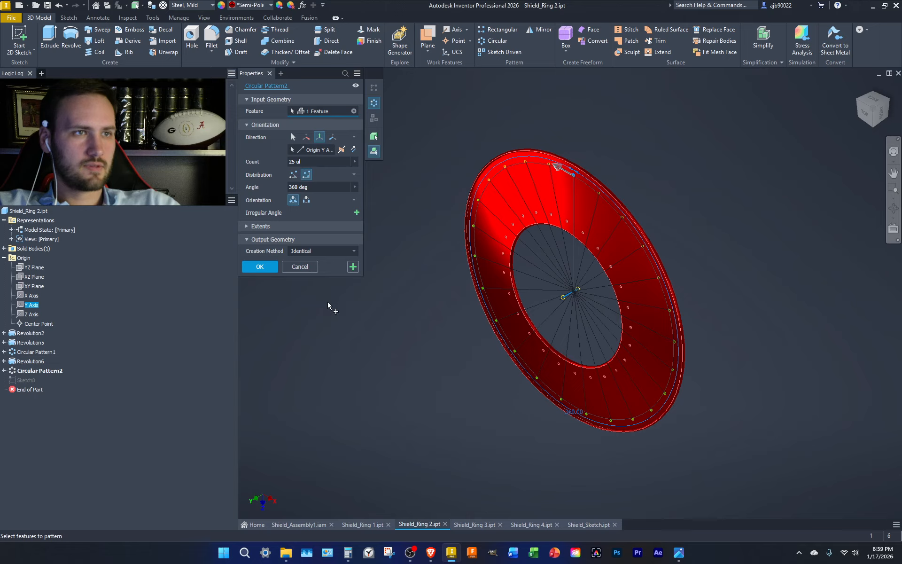
{"action": "left_click", "coordinate": [316, 162]}
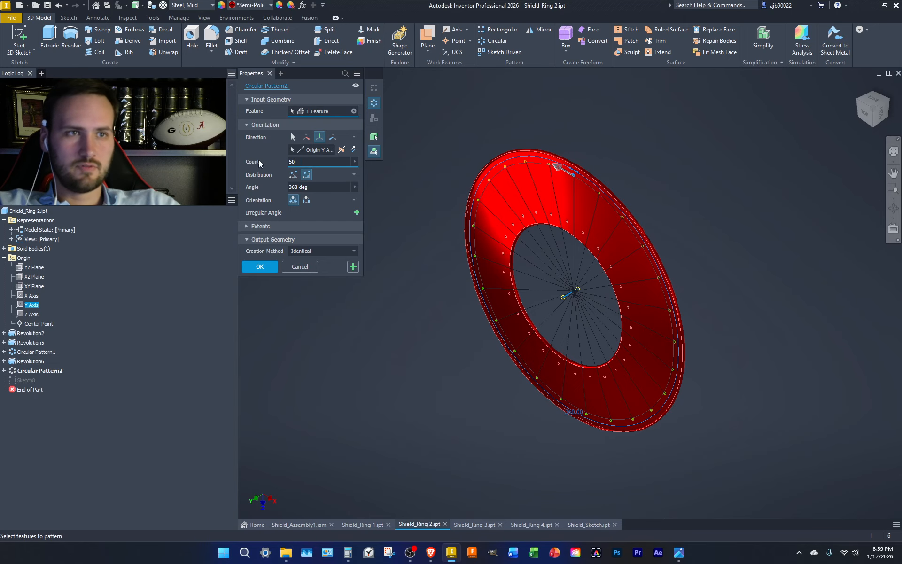
{"action": "key", "text": "Return"}
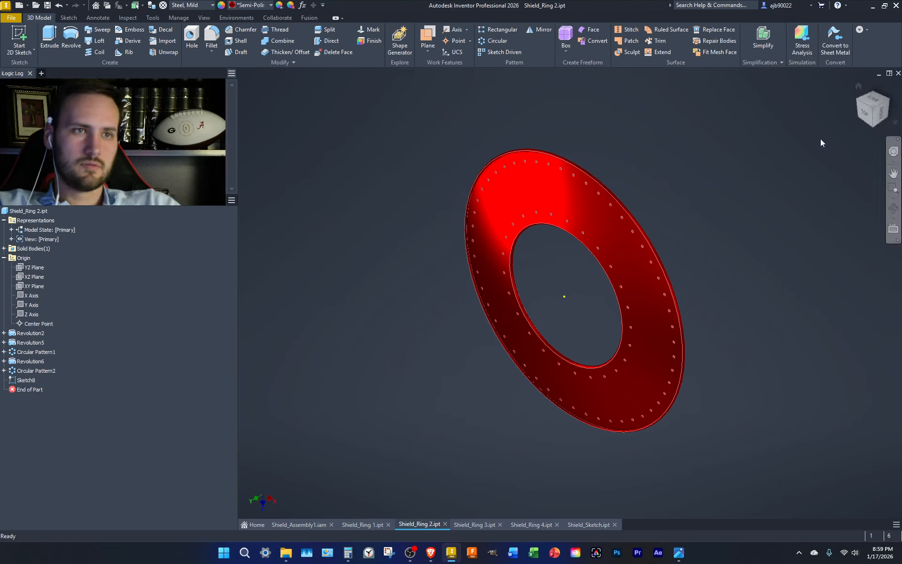
{"action": "left_click", "coordinate": [872, 101]}
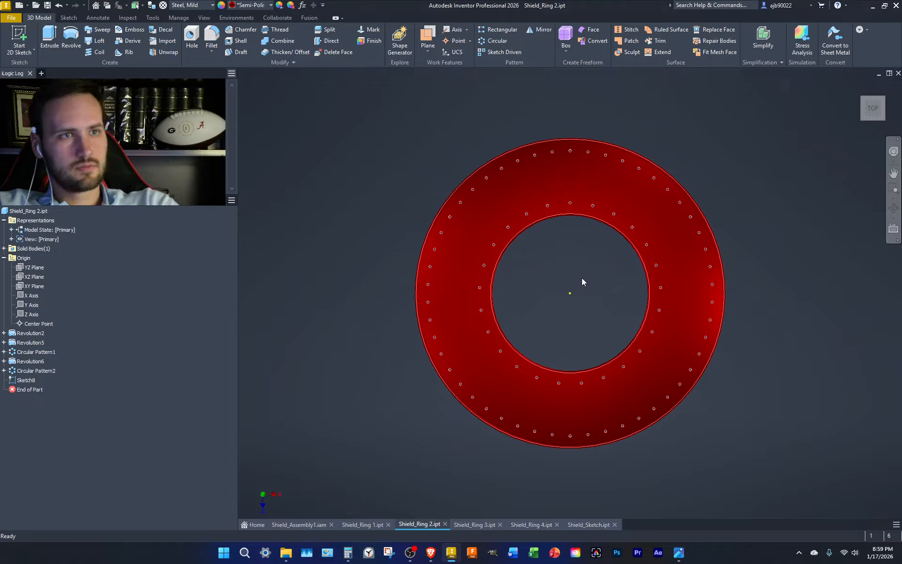
{"action": "left_click", "coordinate": [26, 380]}
{"action": "key", "text": "Delete"}
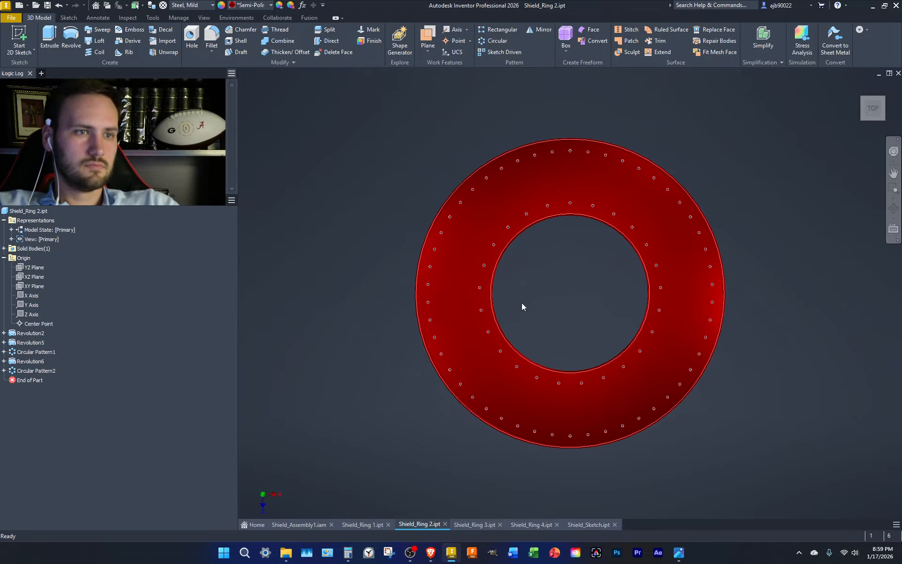
Switch to Shield_Assembly1 and examine the outer hole pattern of ring 2 against the neighbouring rings from the top.
{"action": "left_click", "coordinate": [303, 524]}
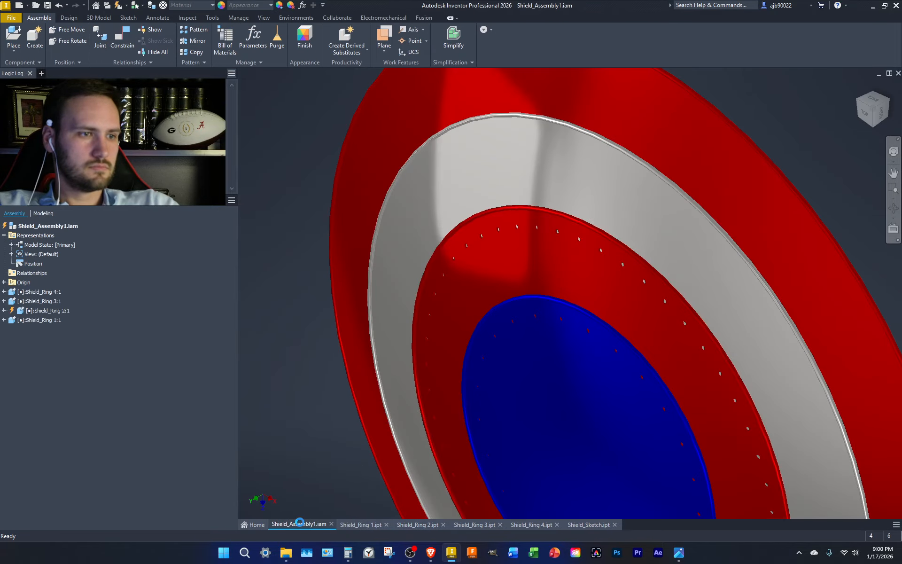
{"action": "scroll", "coordinate": [665, 277], "scroll_direction": "up", "scroll_amount": 3}
{"action": "middle_click_drag", "start_coordinate": [664, 275], "coordinate": [632, 235]}
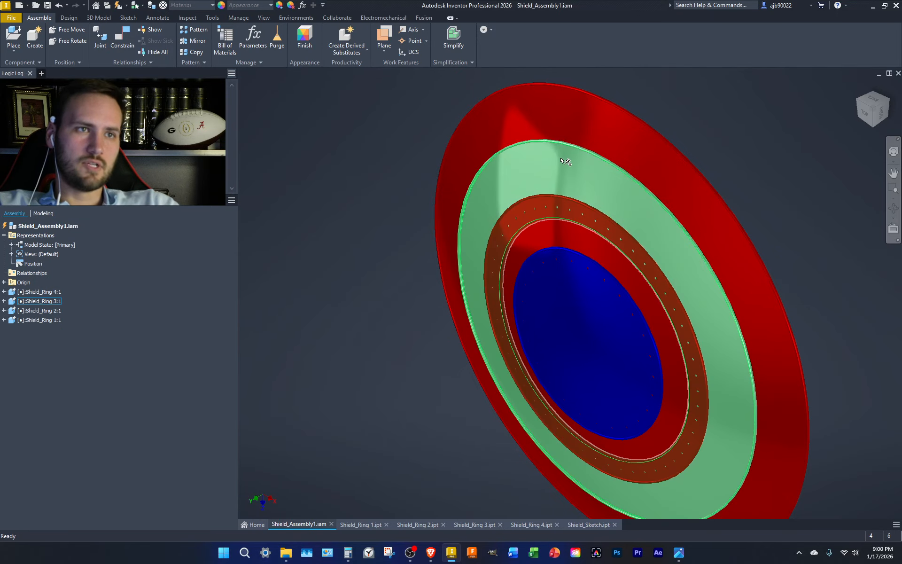
{"action": "left_click", "coordinate": [865, 113]}
{"action": "scroll", "coordinate": [569, 221], "scroll_direction": "up", "scroll_amount": 3}
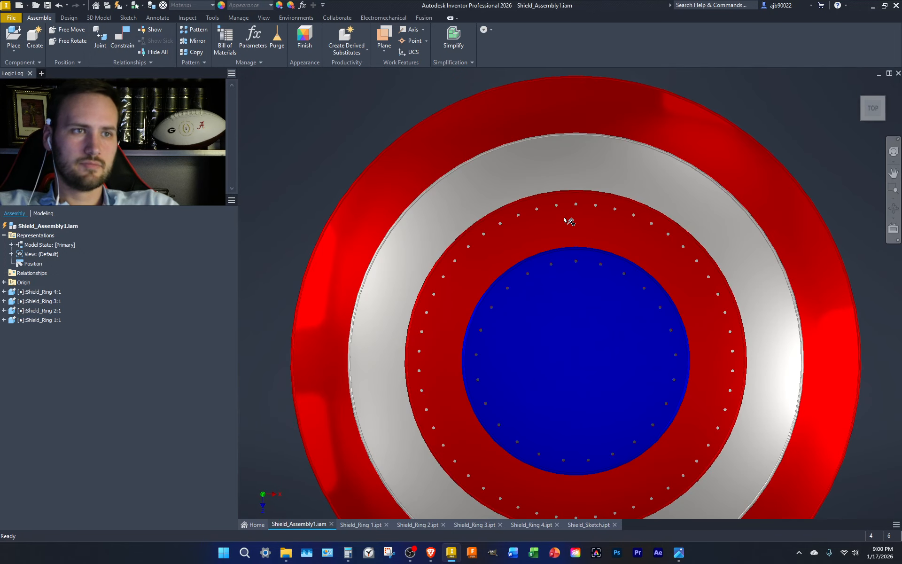
{"action": "scroll", "coordinate": [568, 221], "scroll_direction": "up", "scroll_amount": 3}
{"action": "scroll", "coordinate": [568, 220], "scroll_direction": "down", "scroll_amount": 2}
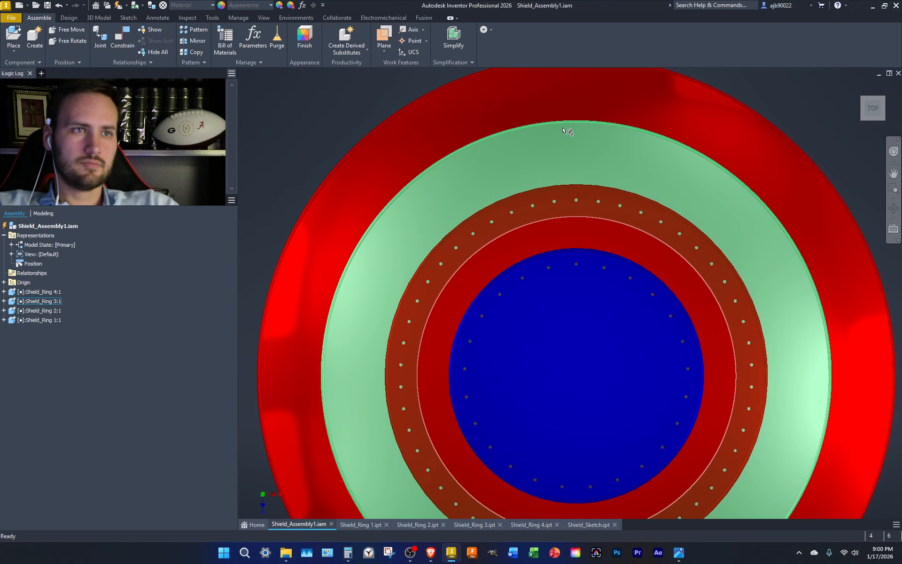
{"action": "left_click", "coordinate": [884, 98]}
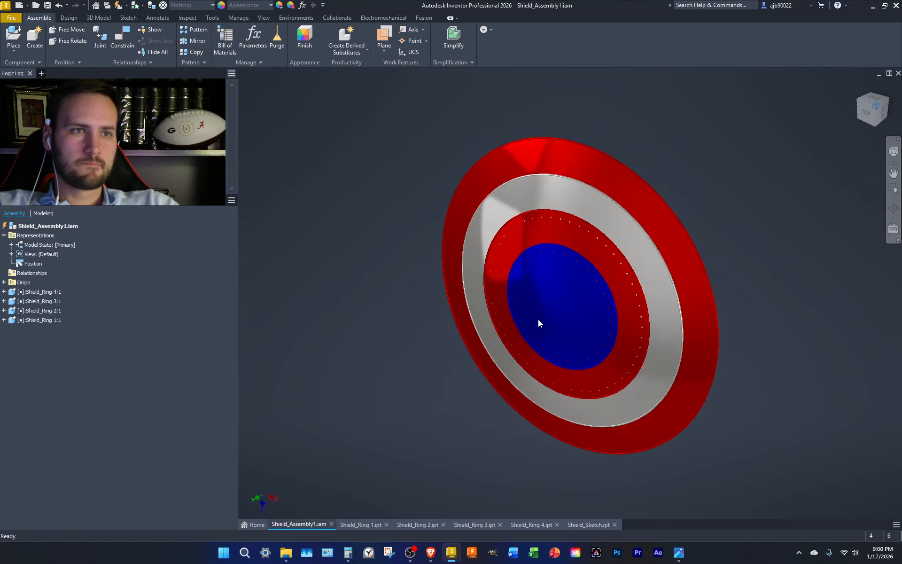
Return to Shield_Ring 2, copy the outer hole profile and its reference geometry from Revolution6's Sketch7, and finish the sketch.
{"action": "left_click", "coordinate": [415, 525]}
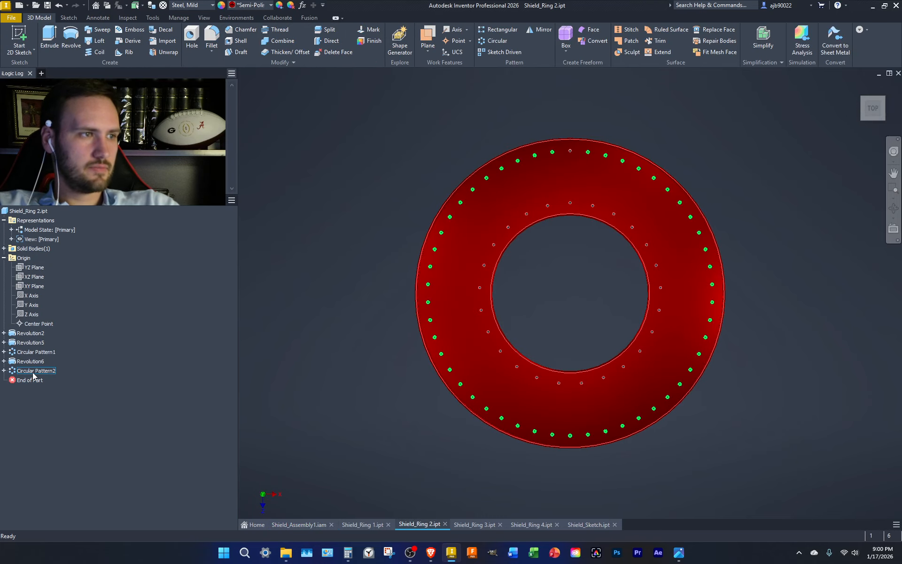
{"action": "left_click", "coordinate": [4, 370]}
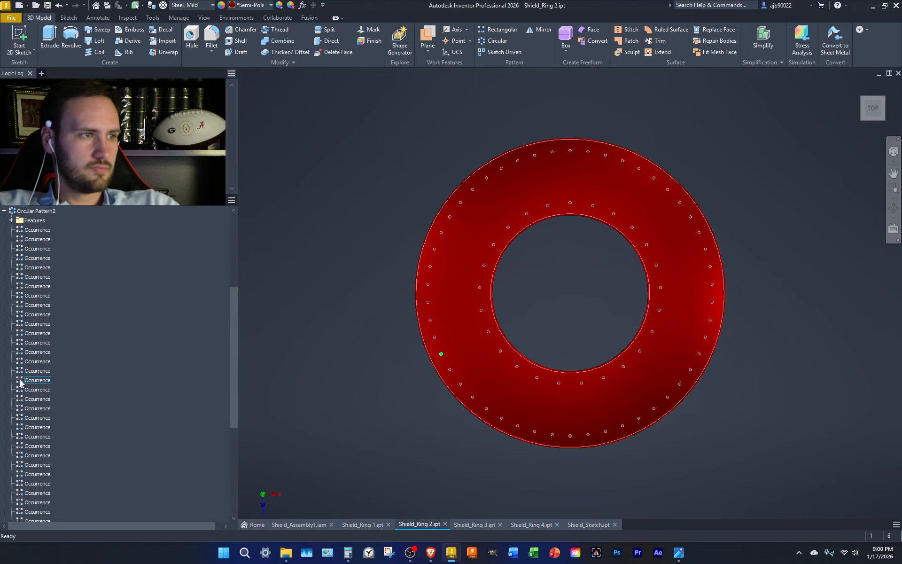
{"action": "left_click", "coordinate": [4, 211]}
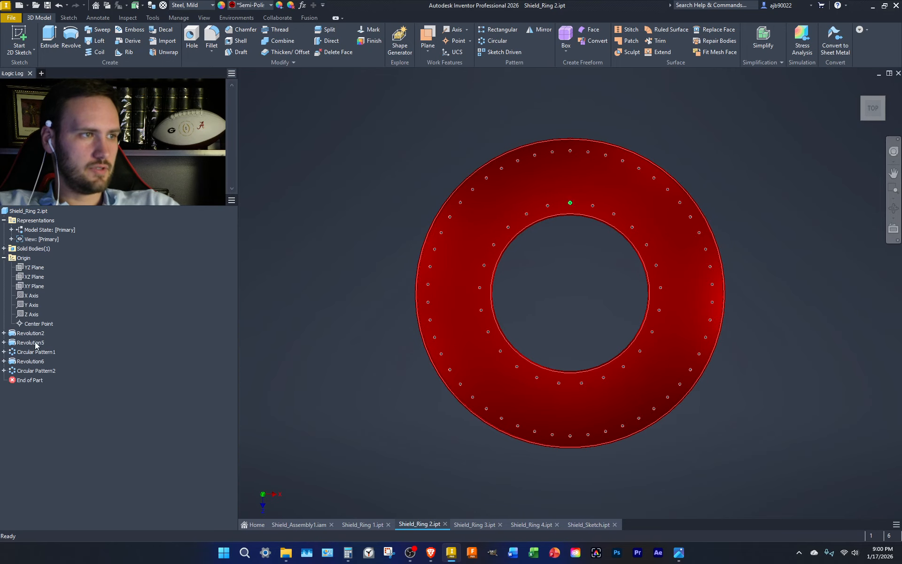
{"action": "double_click", "coordinate": [23, 374]}
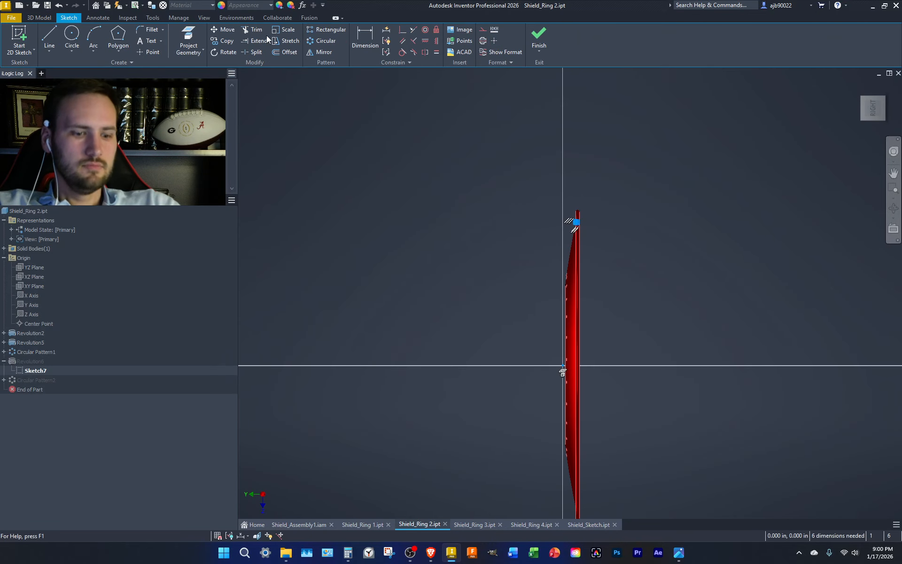
{"action": "left_click", "coordinate": [534, 43]}
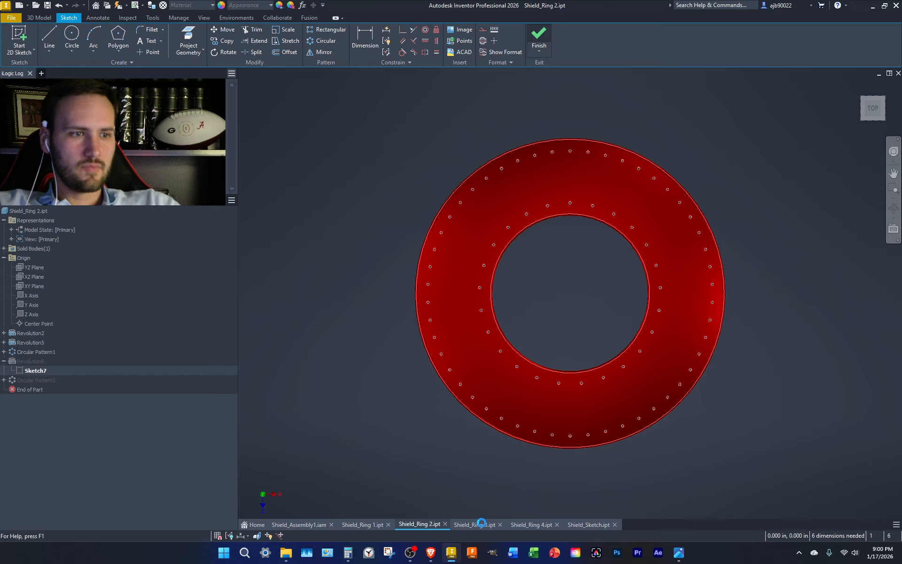
Start a sketch on the YZ plane of Shield_Ring 3 and paste the copied hole profile into it.
{"action": "left_click", "coordinate": [477, 524]}
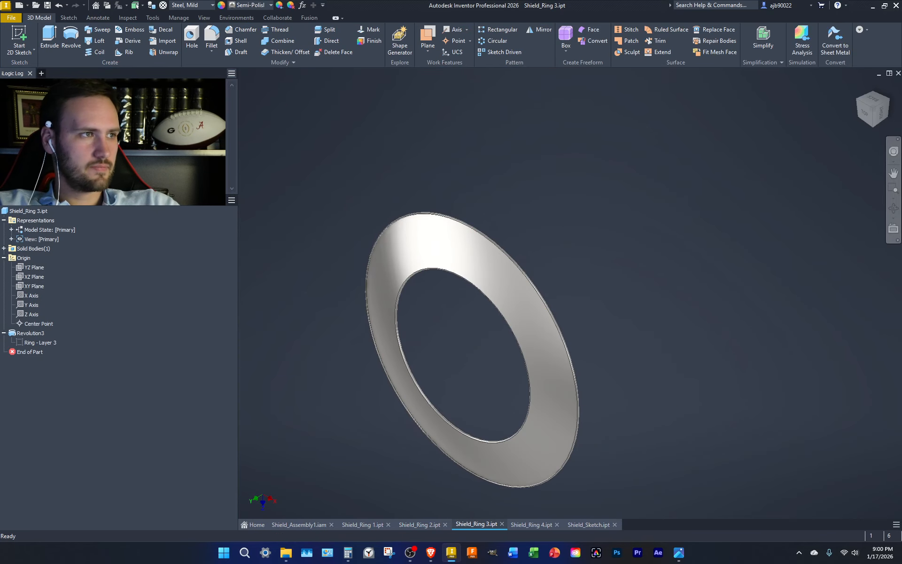
{"action": "left_click", "coordinate": [23, 38]}
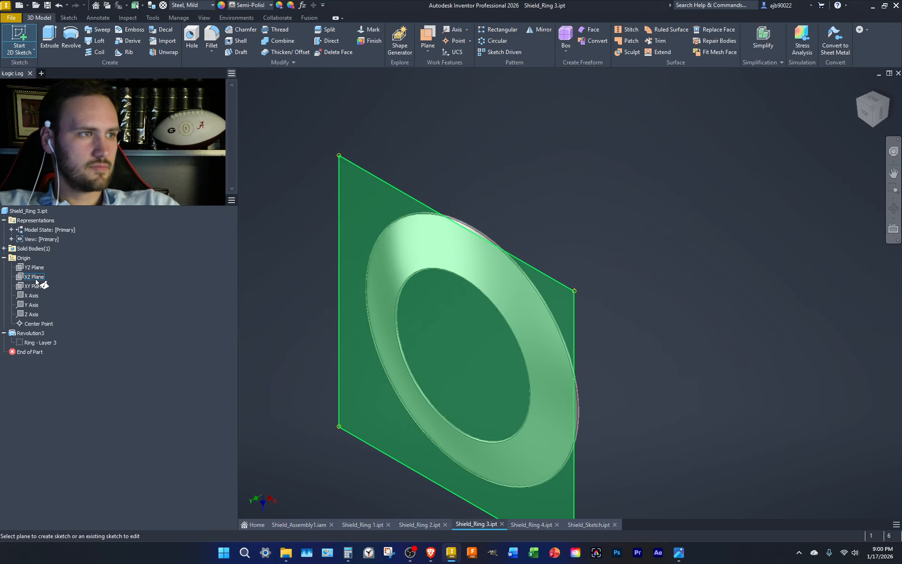
{"action": "left_click", "coordinate": [35, 268]}
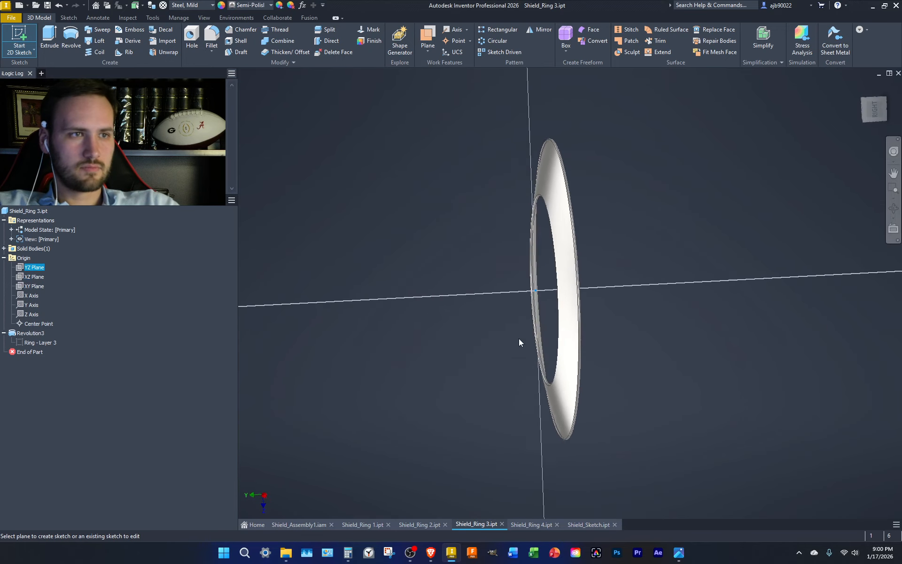
{"action": "key", "text": "ctrl+v"}
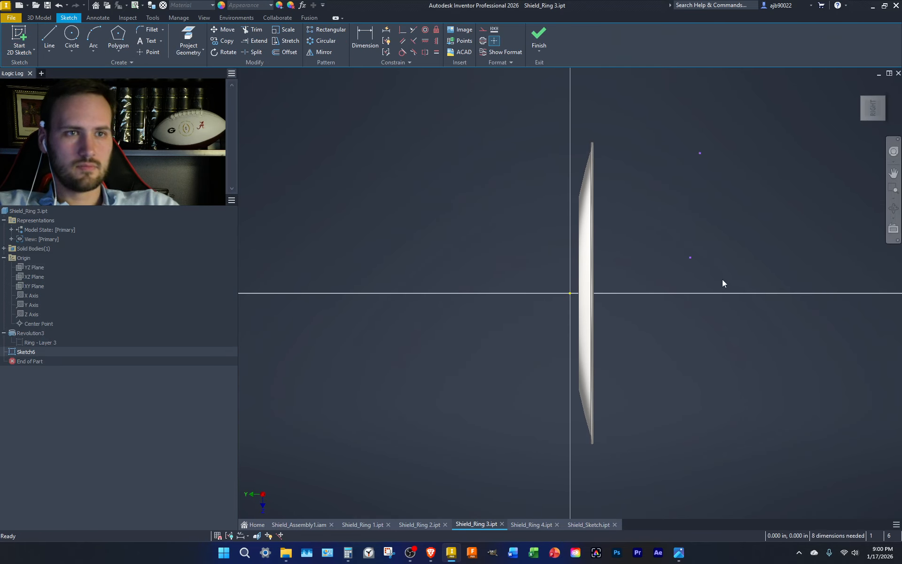
Move the pasted hole geometry from its lower reference point onto the sketch origin and finish the sketch.
{"action": "left_click_drag", "start_coordinate": [722, 279], "coordinate": [657, 125]}
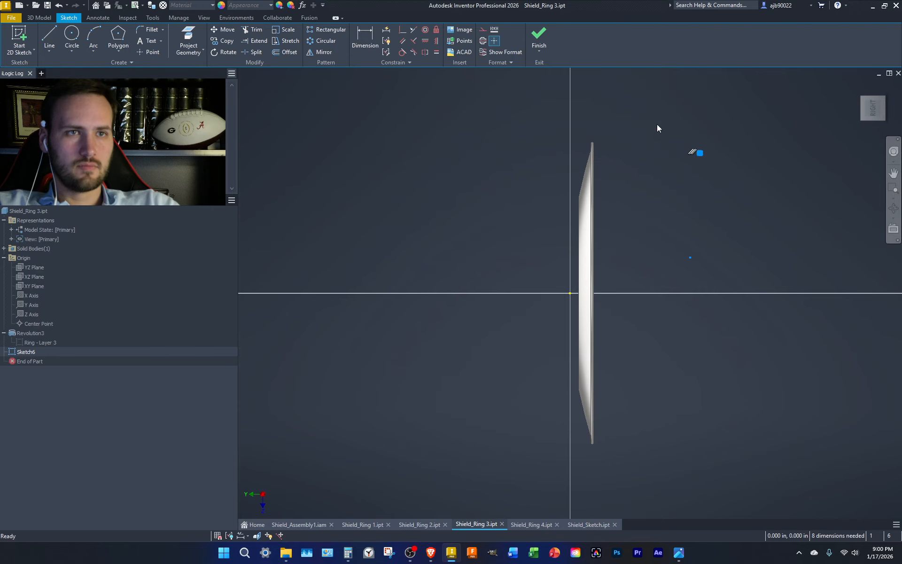
{"action": "left_click", "coordinate": [224, 29]}
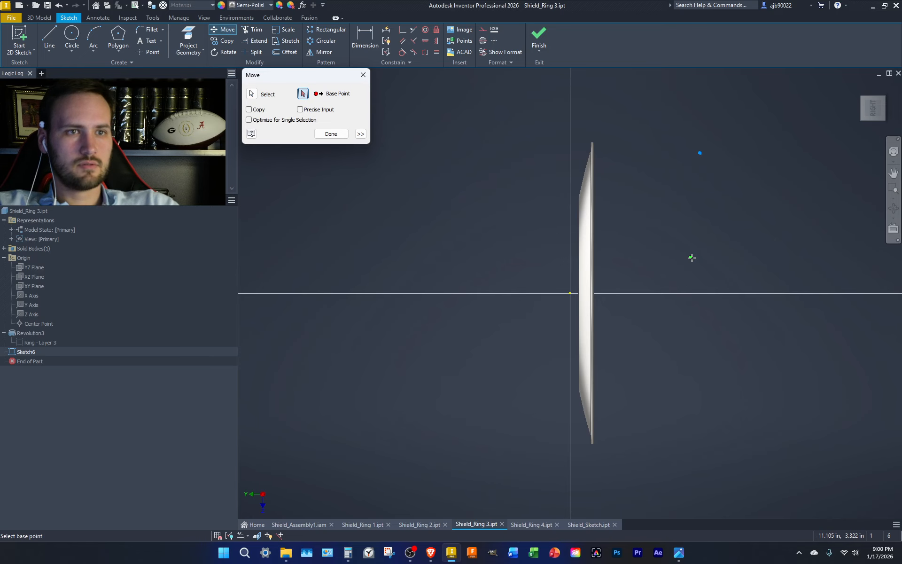
{"action": "left_click", "coordinate": [692, 258]}
{"action": "scroll", "coordinate": [559, 303], "scroll_direction": "down", "scroll_amount": 8}
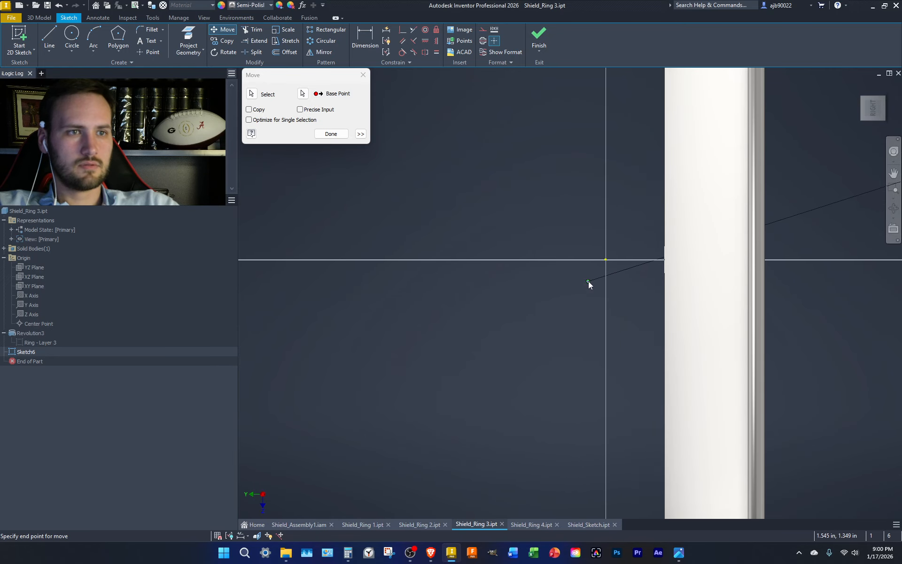
{"action": "left_click", "coordinate": [605, 264]}
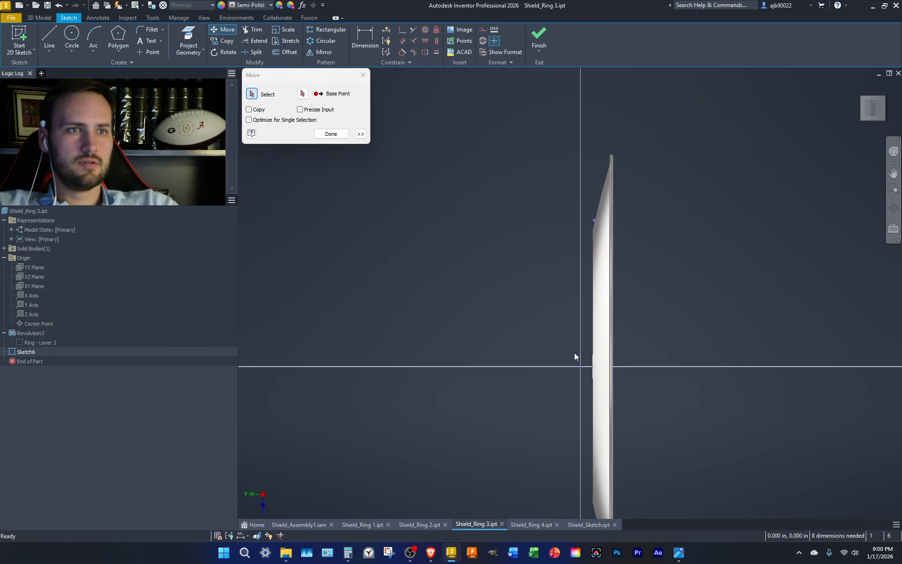
{"action": "key", "text": "Escape"}
{"action": "left_click", "coordinate": [538, 37]}
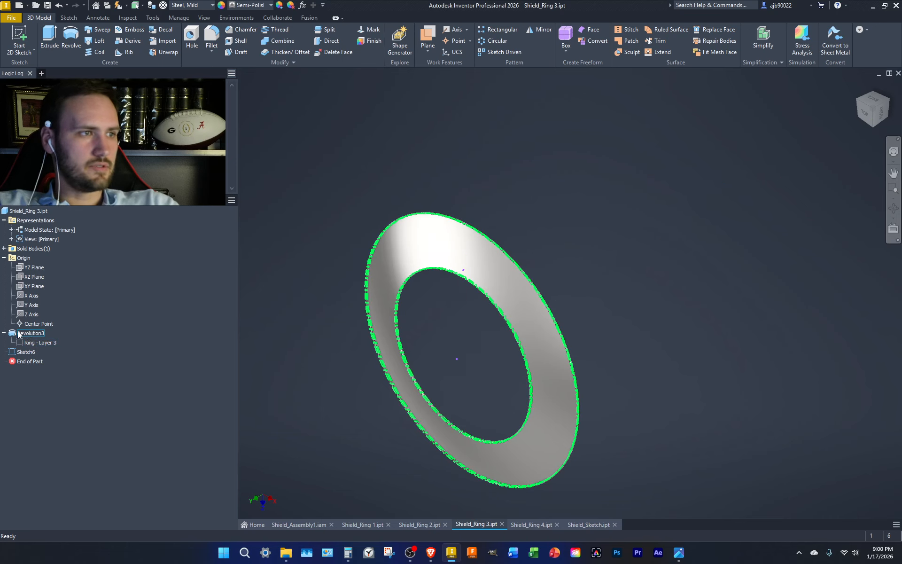
Suppress Revolution3 and make its Ring - Layer 3 sketch visible.
{"action": "right_click", "coordinate": [10, 338]}
{"action": "left_click", "coordinate": [41, 454]}
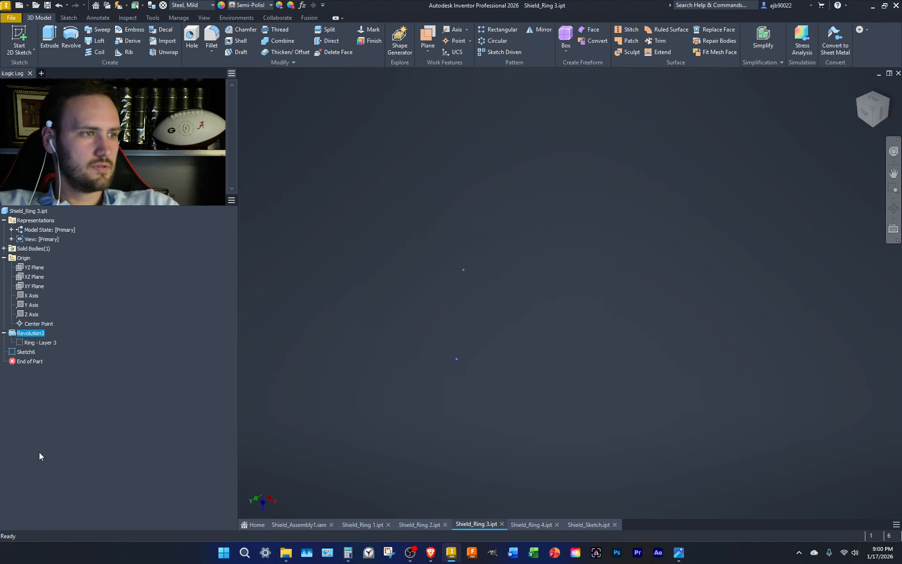
{"action": "right_click", "coordinate": [33, 342]}
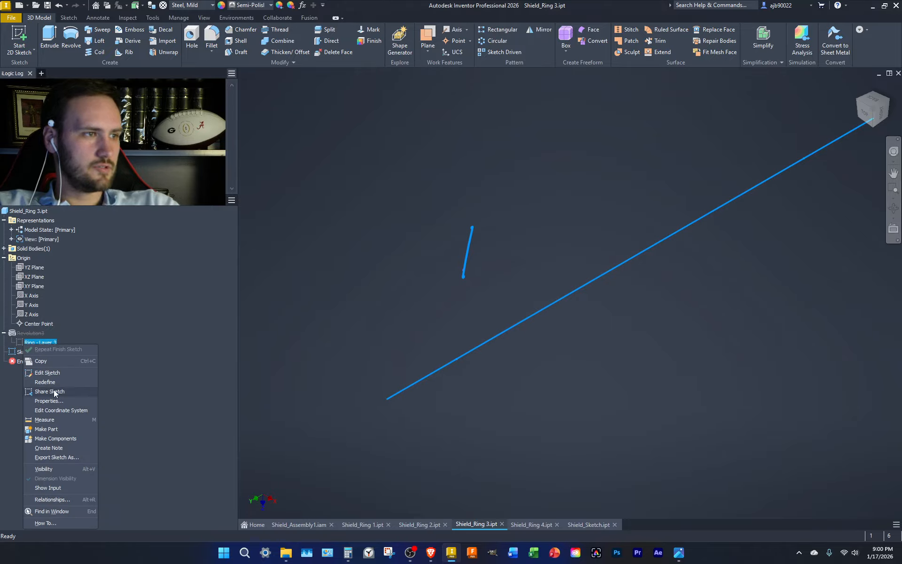
{"action": "left_click", "coordinate": [57, 468]}
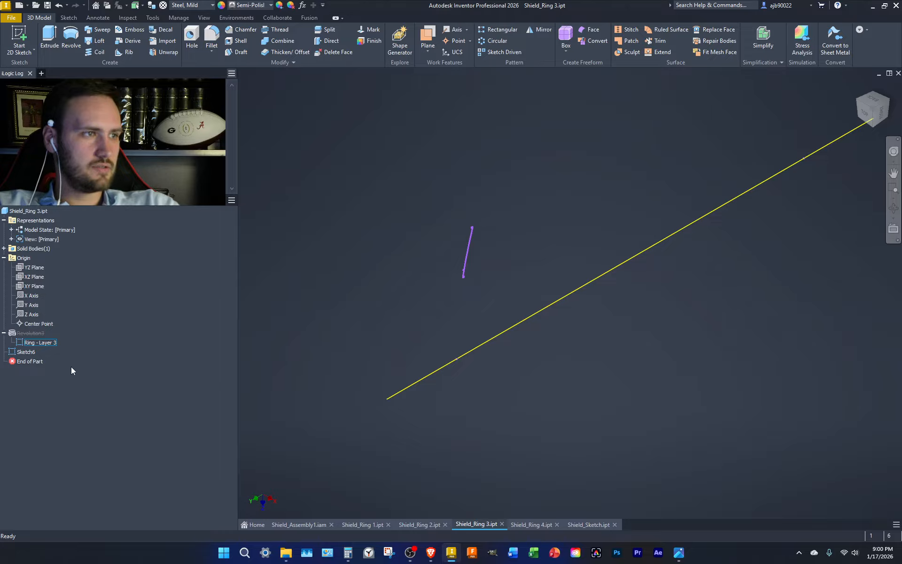
In Sketch6, extend the hole rectangle's two cross edges to the ring profile's far side and trim their overhang at the near side.
{"action": "double_click", "coordinate": [30, 351]}
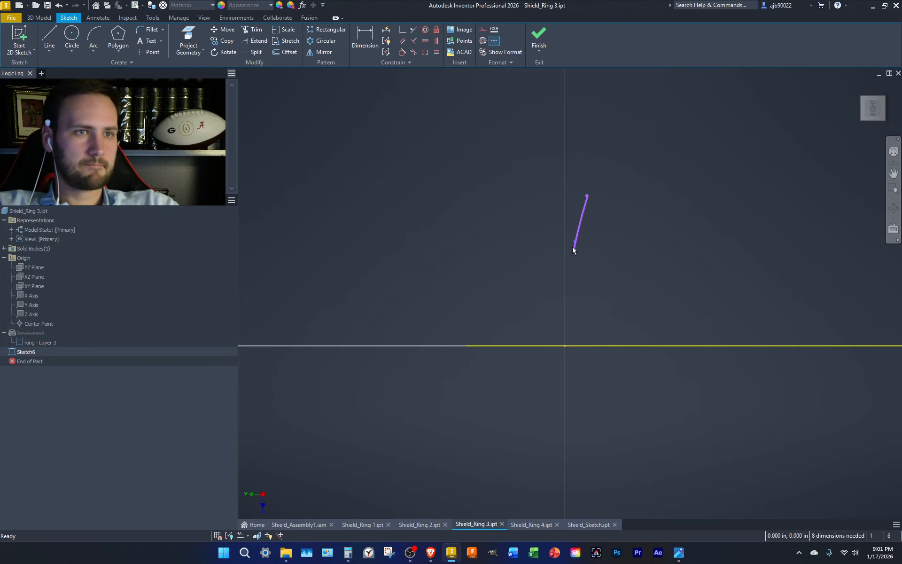
{"action": "right_click", "coordinate": [549, 274]}
{"action": "left_click", "coordinate": [565, 284]}
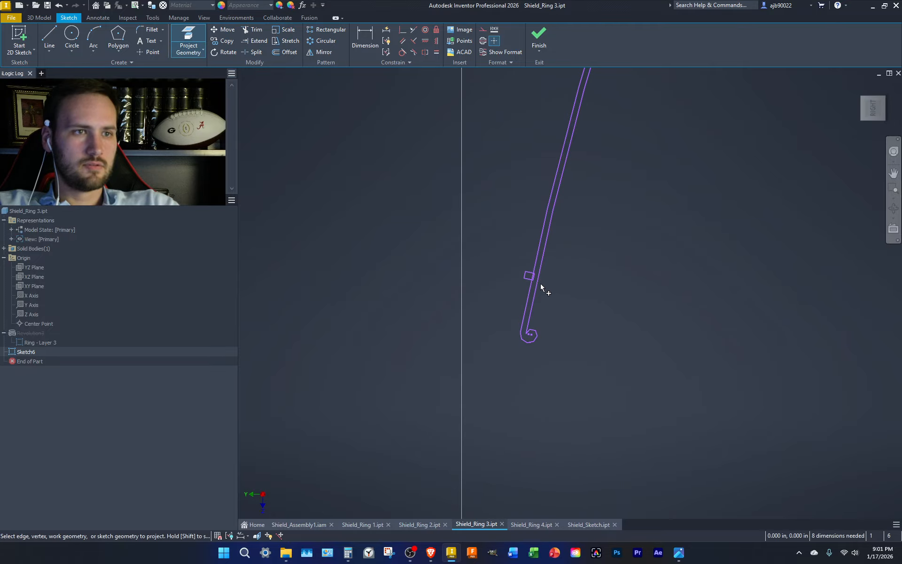
{"action": "scroll", "coordinate": [535, 286], "scroll_direction": "down", "scroll_amount": 5}
{"action": "key", "text": "x"}
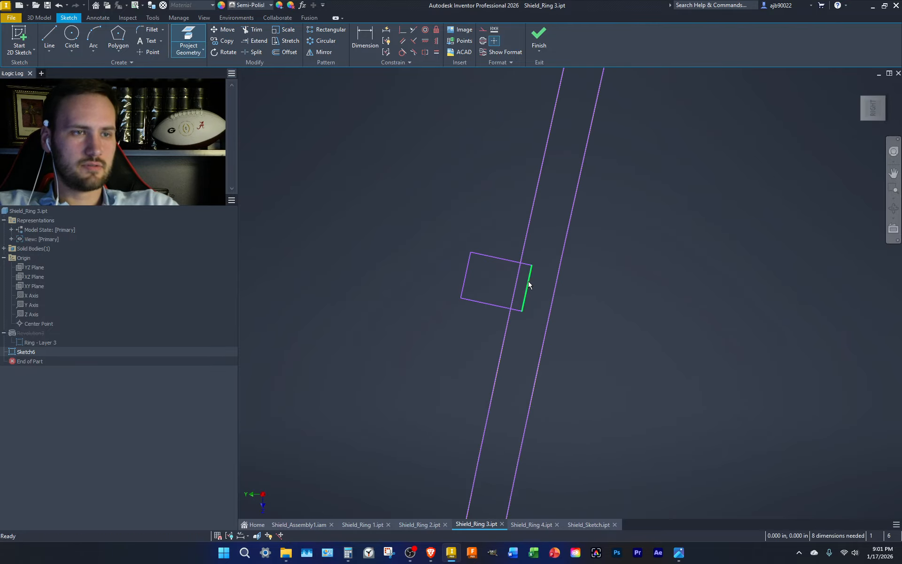
{"action": "left_click", "coordinate": [499, 306], "text": "ctrl"}
{"action": "left_click", "coordinate": [512, 262], "text": "ctrl"}
{"action": "left_click", "coordinate": [505, 260]}
{"action": "left_click", "coordinate": [483, 303]}
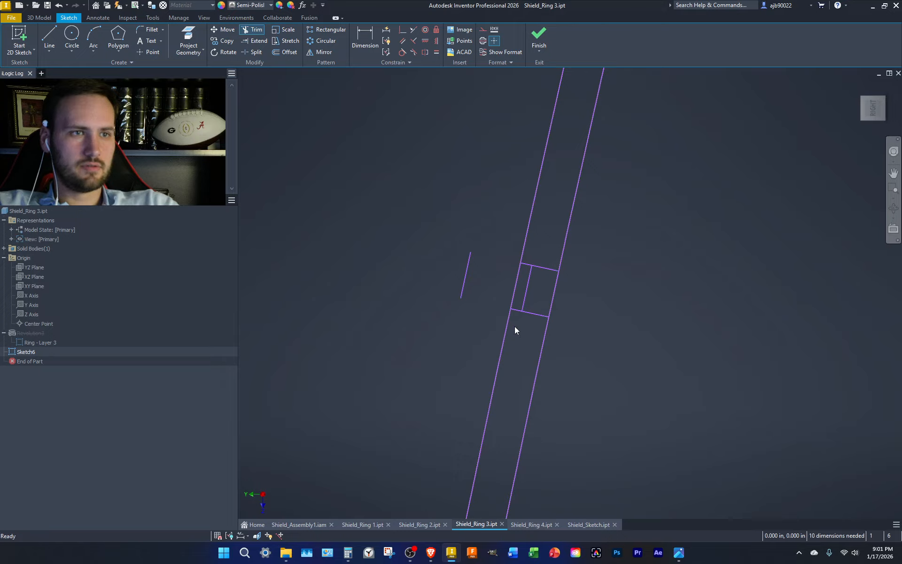
Draw two 0.125 in diameter circles centred on the midpoints of the two edges crossing the ring profile.
{"action": "key", "text": "c"}
{"action": "left_click", "coordinate": [530, 314]}
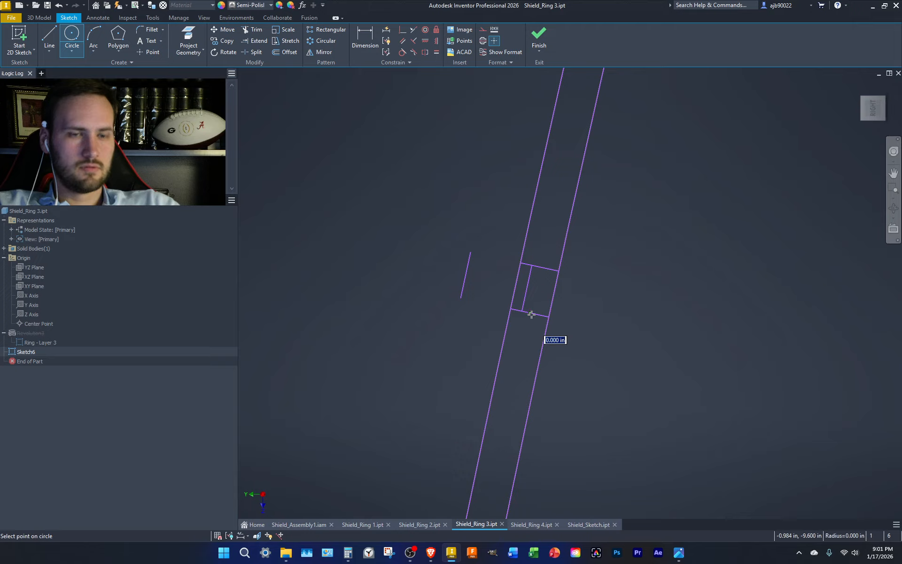
{"action": "type", "text": "."}
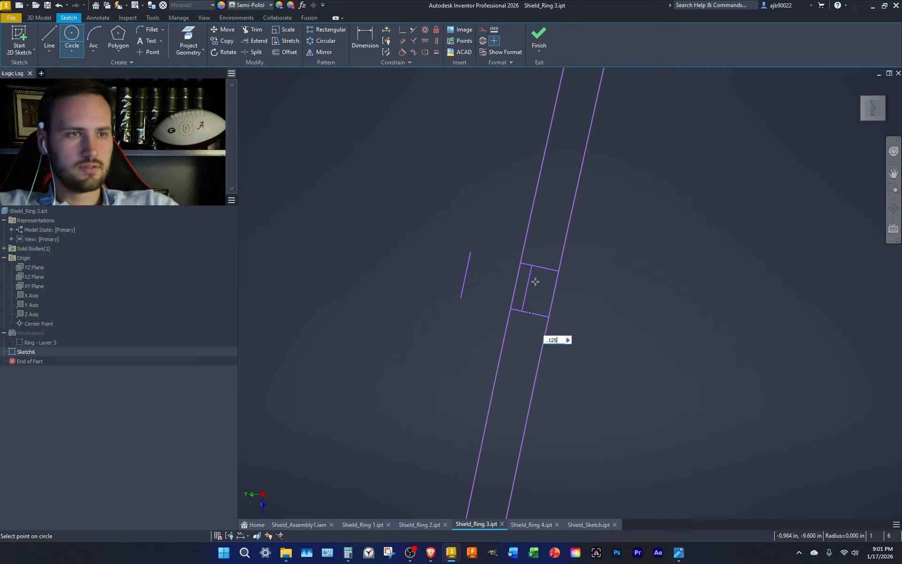
{"action": "type", "text": "125"}
{"action": "key", "text": "Return"}
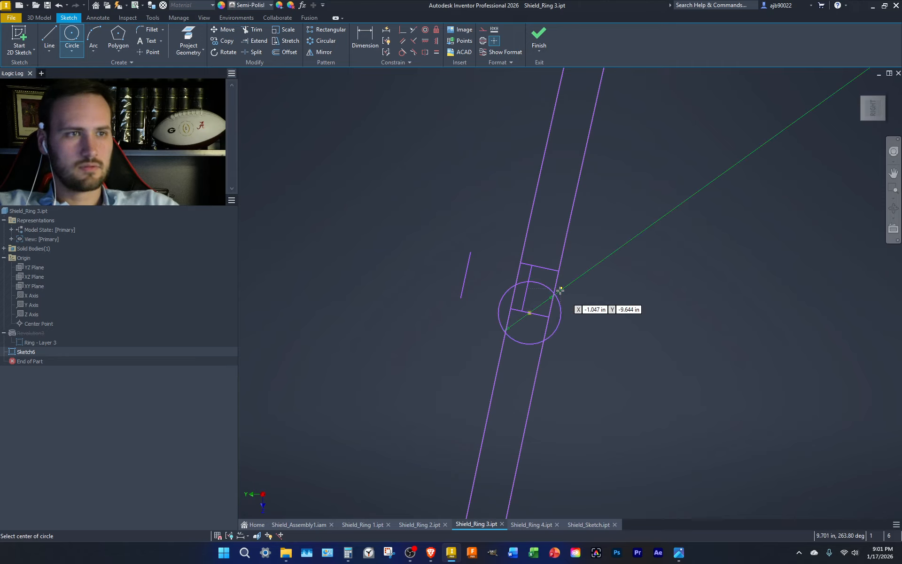
{"action": "left_click", "coordinate": [540, 267]}
{"action": "type", "text": ".125"}
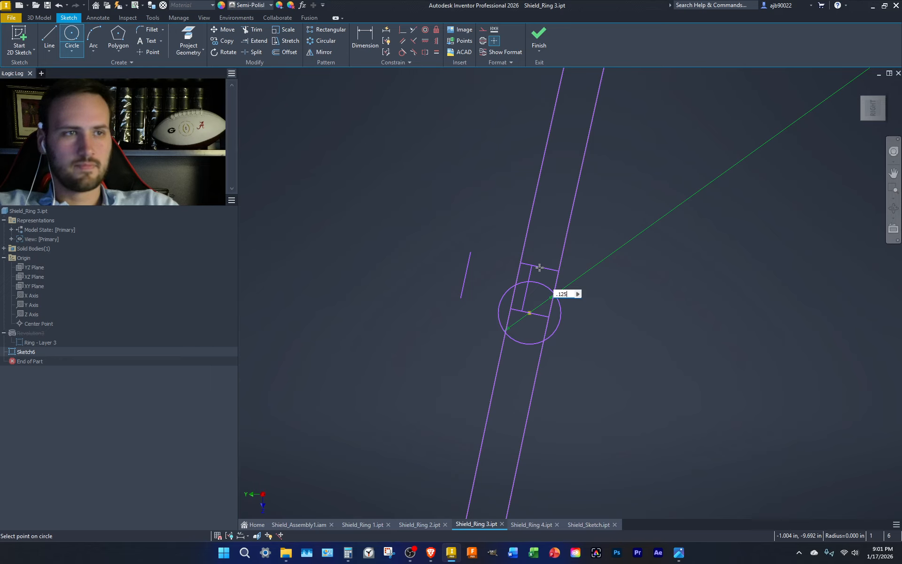
{"action": "key", "text": "Return"}
Extend both cross edges in both directions out to their surrounding circles.
{"action": "key", "text": "x"}
{"action": "left_click", "coordinate": [527, 266], "text": "shift"}
{"action": "left_click", "coordinate": [545, 269], "text": "shift"}
{"action": "left_click", "coordinate": [538, 319], "text": "shift"}
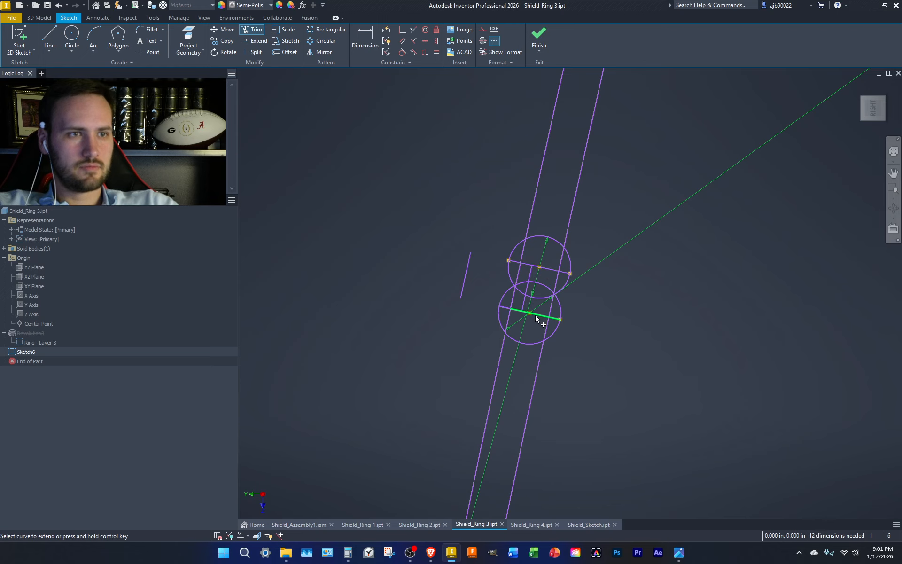
{"action": "key", "text": "Escape"}
{"action": "key", "text": "l"}
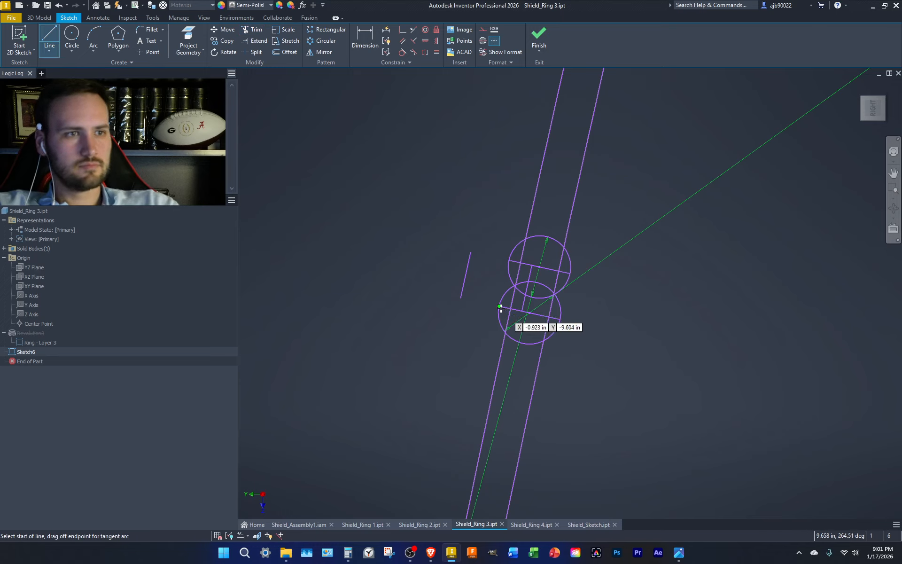
{"action": "left_click", "coordinate": [499, 307]}
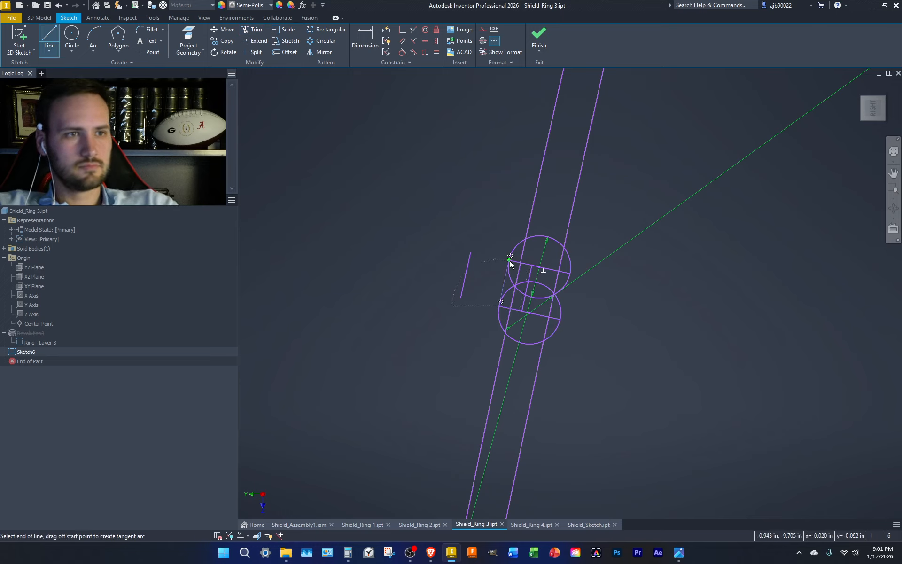
{"action": "key", "text": "Escape"}
Delete the two 0.125 in construction circles from the hole sketch.
{"action": "left_click", "coordinate": [511, 255]}
{"action": "key", "text": "Delete"}
{"action": "left_click", "coordinate": [540, 284]}
{"action": "key", "text": "Delete"}
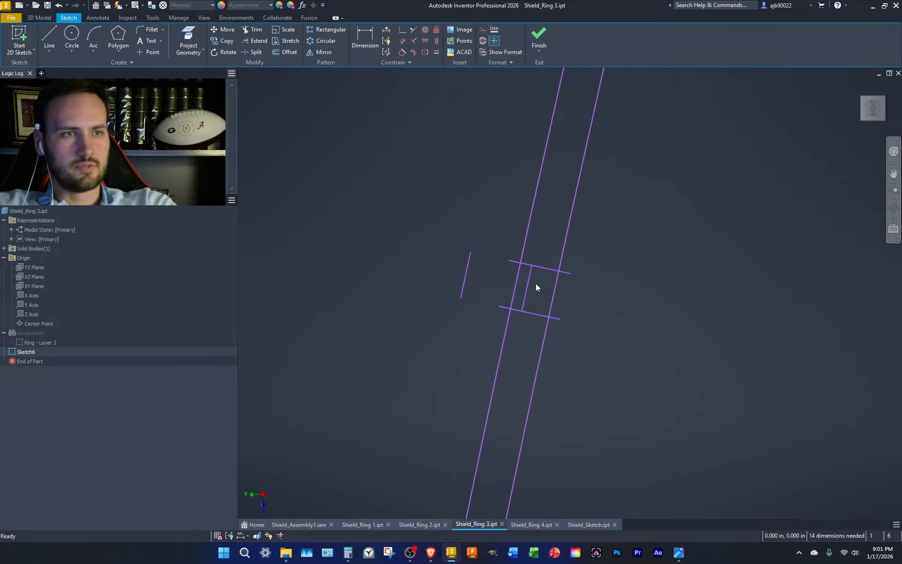
Close the hole profile into a rectangle with lines joining the cross edges at both ends.
{"action": "key", "text": "l"}
{"action": "left_click", "coordinate": [508, 260]}
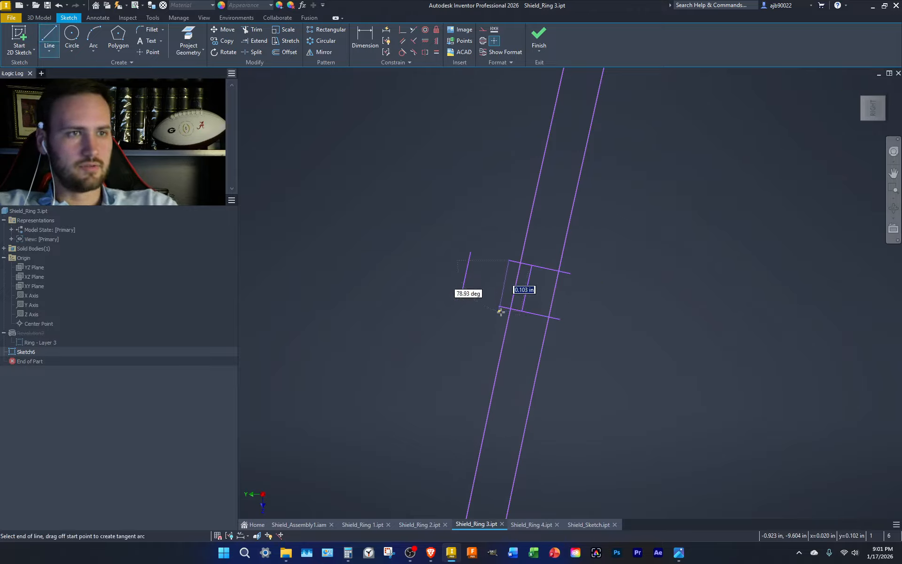
{"action": "double_click", "coordinate": [499, 307]}
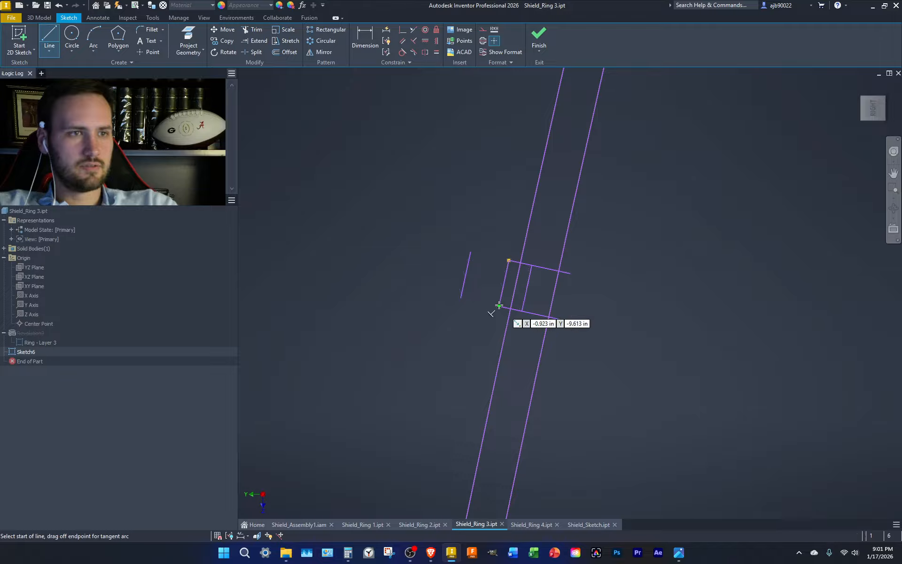
{"action": "left_click", "coordinate": [558, 318]}
{"action": "double_click", "coordinate": [571, 274]}
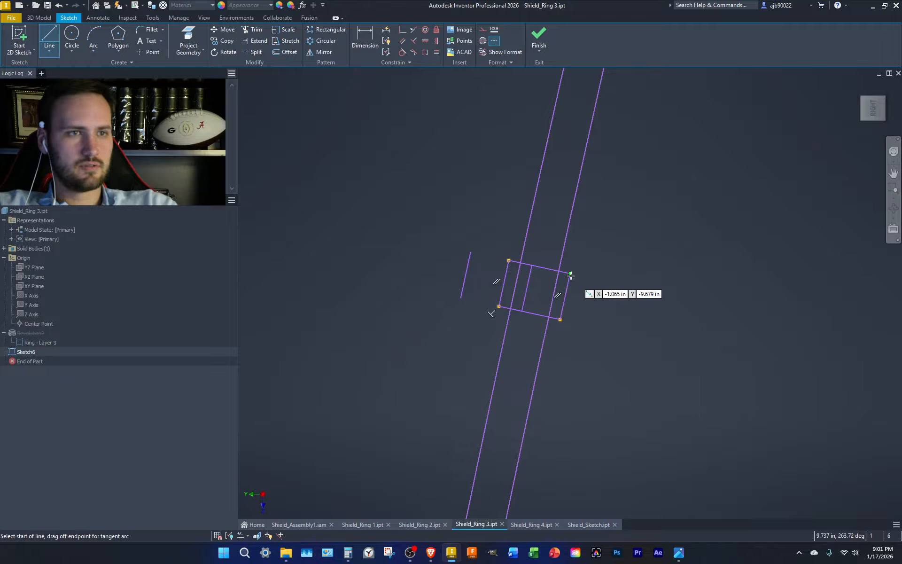
{"action": "key", "text": "Escape"}
Delete the detached line and the inner line left from the pasted rectangle, and finish the sketch.
{"action": "left_click", "coordinate": [465, 273]}
{"action": "key", "text": "Delete"}
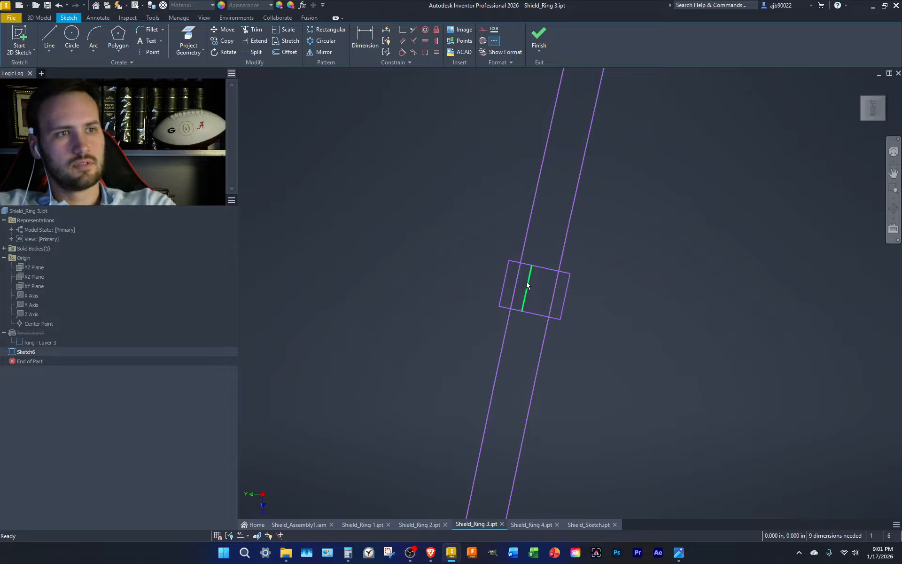
{"action": "key", "text": "Delete"}
{"action": "left_click_drag", "start_coordinate": [611, 237], "coordinate": [354, 152]}
{"action": "left_click", "coordinate": [354, 153]}
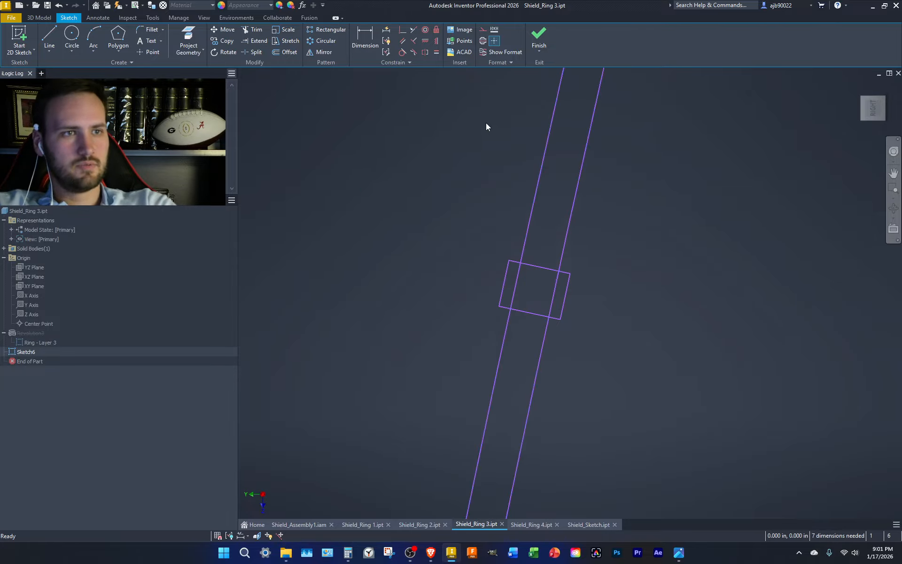
{"action": "left_click", "coordinate": [539, 37]}
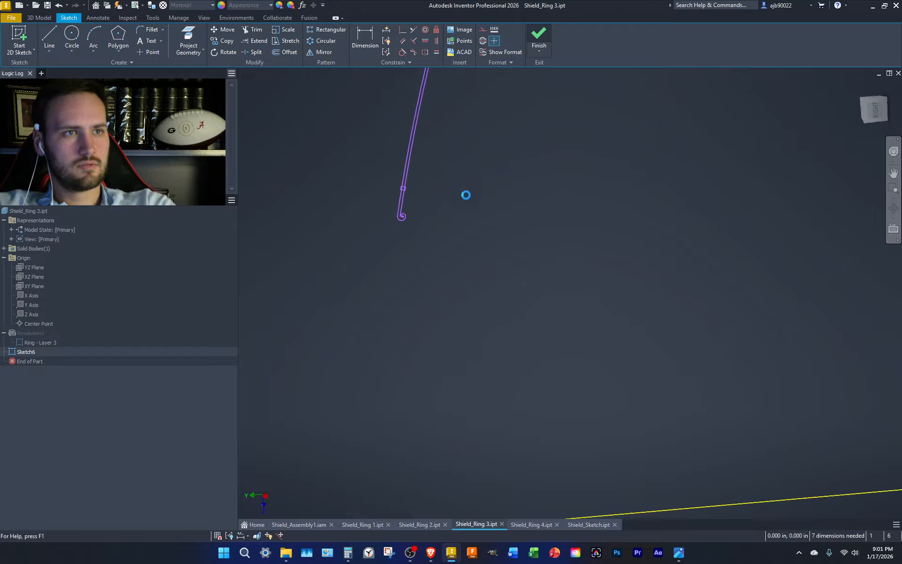
Hide the Ring - Layer 3 sketch and unsuppress Revolution3.
{"action": "right_click", "coordinate": [53, 342]}
{"action": "left_click", "coordinate": [80, 464]}
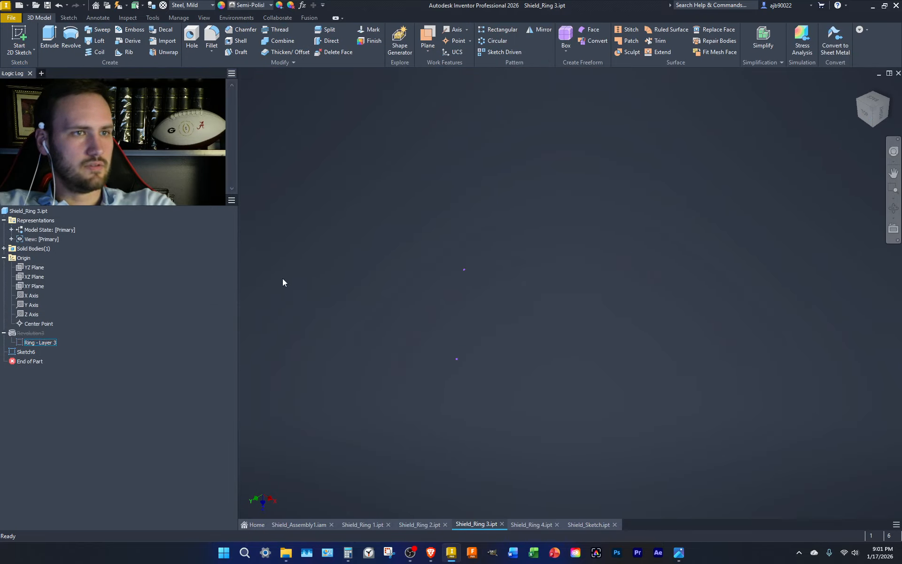
{"action": "right_click", "coordinate": [13, 333]}
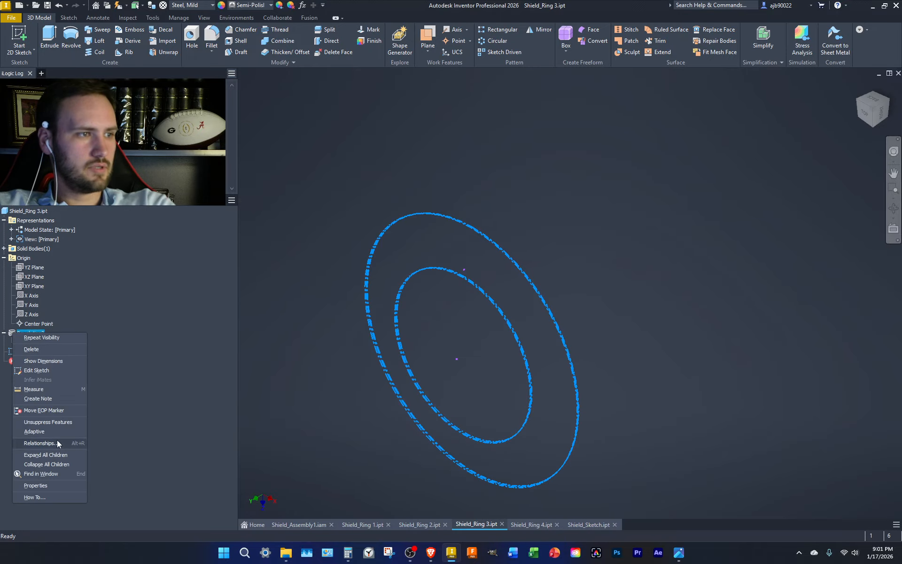
{"action": "left_click", "coordinate": [47, 422]}
{"action": "left_click", "coordinate": [4, 332]}
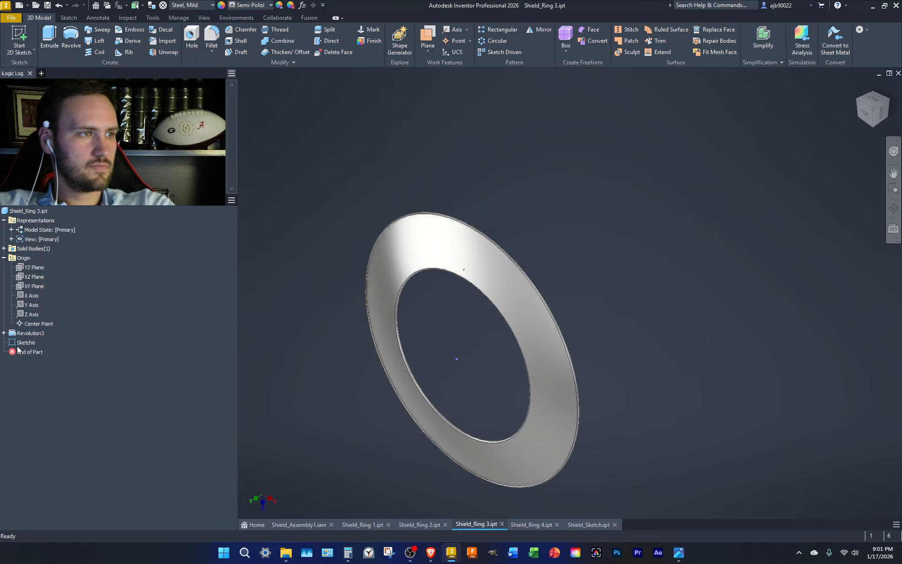
Revolve the Sketch6 rectangle 360 degrees about its edge as a cut to make the first hole in the ring.
{"action": "key", "text": "r"}
{"action": "scroll", "coordinate": [437, 258], "scroll_direction": "up", "scroll_amount": 6}
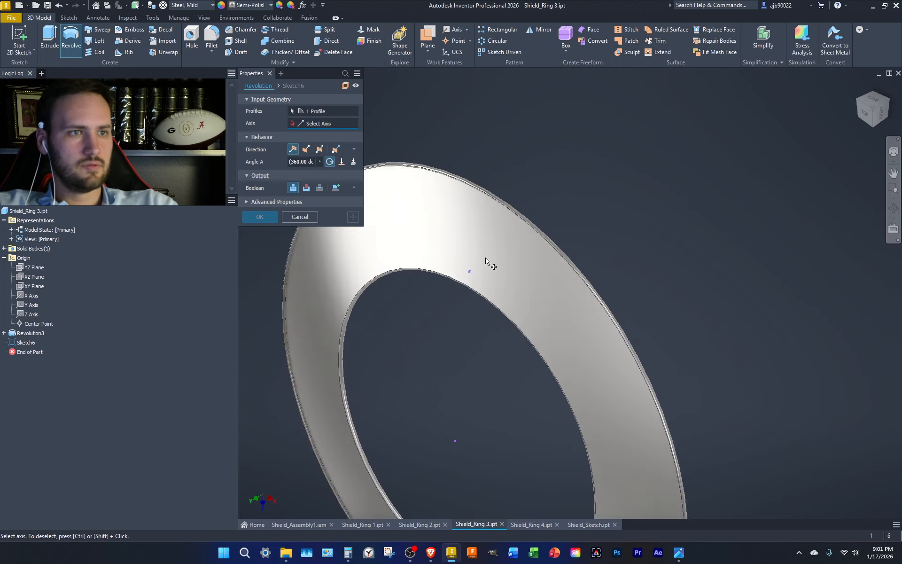
{"action": "left_click", "coordinate": [390, 333]}
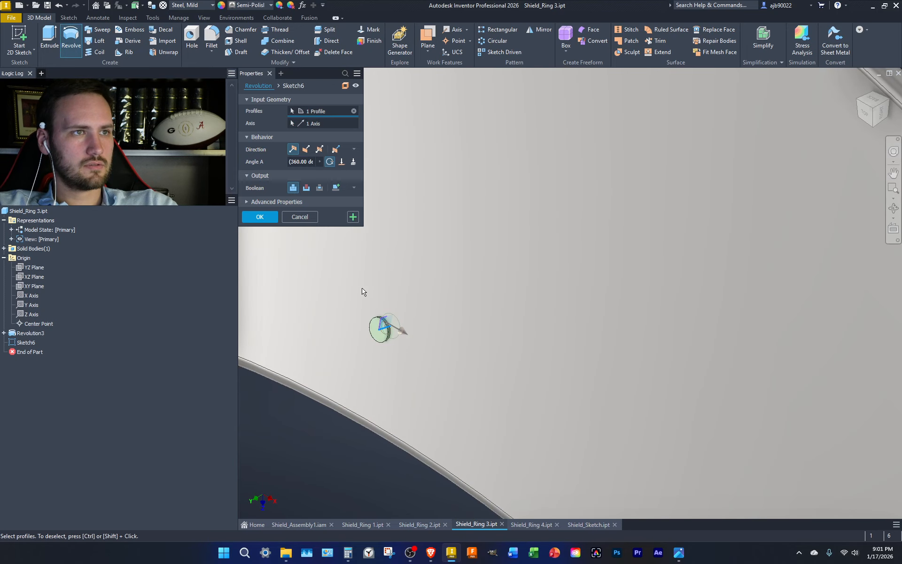
{"action": "left_click", "coordinate": [306, 188]}
{"action": "key", "text": "Return"}
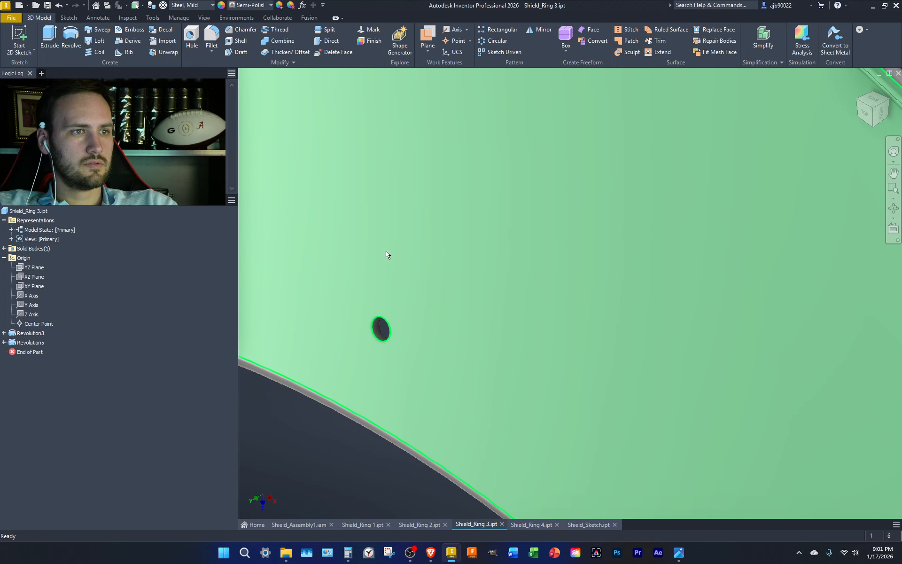
Create a circular pattern of the revolved hole around the Y Axis with 50 occurrences over 360 degrees.
{"action": "scroll", "coordinate": [517, 254], "scroll_direction": "down", "scroll_amount": 8}
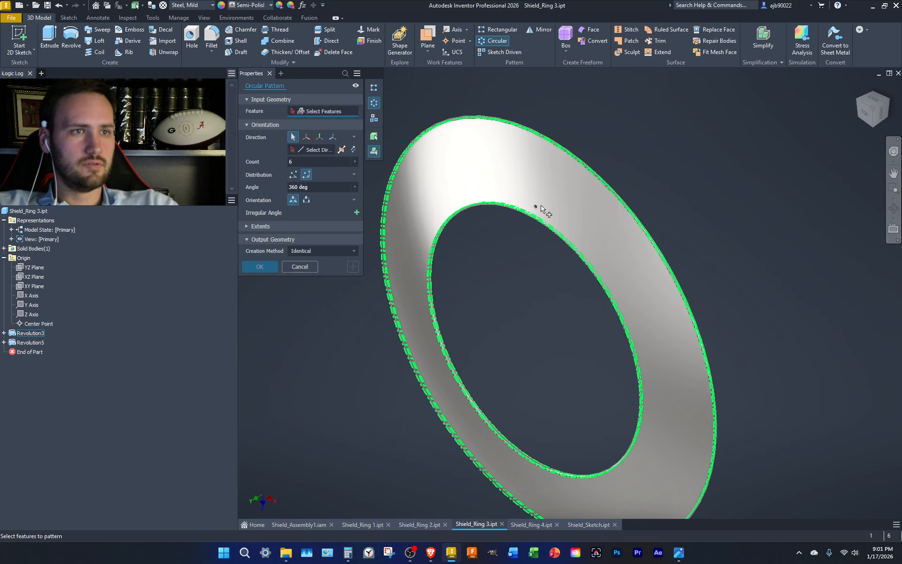
{"action": "scroll", "coordinate": [536, 207], "scroll_direction": "up", "scroll_amount": 5}
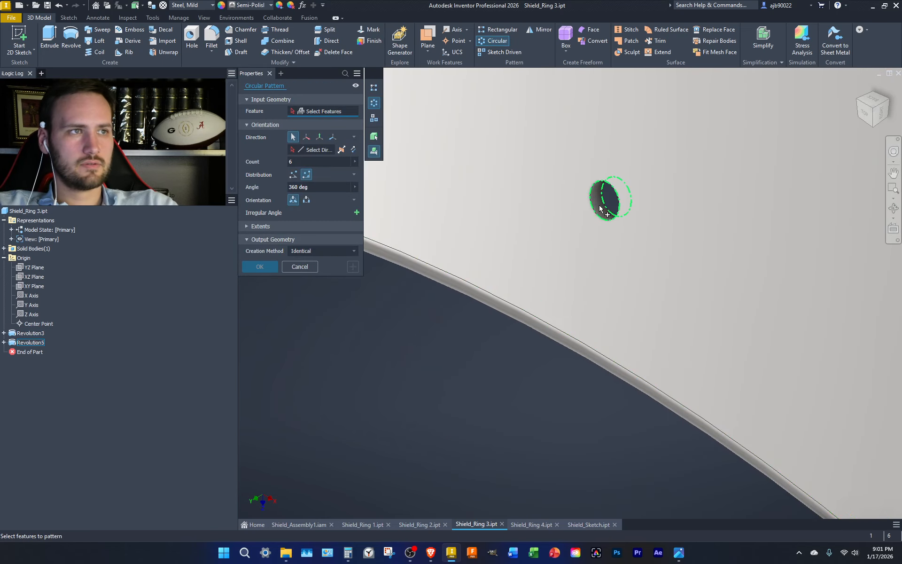
{"action": "left_click", "coordinate": [608, 206]}
{"action": "scroll", "coordinate": [581, 207], "scroll_direction": "down", "scroll_amount": 6}
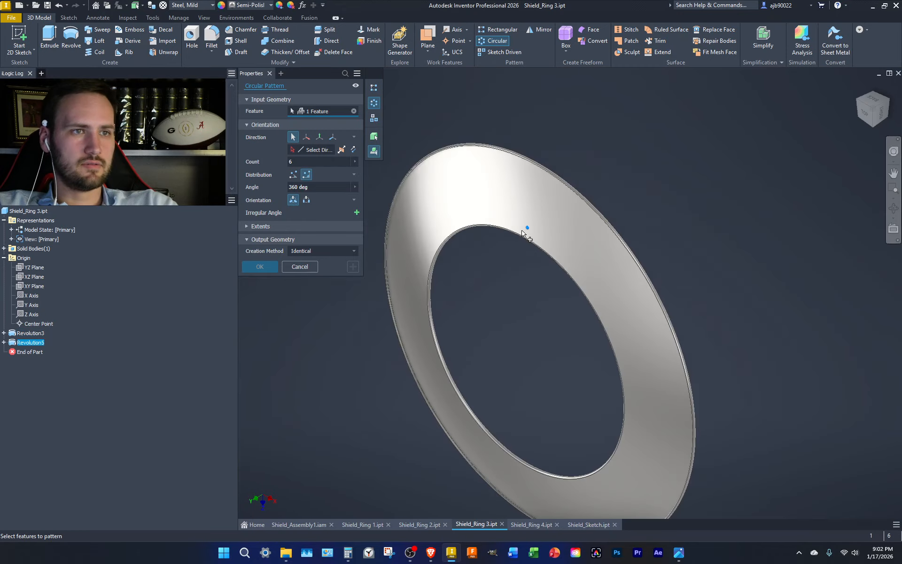
{"action": "left_click", "coordinate": [314, 150]}
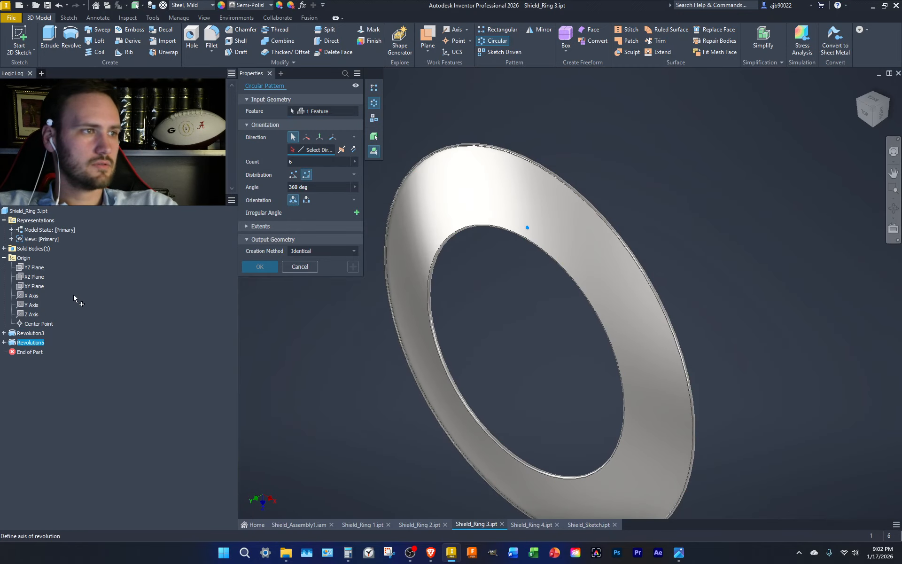
{"action": "left_click", "coordinate": [31, 305]}
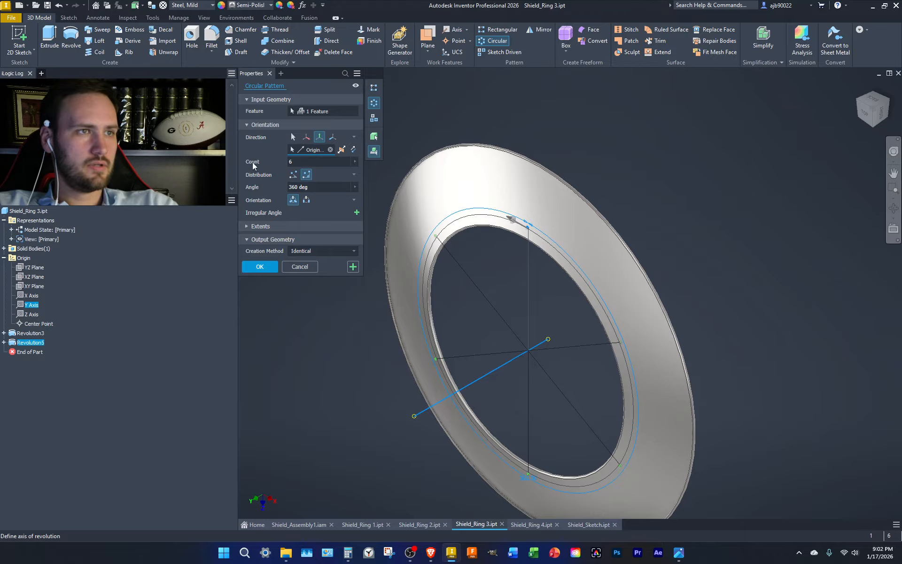
{"action": "left_click_drag", "start_coordinate": [302, 163], "coordinate": [235, 165]}
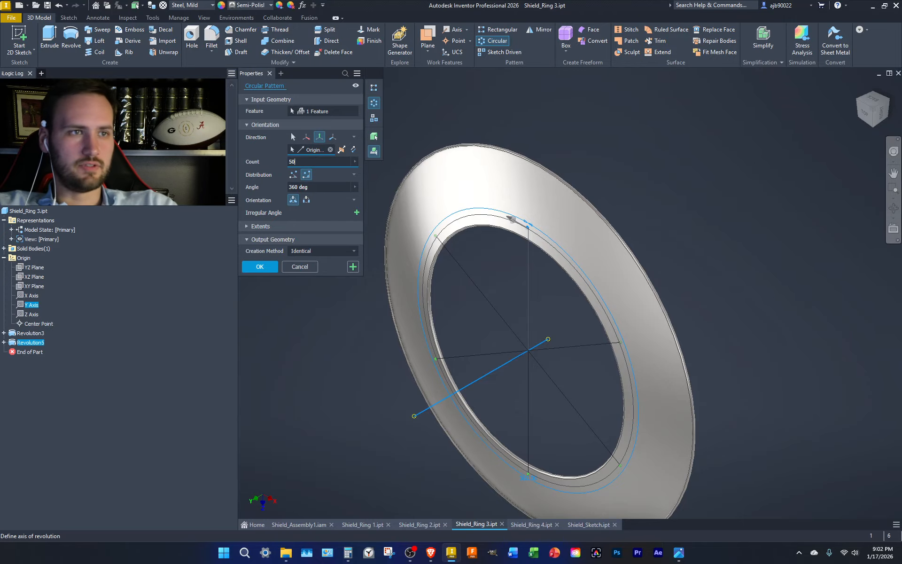
{"action": "type", "text": "50"}
{"action": "key", "text": "Return"}
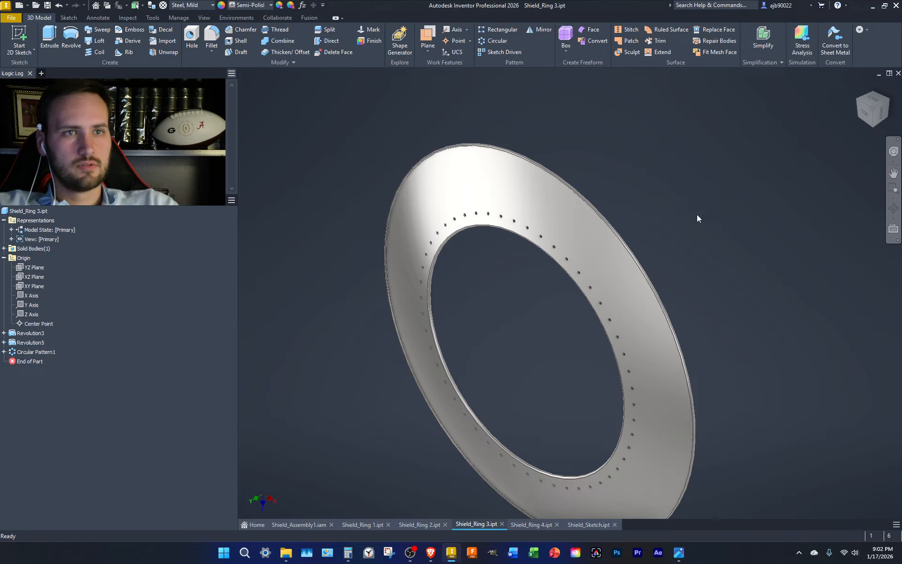
{"action": "scroll", "coordinate": [539, 269], "scroll_direction": "up", "scroll_amount": 4}
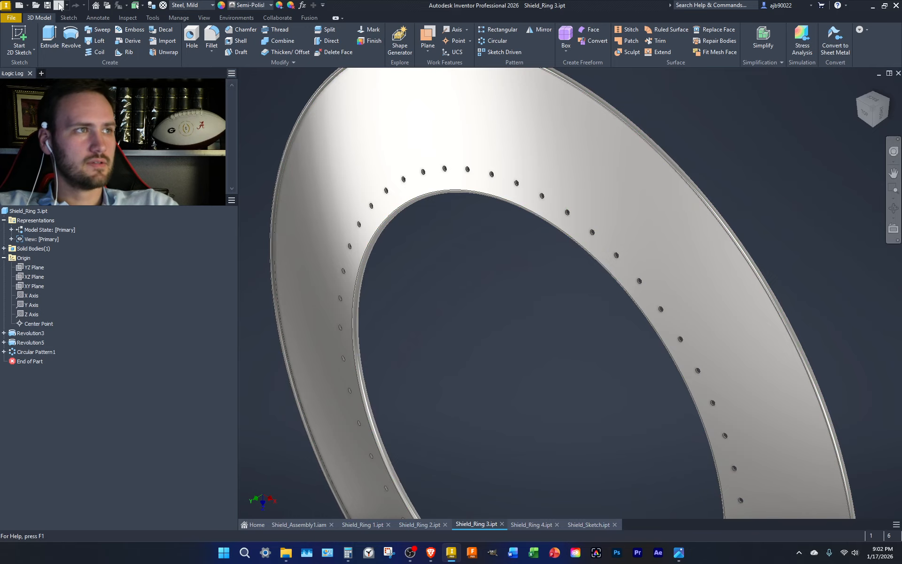
Examine the hole rings on Shield_Assembly1 from the top and at an angle, close up and across the whole shield.
{"action": "scroll", "coordinate": [408, 317], "scroll_direction": "down", "scroll_amount": 6}
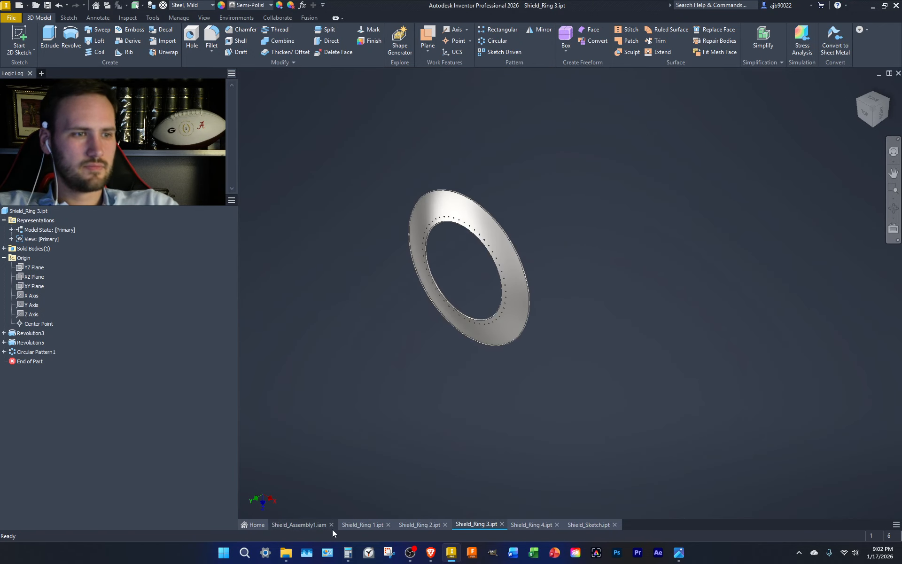
{"action": "left_click", "coordinate": [302, 525]}
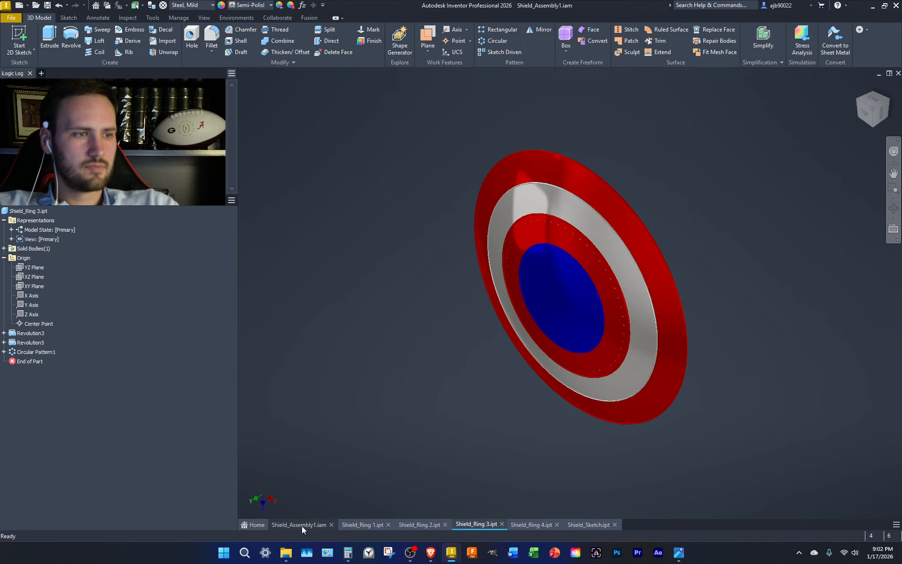
{"action": "left_click", "coordinate": [874, 115]}
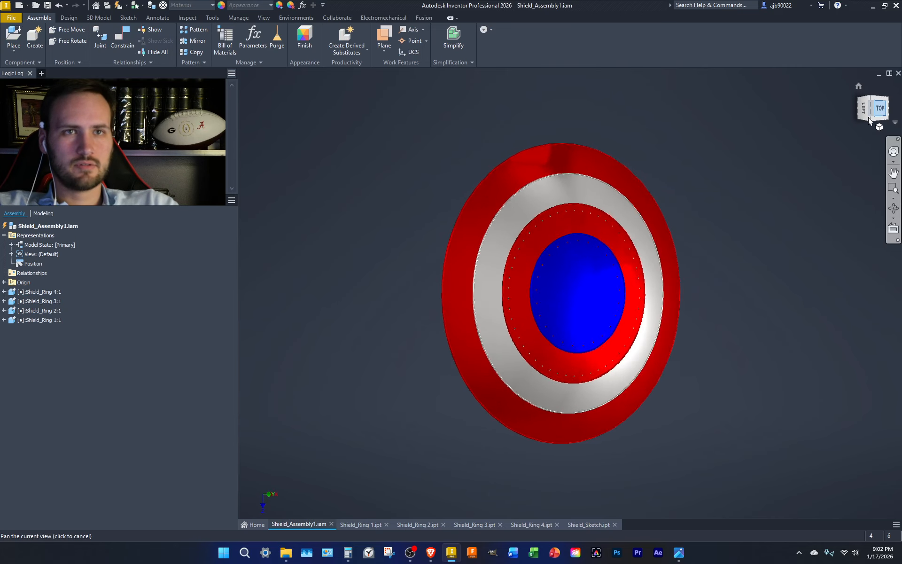
{"action": "scroll", "coordinate": [556, 221], "scroll_direction": "up", "scroll_amount": 5}
{"action": "scroll", "coordinate": [512, 249], "scroll_direction": "up", "scroll_amount": 3}
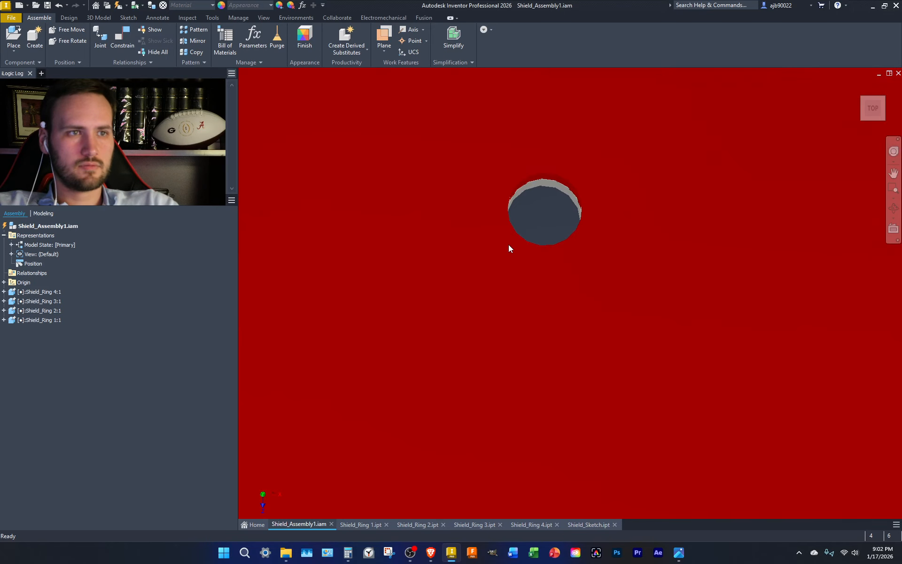
{"action": "scroll", "coordinate": [527, 244], "scroll_direction": "down", "scroll_amount": 8}
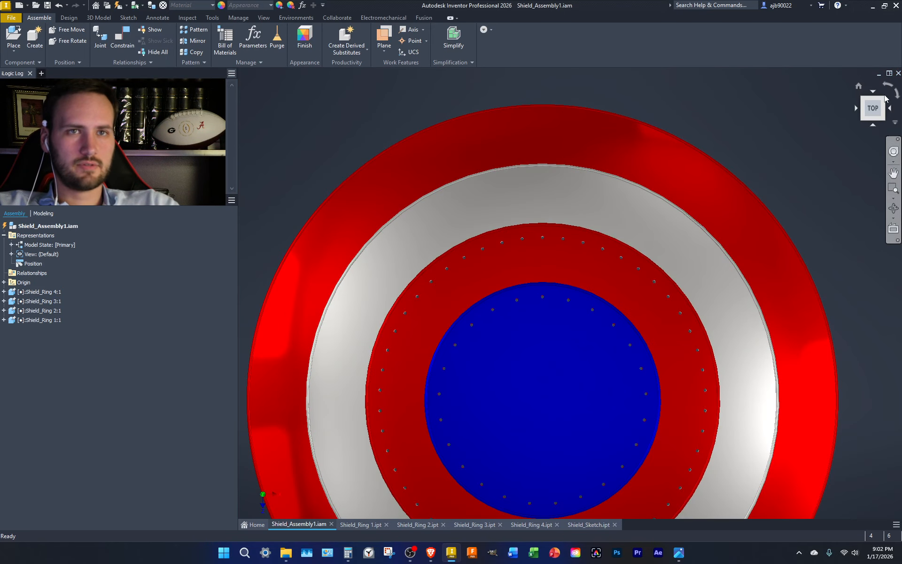
{"action": "left_click", "coordinate": [884, 98]}
{"action": "scroll", "coordinate": [553, 256], "scroll_direction": "up", "scroll_amount": 6}
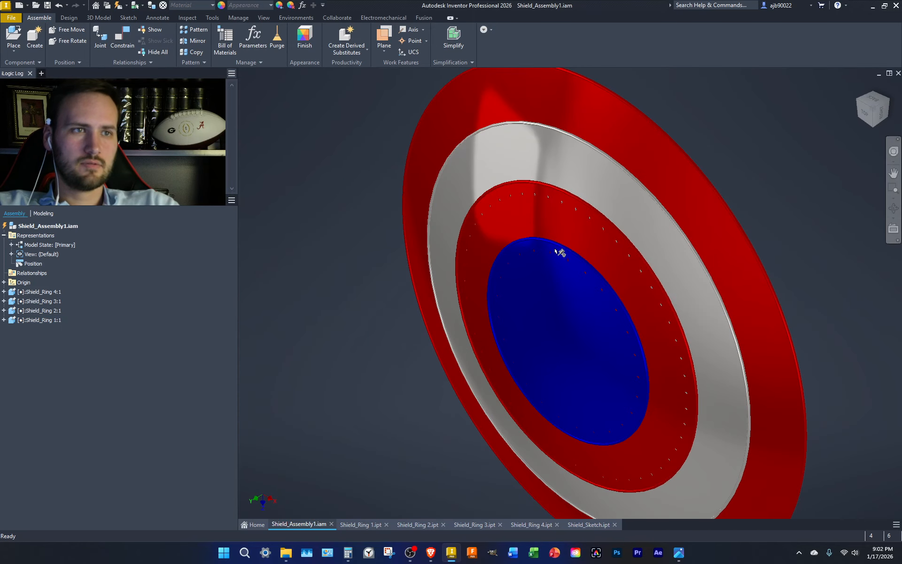
{"action": "scroll", "coordinate": [673, 278], "scroll_direction": "down", "scroll_amount": 6}
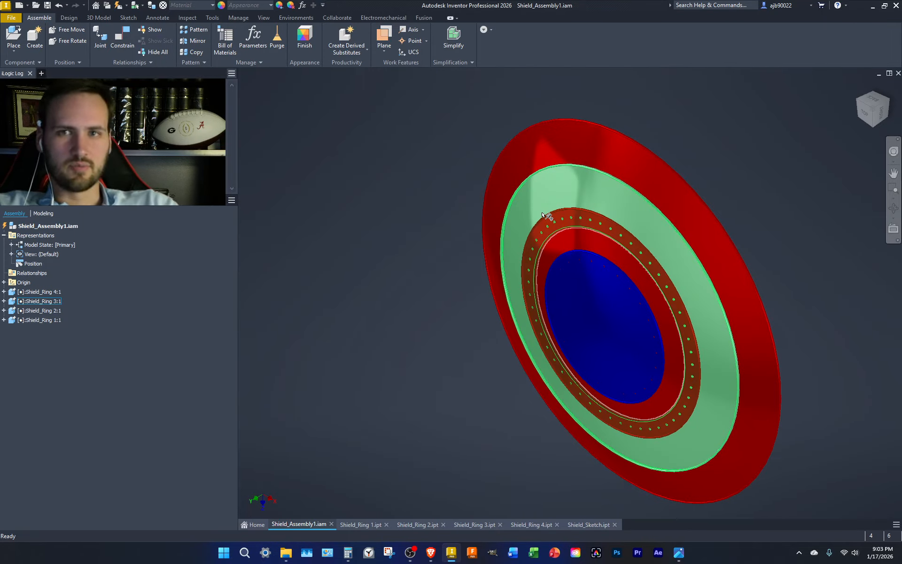
Switch to Shield_Ring 3 and open Sketch6 under Revolution5 for a look, leaving it unedited.
{"action": "left_click", "coordinate": [466, 525]}
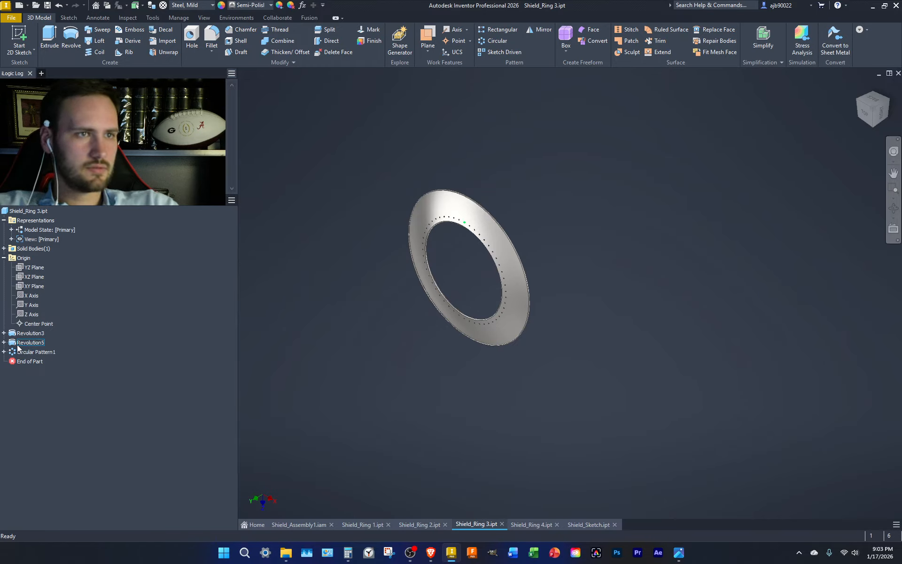
{"action": "left_click", "coordinate": [4, 342]}
{"action": "double_click", "coordinate": [31, 352]}
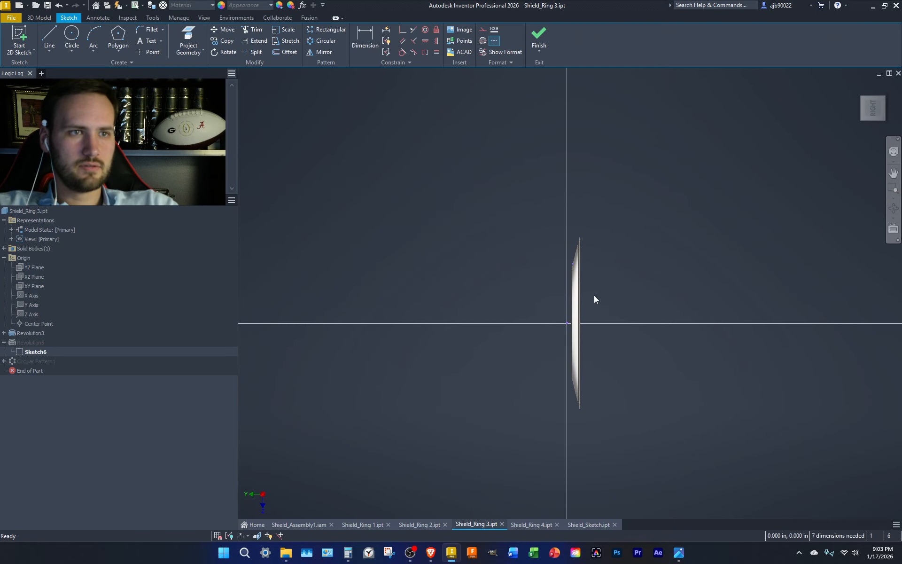
{"action": "left_click", "coordinate": [538, 38]}
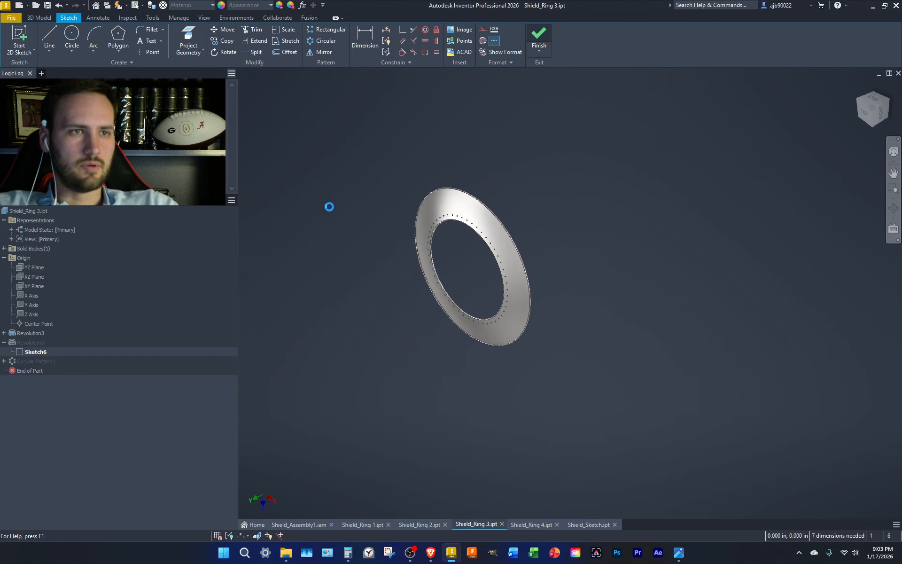
Create a new empty sketch on the YZ Plane of Shield_Ring 3 and finish it.
{"action": "left_click", "coordinate": [16, 41]}
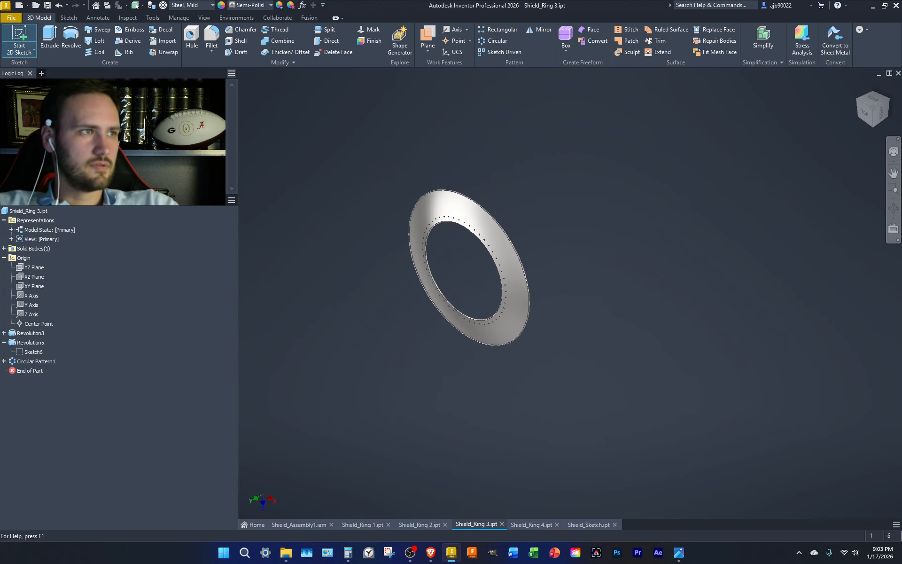
{"action": "left_click", "coordinate": [34, 271]}
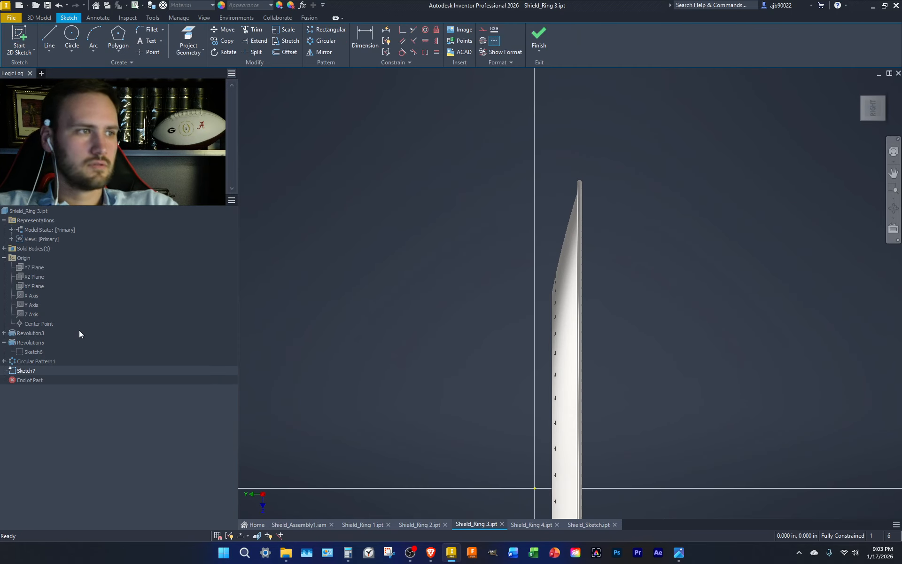
{"action": "left_click", "coordinate": [538, 38]}
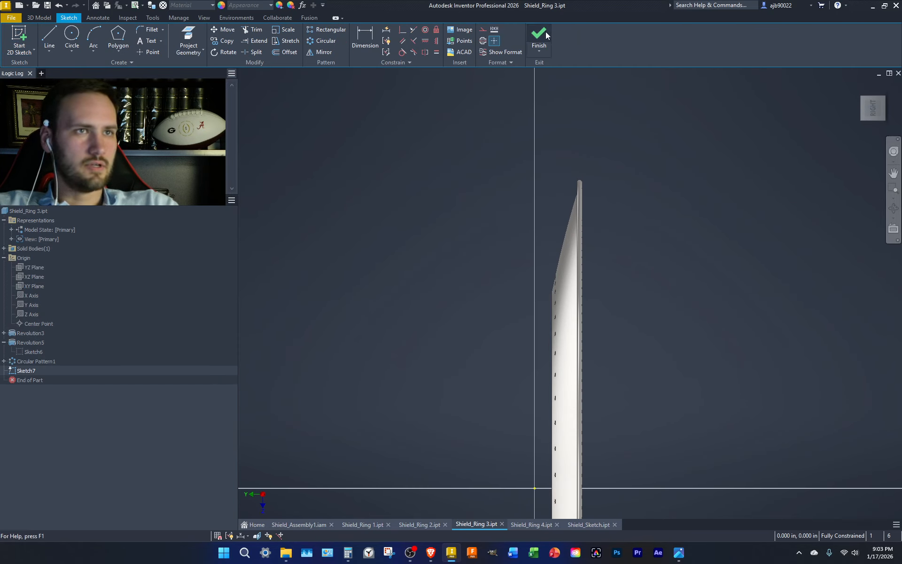
Suppress Revolution3, Revolution5 and Circular Pattern1.
{"action": "right_click", "coordinate": [29, 333]}
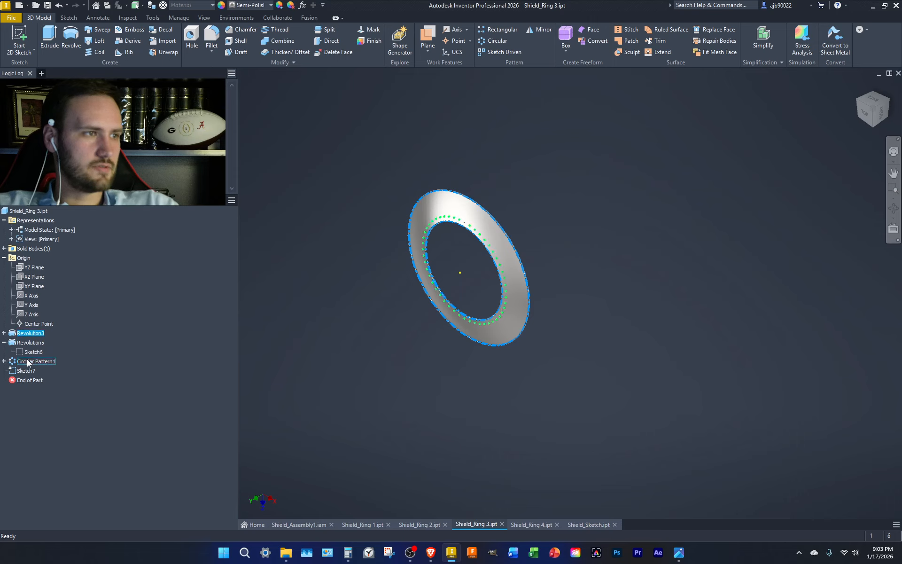
{"action": "left_click", "coordinate": [28, 362]}
{"action": "left_click", "coordinate": [30, 335], "text": "ctrl"}
{"action": "right_click", "coordinate": [30, 336]}
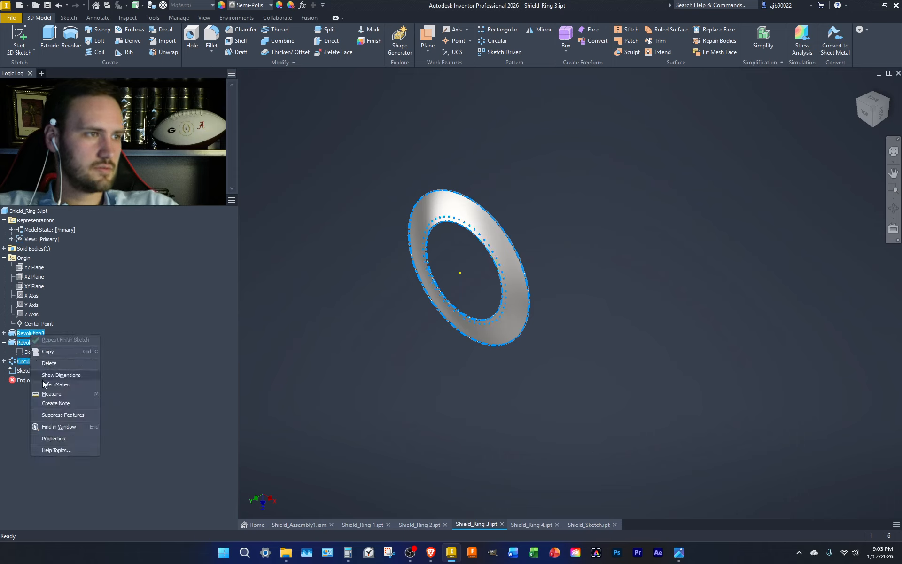
{"action": "left_click", "coordinate": [54, 418]}
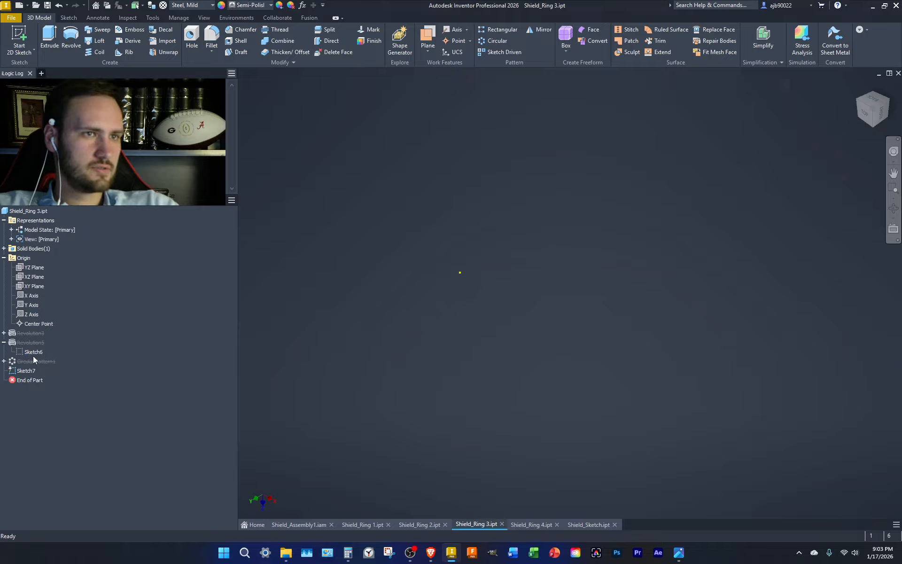
Show the Ring - Layer 3 sketch under Revolution3 and open Sketch7 for editing.
{"action": "left_click", "coordinate": [3, 341]}
{"action": "left_click", "coordinate": [4, 332]}
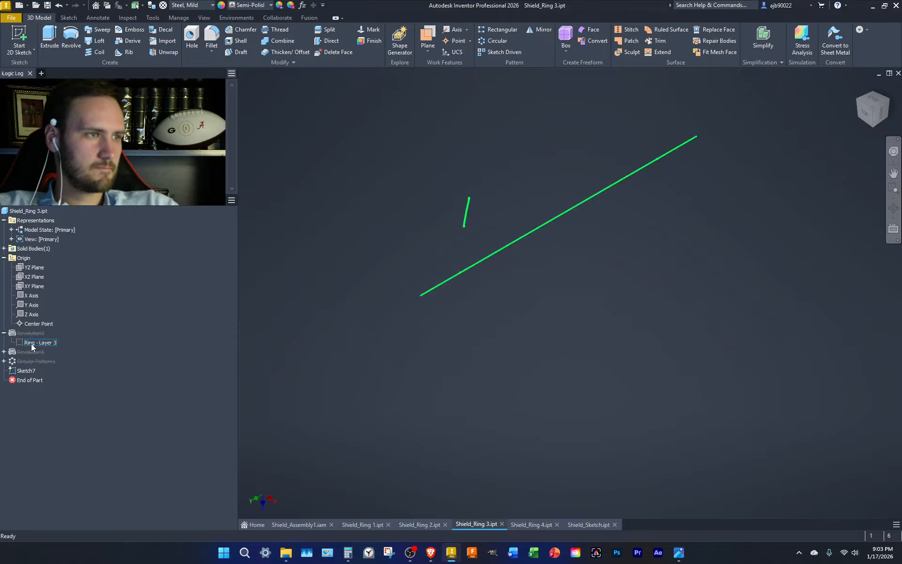
{"action": "right_click", "coordinate": [31, 343]}
{"action": "left_click", "coordinate": [58, 466]}
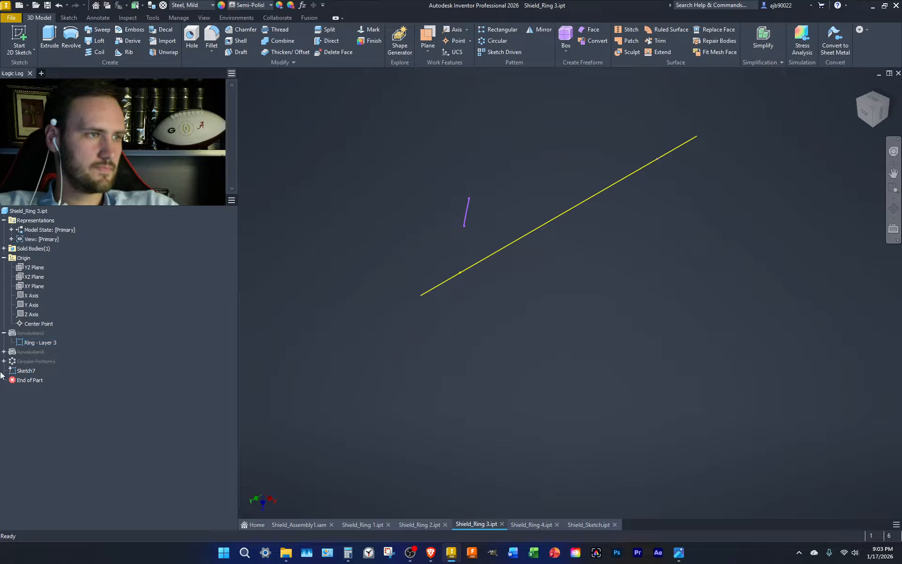
{"action": "double_click", "coordinate": [26, 370]}
{"action": "scroll", "coordinate": [565, 221], "scroll_direction": "down", "scroll_amount": 6}
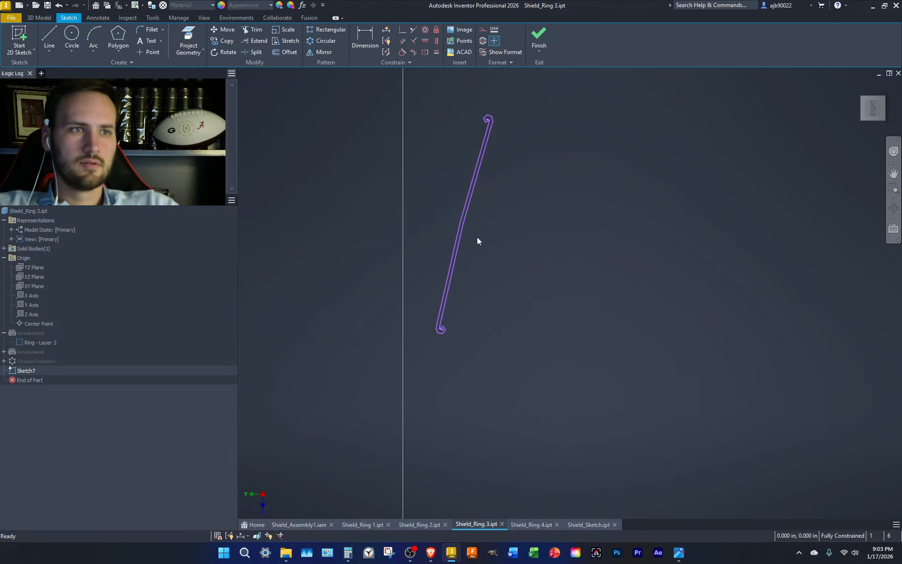
Project the long edges of the Ring - Layer 3 profile into Sketch7.
{"action": "right_click", "coordinate": [453, 252]}
{"action": "left_click", "coordinate": [497, 255]}
{"action": "right_click", "coordinate": [494, 255]}
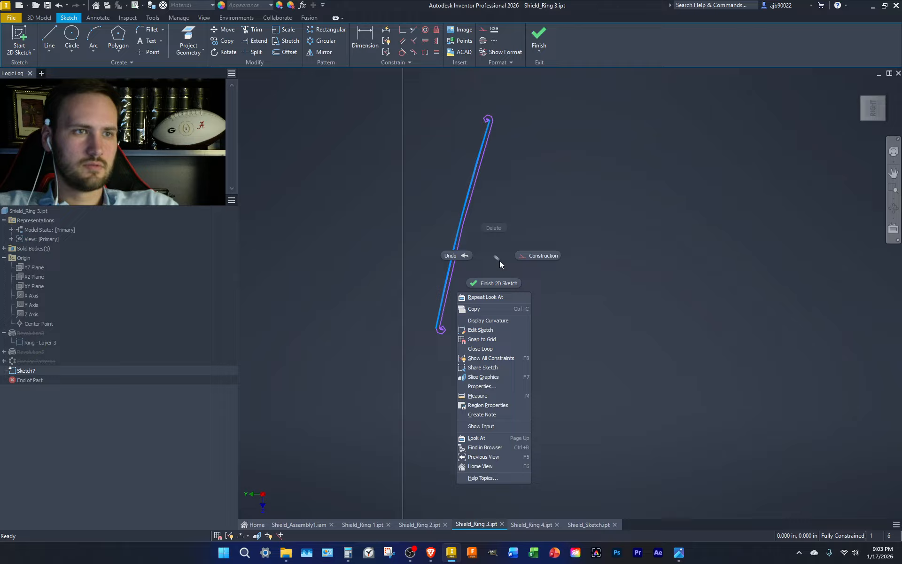
{"action": "left_click", "coordinate": [498, 261]}
{"action": "left_click", "coordinate": [485, 260]}
{"action": "right_click", "coordinate": [485, 260]}
{"action": "left_click", "coordinate": [510, 271]}
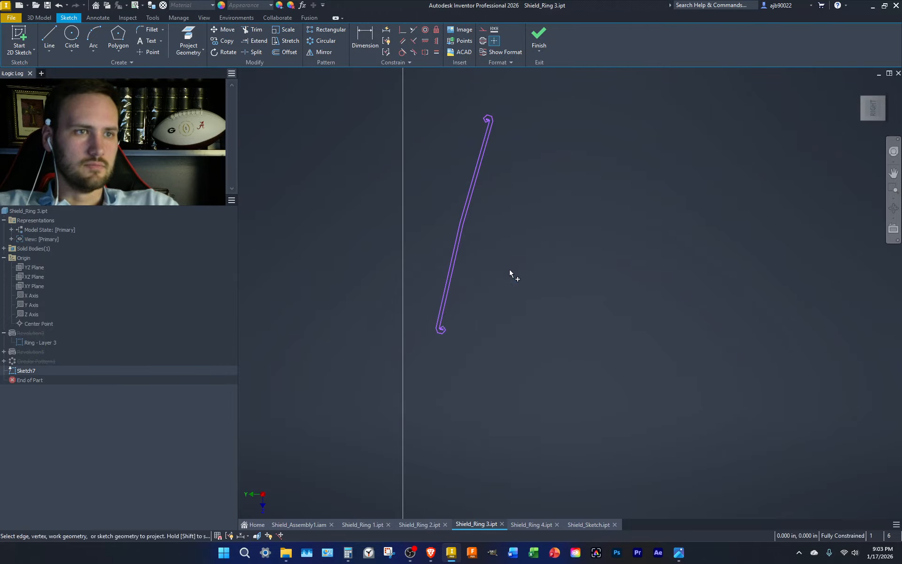
{"action": "left_click", "coordinate": [458, 265]}
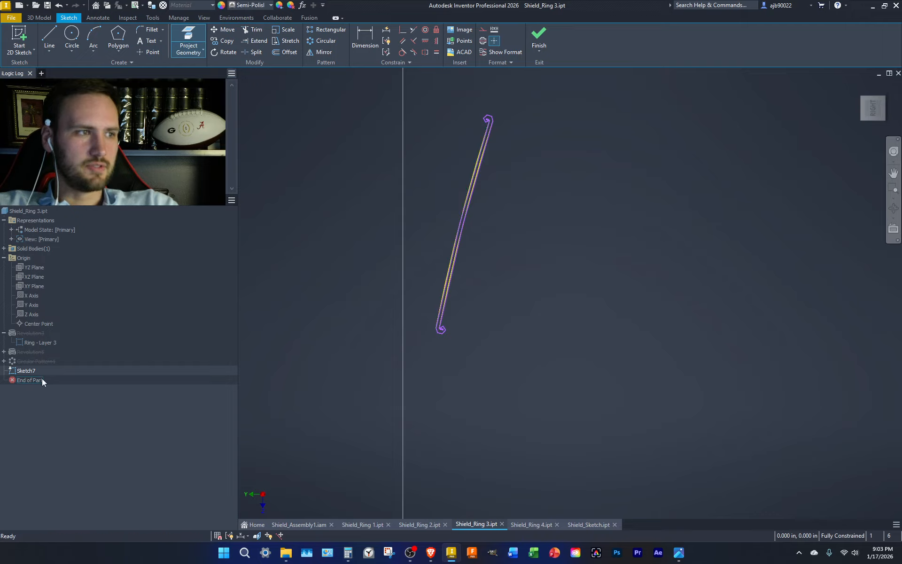
Hide the Ring - Layer 3 sketch to check which edges are projected into Sketch7.
{"action": "key", "text": "Escape"}
{"action": "right_click", "coordinate": [25, 345]}
{"action": "left_click", "coordinate": [45, 480]}
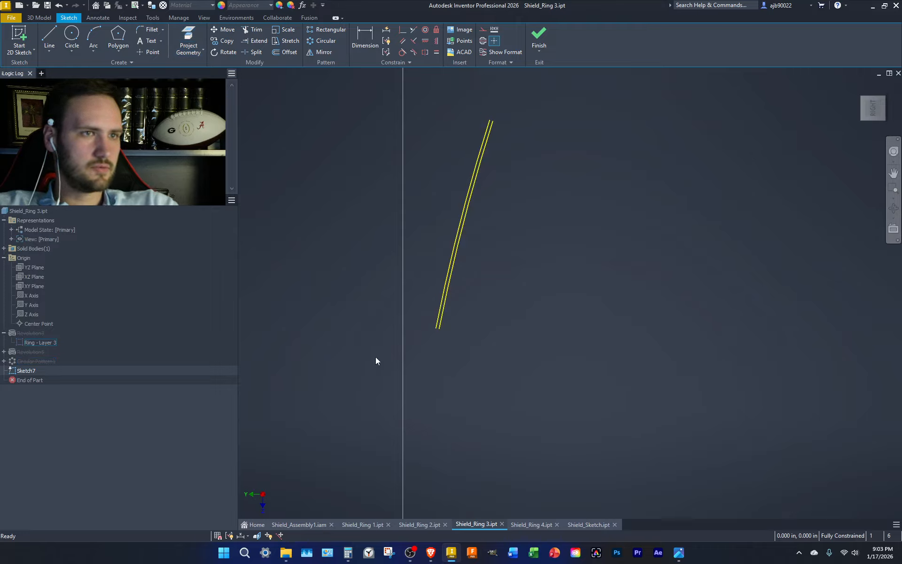
{"action": "scroll", "coordinate": [539, 317], "scroll_direction": "up", "scroll_amount": 5}
{"action": "middle_click_drag", "start_coordinate": [540, 318], "coordinate": [415, 284]}
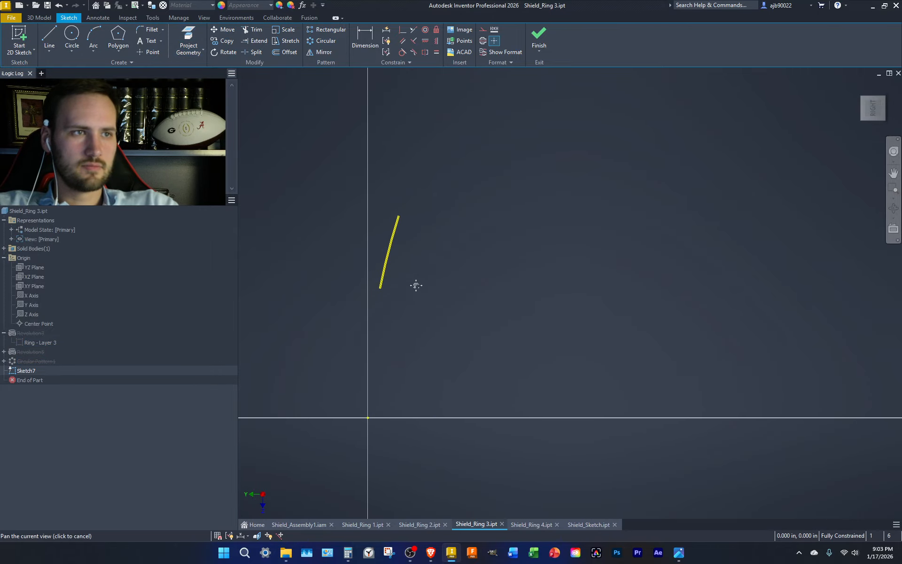
{"action": "scroll", "coordinate": [394, 207], "scroll_direction": "down", "scroll_amount": 8}
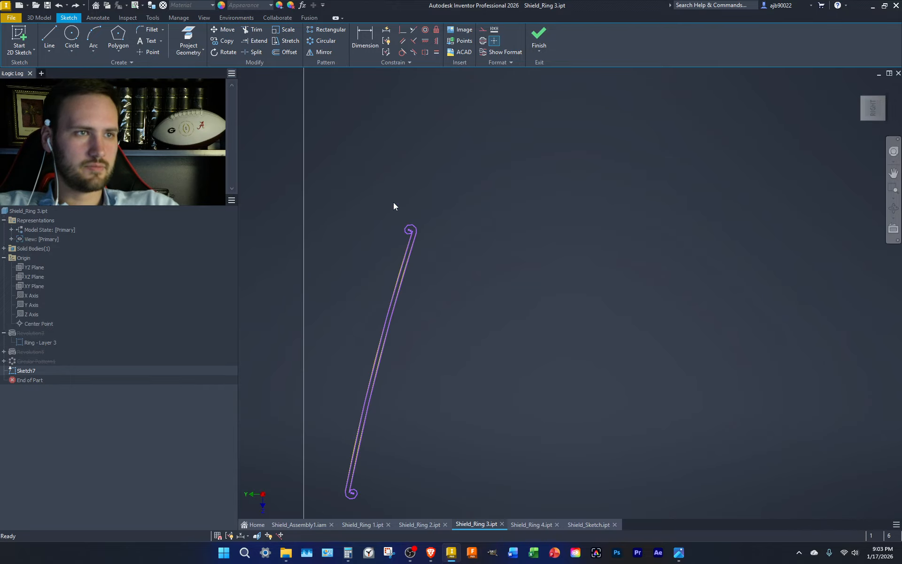
Project the profile's upper curl and draw a vertical line from its arc centre, trimmed at the top of the curl.
{"action": "right_click", "coordinate": [427, 245]}
{"action": "left_click", "coordinate": [473, 273]}
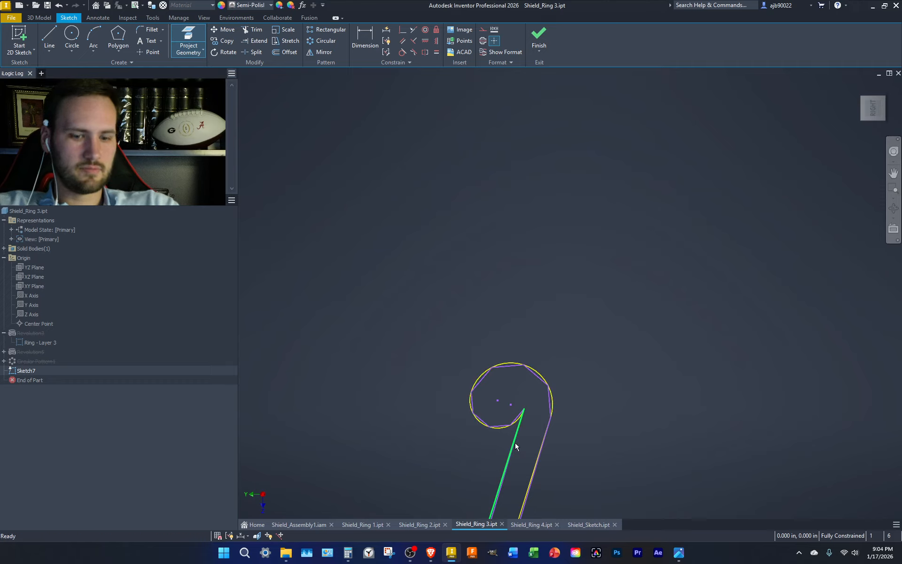
{"action": "key", "text": "l"}
{"action": "left_click", "coordinate": [510, 405]}
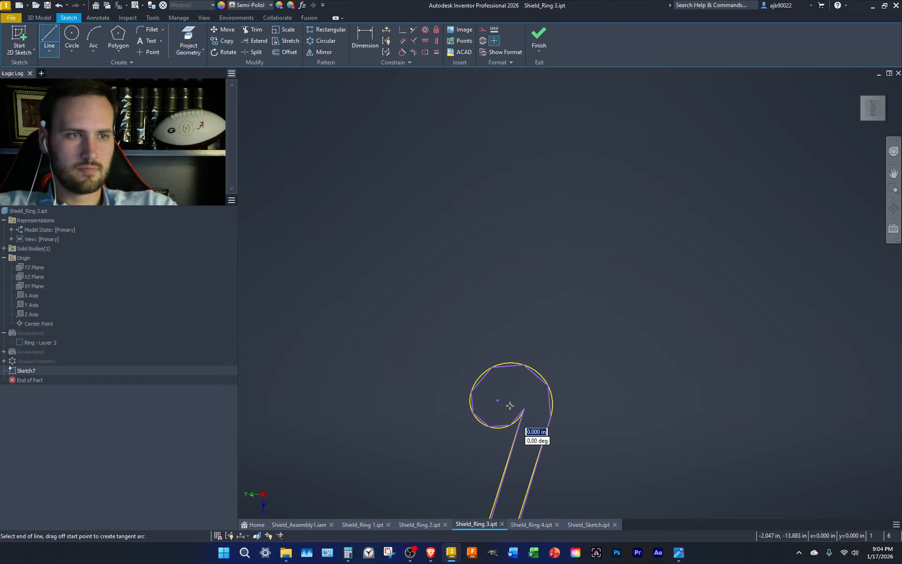
{"action": "left_click", "coordinate": [511, 337]}
{"action": "key", "text": "x"}
{"action": "left_click", "coordinate": [510, 339]}
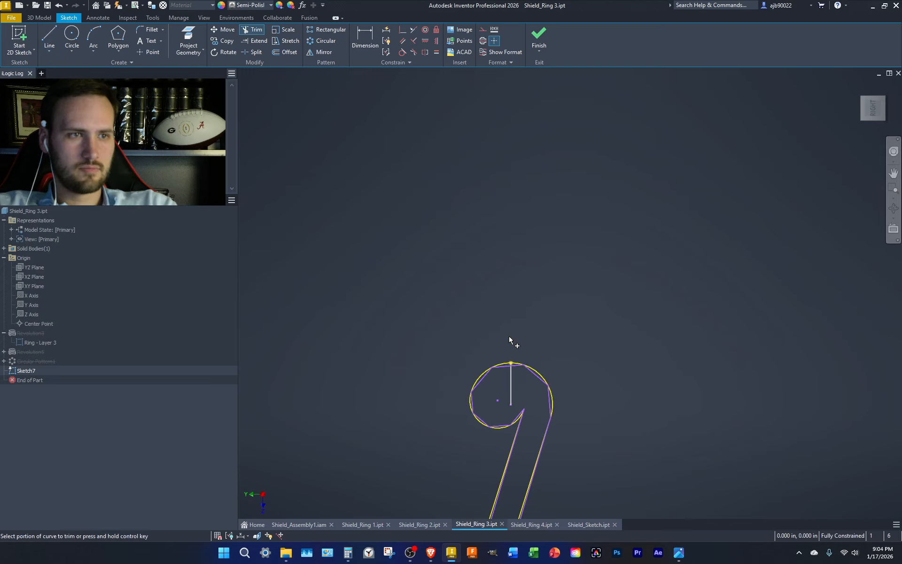
{"action": "scroll", "coordinate": [508, 348], "scroll_direction": "down", "scroll_amount": 2}
{"action": "scroll", "coordinate": [508, 349], "scroll_direction": "up", "scroll_amount": 3}
{"action": "key", "text": "Escape"}
{"action": "scroll", "coordinate": [507, 350], "scroll_direction": "up", "scroll_amount": 2}
{"action": "scroll", "coordinate": [508, 349], "scroll_direction": "down", "scroll_amount": 2}
{"action": "scroll", "coordinate": [508, 349], "scroll_direction": "down", "scroll_amount": 2}
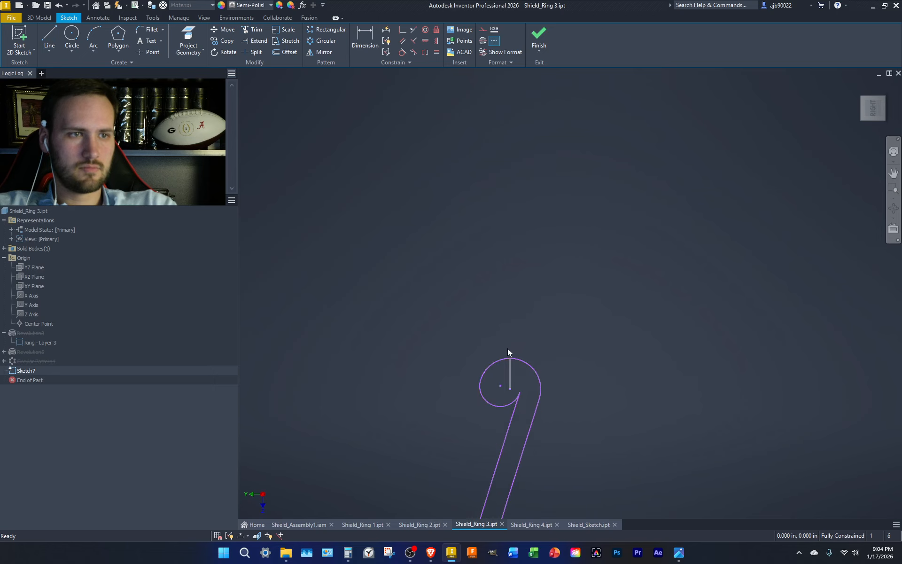
Draw a horizontal line about 0.25 in long from the top of the curl toward the sketch's vertical axis.
{"action": "key", "text": "l"}
{"action": "left_click", "coordinate": [510, 357]}
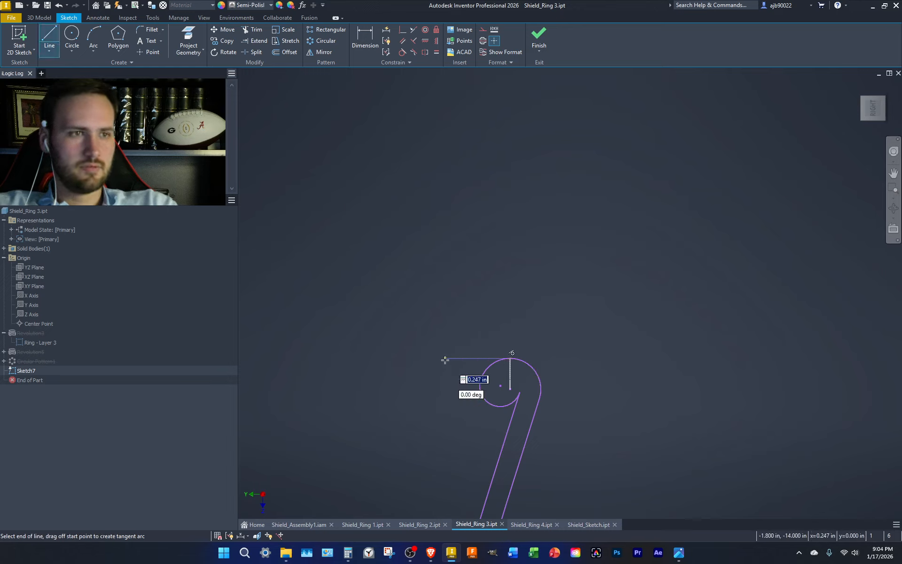
{"action": "key", "text": "Escape"}
{"action": "scroll", "coordinate": [445, 360], "scroll_direction": "down", "scroll_amount": 5}
{"action": "middle_click_drag", "start_coordinate": [507, 279], "coordinate": [584, 123]}
{"action": "scroll", "coordinate": [584, 123], "scroll_direction": "down", "scroll_amount": 2}
{"action": "scroll", "coordinate": [536, 448], "scroll_direction": "down", "scroll_amount": 2}
{"action": "scroll", "coordinate": [537, 449], "scroll_direction": "down", "scroll_amount": 1}
{"action": "middle_click_drag", "start_coordinate": [537, 448], "coordinate": [534, 362]}
Draw a vertical line up from the origin and join it to the horizontal line in a clean corner by extending and trimming.
{"action": "key", "text": "l"}
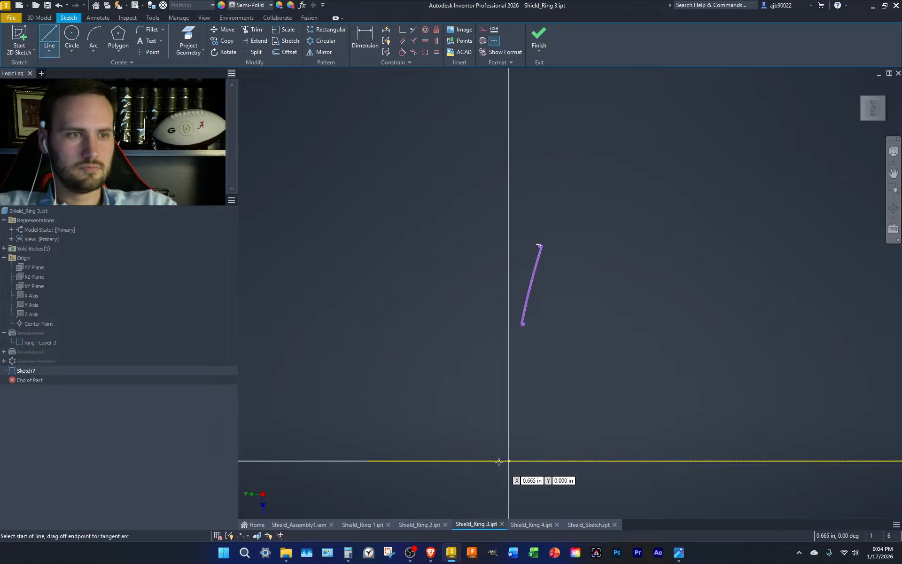
{"action": "left_click", "coordinate": [509, 460]}
{"action": "left_click", "coordinate": [509, 235]}
{"action": "key", "text": "Escape"}
{"action": "scroll", "coordinate": [526, 249], "scroll_direction": "up", "scroll_amount": 5}
{"action": "key", "text": "x"}
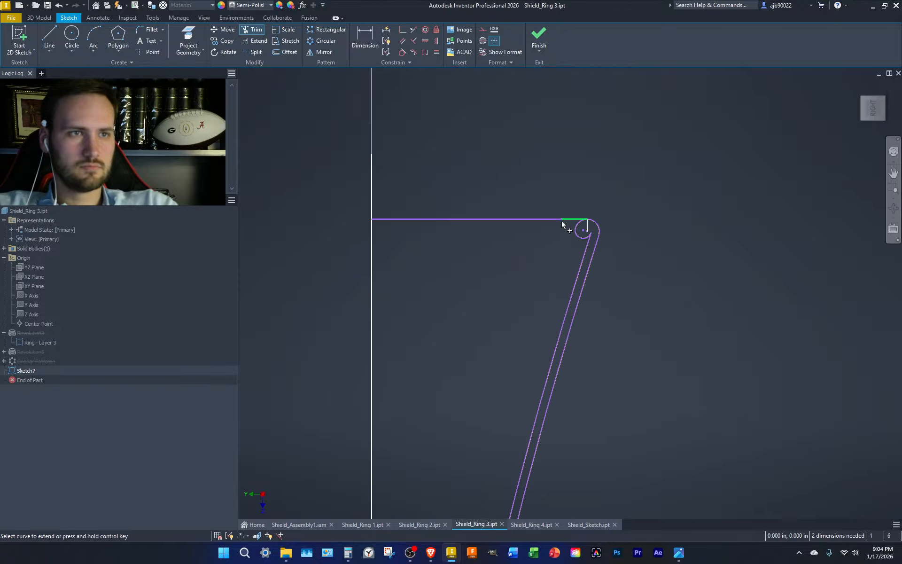
{"action": "left_click_drag", "start_coordinate": [404, 189], "coordinate": [317, 192]}
Draw a 0.875 in line from the upper corner down along the vertical line.
{"action": "key", "text": "l"}
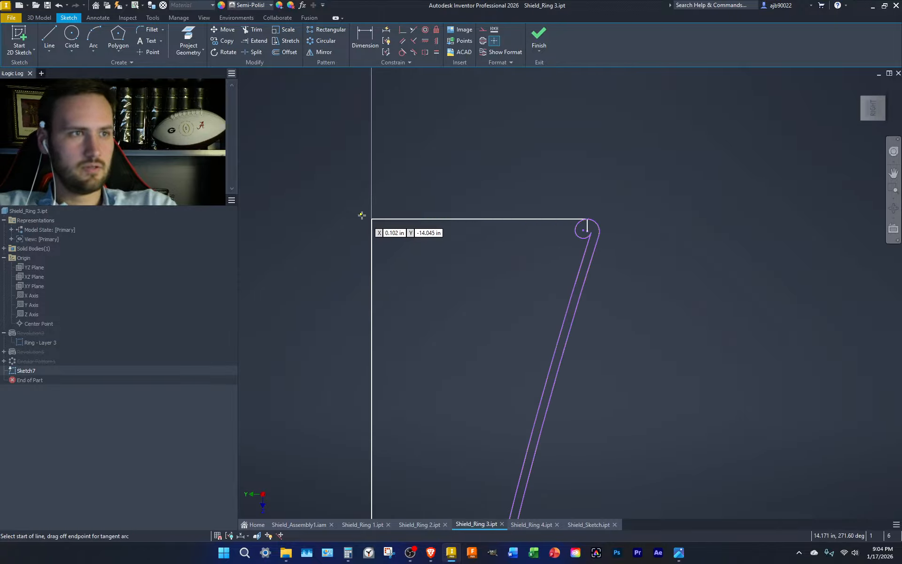
{"action": "left_click", "coordinate": [373, 220]}
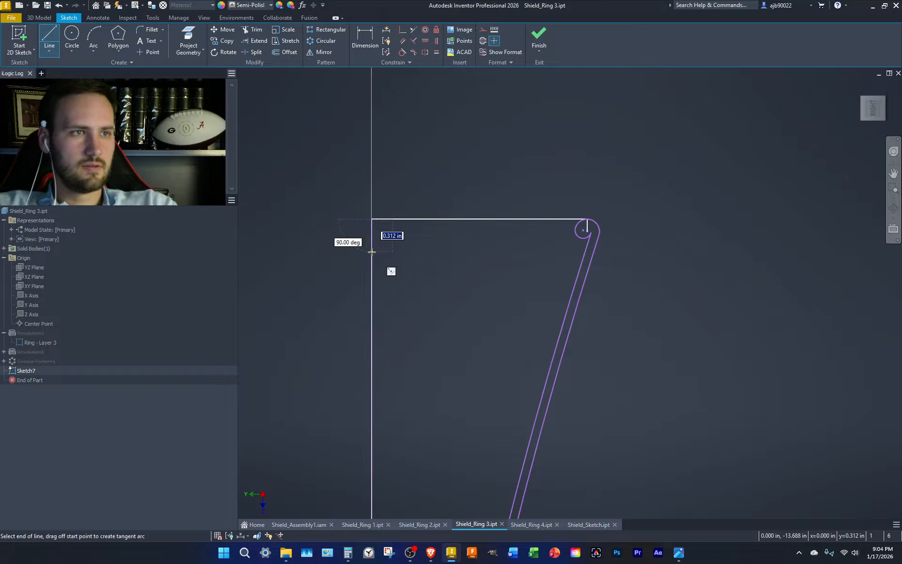
{"action": "key", "text": "Return"}
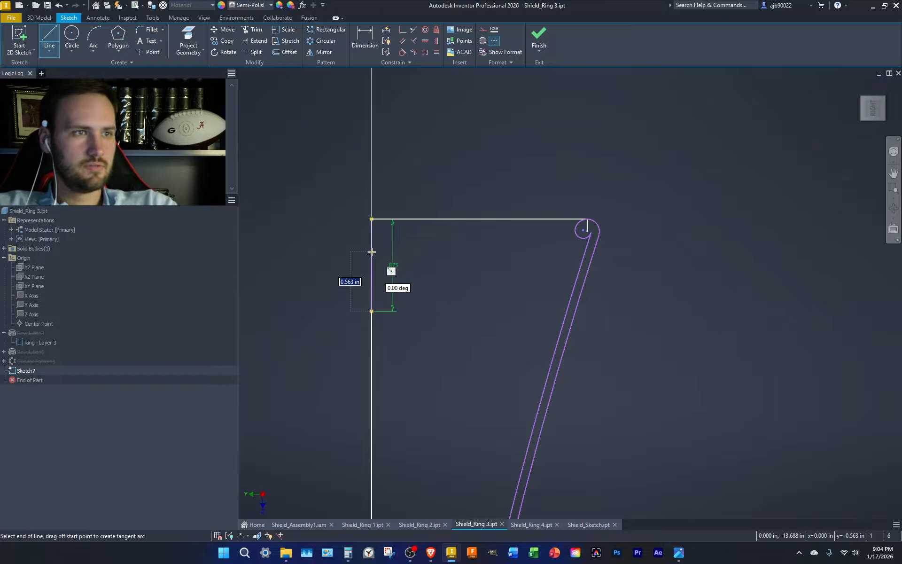
Draw a horizontal line from the lower end of the 0.875 in line to the sloped wall and trim its overshoot.
{"action": "left_click", "coordinate": [624, 311]}
{"action": "key", "text": "x"}
{"action": "left_click", "coordinate": [621, 312]}
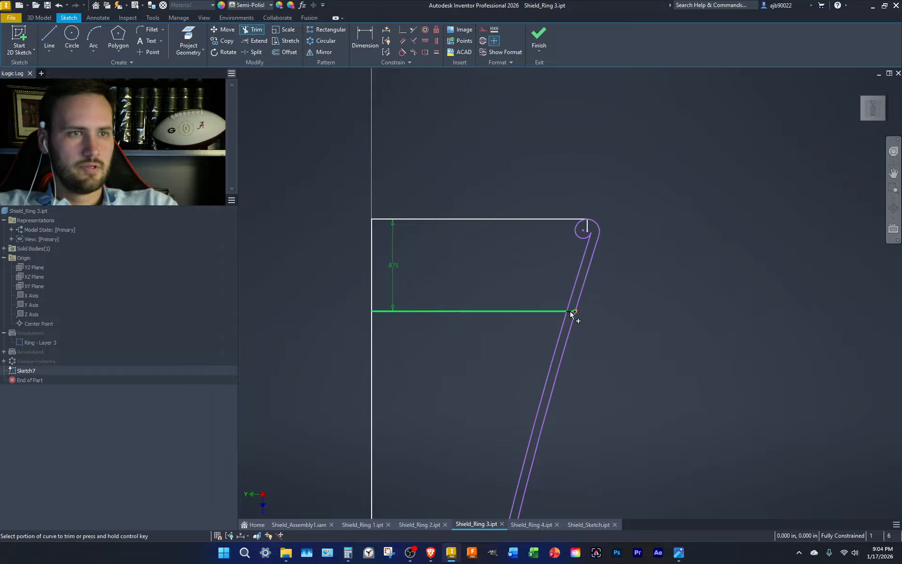
Draw a line from the horizontal line's end on the wall, perpendicular through the sloped wall and on to the horizontal axis.
{"action": "scroll", "coordinate": [584, 322], "scroll_direction": "down", "scroll_amount": 5}
{"action": "key", "text": "l"}
{"action": "scroll", "coordinate": [520, 314], "scroll_direction": "up", "scroll_amount": 3}
{"action": "scroll", "coordinate": [519, 314], "scroll_direction": "up", "scroll_amount": 5}
{"action": "left_click", "coordinate": [512, 309]}
{"action": "scroll", "coordinate": [494, 300], "scroll_direction": "down", "scroll_amount": 12}
{"action": "scroll", "coordinate": [652, 341], "scroll_direction": "down", "scroll_amount": 3}
{"action": "scroll", "coordinate": [678, 348], "scroll_direction": "up", "scroll_amount": 4}
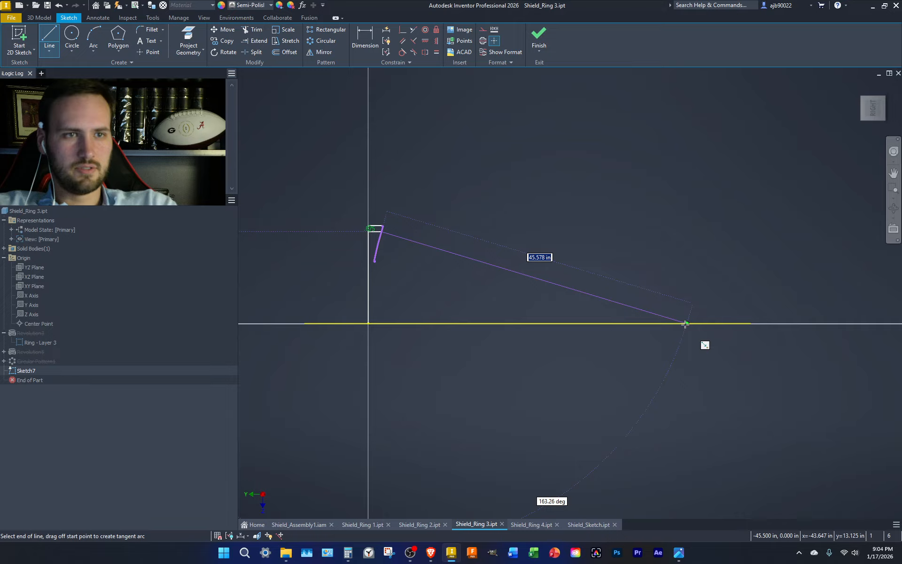
{"action": "left_click", "coordinate": [685, 323]}
{"action": "key", "text": "Escape"}
Trim the long perpendicular line so only the short segment between the two sloped wall edges remains.
{"action": "scroll", "coordinate": [379, 237], "scroll_direction": "up", "scroll_amount": 5}
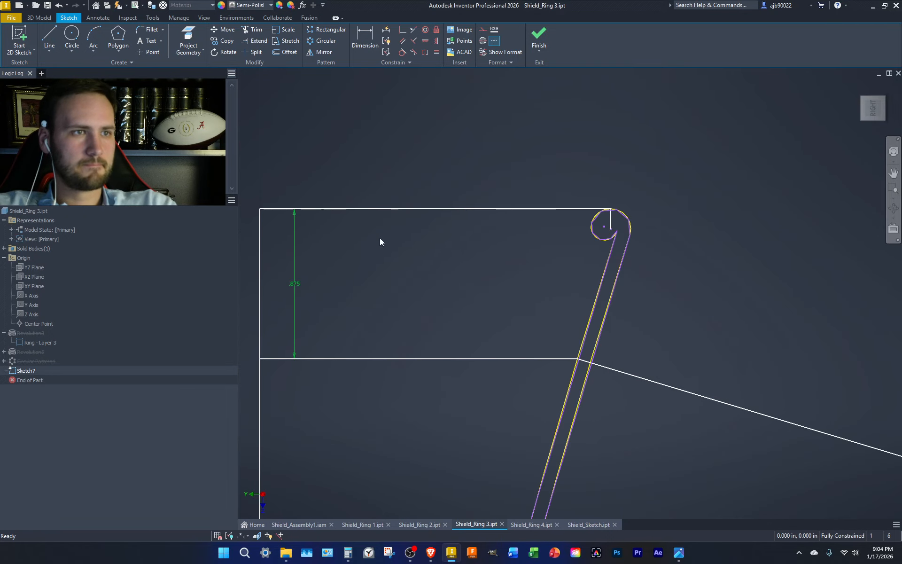
{"action": "key", "text": "x"}
{"action": "left_click", "coordinate": [554, 332]}
{"action": "scroll", "coordinate": [521, 319], "scroll_direction": "up", "scroll_amount": 3}
{"action": "scroll", "coordinate": [522, 319], "scroll_direction": "up", "scroll_amount": 4}
{"action": "key", "text": "Escape"}
{"action": "scroll", "coordinate": [509, 300], "scroll_direction": "down", "scroll_amount": 5}
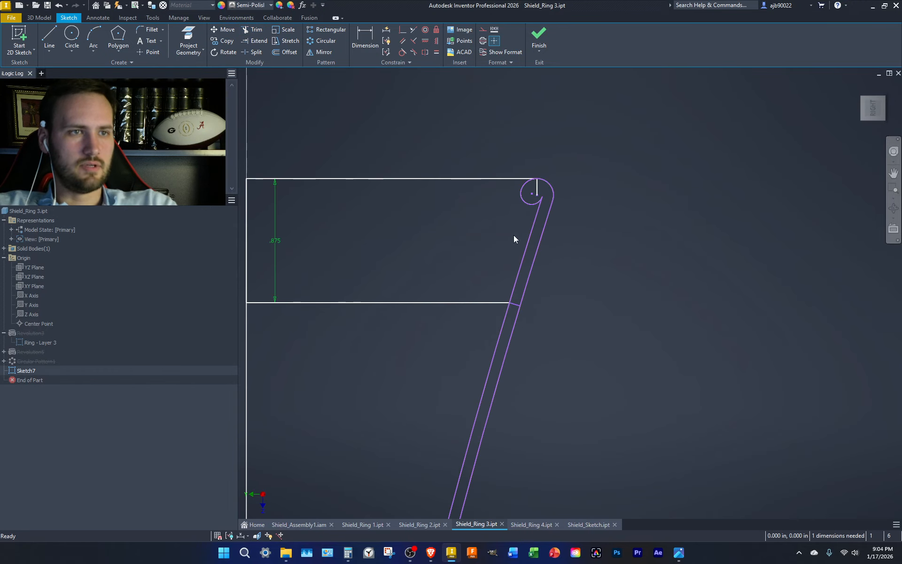
Finish the sketch, hide the Ring - Layer 3 sketch, and reopen Sketch7 for editing.
{"action": "key", "text": "F6"}
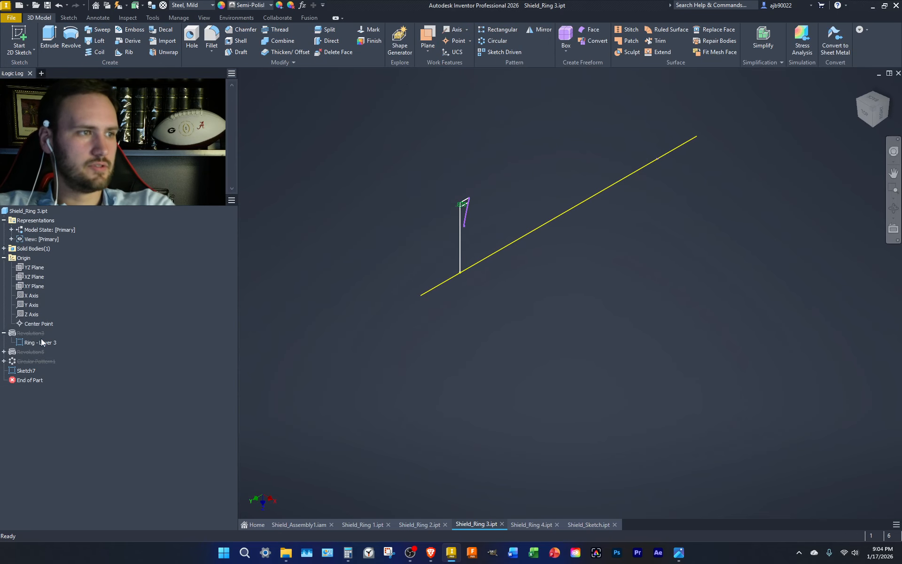
{"action": "right_click", "coordinate": [33, 343]}
{"action": "left_click", "coordinate": [75, 465]}
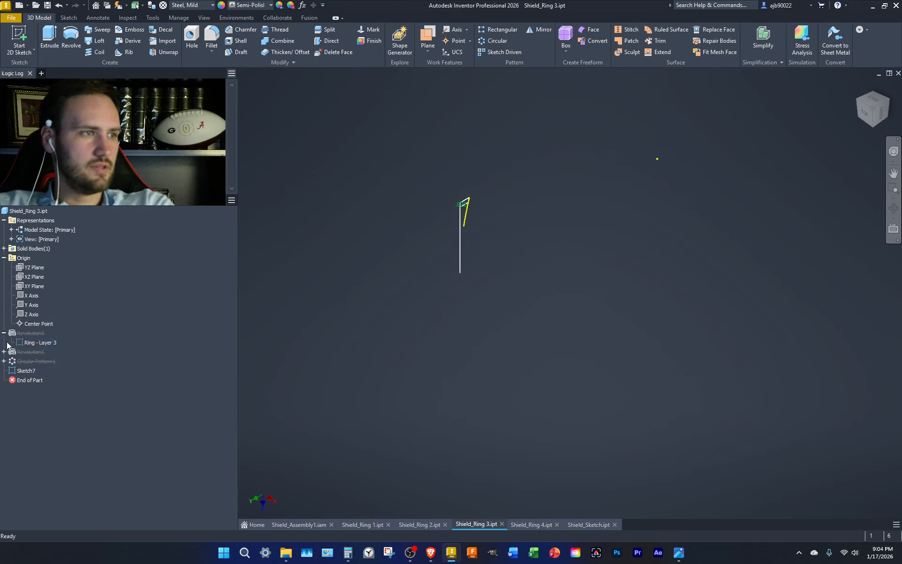
{"action": "left_click", "coordinate": [4, 333]}
{"action": "double_click", "coordinate": [23, 362]}
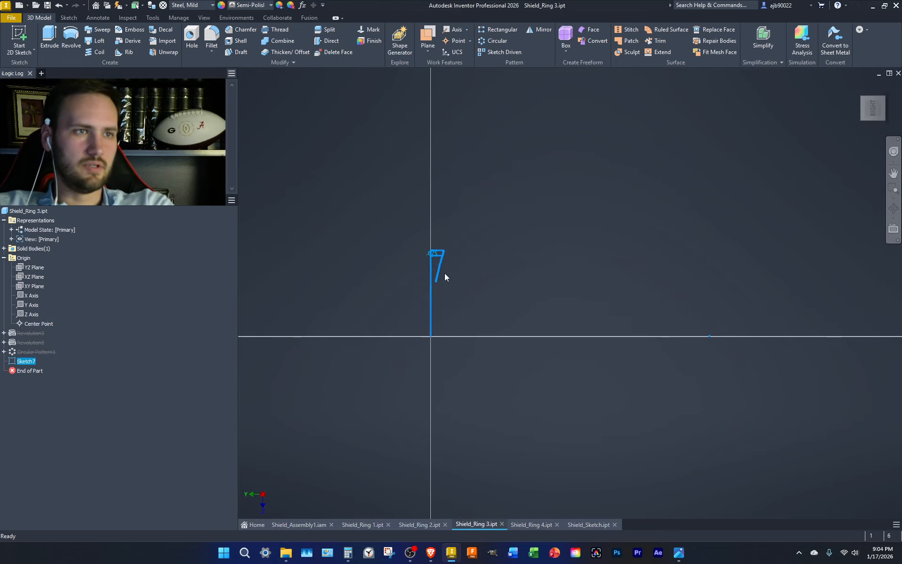
Delete the two horizontal helper lines connecting the profile to the vertical axis.
{"action": "scroll", "coordinate": [432, 137], "scroll_direction": "up", "scroll_amount": 3}
{"action": "mouse_move", "coordinate": [446, 133]}
{"action": "middle_mouse_down"}
{"action": "mouse_move", "coordinate": [457, 207]}
{"action": "mouse_move", "coordinate": [445, 303]}
{"action": "middle_mouse_up"}
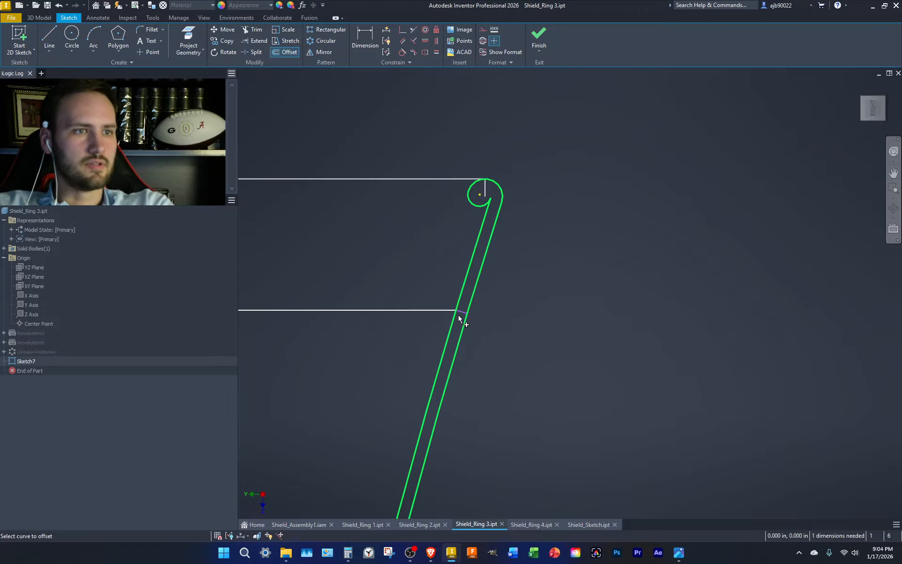
{"action": "left_click_drag", "start_coordinate": [396, 351], "coordinate": [339, 198]}
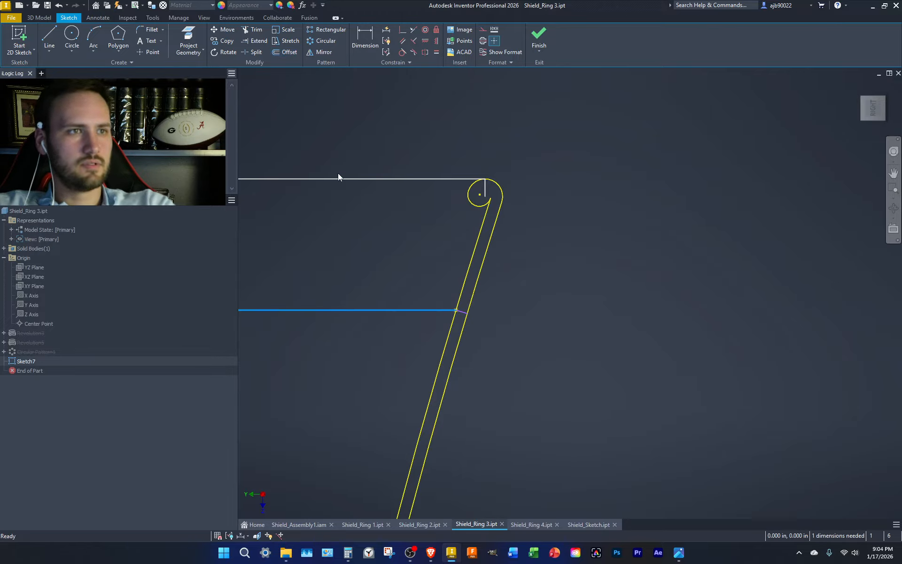
{"action": "key", "text": "Delete"}
{"action": "left_click_drag", "start_coordinate": [363, 246], "coordinate": [327, 135]}
{"action": "key", "text": "Delete"}
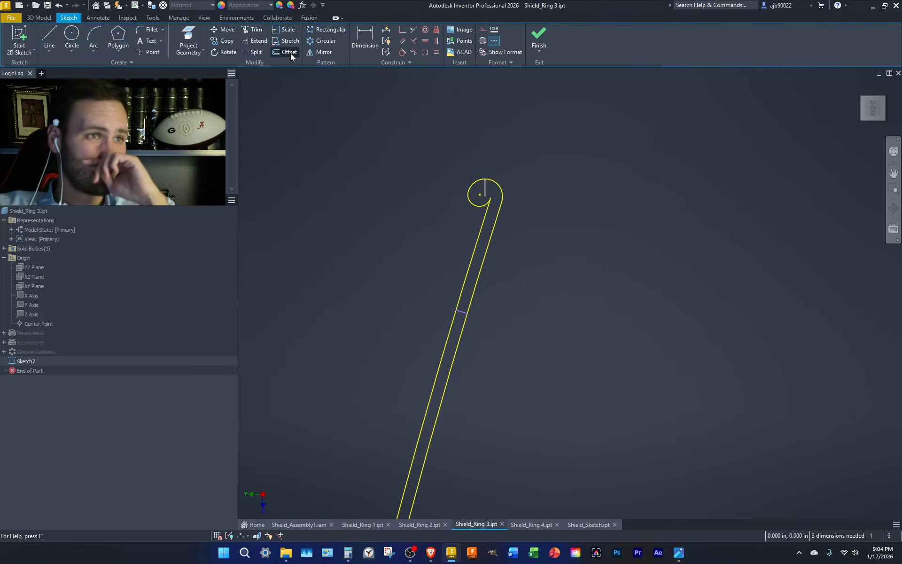
Offset the short line across the wall by 0.09375 in toward the curl.
{"action": "left_click", "coordinate": [456, 315]}
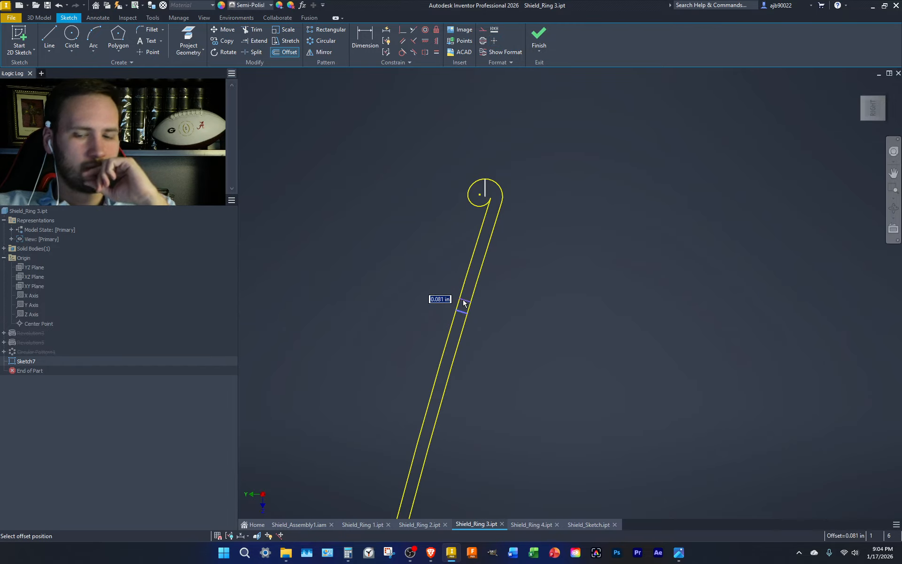
{"action": "type", "text": ".09375"}
{"action": "key", "text": "Return"}
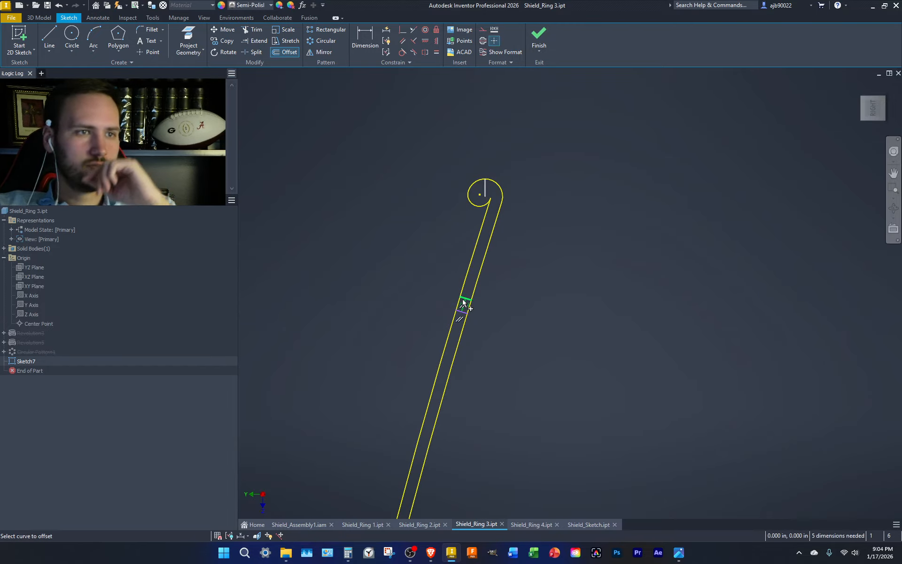
{"action": "scroll", "coordinate": [473, 310], "scroll_direction": "up", "scroll_amount": 4}
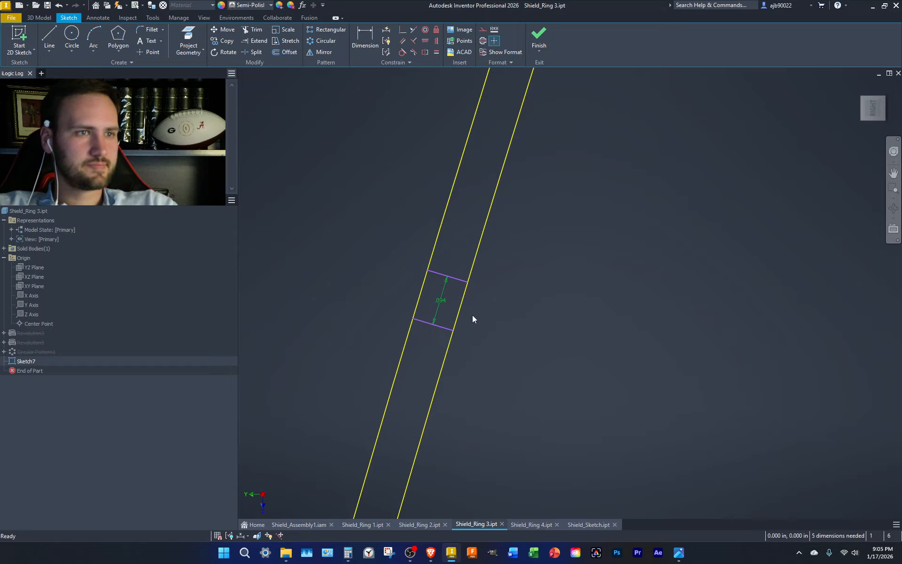
Draw a 0.125 in diameter circle centred on the midpoint of each of the two short cross lines.
{"action": "key", "text": "c"}
{"action": "left_click", "coordinate": [433, 327]}
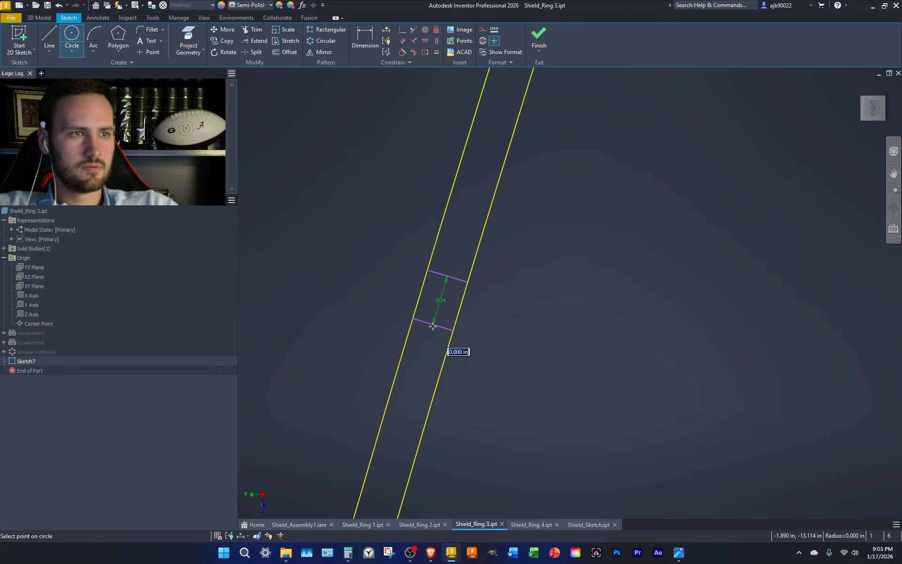
{"action": "type", "text": ".125"}
{"action": "key", "text": "Return"}
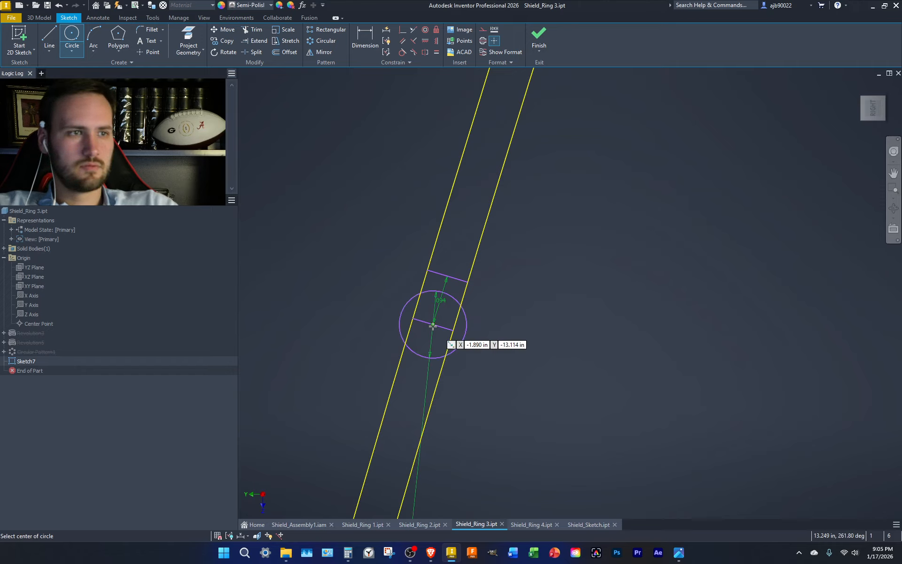
{"action": "left_click", "coordinate": [448, 277]}
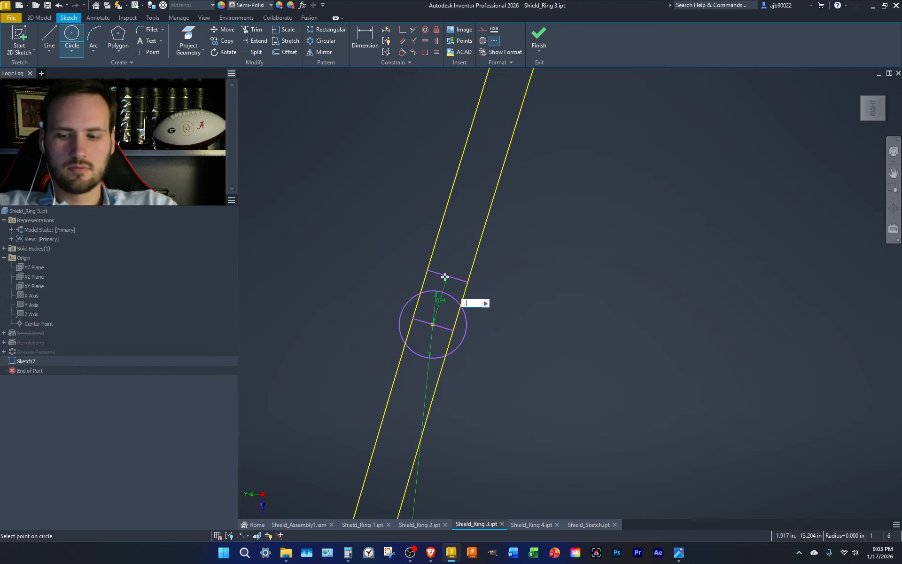
{"action": "type", "text": ".125"}
{"action": "key", "text": "Return"}
Extend both cross lines out to their circles on either side of the wall and delete the two circles.
{"action": "key", "text": "x"}
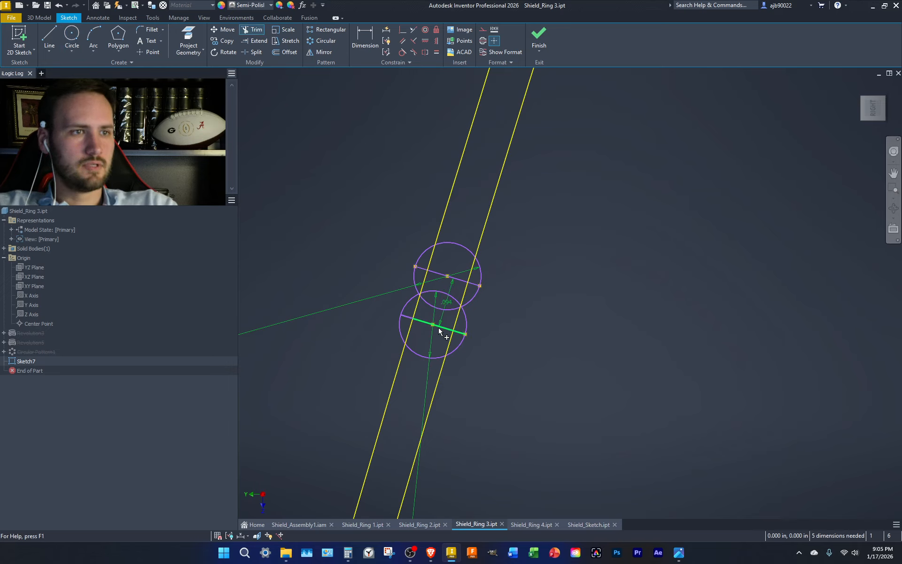
{"action": "key", "text": "Escape"}
{"action": "left_click_drag", "start_coordinate": [441, 317], "coordinate": [430, 288]}
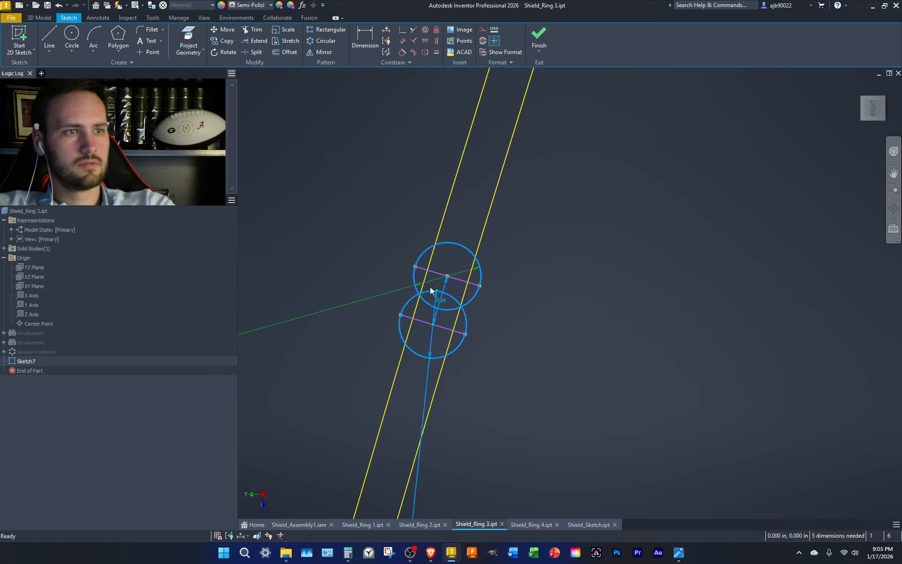
{"action": "key", "text": "Delete"}
Connect the ends of the two cross lines on both sides of the wall to close the small rectangle.
{"action": "key", "text": "l"}
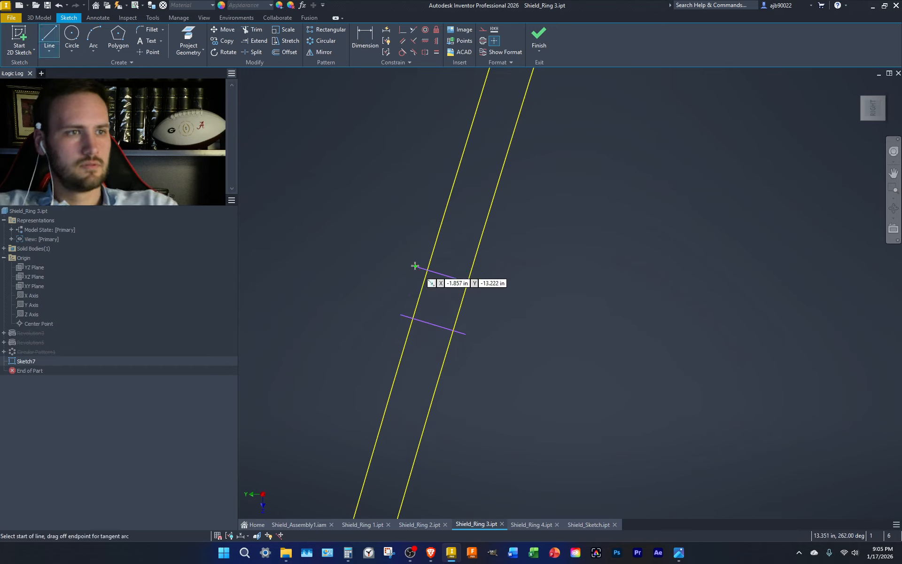
{"action": "left_click", "coordinate": [415, 266]}
{"action": "left_click", "coordinate": [401, 314]}
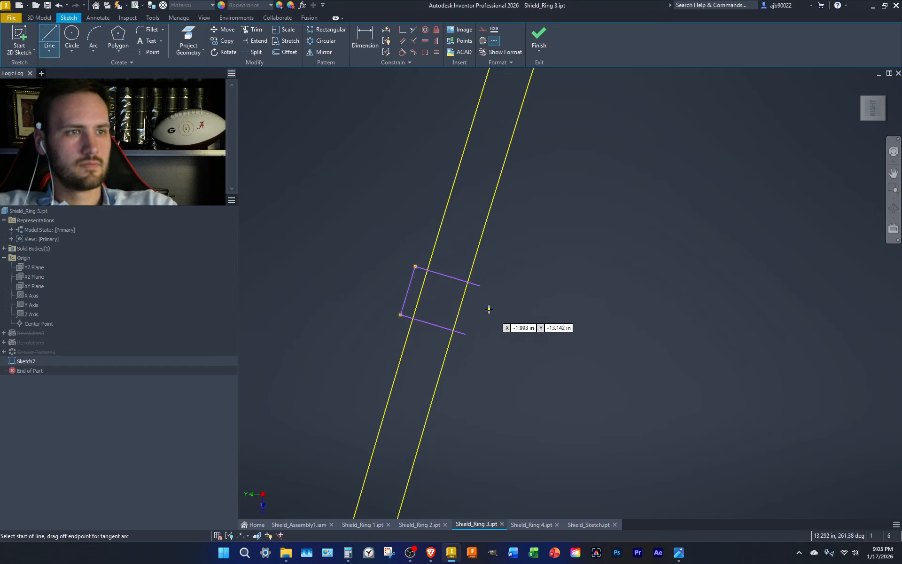
{"action": "left_click", "coordinate": [480, 286]}
{"action": "left_click", "coordinate": [465, 334]}
{"action": "key", "text": "Escape"}
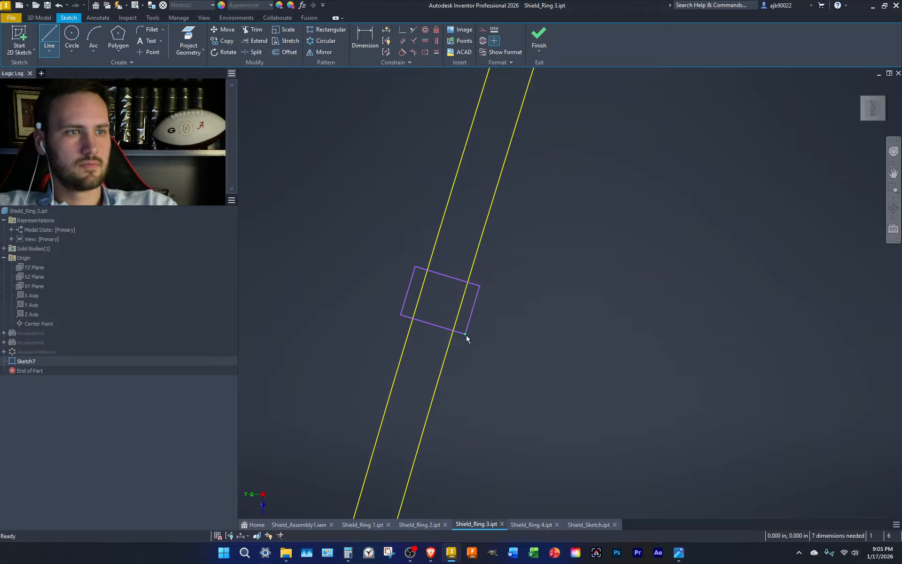
Delete the projected sloped wall lines around the rectangle and finish the sketch.
{"action": "left_click_drag", "start_coordinate": [489, 241], "coordinate": [429, 157]}
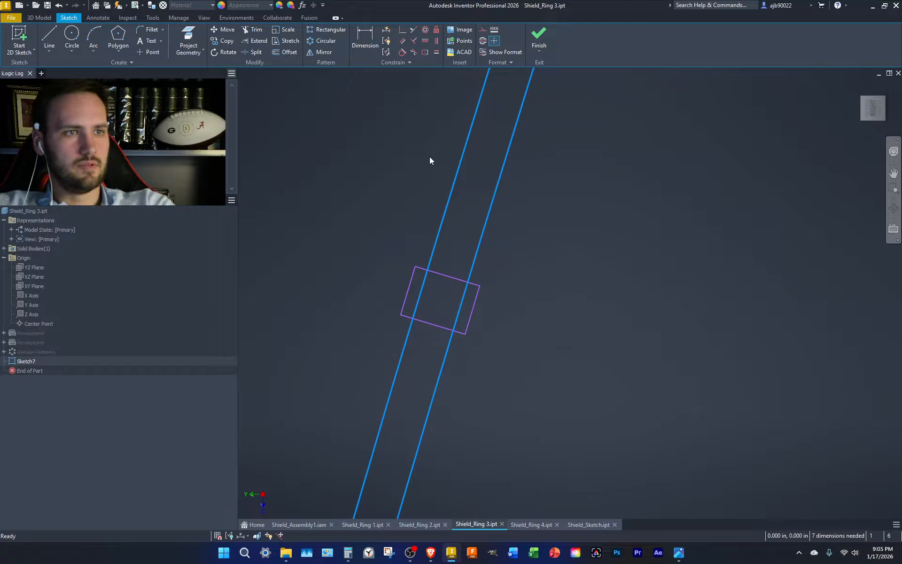
{"action": "key", "text": "Delete"}
{"action": "scroll", "coordinate": [470, 199], "scroll_direction": "down", "scroll_amount": 3}
{"action": "scroll", "coordinate": [474, 198], "scroll_direction": "down", "scroll_amount": 4}
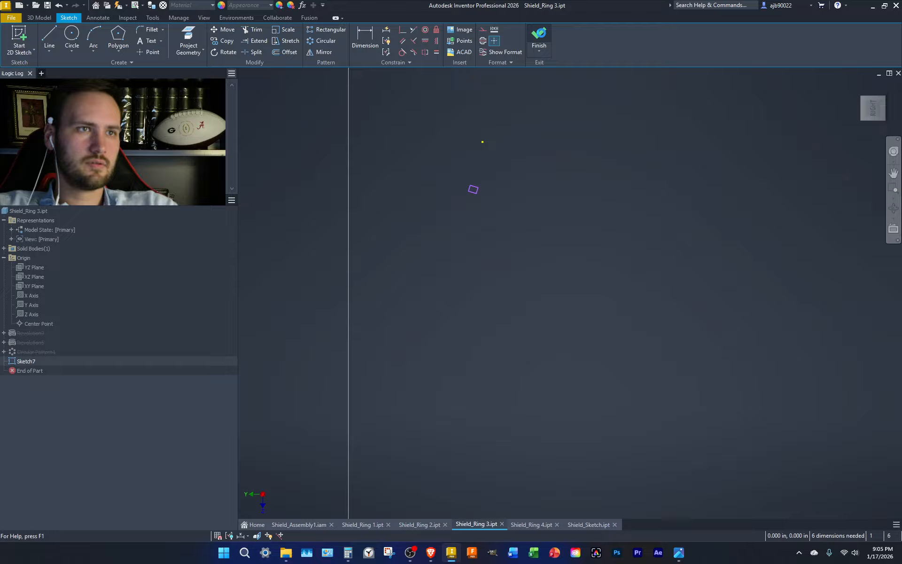
{"action": "left_click", "coordinate": [539, 37]}
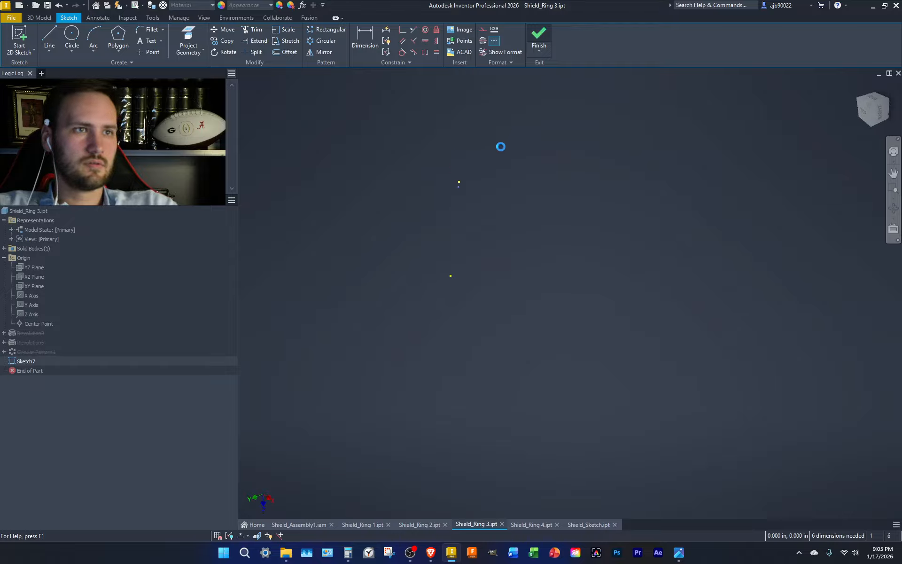
Unsuppress Revolution3, Revolution5 and Circular Pattern1 to restore the ring and its inner holes.
{"action": "left_click", "coordinate": [14, 334]}
{"action": "right_click", "coordinate": [26, 357]}
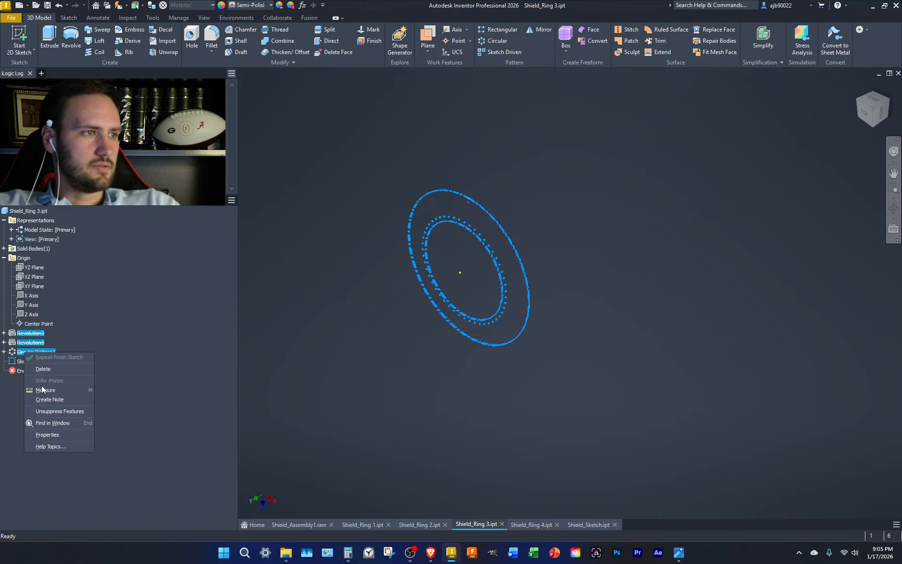
{"action": "left_click", "coordinate": [52, 421]}
Revolve the small rectangle 360 degrees about its long edge as a cut to make a hole near the ring's outer edge.
{"action": "key", "text": "r"}
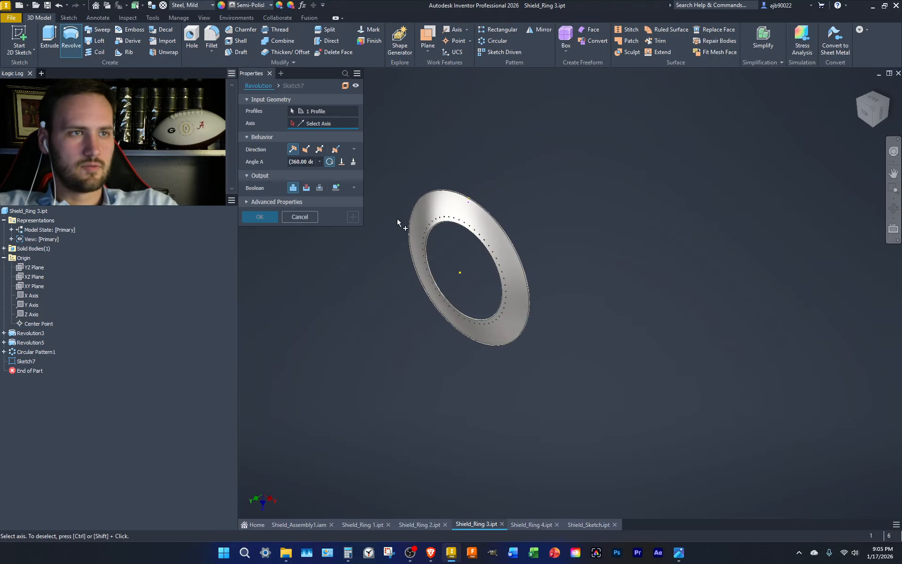
{"action": "scroll", "coordinate": [399, 221], "scroll_direction": "down", "scroll_amount": 10}
{"action": "left_click", "coordinate": [694, 232]}
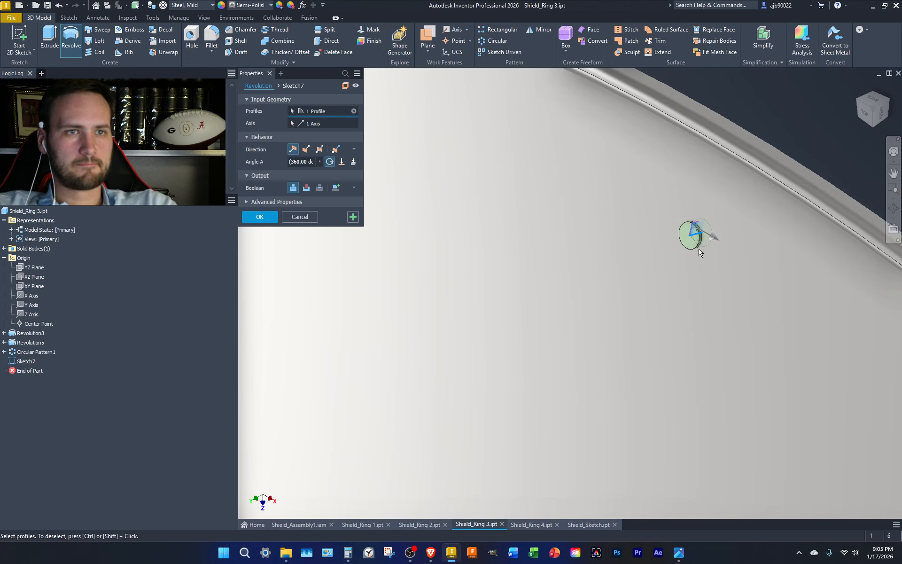
{"action": "left_click", "coordinate": [306, 187]}
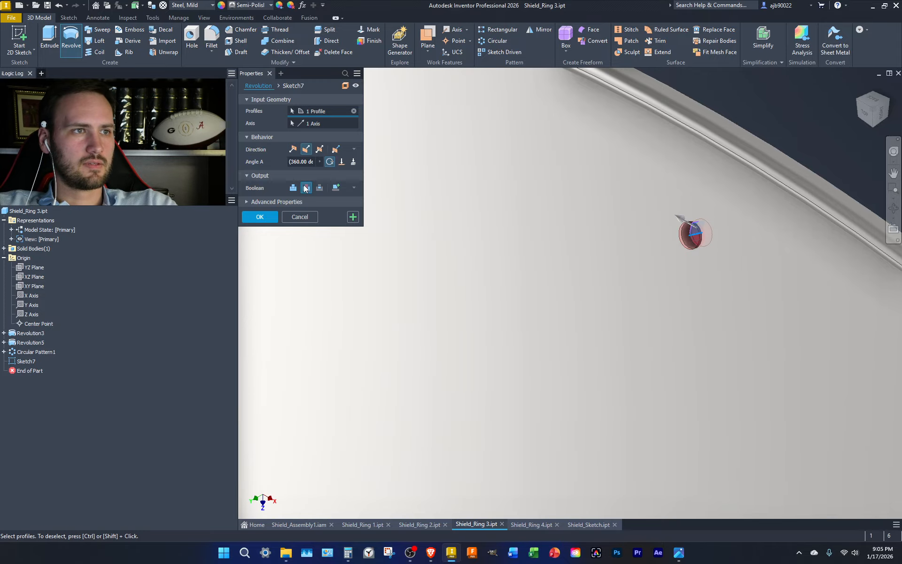
{"action": "key", "text": "Return"}
Set up a circular pattern of the new outer-edge hole around the Y axis with 75 instances over 360 degrees.
{"action": "scroll", "coordinate": [512, 246], "scroll_direction": "up", "scroll_amount": 10}
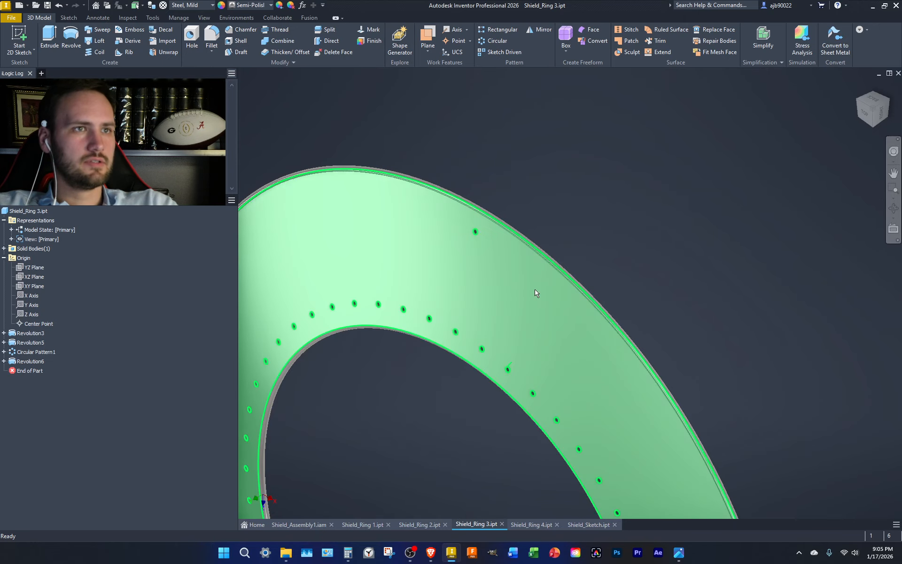
{"action": "left_click", "coordinate": [496, 43]}
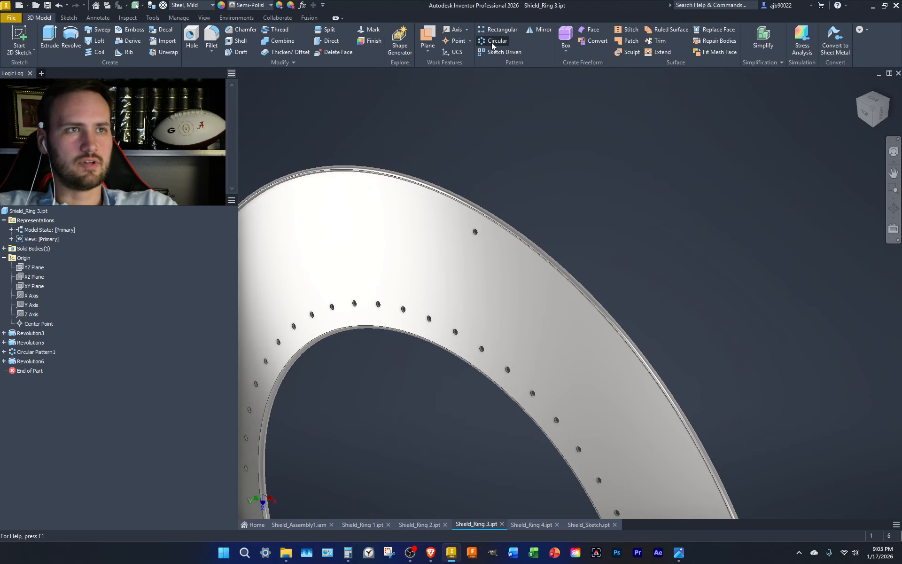
{"action": "left_click", "coordinate": [475, 232]}
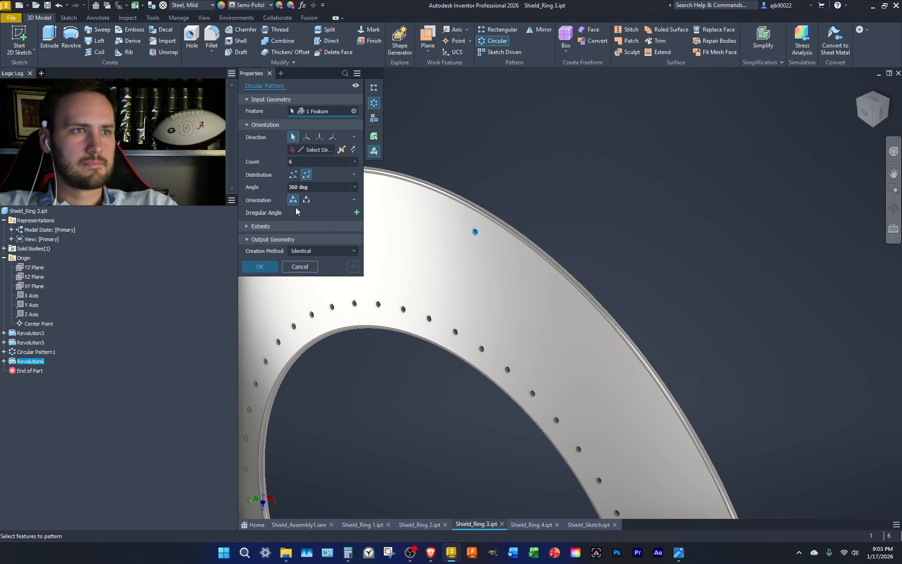
{"action": "left_click", "coordinate": [311, 149]}
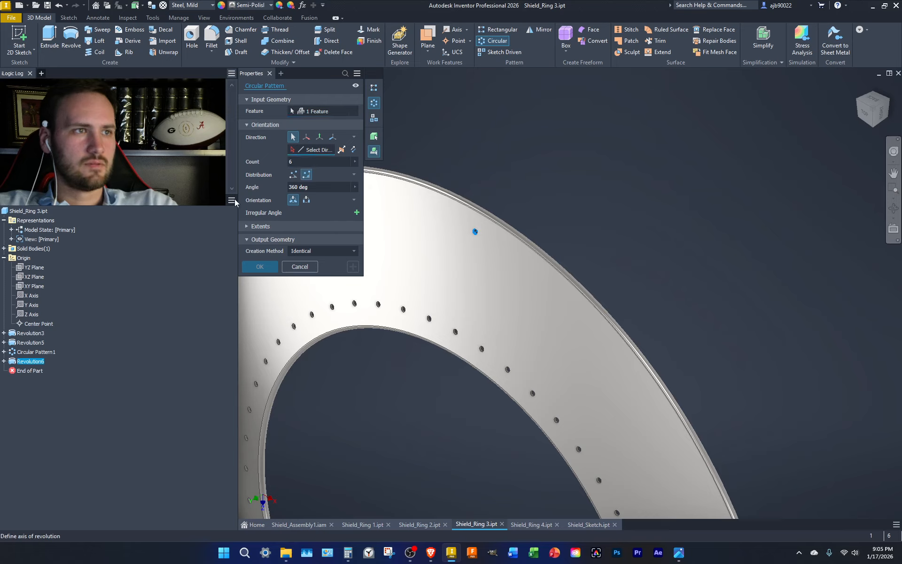
{"action": "left_click", "coordinate": [28, 306]}
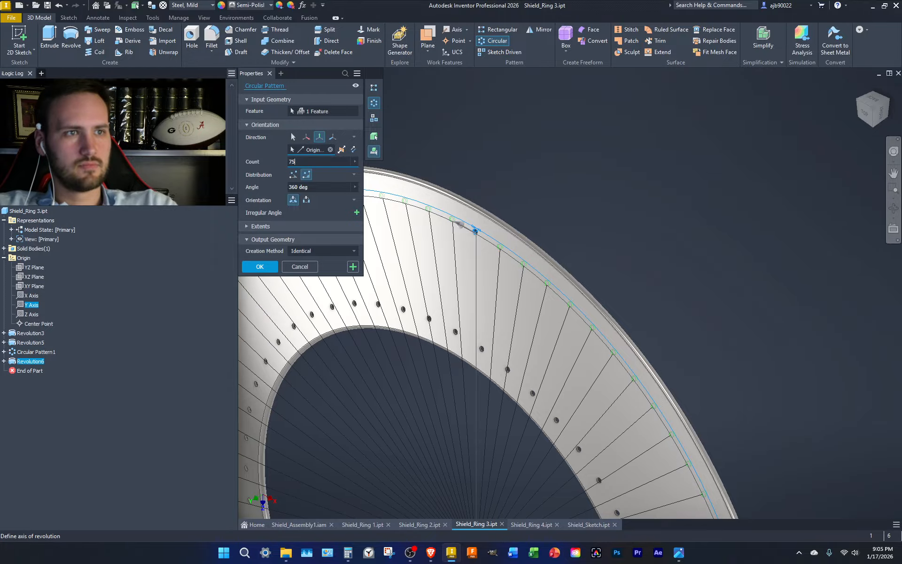
Examine the 75-instance pattern preview from the top, comparing its spacing with the inner holes around the ring.
{"action": "left_click", "coordinate": [866, 111]}
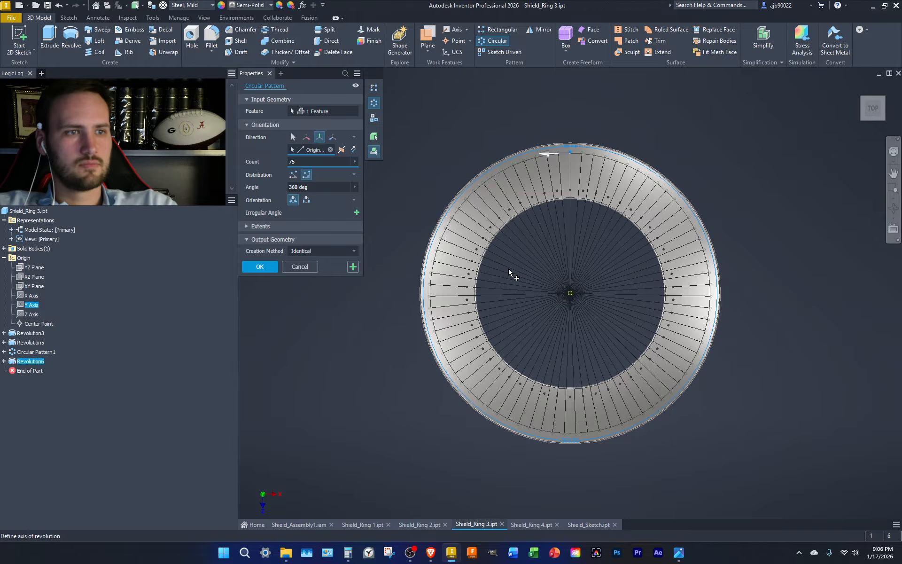
{"action": "scroll", "coordinate": [512, 375], "scroll_direction": "up", "scroll_amount": 5}
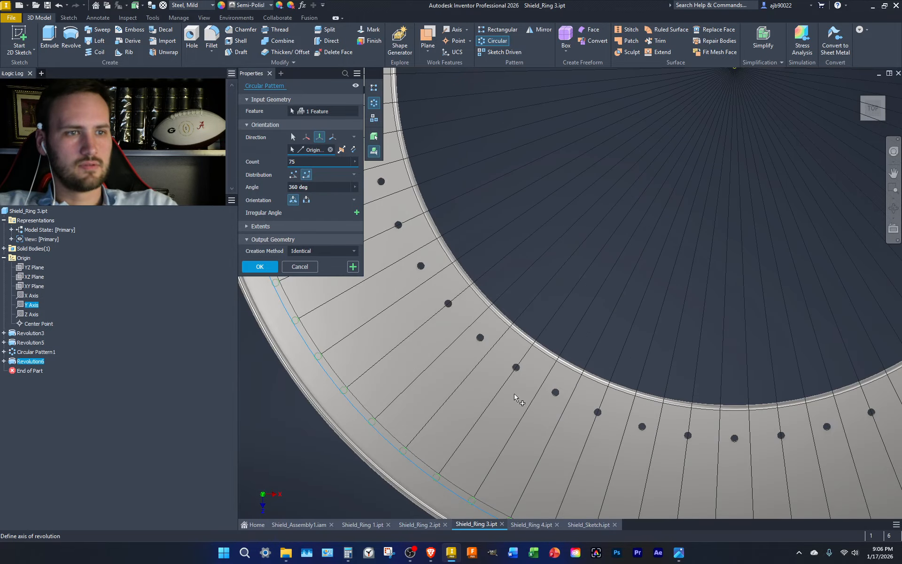
{"action": "middle_click_drag", "start_coordinate": [800, 467], "coordinate": [465, 512]}
{"action": "middle_click_drag", "start_coordinate": [636, 255], "coordinate": [567, 439]}
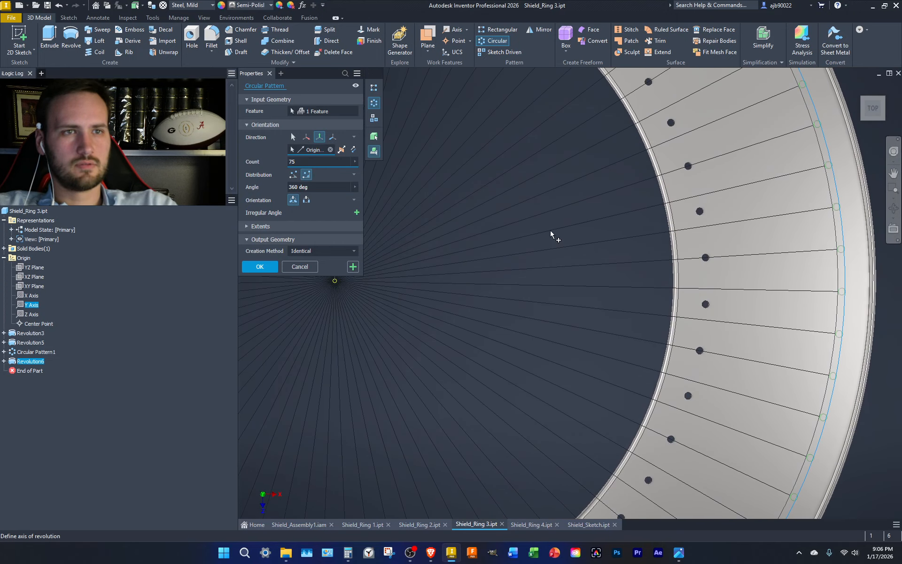
{"action": "middle_click_drag", "start_coordinate": [554, 235], "coordinate": [569, 342]}
{"action": "middle_click_drag", "start_coordinate": [539, 282], "coordinate": [704, 461]}
{"action": "scroll", "coordinate": [715, 383], "scroll_direction": "up", "scroll_amount": 3}
{"action": "scroll", "coordinate": [714, 378], "scroll_direction": "down", "scroll_amount": 5}
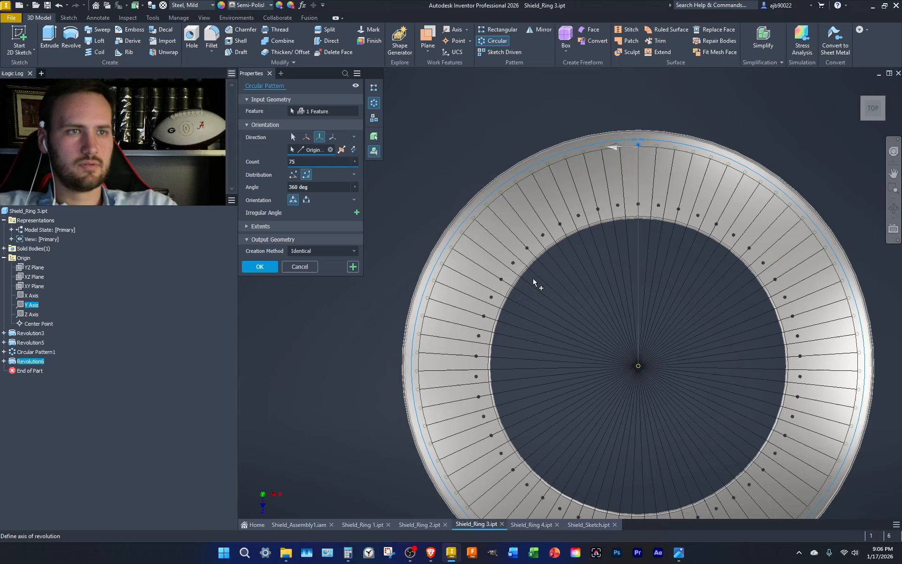
Raise the outer hole pattern's count to 100, check its spacing around the ring and create the pattern.
{"action": "left_click_drag", "start_coordinate": [305, 162], "coordinate": [228, 156]}
{"action": "type", "text": "100"}
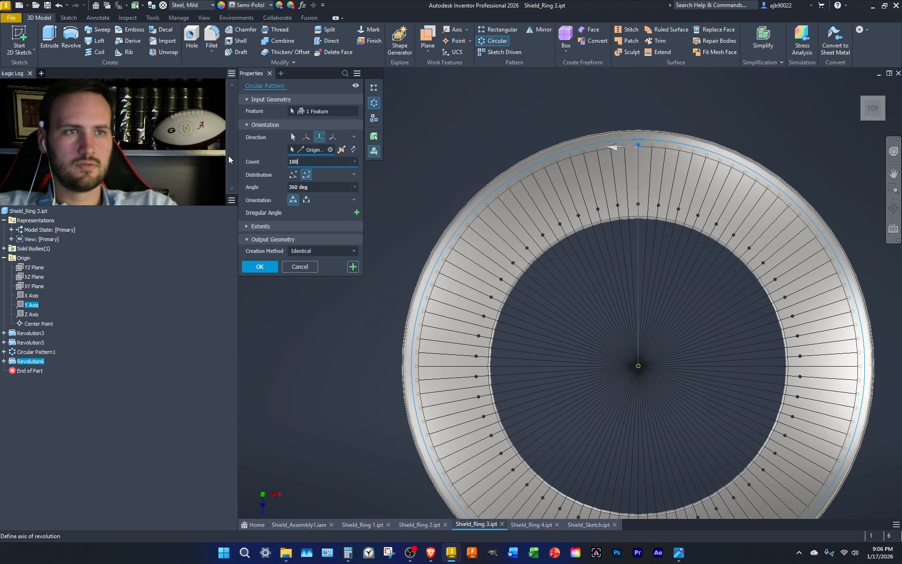
{"action": "scroll", "coordinate": [500, 279], "scroll_direction": "up", "scroll_amount": 3}
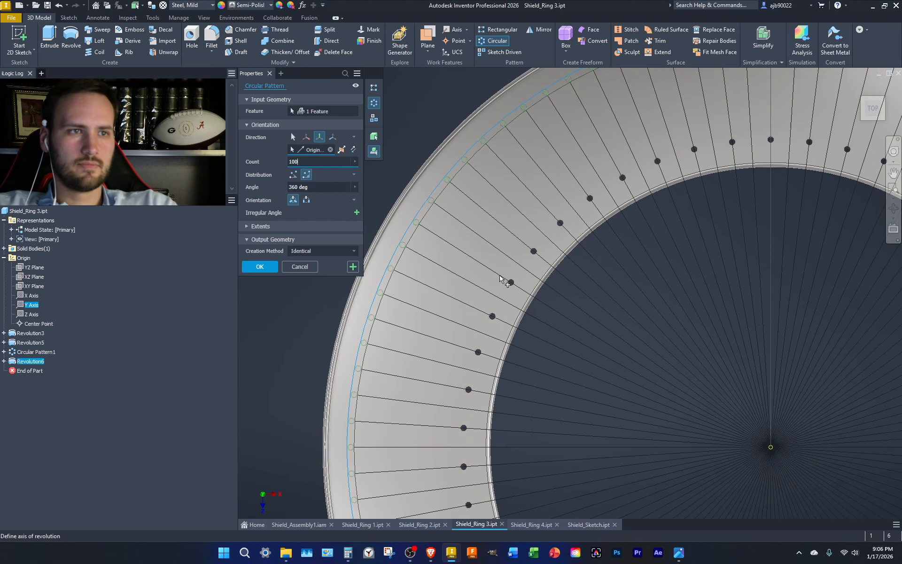
{"action": "middle_click_drag", "start_coordinate": [560, 372], "coordinate": [592, 221]}
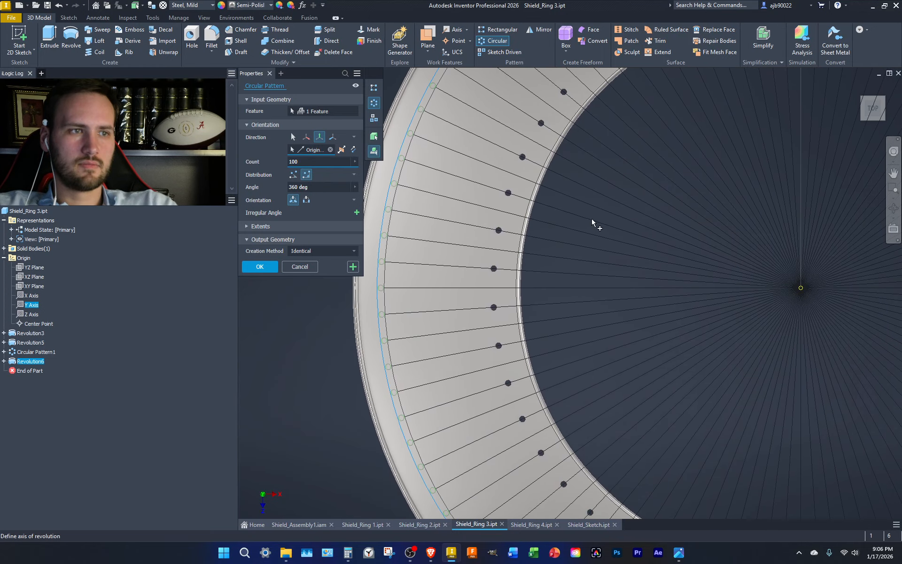
{"action": "middle_click_drag", "start_coordinate": [672, 386], "coordinate": [437, 216]}
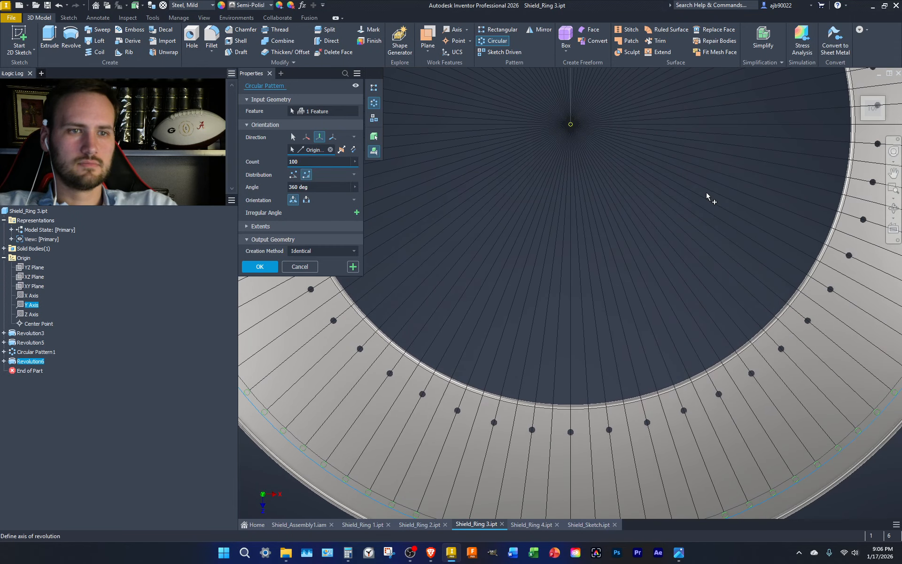
{"action": "middle_click_drag", "start_coordinate": [705, 193], "coordinate": [535, 278]}
{"action": "middle_click_drag", "start_coordinate": [503, 163], "coordinate": [530, 391]}
{"action": "middle_click_drag", "start_coordinate": [487, 296], "coordinate": [547, 405]}
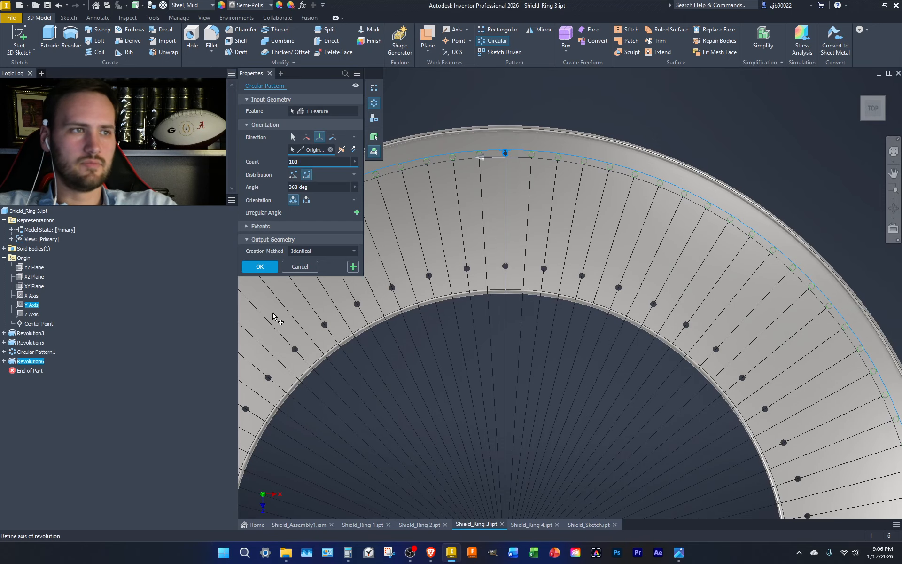
{"action": "left_click", "coordinate": [258, 269]}
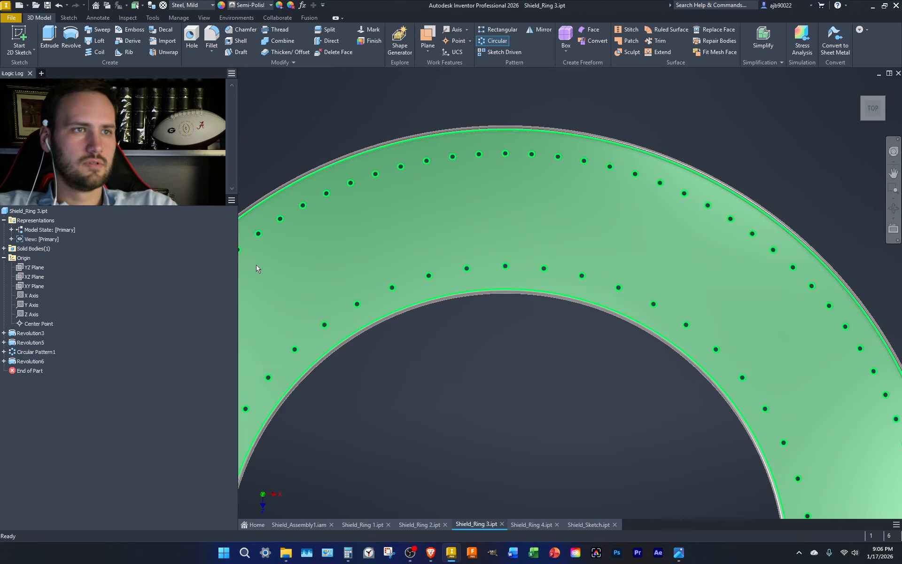
Inspect the finished hole rings on Shield_Ring 3 and compare the hole spacing of all rings in Shield_Assembly1 from the top.
{"action": "scroll", "coordinate": [577, 263], "scroll_direction": "down", "scroll_amount": 5}
{"action": "middle_click_drag", "start_coordinate": [574, 280], "coordinate": [552, 259]}
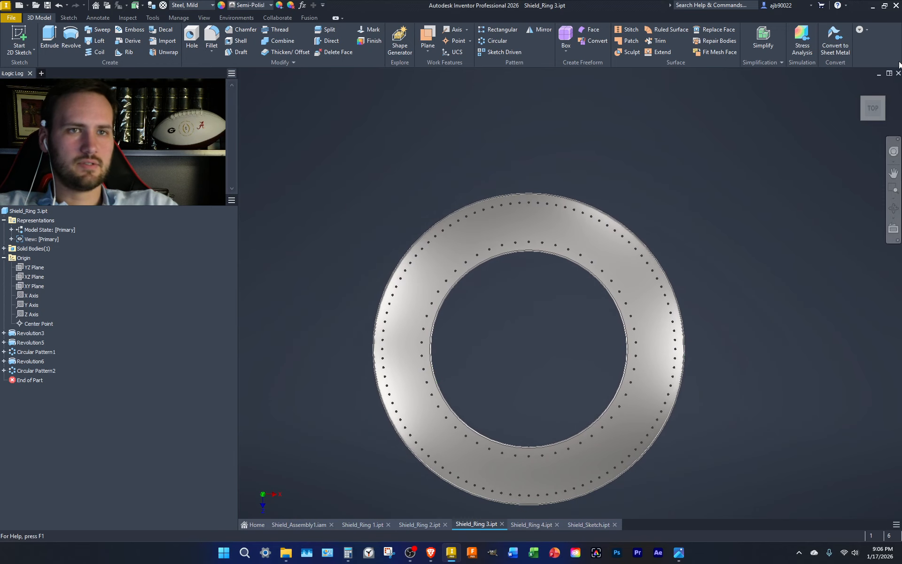
{"action": "left_click", "coordinate": [883, 99]}
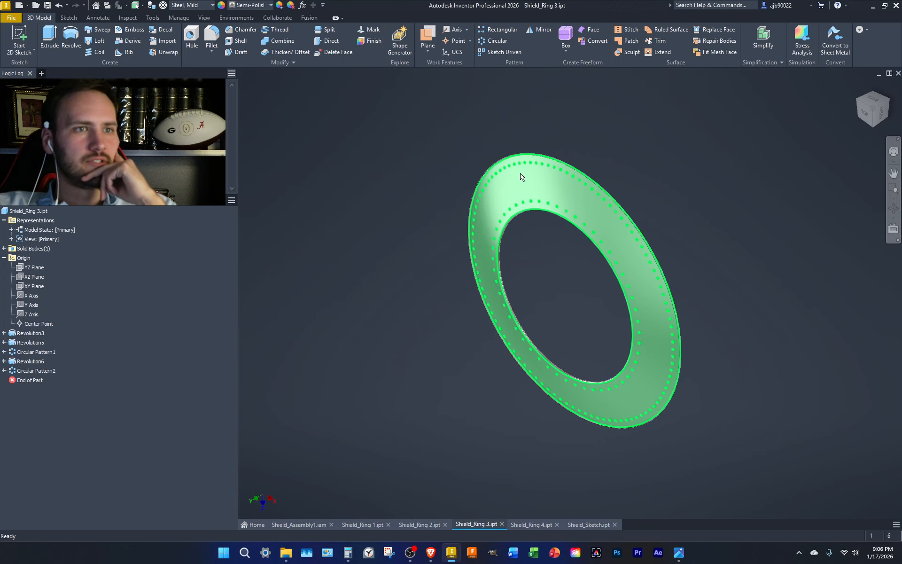
{"action": "scroll", "coordinate": [595, 149], "scroll_direction": "up", "scroll_amount": 5}
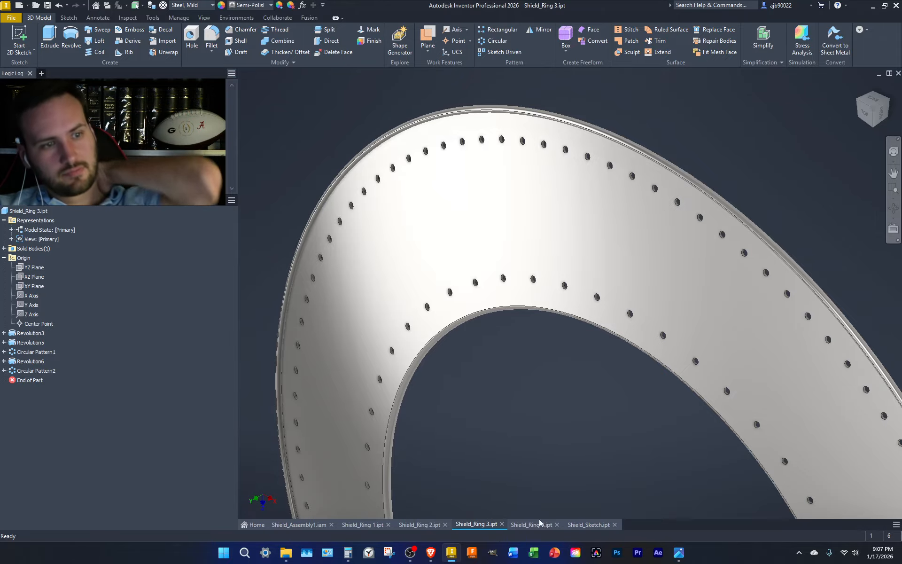
{"action": "left_click", "coordinate": [357, 526]}
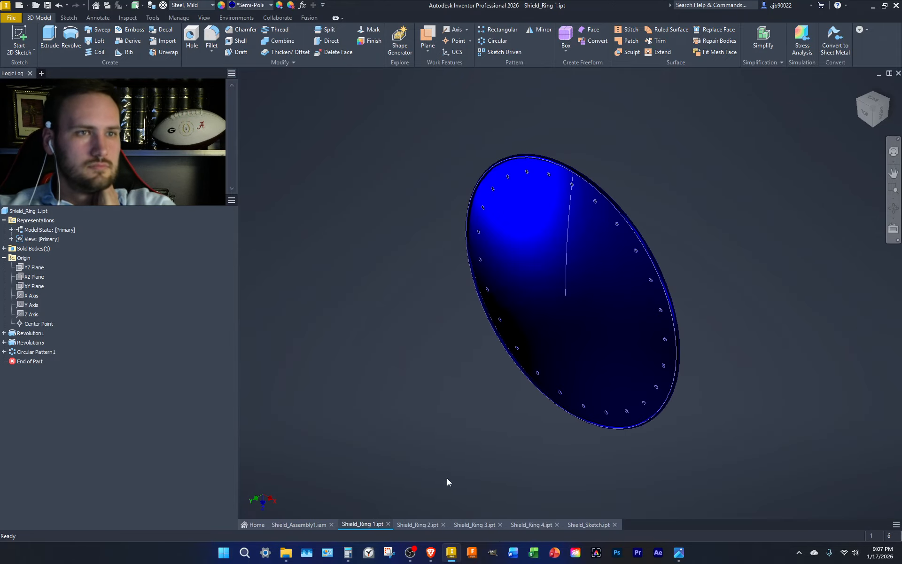
{"action": "left_click", "coordinate": [299, 525]}
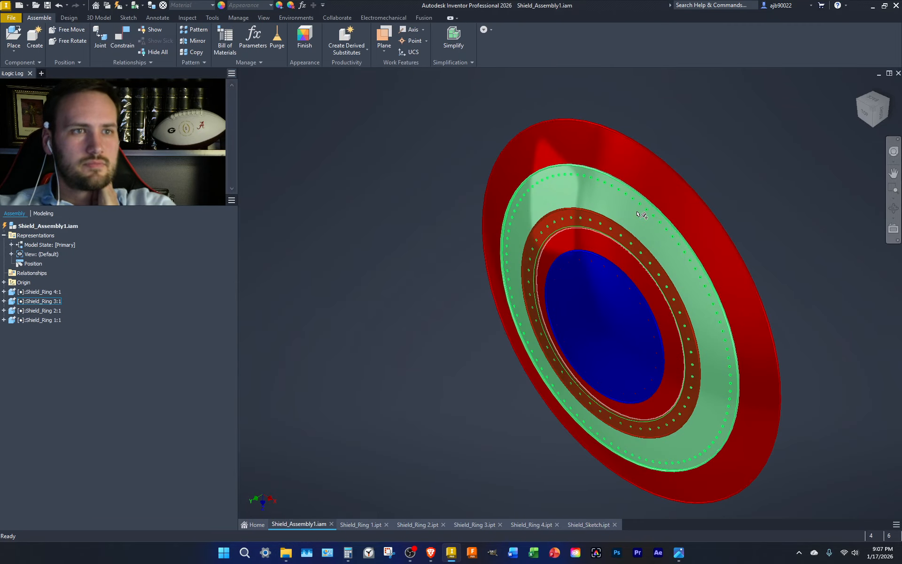
{"action": "left_click", "coordinate": [867, 115]}
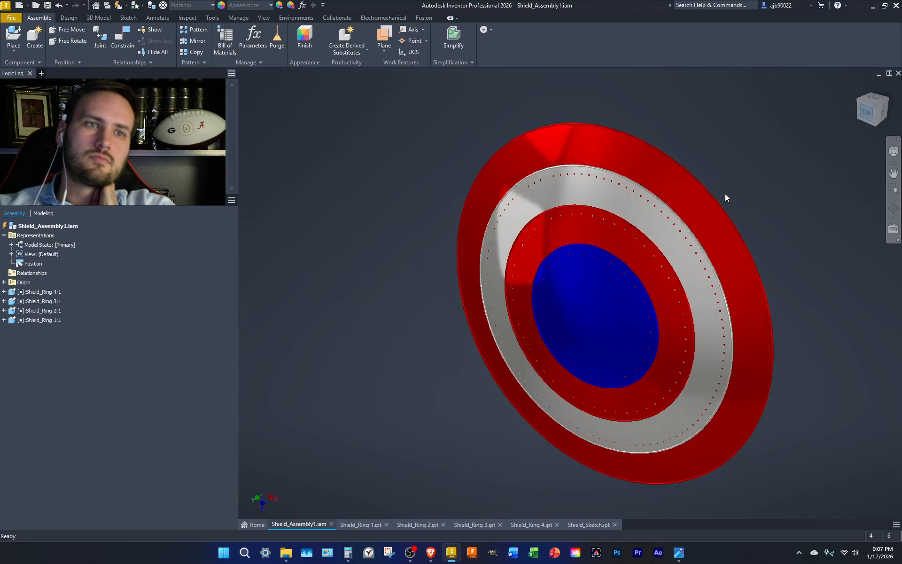
{"action": "scroll", "coordinate": [554, 272], "scroll_direction": "down", "scroll_amount": 3}
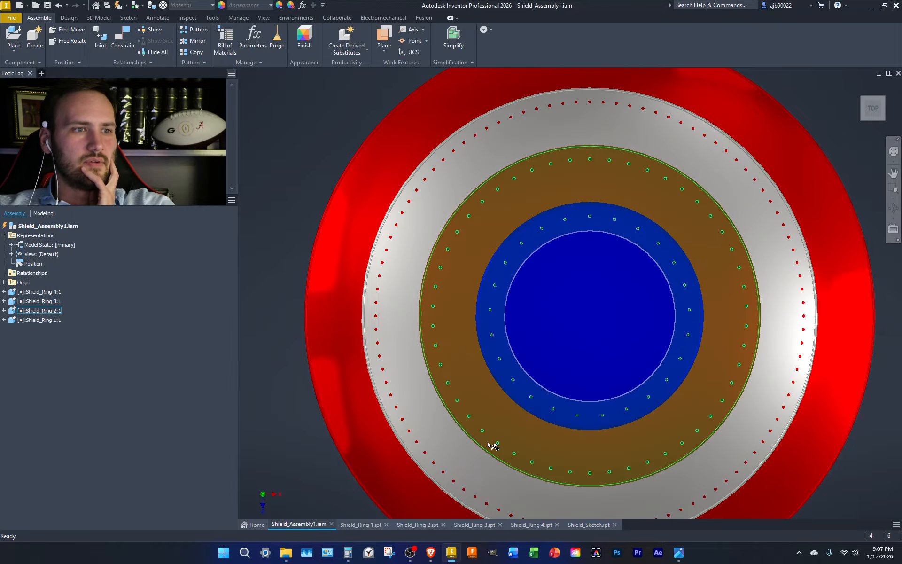
Set the count of Shield_Ring 1's circular hole pattern to 20.
{"action": "left_click", "coordinate": [349, 526]}
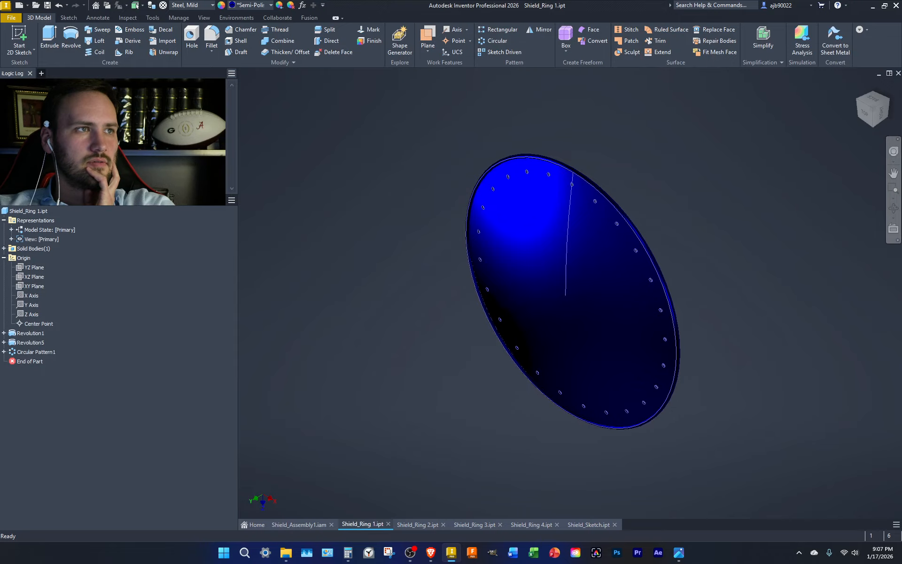
{"action": "left_click", "coordinate": [413, 529]}
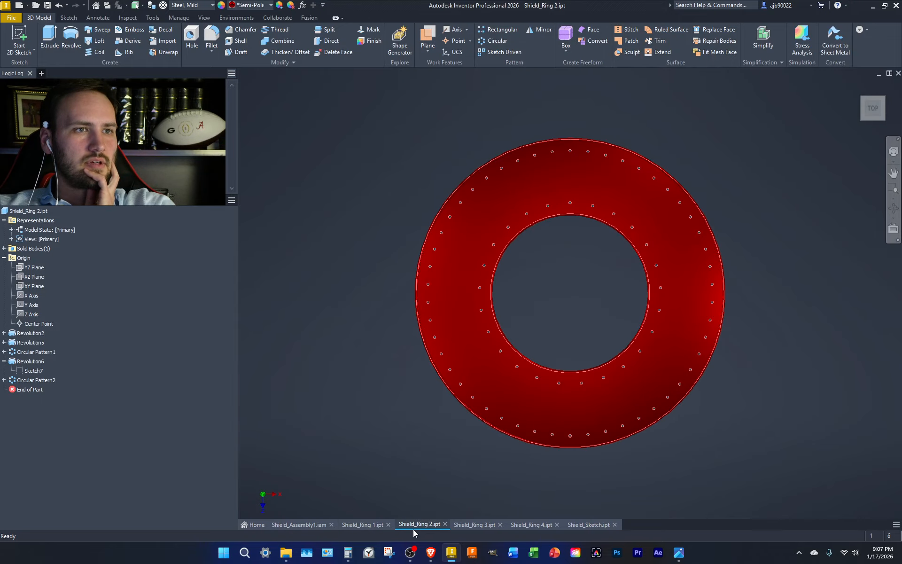
{"action": "left_click", "coordinate": [368, 526]}
{"action": "double_click", "coordinate": [36, 351]}
{"action": "left_click", "coordinate": [316, 162]}
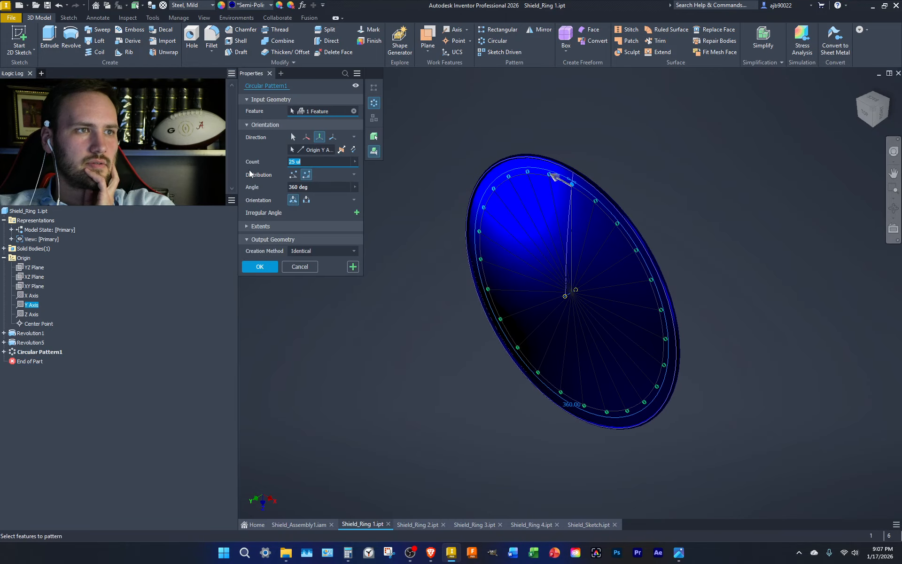
{"action": "key", "text": "Return"}
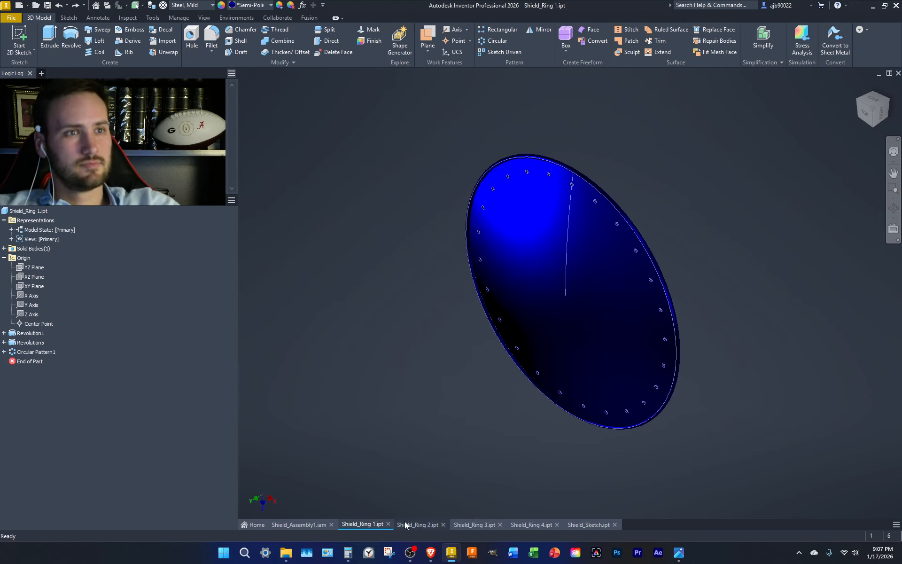
{"action": "double_click", "coordinate": [23, 353]}
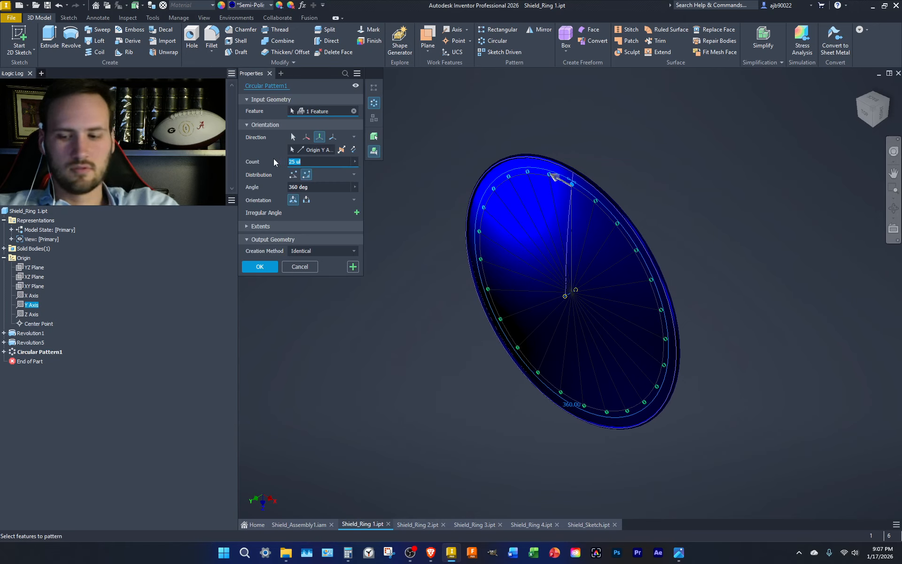
{"action": "key", "text": "Return"}
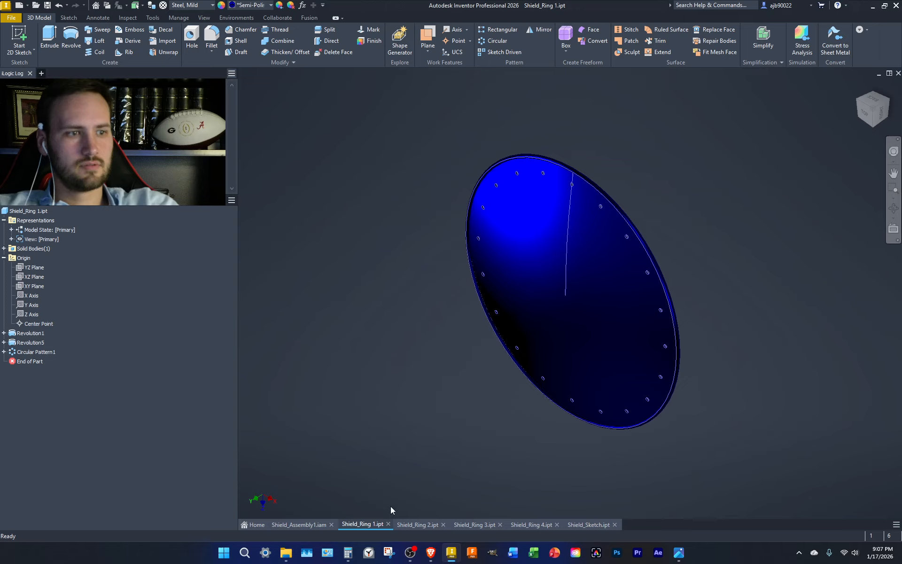
Set the count of the inner hole pattern on Shield_Ring 2 to 20.
{"action": "left_click", "coordinate": [408, 525]}
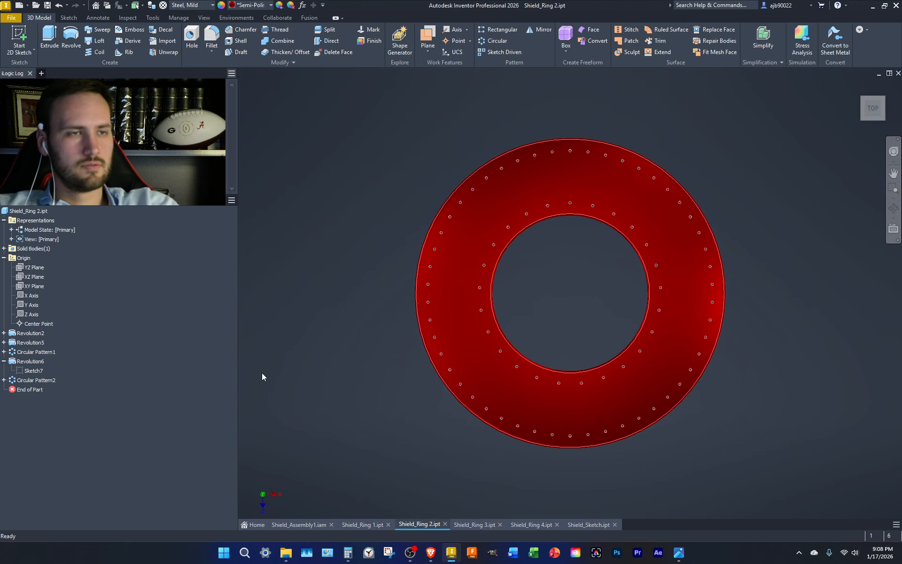
{"action": "double_click", "coordinate": [36, 351]}
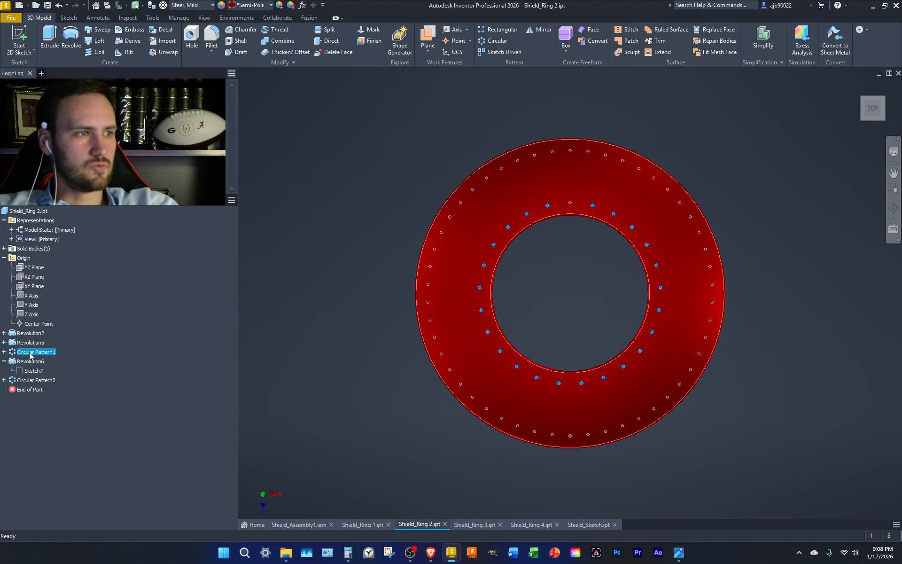
{"action": "left_click", "coordinate": [308, 161]}
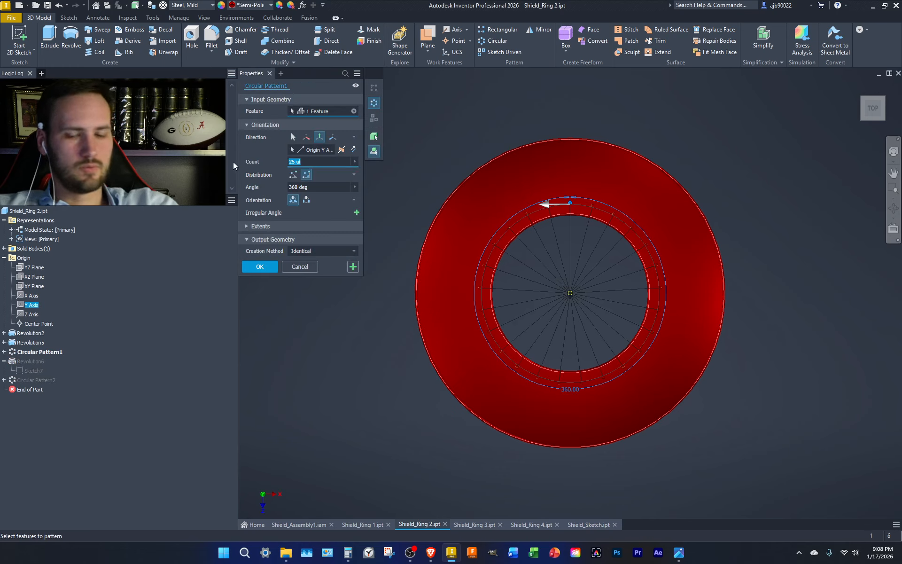
{"action": "type", "text": "20"}
{"action": "key", "text": "Return"}
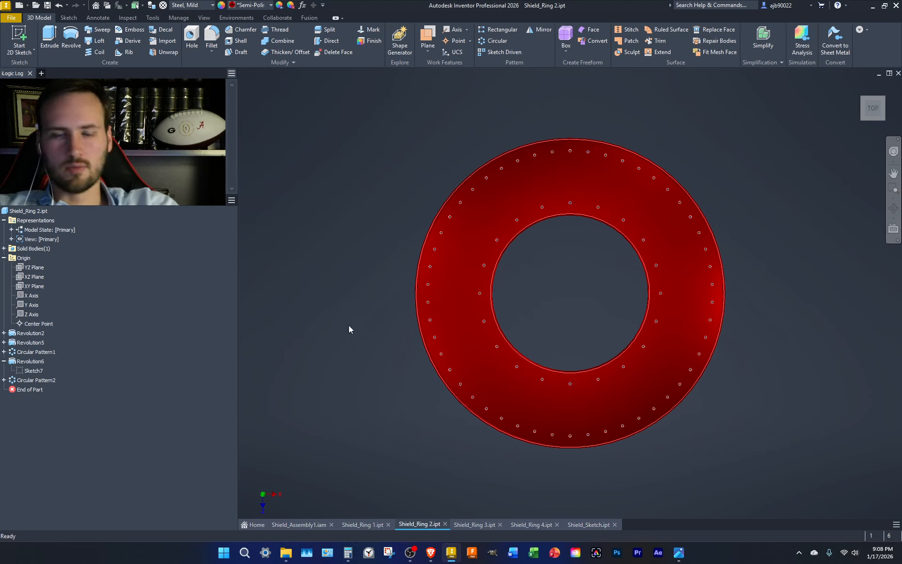
Try a count of 40 for Shield_Ring 2's outer hole pattern and undo the count changes on this ring.
{"action": "double_click", "coordinate": [38, 380]}
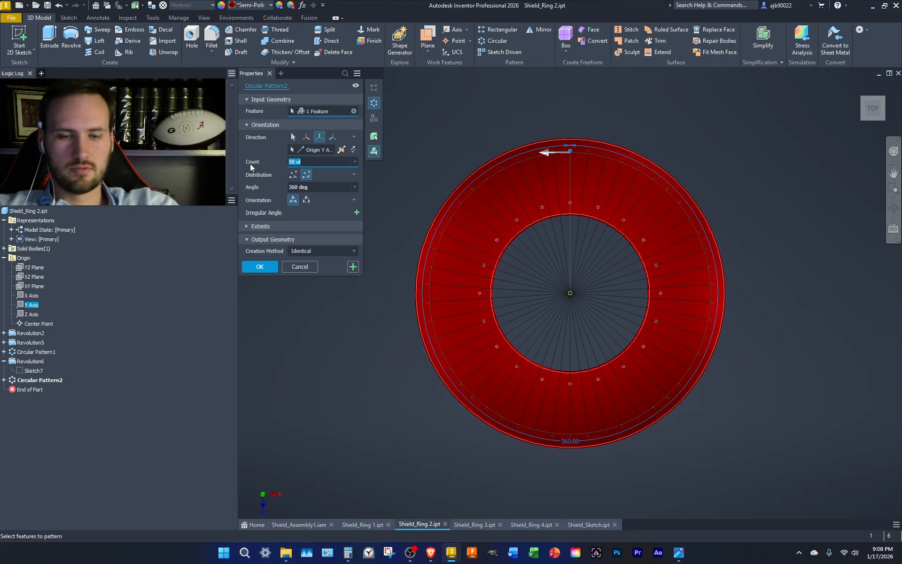
{"action": "key", "text": "Return"}
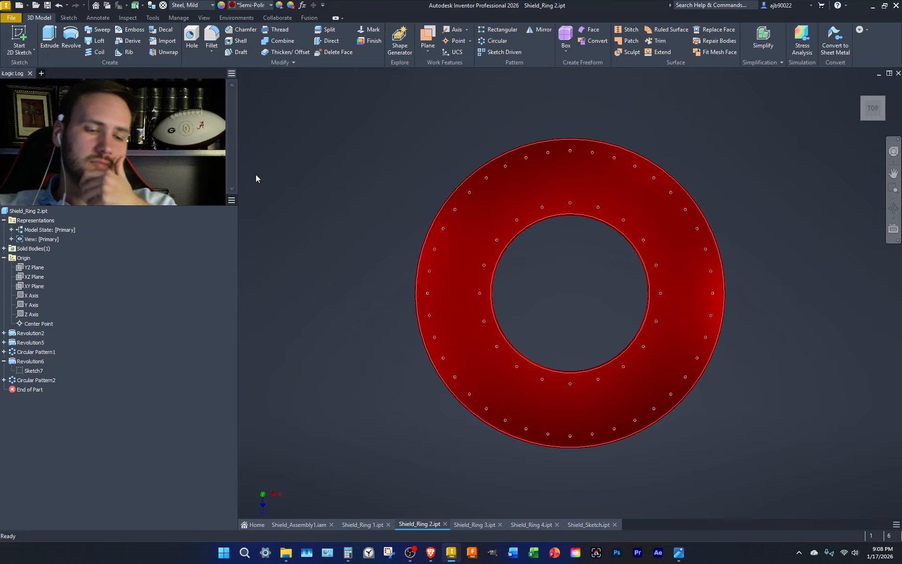
{"action": "key", "text": "ctrl+z"}
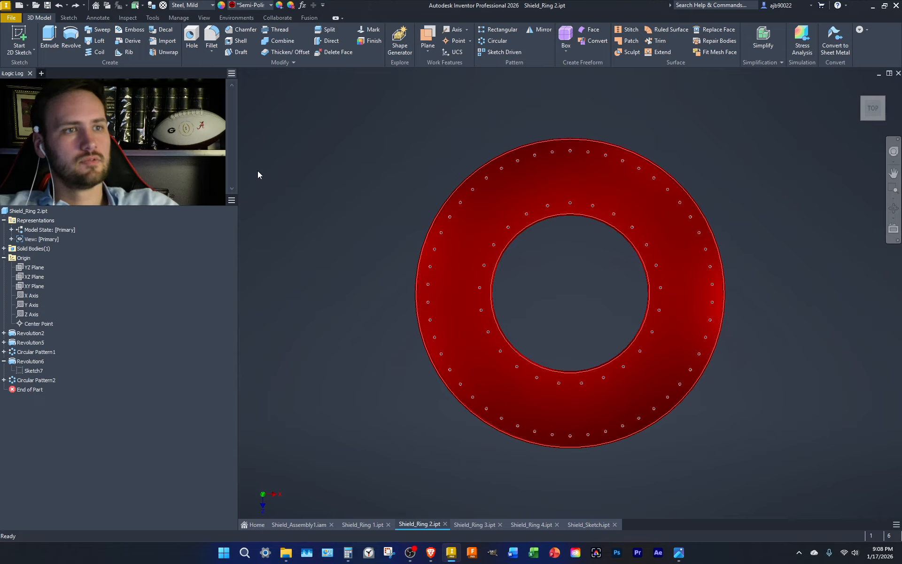
Copy the hole profile from Shield_Ring 3's outer hole sketch and switch to Shield_Ring 4.
{"action": "left_click", "coordinate": [361, 524]}
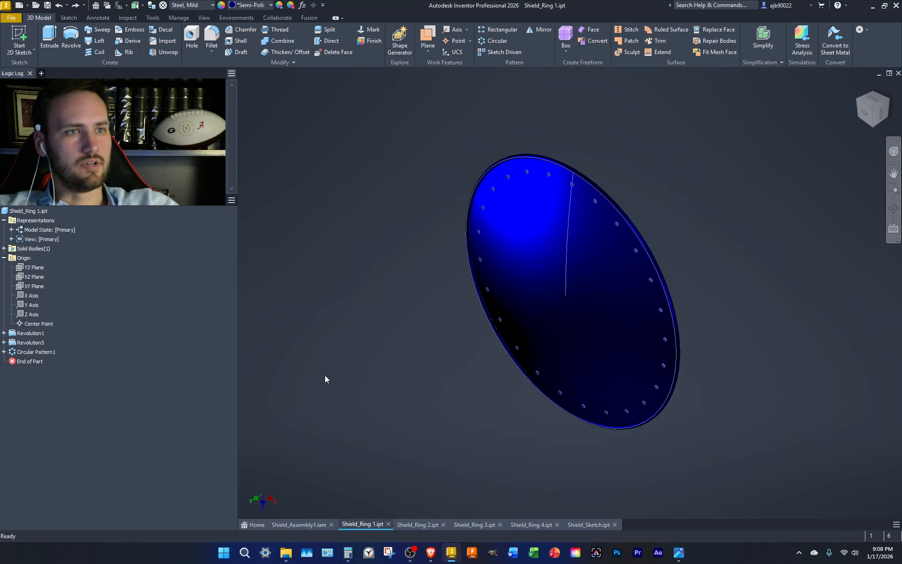
{"action": "left_click", "coordinate": [526, 526]}
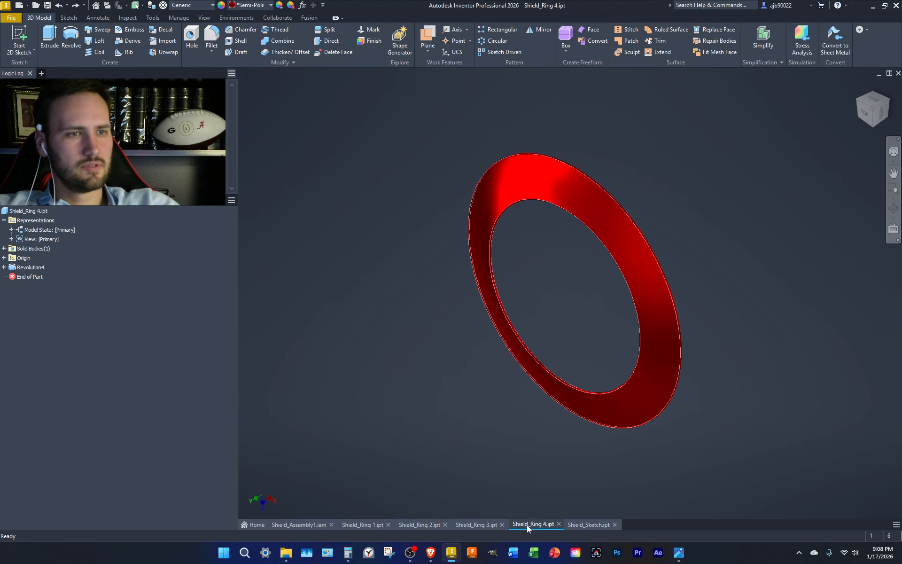
{"action": "left_click", "coordinate": [475, 525]}
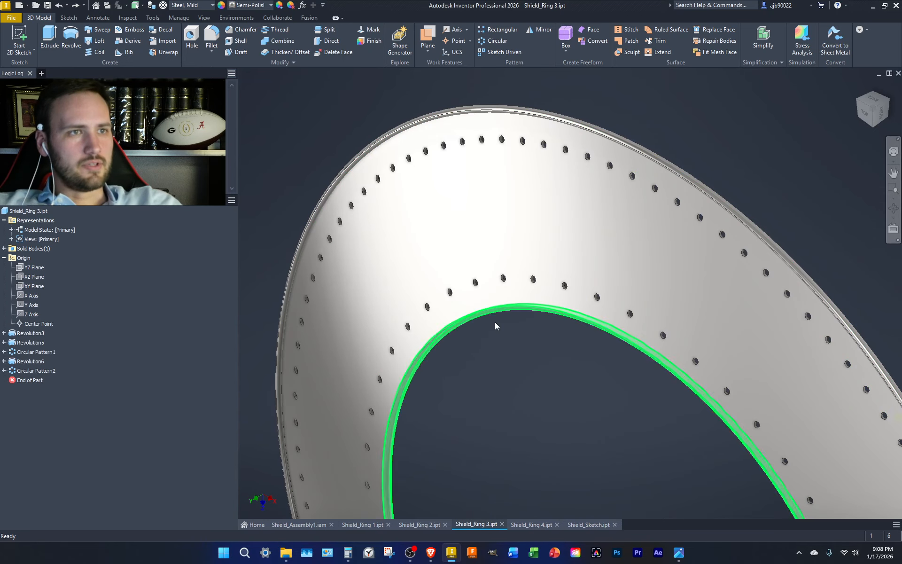
{"action": "left_click", "coordinate": [4, 361]}
{"action": "double_click", "coordinate": [33, 370]}
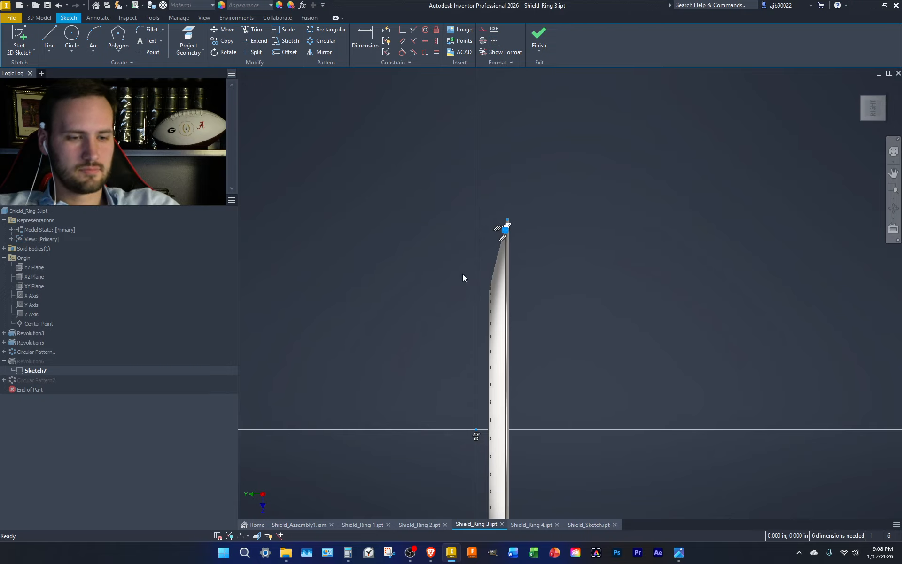
{"action": "left_click", "coordinate": [531, 524]}
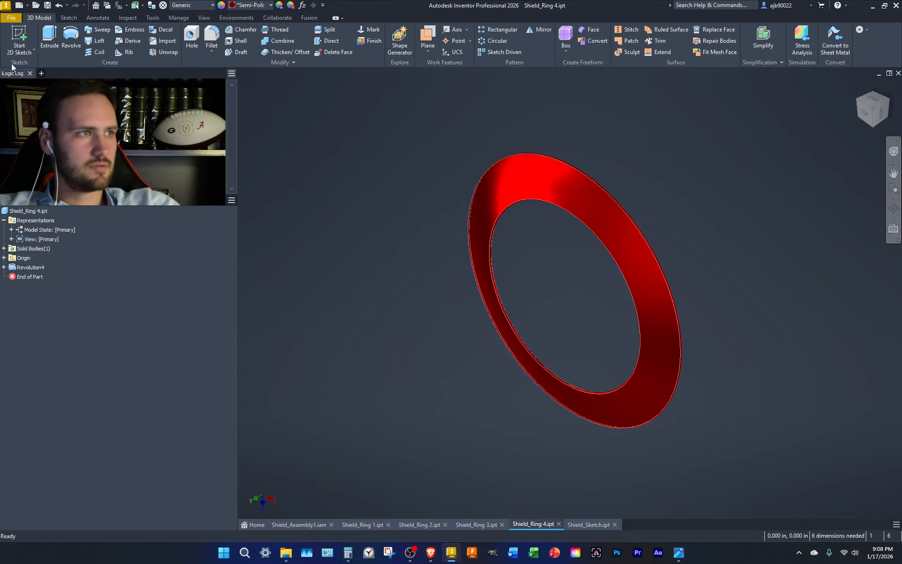
{"action": "left_click", "coordinate": [19, 37]}
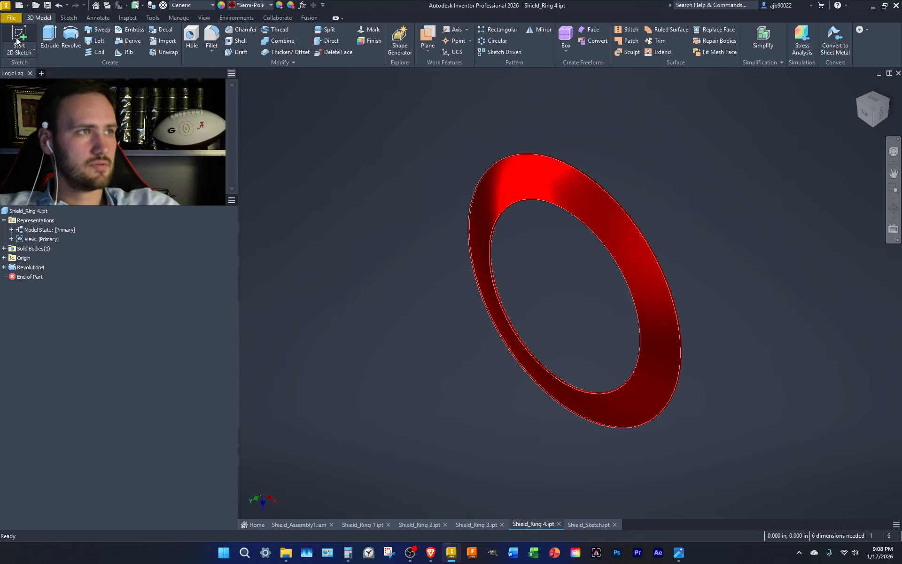
{"action": "left_click", "coordinate": [4, 258]}
{"action": "left_click", "coordinate": [31, 277]}
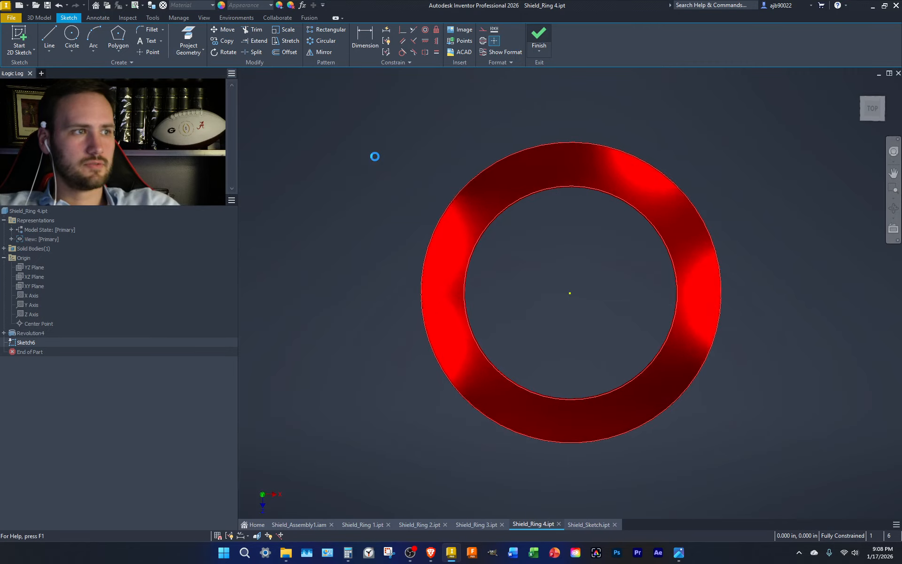
{"action": "key", "text": "ctrl+z"}
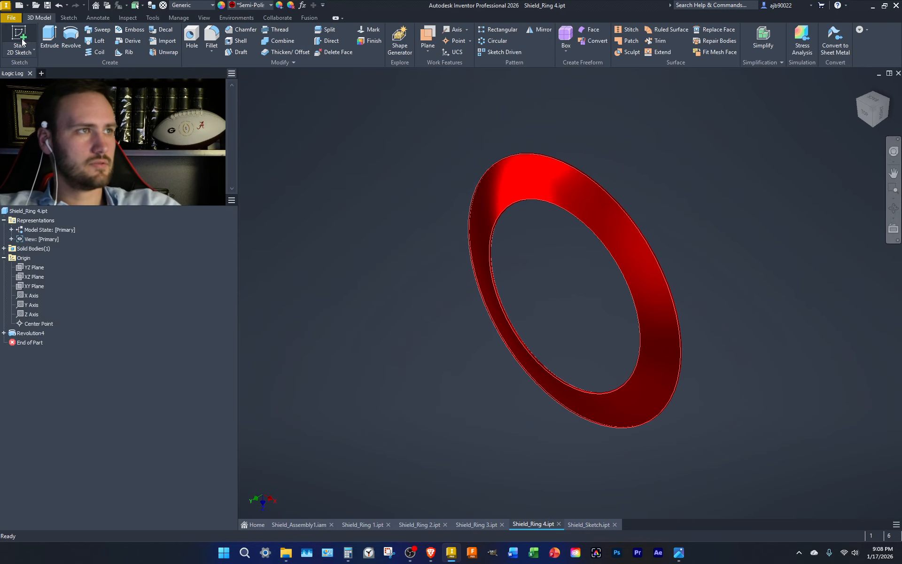
Start a sketch on Shield_Ring 4's YZ plane and paste the copied hole profile into it.
{"action": "left_click", "coordinate": [22, 42]}
{"action": "left_click", "coordinate": [33, 268]}
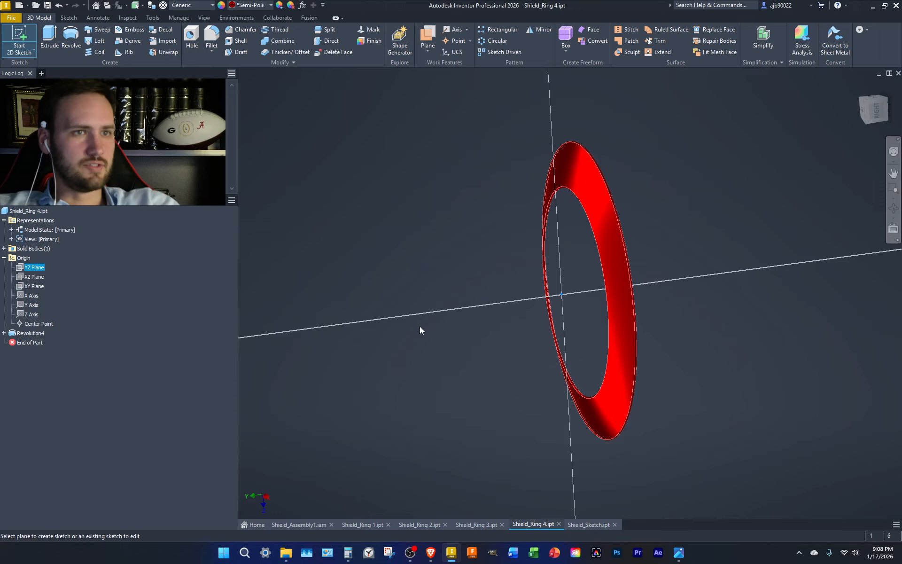
{"action": "key", "text": "ctrl+v"}
Move the pasted hole profile so its reference point lies on the sketch origin, and finish the sketch.
{"action": "left_click_drag", "start_coordinate": [462, 286], "coordinate": [338, 67]}
{"action": "left_click", "coordinate": [223, 29]}
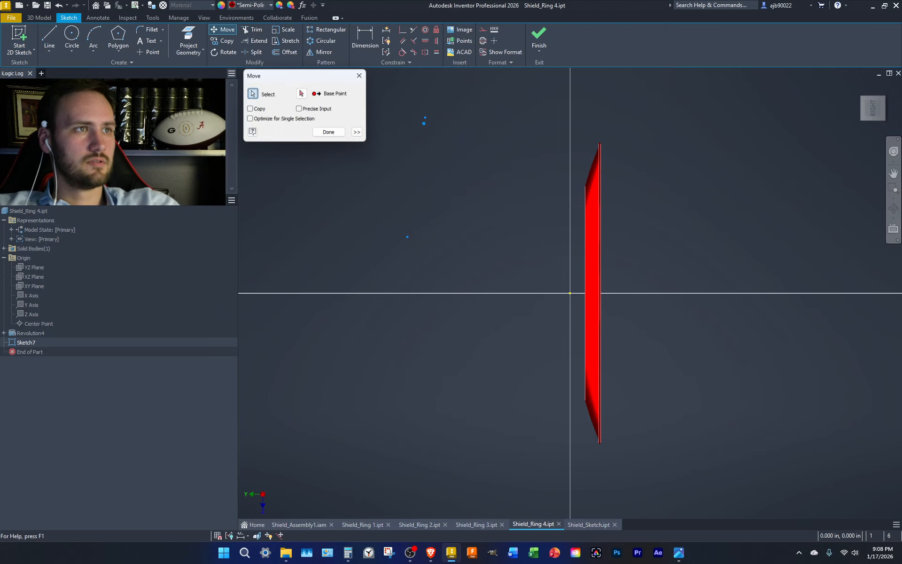
{"action": "left_click", "coordinate": [303, 93]}
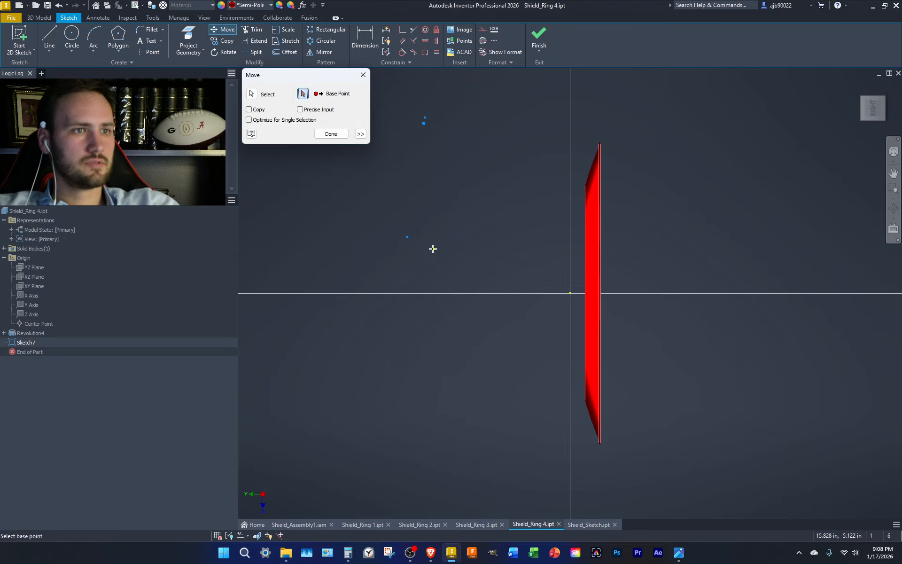
{"action": "left_click", "coordinate": [408, 237]}
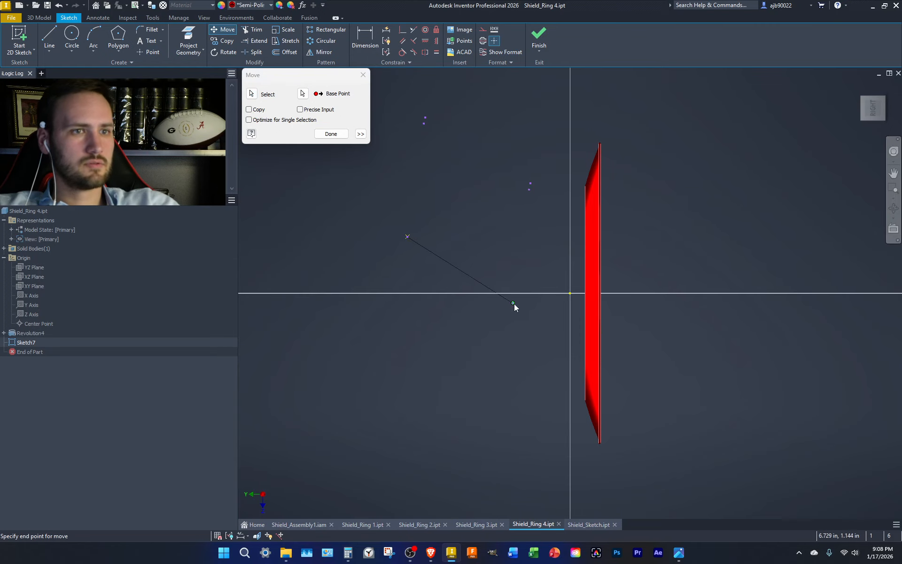
{"action": "left_click", "coordinate": [571, 292]}
{"action": "scroll", "coordinate": [595, 178], "scroll_direction": "up", "scroll_amount": 8}
{"action": "left_click", "coordinate": [535, 37]}
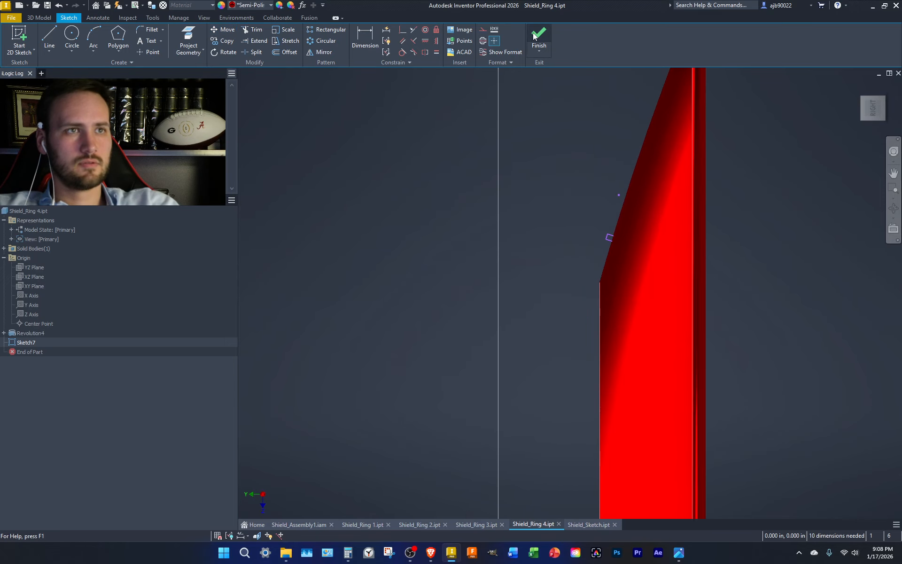
Suppress the Revolution4 ring body and show its Ring - Layer 4 sketch.
{"action": "right_click", "coordinate": [27, 334]}
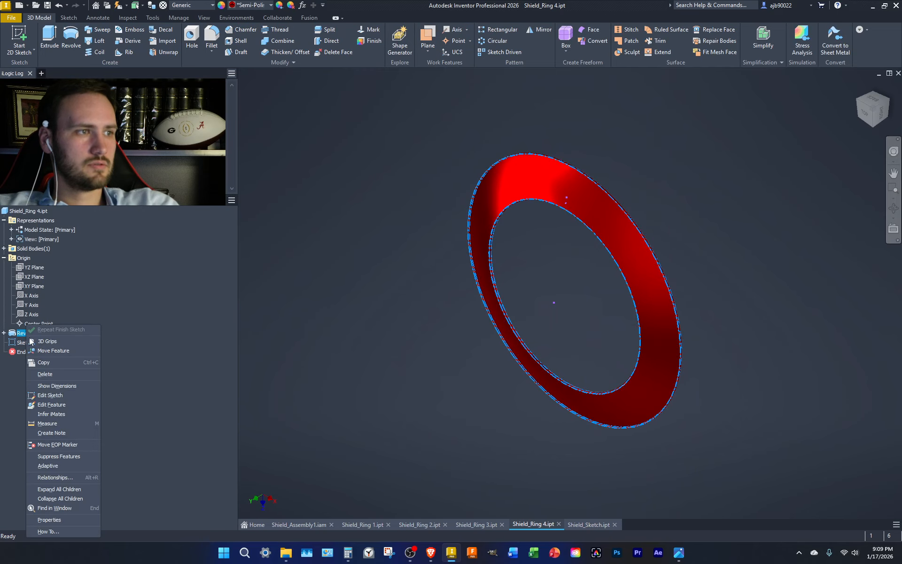
{"action": "left_click", "coordinate": [52, 456]}
{"action": "left_click", "coordinate": [3, 333]}
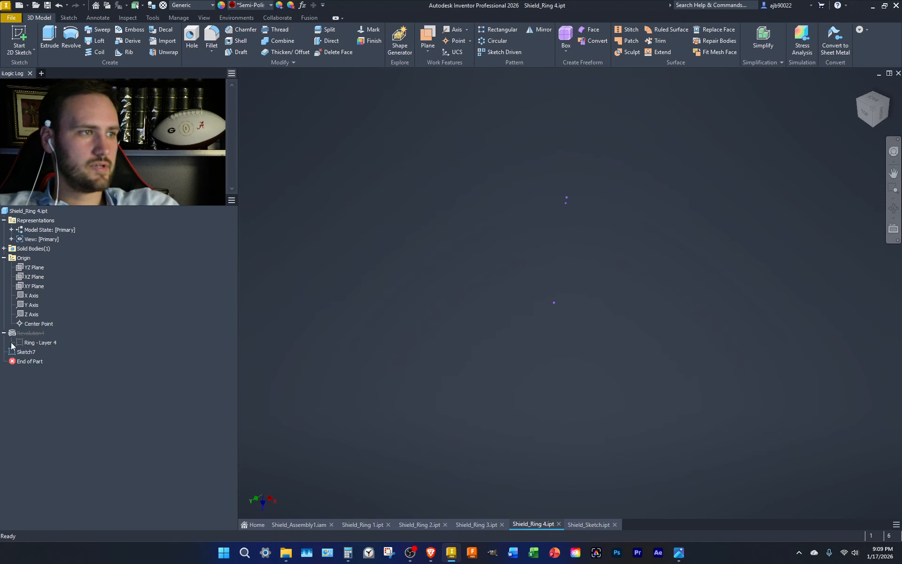
{"action": "right_click", "coordinate": [41, 344]}
{"action": "left_click", "coordinate": [66, 466]}
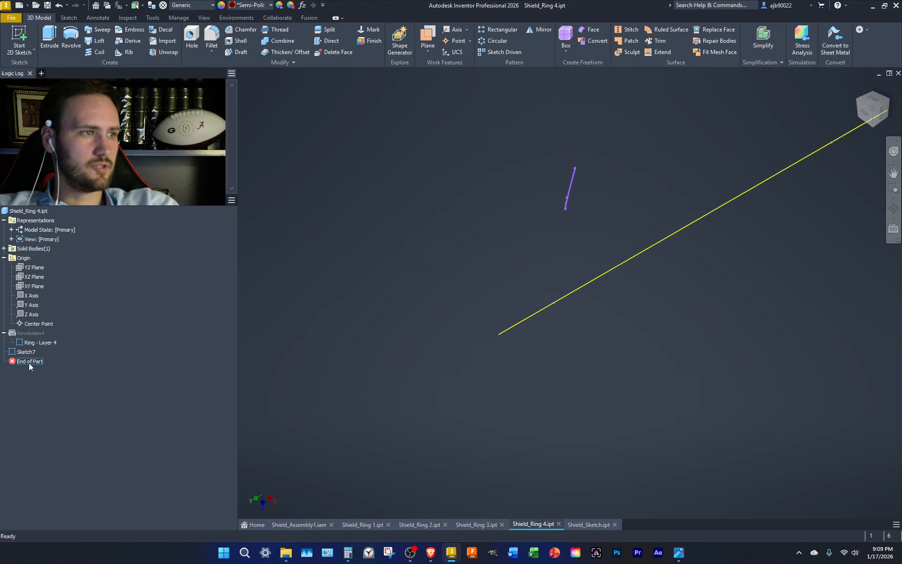
Reopen the hole sketch Sketch7 and project the long edges of the ring profile into it.
{"action": "double_click", "coordinate": [26, 352]}
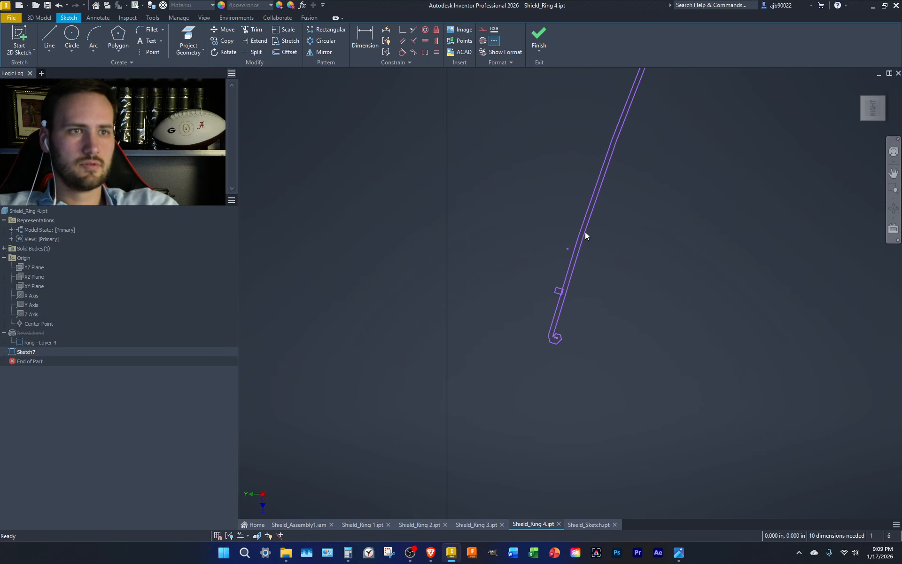
{"action": "right_click", "coordinate": [606, 283]}
{"action": "left_click", "coordinate": [638, 296]}
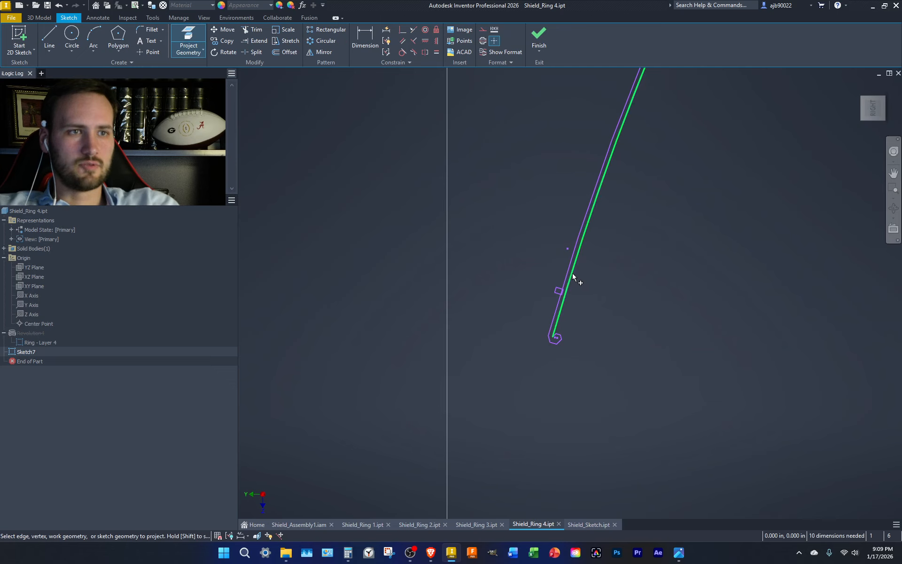
{"action": "left_click", "coordinate": [568, 275]}
{"action": "scroll", "coordinate": [579, 274], "scroll_direction": "up", "scroll_amount": 3}
{"action": "mouse_move", "coordinate": [591, 284]}
{"action": "middle_mouse_down"}
{"action": "mouse_move", "coordinate": [590, 315]}
{"action": "mouse_move", "coordinate": [563, 241]}
{"action": "middle_mouse_up"}
{"action": "scroll", "coordinate": [543, 254], "scroll_direction": "down", "scroll_amount": 3}
{"action": "scroll", "coordinate": [544, 255], "scroll_direction": "down", "scroll_amount": 2}
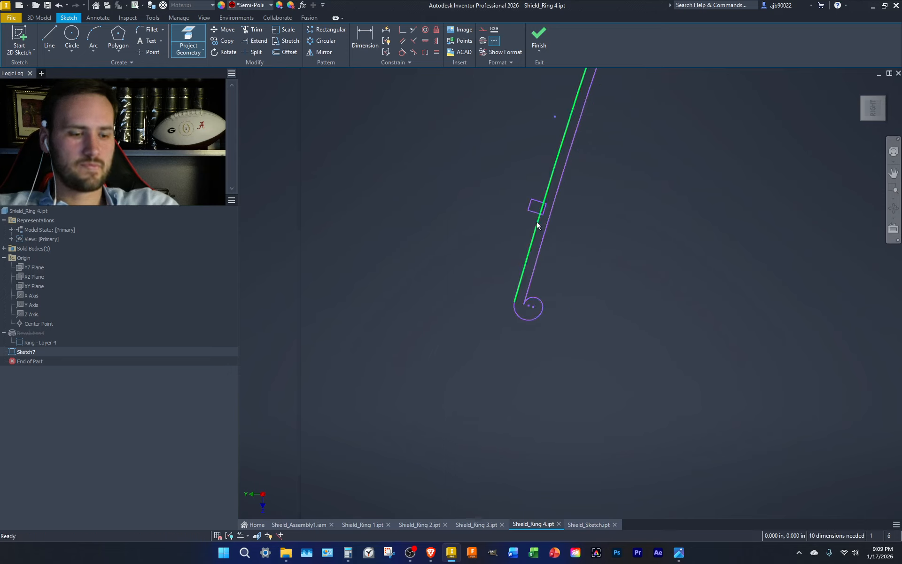
Extend the hole profile's crossing sides to the ring's far edge and trim the parts outside its near edge.
{"action": "key", "text": "x"}
{"action": "left_click", "coordinate": [538, 212], "text": "shift"}
{"action": "left_click", "coordinate": [539, 201], "text": "shift"}
{"action": "left_click", "coordinate": [536, 200]}
{"action": "left_click", "coordinate": [533, 212]}
{"action": "scroll", "coordinate": [542, 207], "scroll_direction": "down", "scroll_amount": 5}
Draw two 0.125 in construction-aid circles centred on the midpoints of the hole profile's two crossing sides.
{"action": "key", "text": "c"}
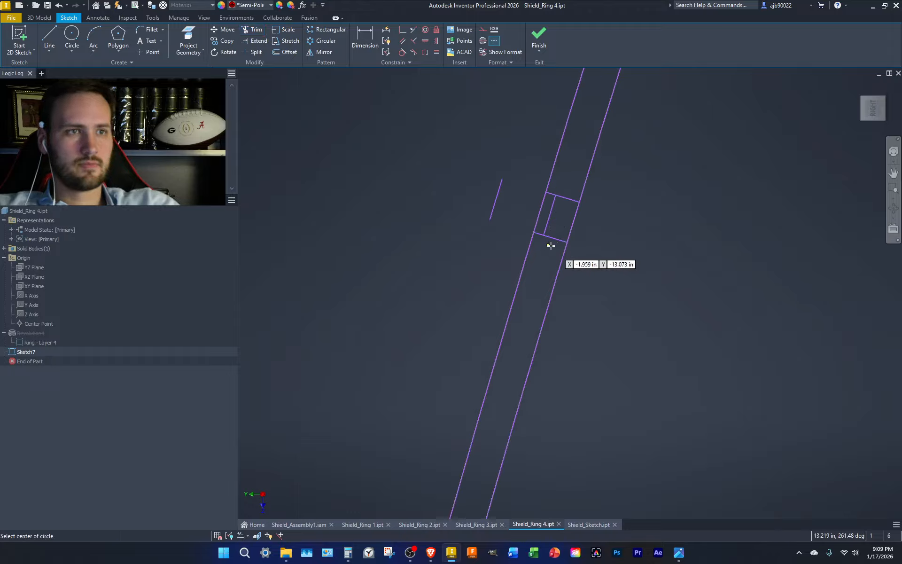
{"action": "left_click", "coordinate": [548, 237]}
{"action": "type", "text": ".1"}
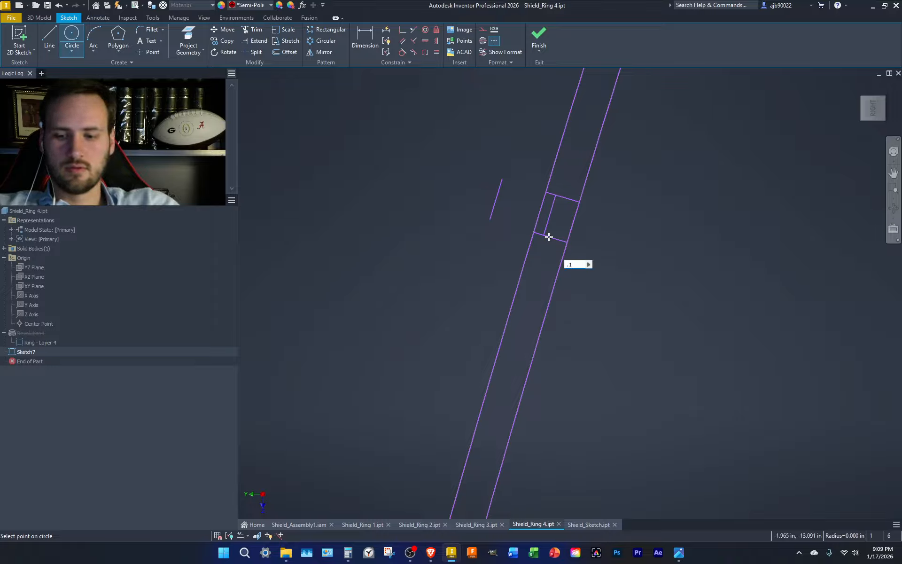
{"action": "type", "text": "25"}
{"action": "key", "text": "Tab"}
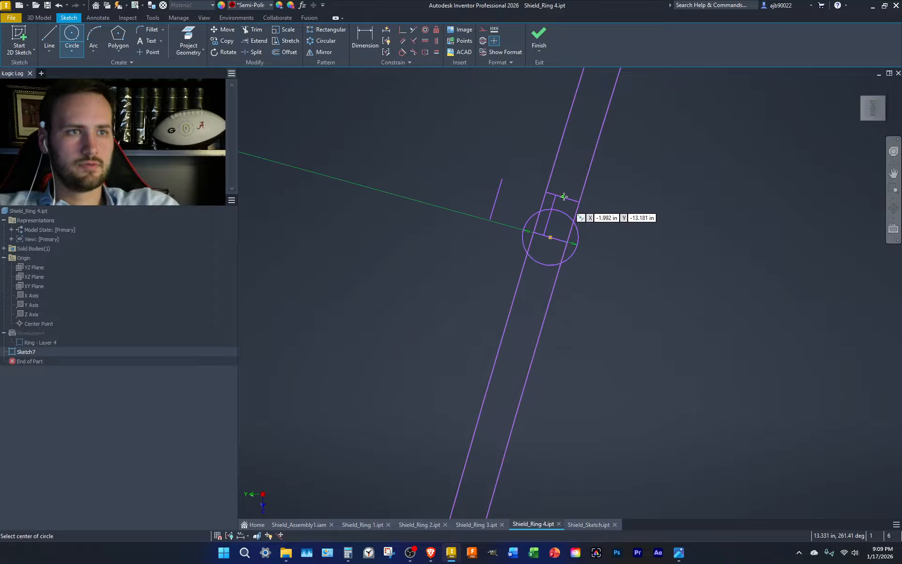
{"action": "type", "text": ".125"}
{"action": "key", "text": "Return"}
Extend the hole profile's two crossing sides out to the 0.125 in circles.
{"action": "key", "text": "x"}
{"action": "key", "text": "ctrl"}
{"action": "left_click", "coordinate": [555, 242]}
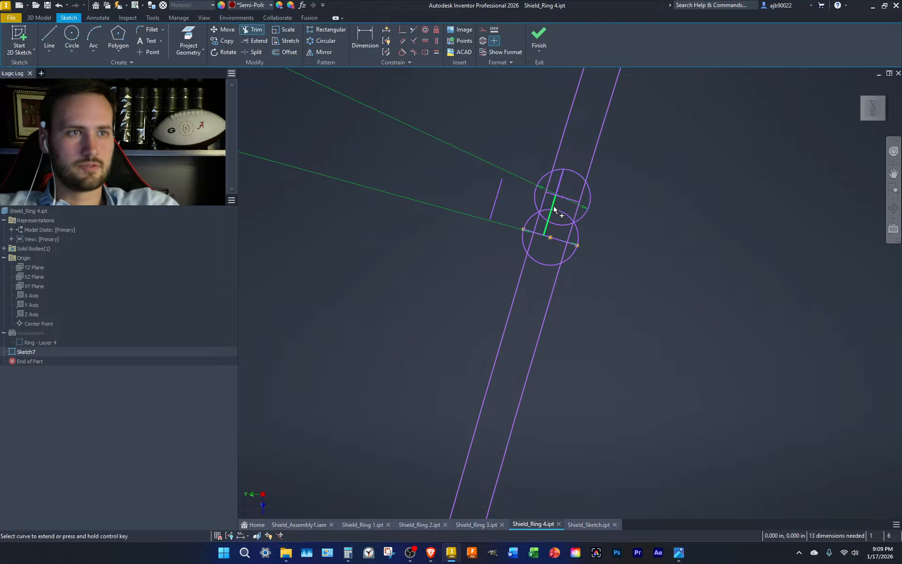
{"action": "left_click", "coordinate": [565, 202]}
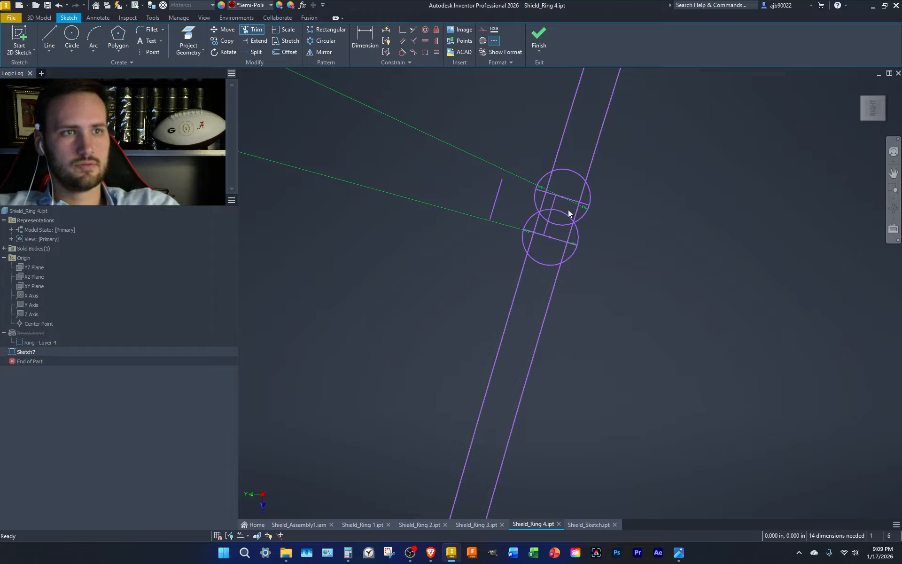
Delete the helper circles and the leftover connecting lines around the hole profile.
{"action": "key", "text": "Escape"}
{"action": "left_click_drag", "start_coordinate": [563, 230], "coordinate": [559, 230]}
{"action": "key", "text": "Delete"}
{"action": "left_click_drag", "start_coordinate": [520, 204], "coordinate": [486, 194]}
{"action": "key", "text": "Delete"}
{"action": "left_click", "coordinate": [549, 217]}
{"action": "key", "text": "Delete"}
{"action": "left_click_drag", "start_coordinate": [612, 169], "coordinate": [549, 109]}
Draw lines joining the ends of the two crossing sides into a closed hole profile, and finish the sketch.
{"action": "key", "text": "l"}
{"action": "left_click", "coordinate": [535, 190]}
{"action": "left_click", "coordinate": [524, 229]}
{"action": "left_click", "coordinate": [589, 205]}
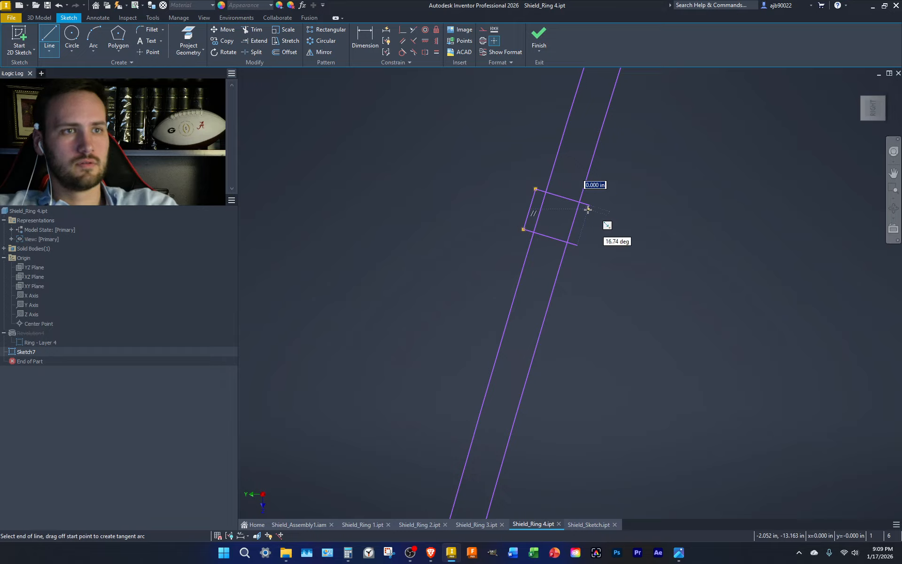
{"action": "left_click", "coordinate": [577, 244]}
{"action": "key", "text": "Escape"}
{"action": "left_click", "coordinate": [538, 38]}
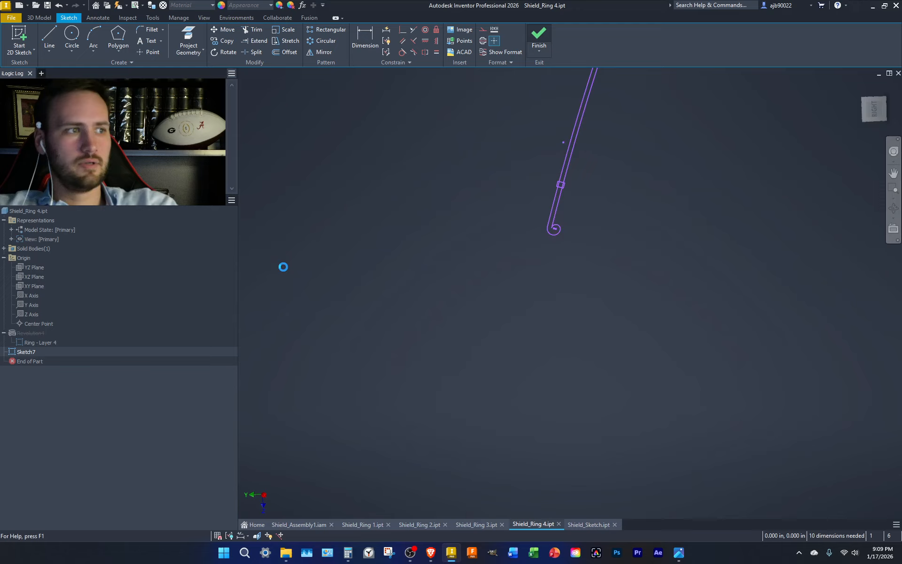
Hide the Ring - Layer 4 sketch and unsuppress the Revolution4 ring body.
{"action": "right_click", "coordinate": [43, 343]}
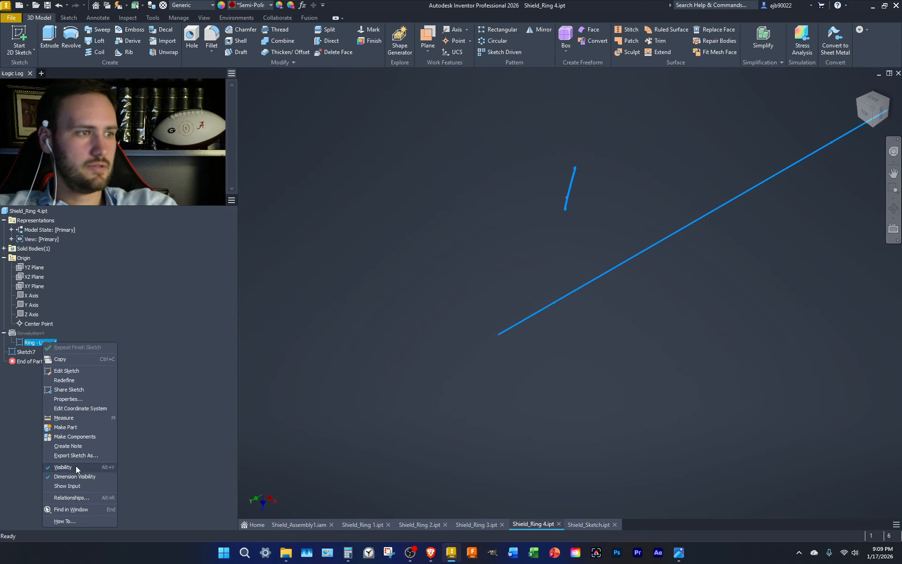
{"action": "left_click", "coordinate": [75, 466]}
{"action": "left_click", "coordinate": [38, 333]}
{"action": "right_click", "coordinate": [38, 334]}
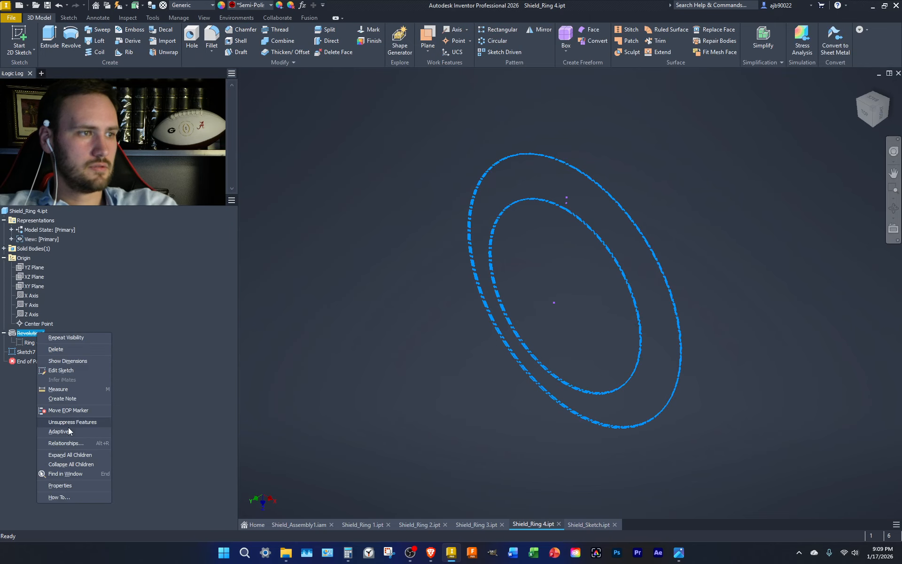
{"action": "left_click", "coordinate": [70, 431]}
{"action": "right_click", "coordinate": [38, 345]}
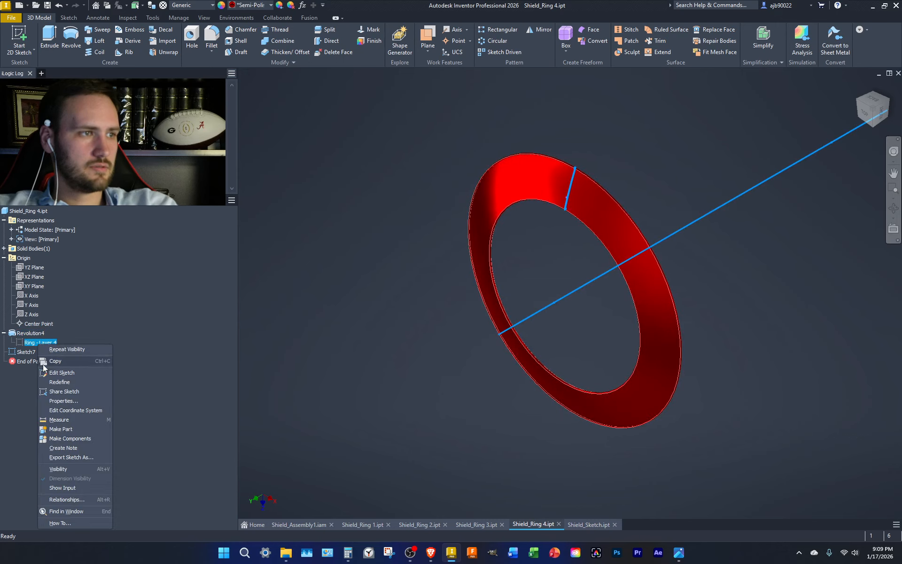
{"action": "left_click", "coordinate": [70, 470]}
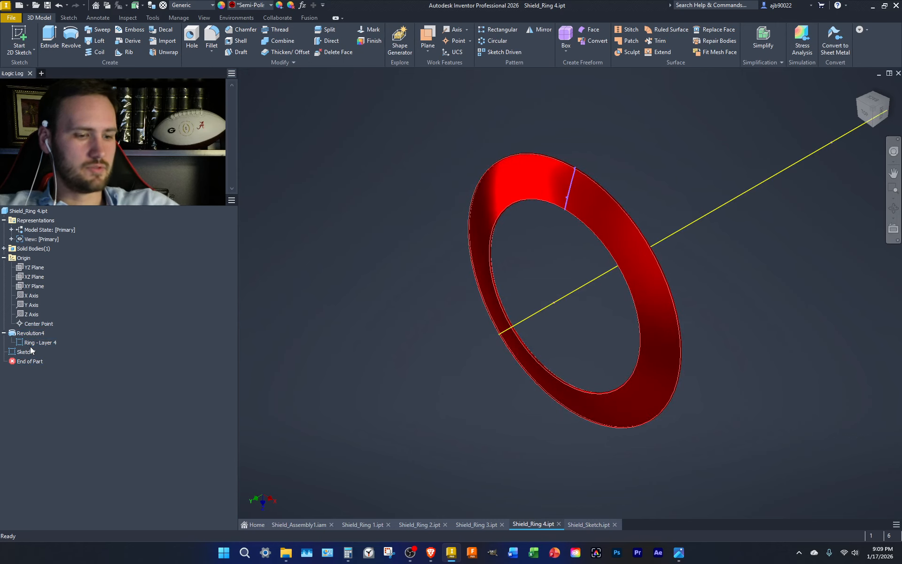
{"action": "key", "text": "ctrl+z"}
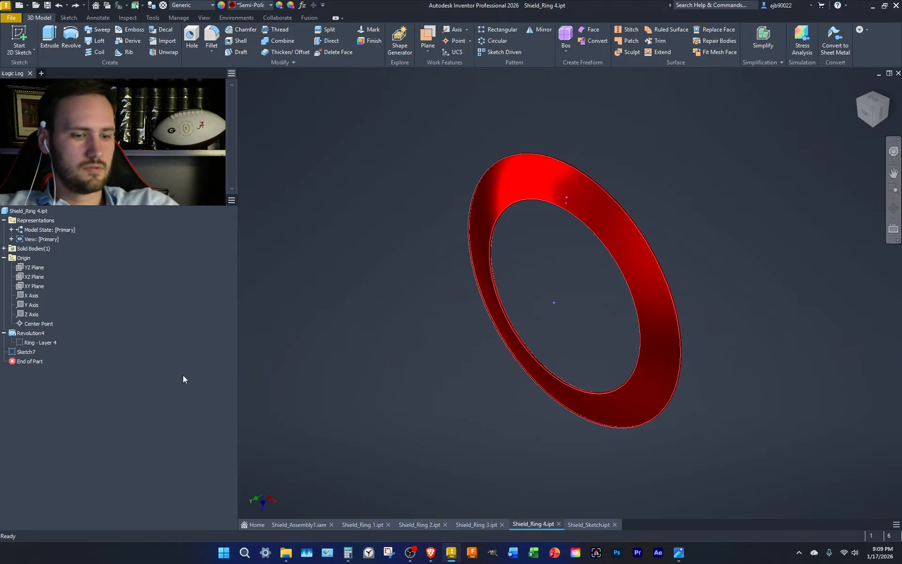
Revolve the hole profile a full 360 degrees about its crossing side as a cut through Shield_Ring 4.
{"action": "key", "text": "r"}
{"action": "scroll", "coordinate": [566, 196], "scroll_direction": "up", "scroll_amount": 5}
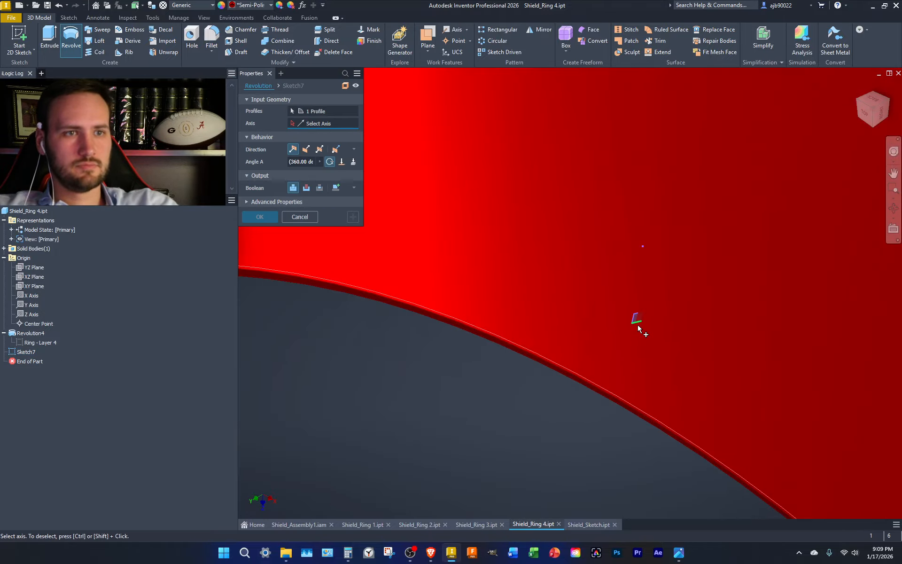
{"action": "left_click", "coordinate": [638, 324]}
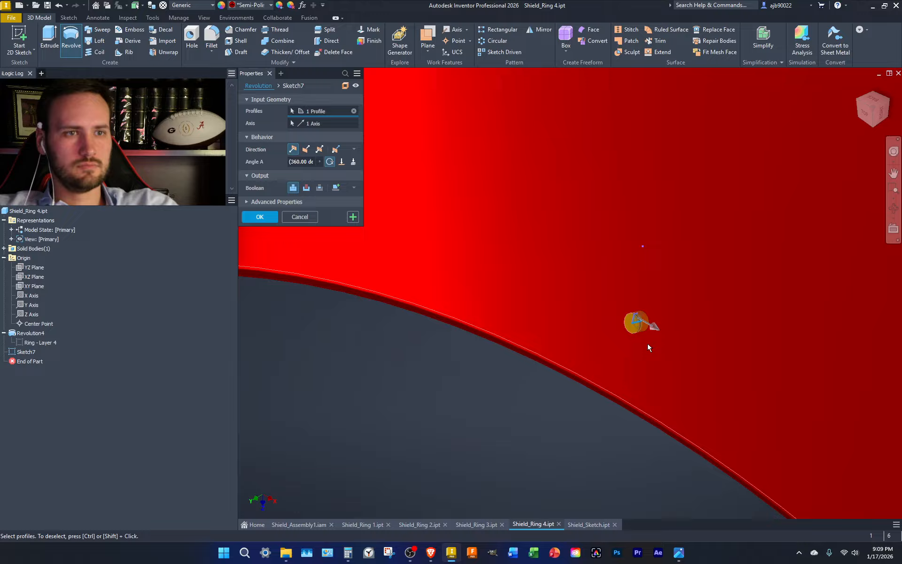
{"action": "left_click", "coordinate": [303, 188]}
{"action": "key", "text": "Return"}
Pattern the revolved hole cut 100 times over 360 degrees around the Y Axis of Shield_Ring 4, and save the part.
{"action": "scroll", "coordinate": [626, 249], "scroll_direction": "down", "scroll_amount": 5}
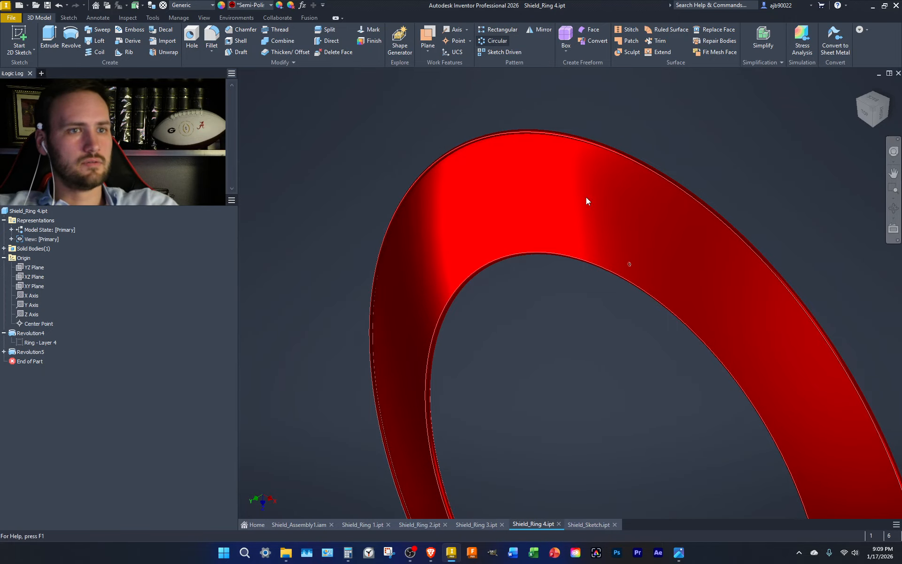
{"action": "left_click", "coordinate": [630, 267]}
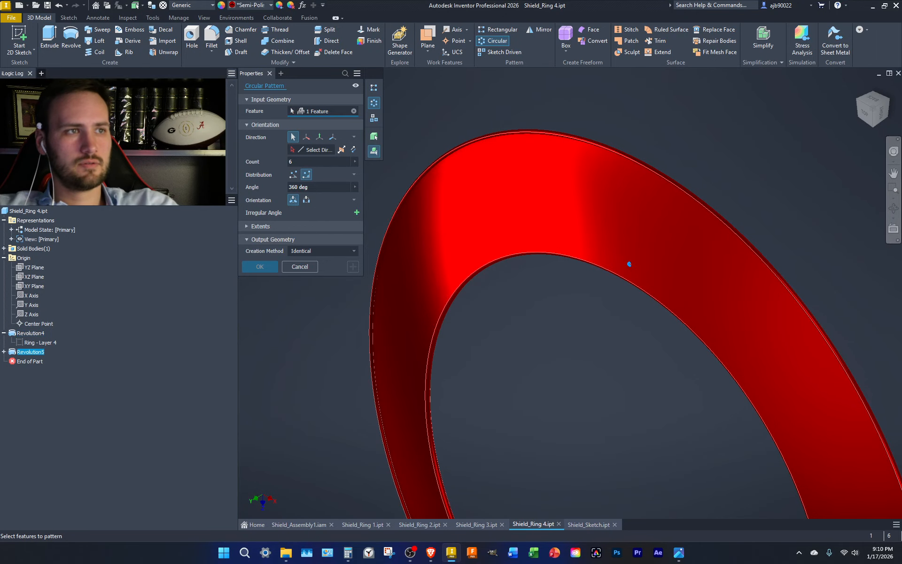
{"action": "left_click", "coordinate": [307, 161]}
{"action": "left_click", "coordinate": [309, 150]}
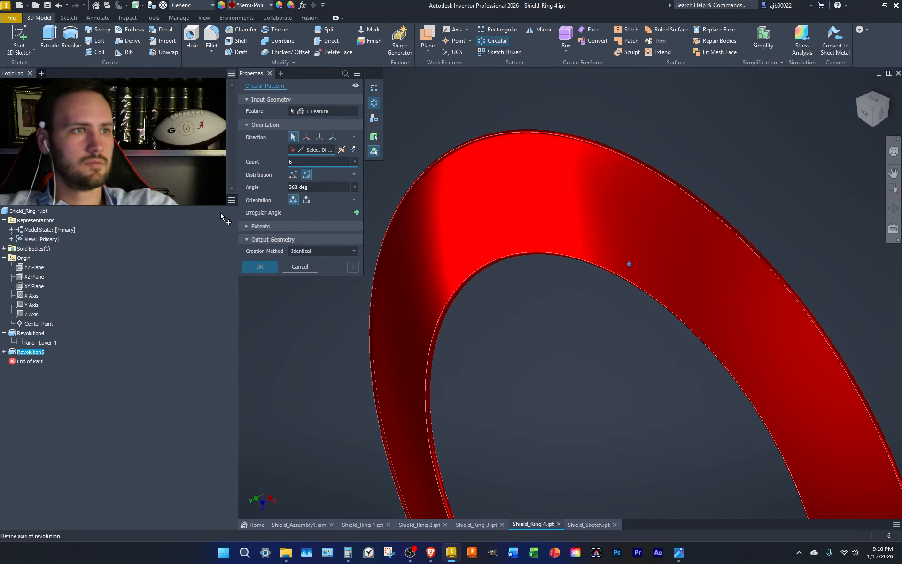
{"action": "left_click", "coordinate": [31, 305]}
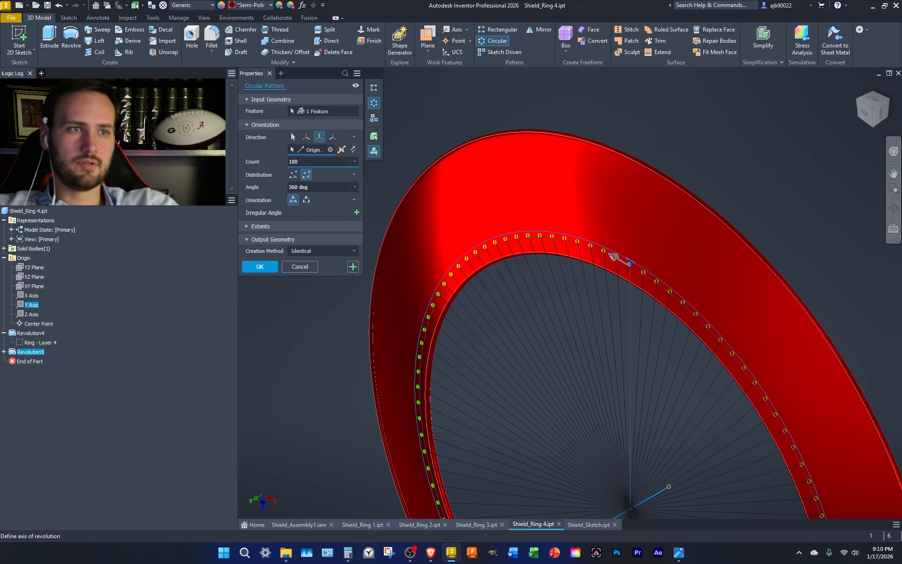
{"action": "key", "text": "Return"}
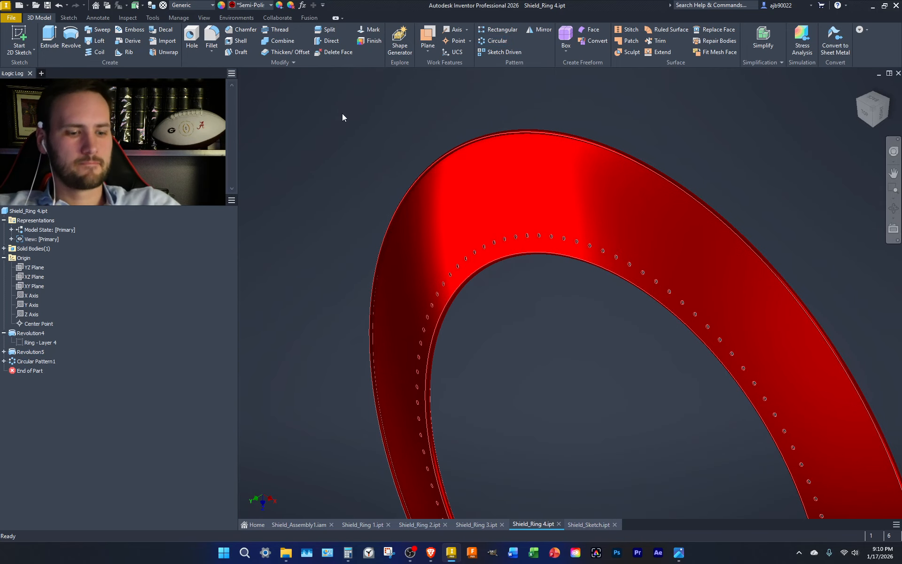
{"action": "key", "text": "ctrl+s"}
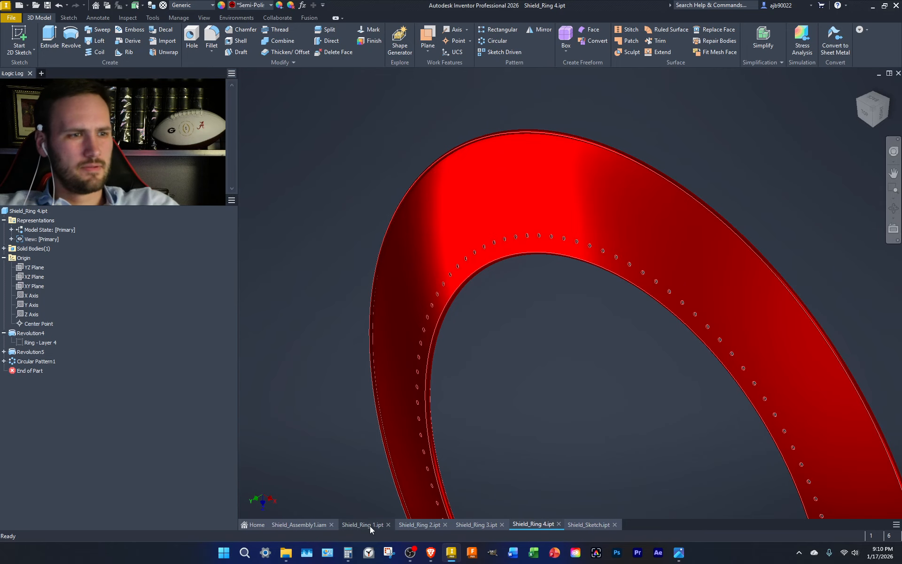
Open Shield_Assembly1 and examine the hole circles on the assembled shield rings in the top view and an angled view.
{"action": "left_click", "coordinate": [369, 525]}
{"action": "left_click", "coordinate": [301, 524]}
{"action": "scroll", "coordinate": [442, 371], "scroll_direction": "down", "scroll_amount": 3}
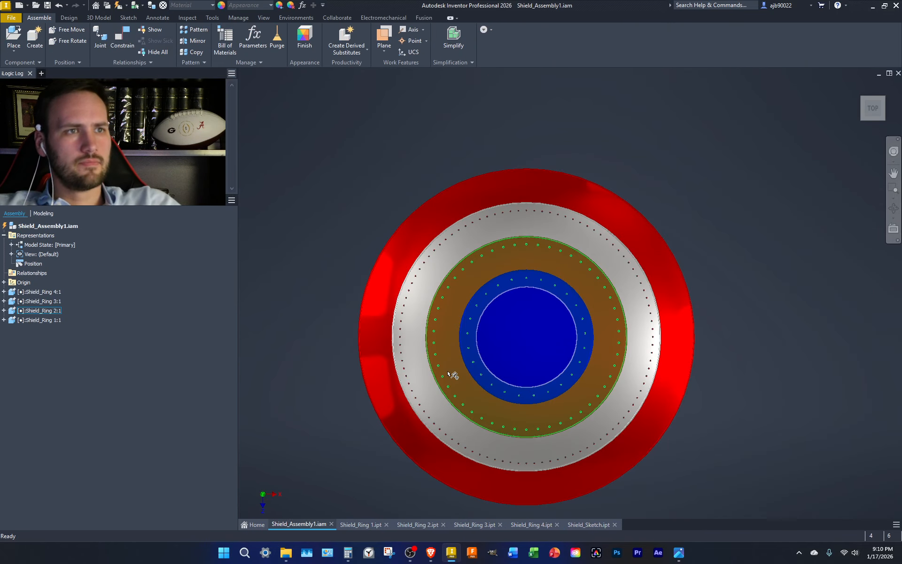
{"action": "middle_click_drag", "start_coordinate": [454, 374], "coordinate": [441, 392]}
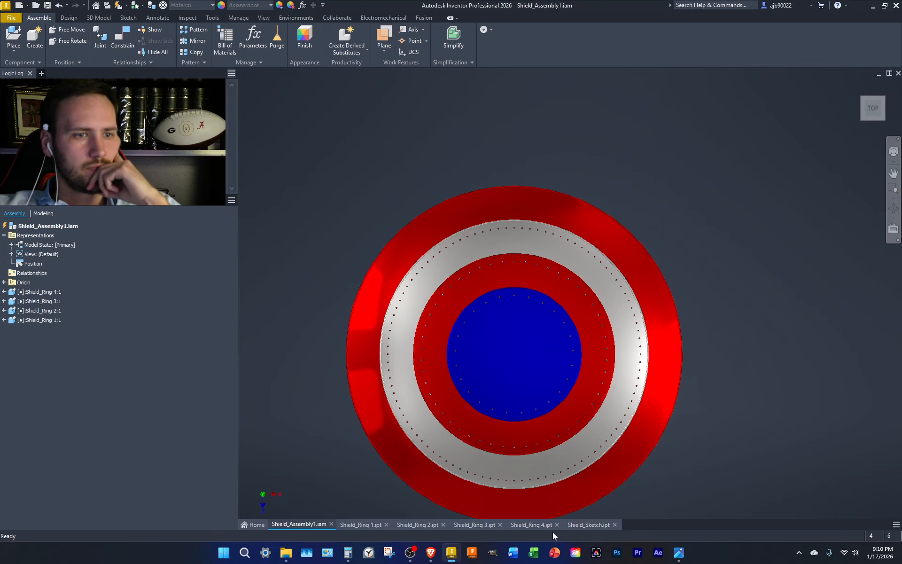
{"action": "left_click", "coordinate": [533, 527]}
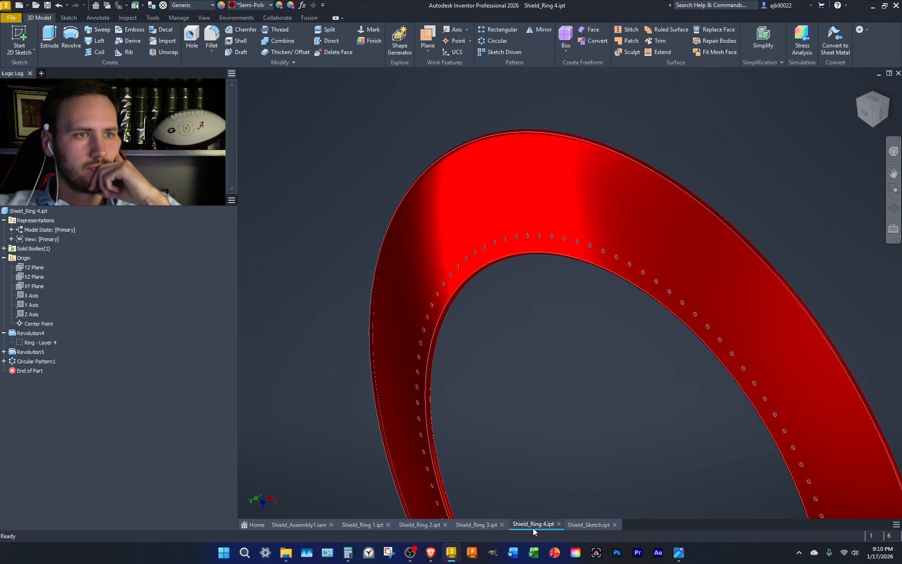
{"action": "left_click", "coordinate": [281, 526]}
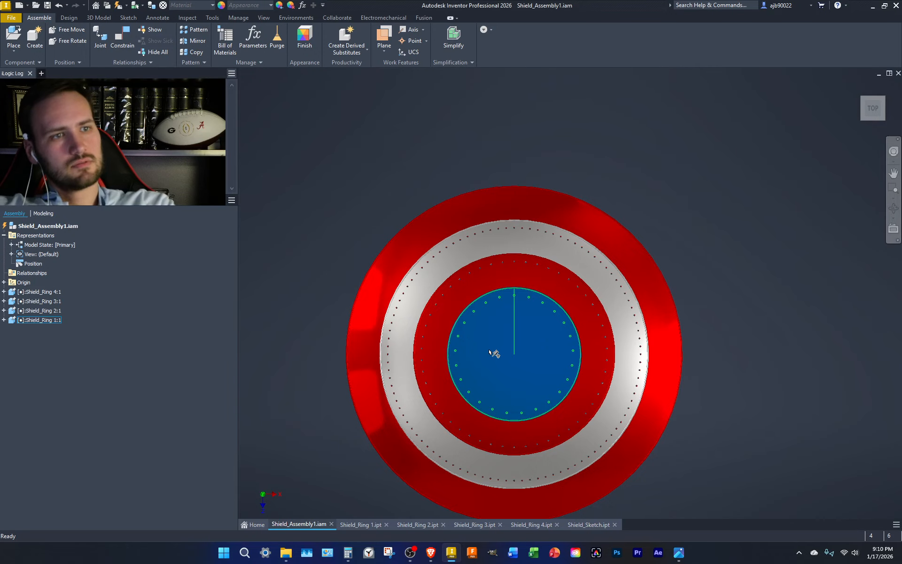
{"action": "left_click", "coordinate": [885, 100]}
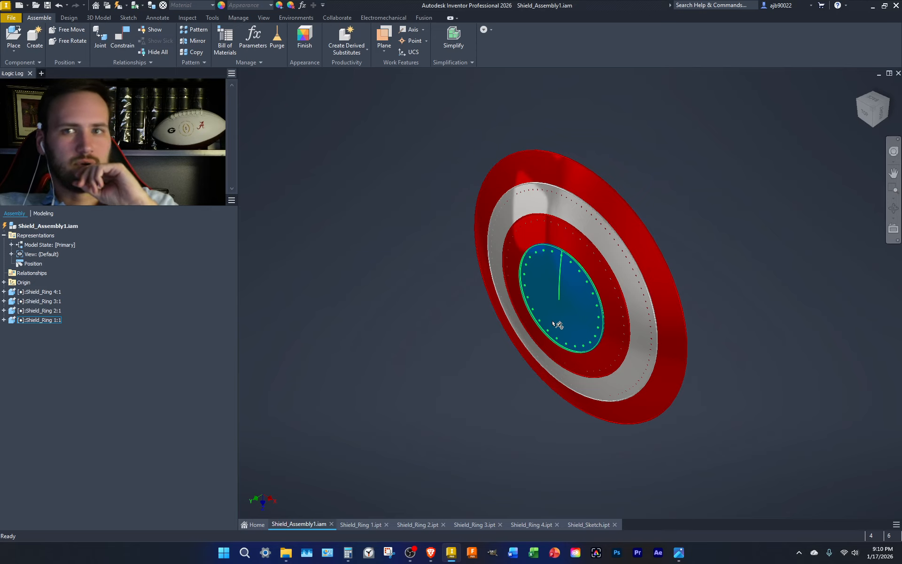
{"action": "middle_click", "coordinate": [721, 293]}
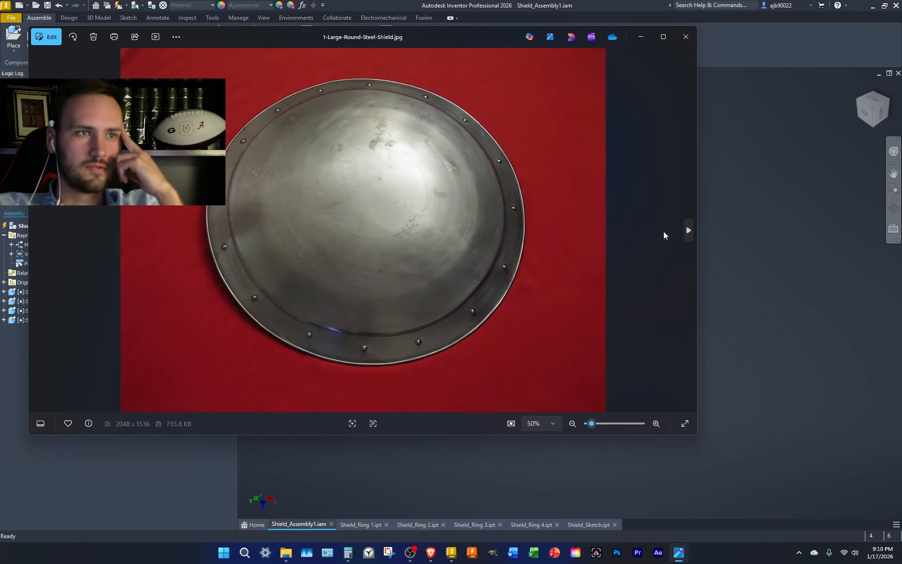
Switch to the image viewer and browse the reference pictures of shields, helmets and breastplates to examine their rivets.
{"action": "left_click", "coordinate": [688, 231]}
{"action": "left_click", "coordinate": [688, 231]}
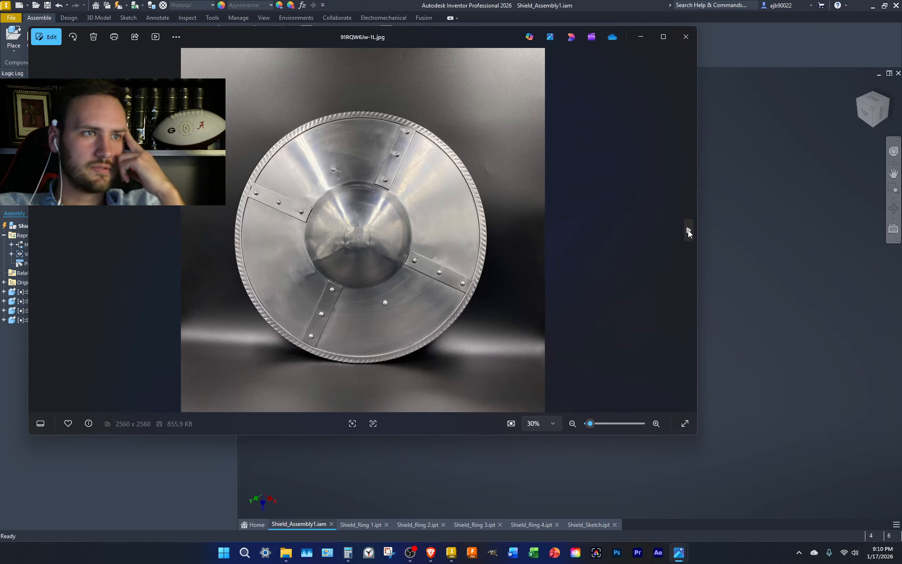
{"action": "left_click", "coordinate": [688, 231]}
{"action": "left_click", "coordinate": [688, 230]}
{"action": "left_click", "coordinate": [688, 230]}
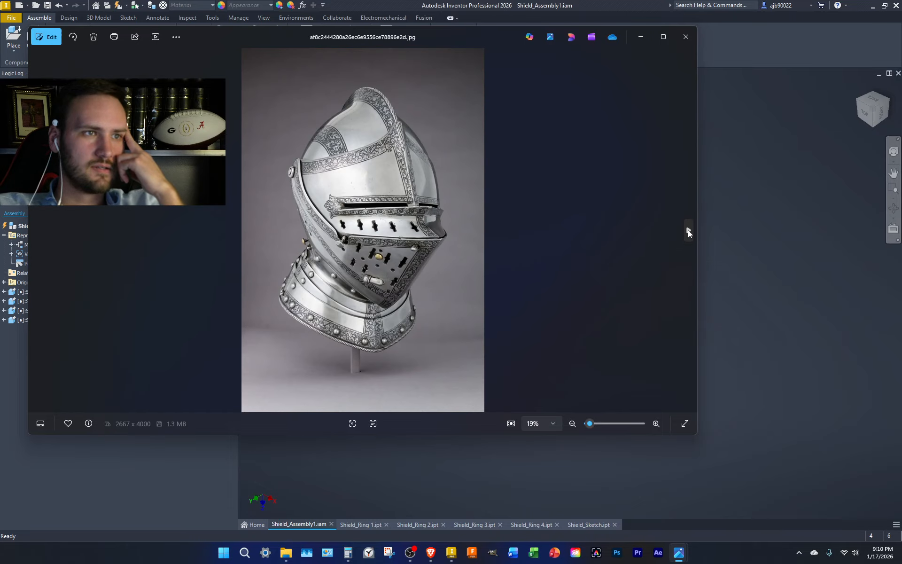
{"action": "left_click", "coordinate": [687, 230]}
{"action": "left_click", "coordinate": [688, 230]}
{"action": "left_click", "coordinate": [687, 230]}
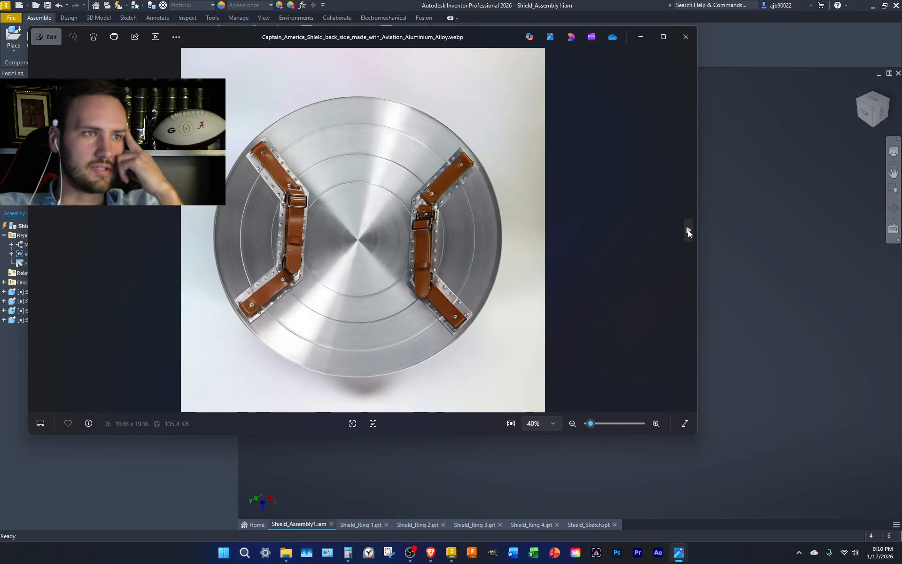
{"action": "left_click", "coordinate": [687, 230]}
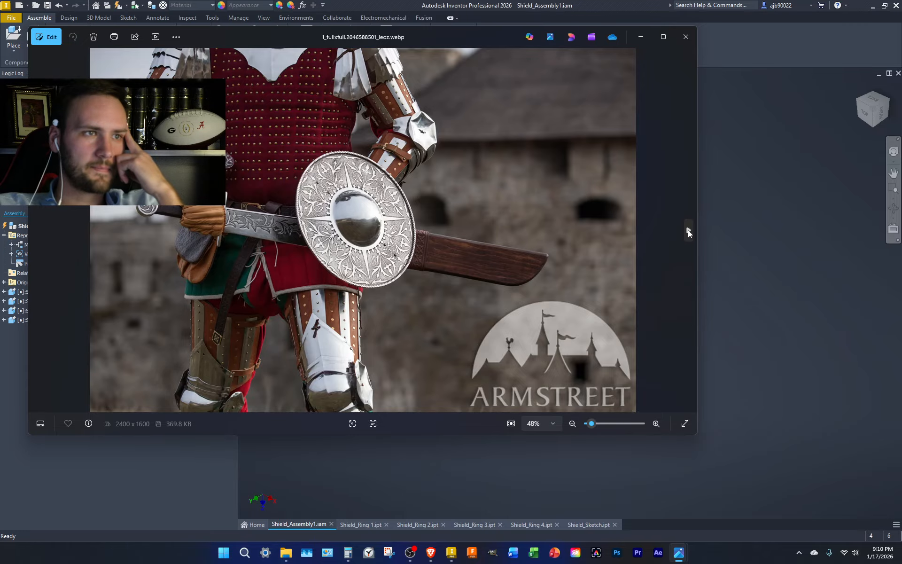
{"action": "left_click", "coordinate": [688, 230]}
{"action": "left_click", "coordinate": [688, 230]}
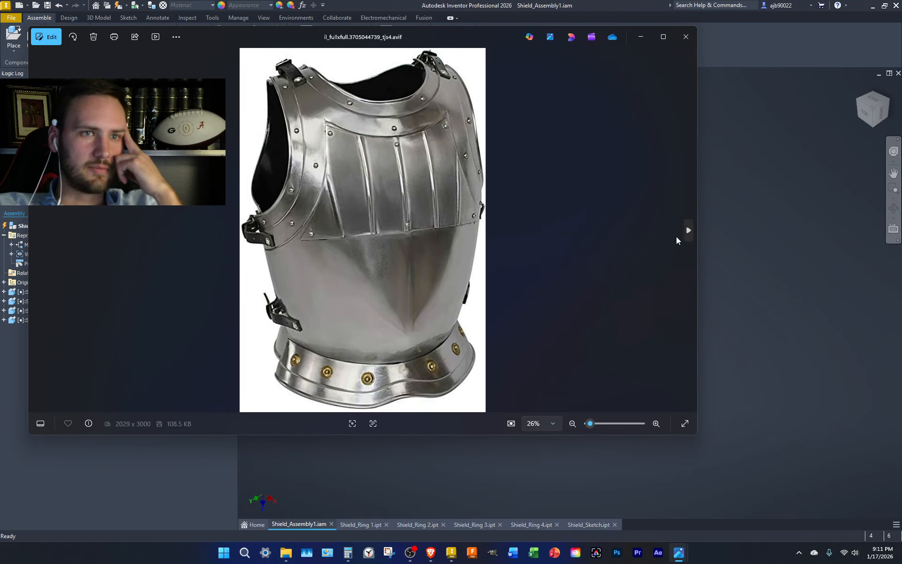
{"action": "left_click", "coordinate": [689, 233]}
{"action": "left_click", "coordinate": [690, 234]}
{"action": "left_click", "coordinate": [691, 233]}
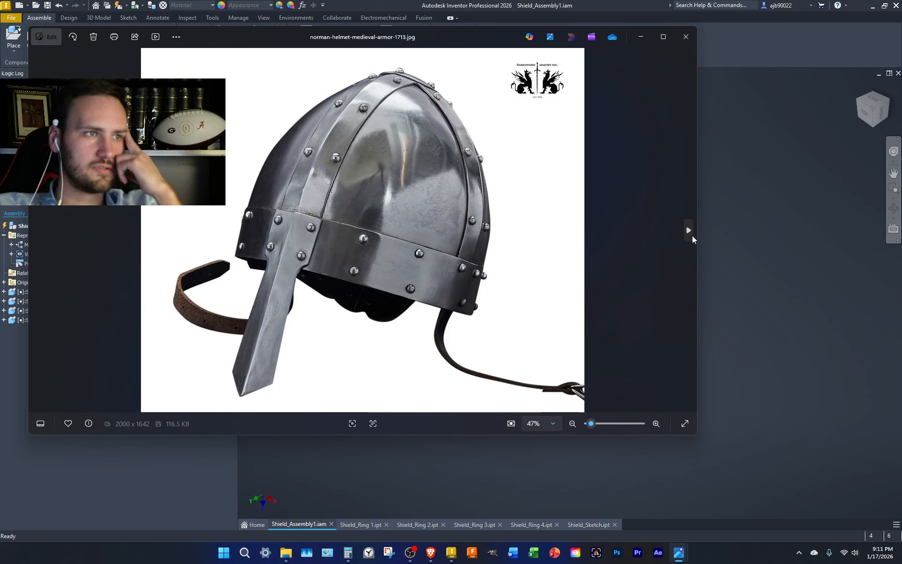
{"action": "left_click", "coordinate": [692, 236]}
{"action": "left_click", "coordinate": [692, 236]}
{"action": "left_click", "coordinate": [692, 236]}
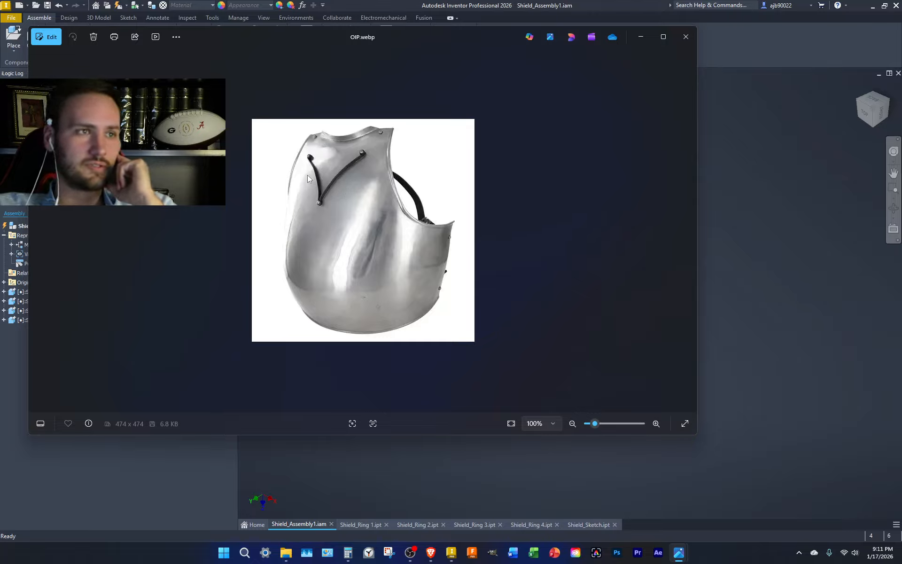
Examine the rivets on the OIP.webp breastplate picture up close, and return to the shield assembly in Inventor.
{"action": "scroll", "coordinate": [317, 205], "scroll_direction": "up", "scroll_amount": 7}
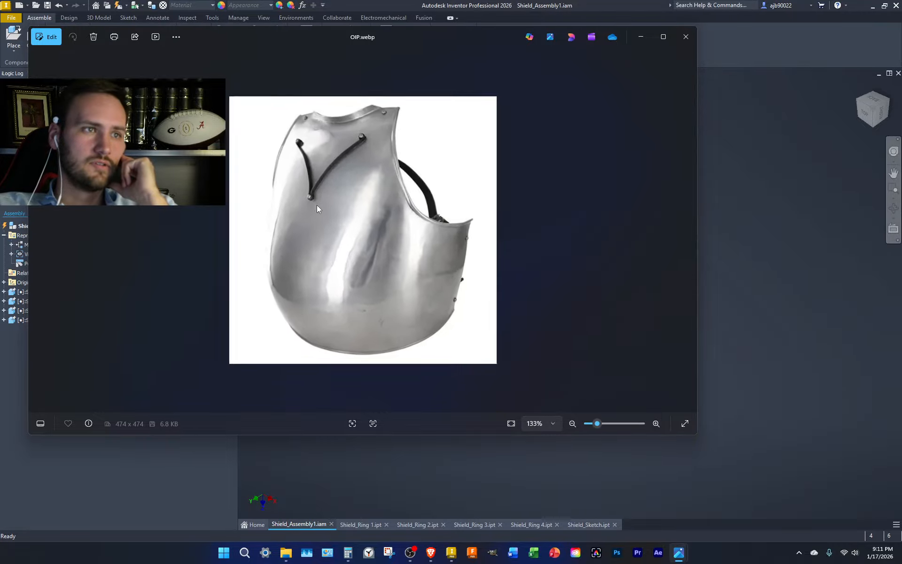
{"action": "scroll", "coordinate": [226, 197], "scroll_direction": "down", "scroll_amount": 2}
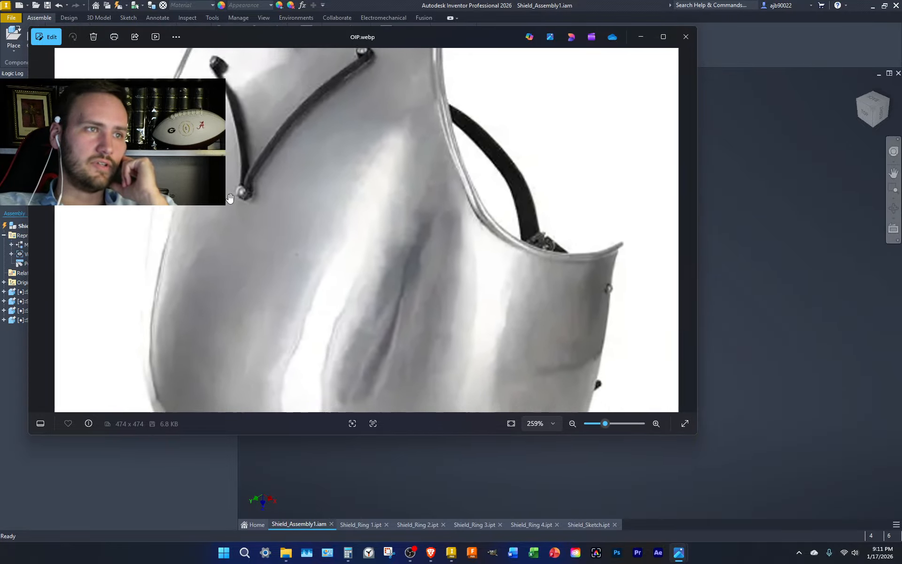
{"action": "left_click", "coordinate": [640, 37]}
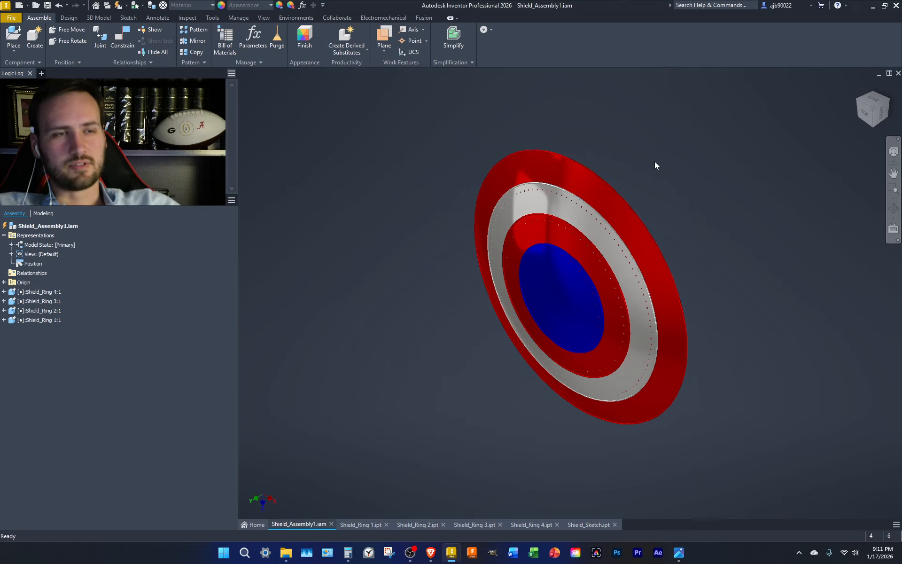
{"action": "left_click", "coordinate": [893, 173]}
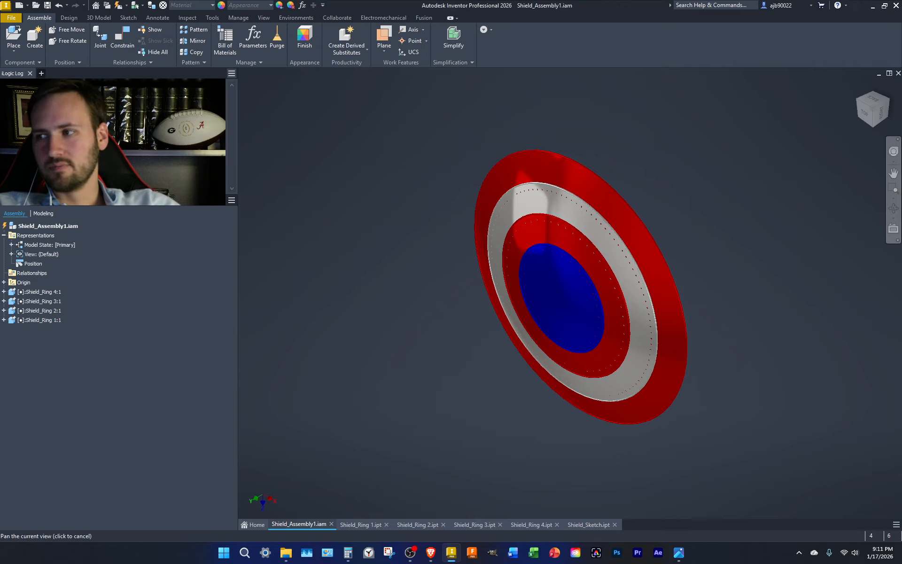